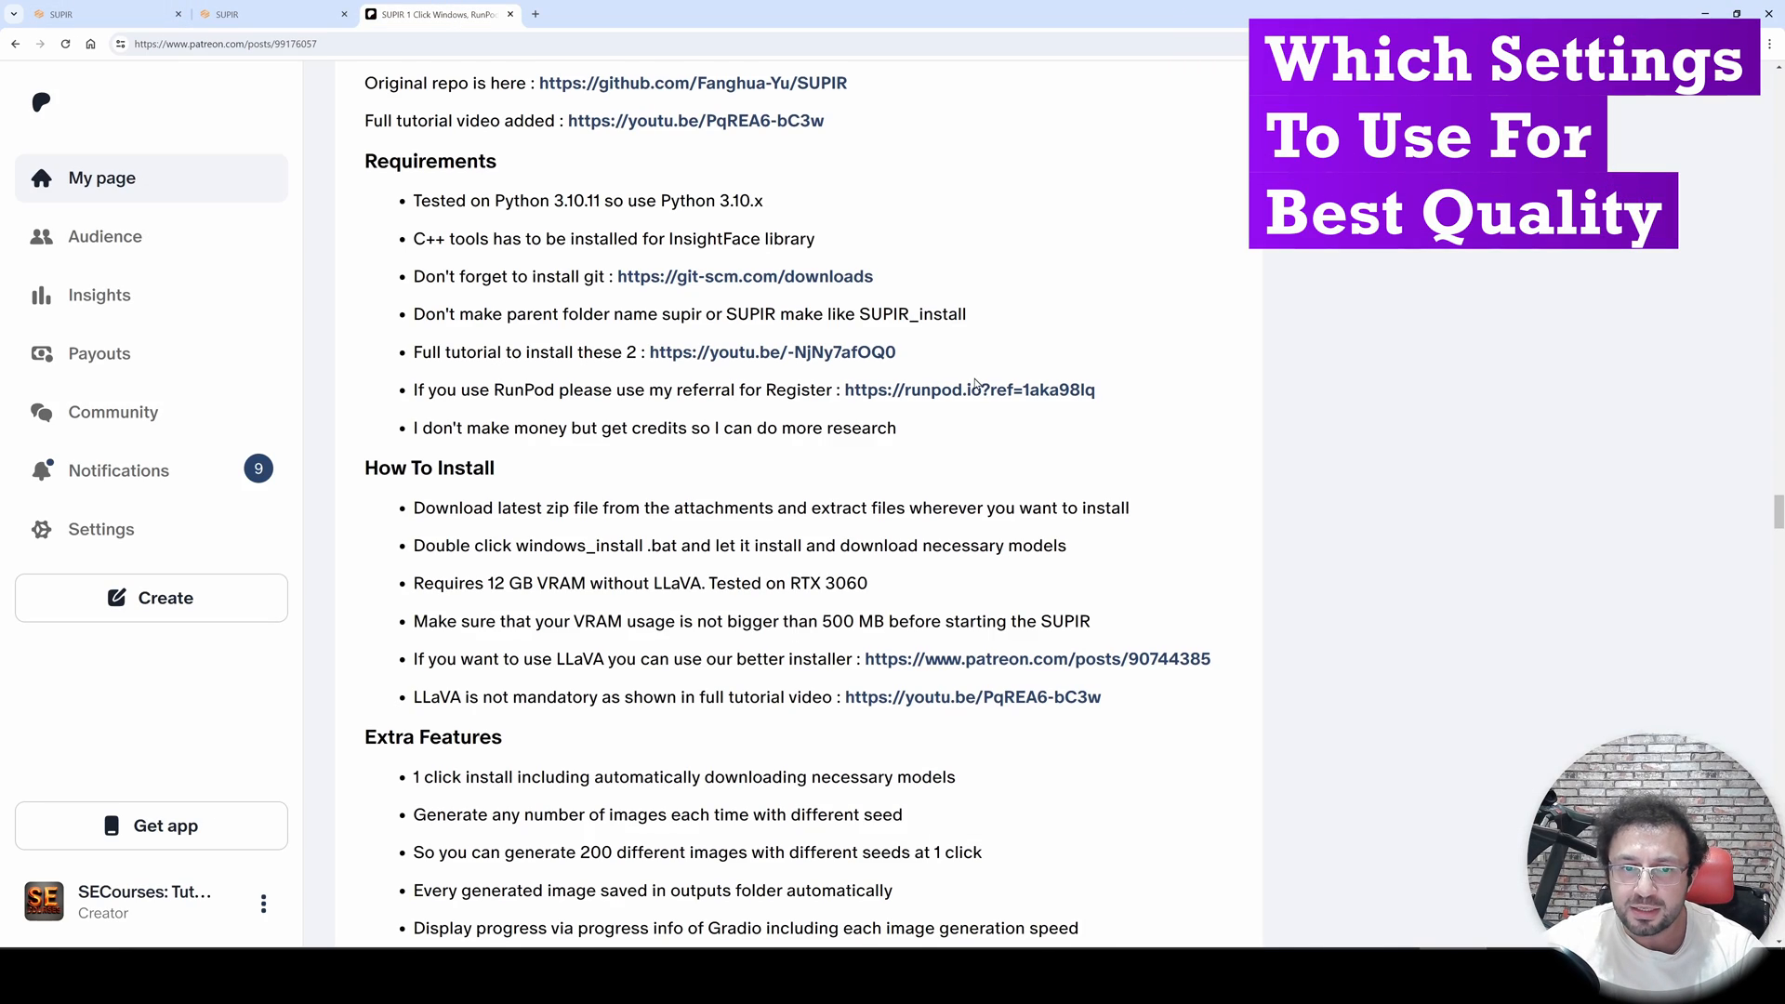
- Open the Trump upscale's downloaded comparison video and watch it before closing the player
{"action": "scroll", "coordinate": [573, 170], "scroll_direction": "up", "scroll_amount": 1}
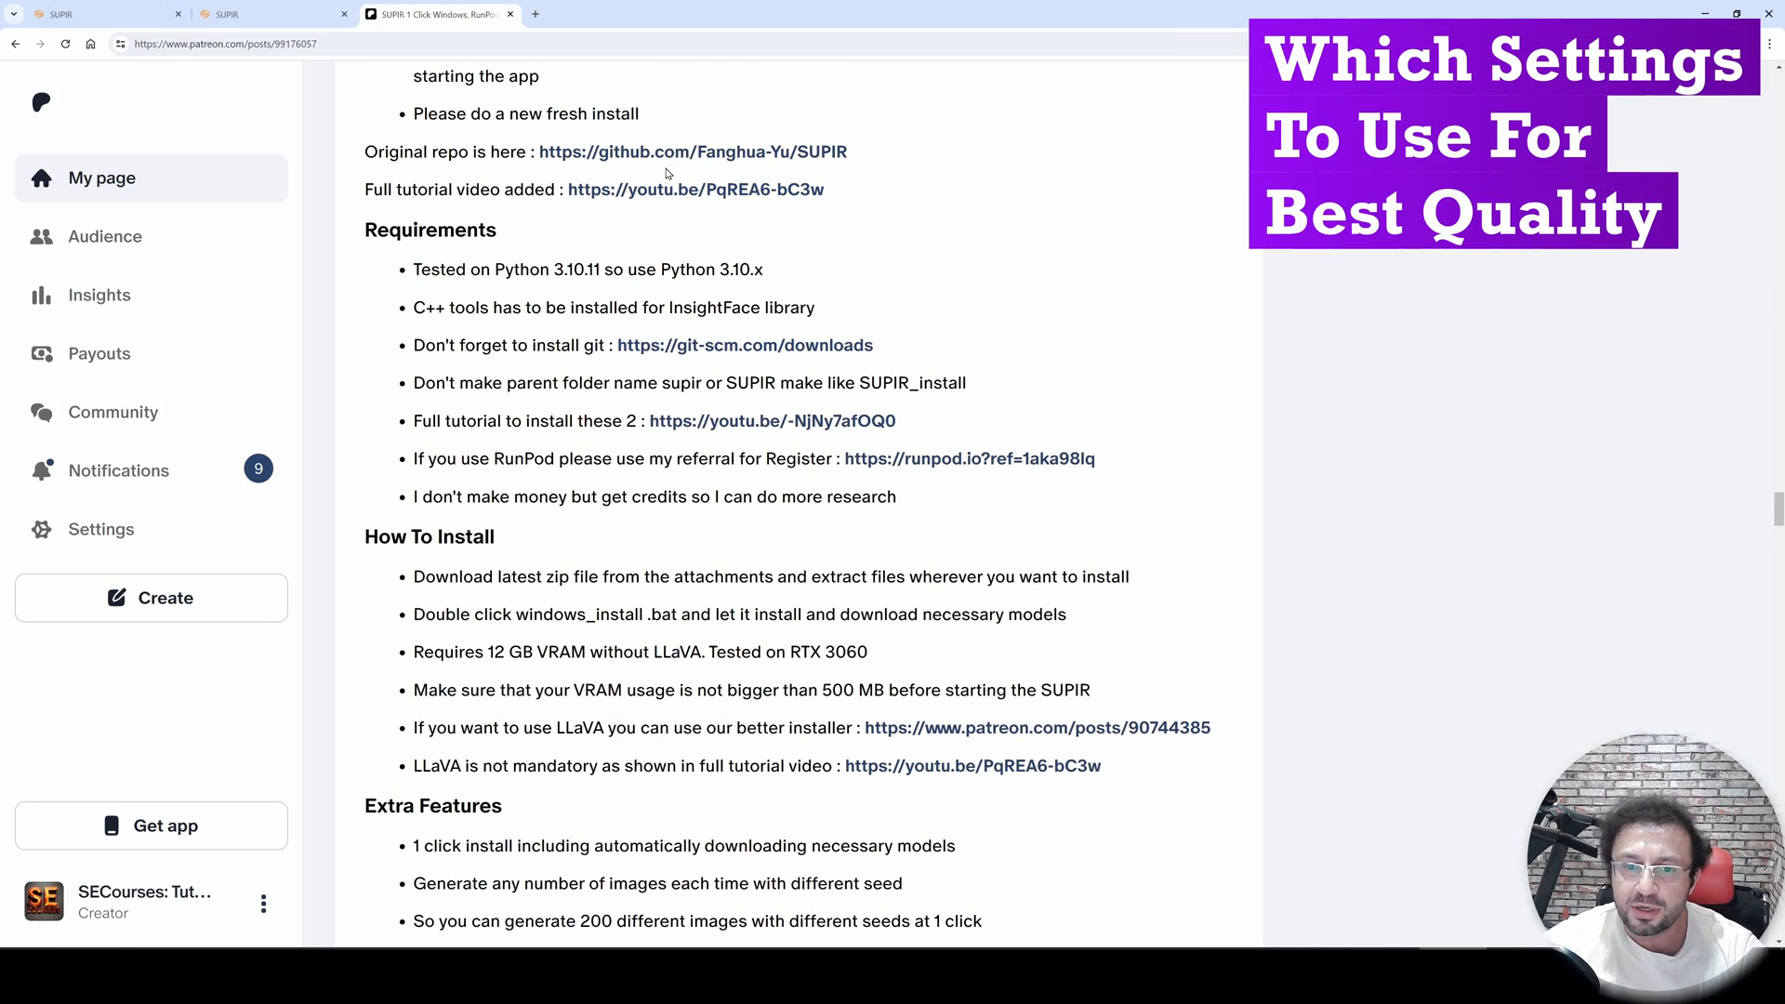
{"action": "left_click", "coordinate": [149, 13]}
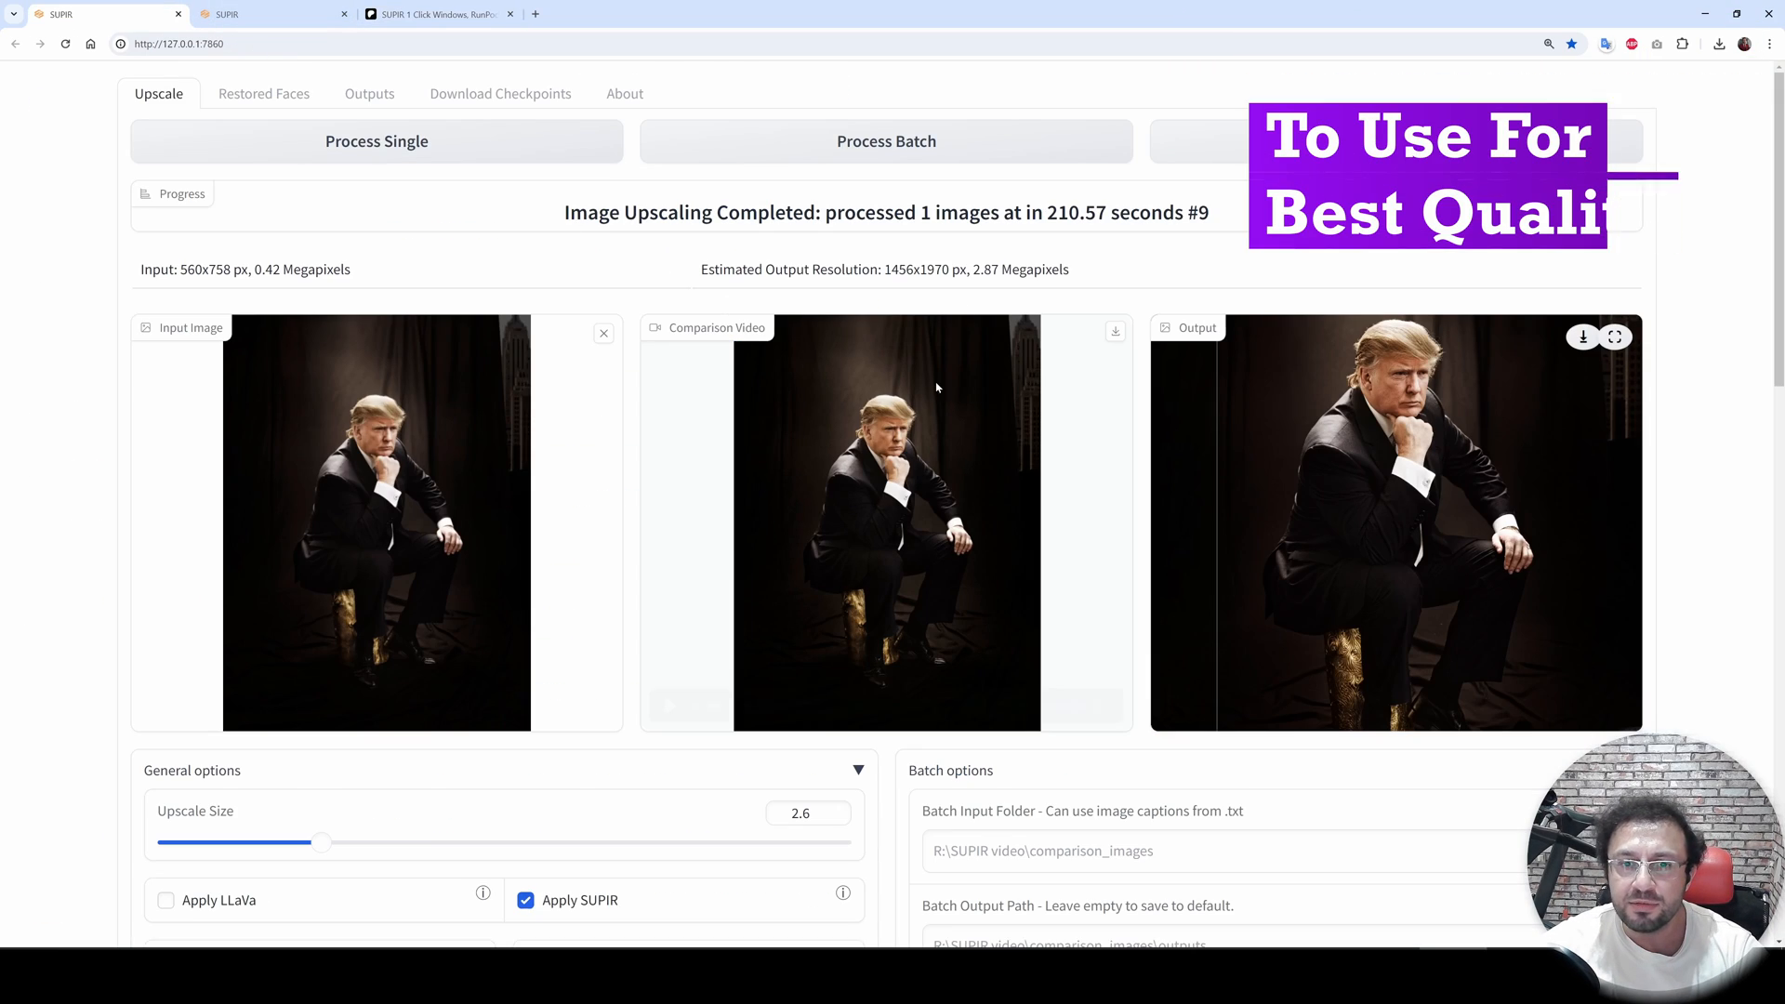
{"action": "left_click", "coordinate": [1116, 337]}
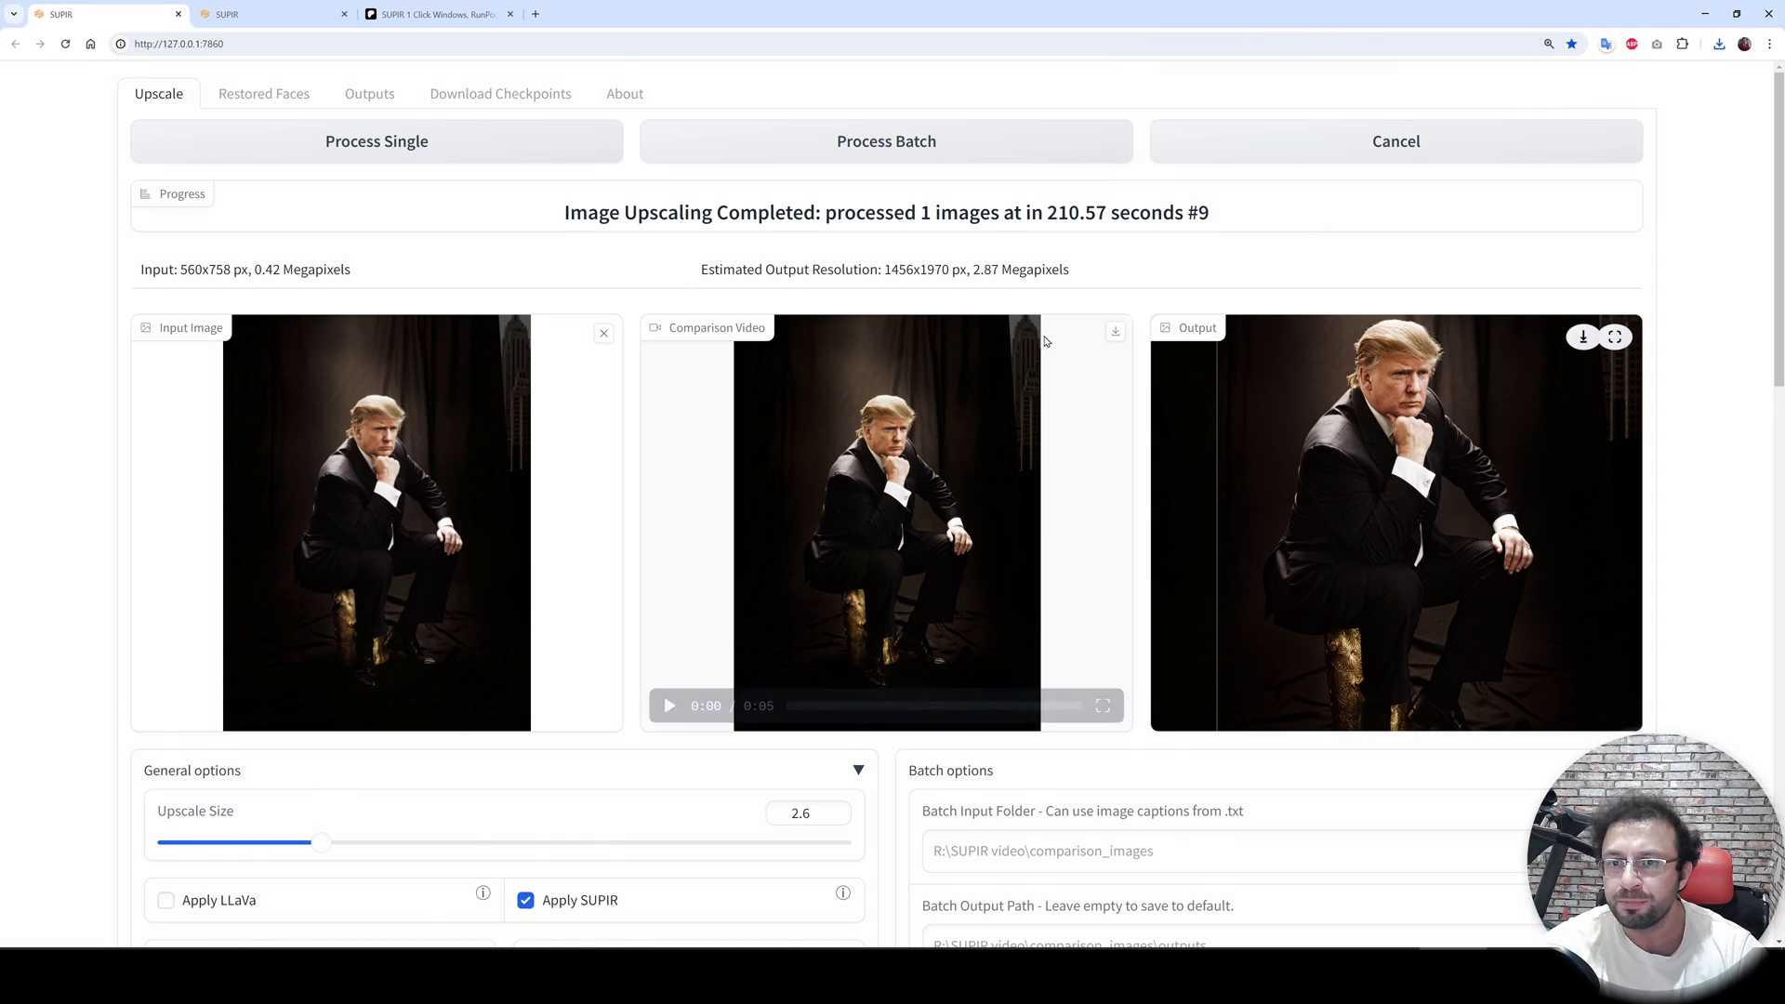
{"action": "scroll", "coordinate": [1177, 361], "scroll_direction": "down", "scroll_amount": 1}
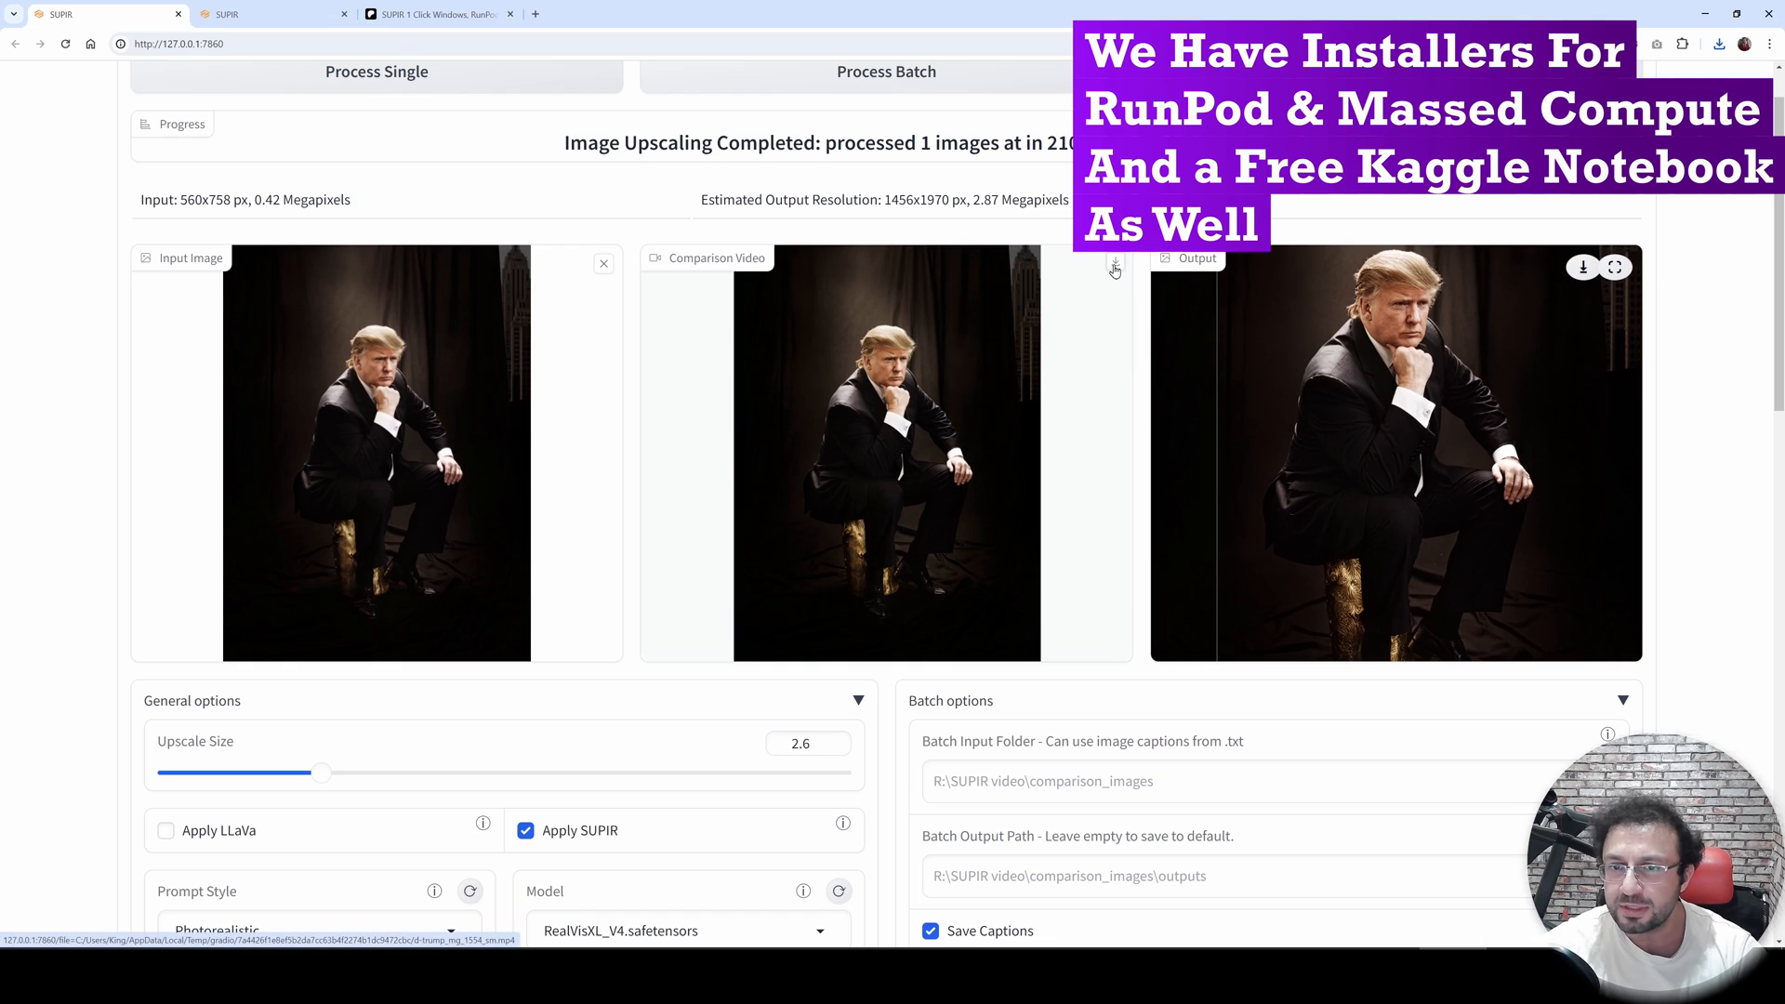
{"action": "left_click", "coordinate": [1718, 43]}
{"action": "left_click", "coordinate": [1592, 108]}
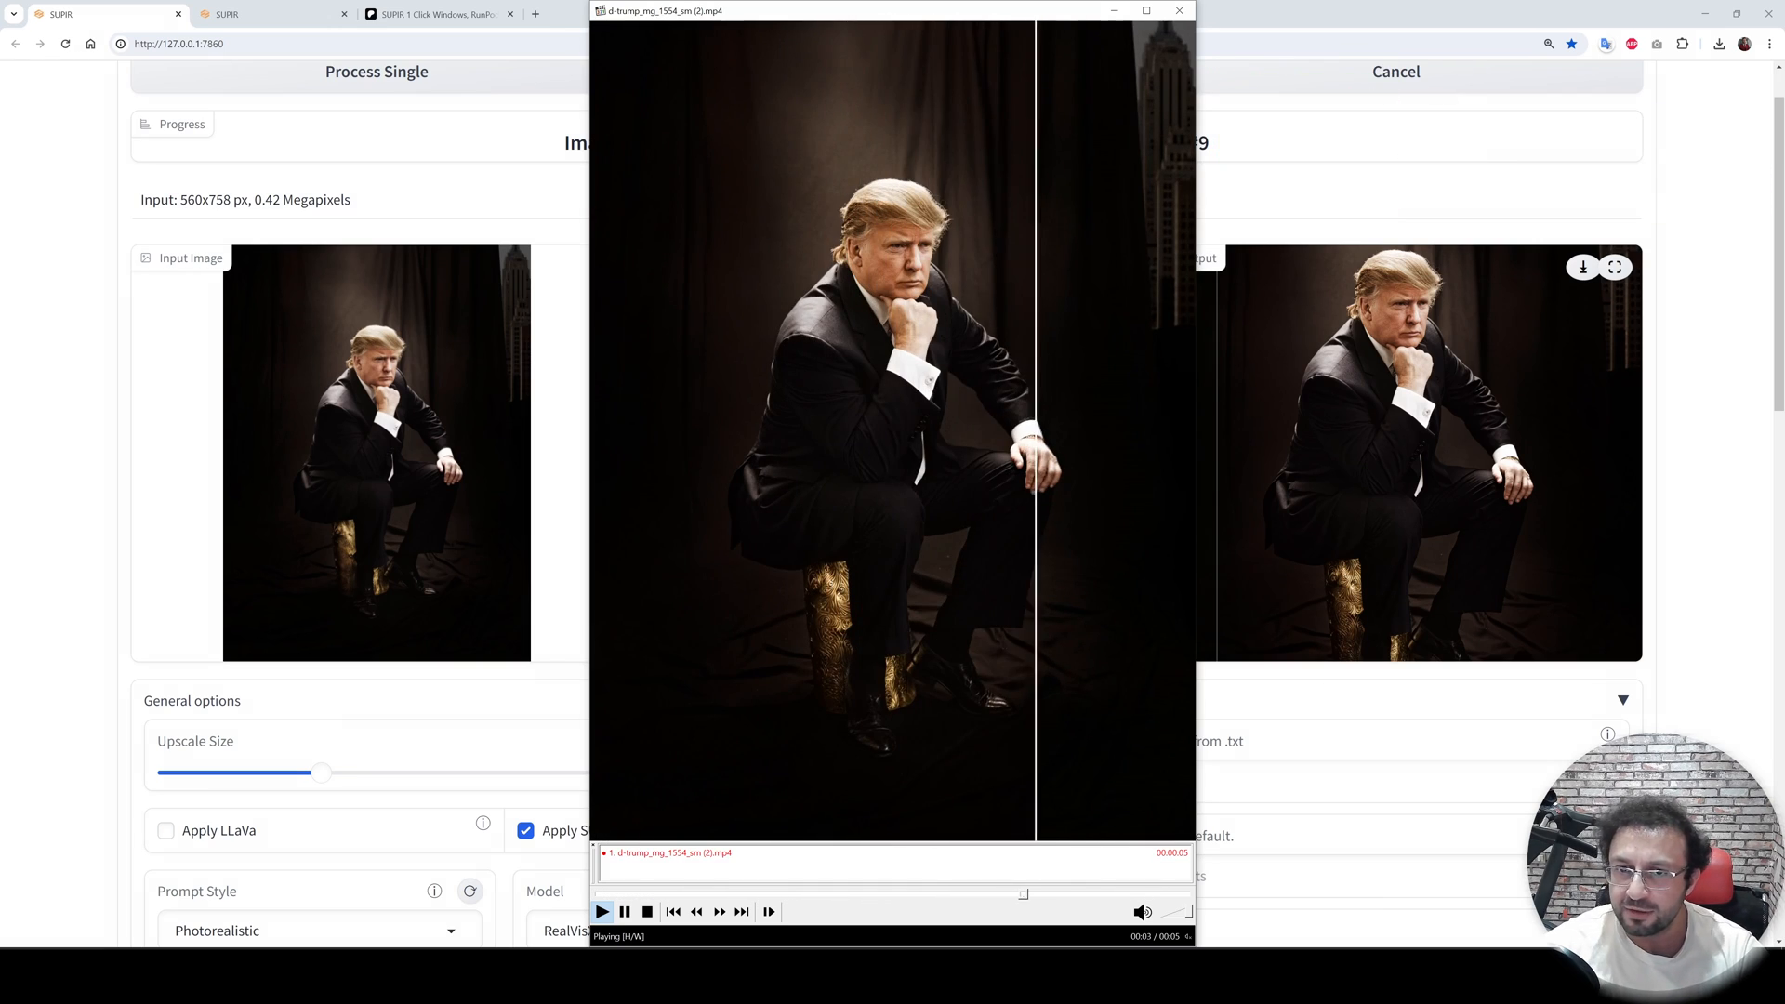
{"action": "left_click", "coordinate": [1194, 17]}
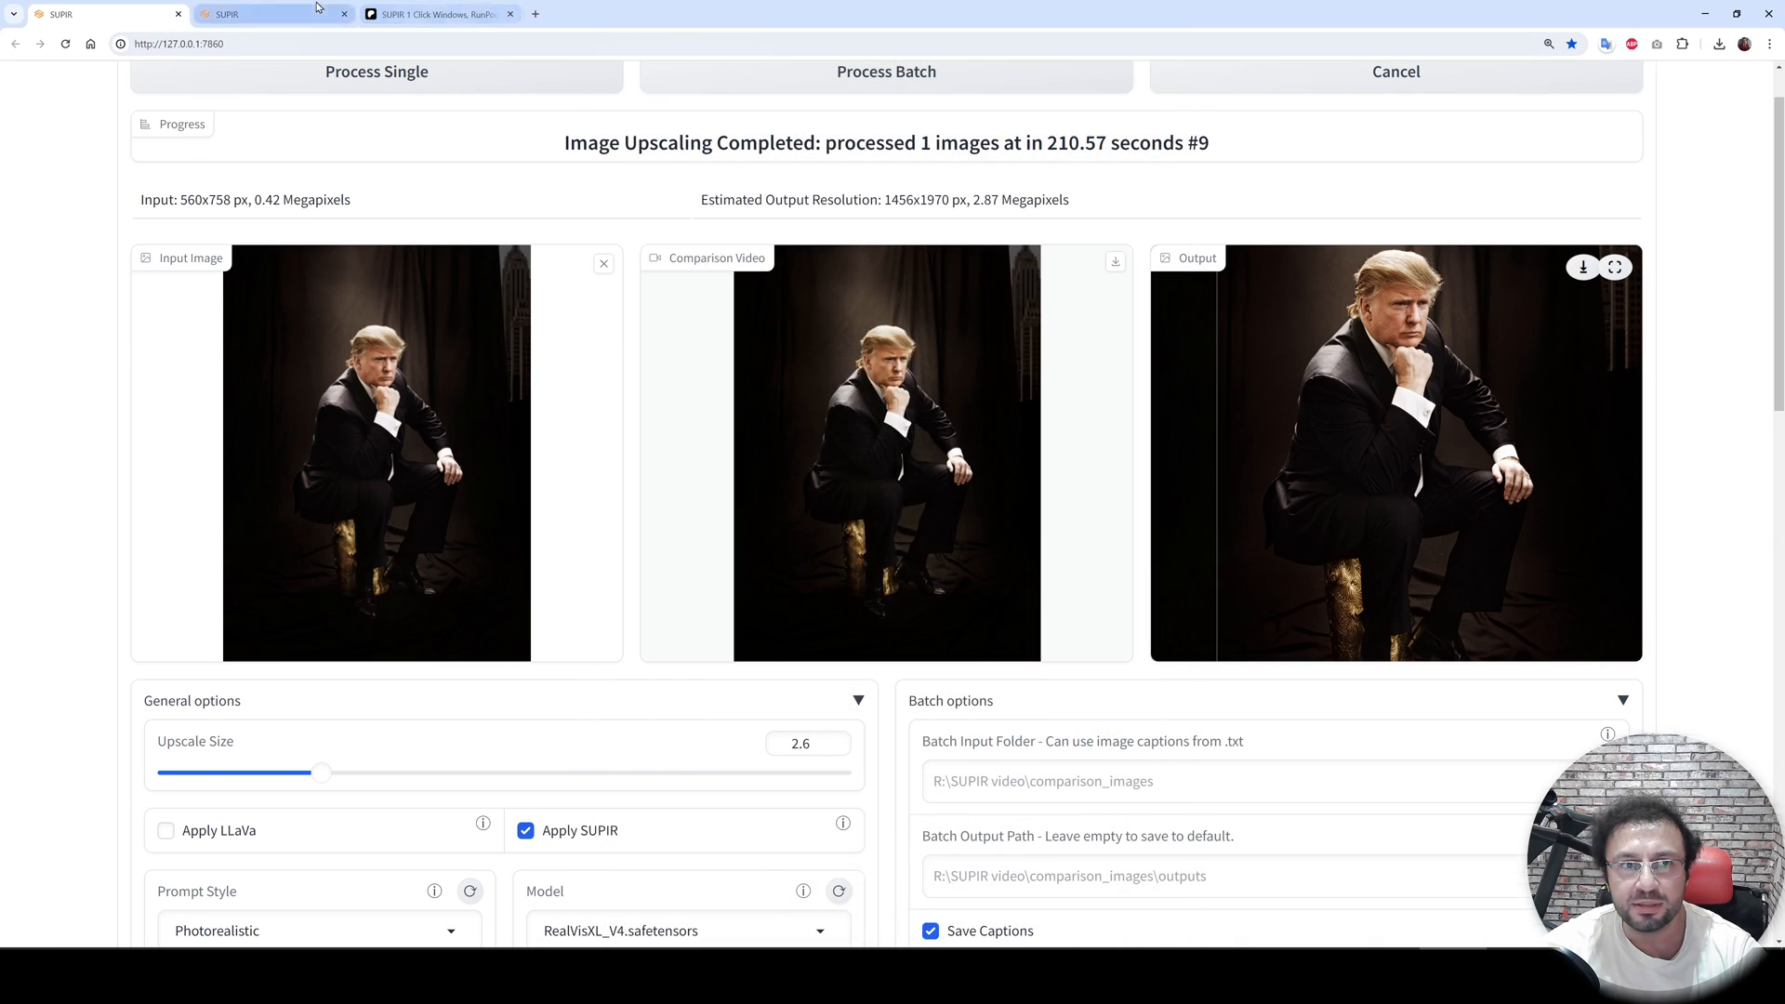
- Switch to the second SUPIR tab and play the young Biden photo's comparison video
{"action": "left_click", "coordinate": [270, 14]}
{"action": "left_click", "coordinate": [1585, 79]}
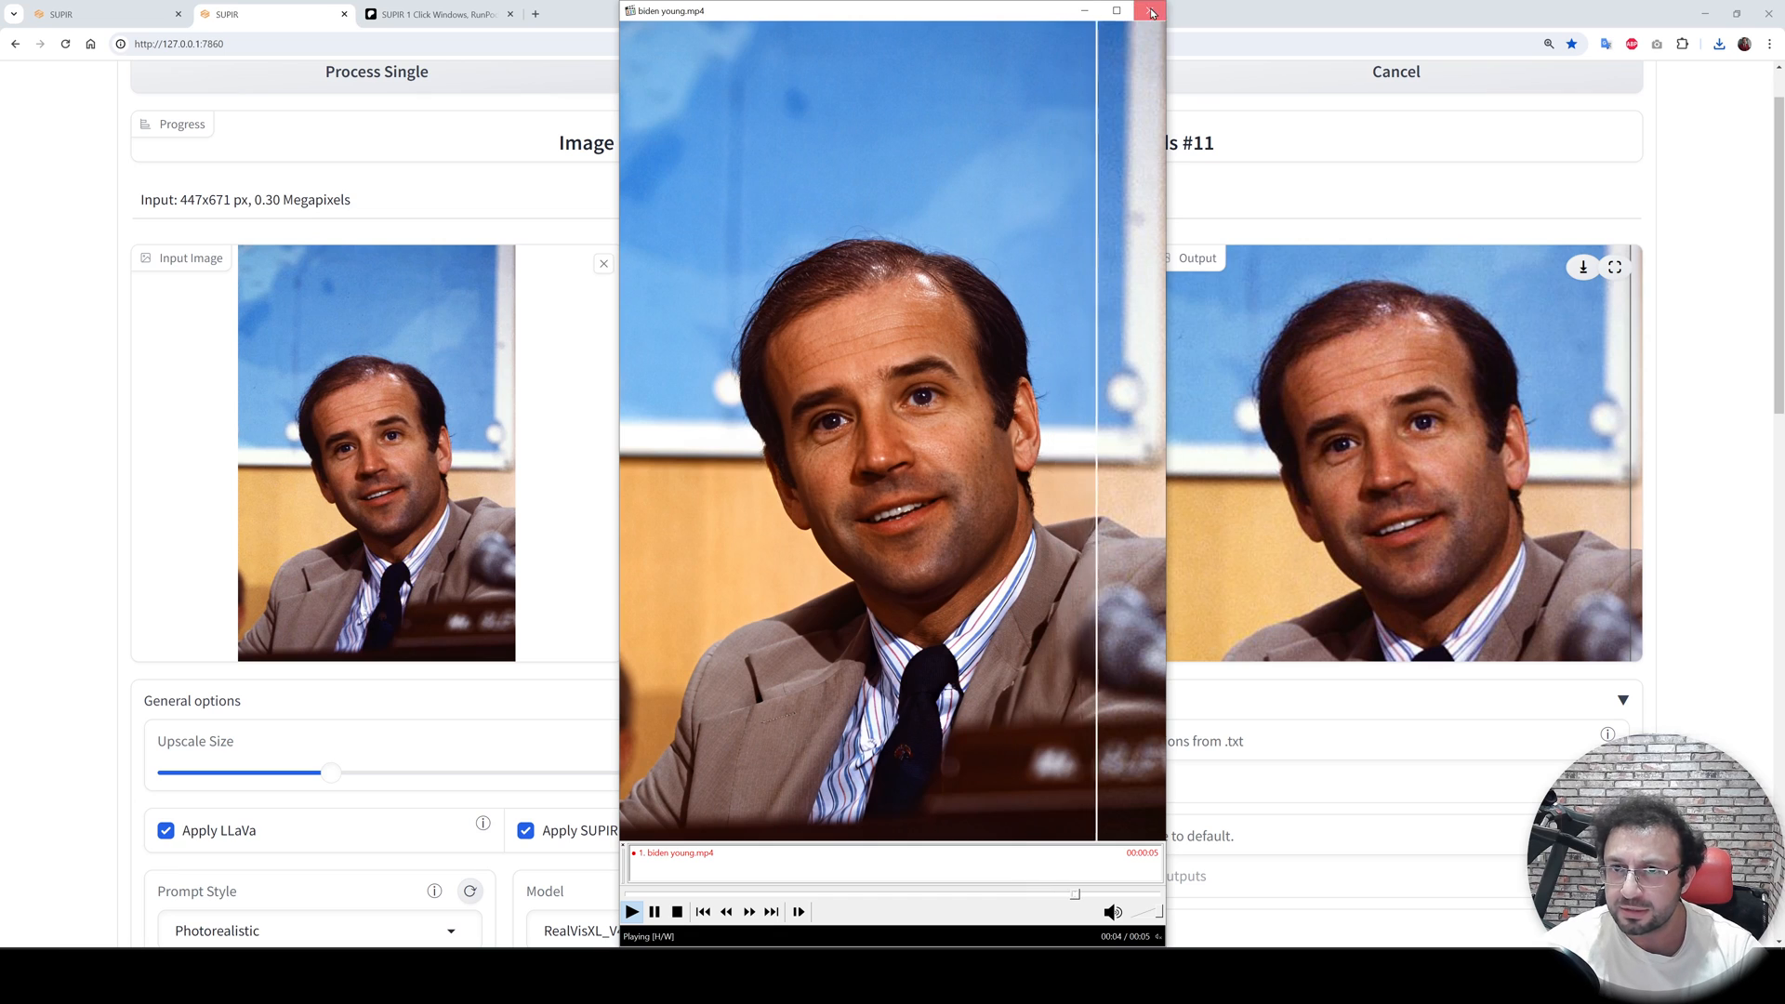
{"action": "scroll", "coordinate": [1022, 594], "scroll_direction": "down", "scroll_amount": 3}
{"action": "scroll", "coordinate": [1122, 645], "scroll_direction": "down", "scroll_amount": 1}
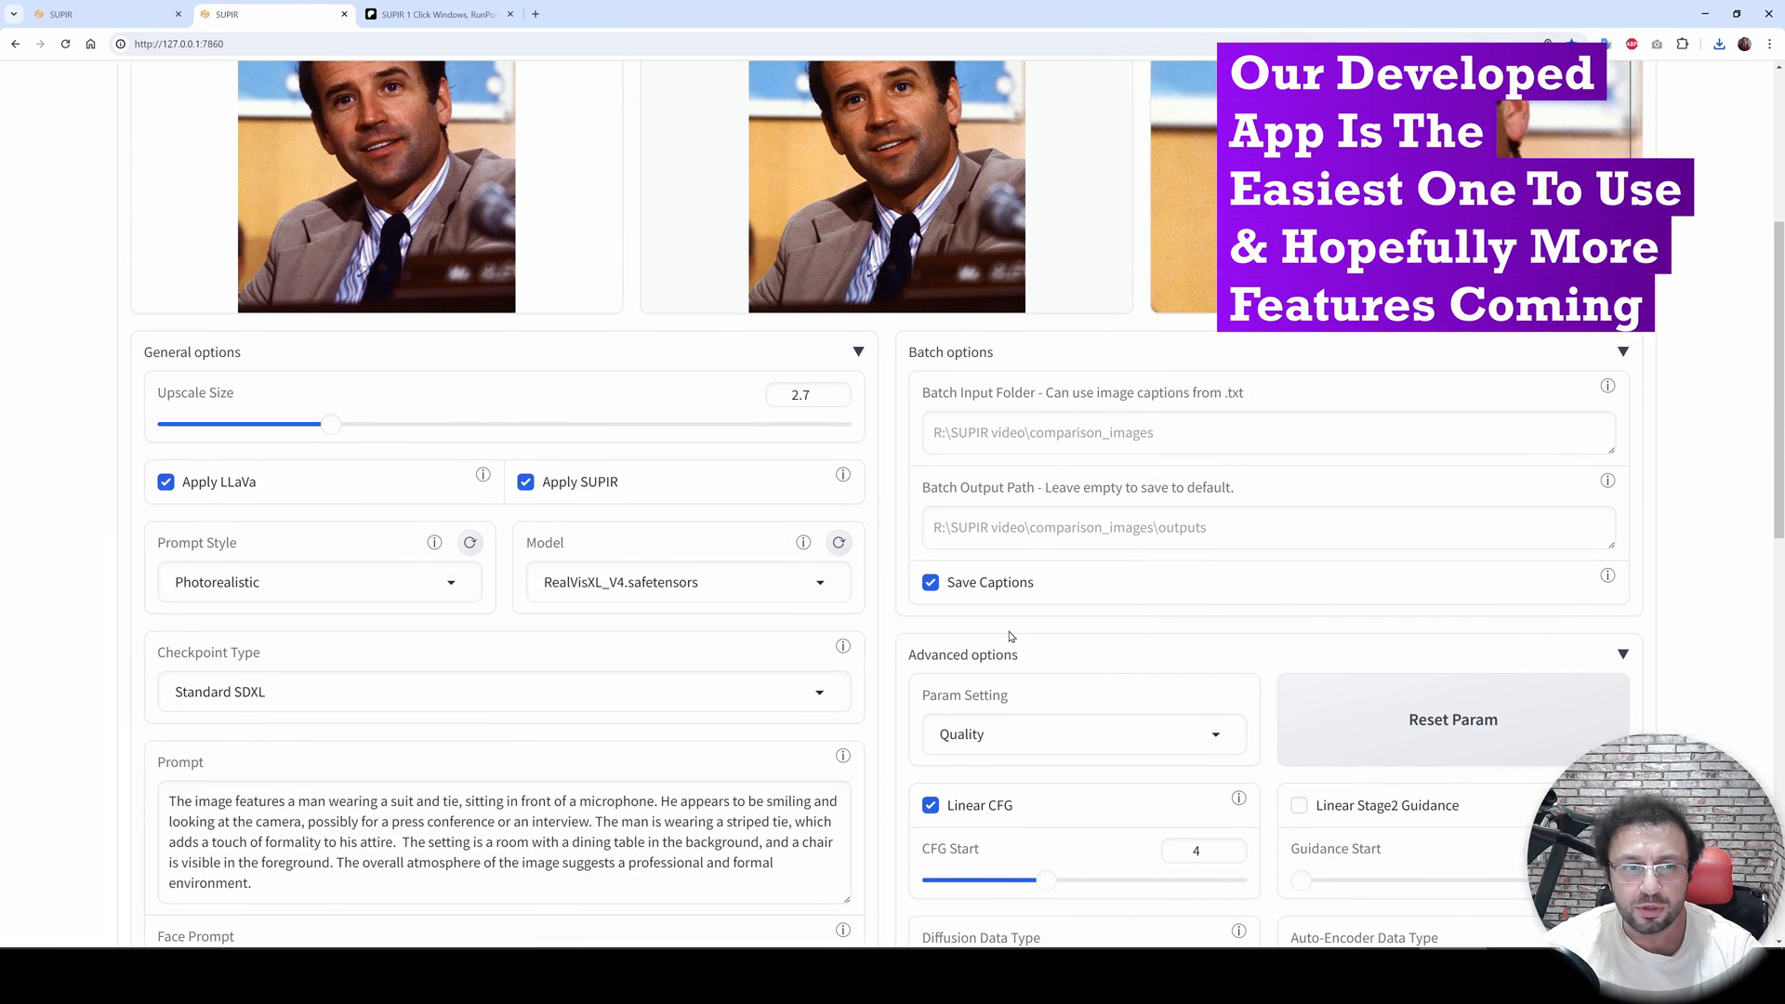
{"action": "scroll", "coordinate": [985, 639], "scroll_direction": "down", "scroll_amount": 2}
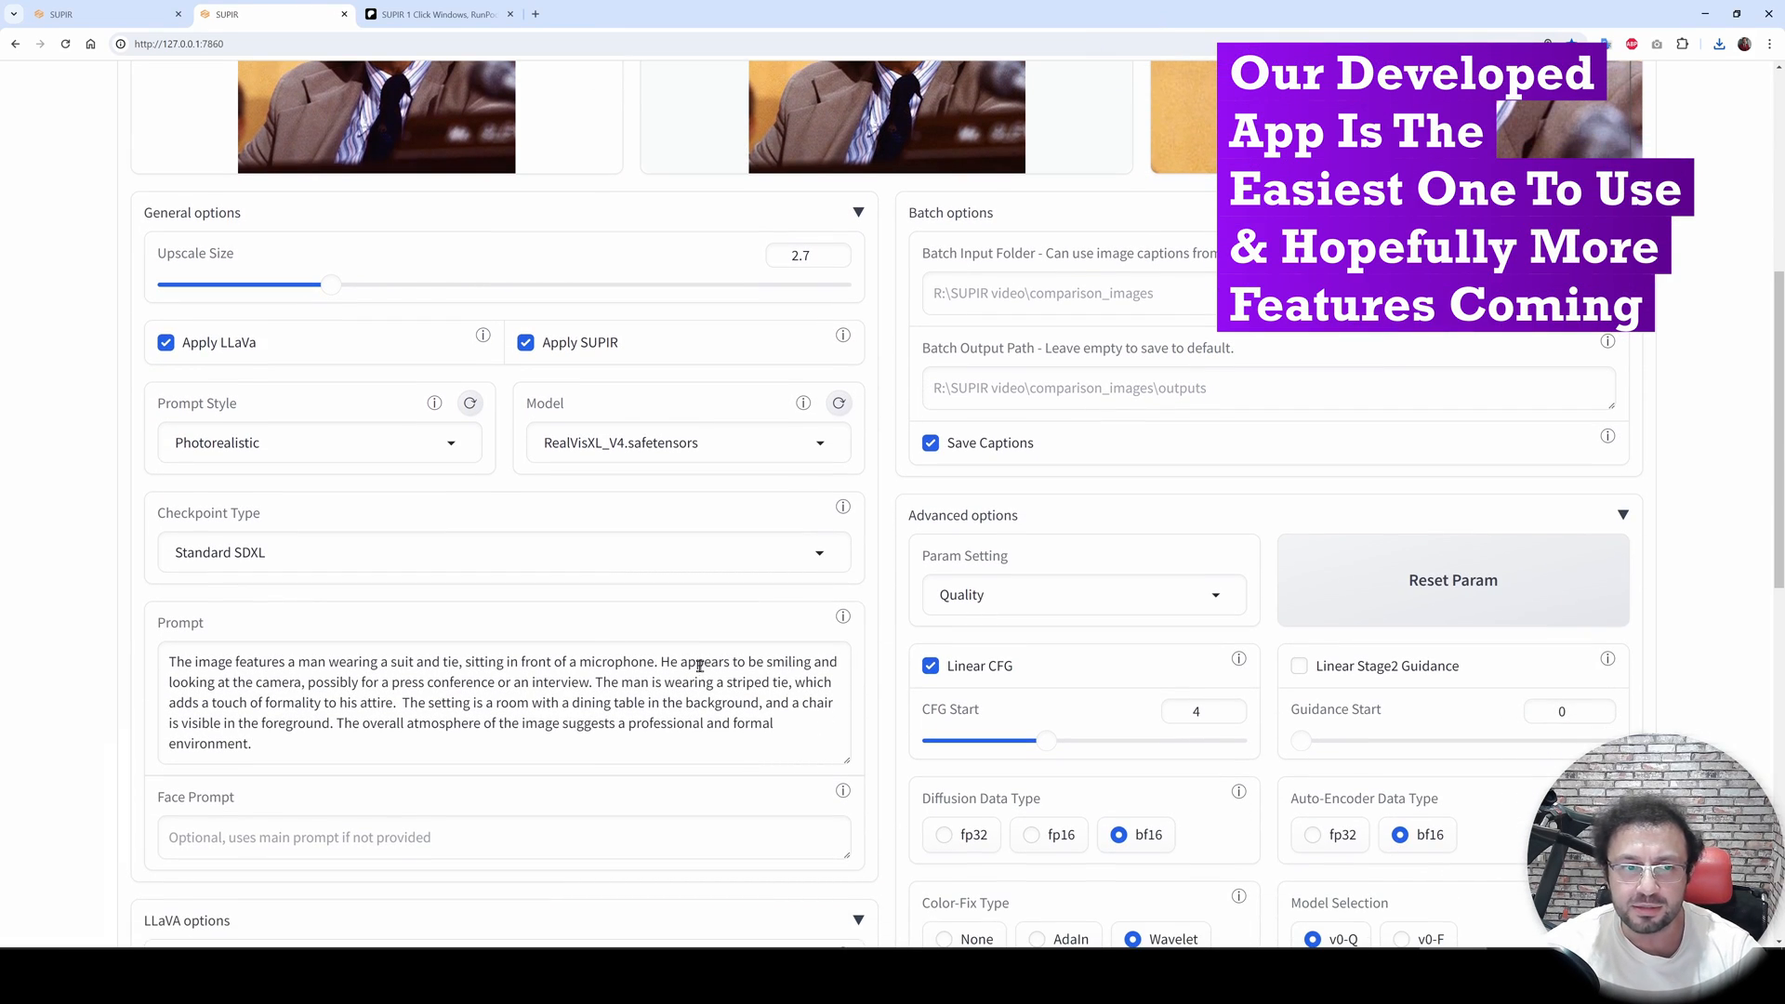
- Review the choices offered for Prompt Style, Model and Checkpoint Type in the general options
{"action": "left_click", "coordinate": [343, 444]}
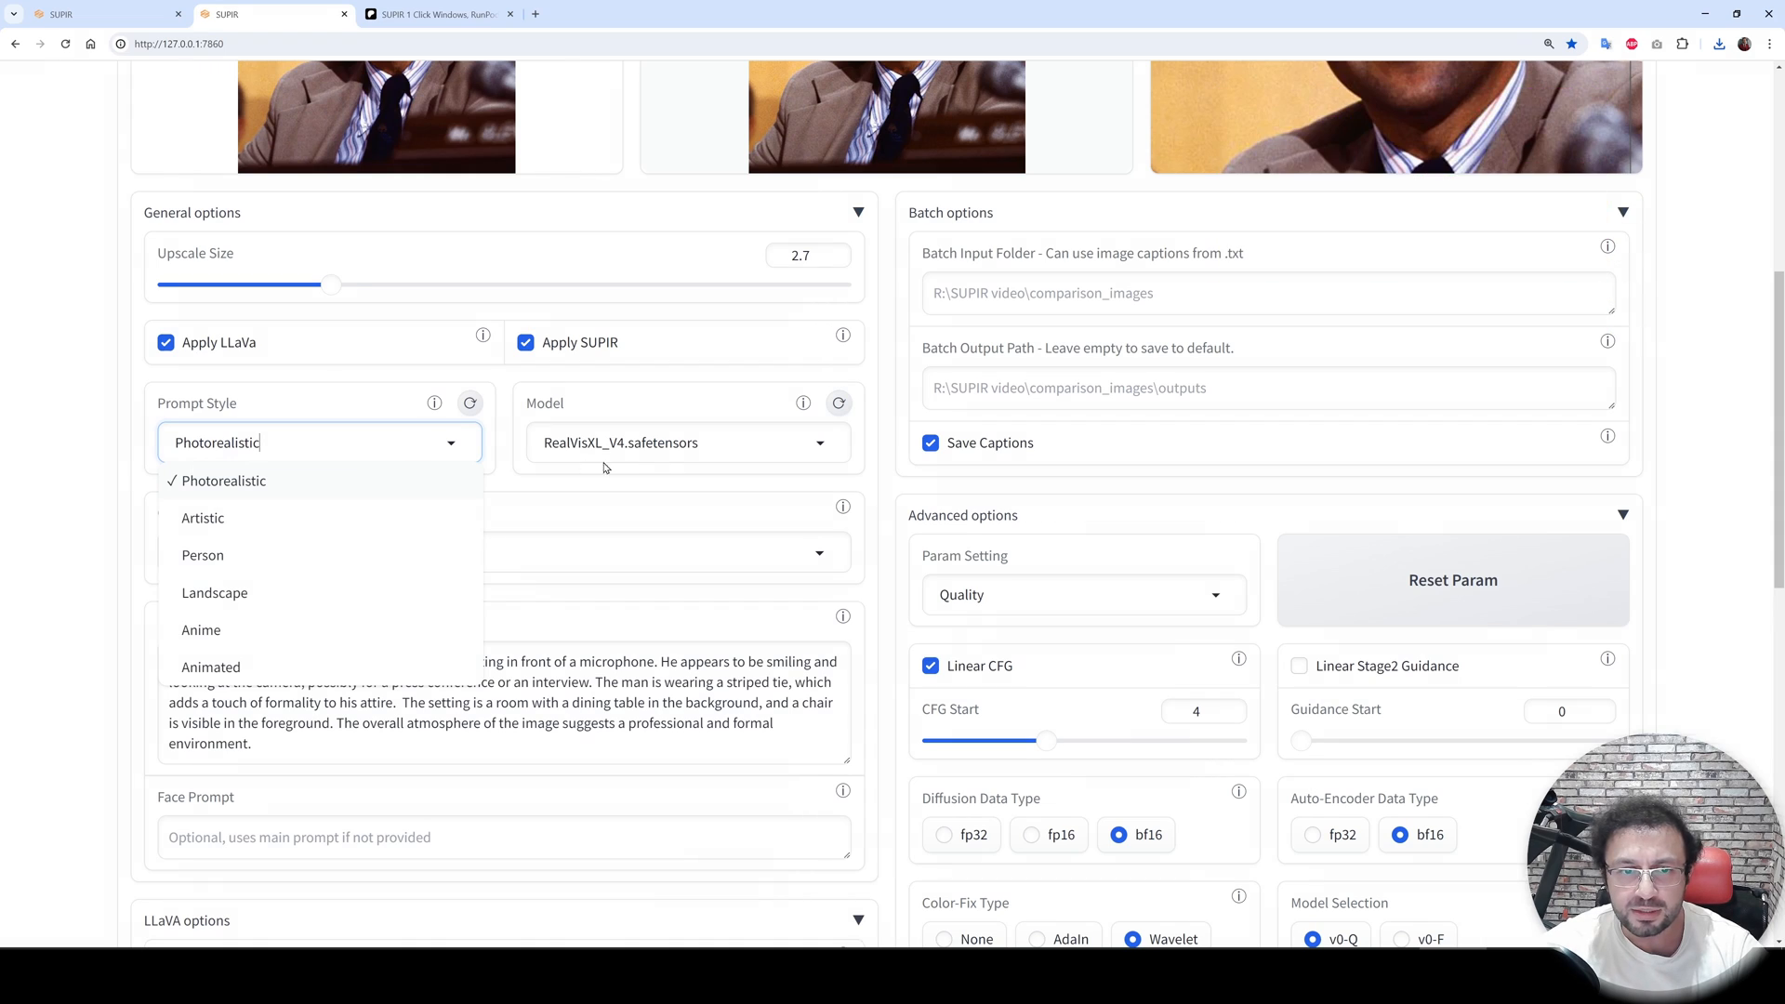
{"action": "left_click", "coordinate": [647, 446]}
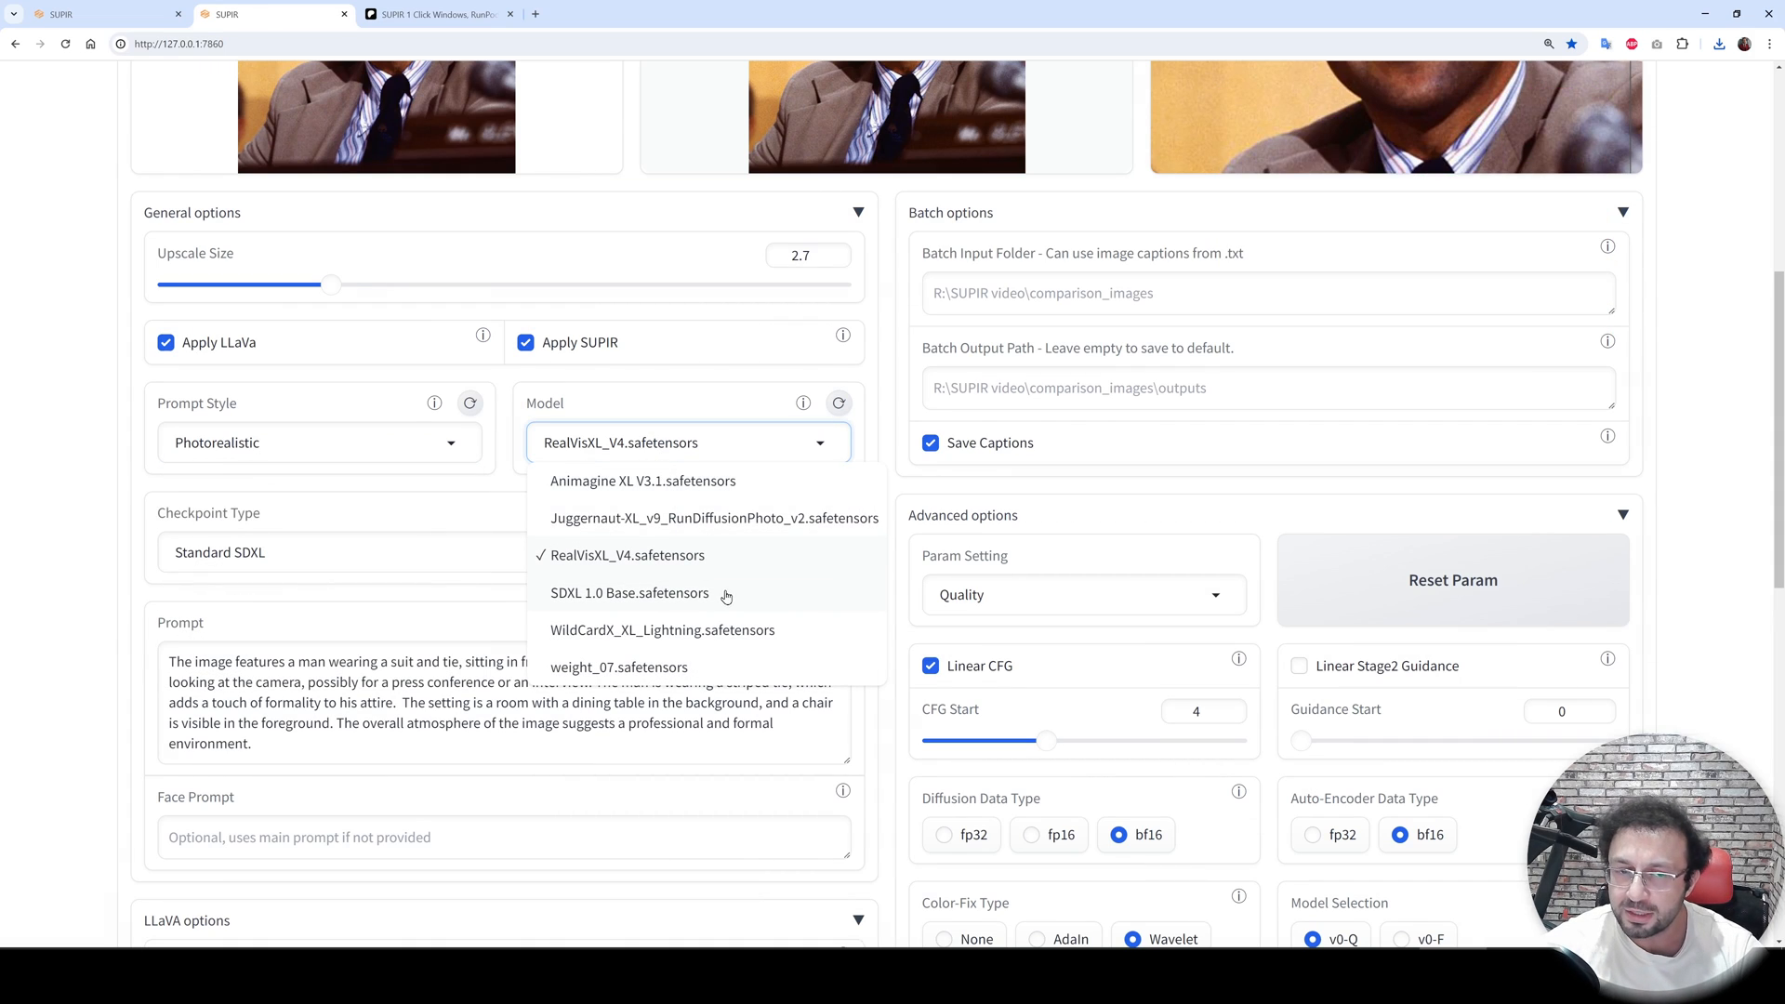
{"action": "left_click", "coordinate": [46, 424]}
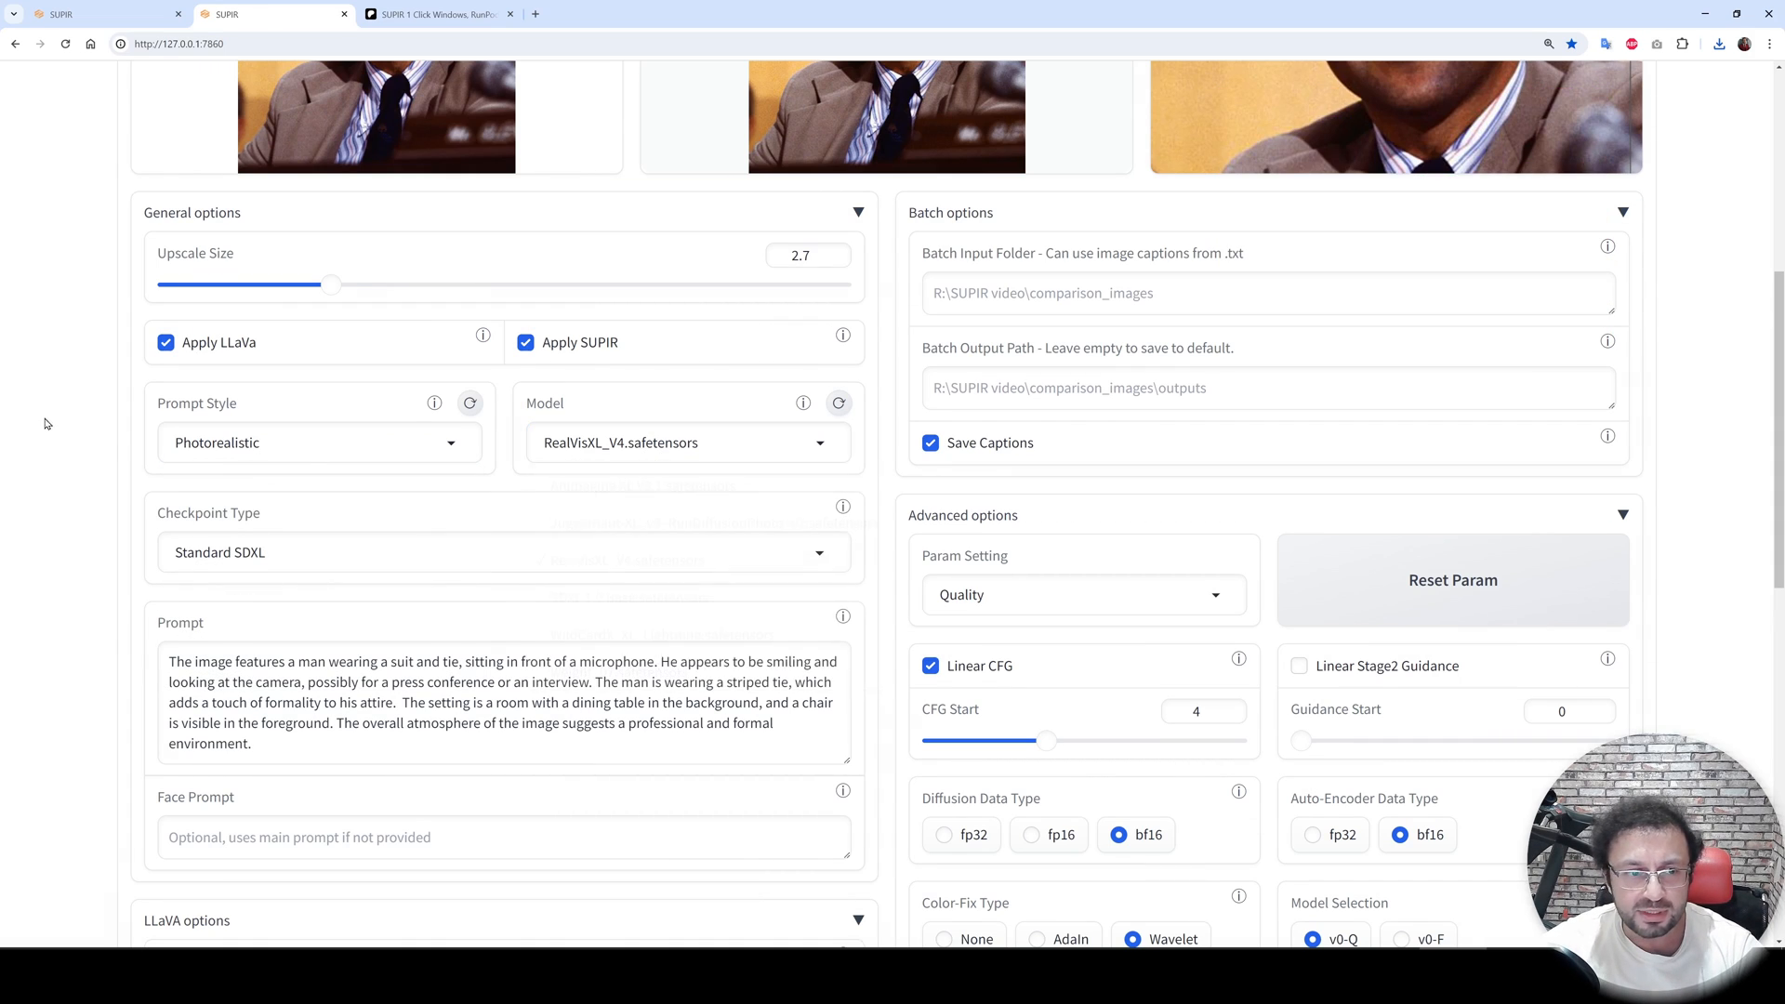
{"action": "scroll", "coordinate": [381, 408], "scroll_direction": "down", "scroll_amount": 2}
{"action": "left_click", "coordinate": [350, 422]}
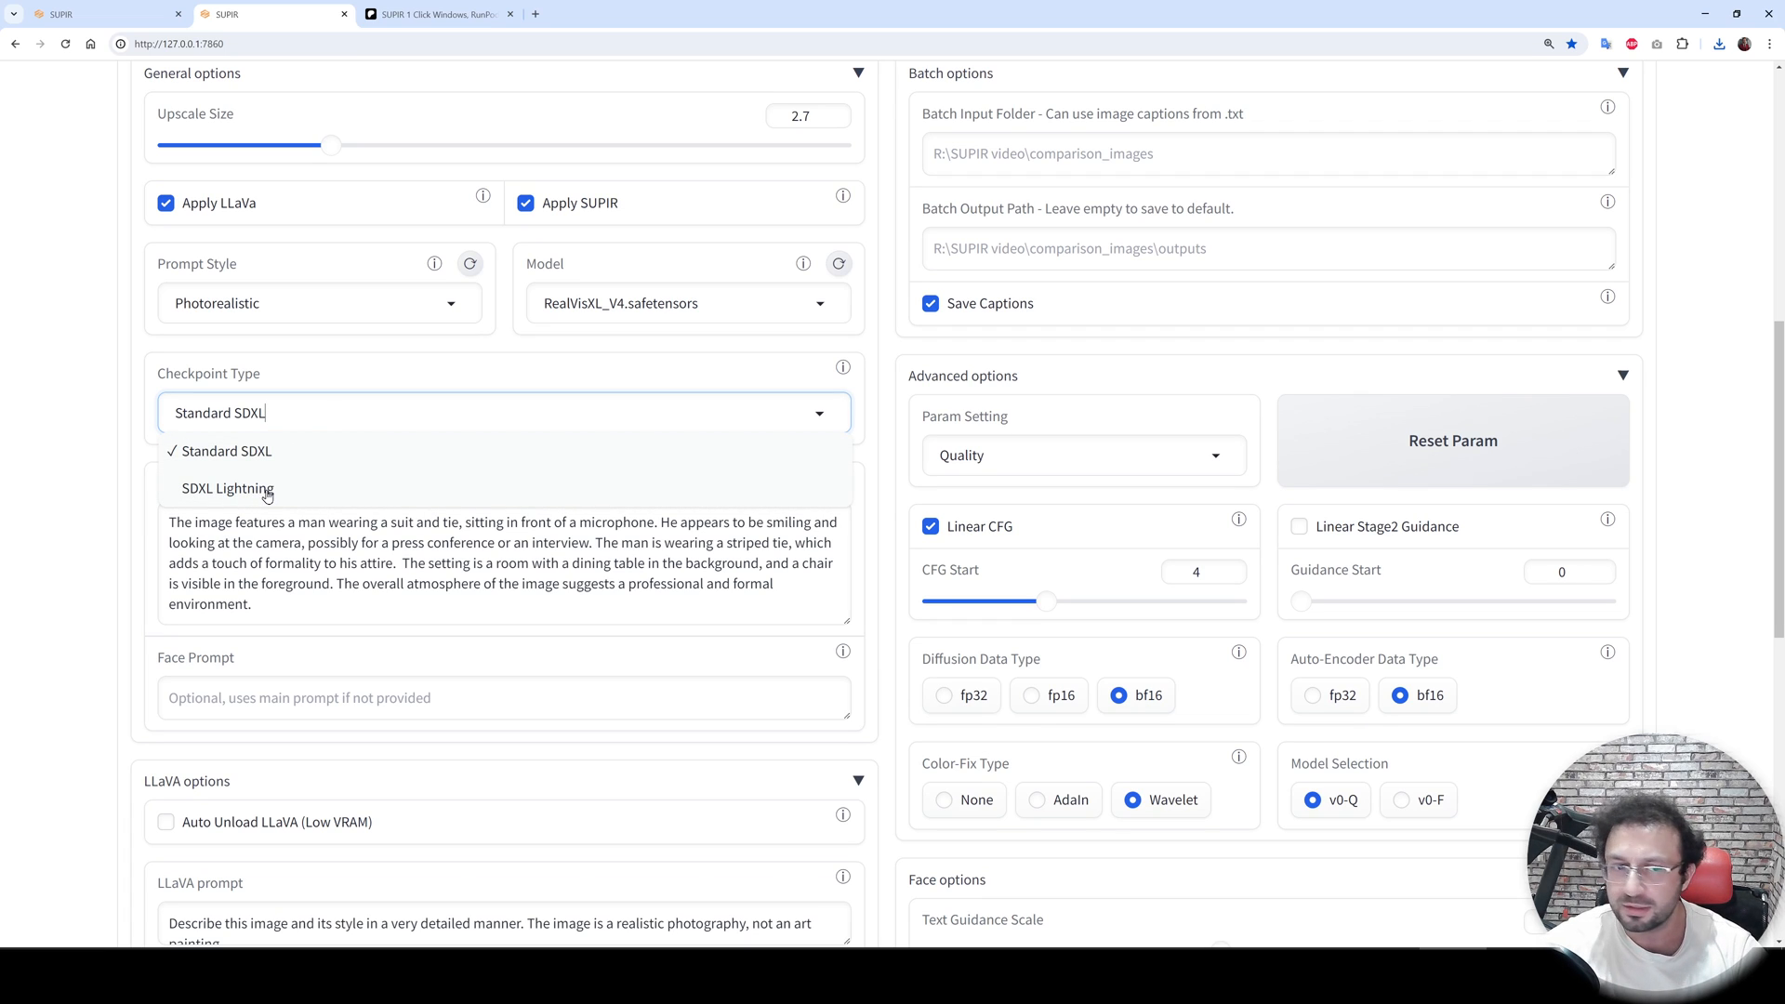
{"action": "left_click", "coordinate": [4, 528]}
- Examine the LLaVA-generated prompt text and the batch input and output folder fields
{"action": "scroll", "coordinate": [186, 529], "scroll_direction": "down", "scroll_amount": 1}
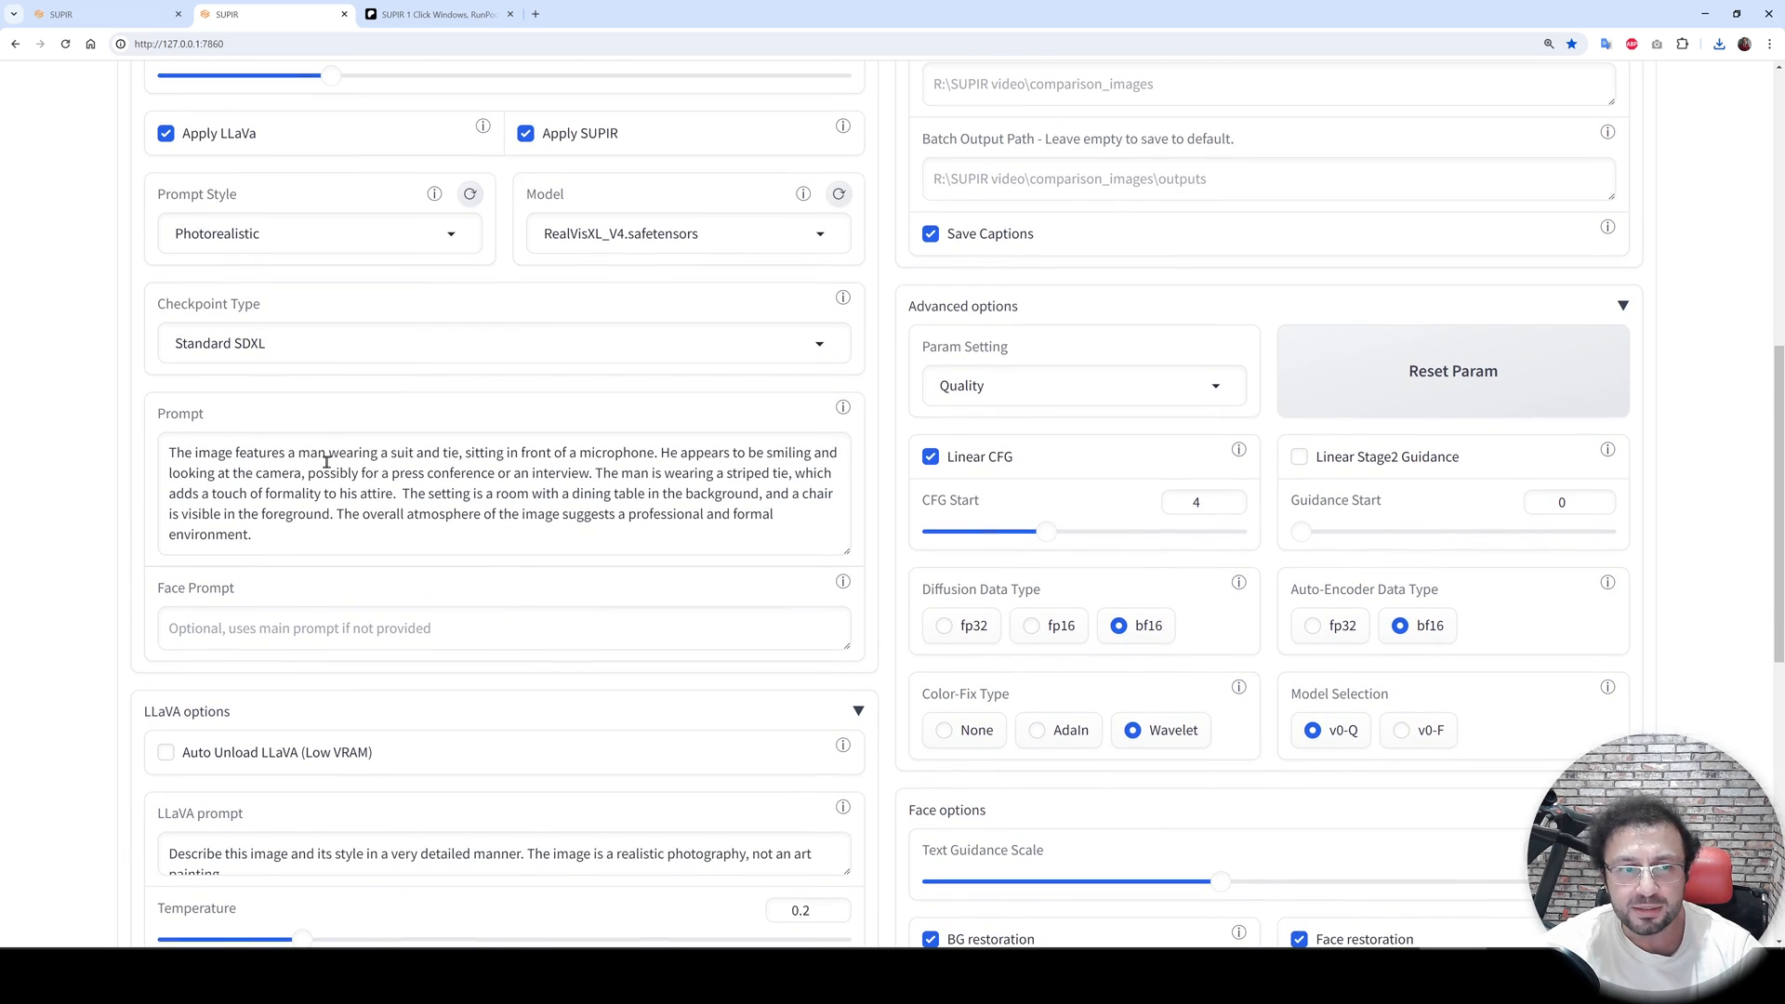
{"action": "scroll", "coordinate": [335, 400], "scroll_direction": "up", "scroll_amount": 2}
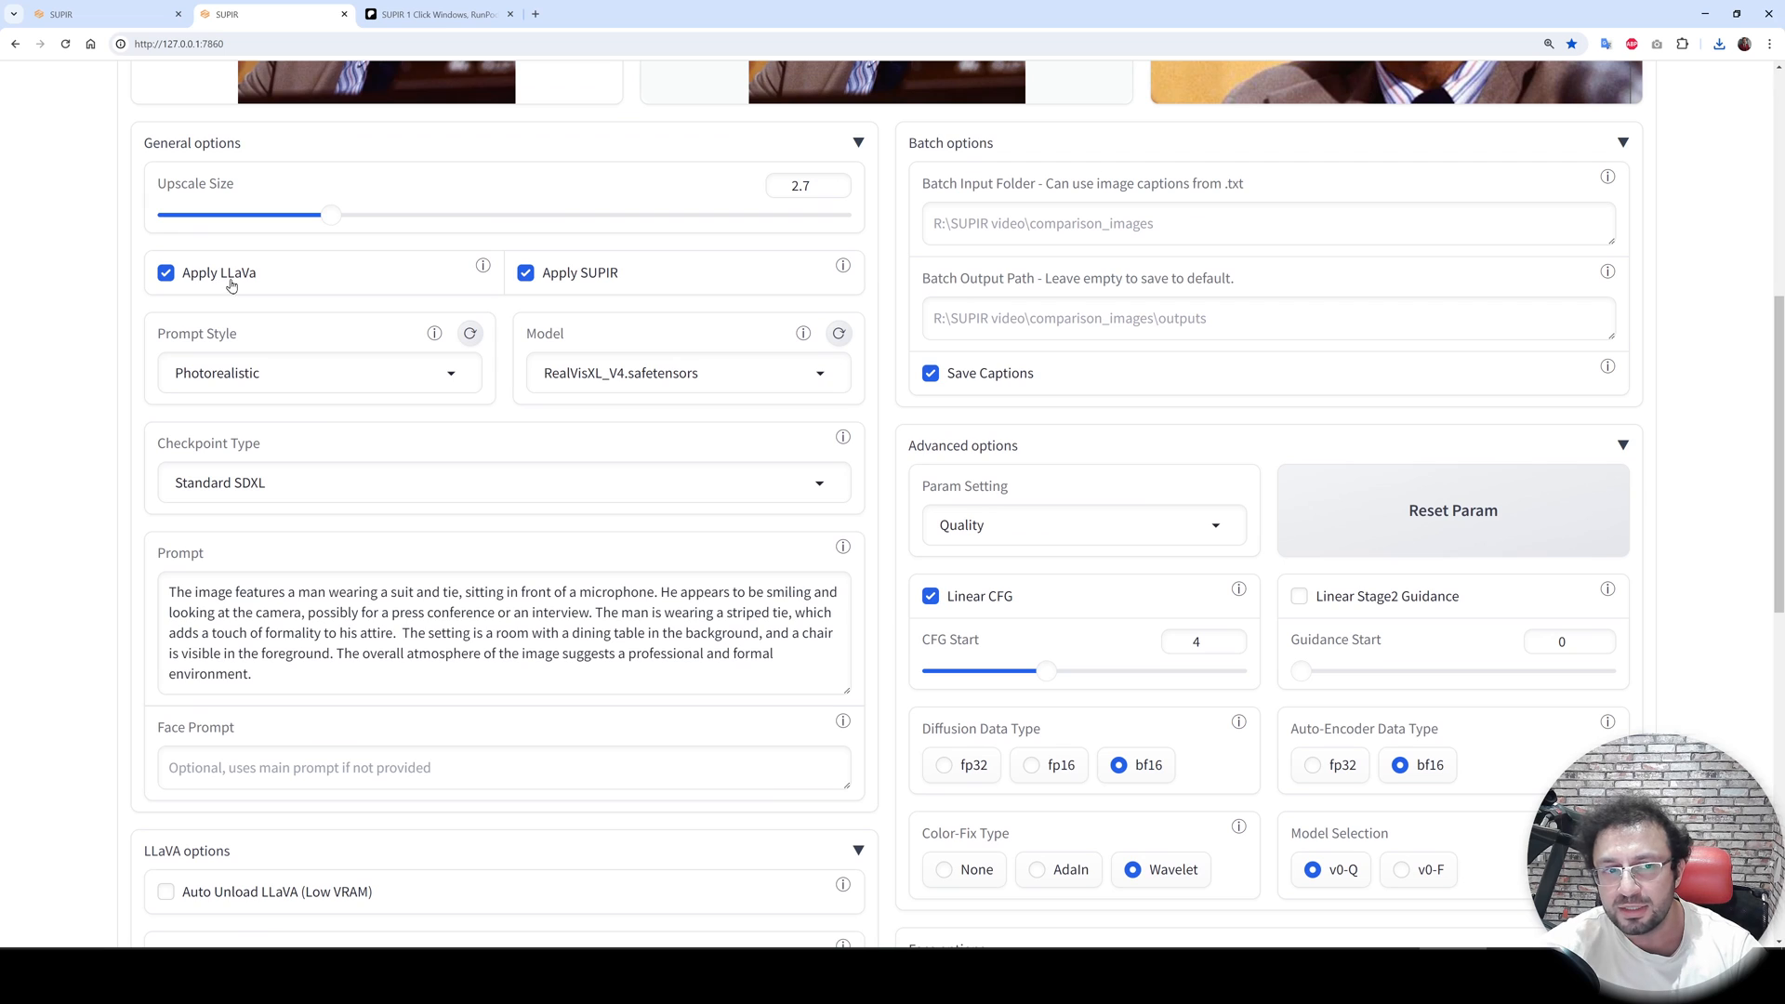
{"action": "left_click_drag", "start_coordinate": [371, 682], "coordinate": [145, 579]}
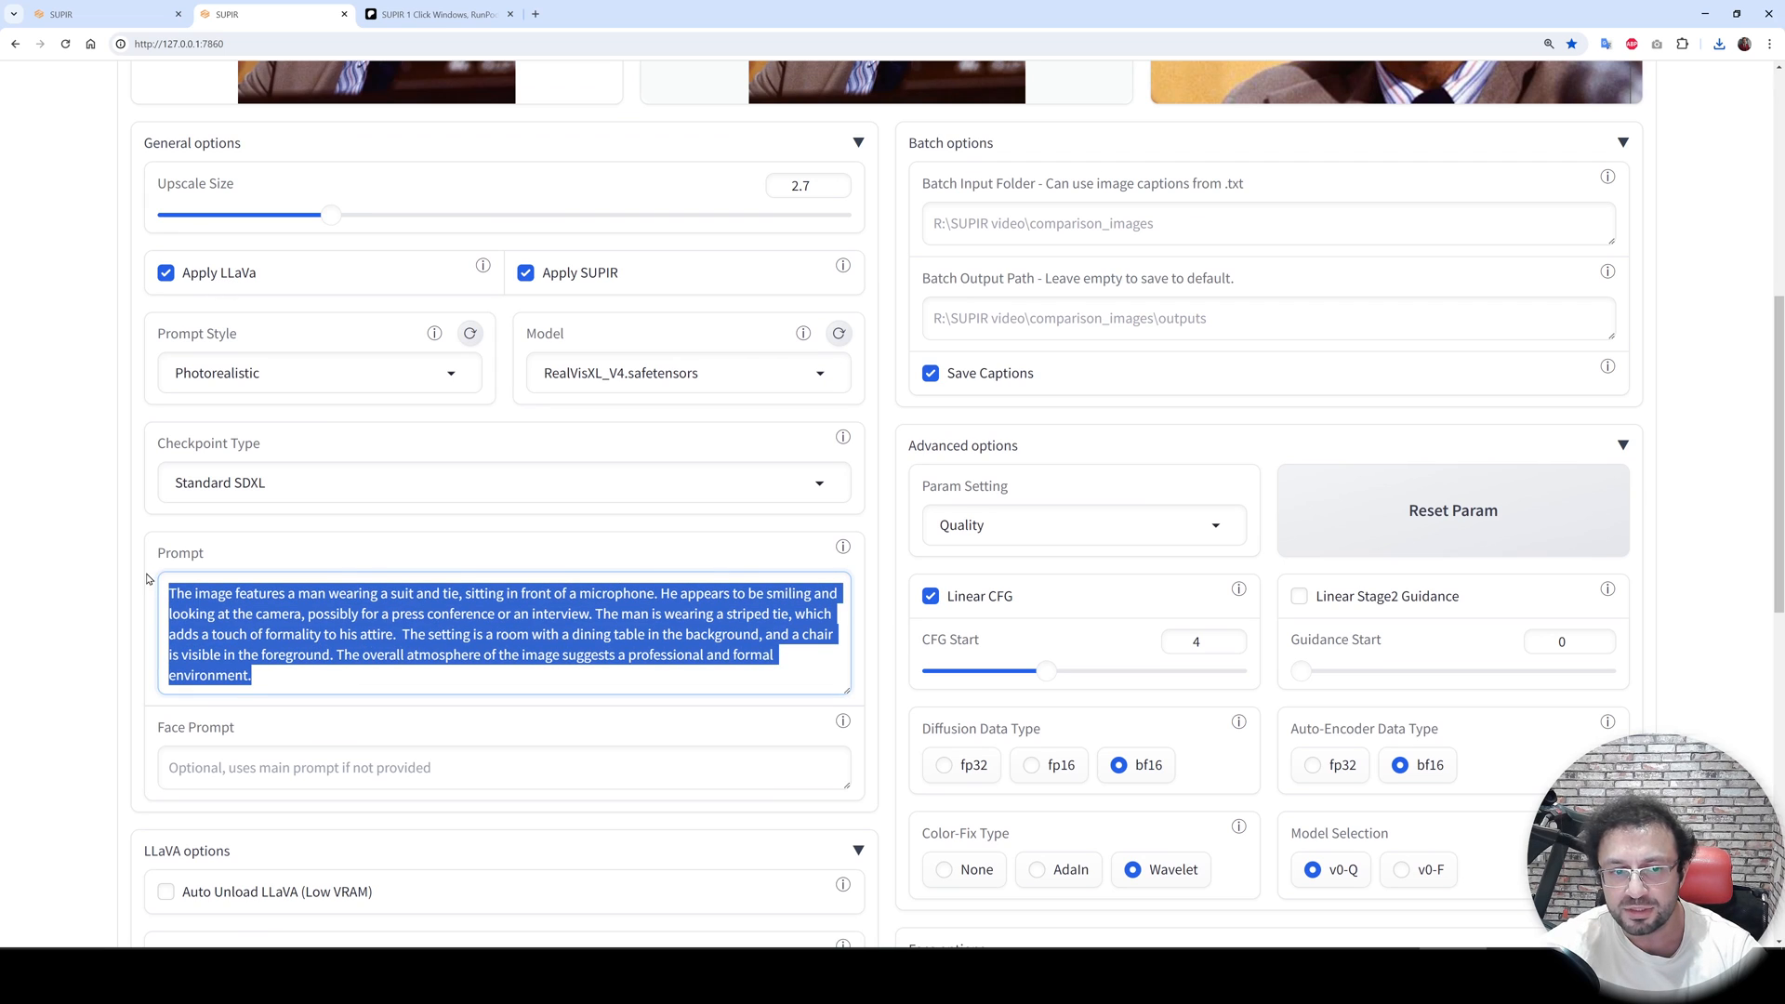
{"action": "left_click", "coordinate": [47, 555]}
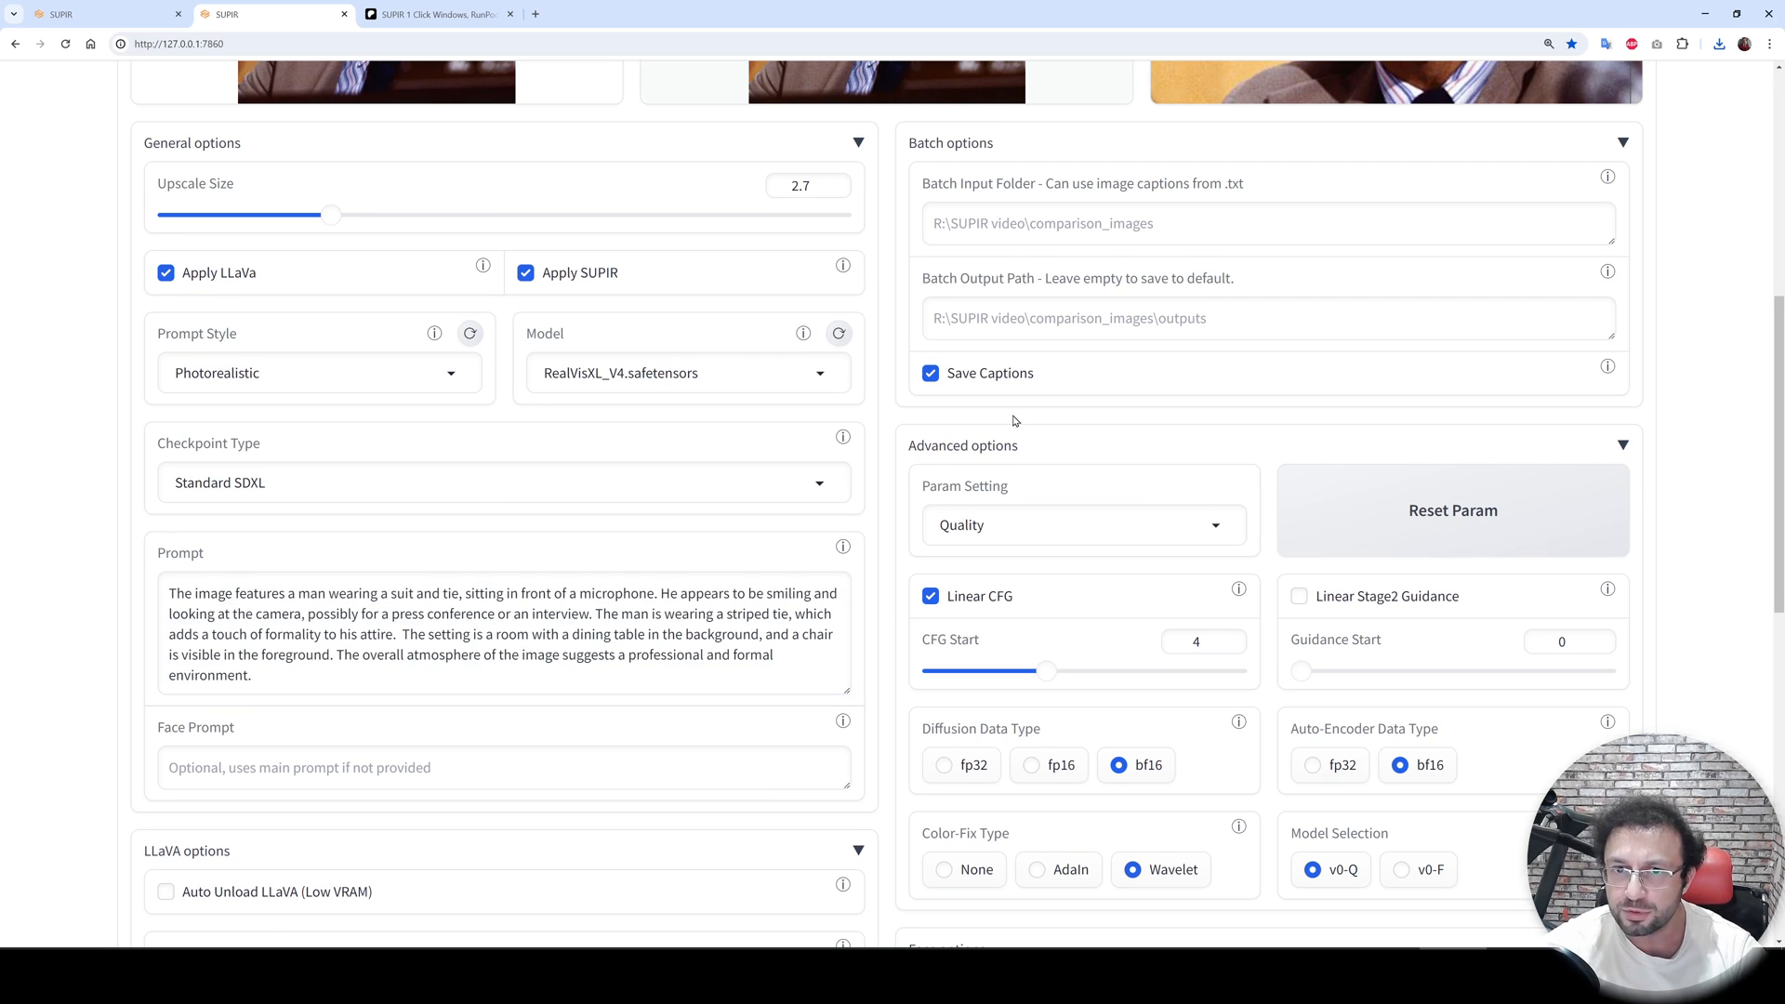
{"action": "scroll", "coordinate": [1014, 421], "scroll_direction": "up", "scroll_amount": 2}
{"action": "left_click", "coordinate": [990, 371]}
{"action": "left_click", "coordinate": [1027, 456]}
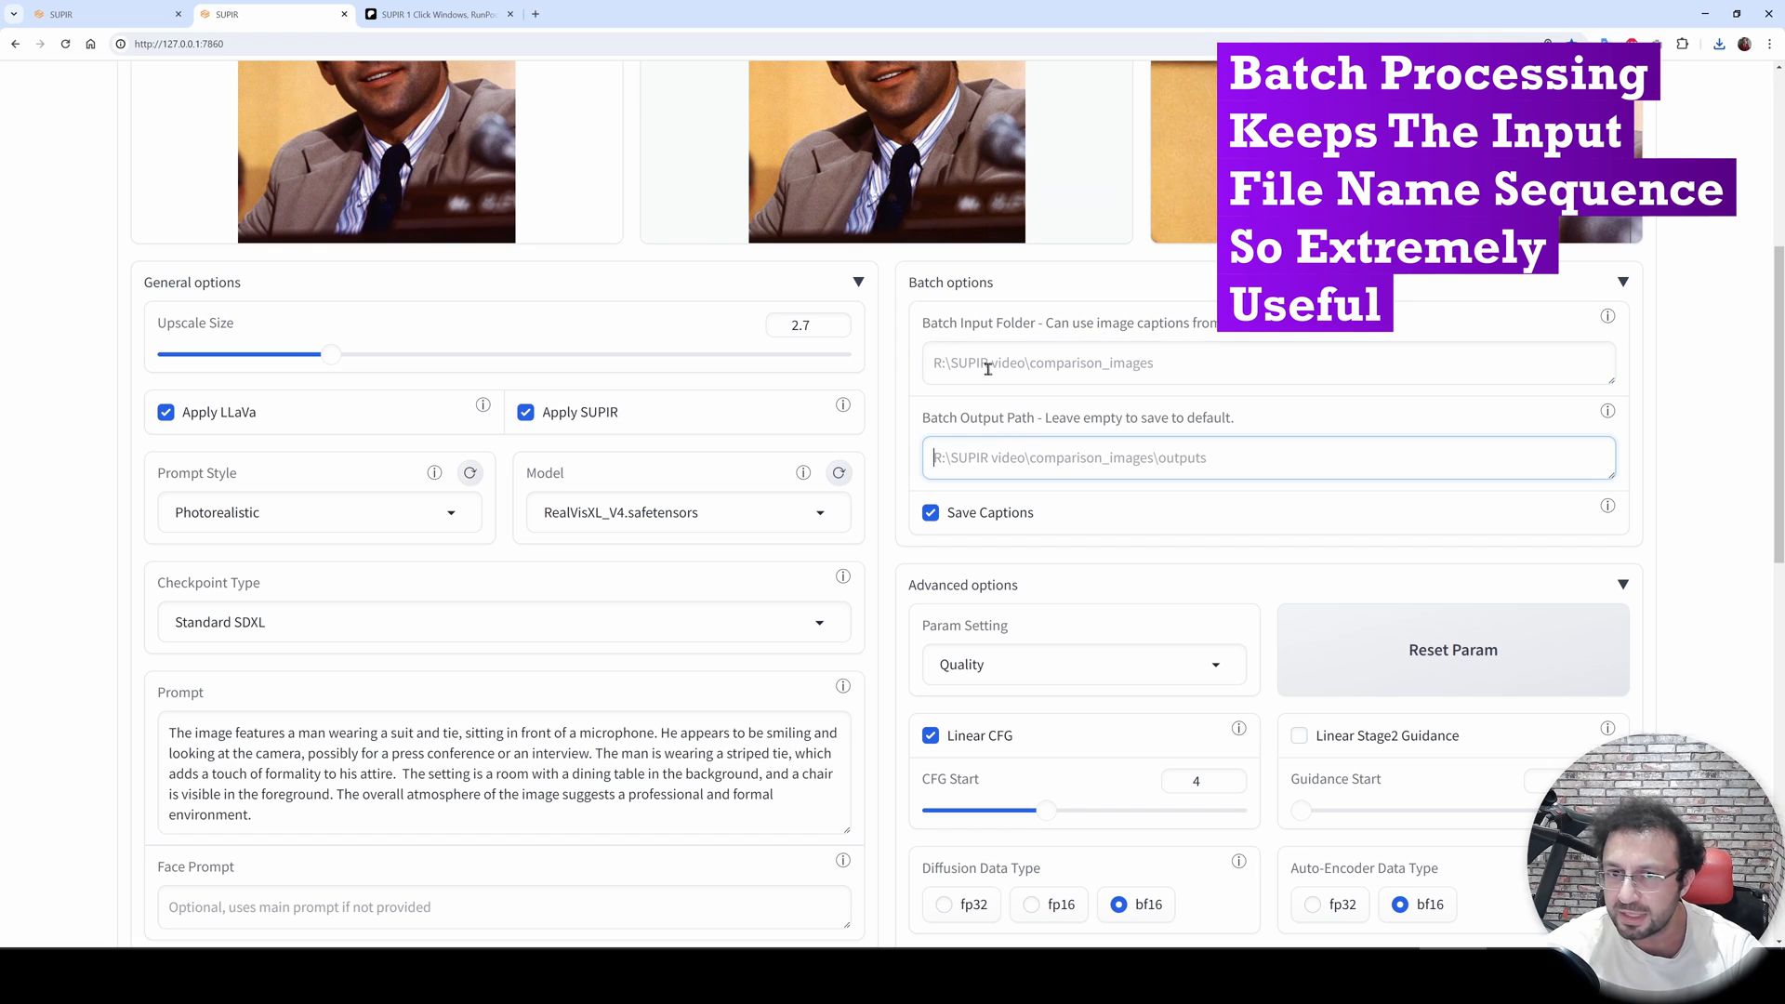
- Review the Quality and Fidelity choices of the Param Setting in the advanced options
{"action": "scroll", "coordinate": [1108, 420], "scroll_direction": "down", "scroll_amount": 5}
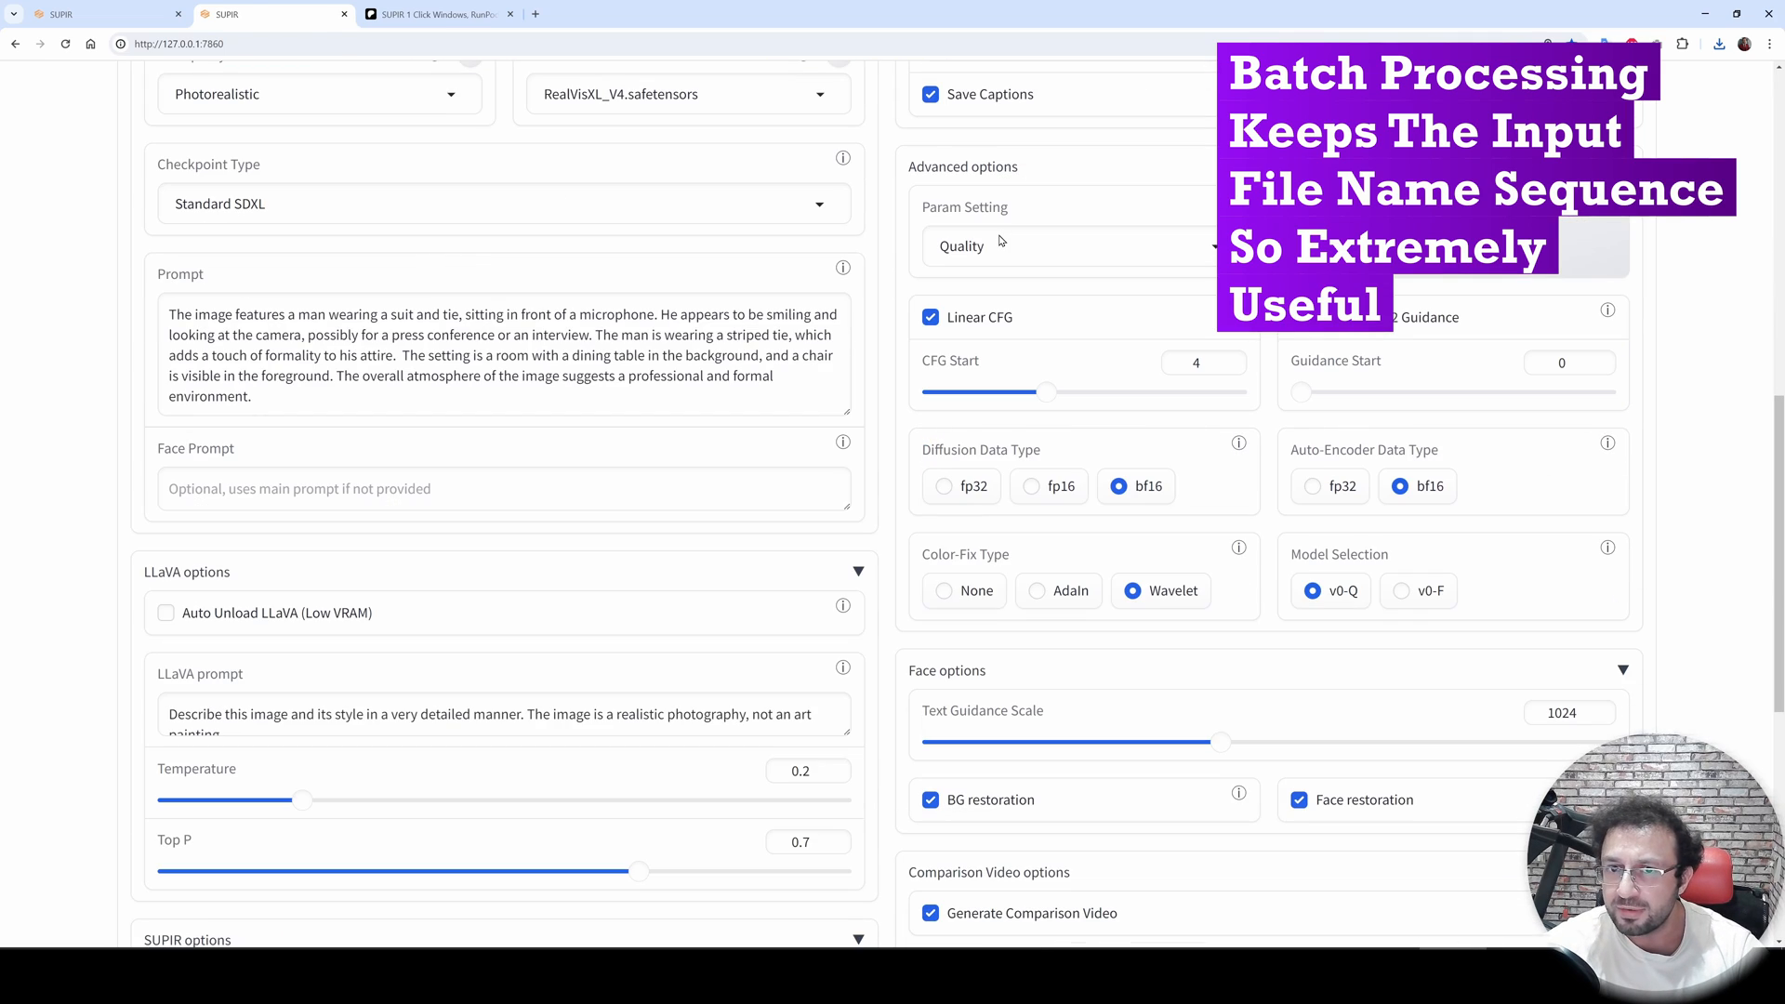
{"action": "left_click", "coordinate": [998, 244]}
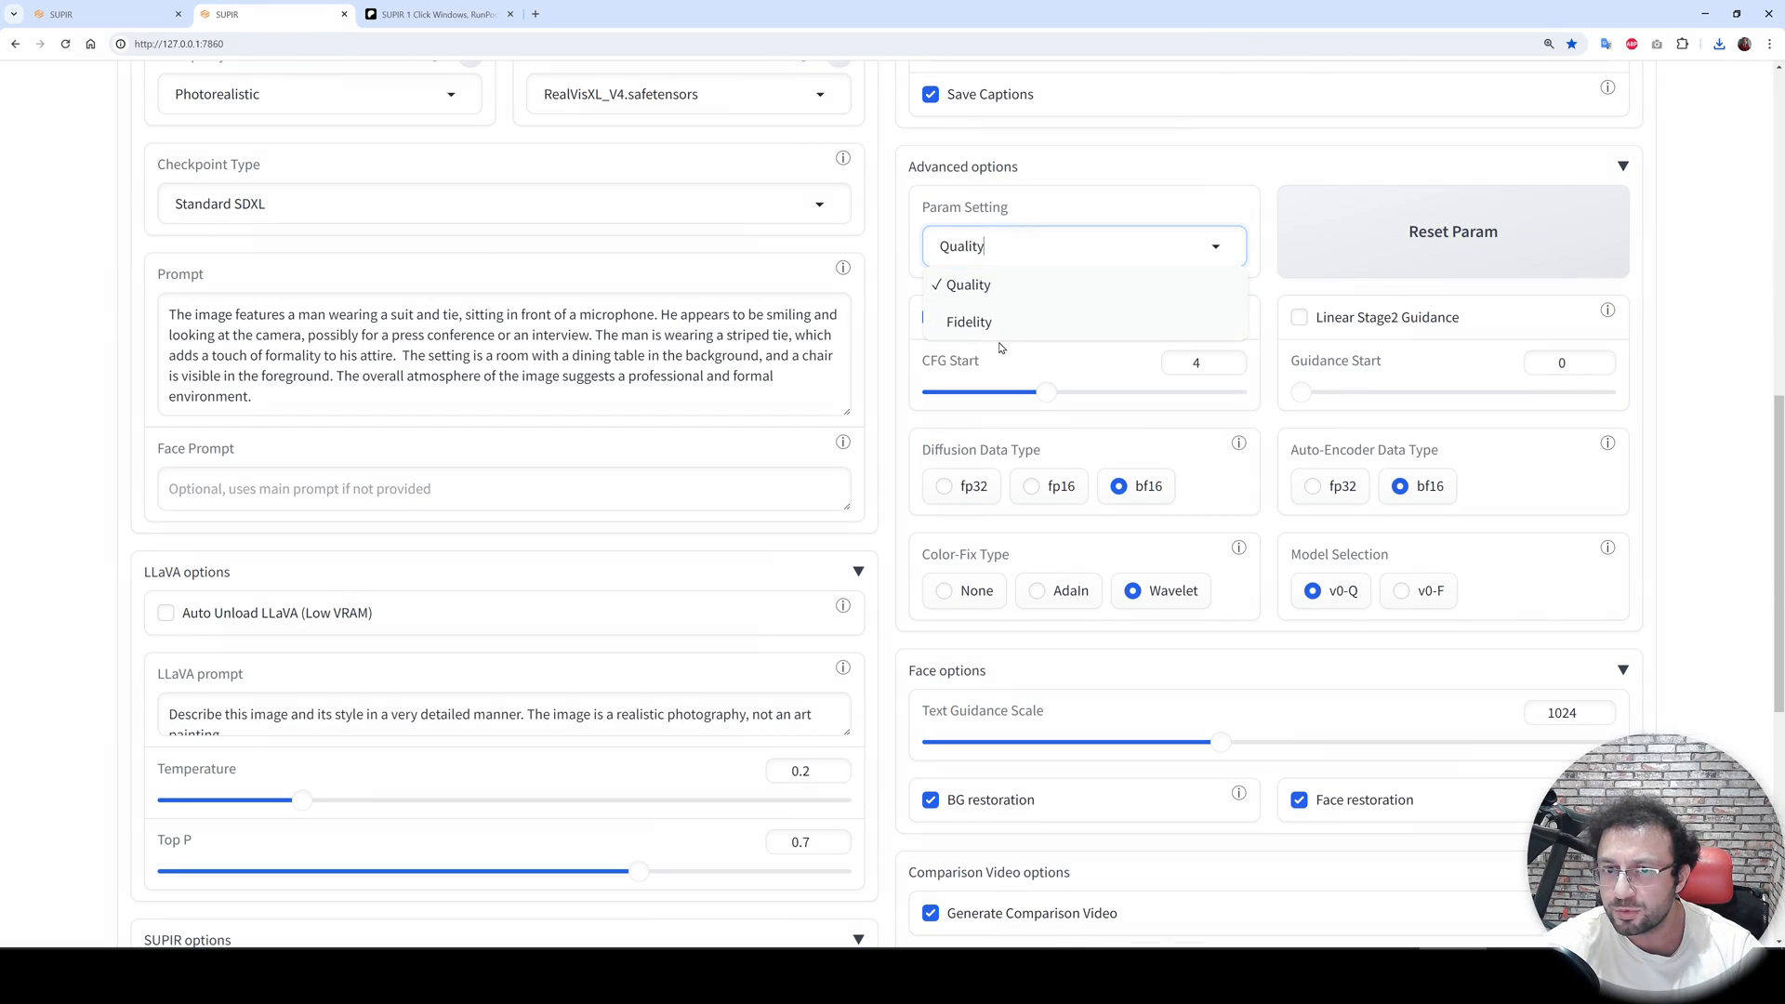
{"action": "left_click", "coordinate": [50, 349]}
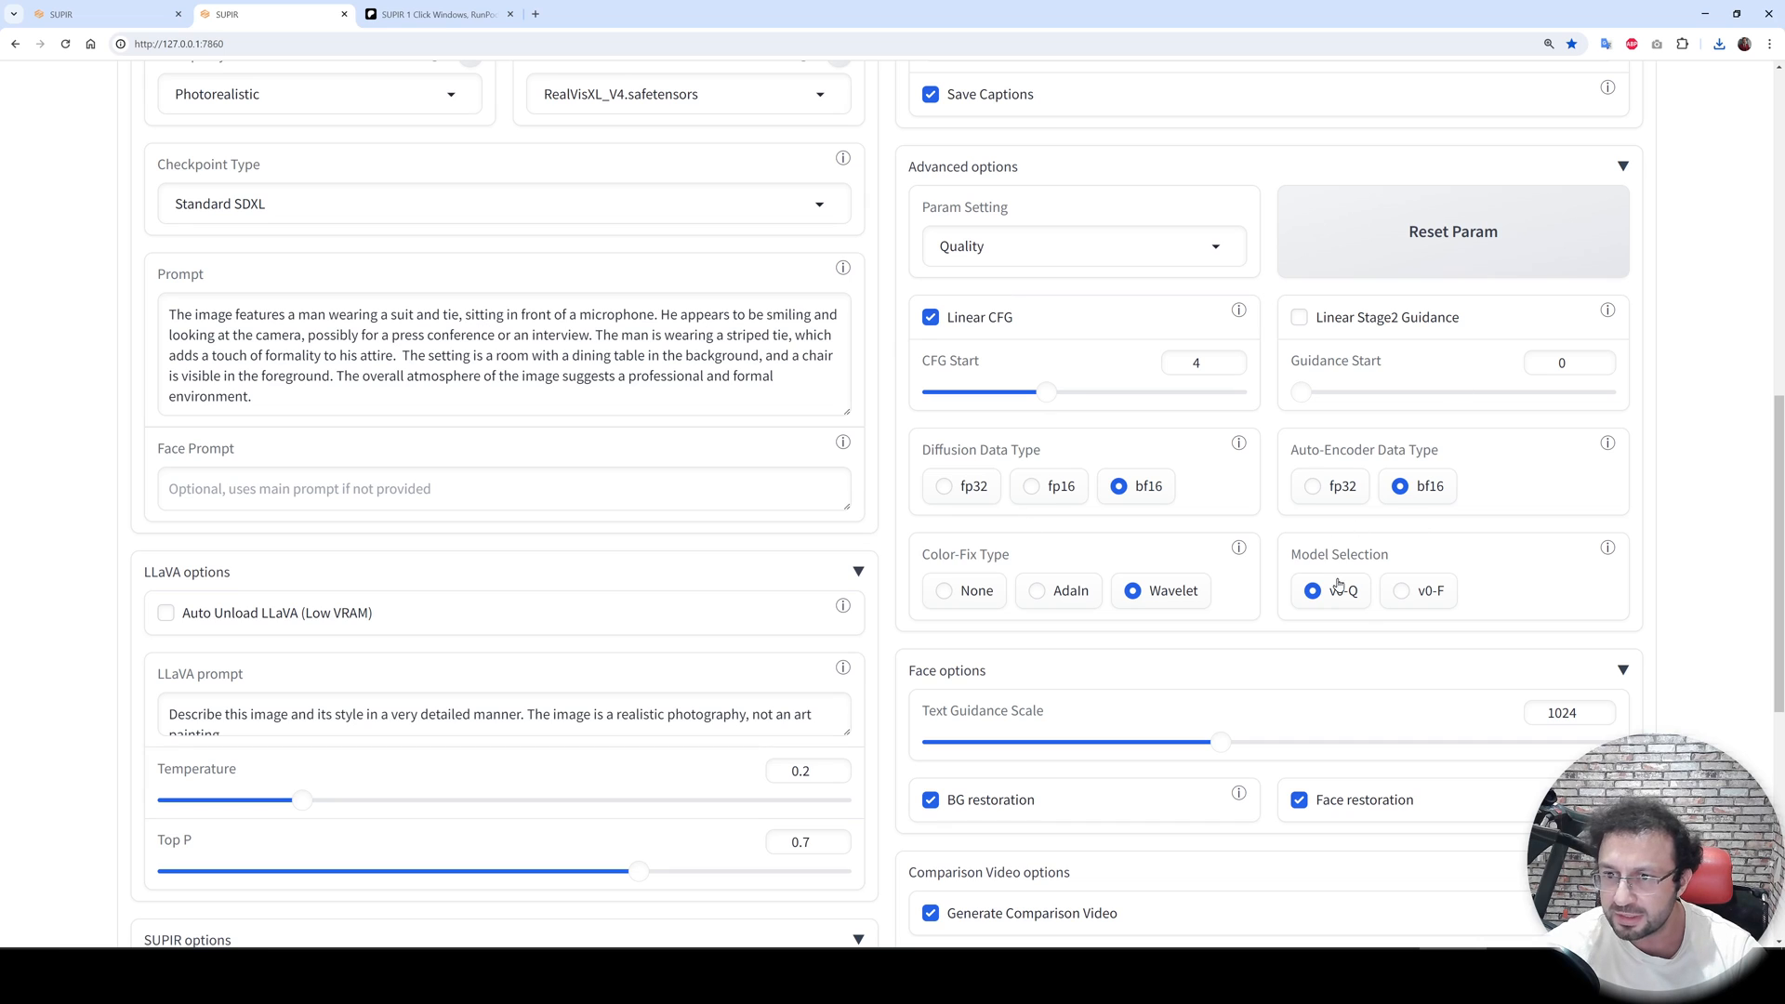
{"action": "scroll", "coordinate": [1339, 583], "scroll_direction": "down", "scroll_amount": 5}
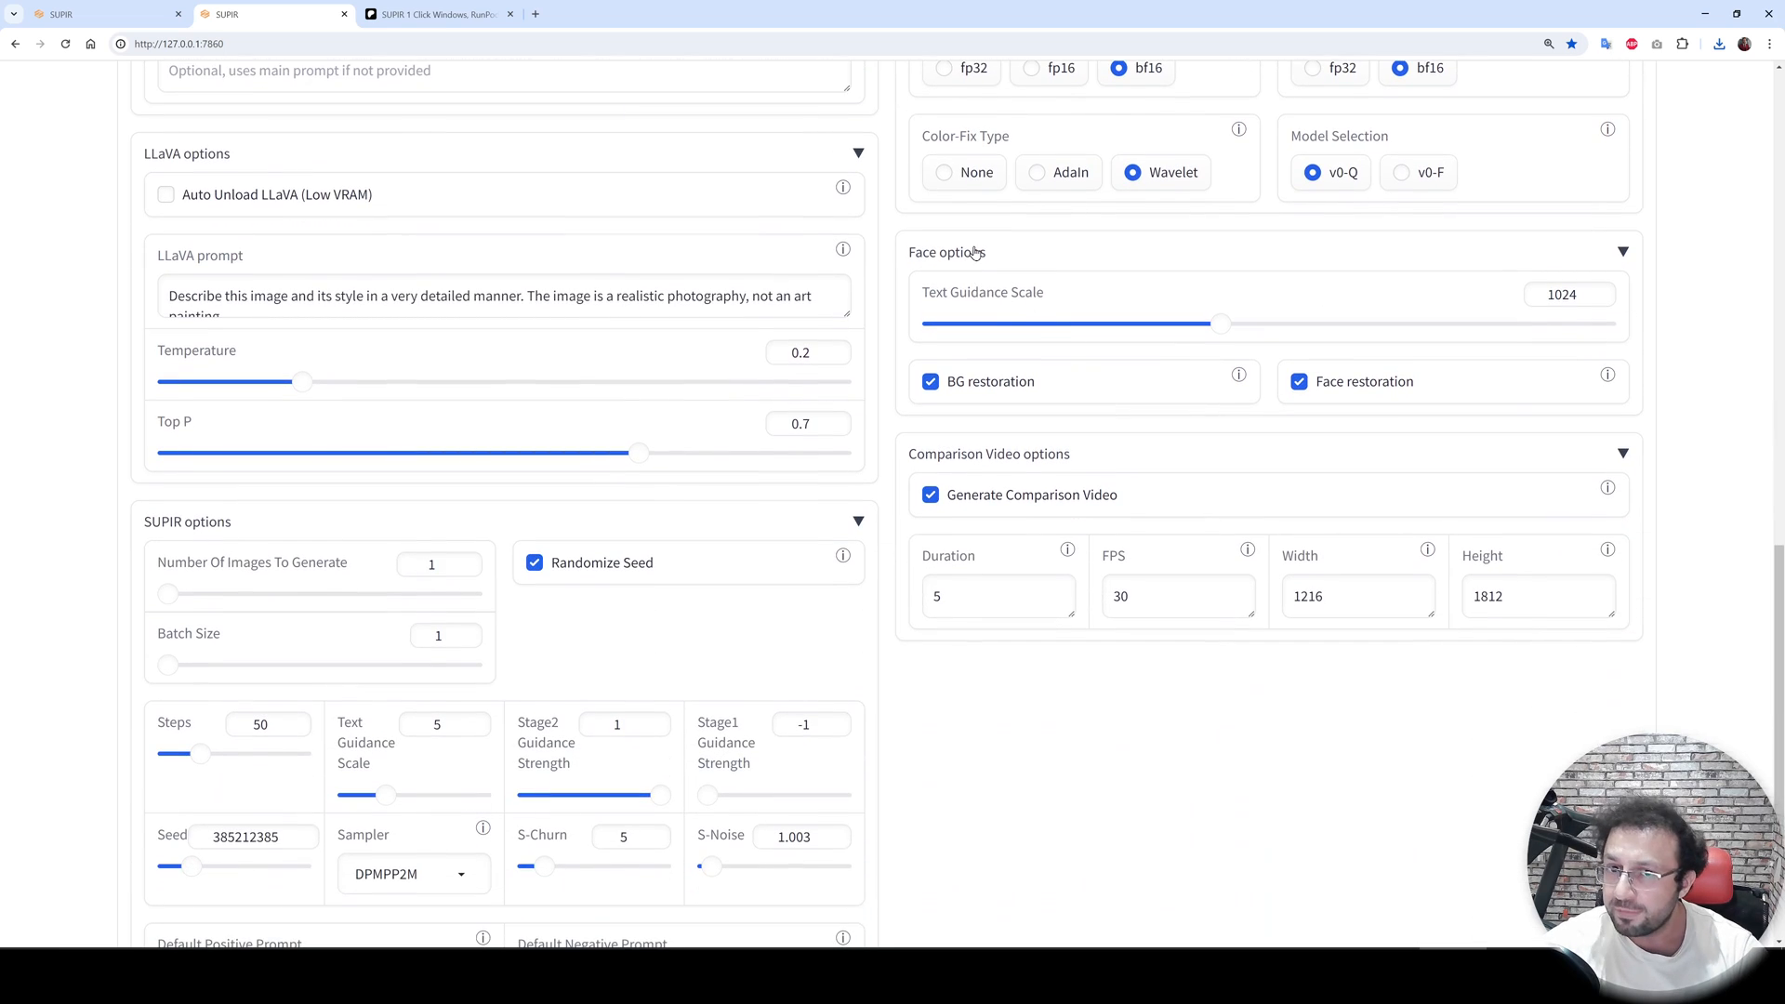
- Turn BG restoration and Face restoration off and back on in the face options
{"action": "left_click", "coordinate": [1004, 387]}
{"action": "left_click", "coordinate": [1338, 393]}
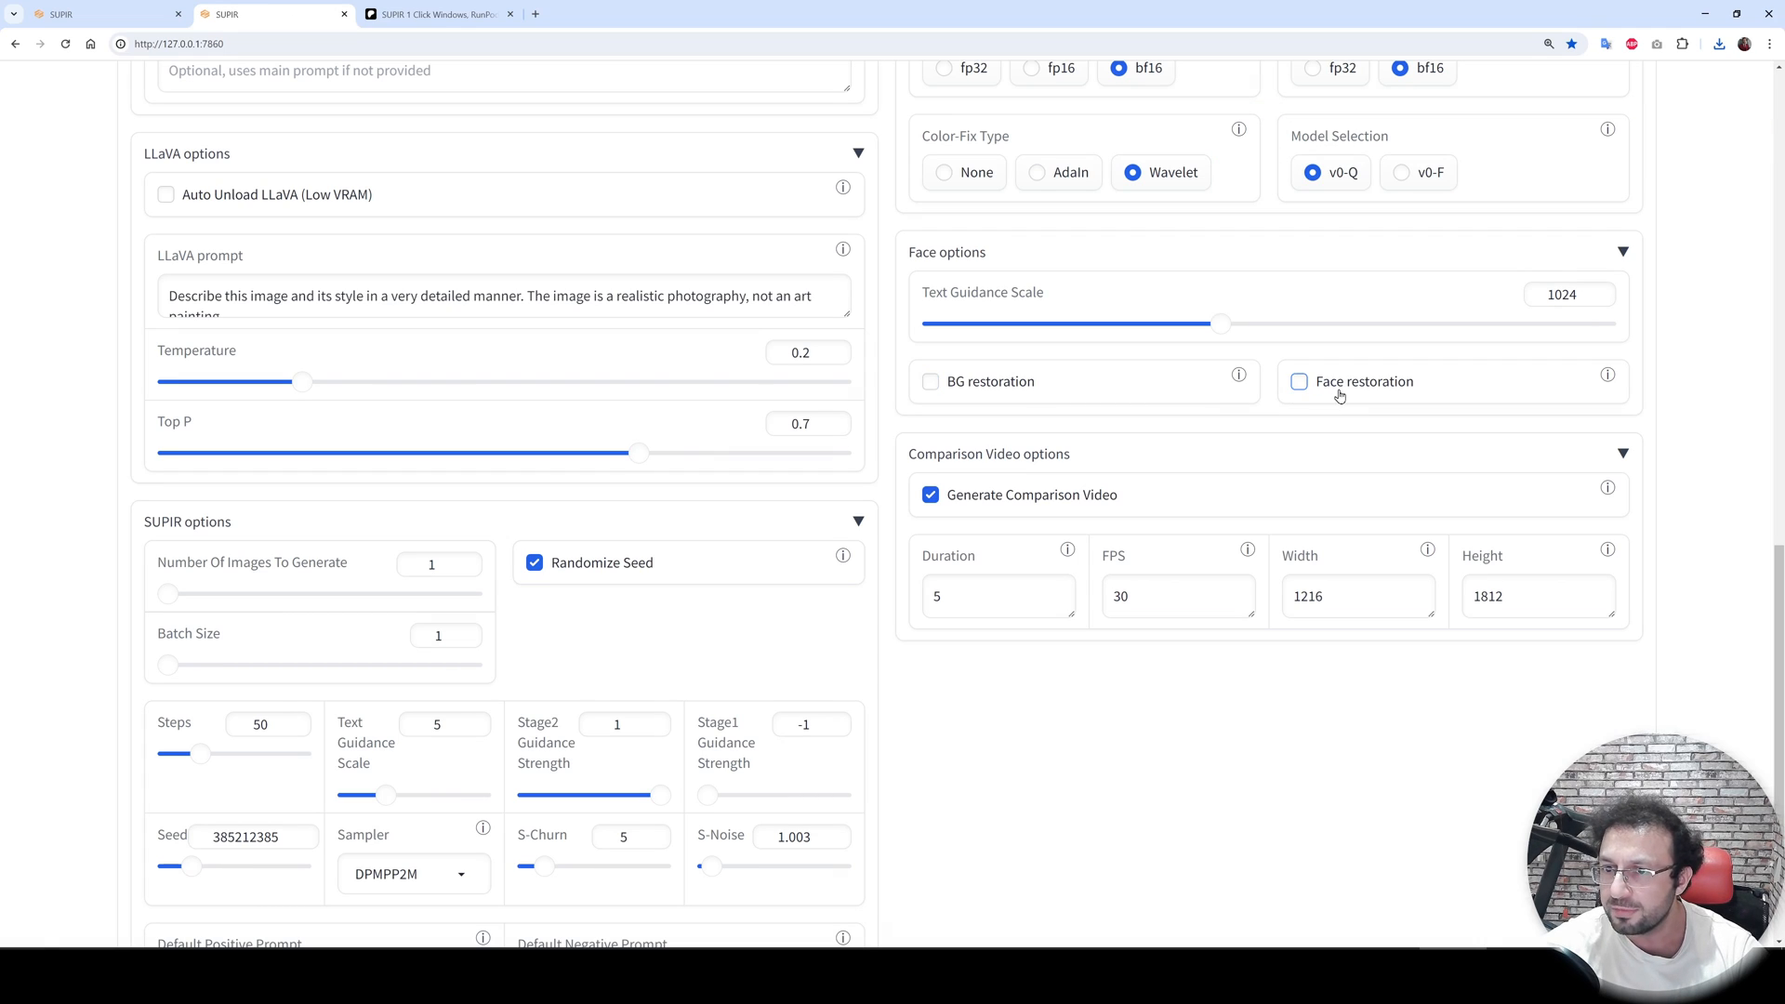
{"action": "left_click", "coordinate": [976, 391]}
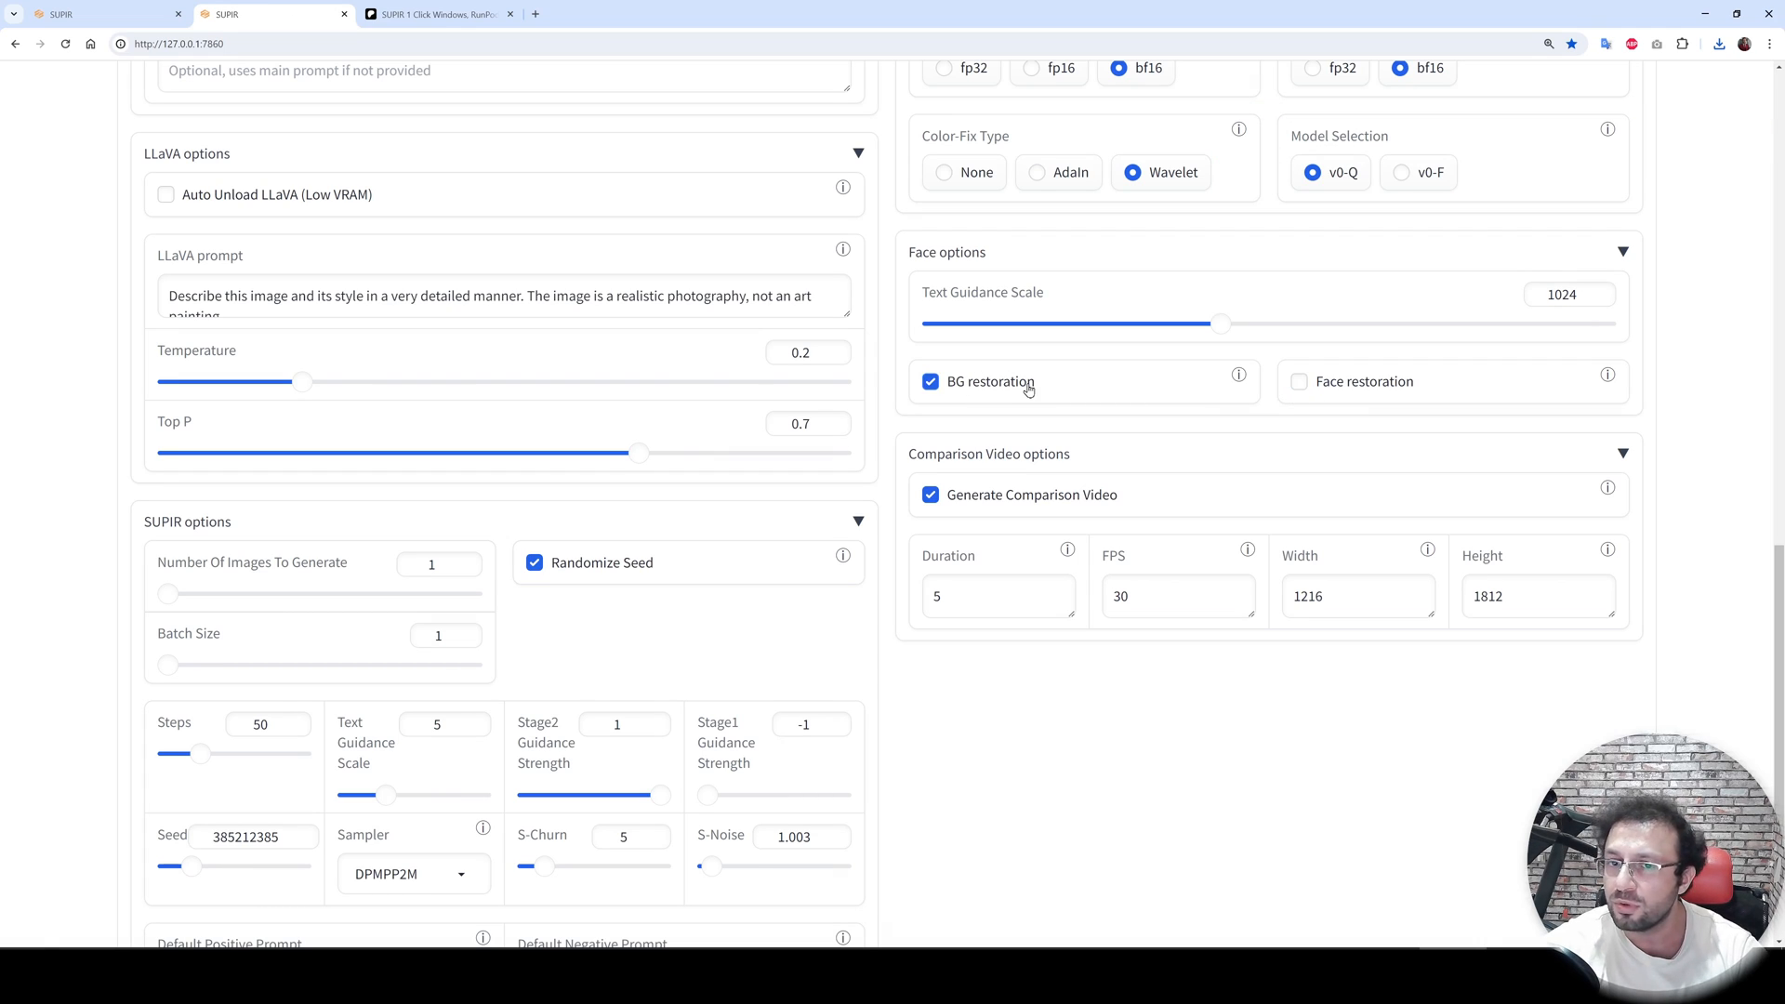
{"action": "left_click", "coordinate": [1363, 385]}
- Compare the original and restored faces shown side by side in the Restored Faces tab
{"action": "scroll", "coordinate": [1252, 558], "scroll_direction": "up", "scroll_amount": 1}
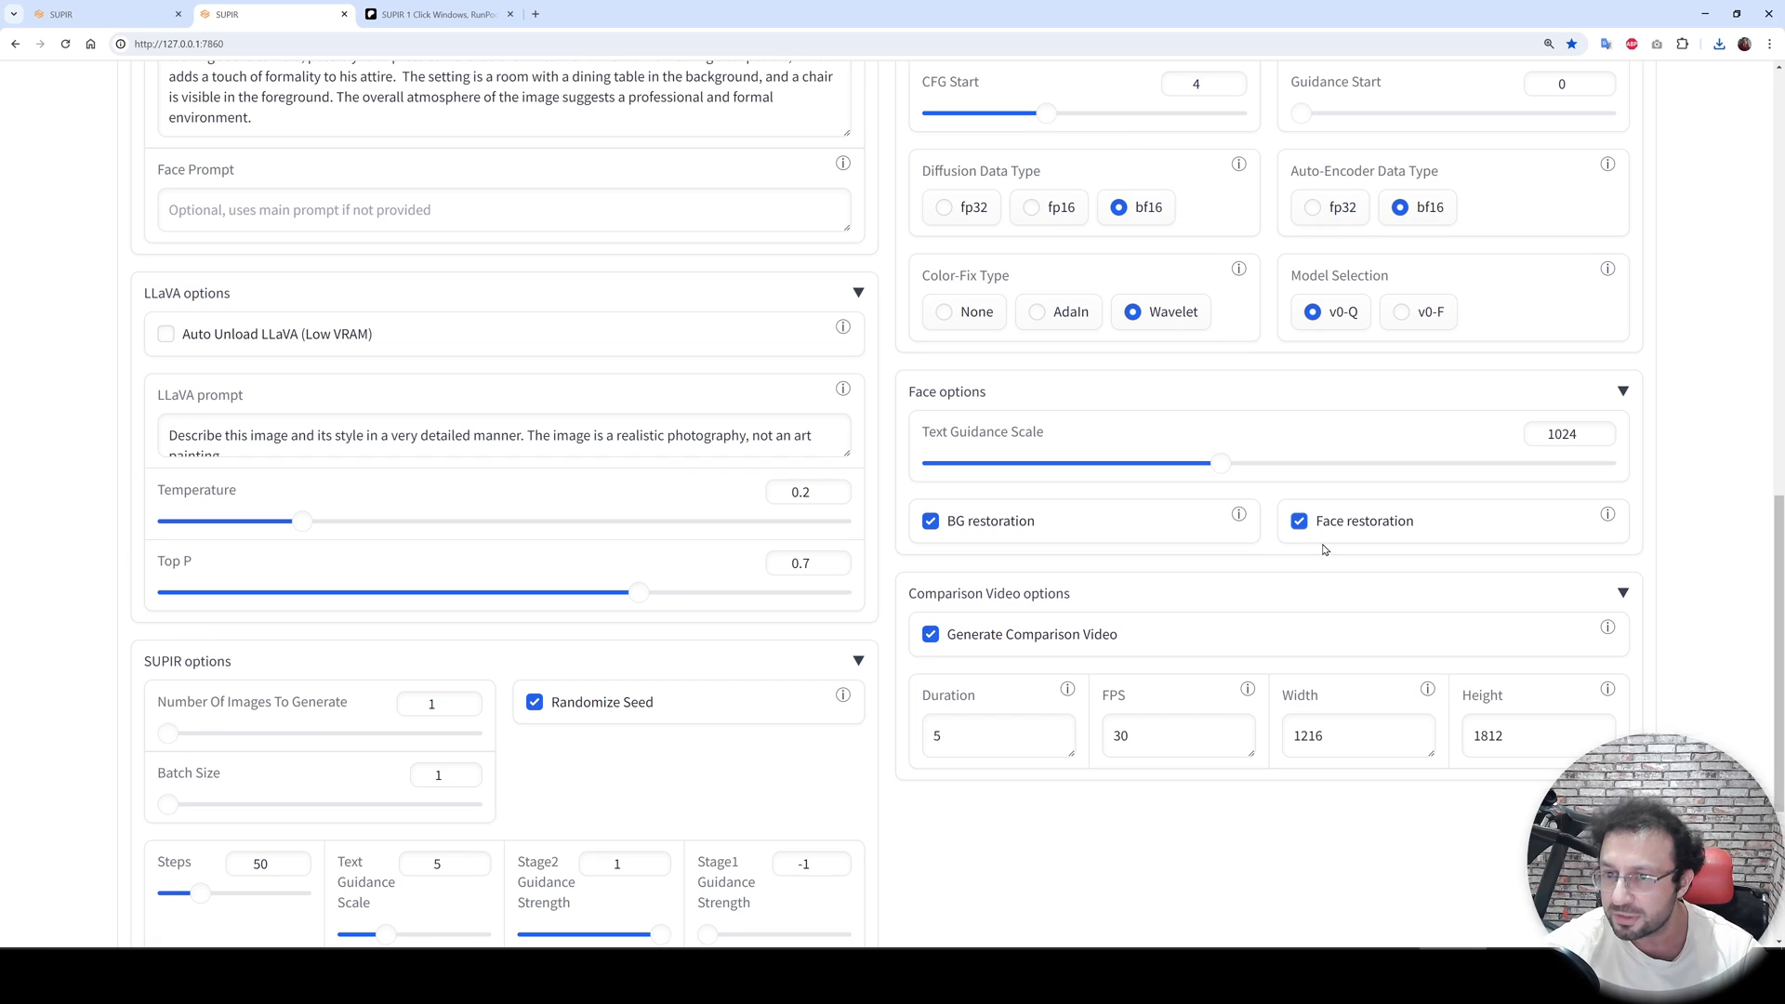
{"action": "scroll", "coordinate": [1324, 548], "scroll_direction": "up", "scroll_amount": 15}
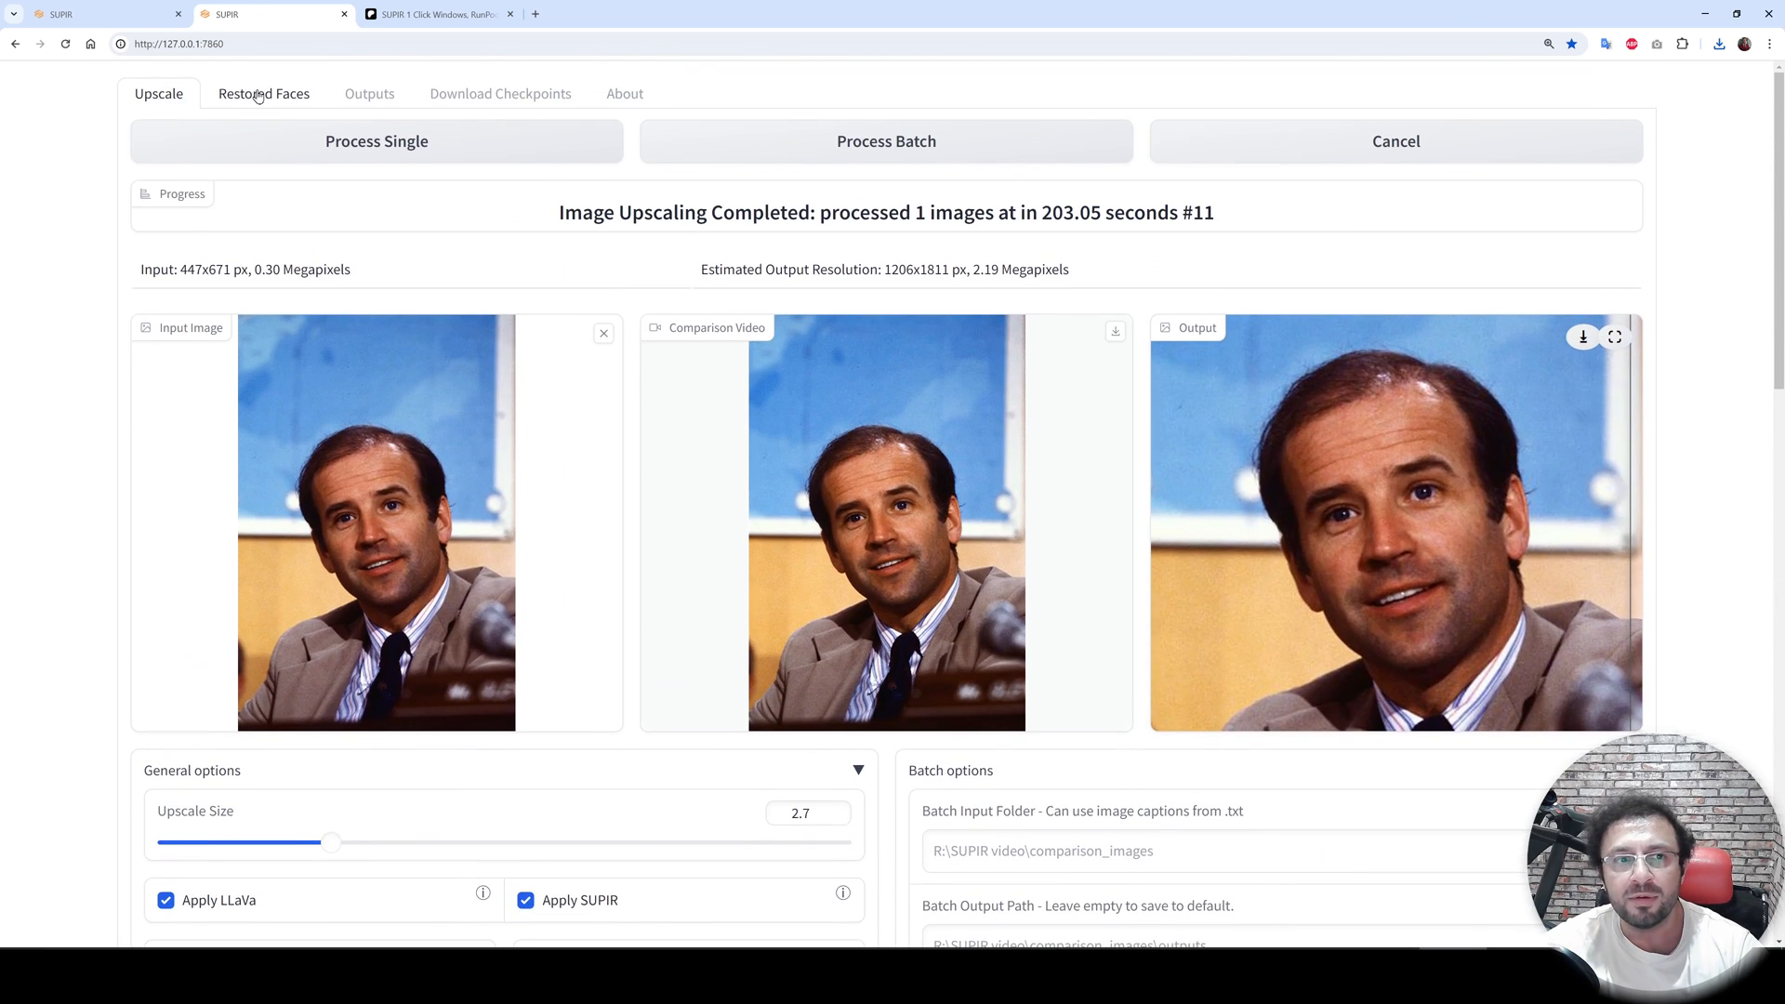
{"action": "left_click", "coordinate": [269, 94]}
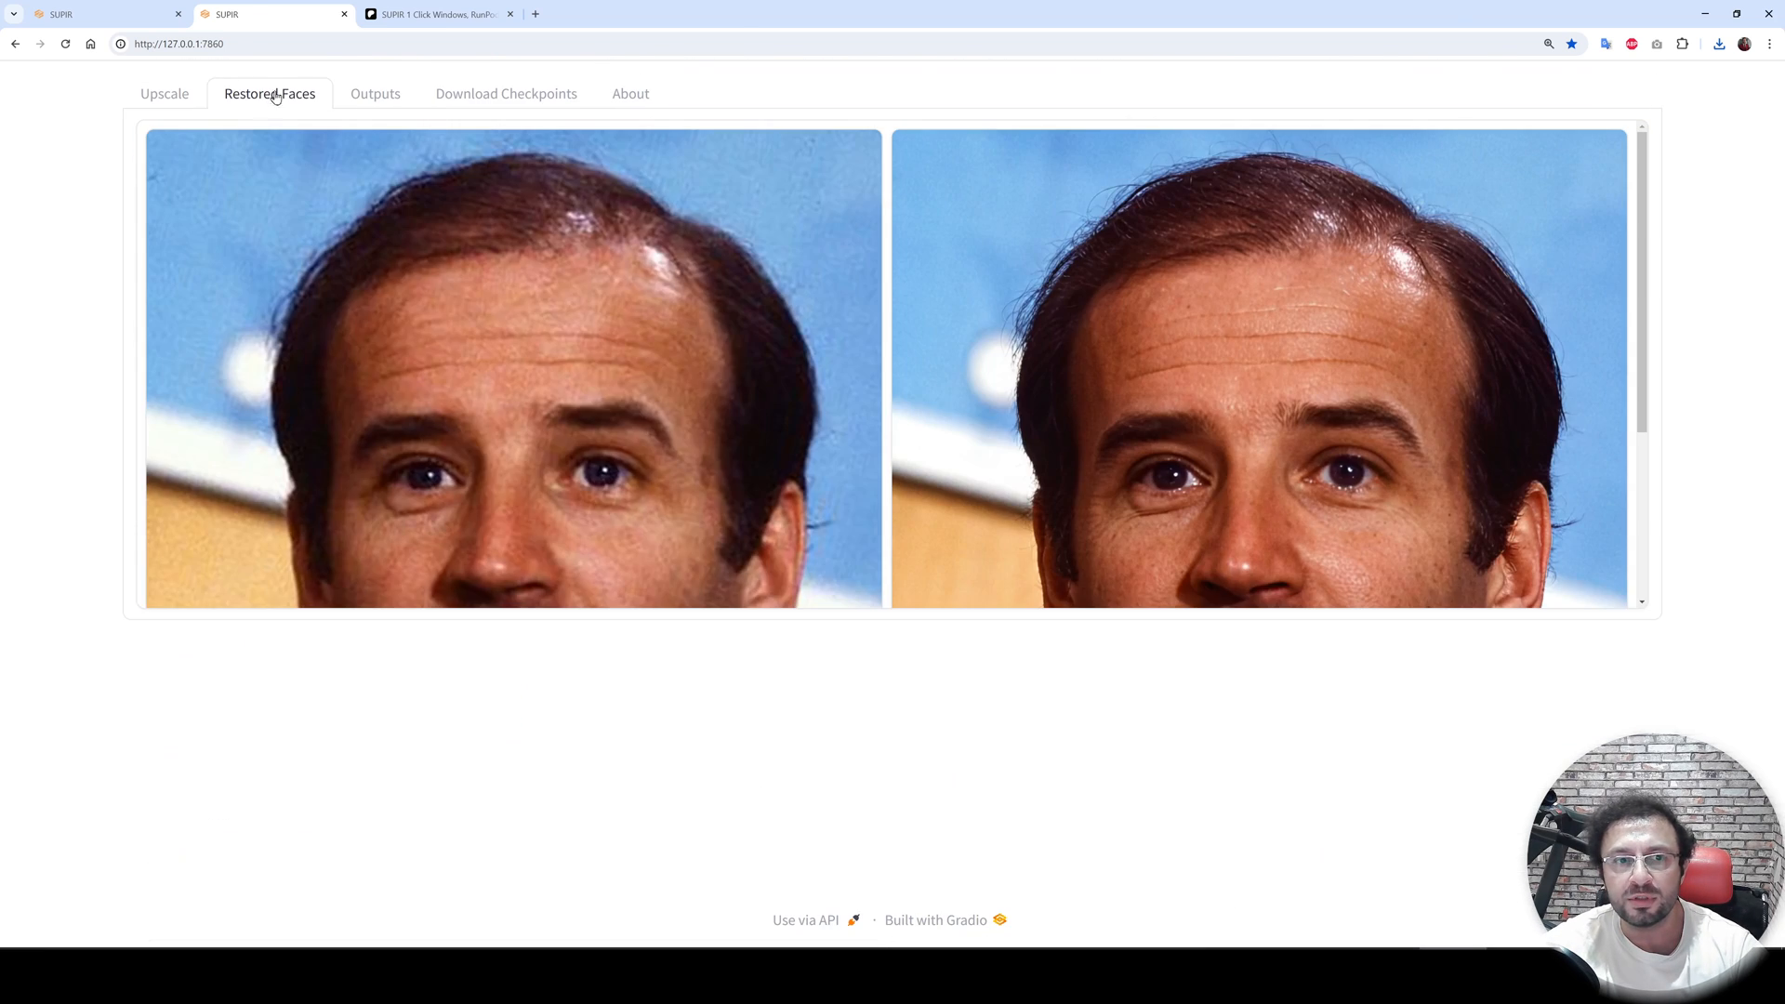
{"action": "scroll", "coordinate": [1135, 386], "scroll_direction": "down", "scroll_amount": 3}
{"action": "scroll", "coordinate": [809, 414], "scroll_direction": "up", "scroll_amount": 2}
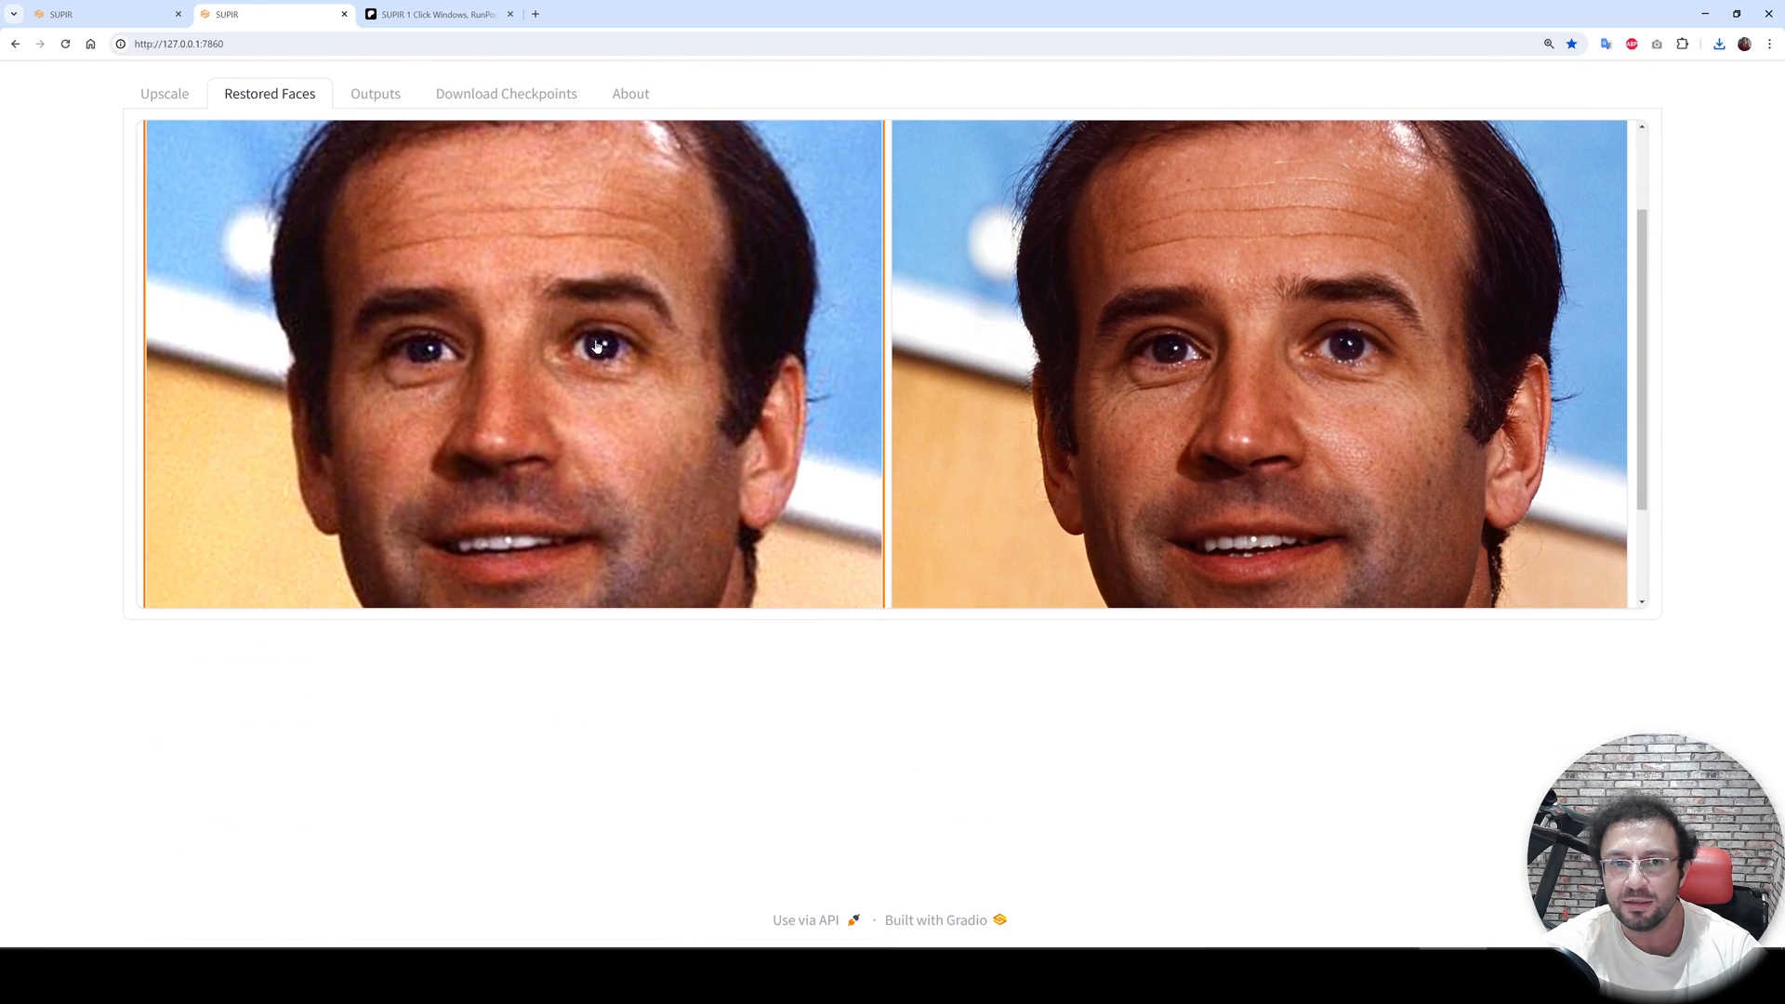
{"action": "scroll", "coordinate": [1316, 431], "scroll_direction": "down", "scroll_amount": 1}
{"action": "scroll", "coordinate": [1317, 431], "scroll_direction": "up", "scroll_amount": 1}
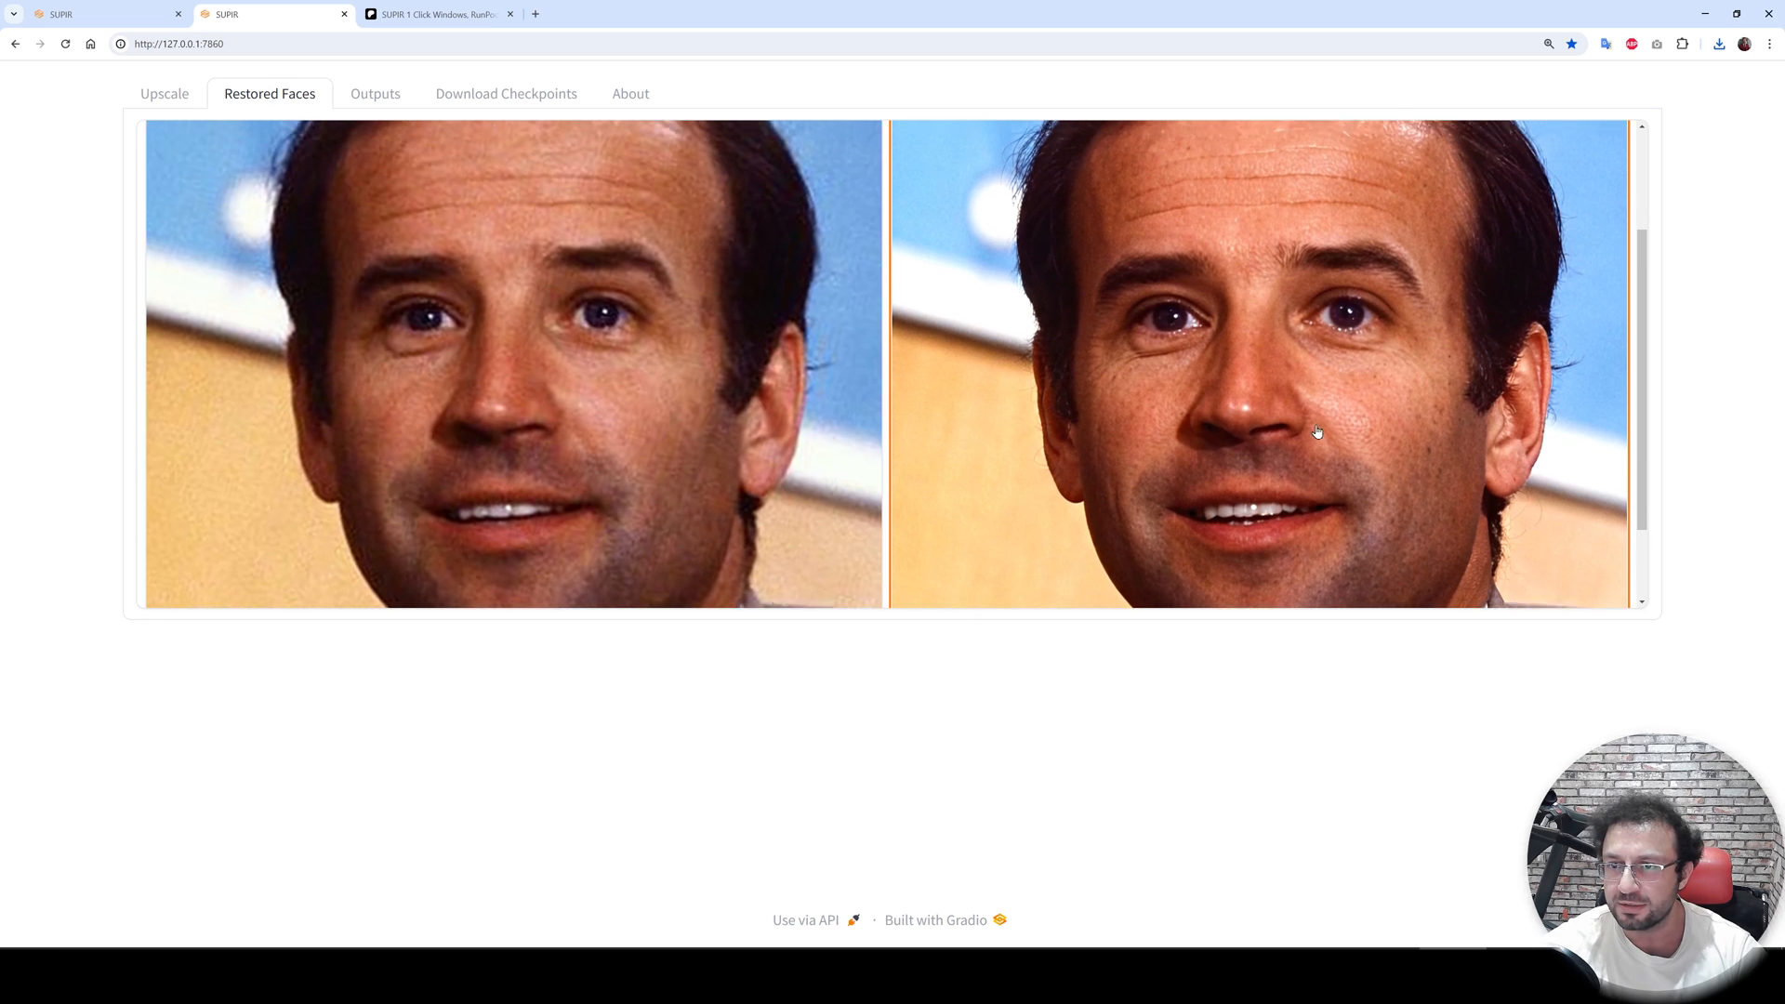
{"action": "scroll", "coordinate": [1243, 412], "scroll_direction": "up", "scroll_amount": 1}
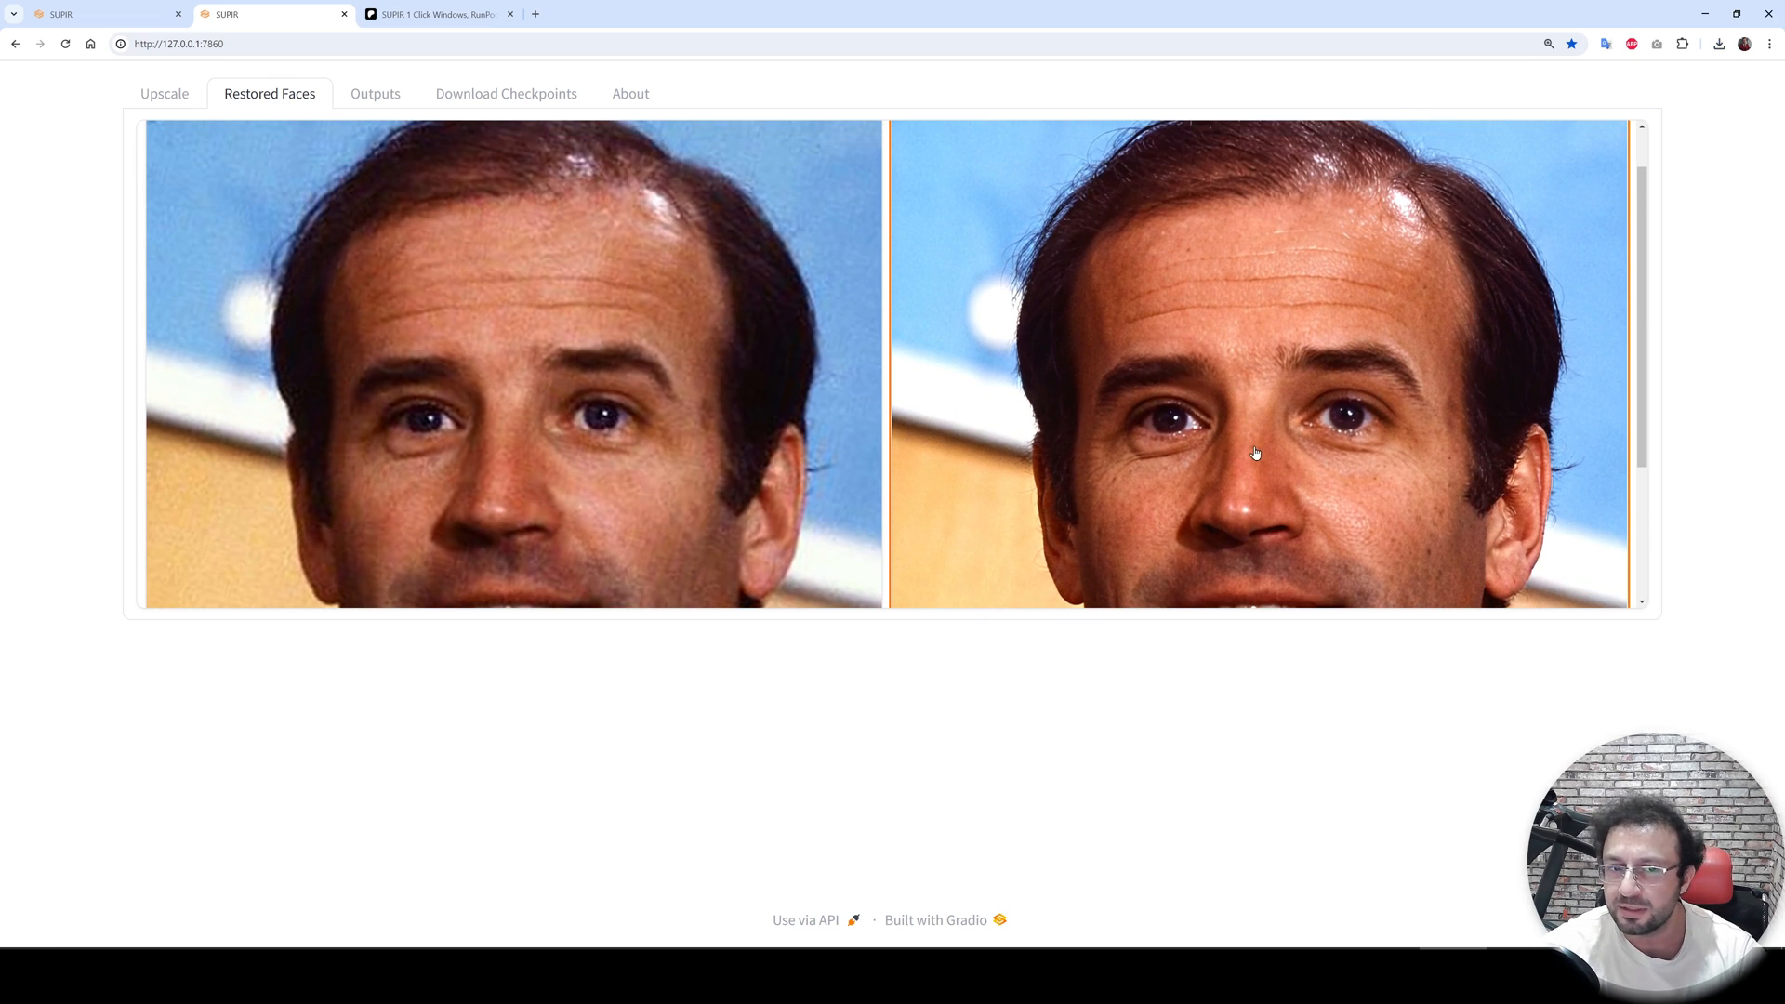
{"action": "scroll", "coordinate": [1256, 460], "scroll_direction": "down", "scroll_amount": 3}
{"action": "scroll", "coordinate": [1182, 374], "scroll_direction": "up", "scroll_amount": 3}
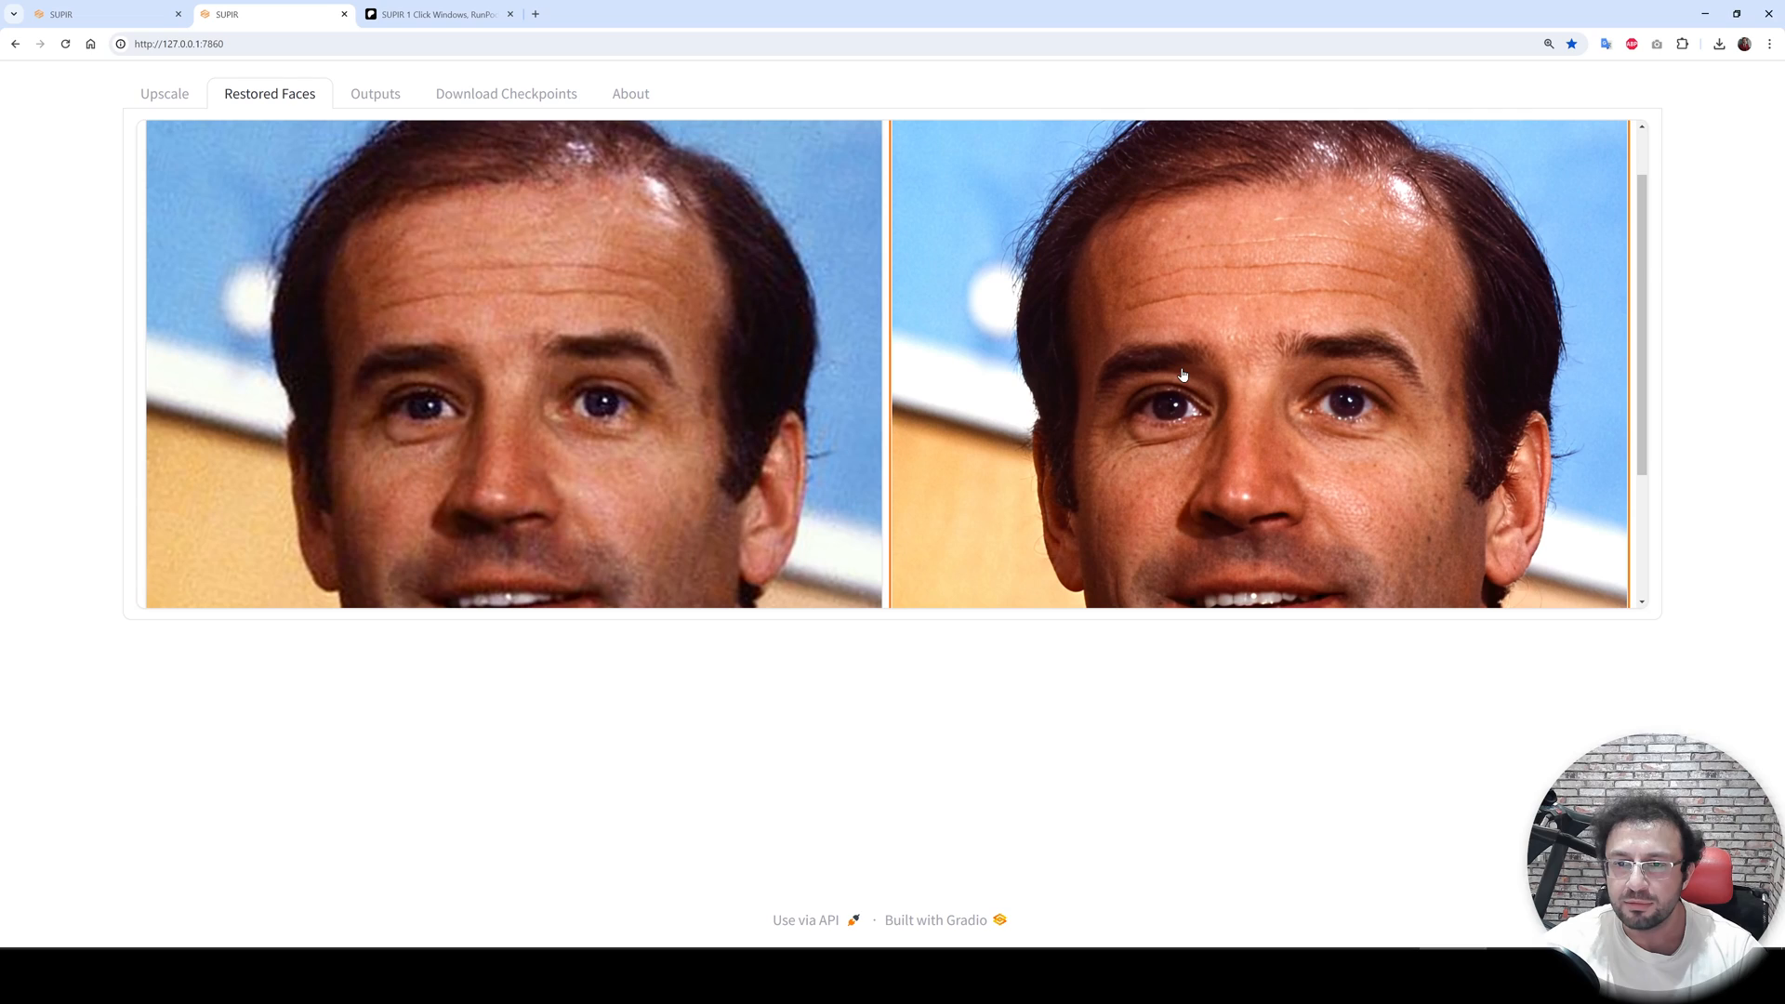
- Return to the Upscale tab, review the SUPIR options and expand the Video options section
{"action": "left_click", "coordinate": [167, 94]}
{"action": "scroll", "coordinate": [1275, 678], "scroll_direction": "down", "scroll_amount": 10}
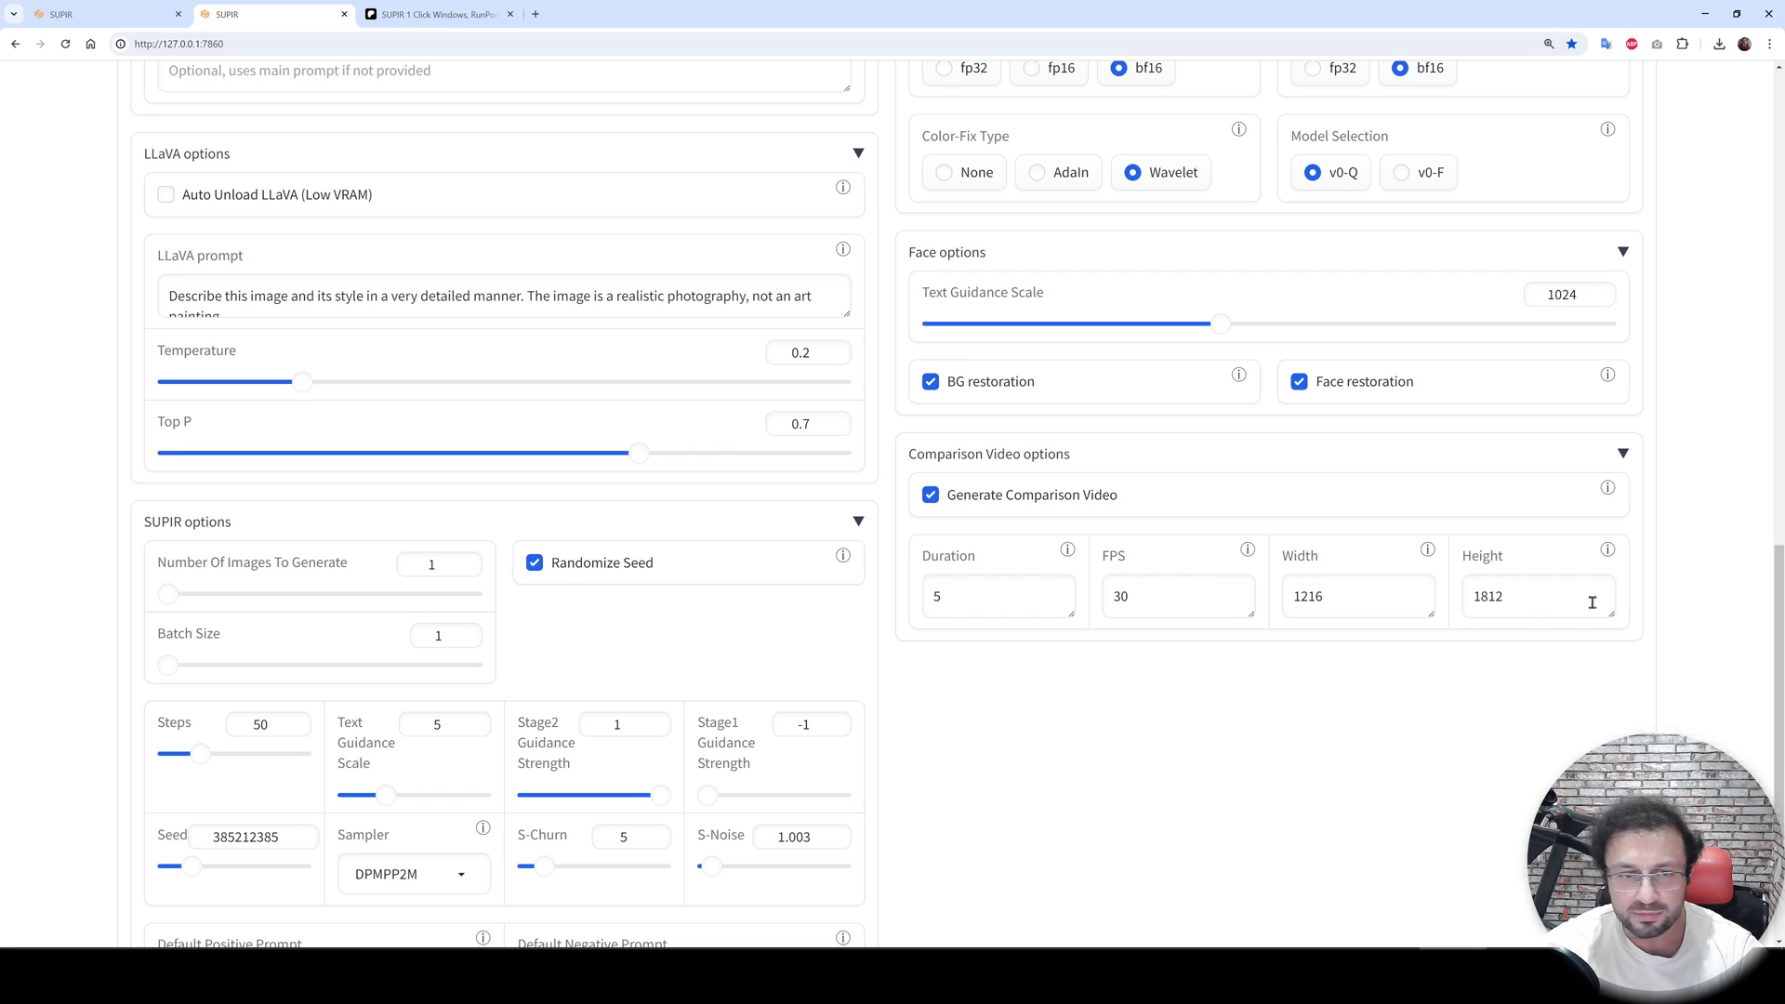
{"action": "scroll", "coordinate": [1165, 662], "scroll_direction": "down", "scroll_amount": 3}
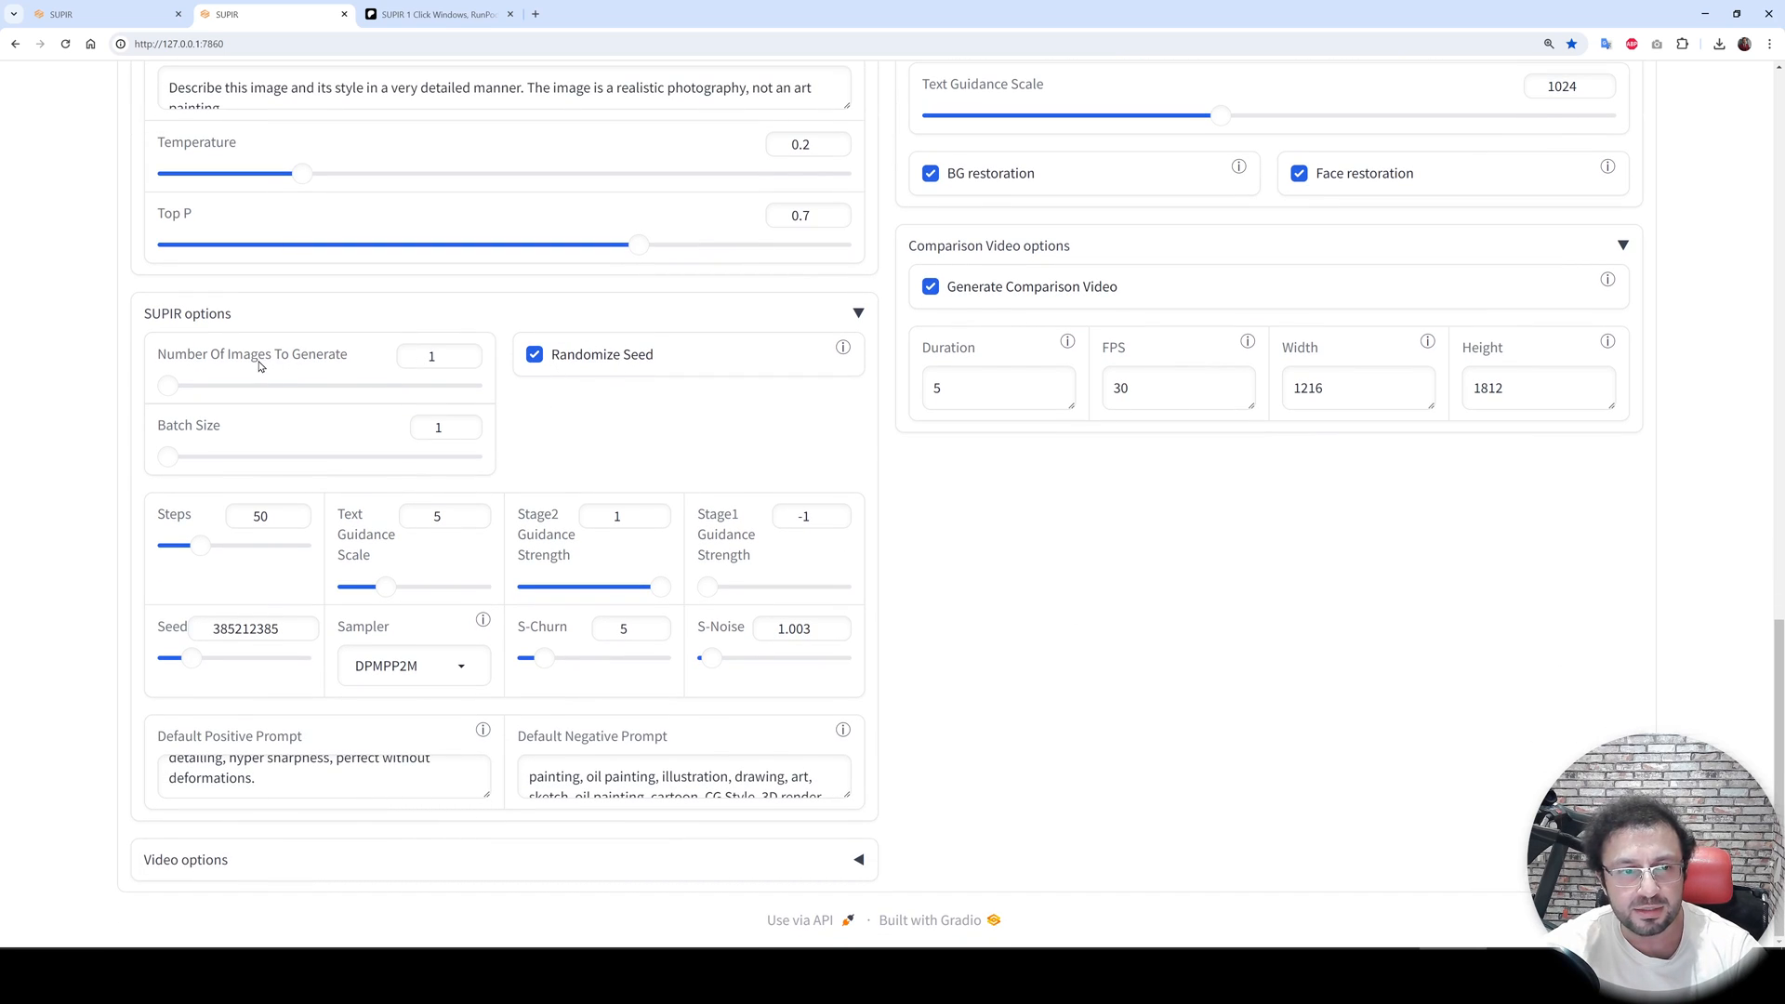
{"action": "left_click_drag", "start_coordinate": [176, 381], "coordinate": [141, 392]}
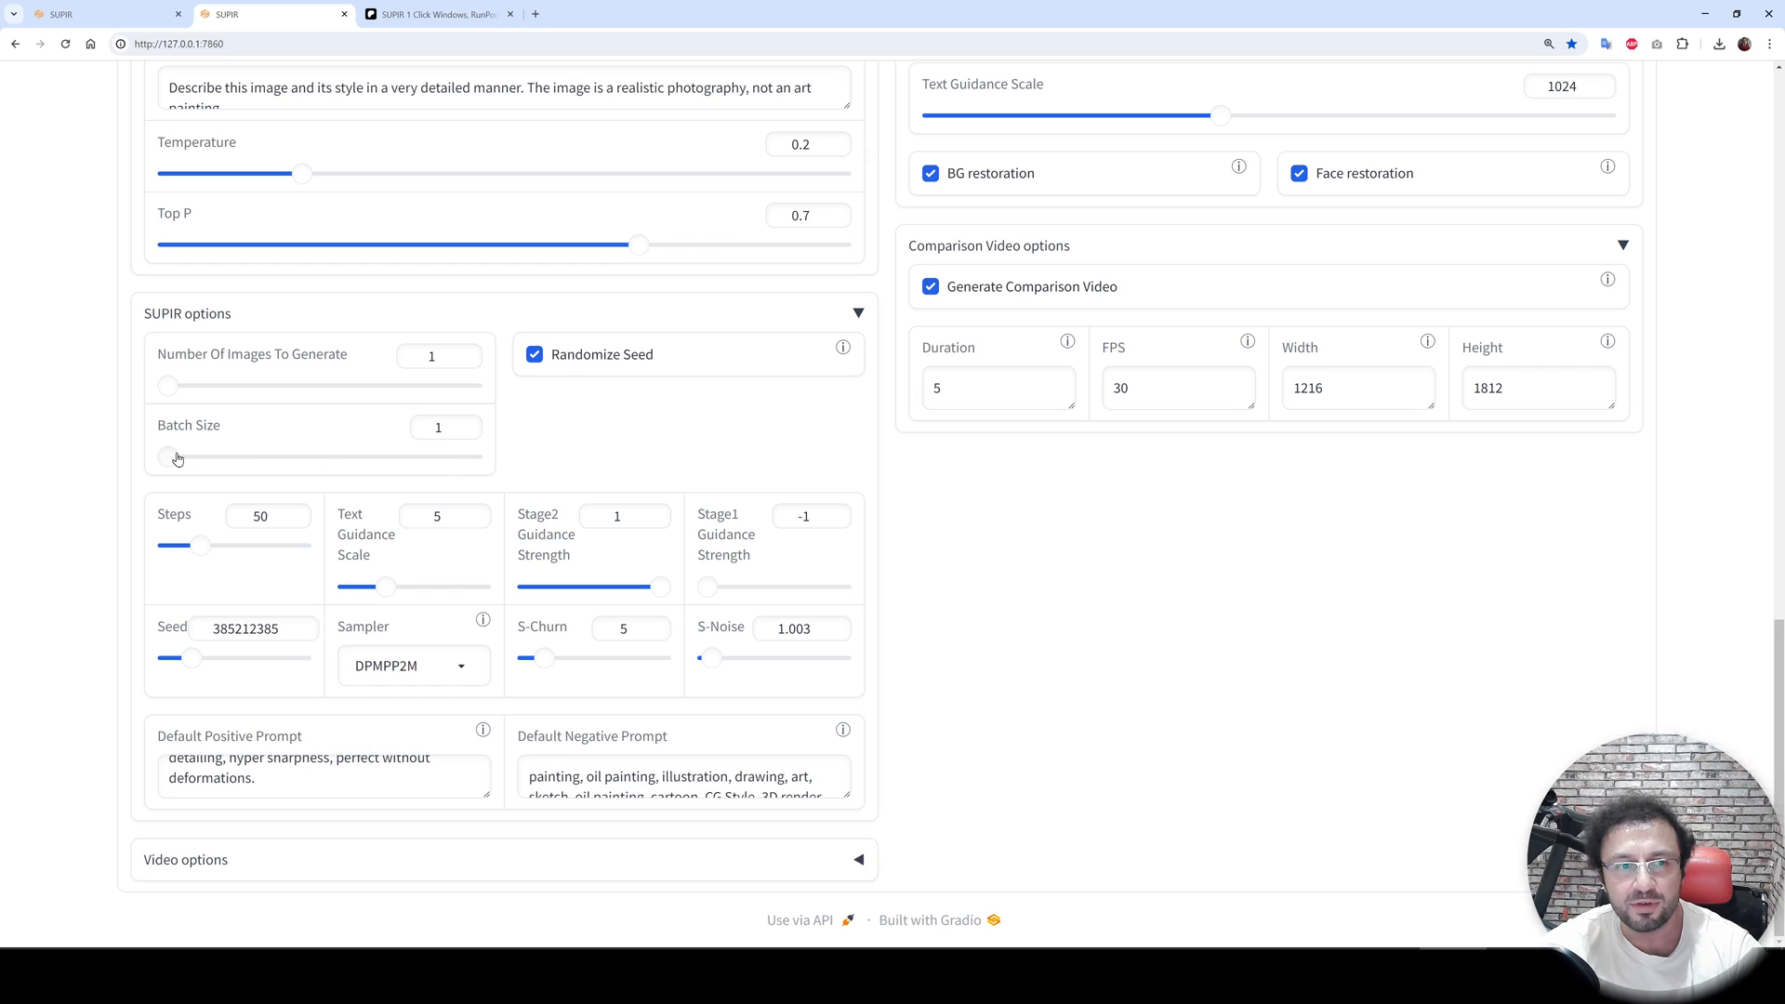
{"action": "left_click", "coordinate": [253, 859]}
{"action": "scroll", "coordinate": [341, 814], "scroll_direction": "down", "scroll_amount": 2}
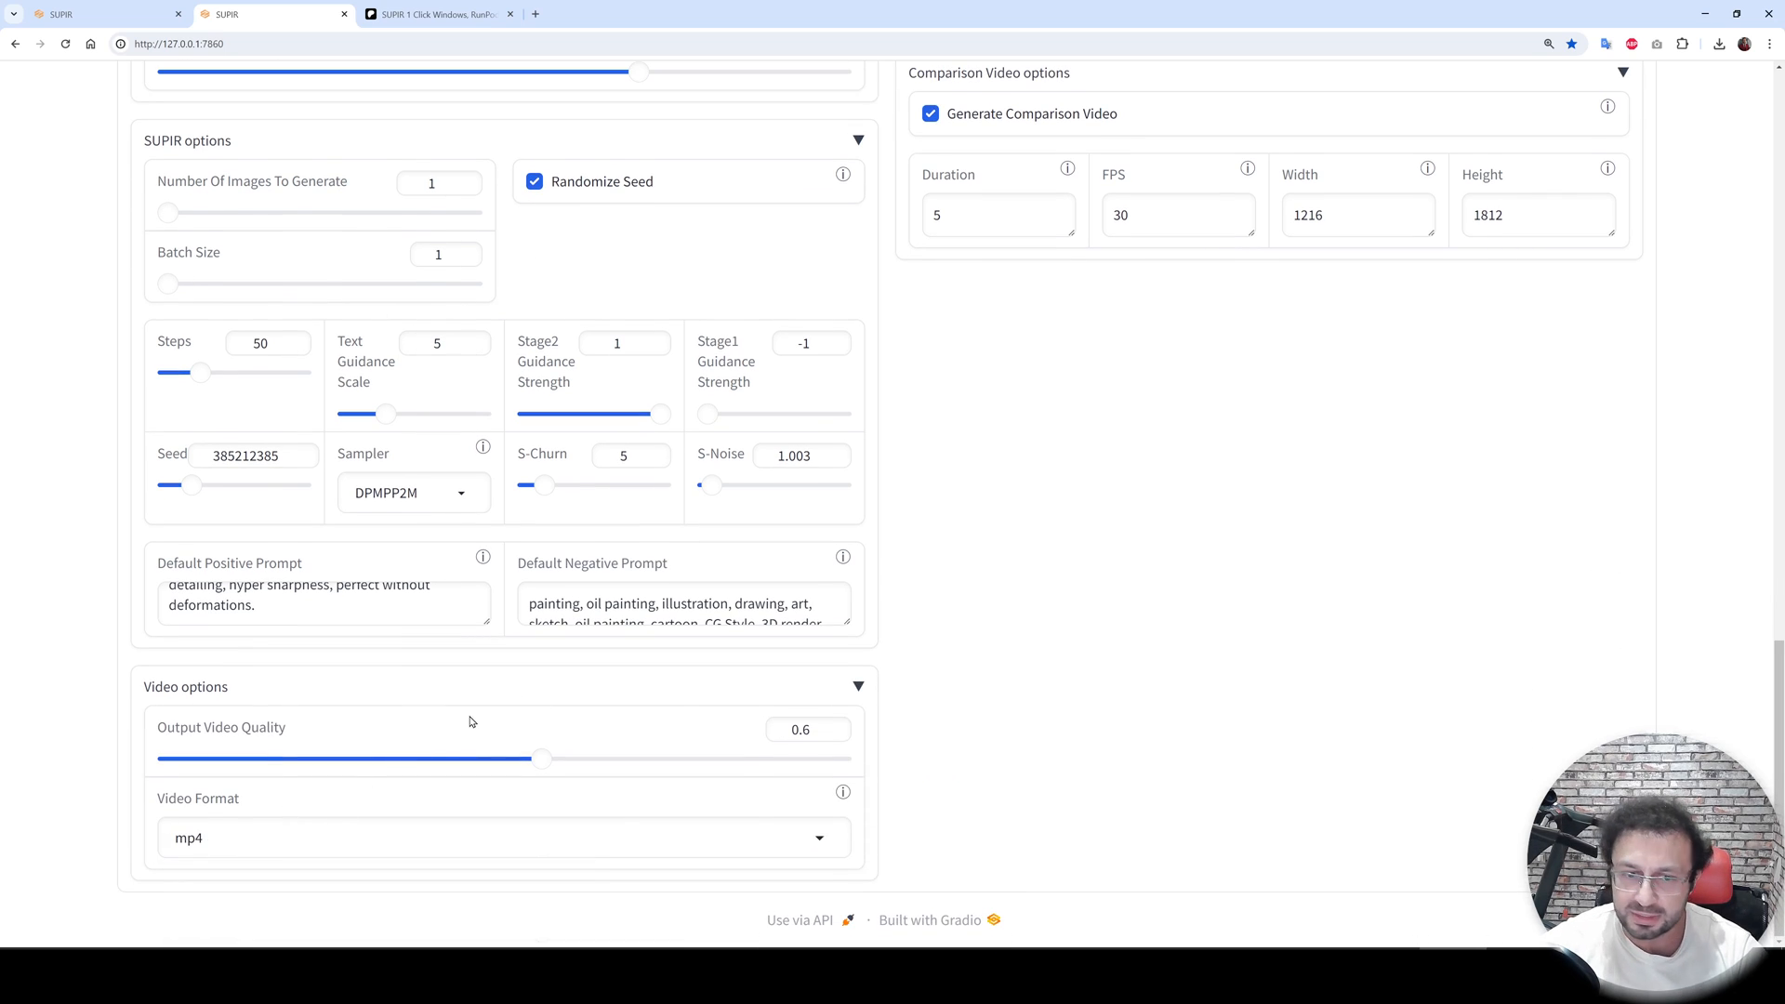
{"action": "scroll", "coordinate": [1120, 781], "scroll_direction": "up", "scroll_amount": 15}
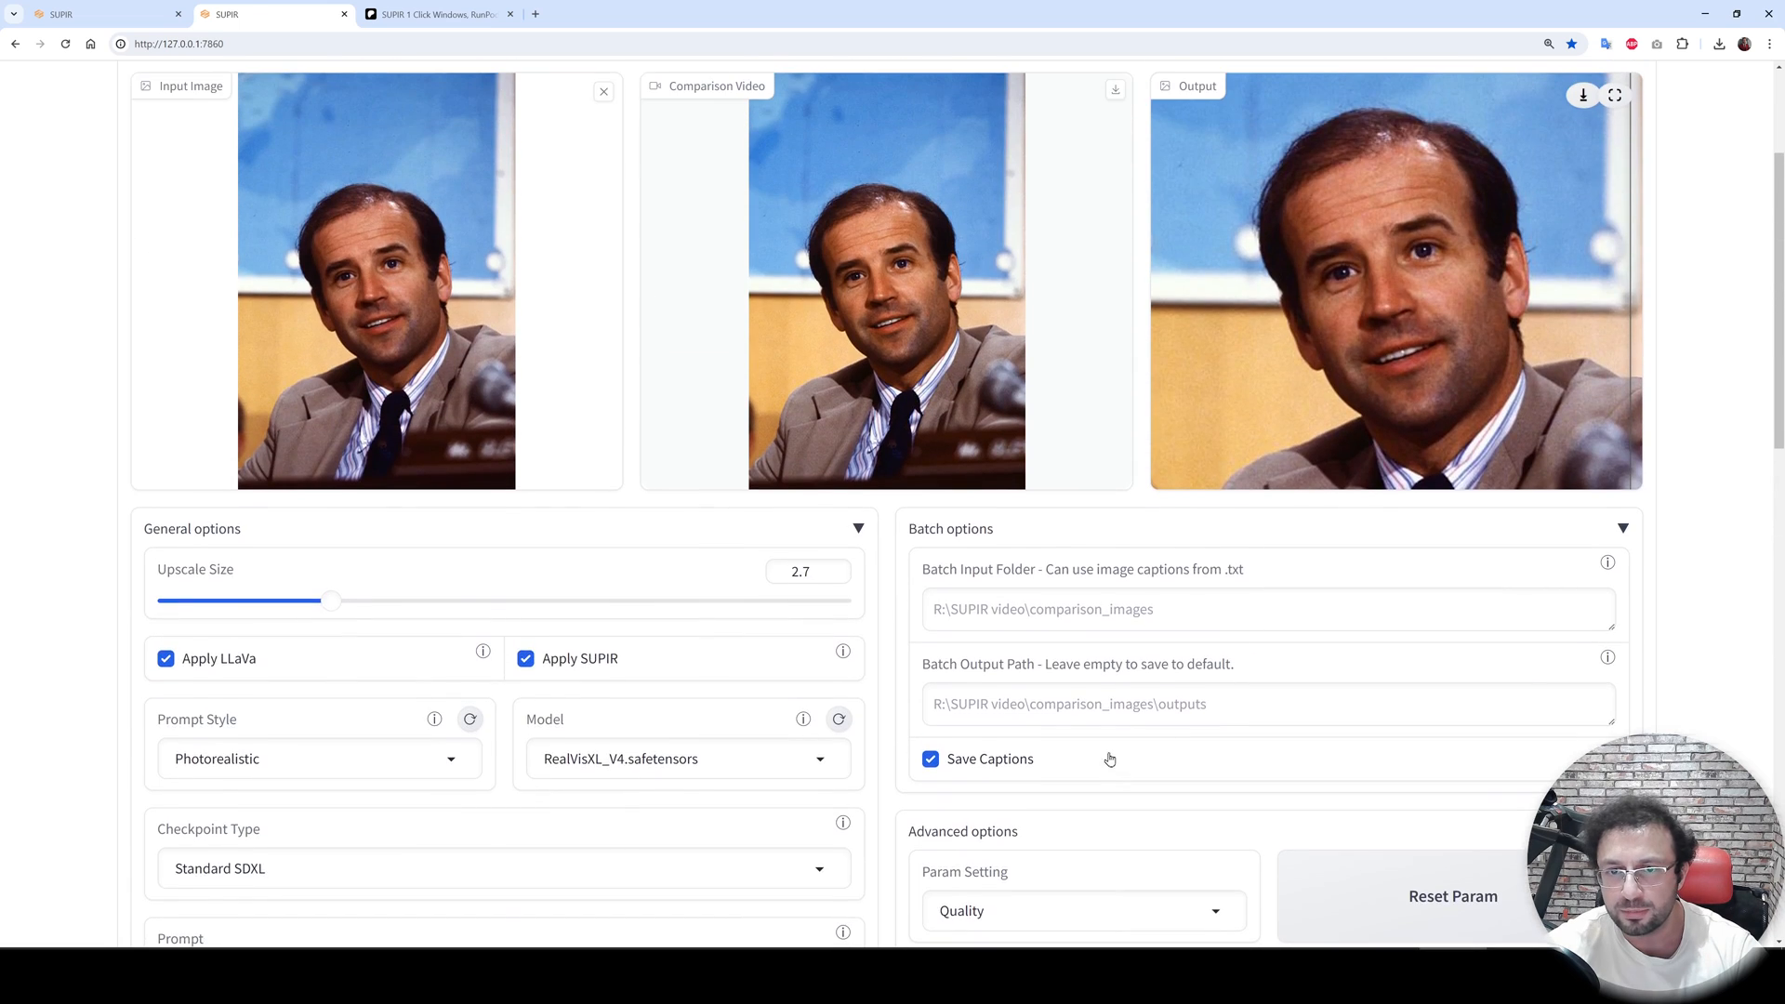
- Set the Upscale Size to 2.9 and highlight the completed upscale's processing-time message
{"action": "scroll", "coordinate": [536, 555], "scroll_direction": "down", "scroll_amount": 1}
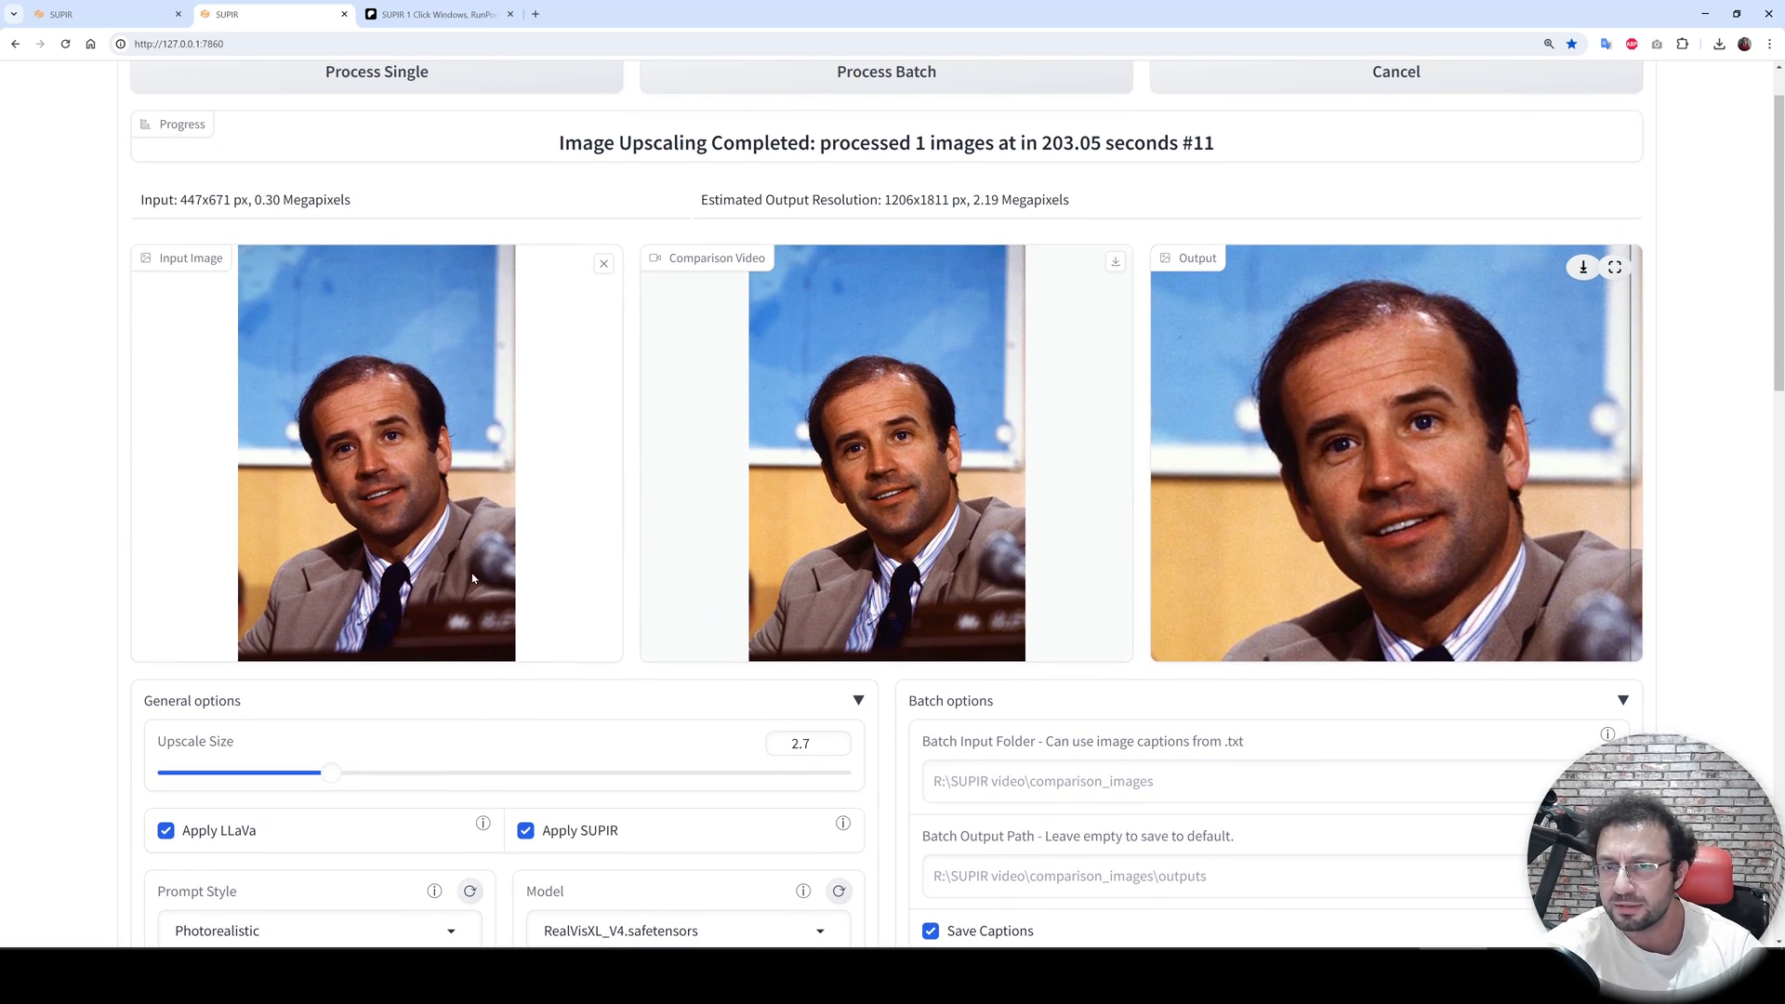
{"action": "mouse_move", "coordinate": [340, 768]}
{"action": "left_mouse_down"}
{"action": "mouse_move", "coordinate": [696, 809]}
{"action": "mouse_move", "coordinate": [349, 783]}
{"action": "left_mouse_up"}
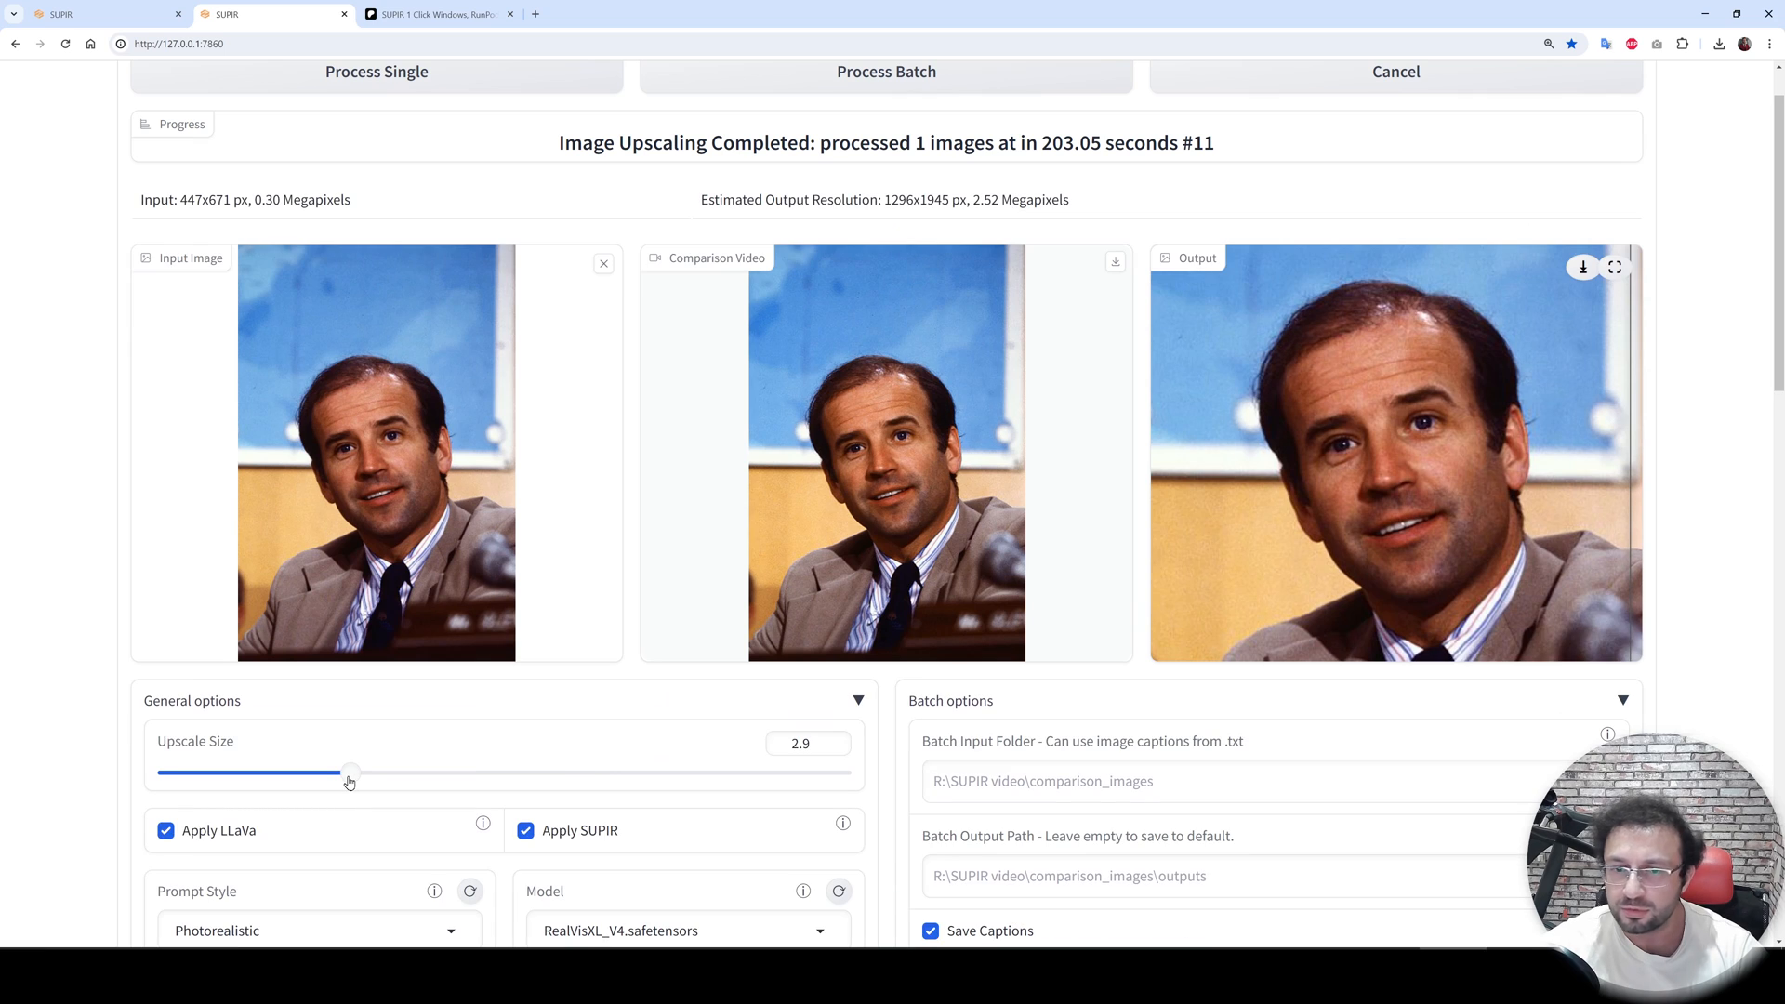
{"action": "scroll", "coordinate": [564, 743], "scroll_direction": "up", "scroll_amount": 1}
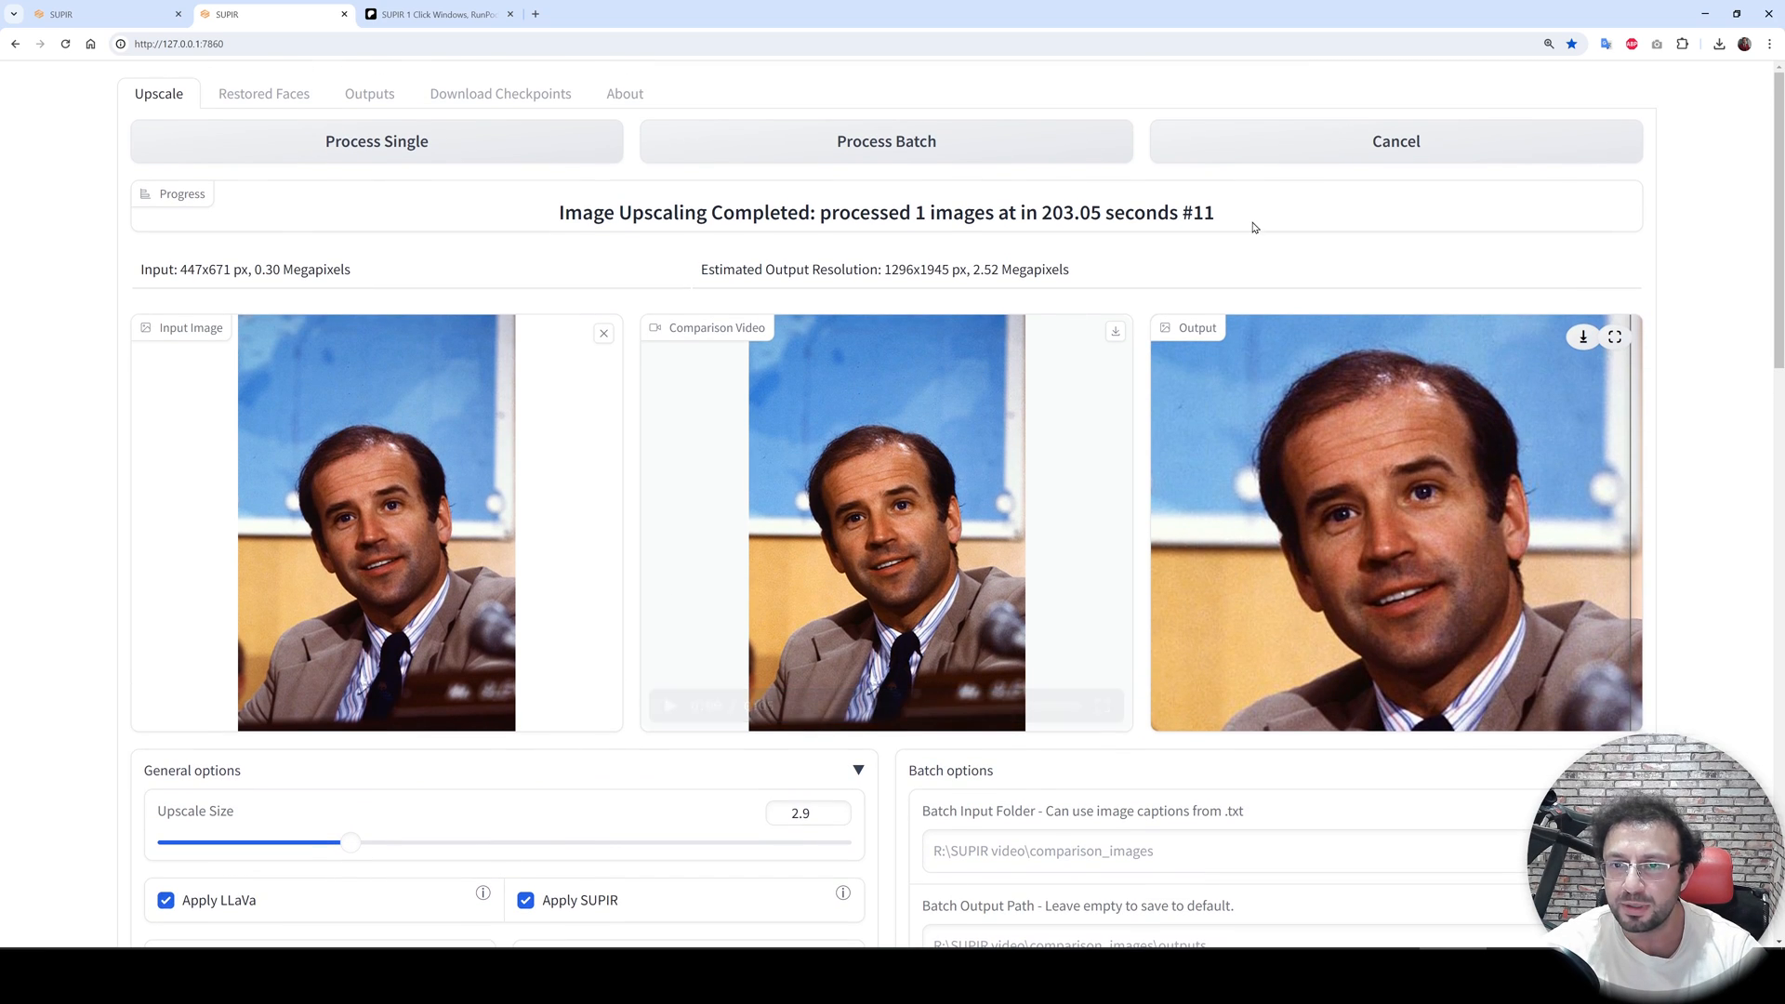
{"action": "left_click_drag", "start_coordinate": [1250, 227], "coordinate": [517, 197]}
{"action": "scroll", "coordinate": [971, 278], "scroll_direction": "down", "scroll_amount": 2}
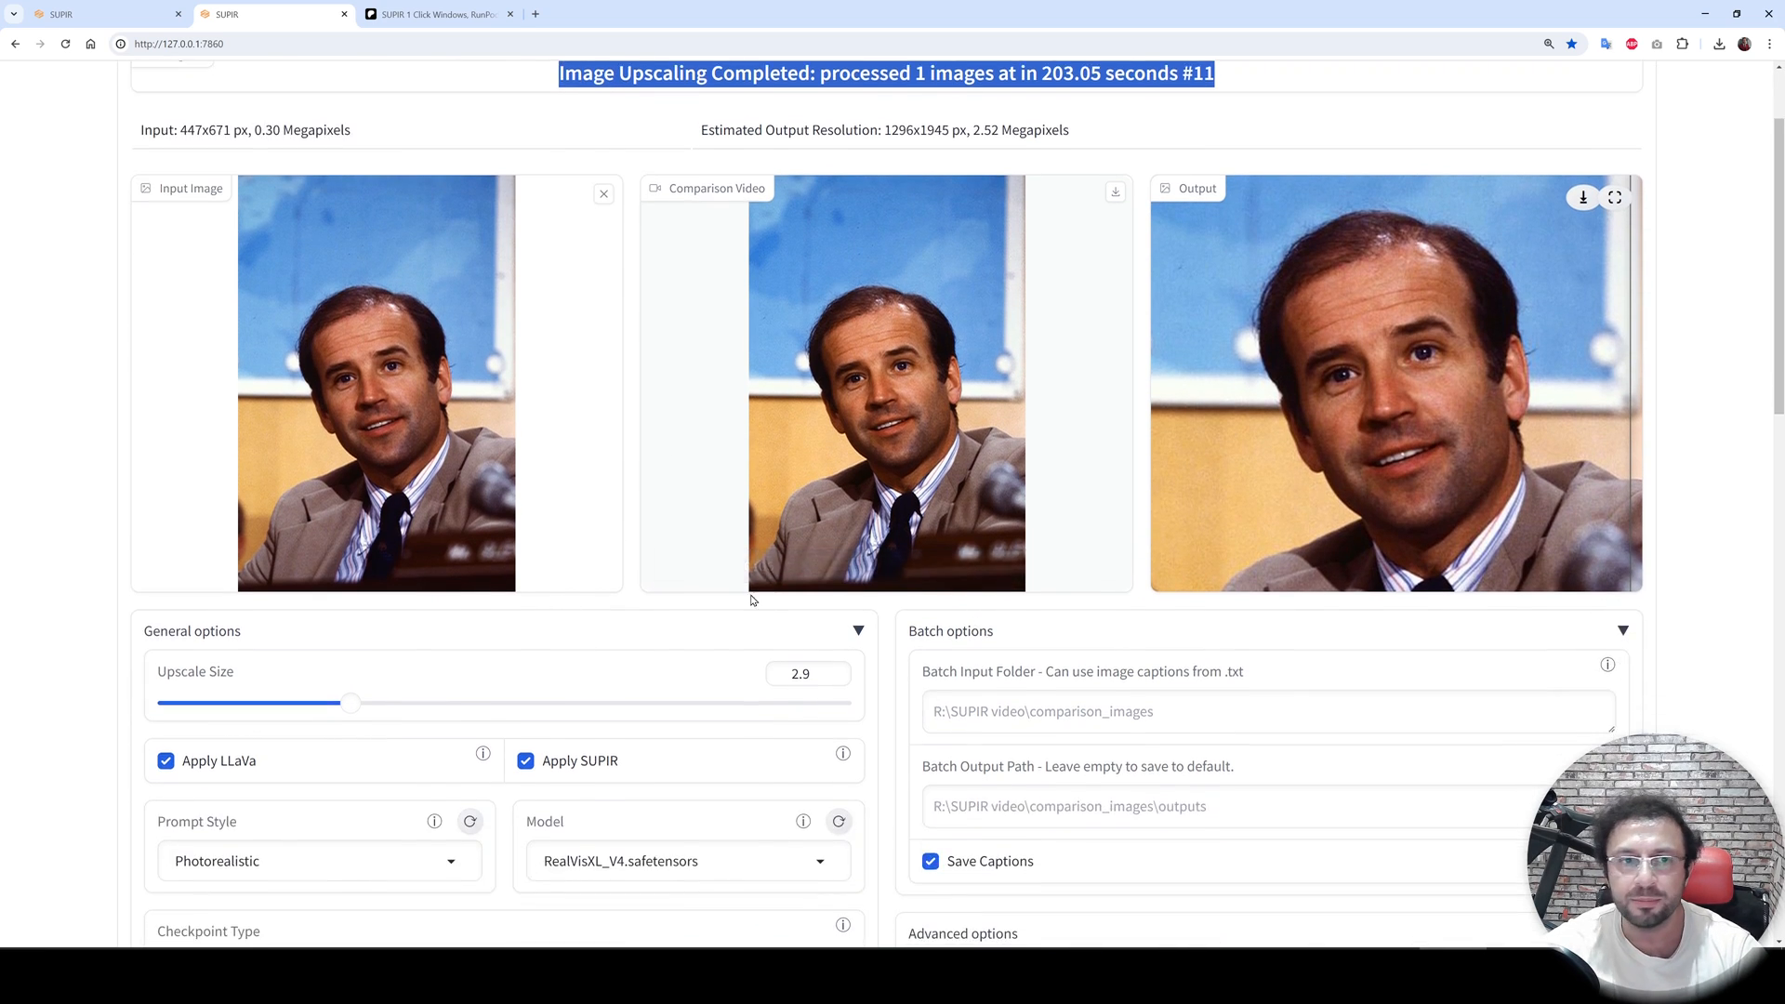
- Switch to the SUPIR installer post tab and read through its update notes and requirements
{"action": "key", "text": "ctrl+Tab"}
{"action": "scroll", "coordinate": [996, 375], "scroll_direction": "up", "scroll_amount": 6}
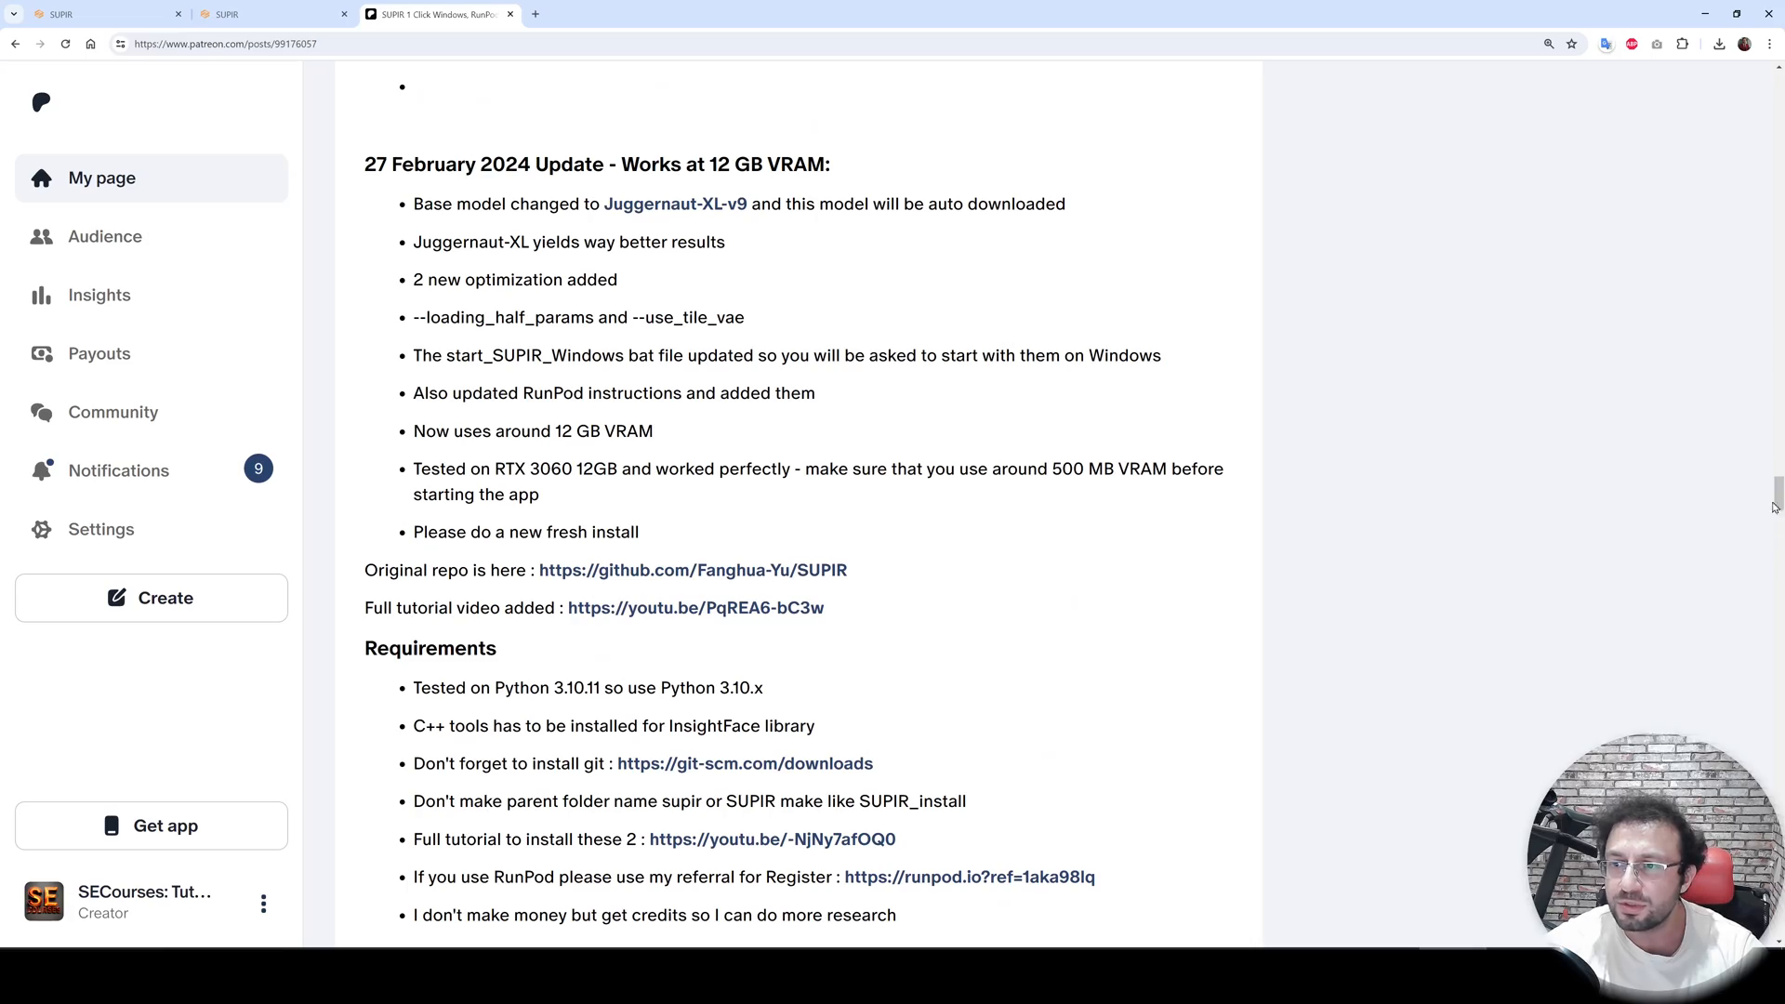
{"action": "left_click_drag", "start_coordinate": [1775, 507], "coordinate": [1776, 88]}
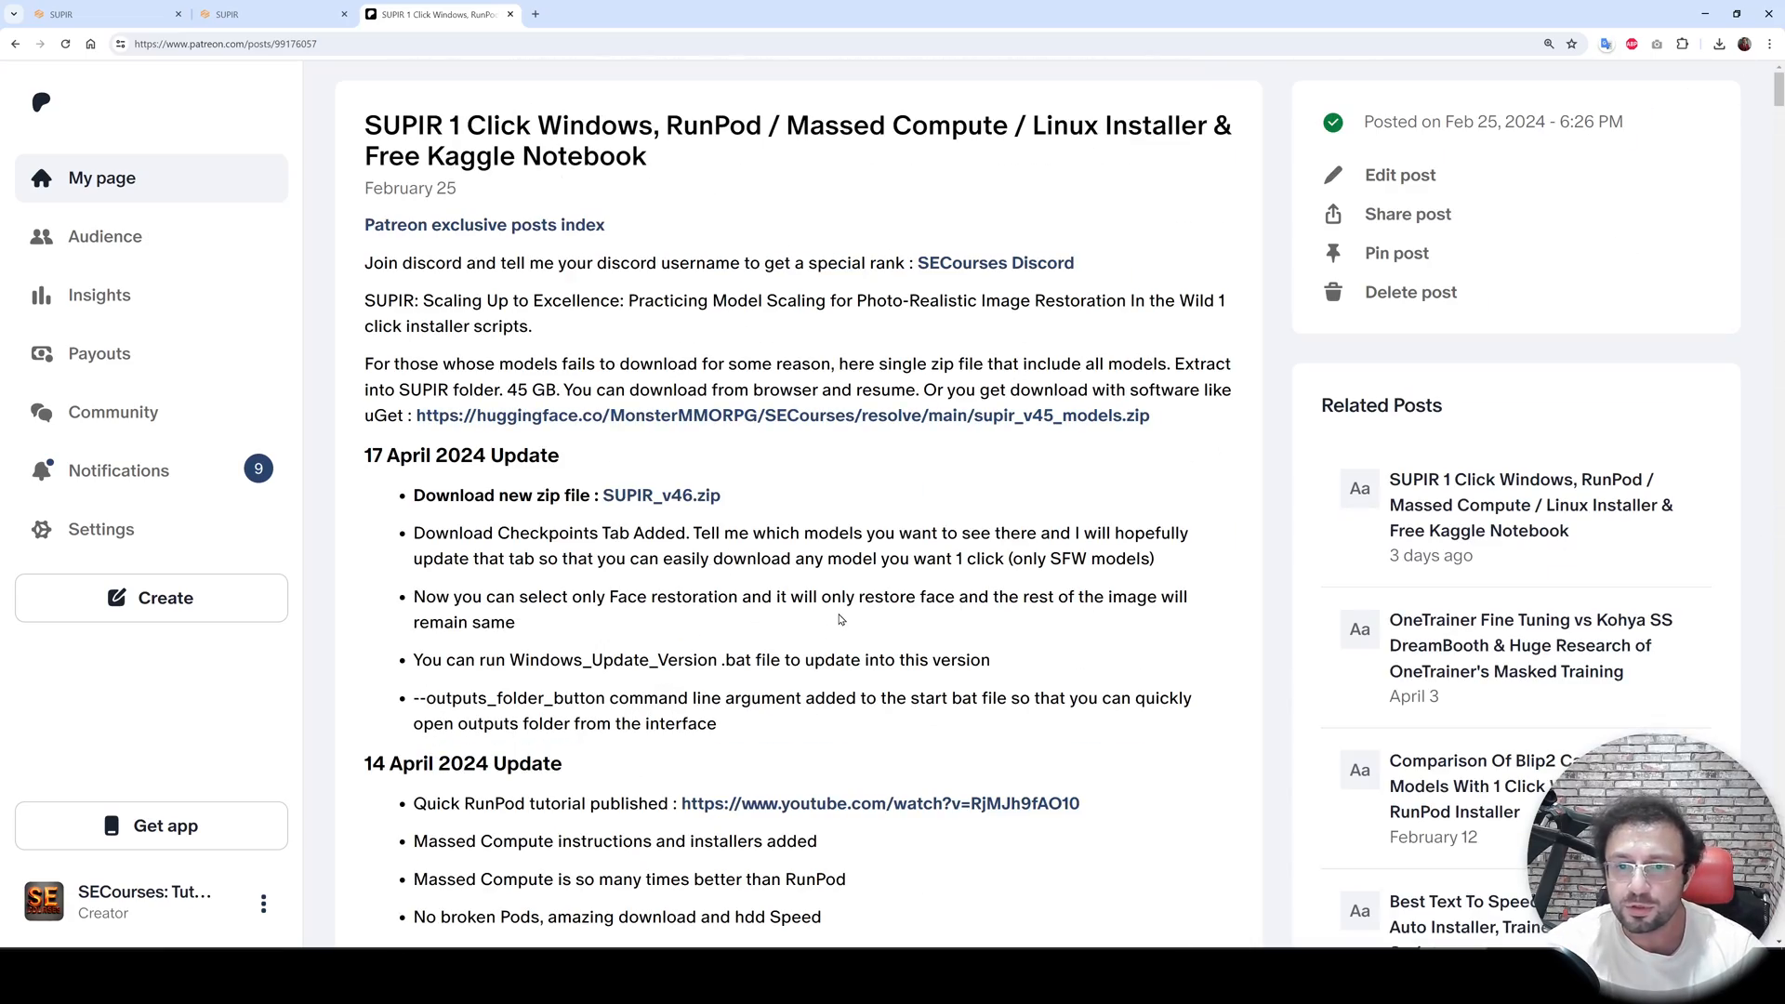
{"action": "scroll", "coordinate": [840, 619], "scroll_direction": "down", "scroll_amount": 2}
{"action": "scroll", "coordinate": [877, 583], "scroll_direction": "up", "scroll_amount": 1}
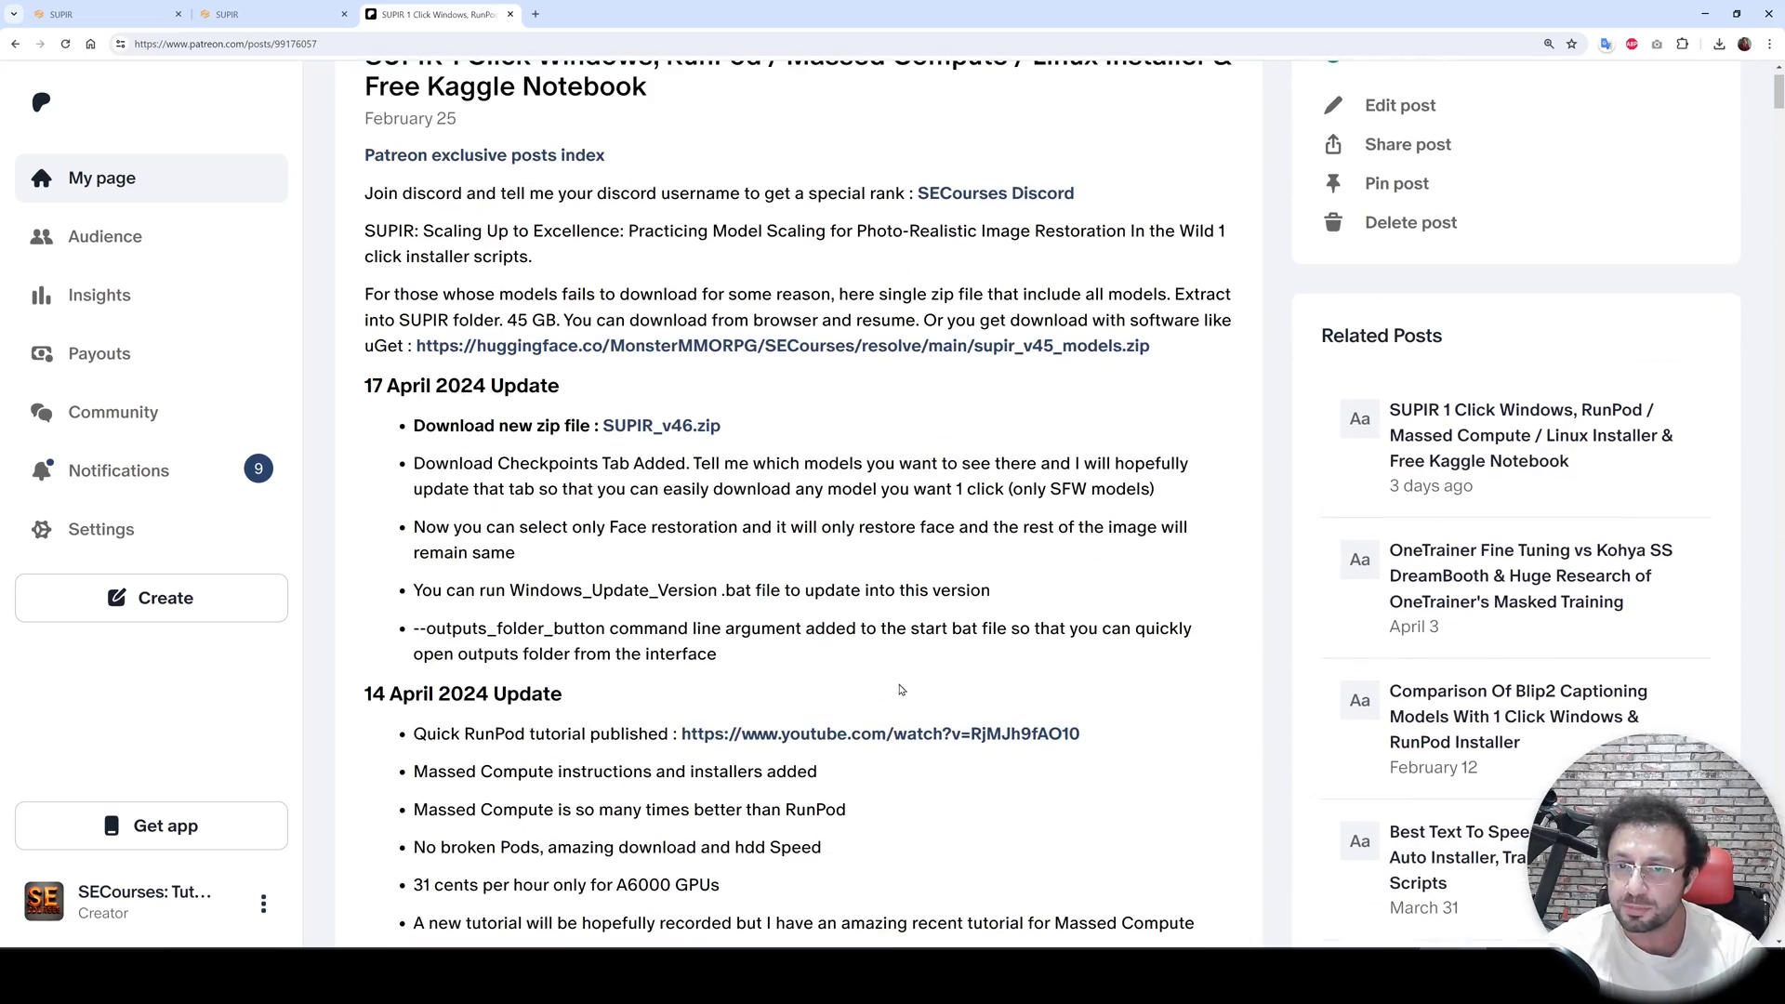
{"action": "scroll", "coordinate": [917, 697], "scroll_direction": "down", "scroll_amount": 15}
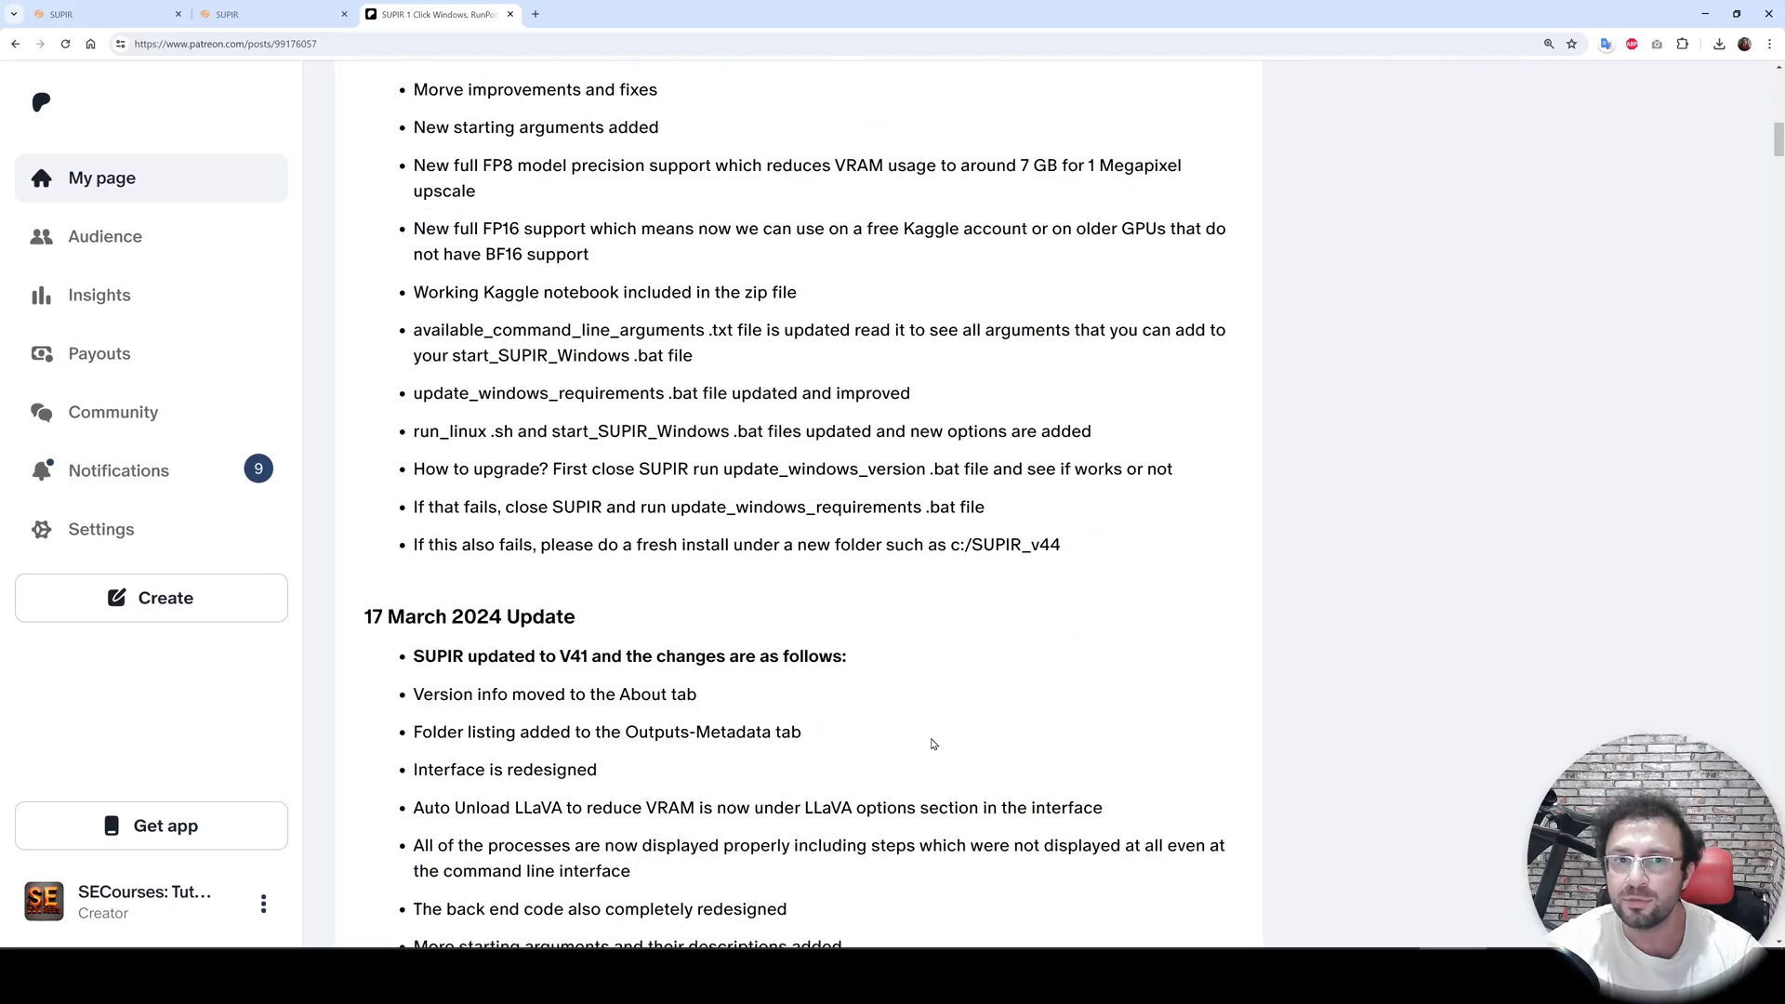
{"action": "scroll", "coordinate": [918, 759], "scroll_direction": "down", "scroll_amount": 20}
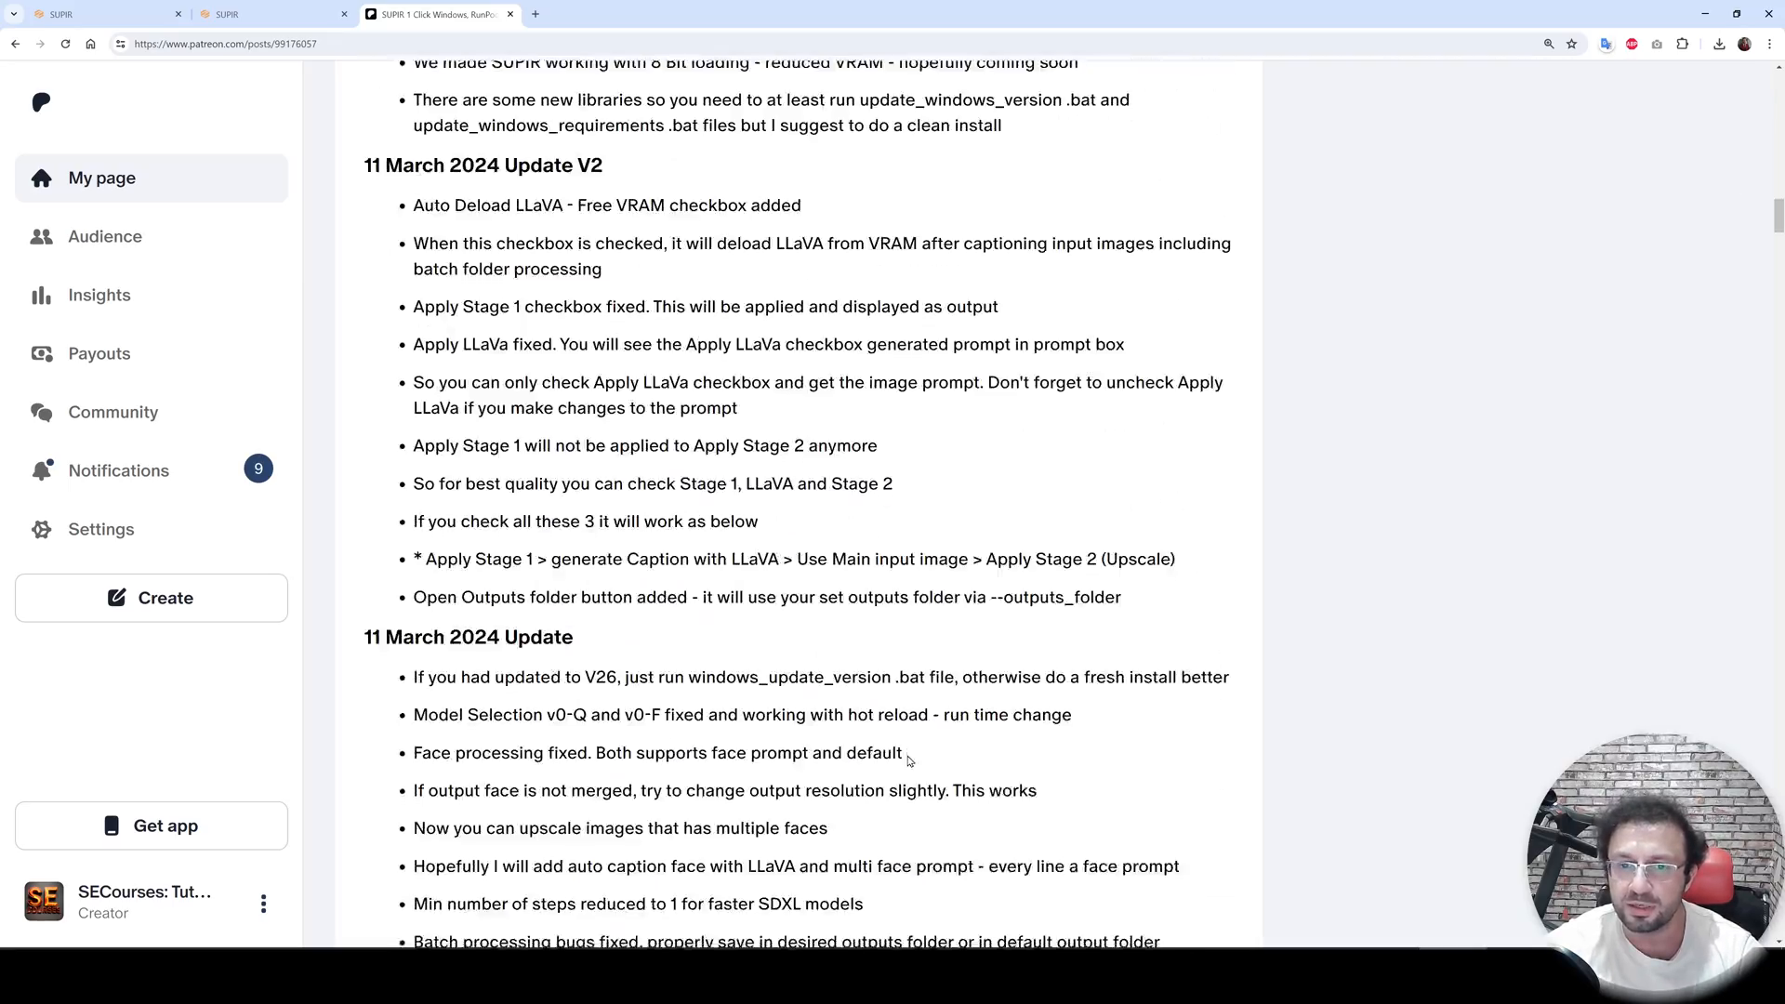
{"action": "scroll", "coordinate": [906, 773], "scroll_direction": "down", "scroll_amount": 20}
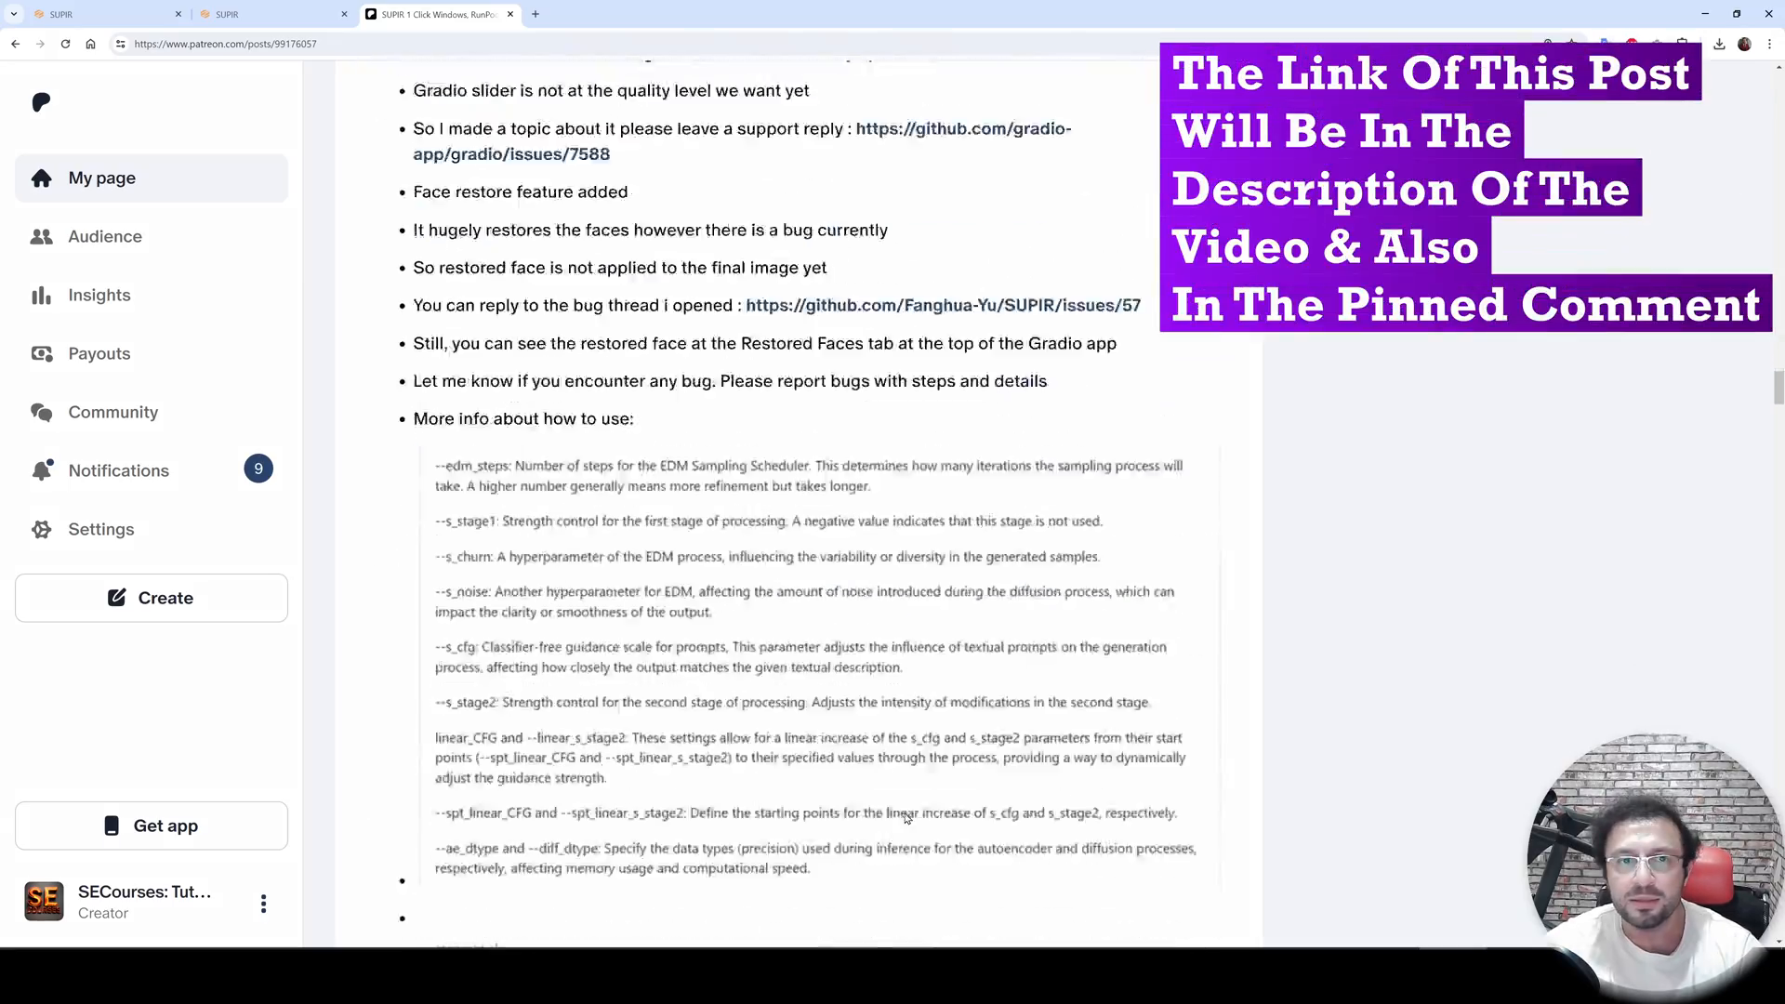
{"action": "scroll", "coordinate": [910, 806], "scroll_direction": "down", "scroll_amount": 20}
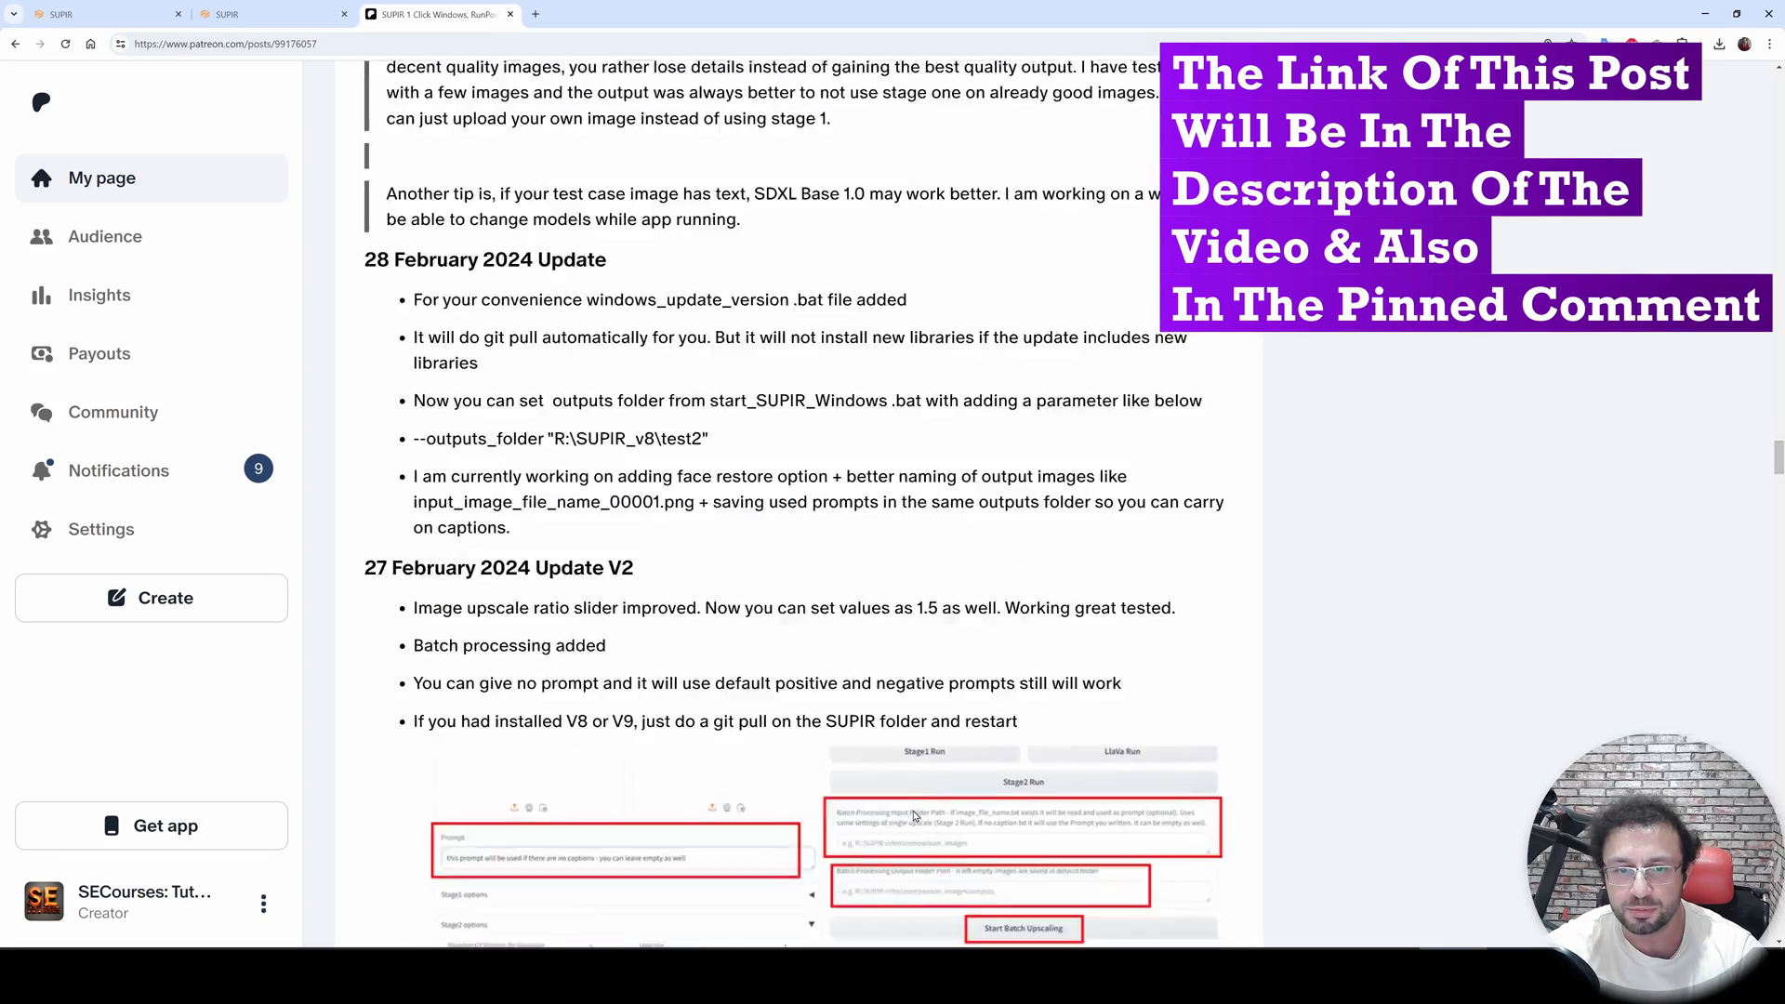
{"action": "scroll", "coordinate": [907, 809], "scroll_direction": "down", "scroll_amount": 1}
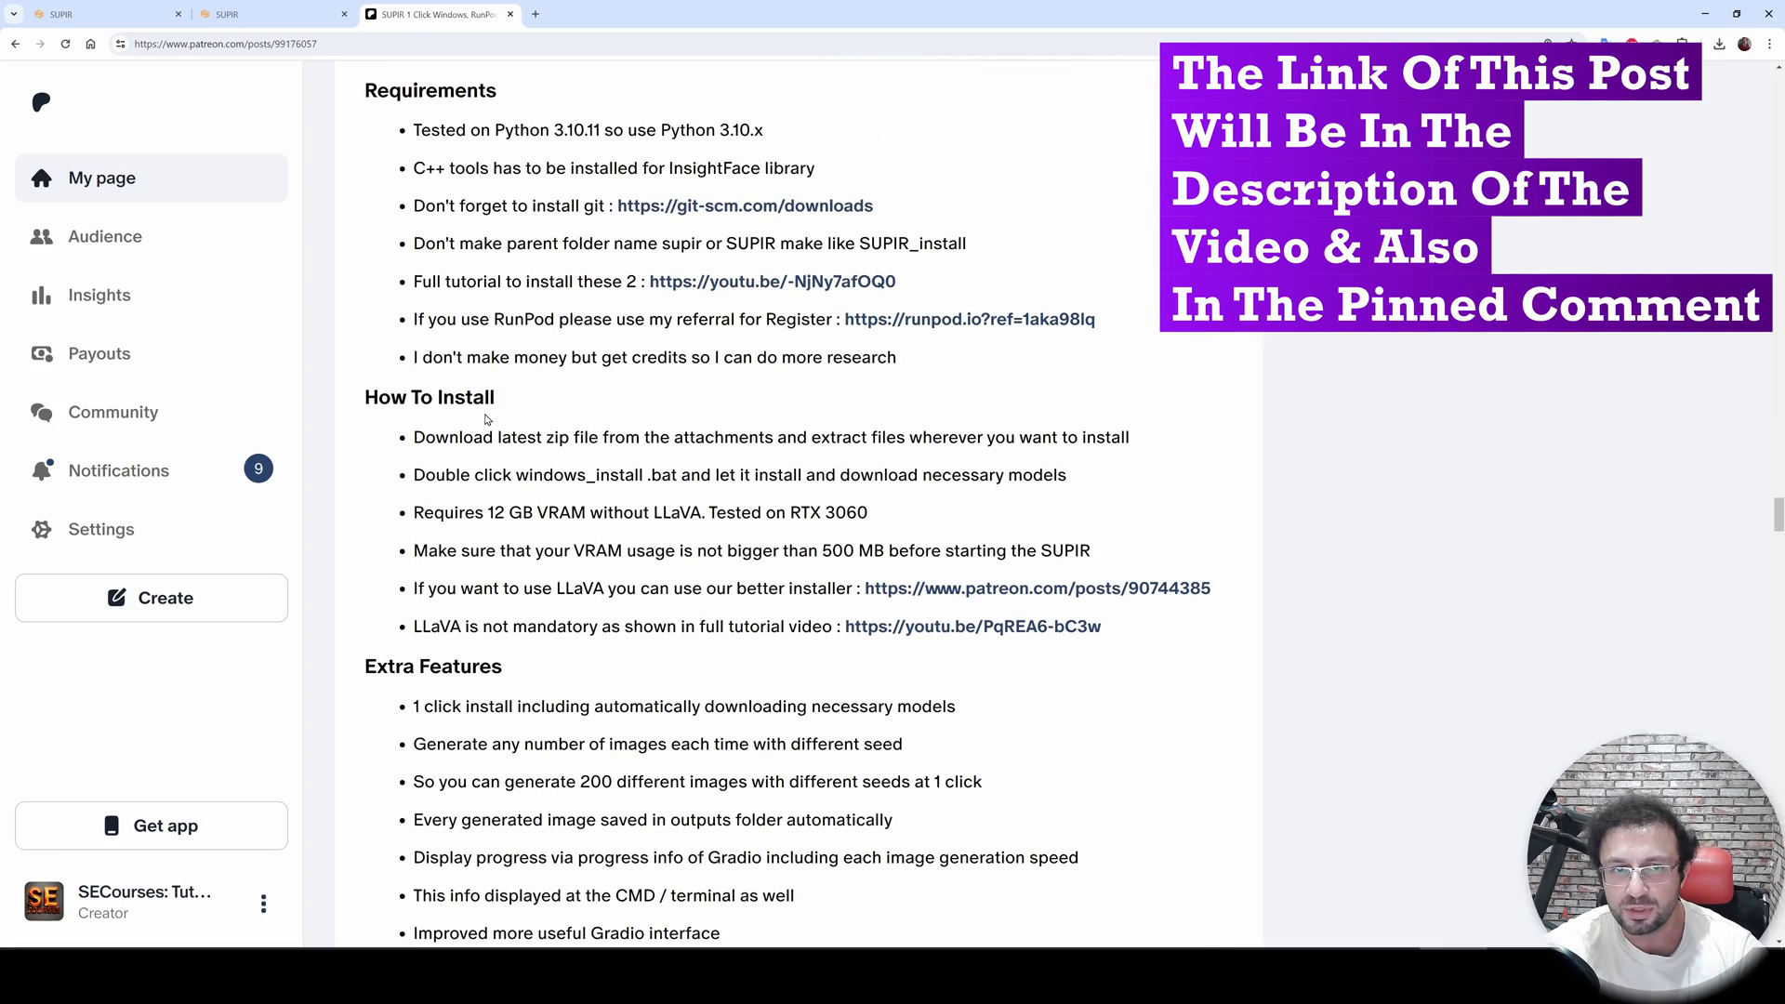
{"action": "scroll", "coordinate": [481, 335], "scroll_direction": "up", "scroll_amount": 2}
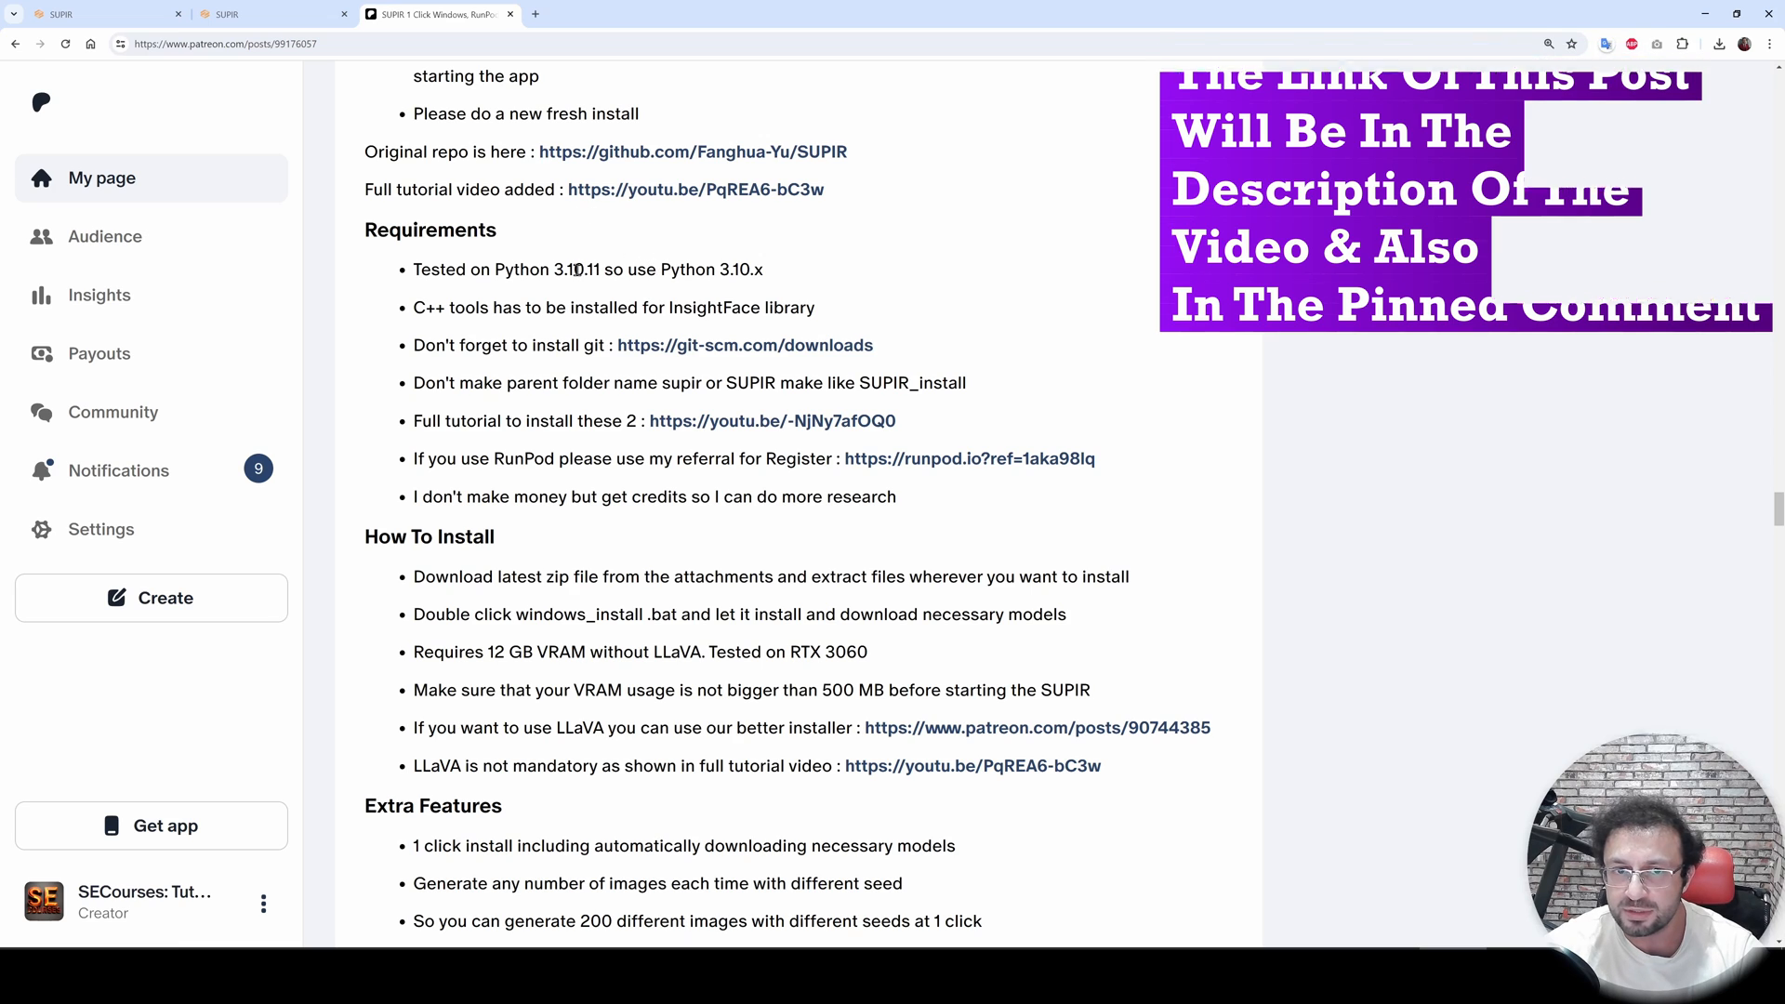
- Open a Command Prompt and run python to check the installed Python version
{"action": "key", "text": "super"}
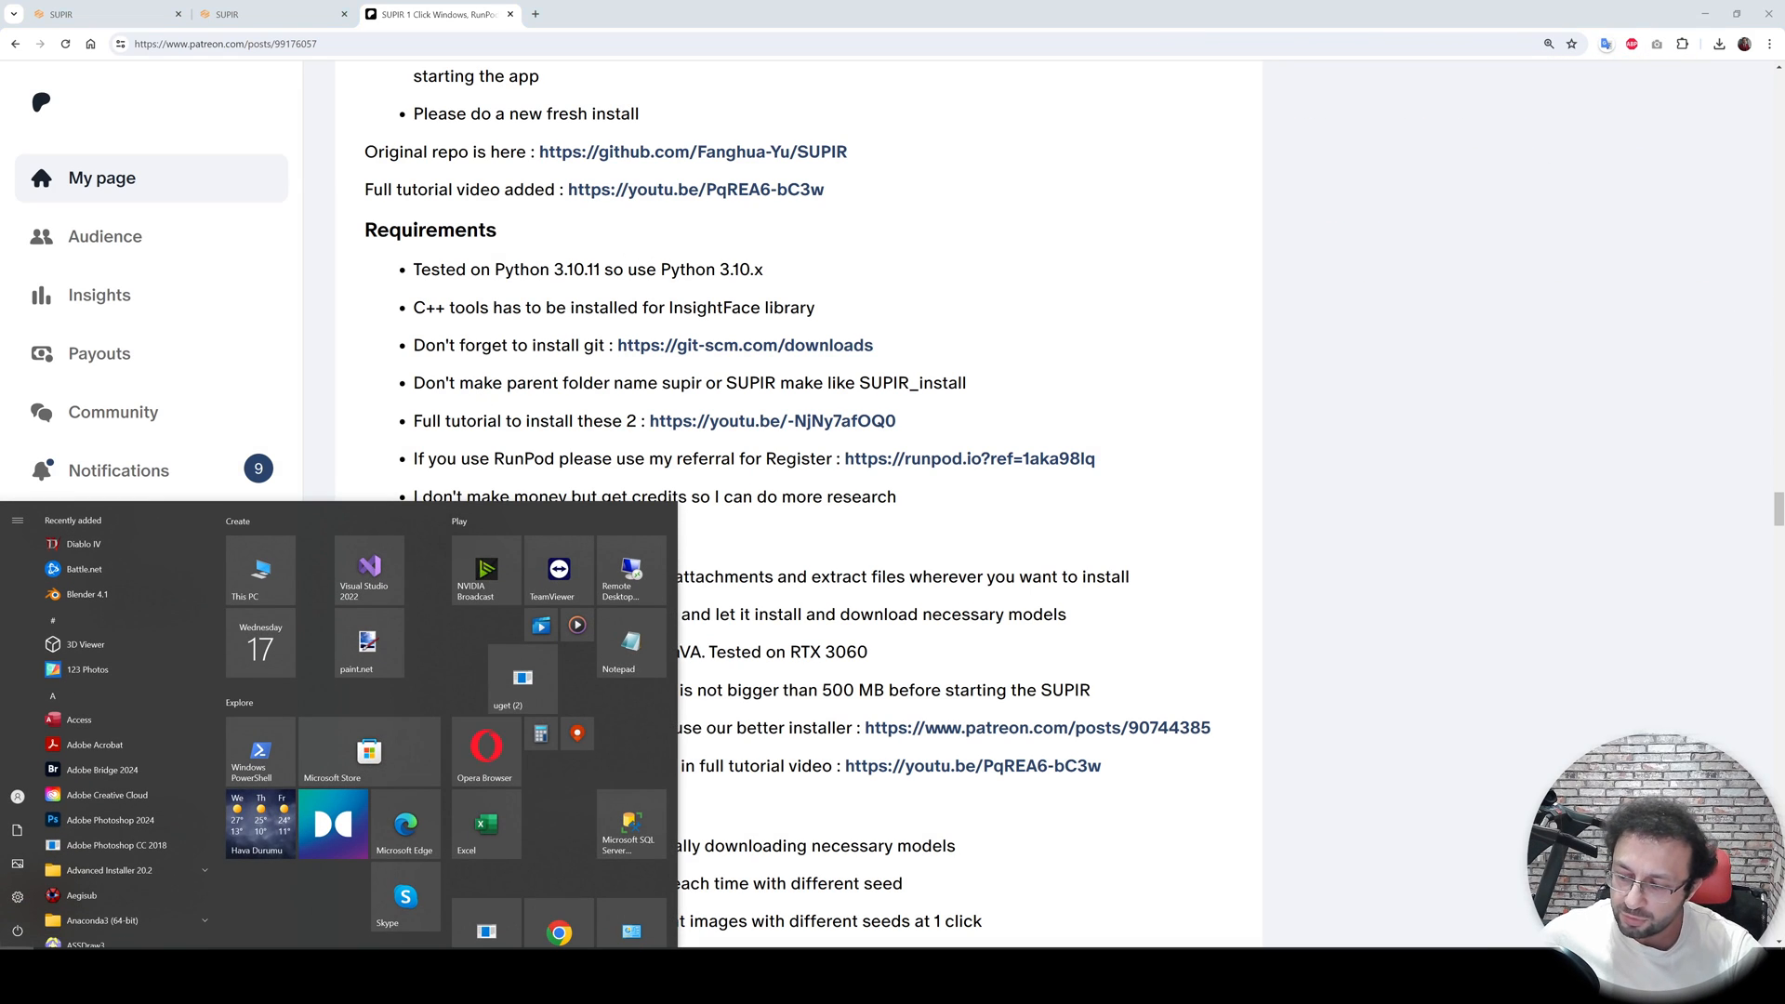
{"action": "type", "text": "cmd"}
{"action": "key", "text": "Return"}
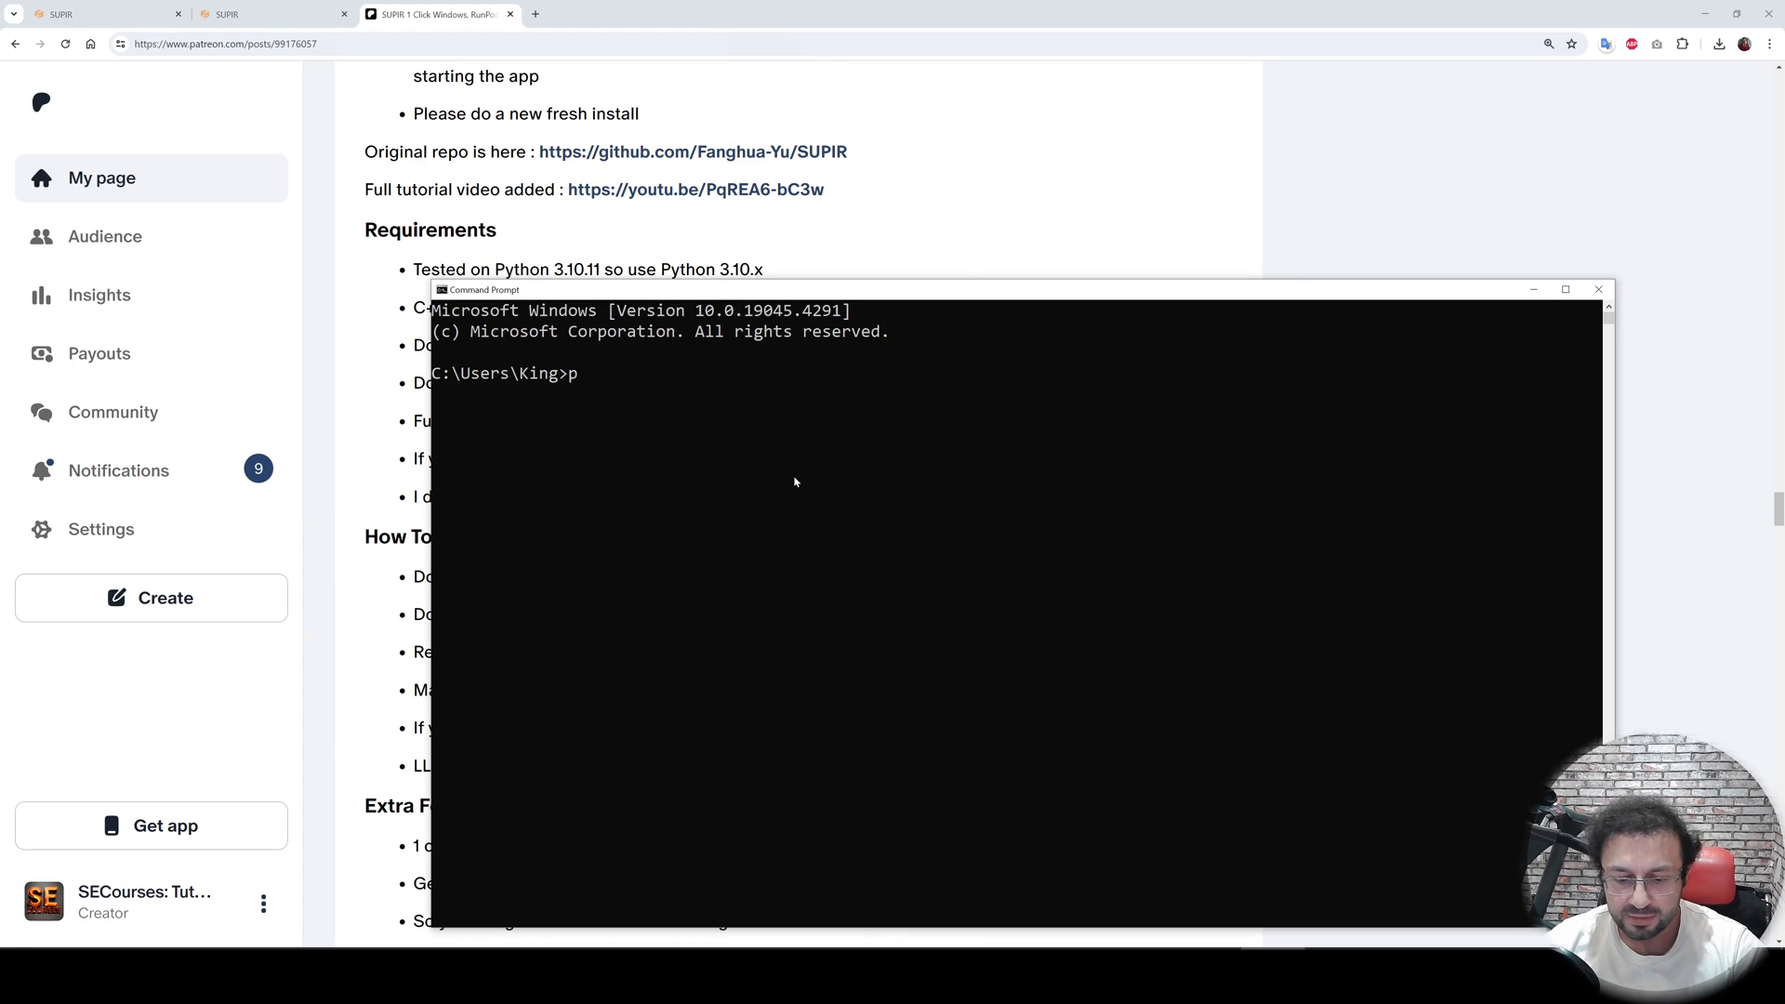
{"action": "type", "text": "python"}
{"action": "key", "text": "Return"}
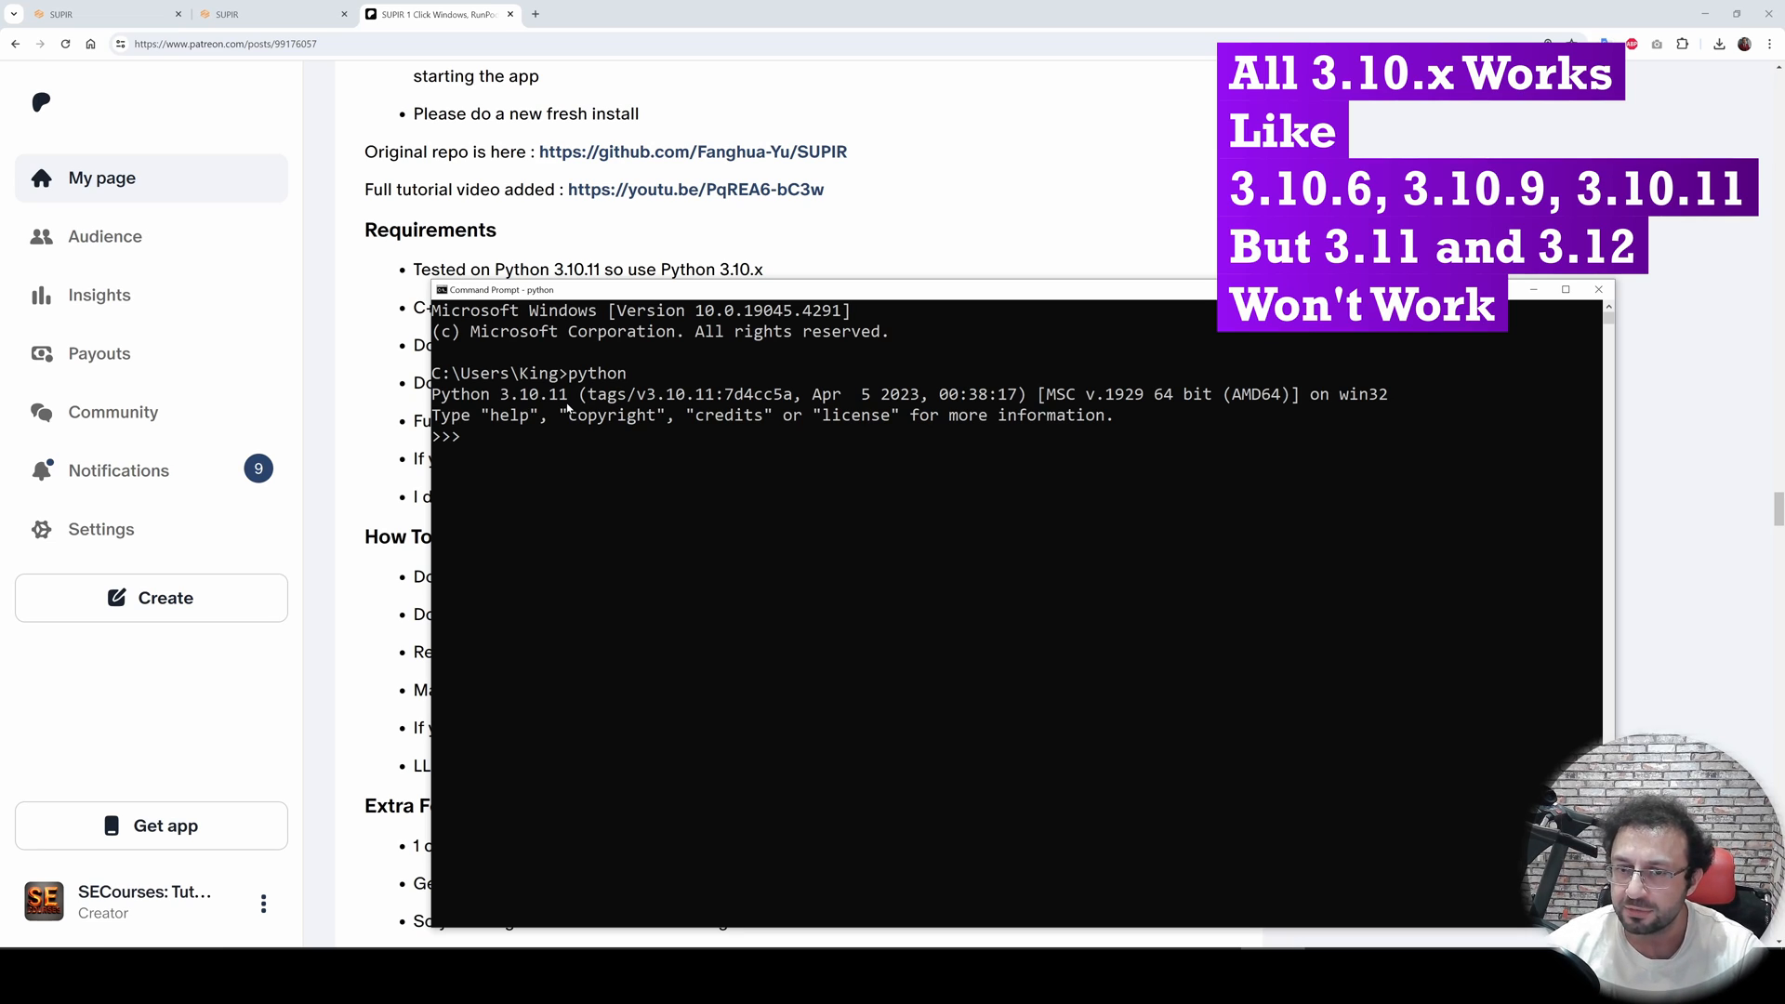
- Open a new Command Prompt and run ffmpeg to check that FFmpeg is installed
{"action": "left_click", "coordinate": [1138, 217]}
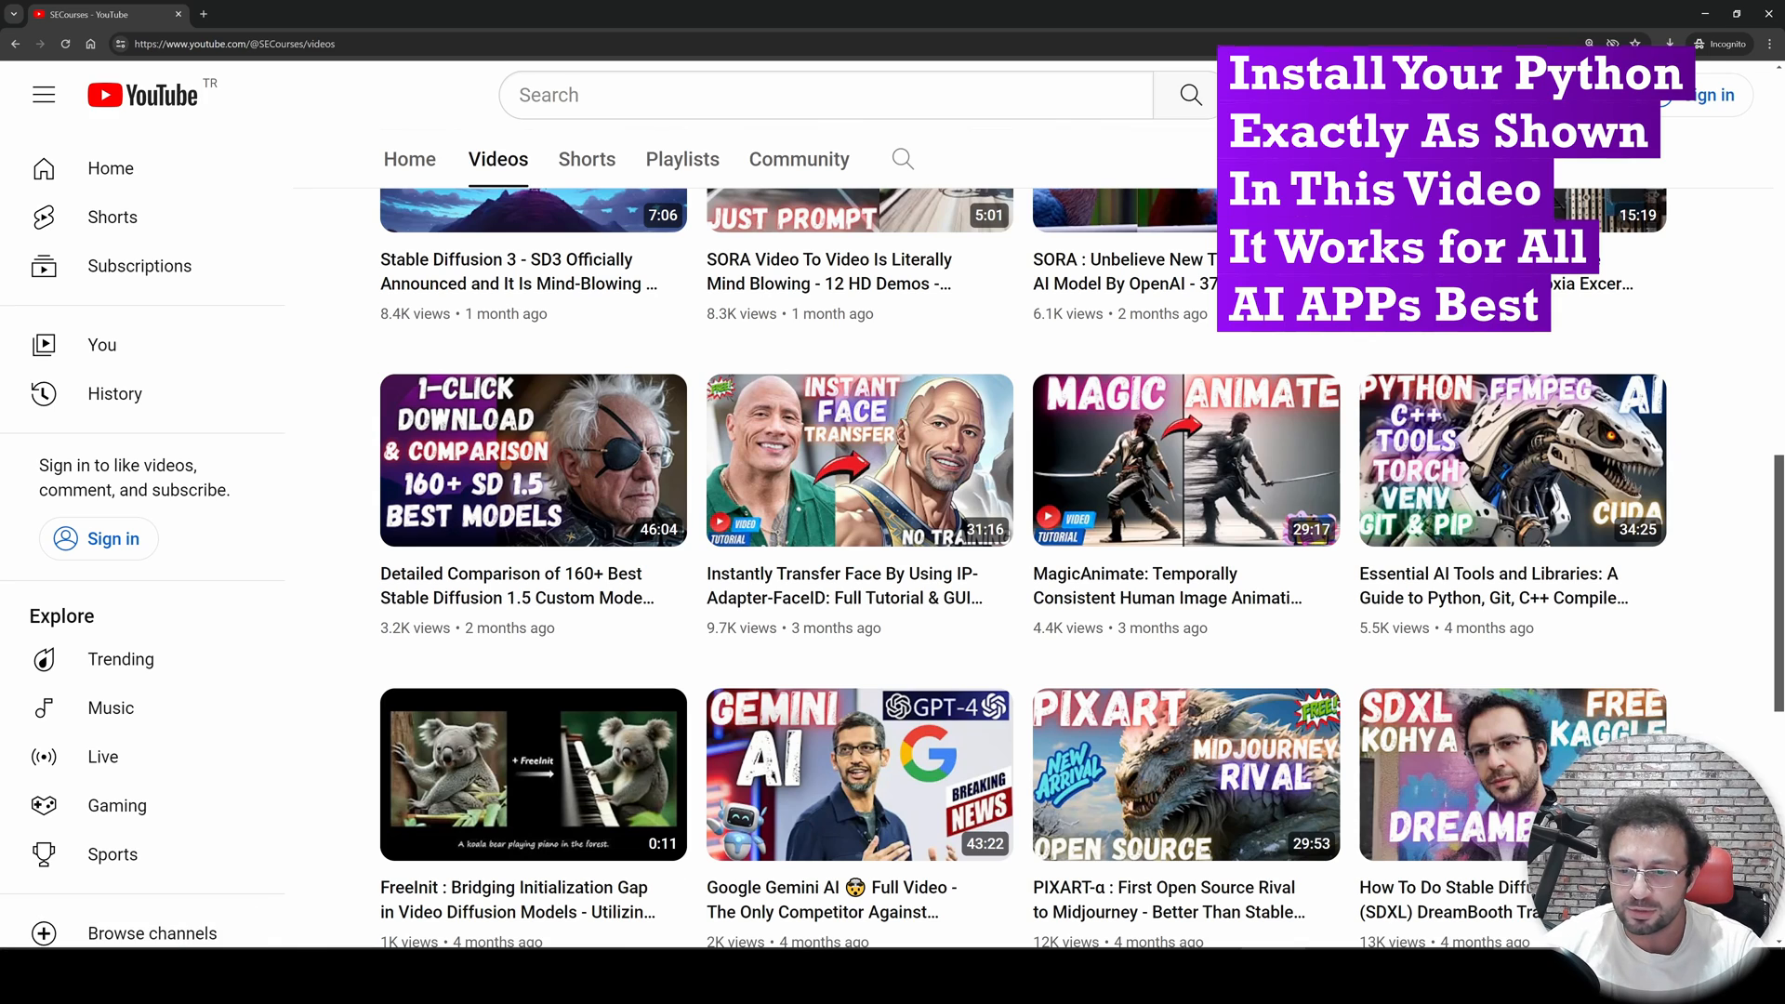
{"action": "key", "text": "super"}
{"action": "type", "text": "cmd"}
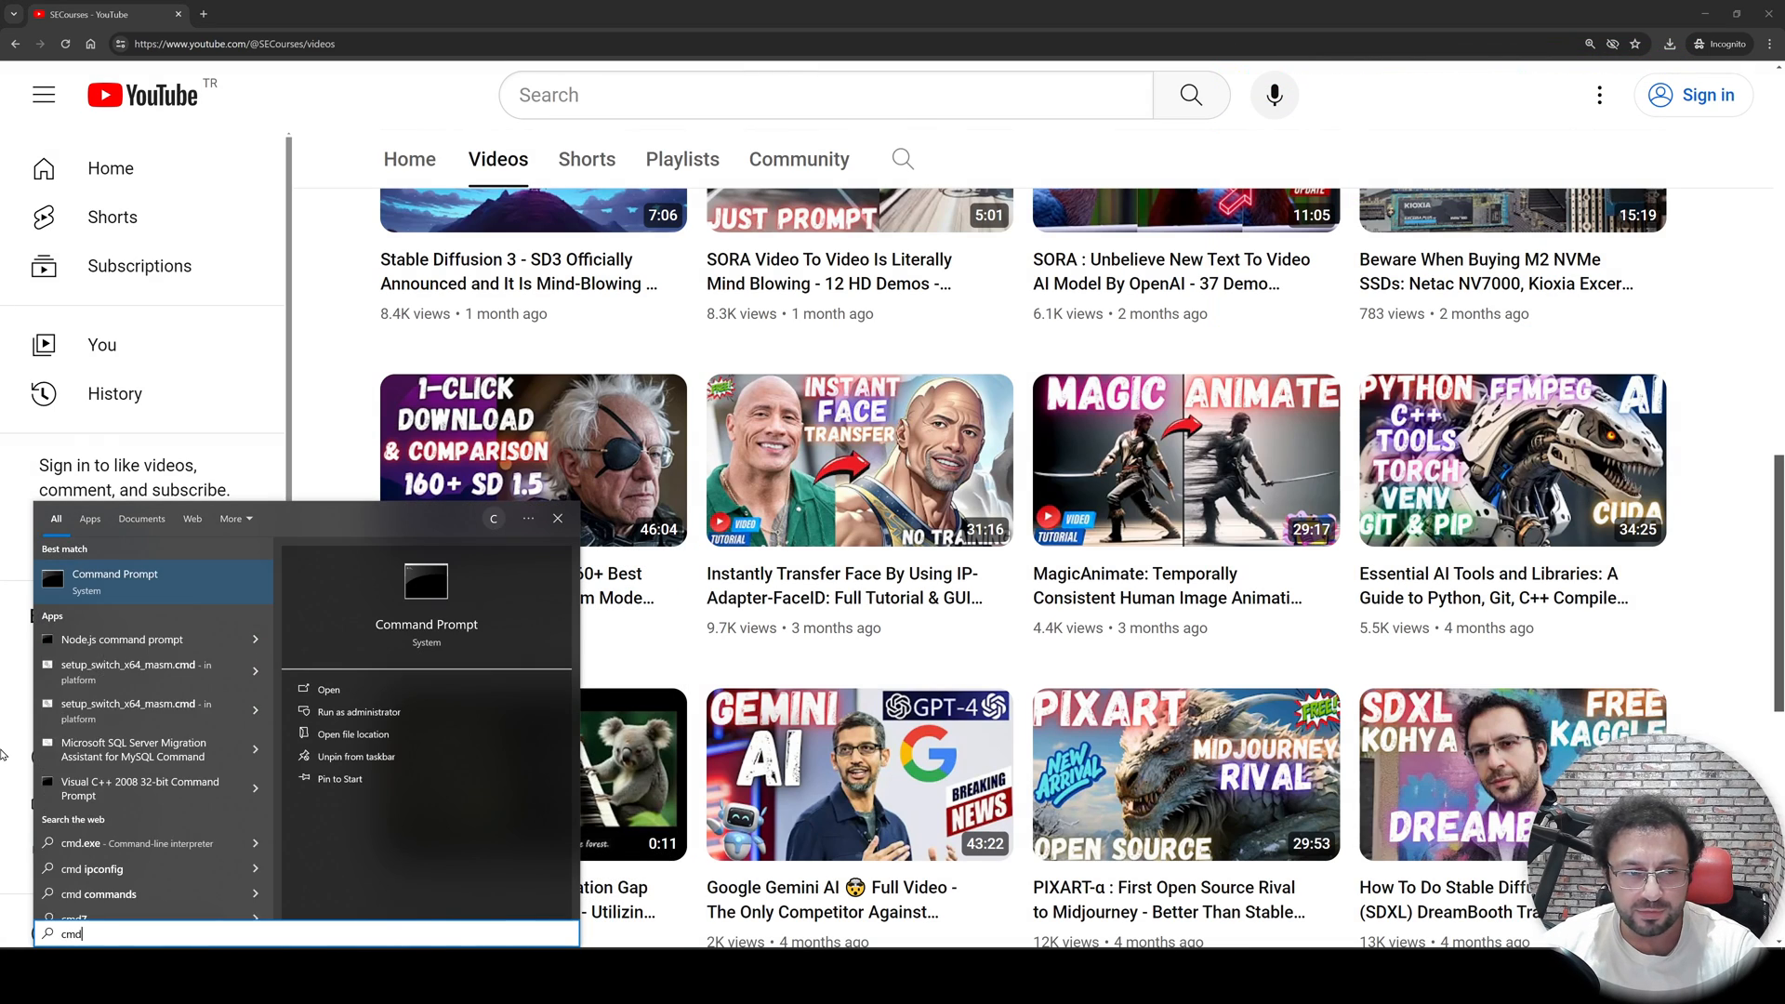
{"action": "key", "text": "Return"}
{"action": "scroll", "coordinate": [385, 278], "scroll_direction": "up", "scroll_amount": 2, "text": "ctrl"}
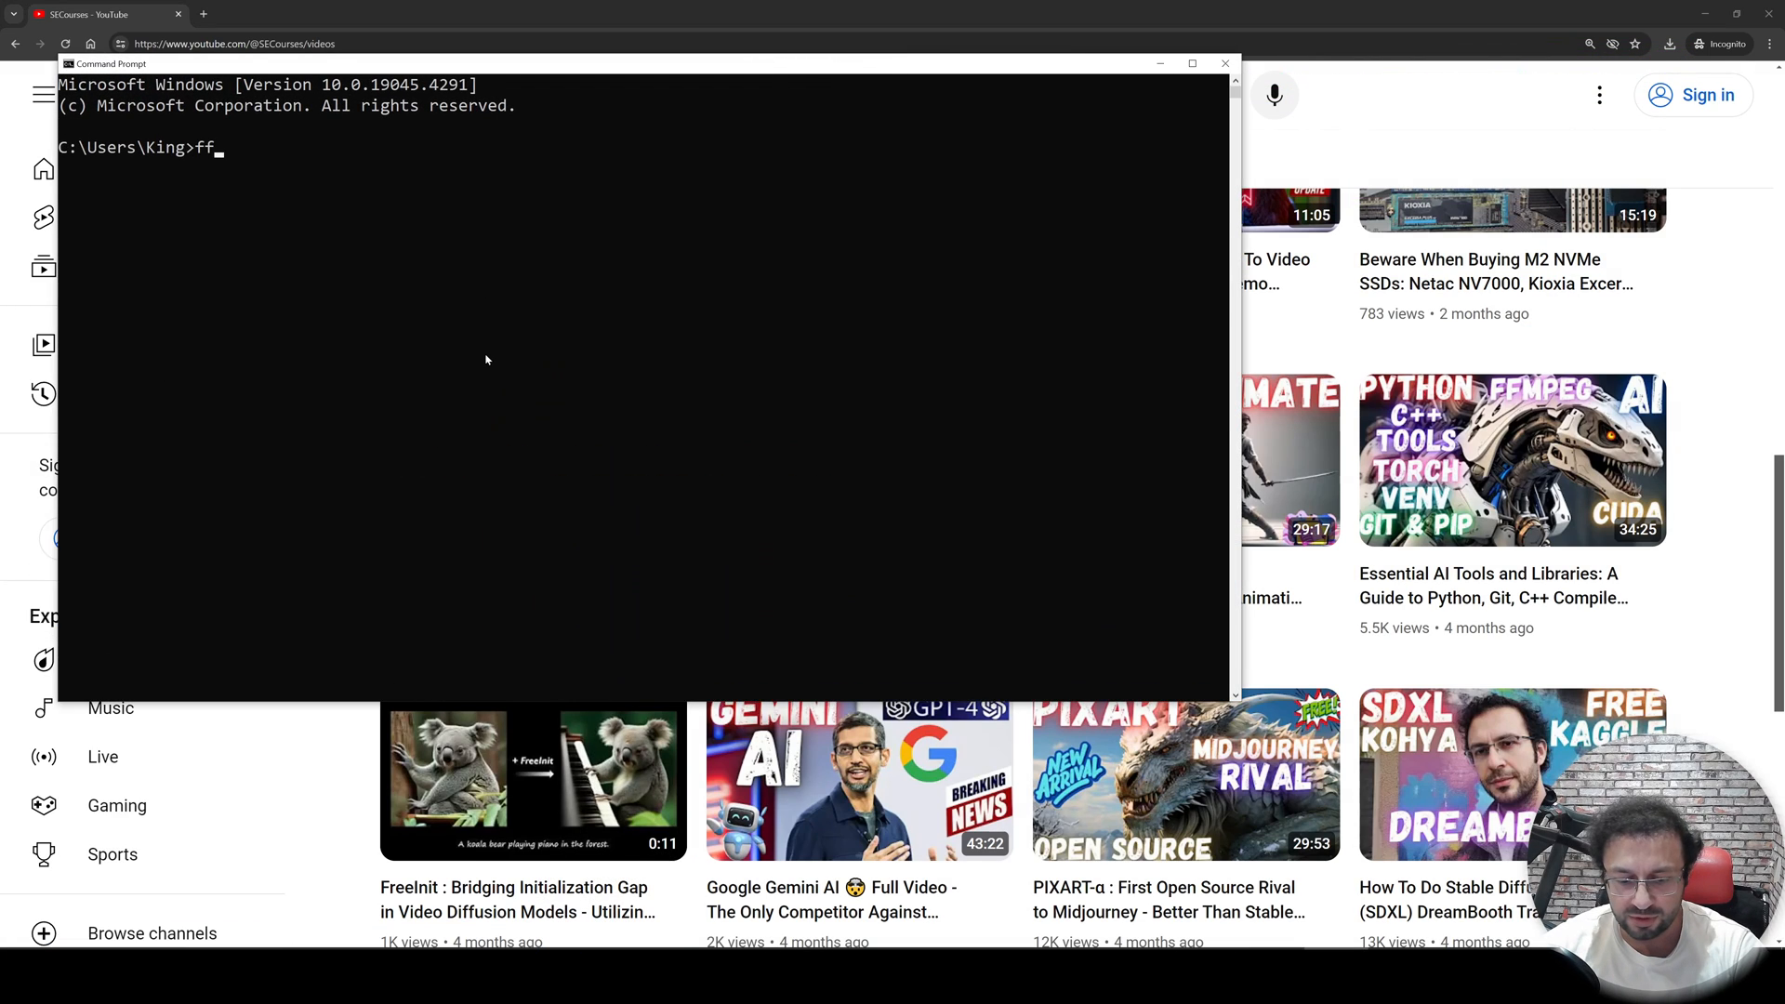
{"action": "type", "text": "ffmpeg"}
{"action": "key", "text": "Return"}
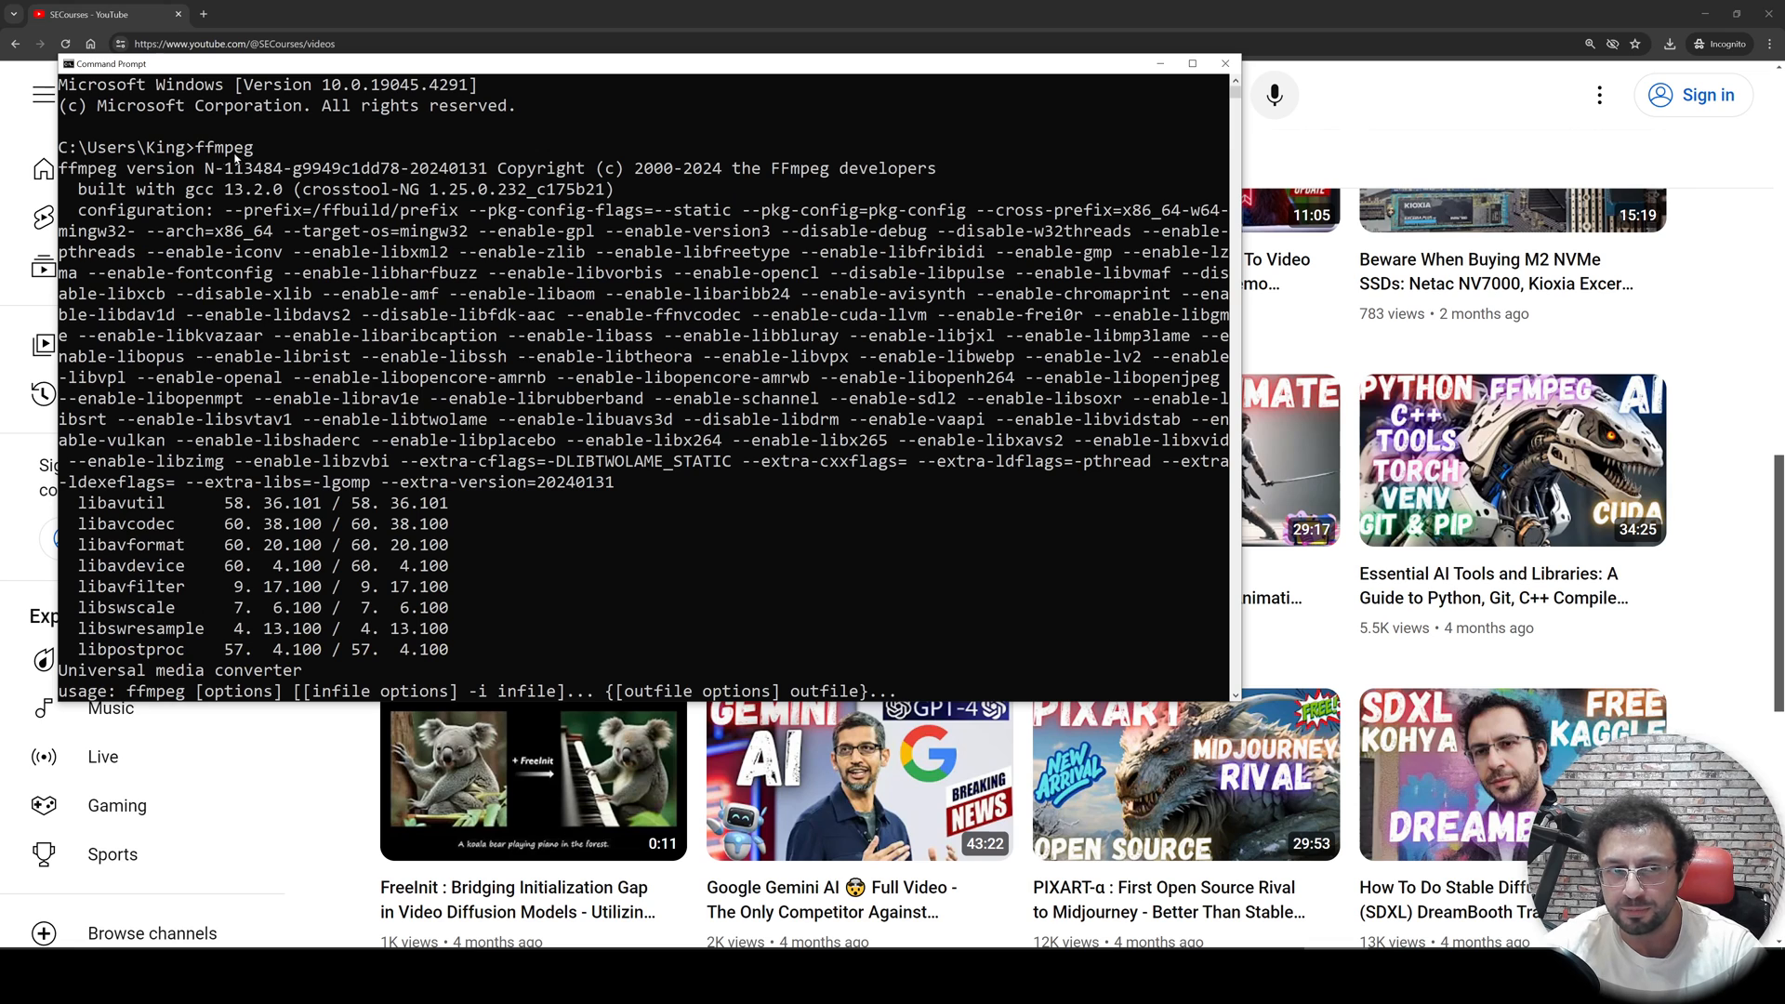
- Run git in the Command Prompt to check that Git is installed, then minimize the console
{"action": "scroll", "coordinate": [595, 474], "scroll_direction": "up", "scroll_amount": 2}
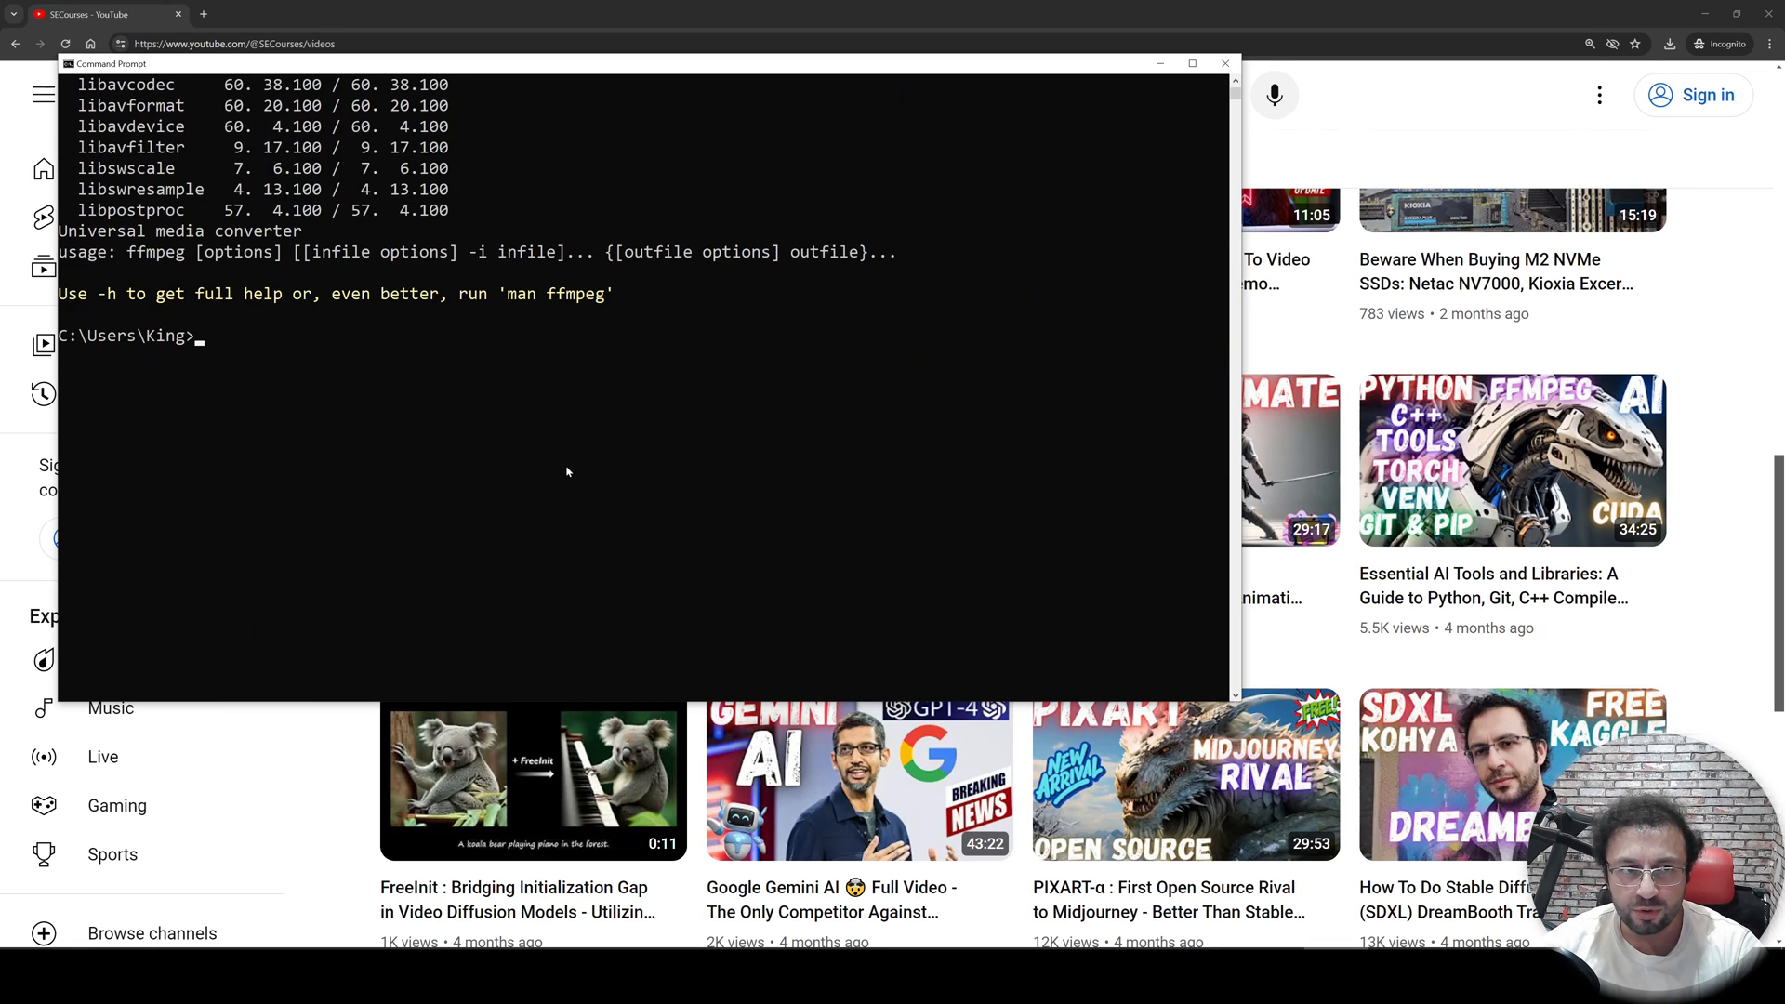
{"action": "scroll", "coordinate": [562, 460], "scroll_direction": "down", "scroll_amount": 2}
{"action": "type", "text": "t"}
{"action": "key", "text": "Return"}
{"action": "scroll", "coordinate": [558, 453], "scroll_direction": "up", "scroll_amount": 9}
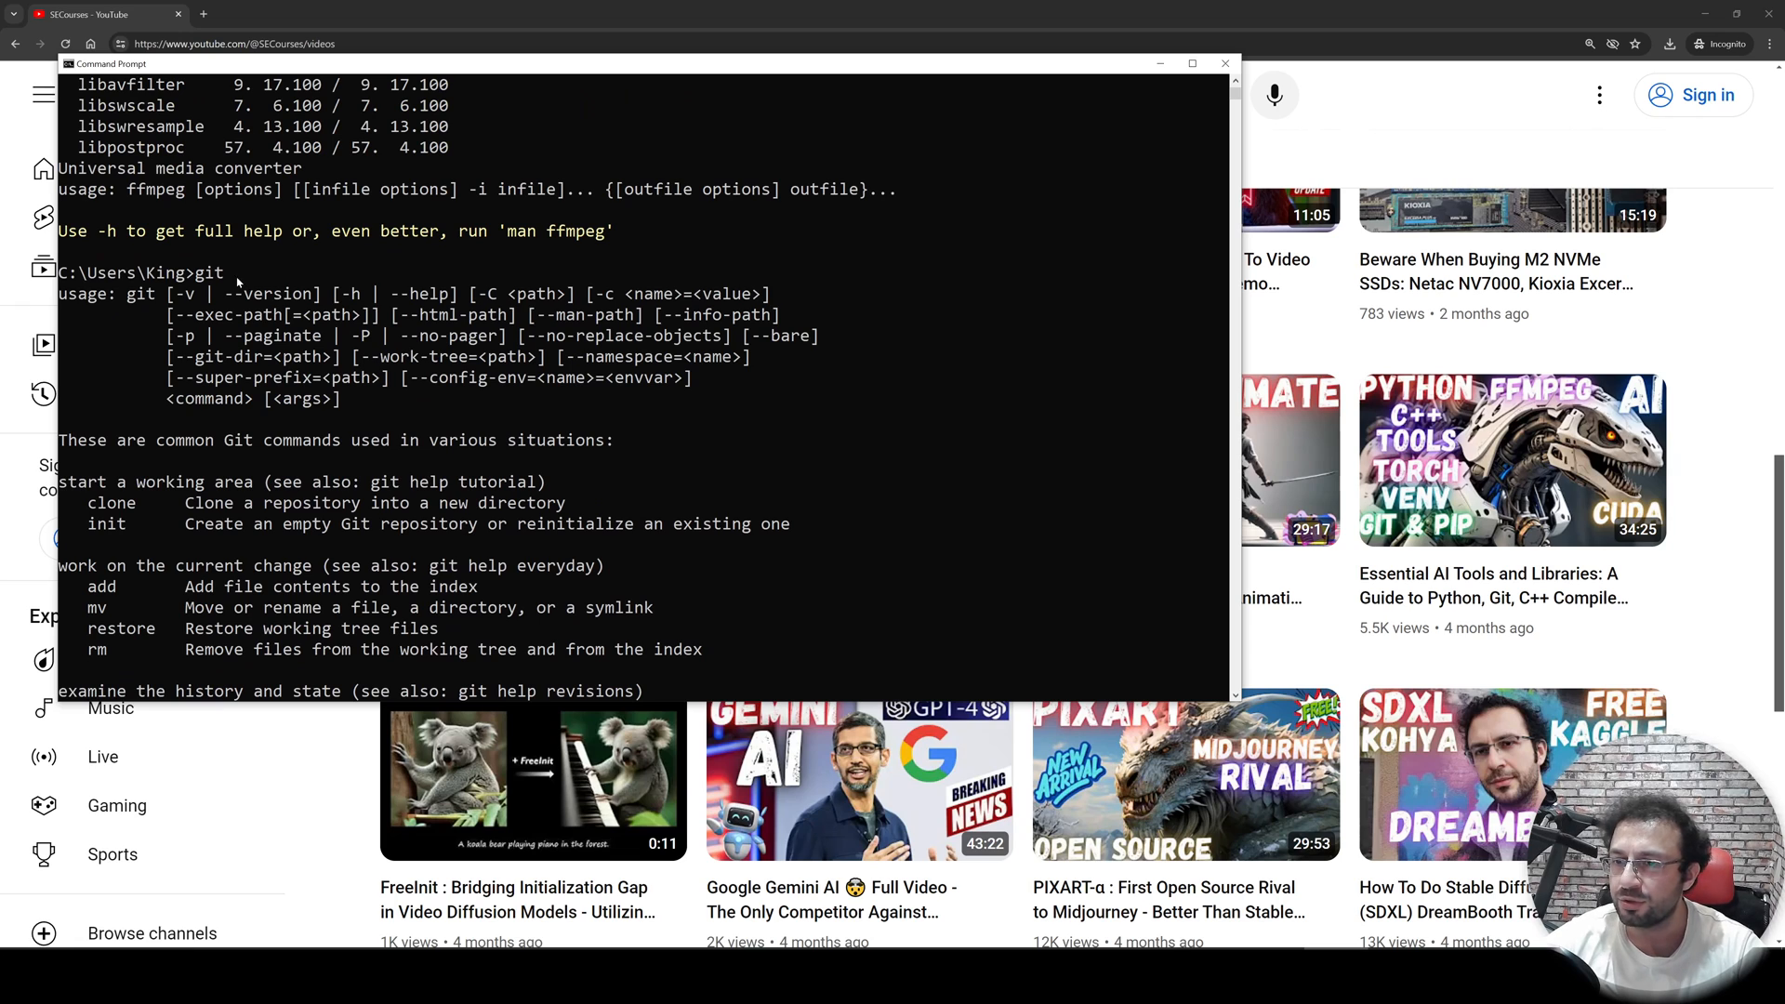
{"action": "left_click", "coordinate": [1157, 65]}
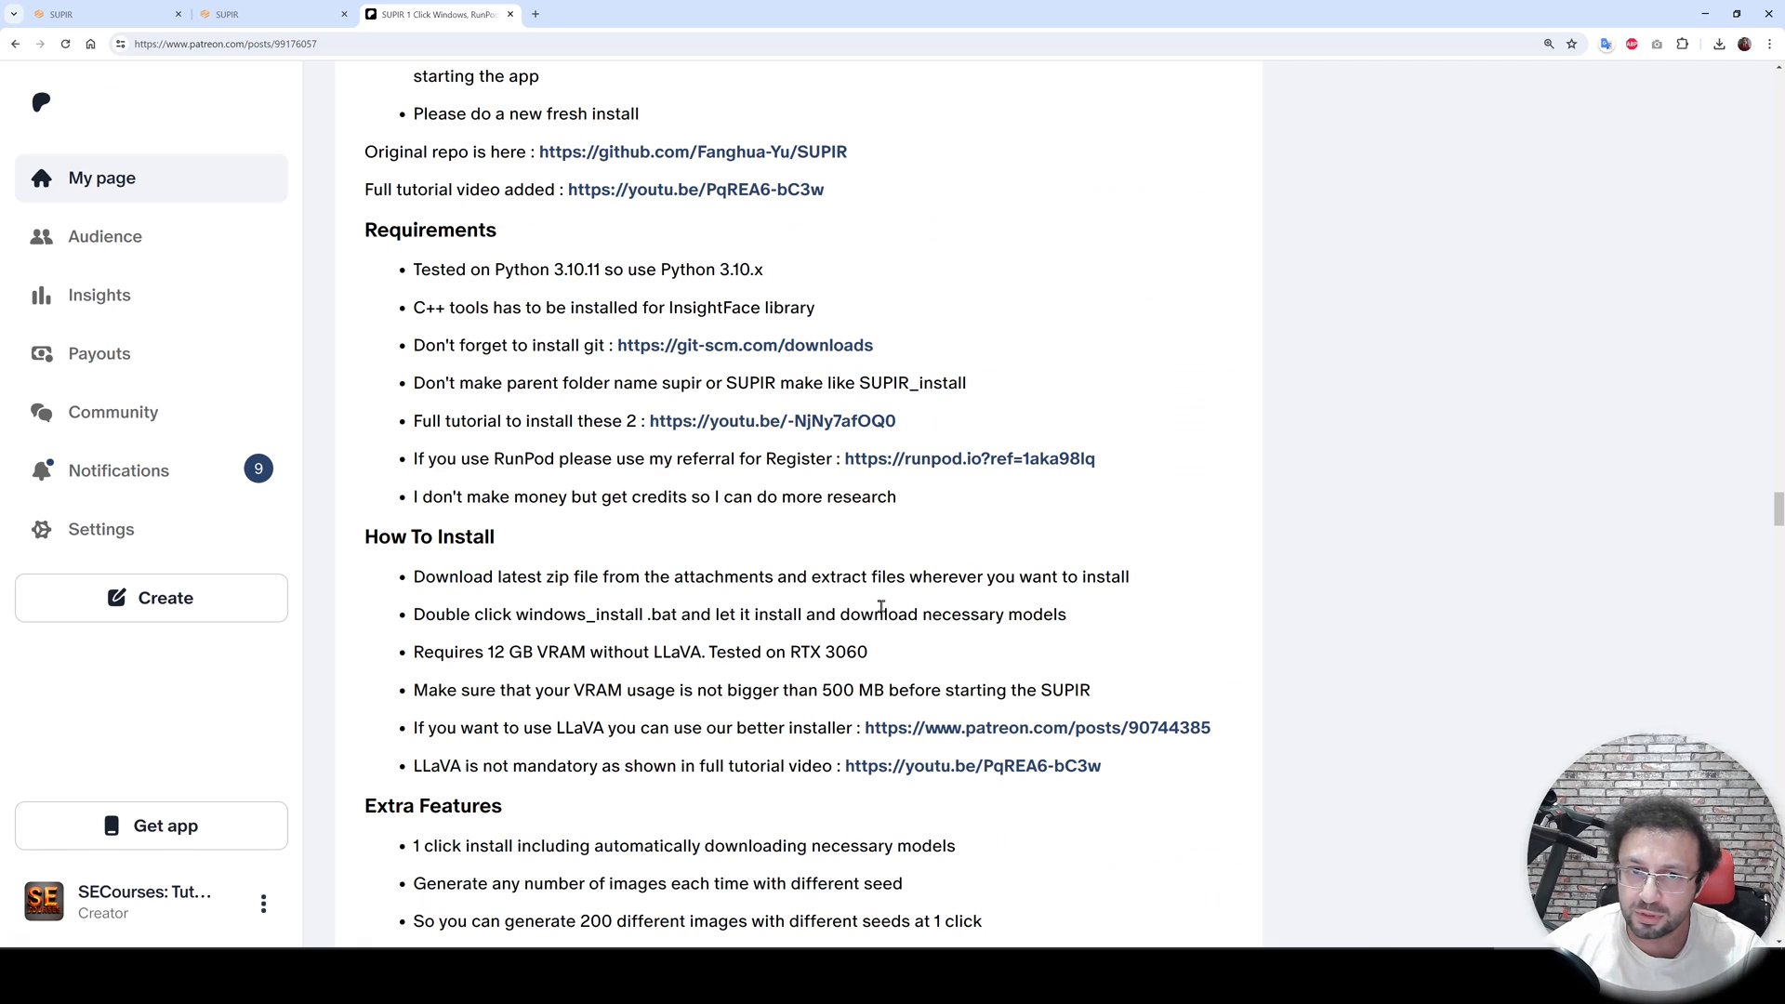
- Highlight the Python 3.10.x requirement in the post and locate the attachments list
{"action": "left_click_drag", "start_coordinate": [764, 270], "coordinate": [532, 268]}
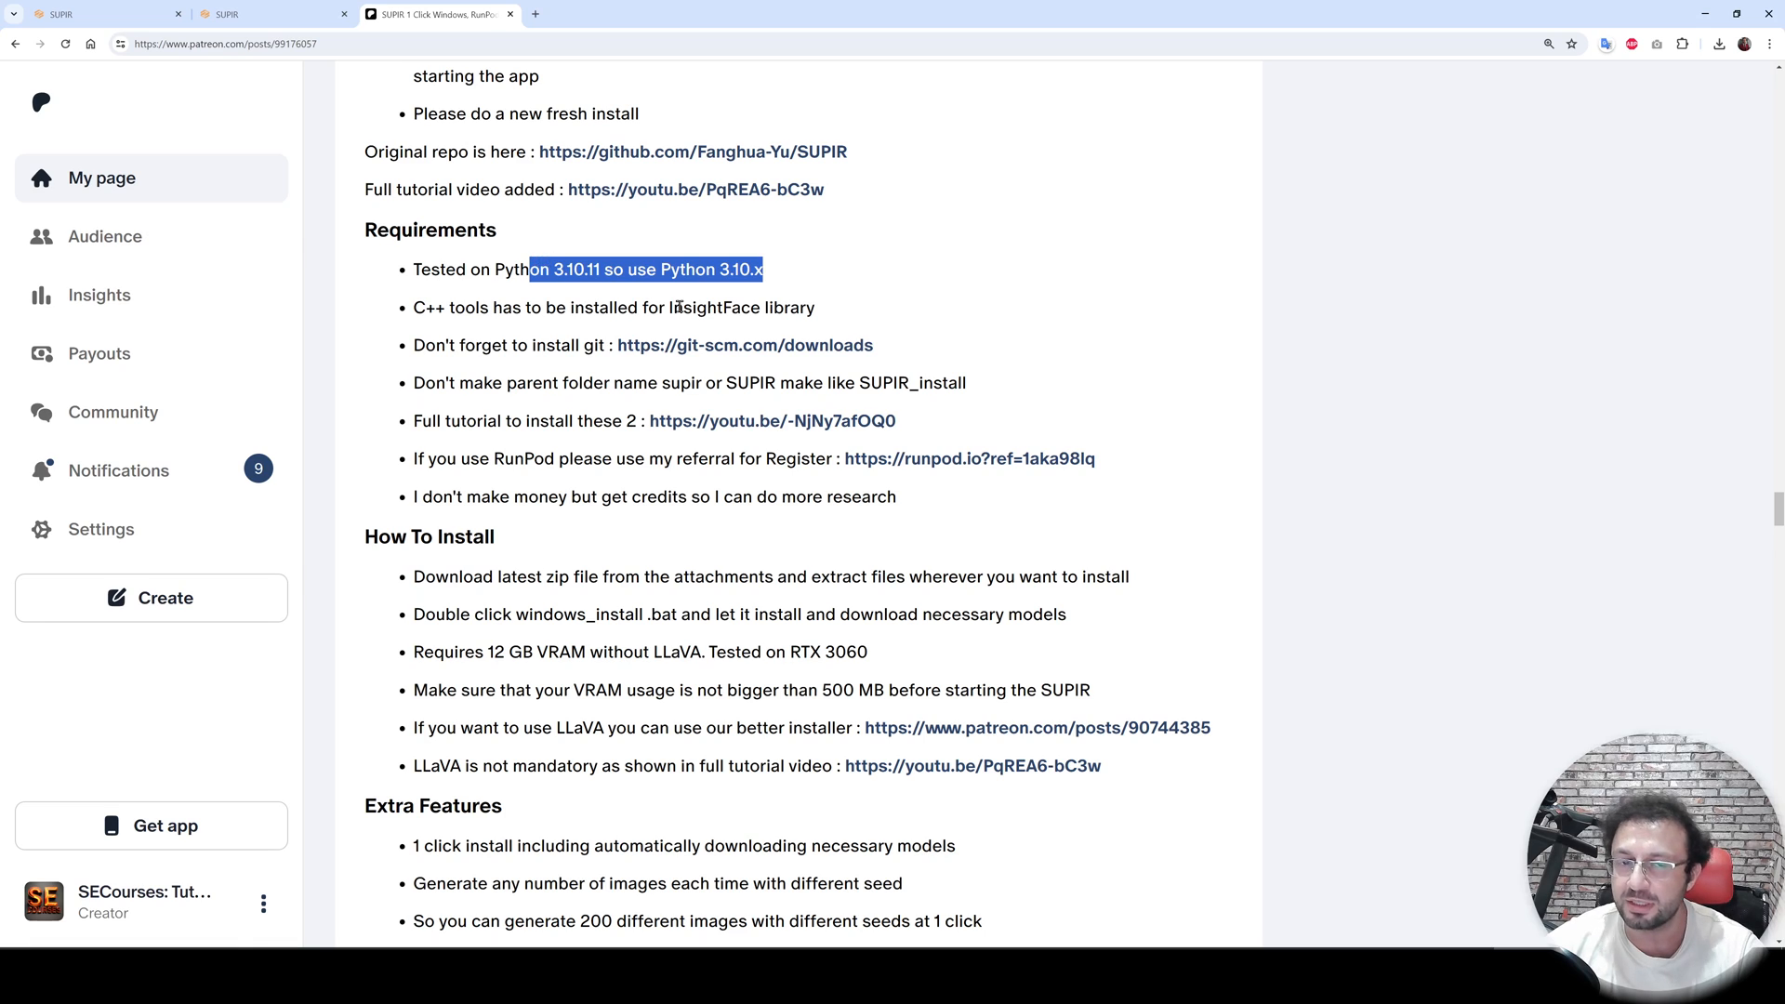
{"action": "left_click", "coordinate": [871, 244]}
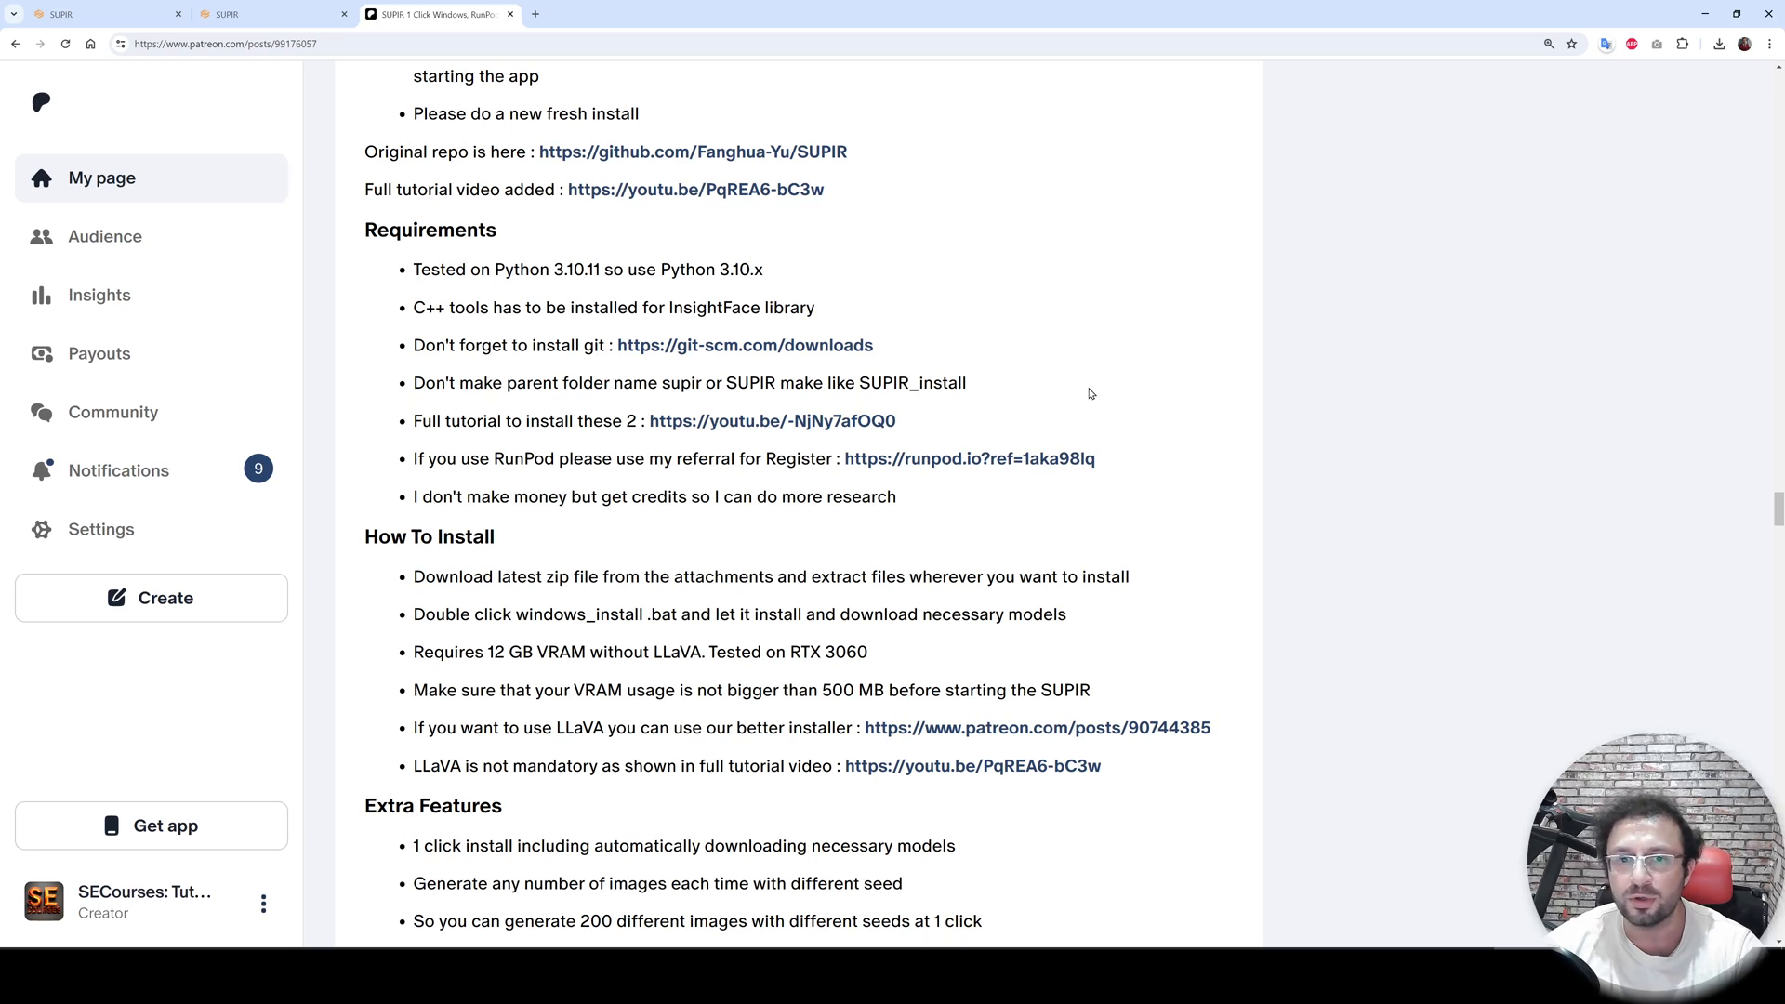
{"action": "scroll", "coordinate": [1093, 395], "scroll_direction": "down", "scroll_amount": 20}
{"action": "left_click_drag", "start_coordinate": [1777, 838], "coordinate": [1769, 796]}
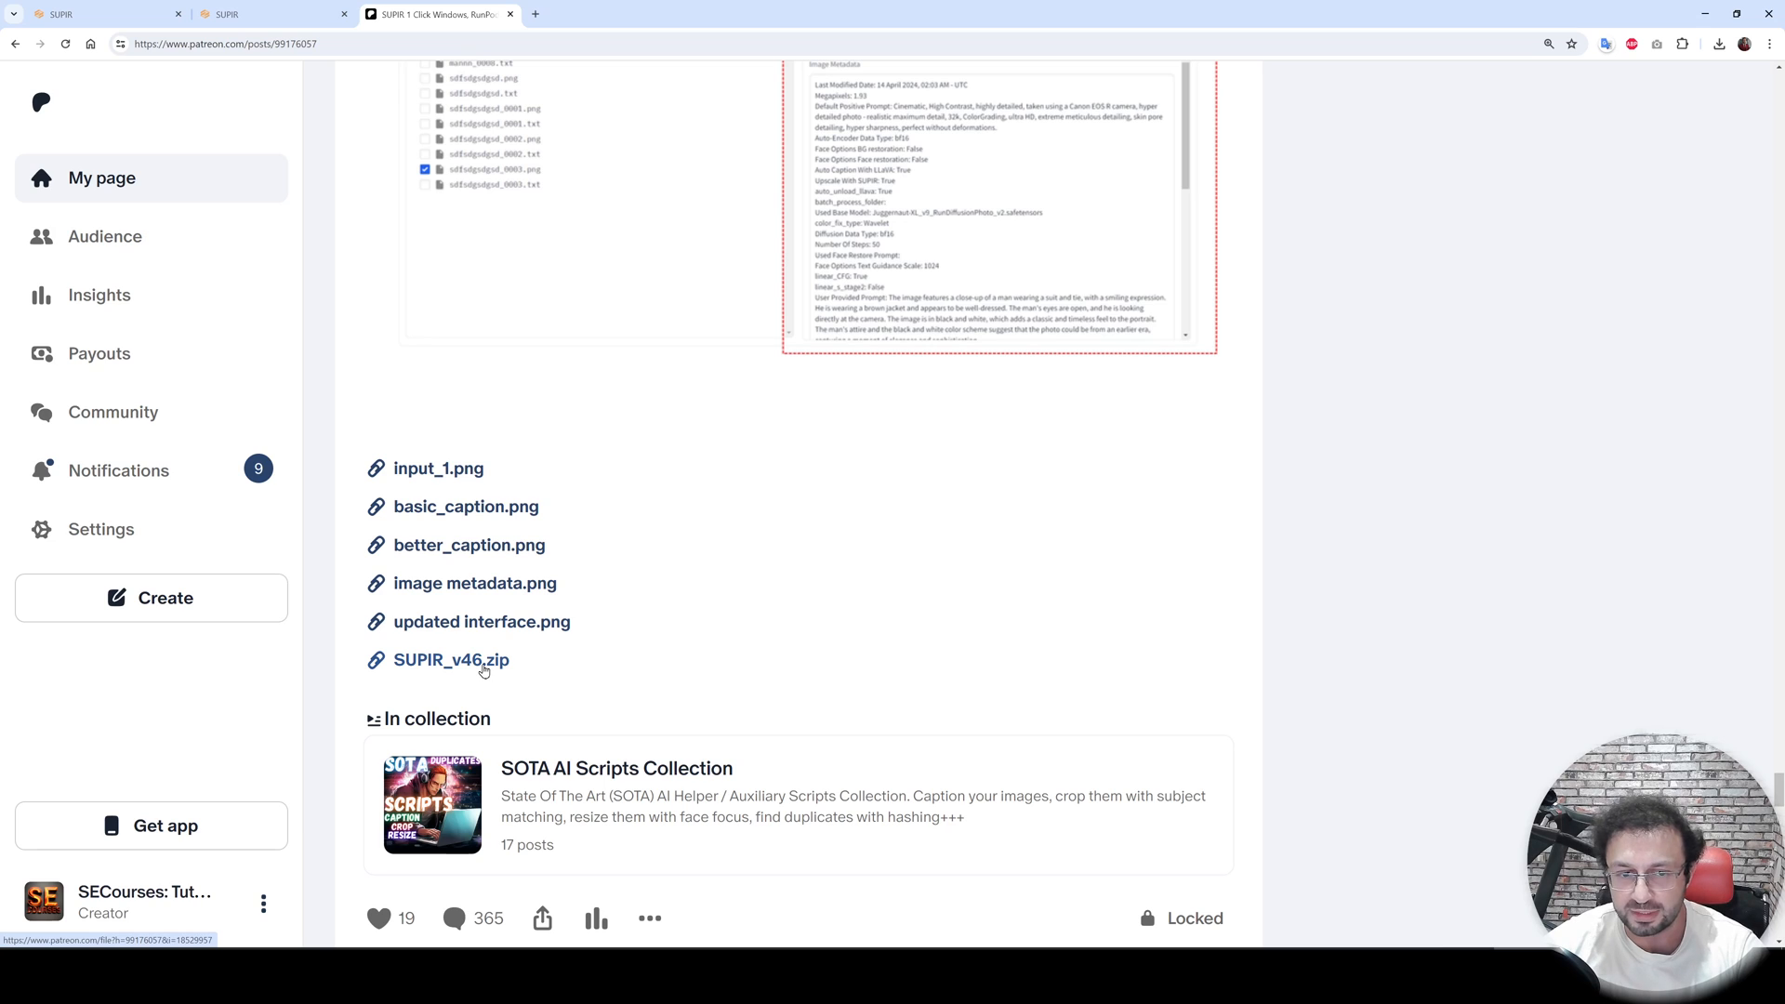
- Download the SUPIR_v46.zip attachment and show it in its downloads folder
{"action": "left_click", "coordinate": [482, 666]}
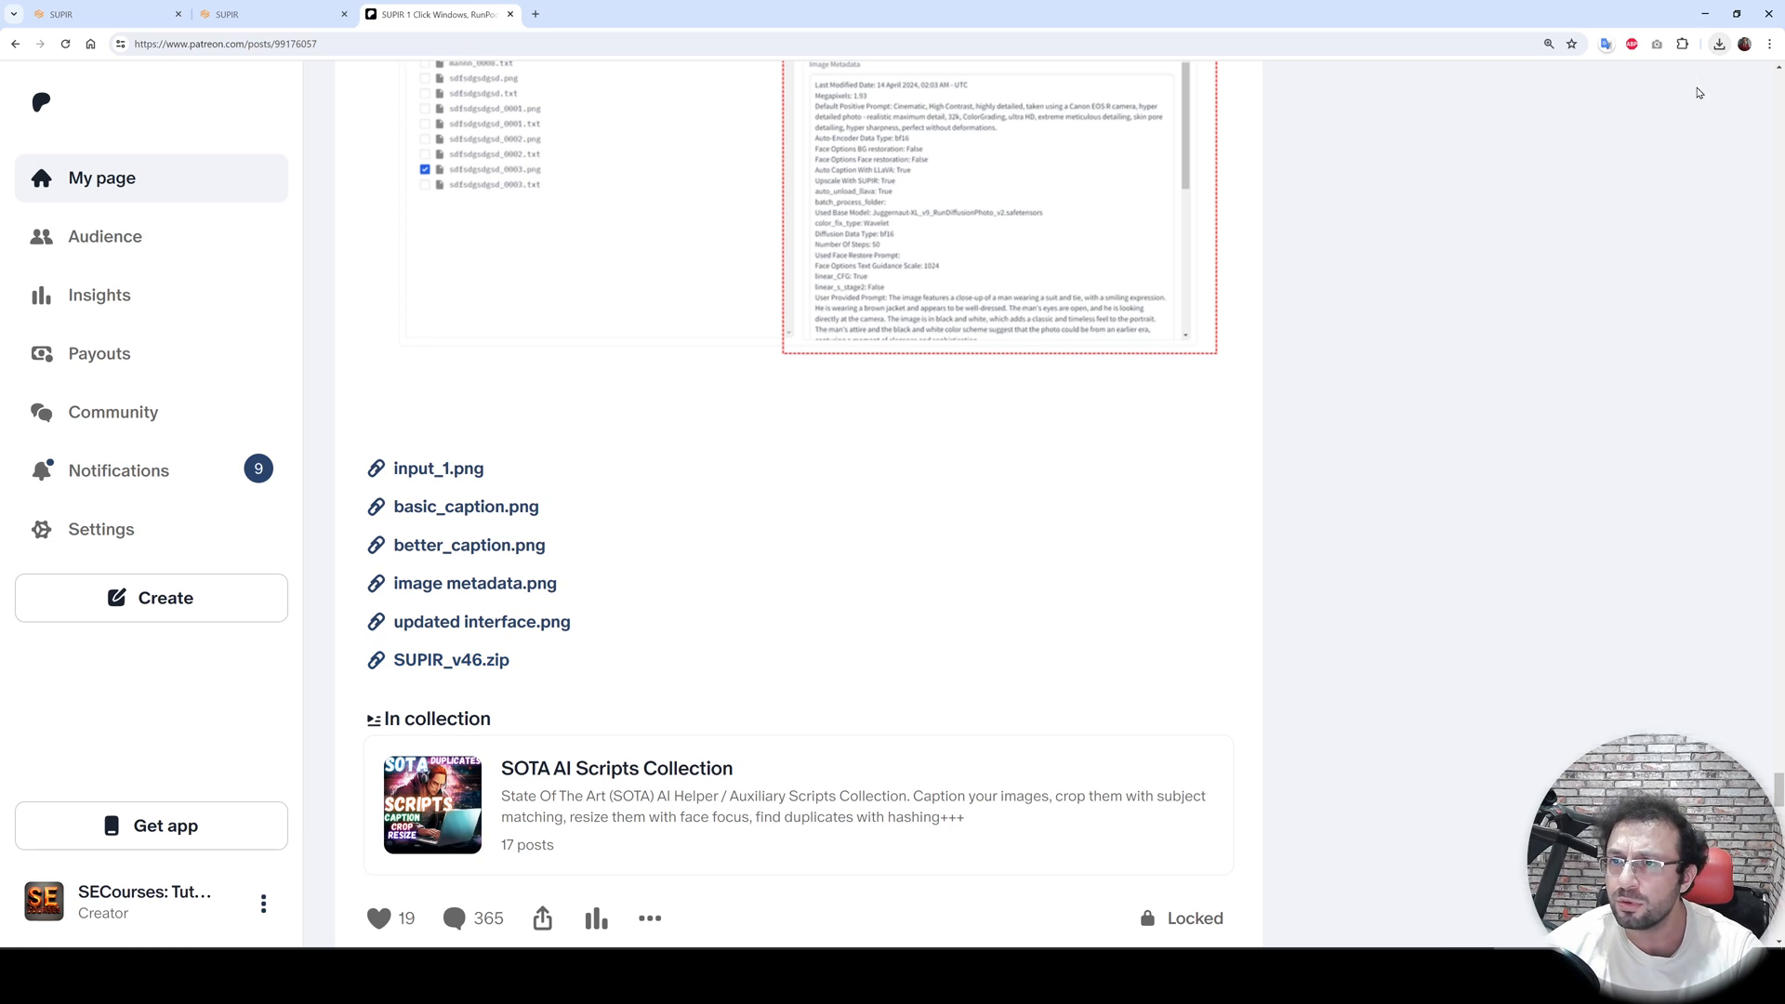
{"action": "left_click", "coordinate": [1719, 44]}
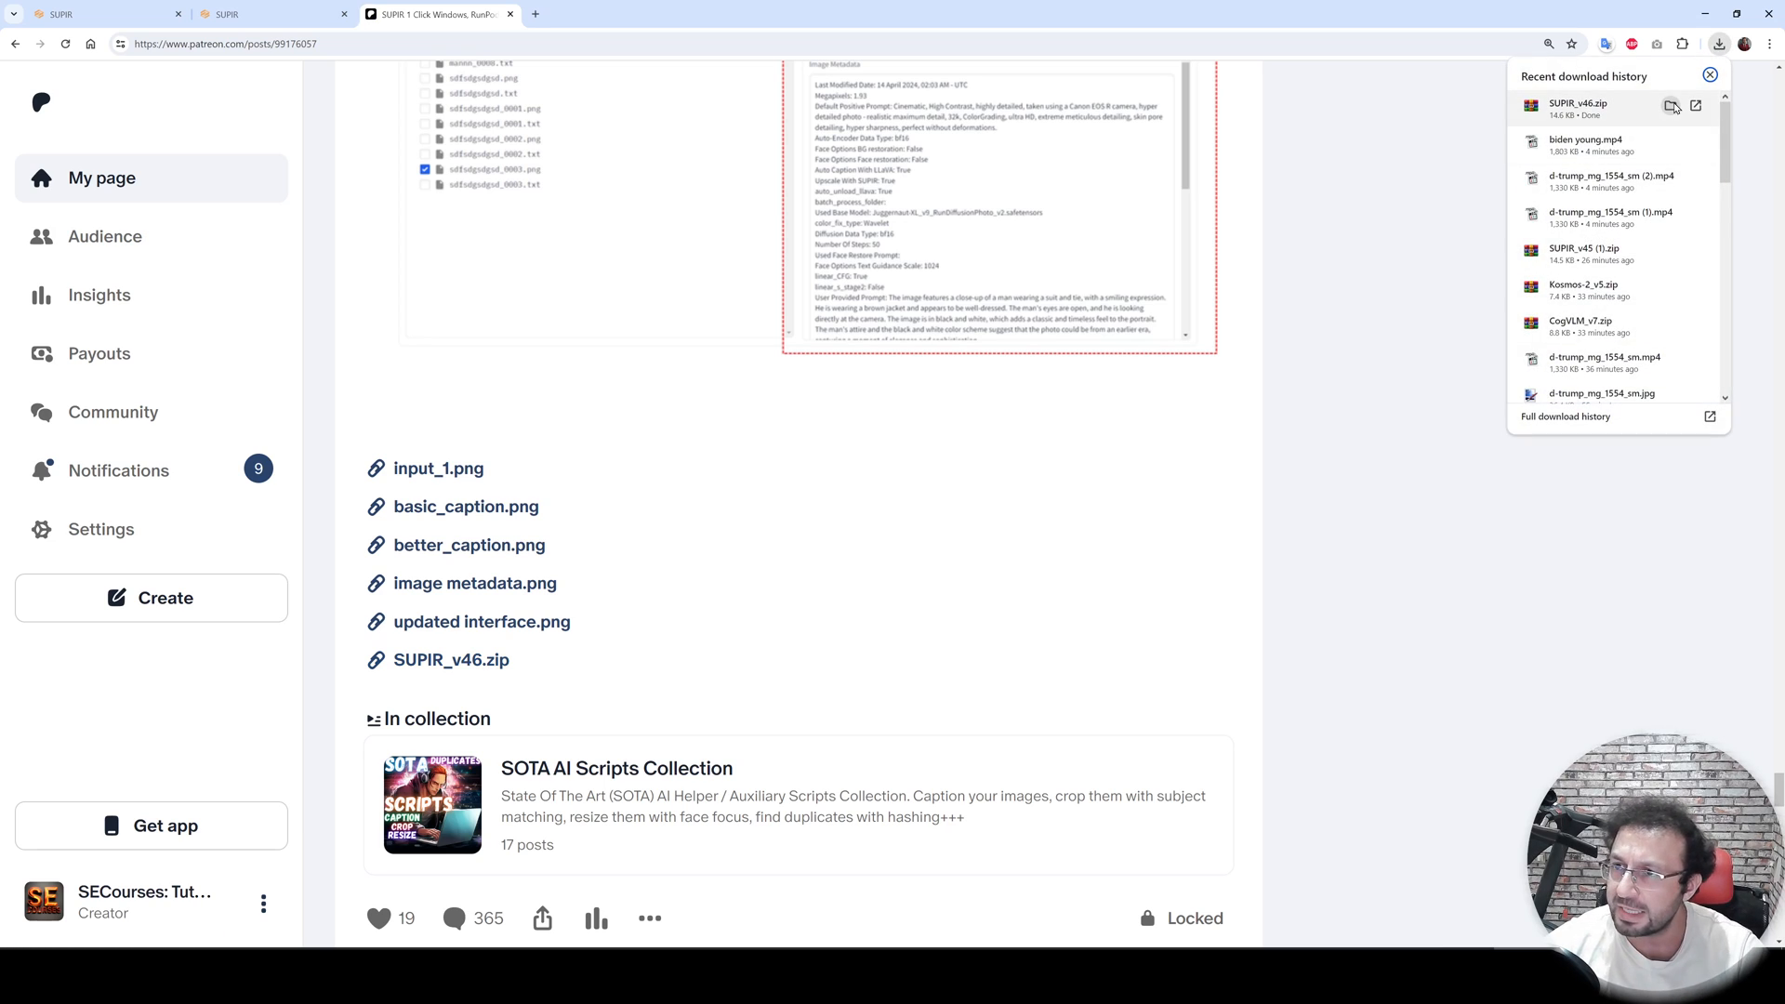
{"action": "left_click", "coordinate": [1672, 107]}
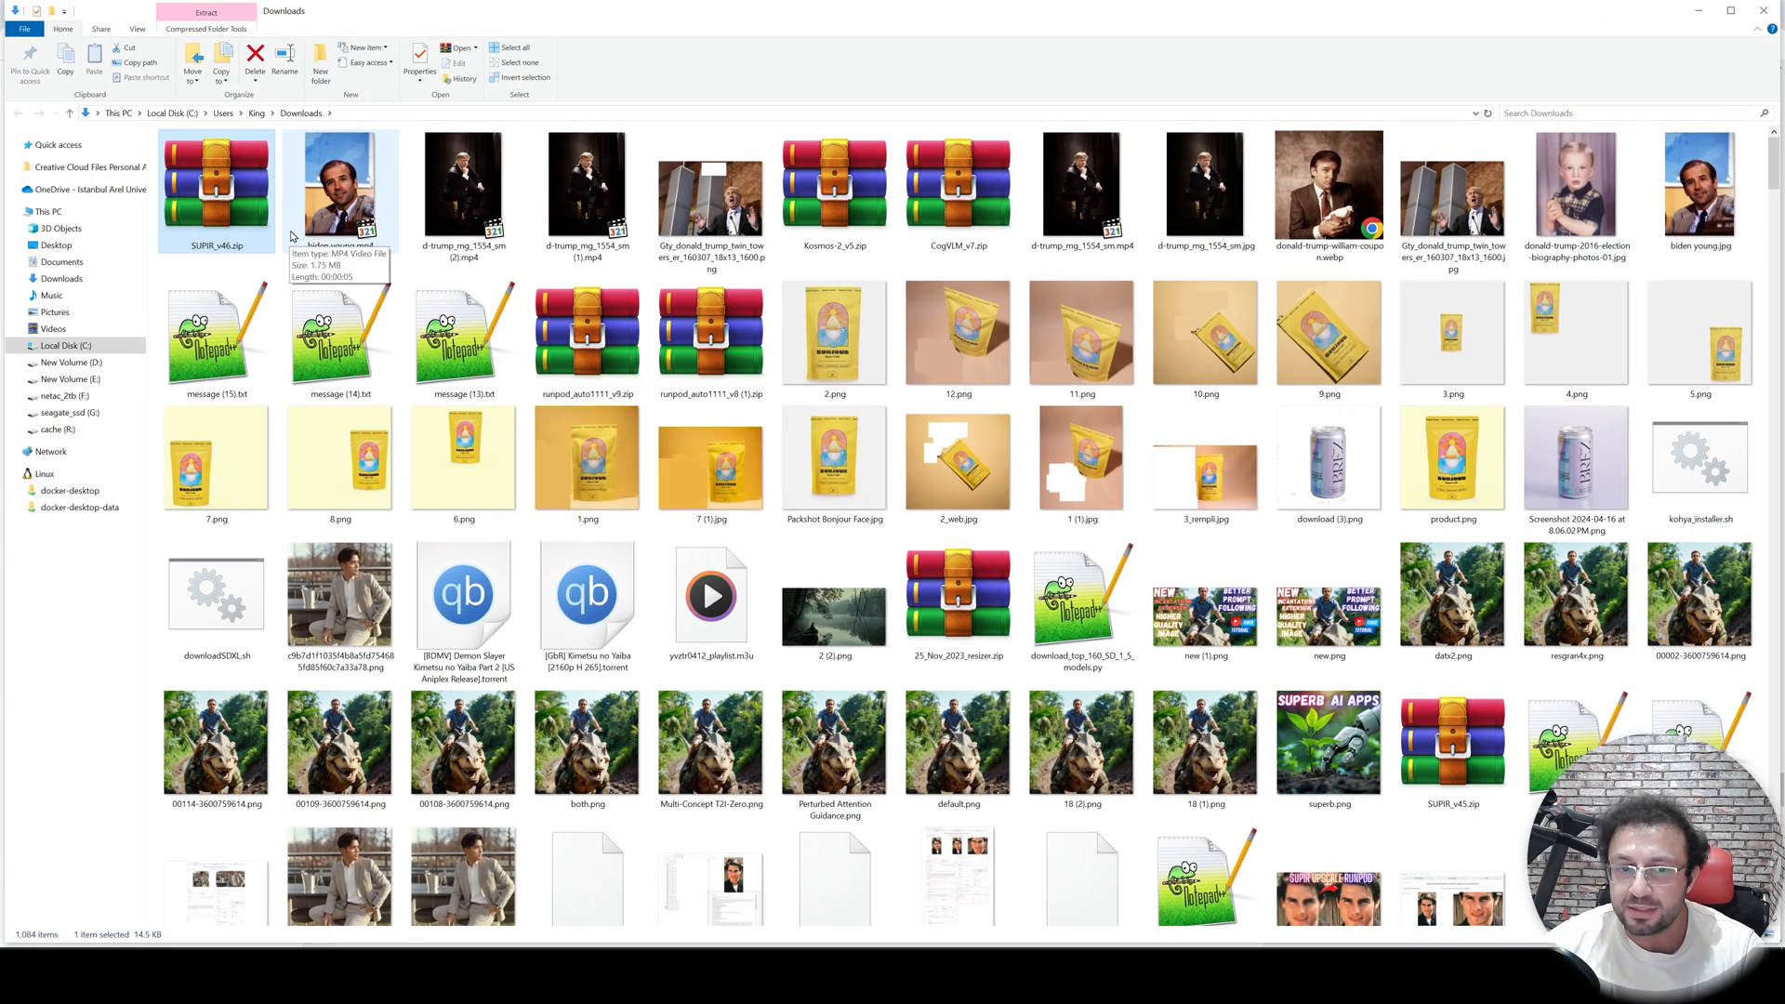
- Move SUPIR_v46.zip to the netac_2tb (F:) drive, replacing the existing file there
{"action": "right_click", "coordinate": [202, 205]}
{"action": "left_click", "coordinate": [229, 501]}
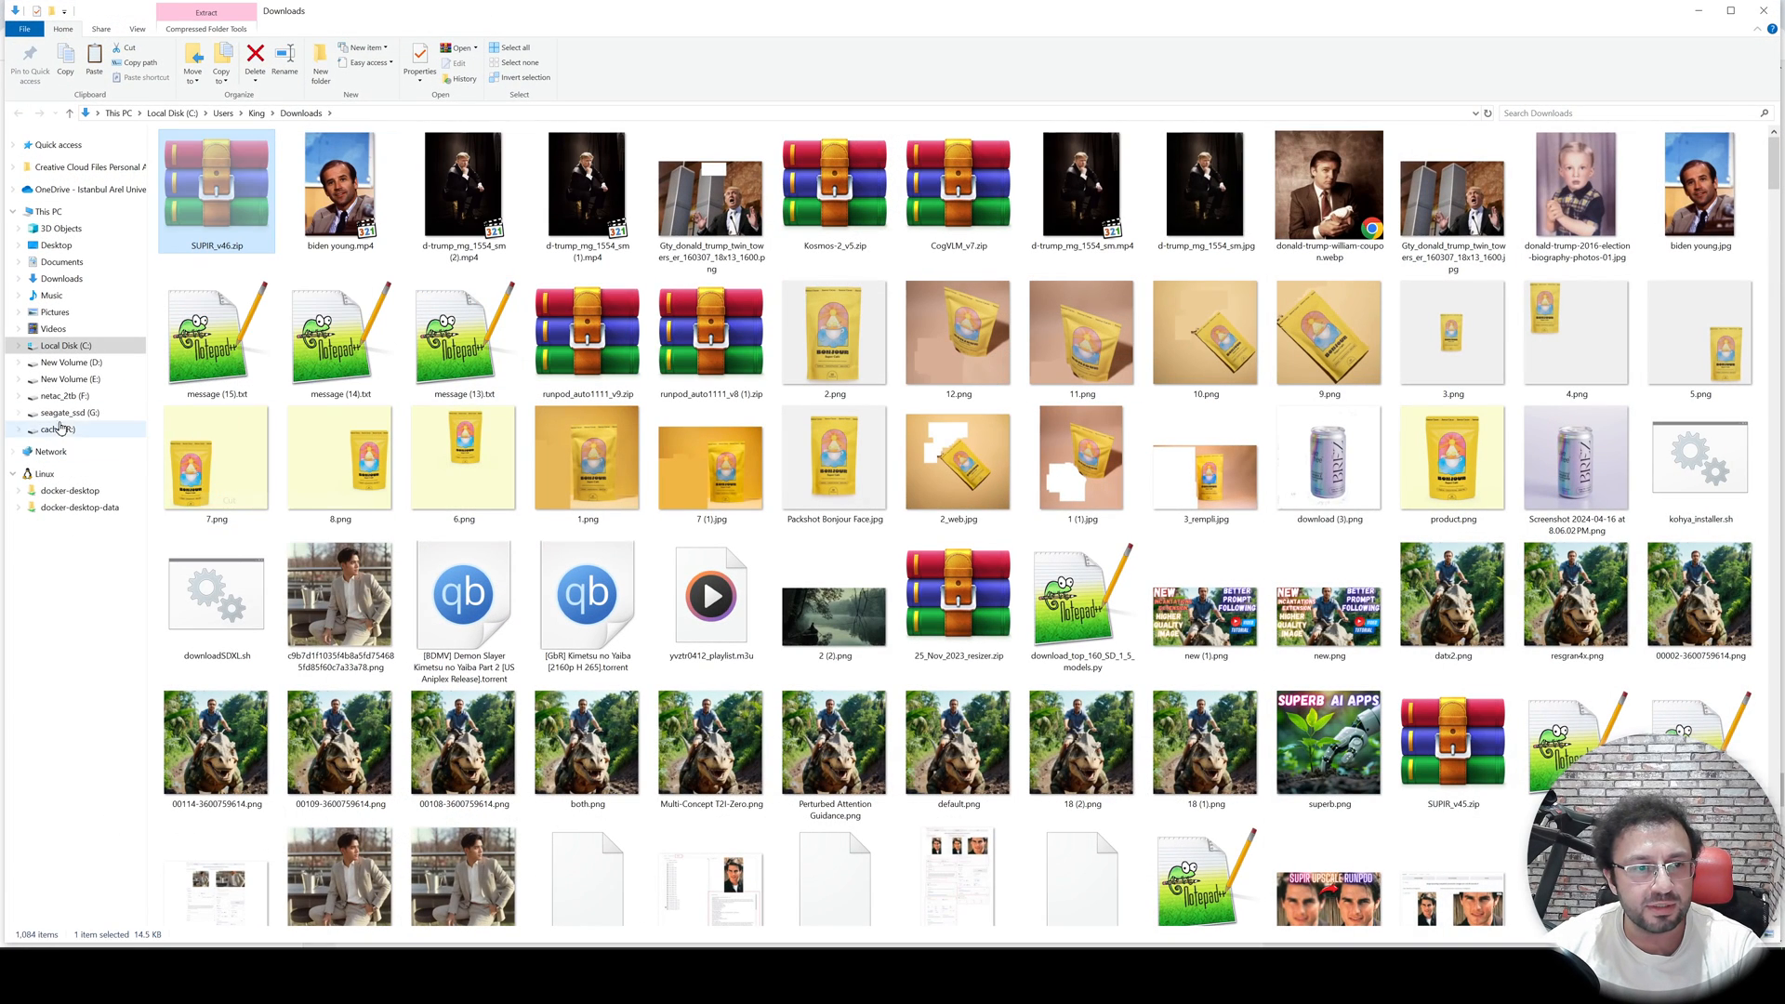
{"action": "left_click", "coordinate": [64, 396]}
{"action": "key", "text": "ctrl+v"}
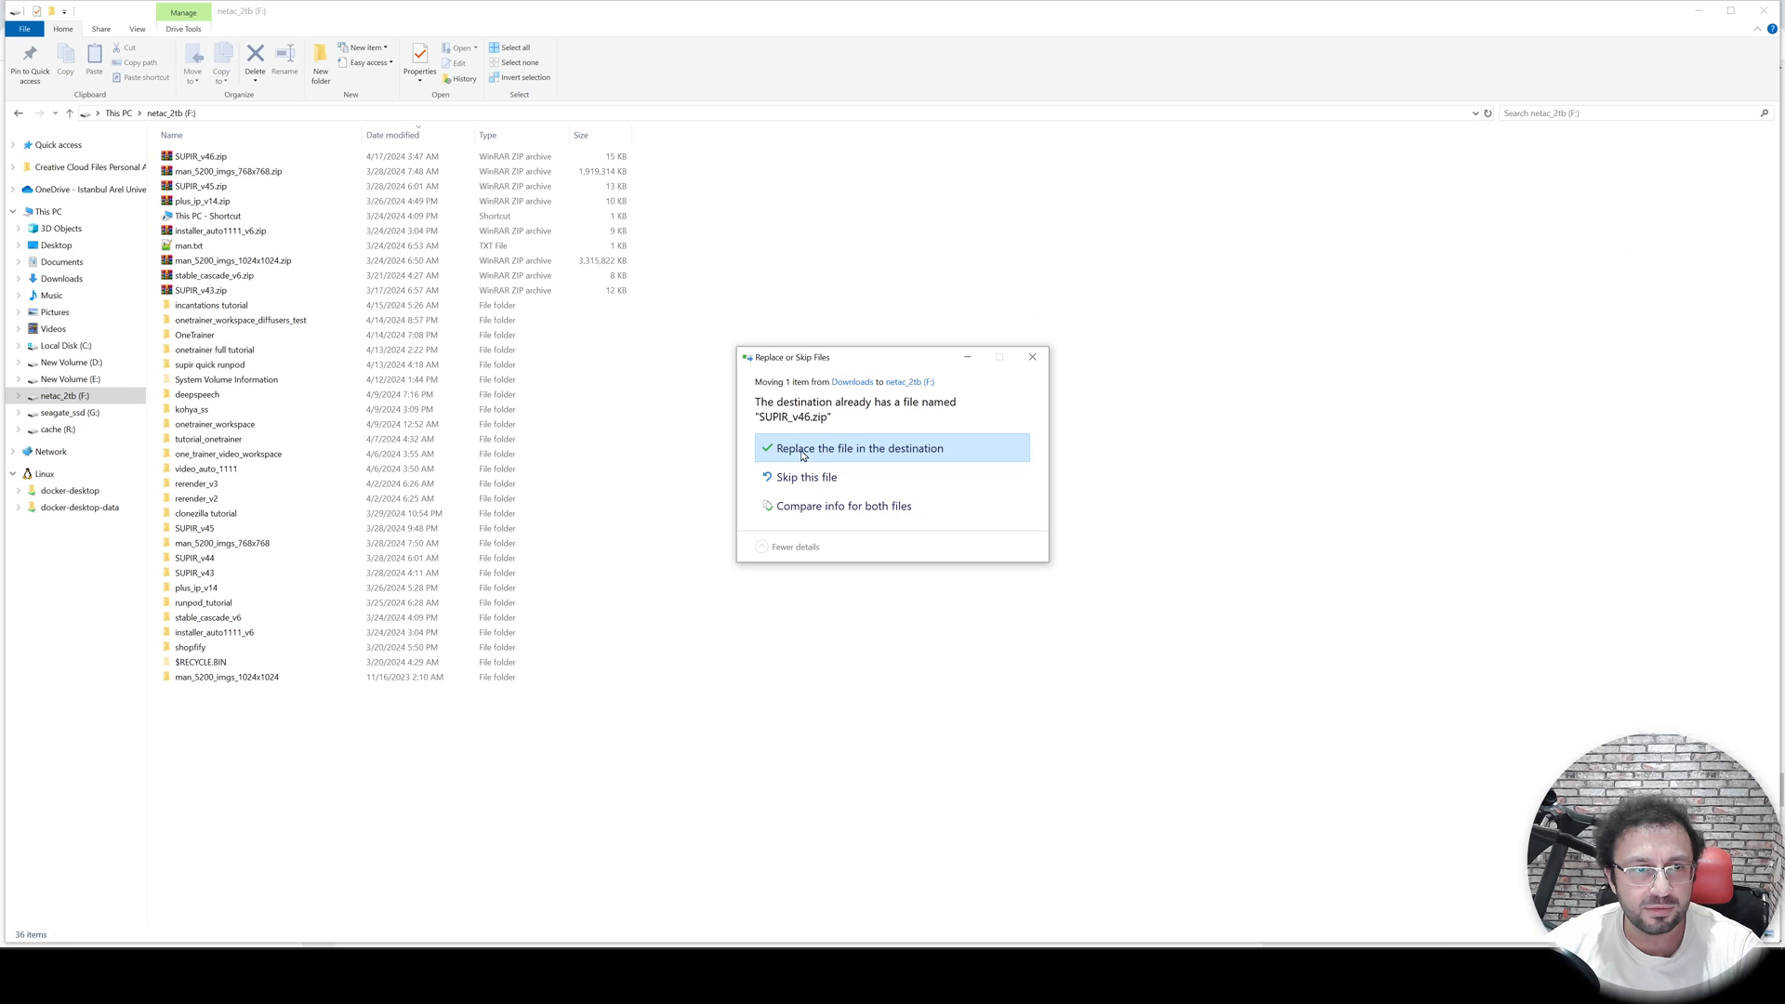
{"action": "left_click", "coordinate": [911, 462]}
- Extract SUPIR_v46.zip into a SUPIR_v46 folder and run Windows_Install.bat from it
{"action": "right_click", "coordinate": [209, 691]}
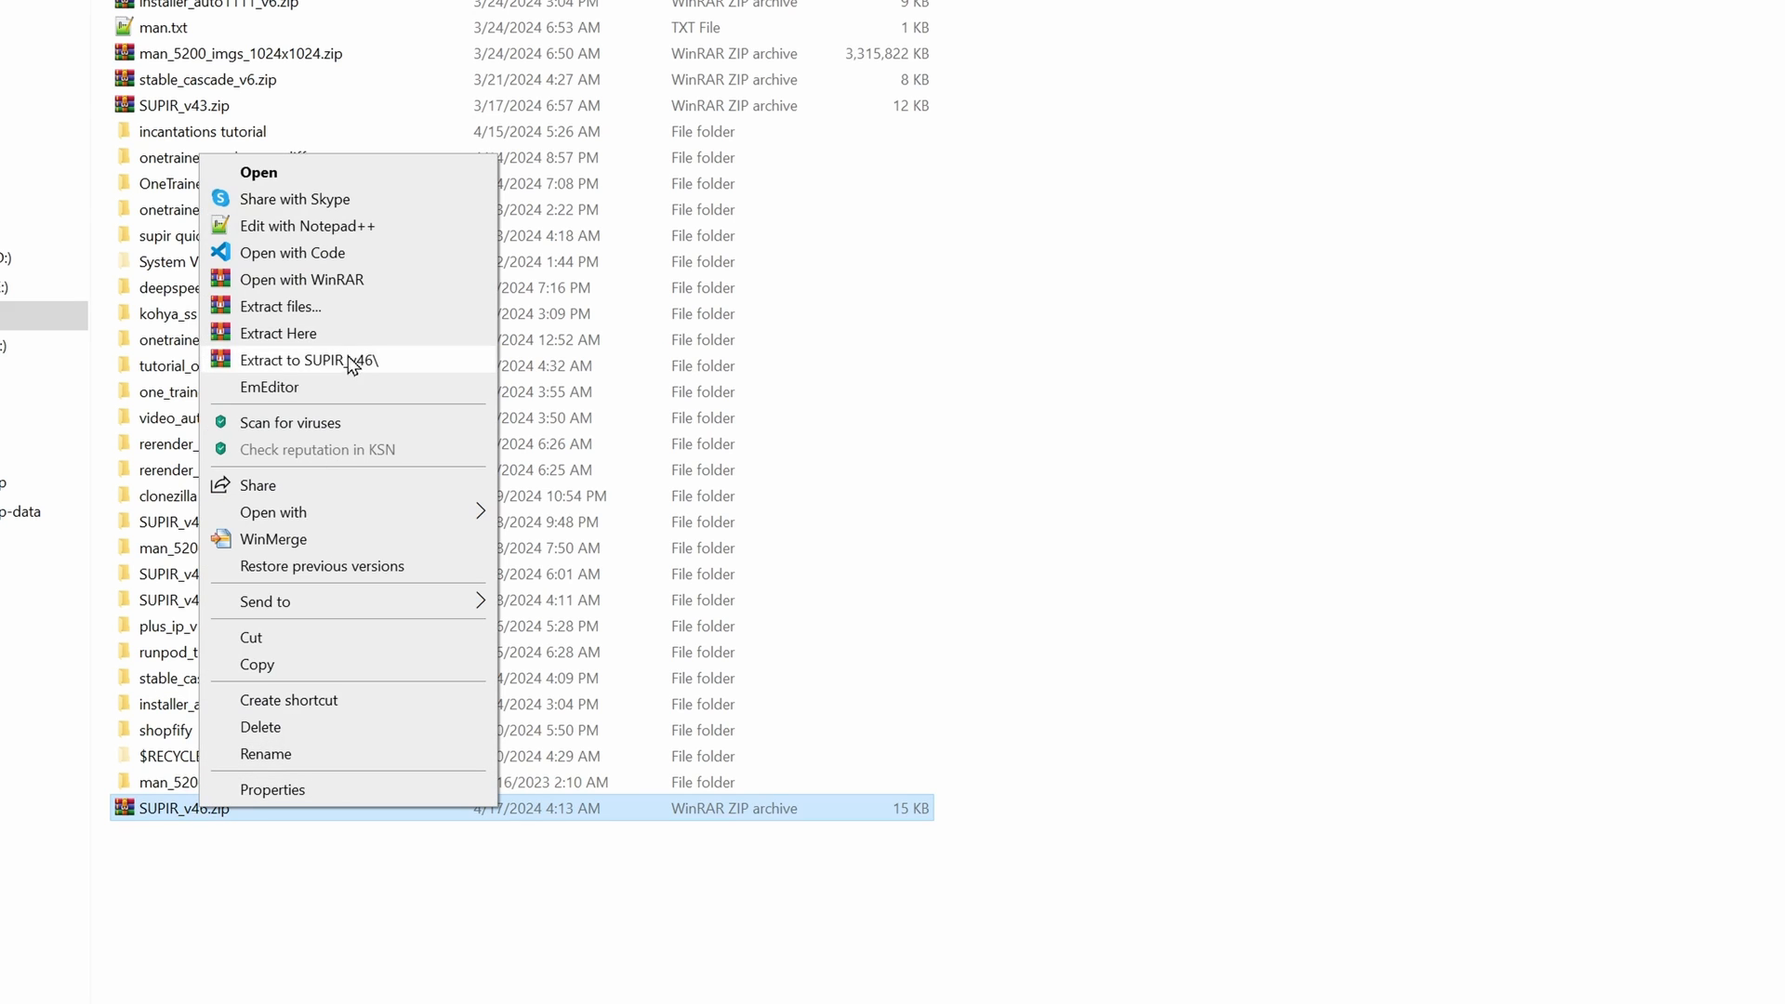
{"action": "left_click", "coordinate": [351, 364]}
{"action": "double_click", "coordinate": [265, 835]}
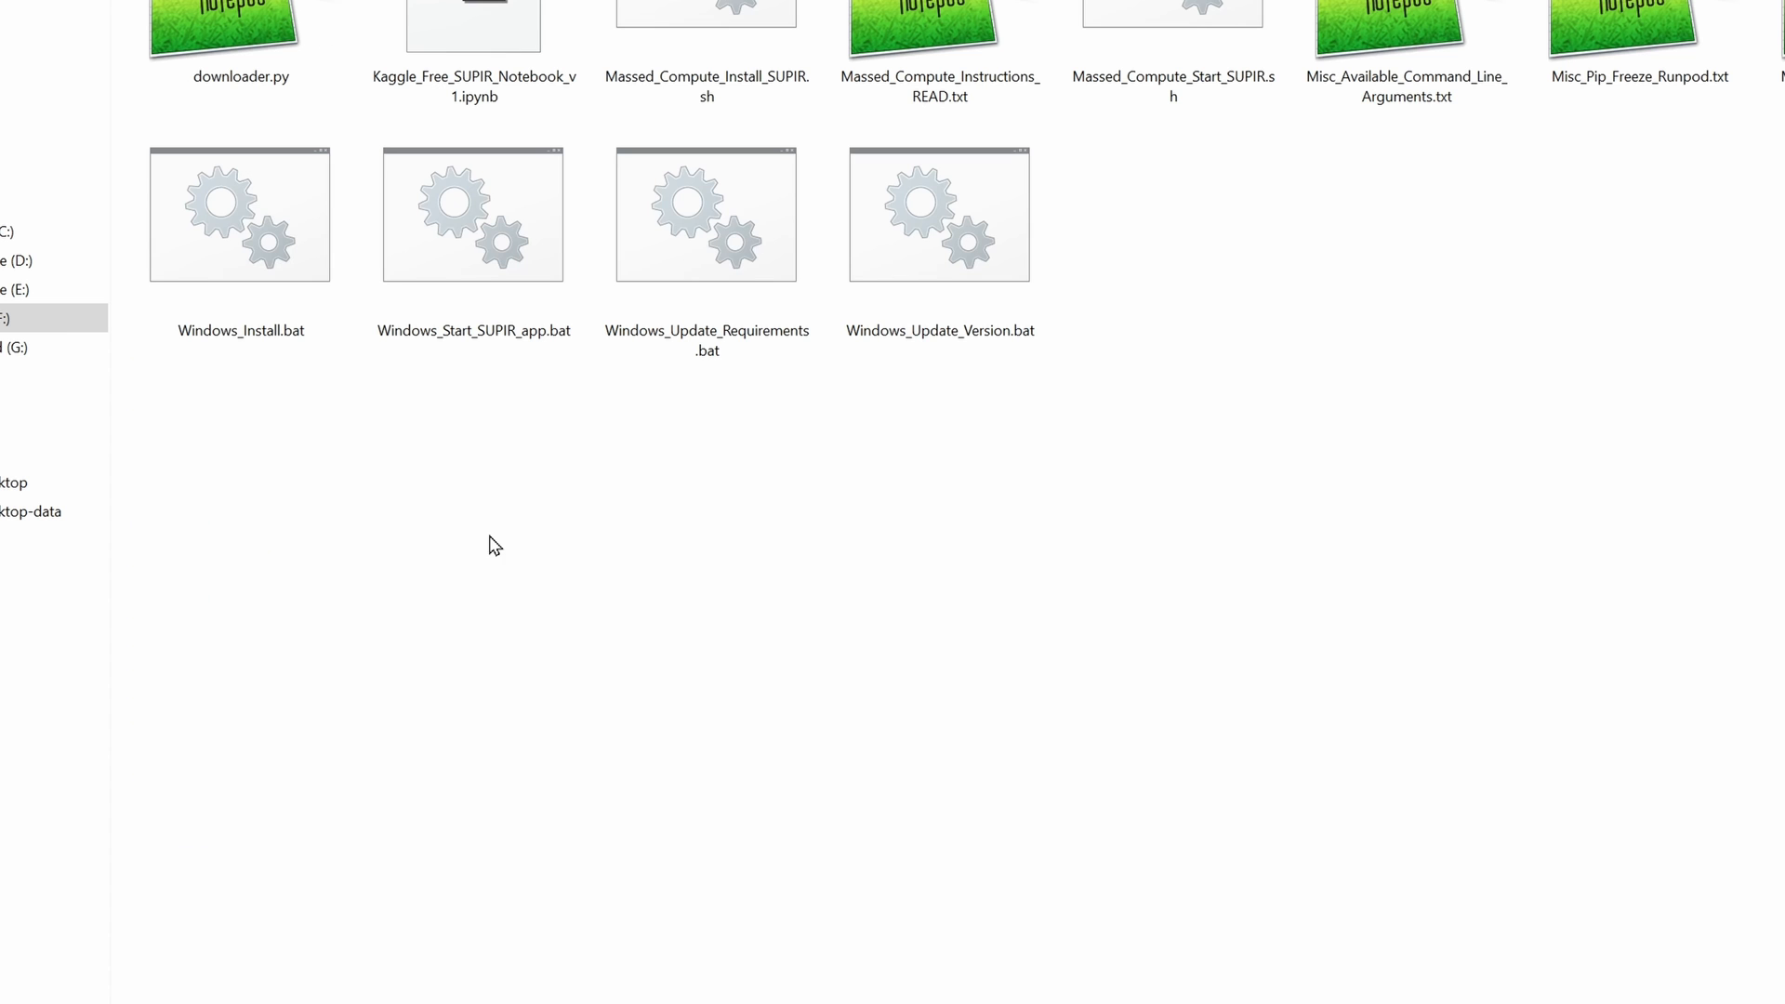
{"action": "left_click", "coordinate": [240, 229]}
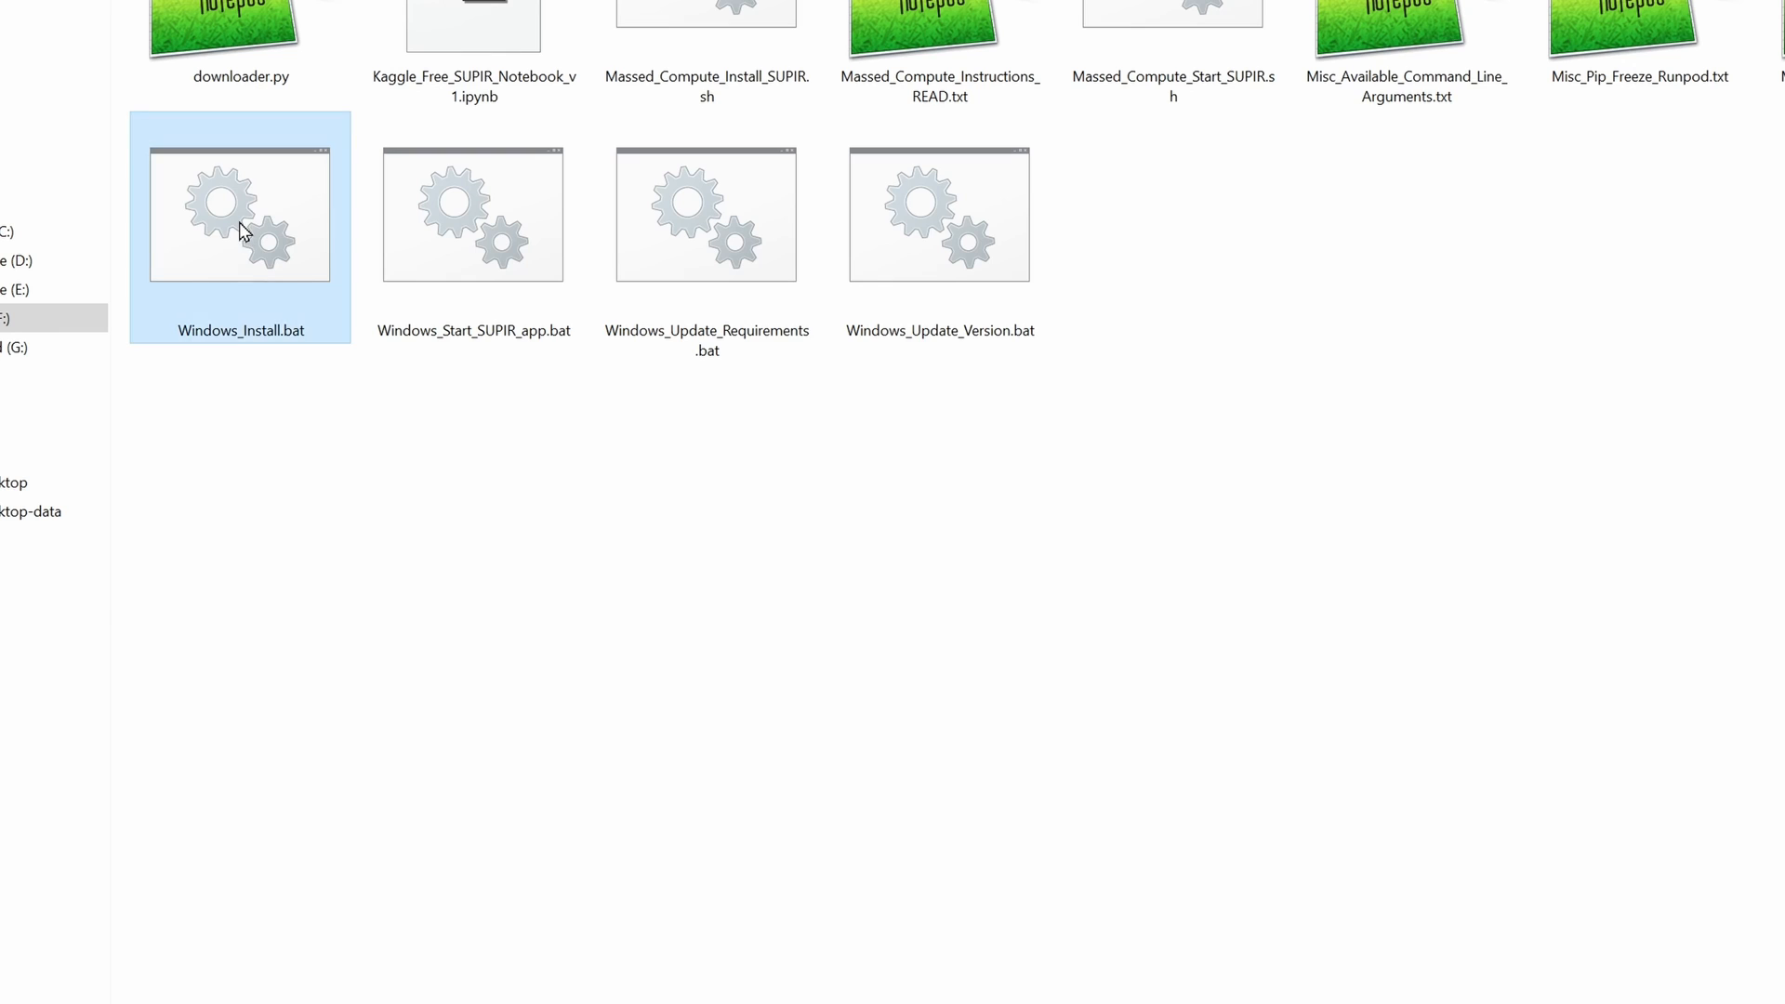
{"action": "double_click", "coordinate": [240, 228]}
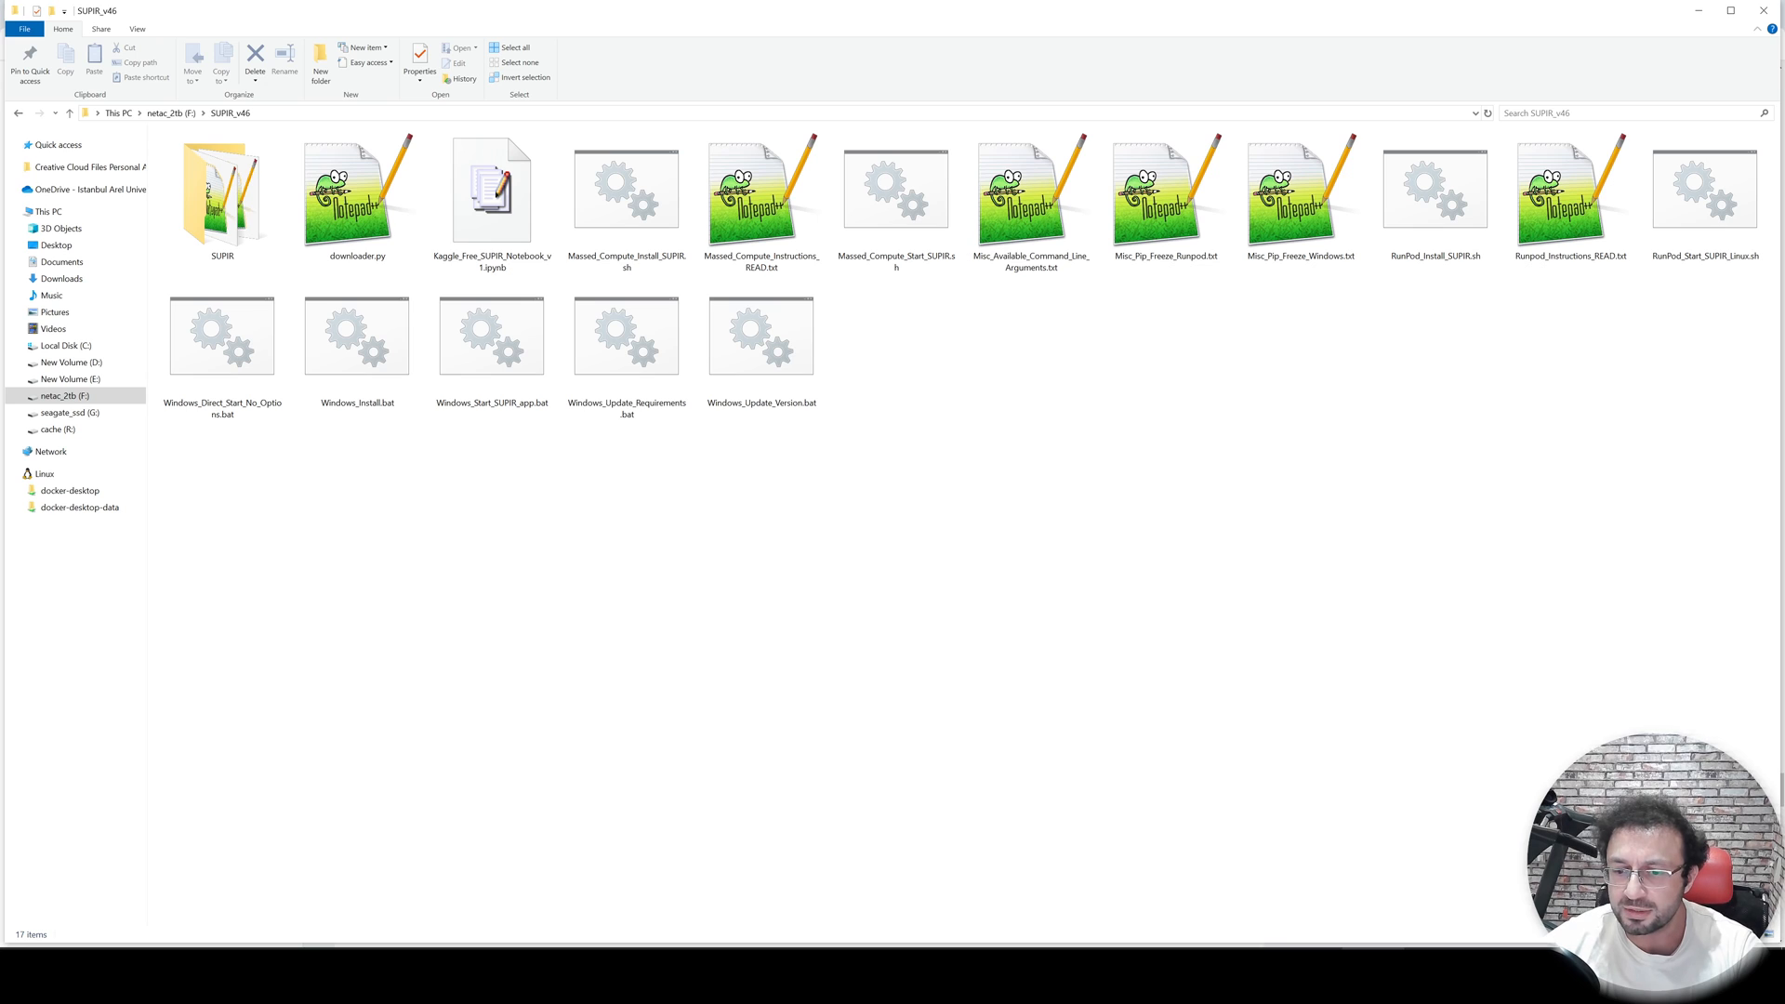
{"action": "left_click", "coordinate": [1400, 971]}
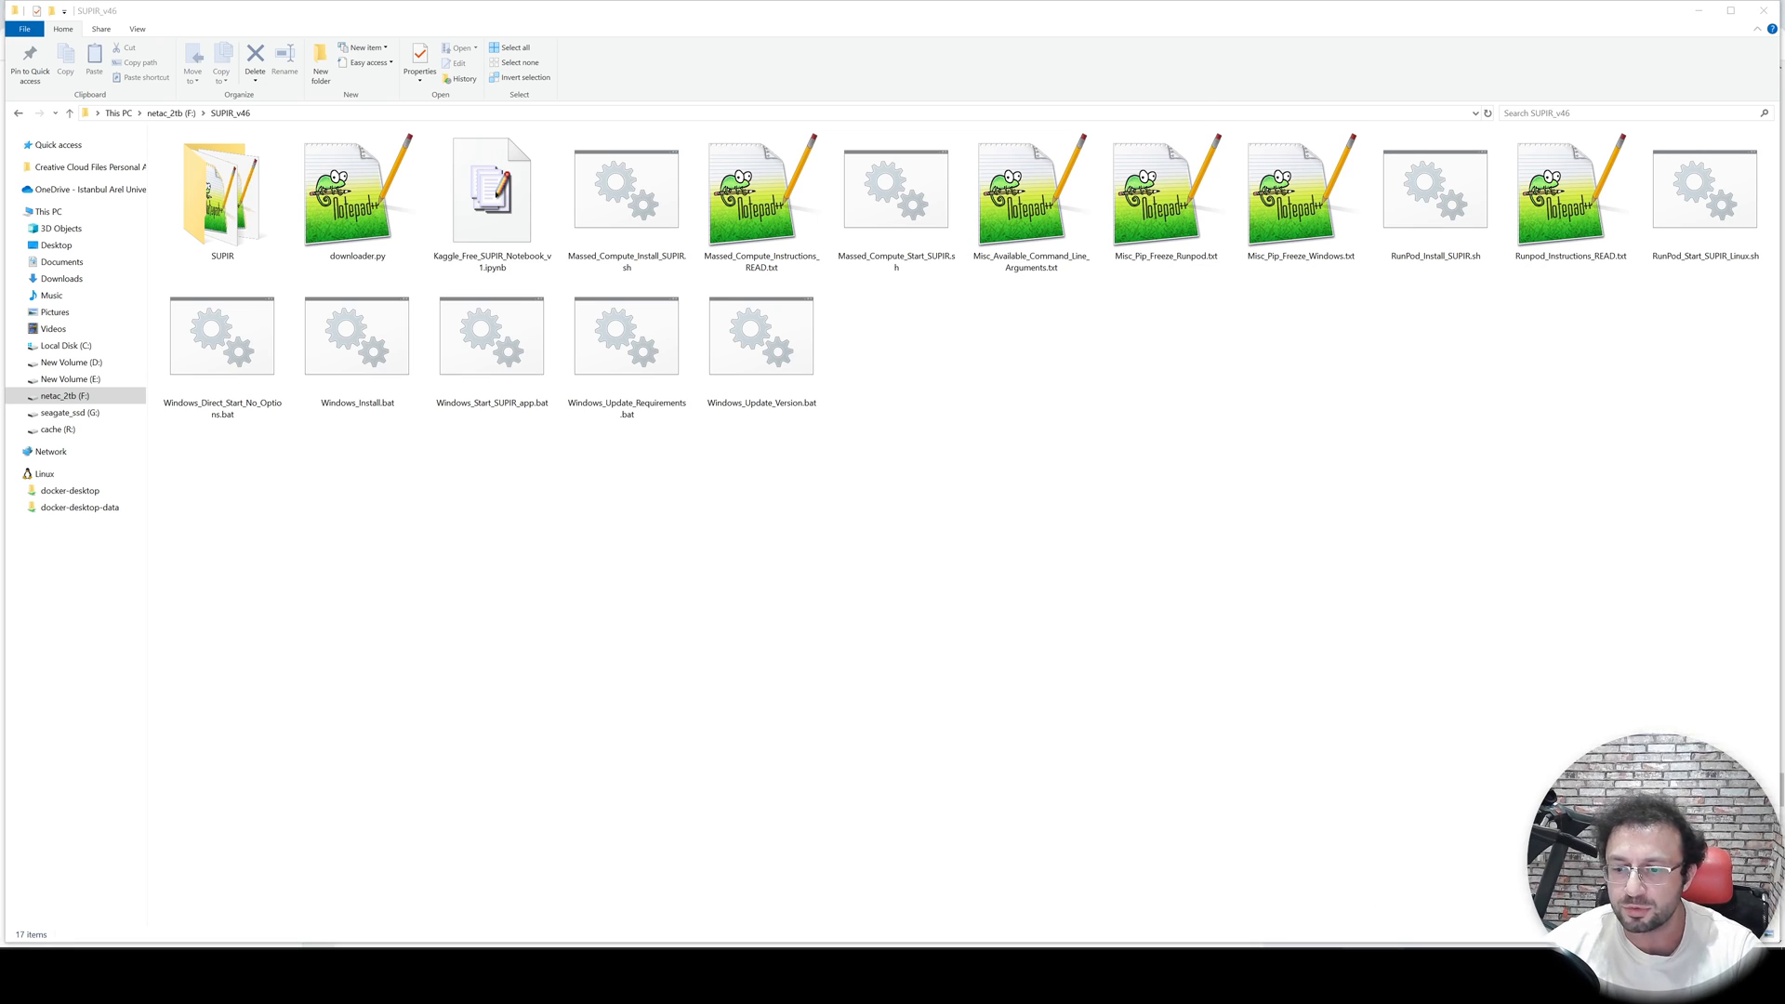
{"action": "left_click", "coordinate": [1316, 785]}
{"action": "left_click", "coordinate": [212, 151]}
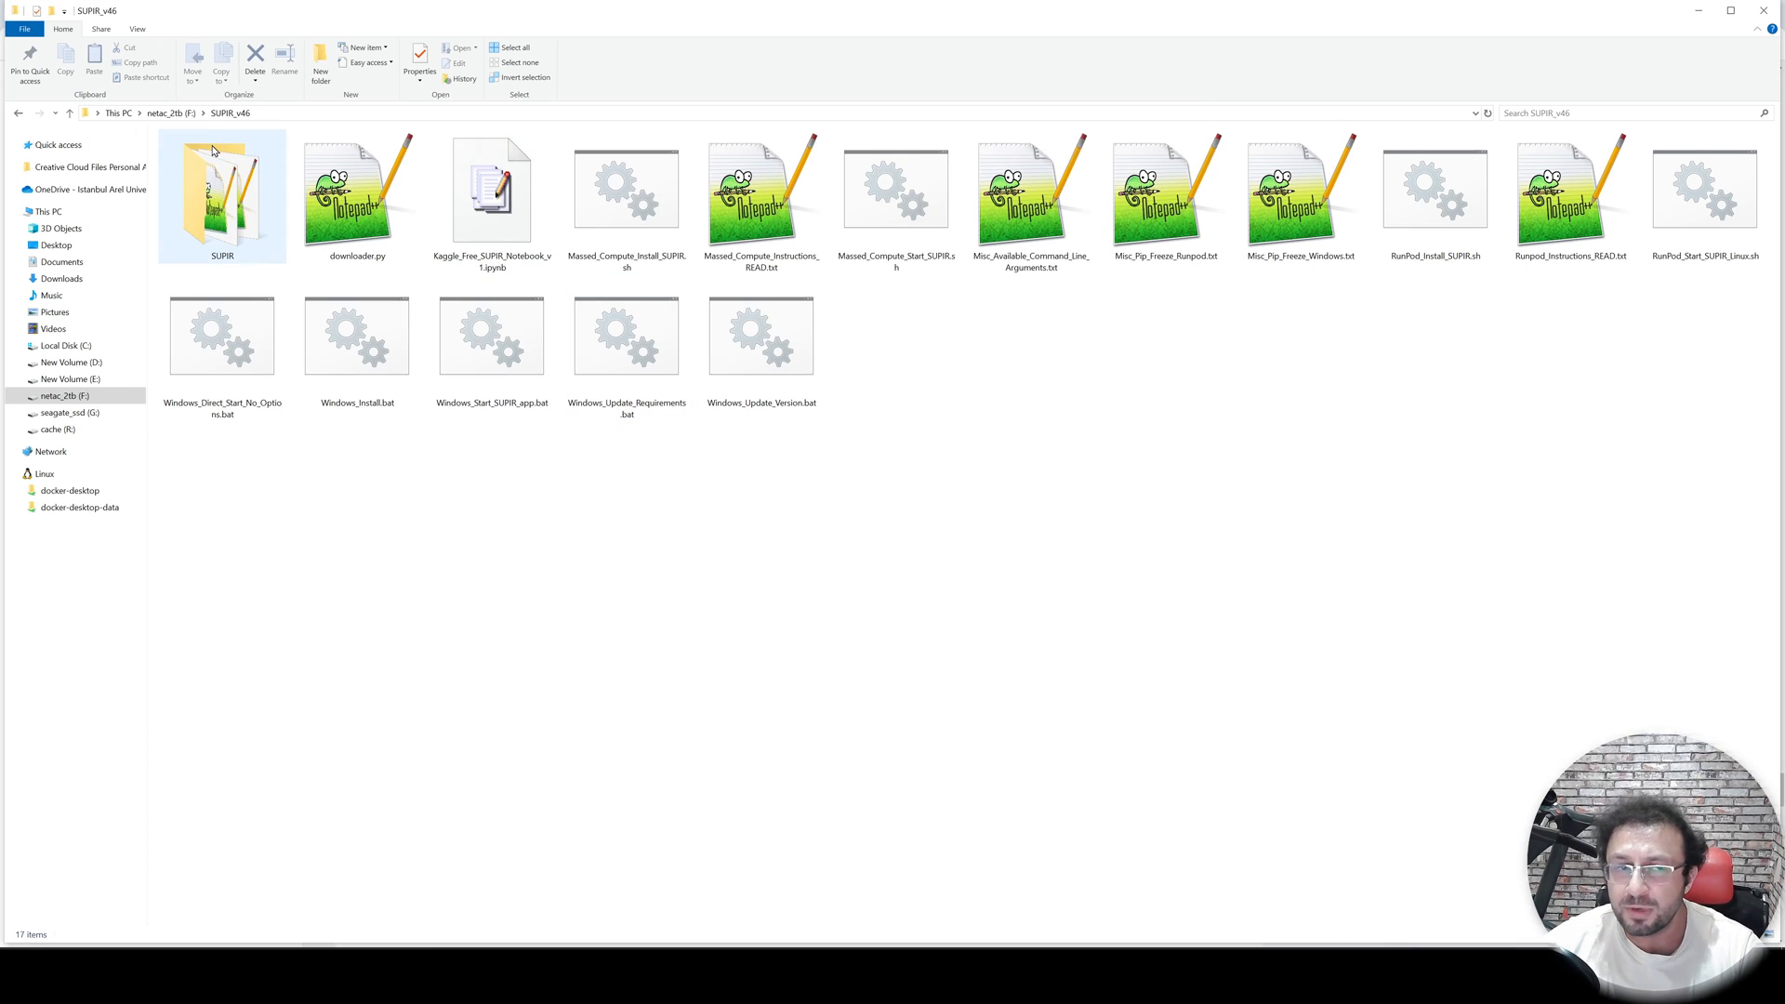
{"action": "left_click", "coordinate": [171, 113]}
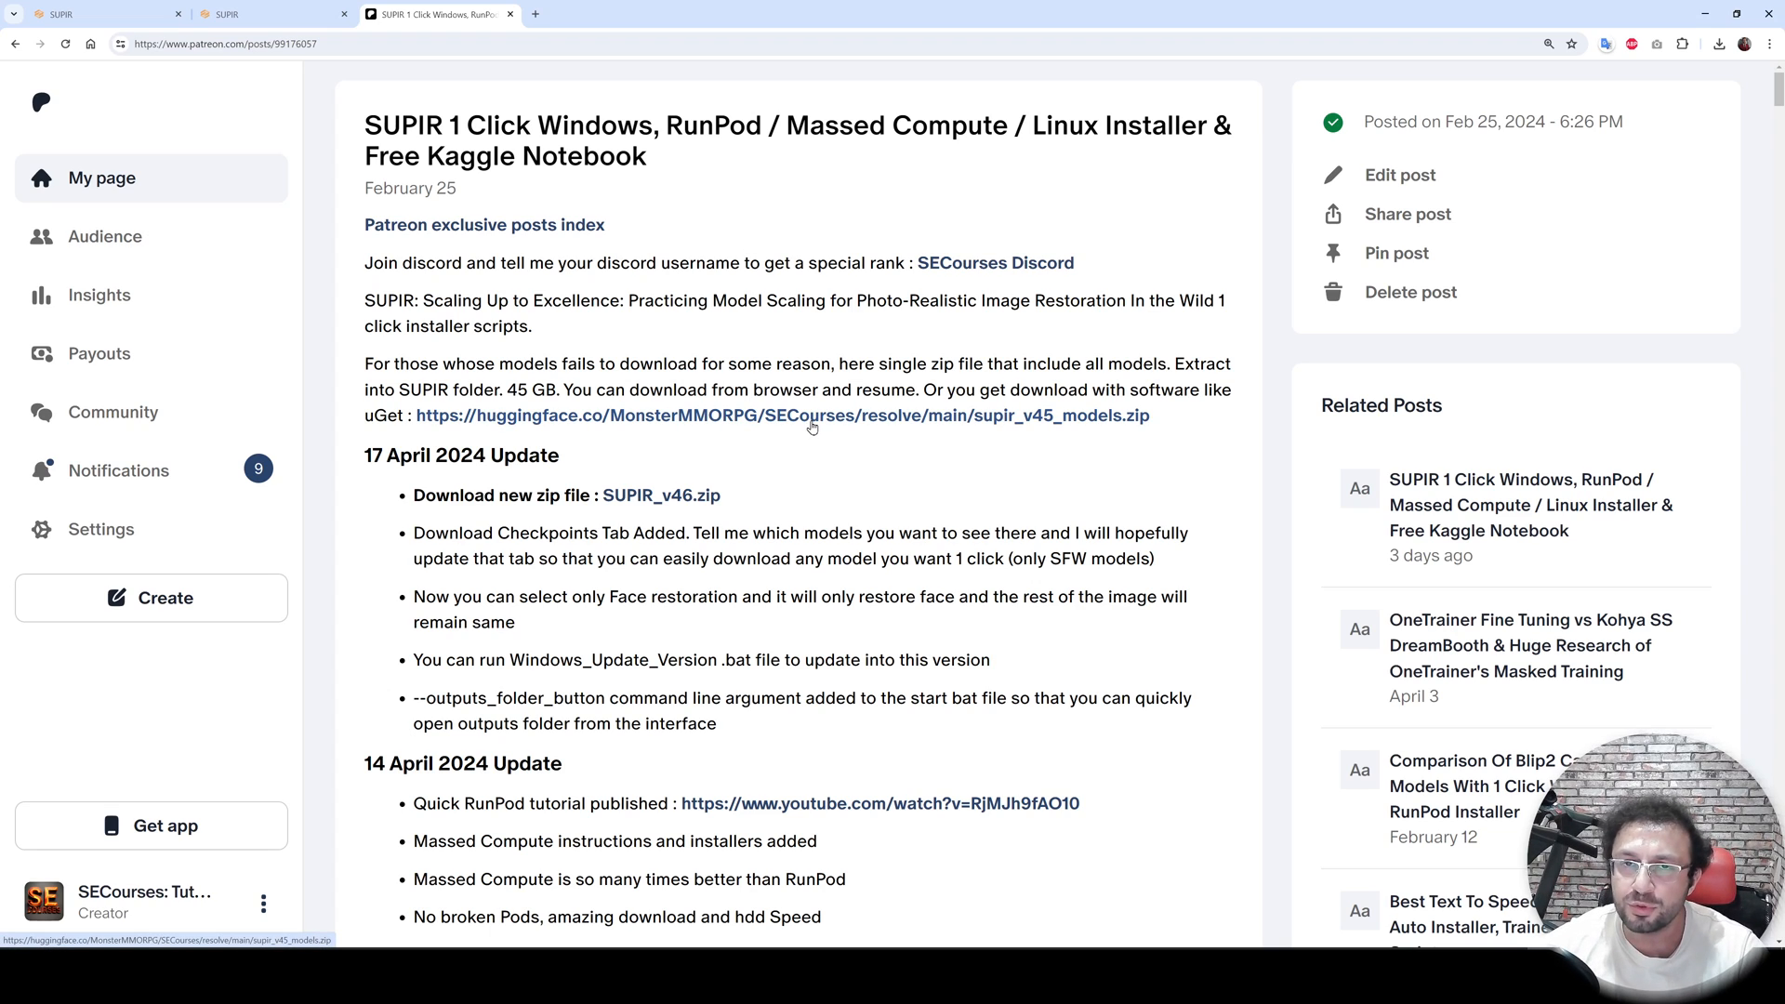
- Start downloading supir_v45_models.zip from the Hugging Face link and open the browser's downloads list
{"action": "middle_click", "coordinate": [816, 423]}
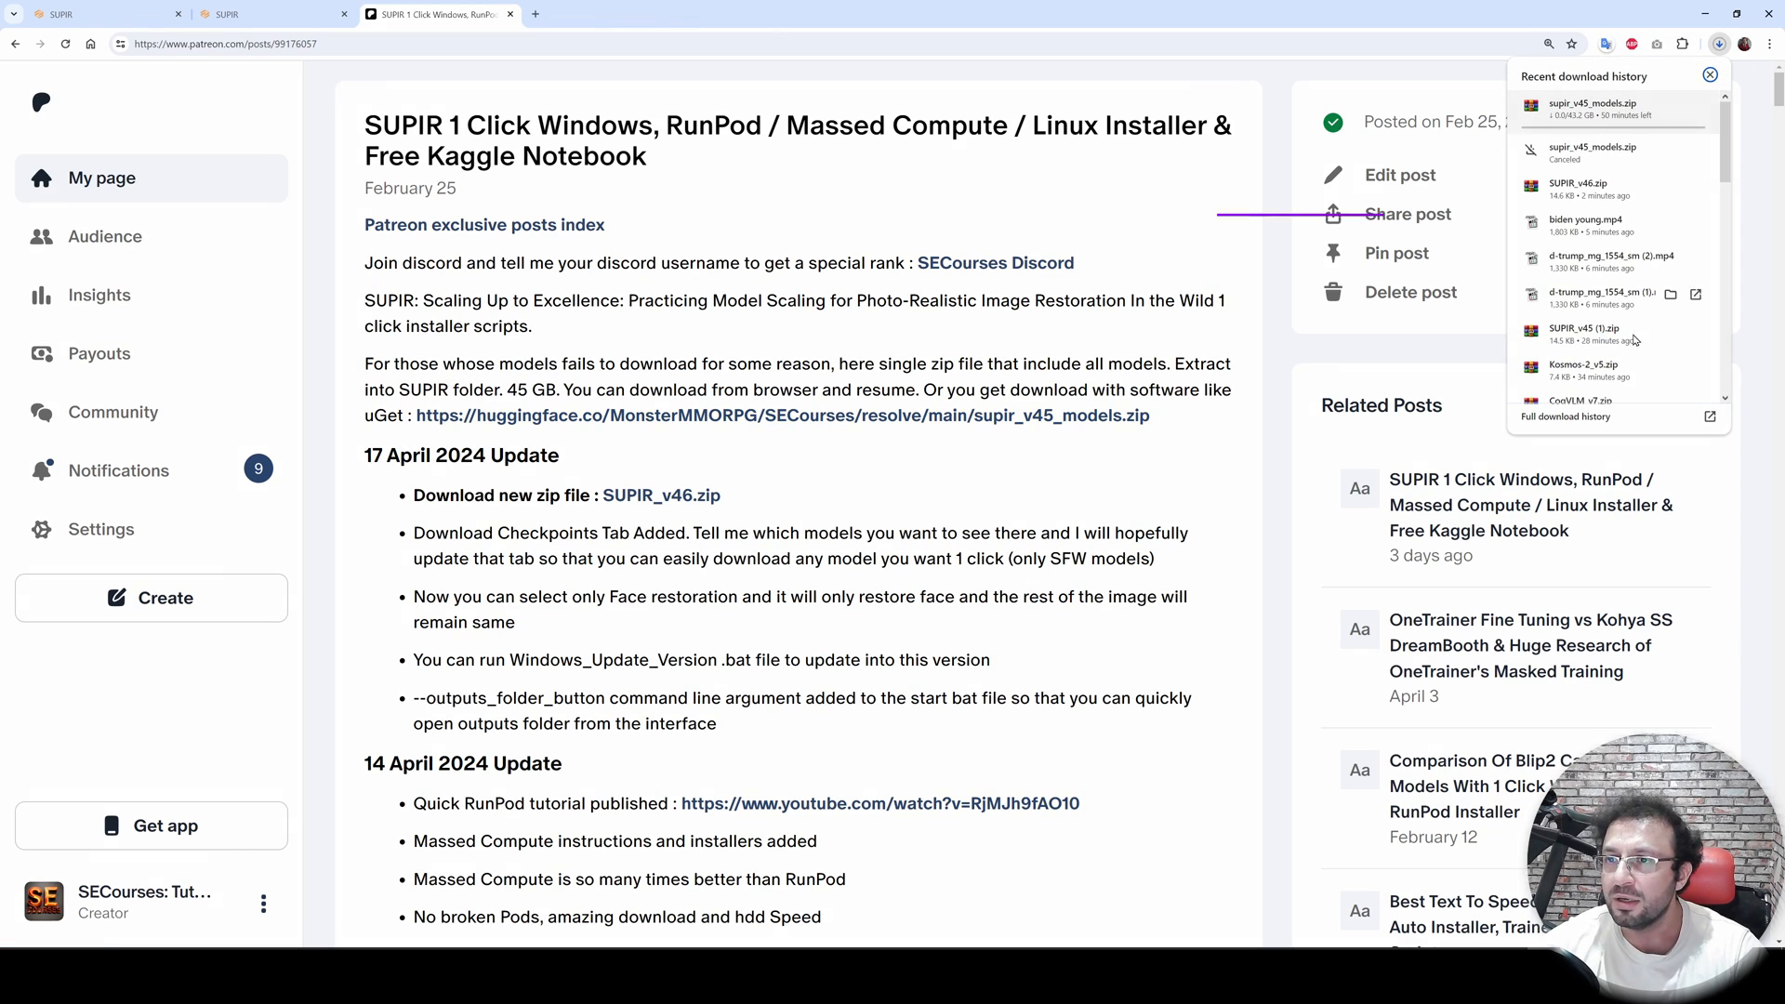
{"action": "left_click", "coordinate": [1611, 421]}
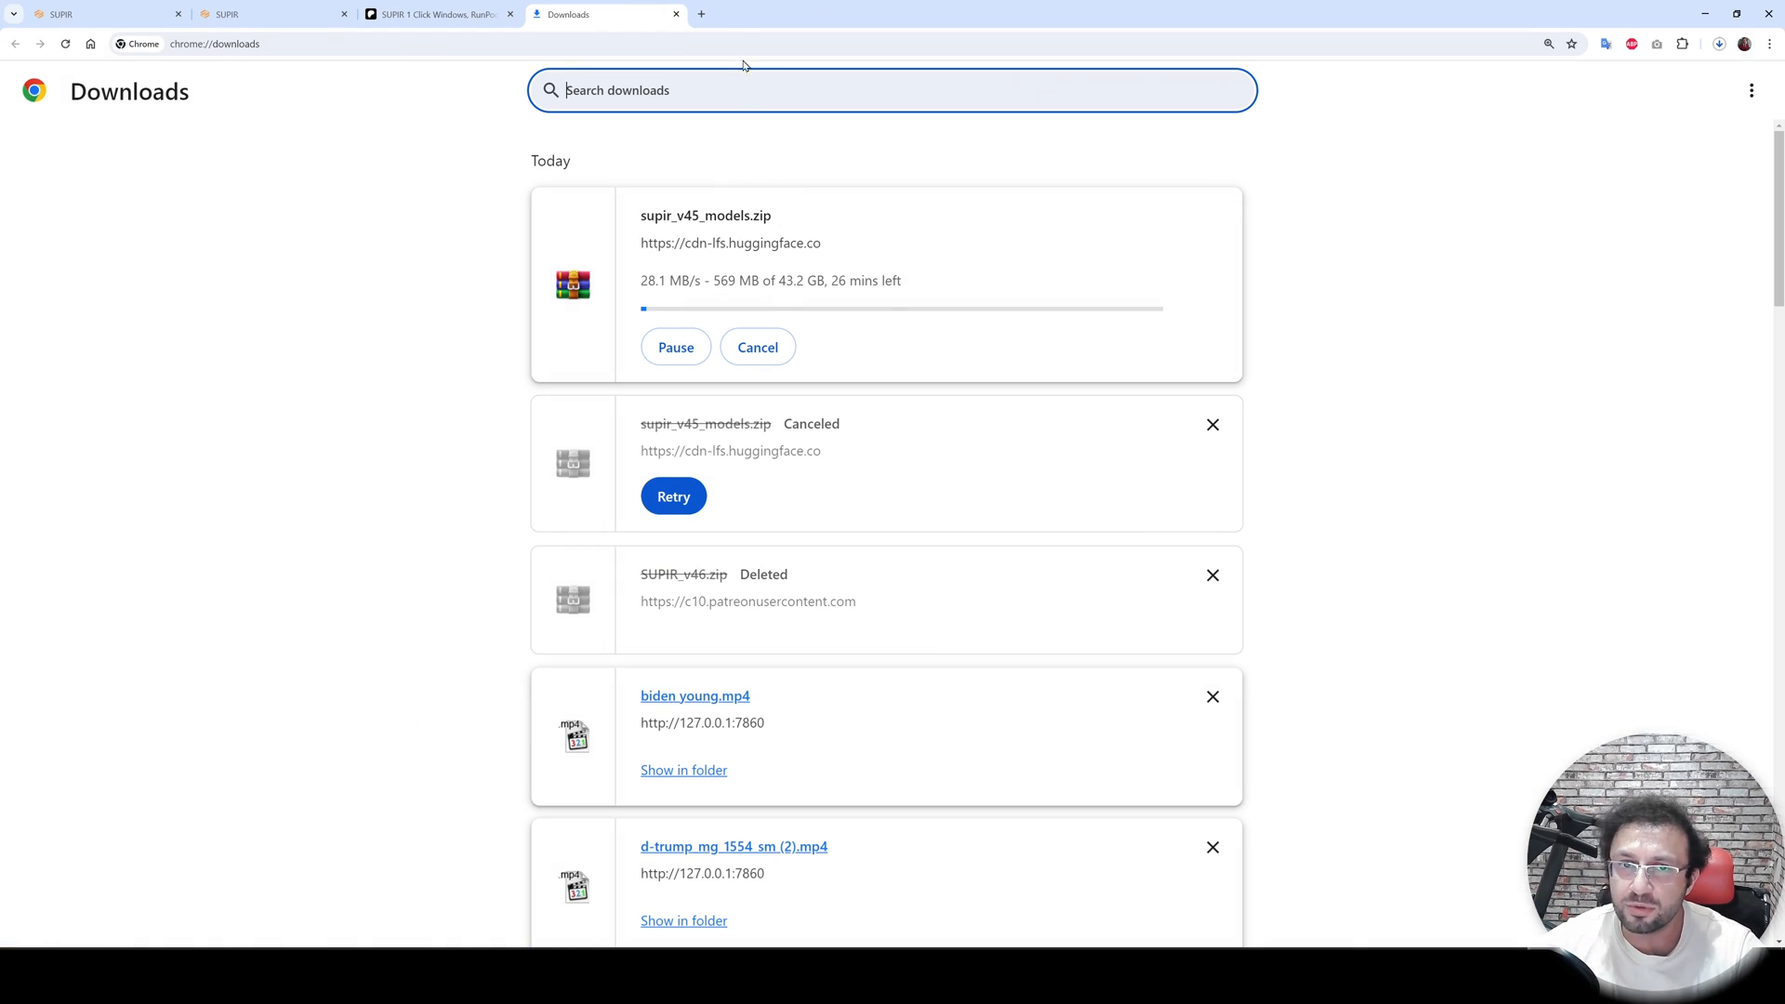
- Search the web for uget in a new tab and open the uGet website
{"action": "left_click", "coordinate": [701, 14]}
{"action": "type", "text": "uget"}
{"action": "key", "text": "Return"}
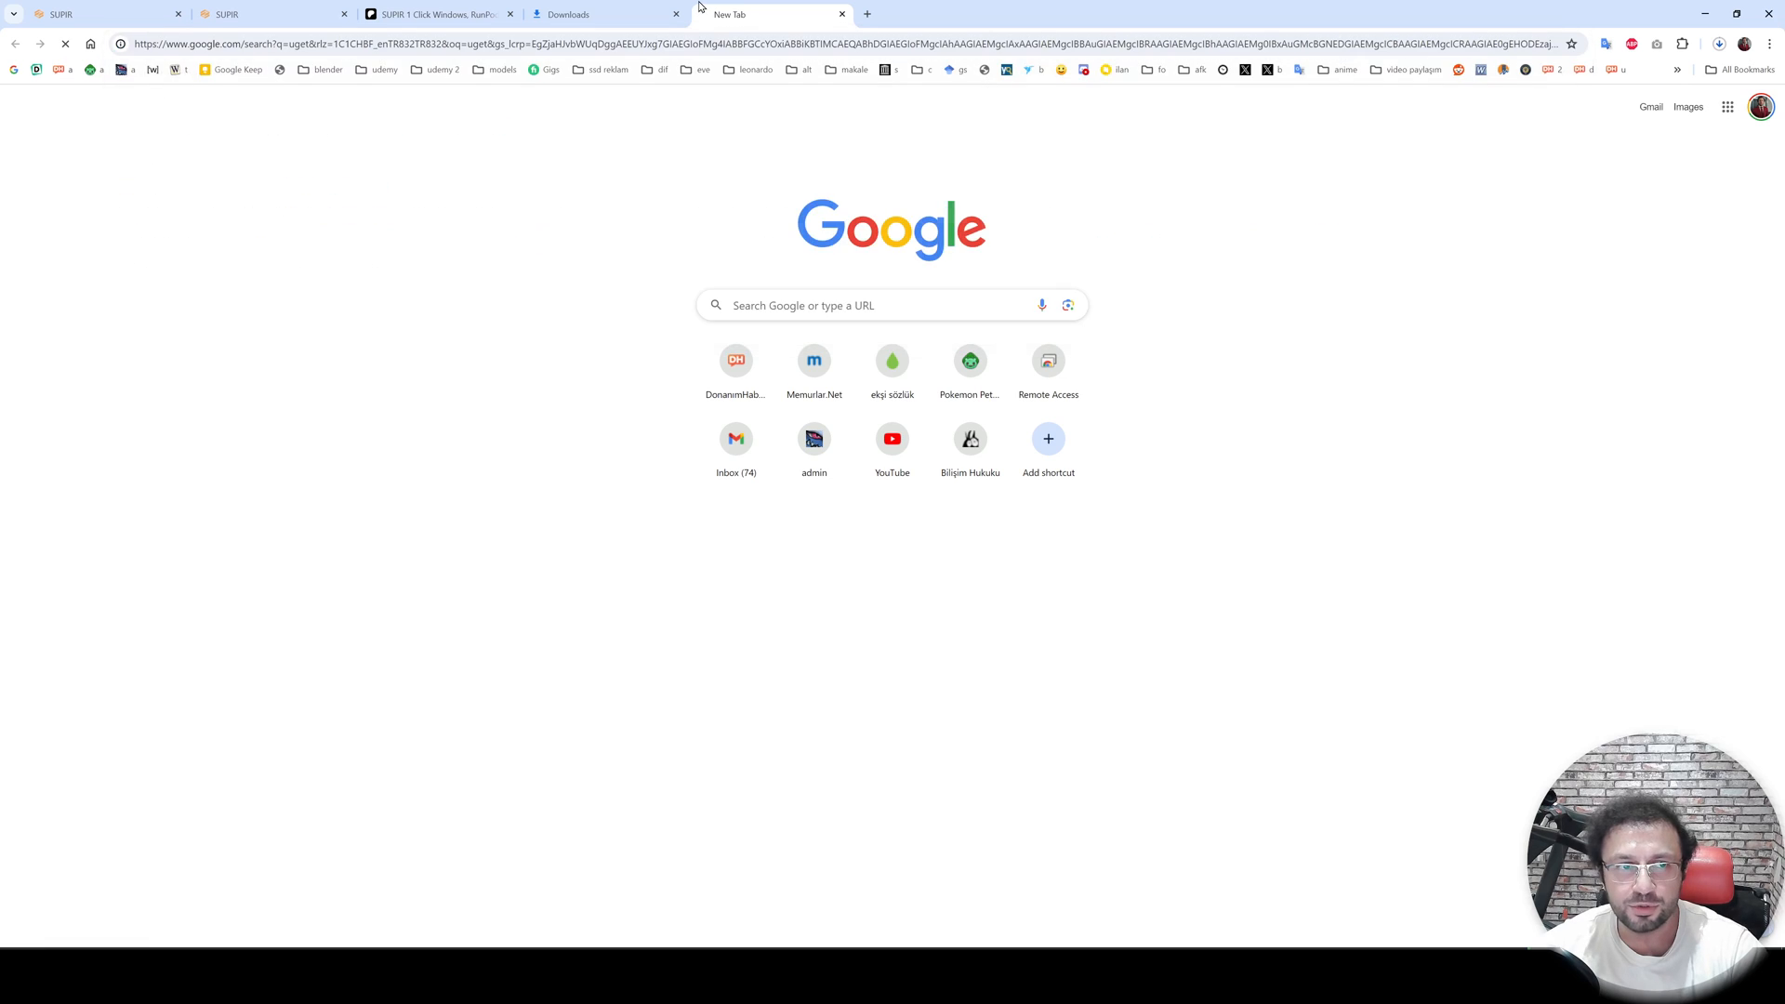
{"action": "key", "text": "super"}
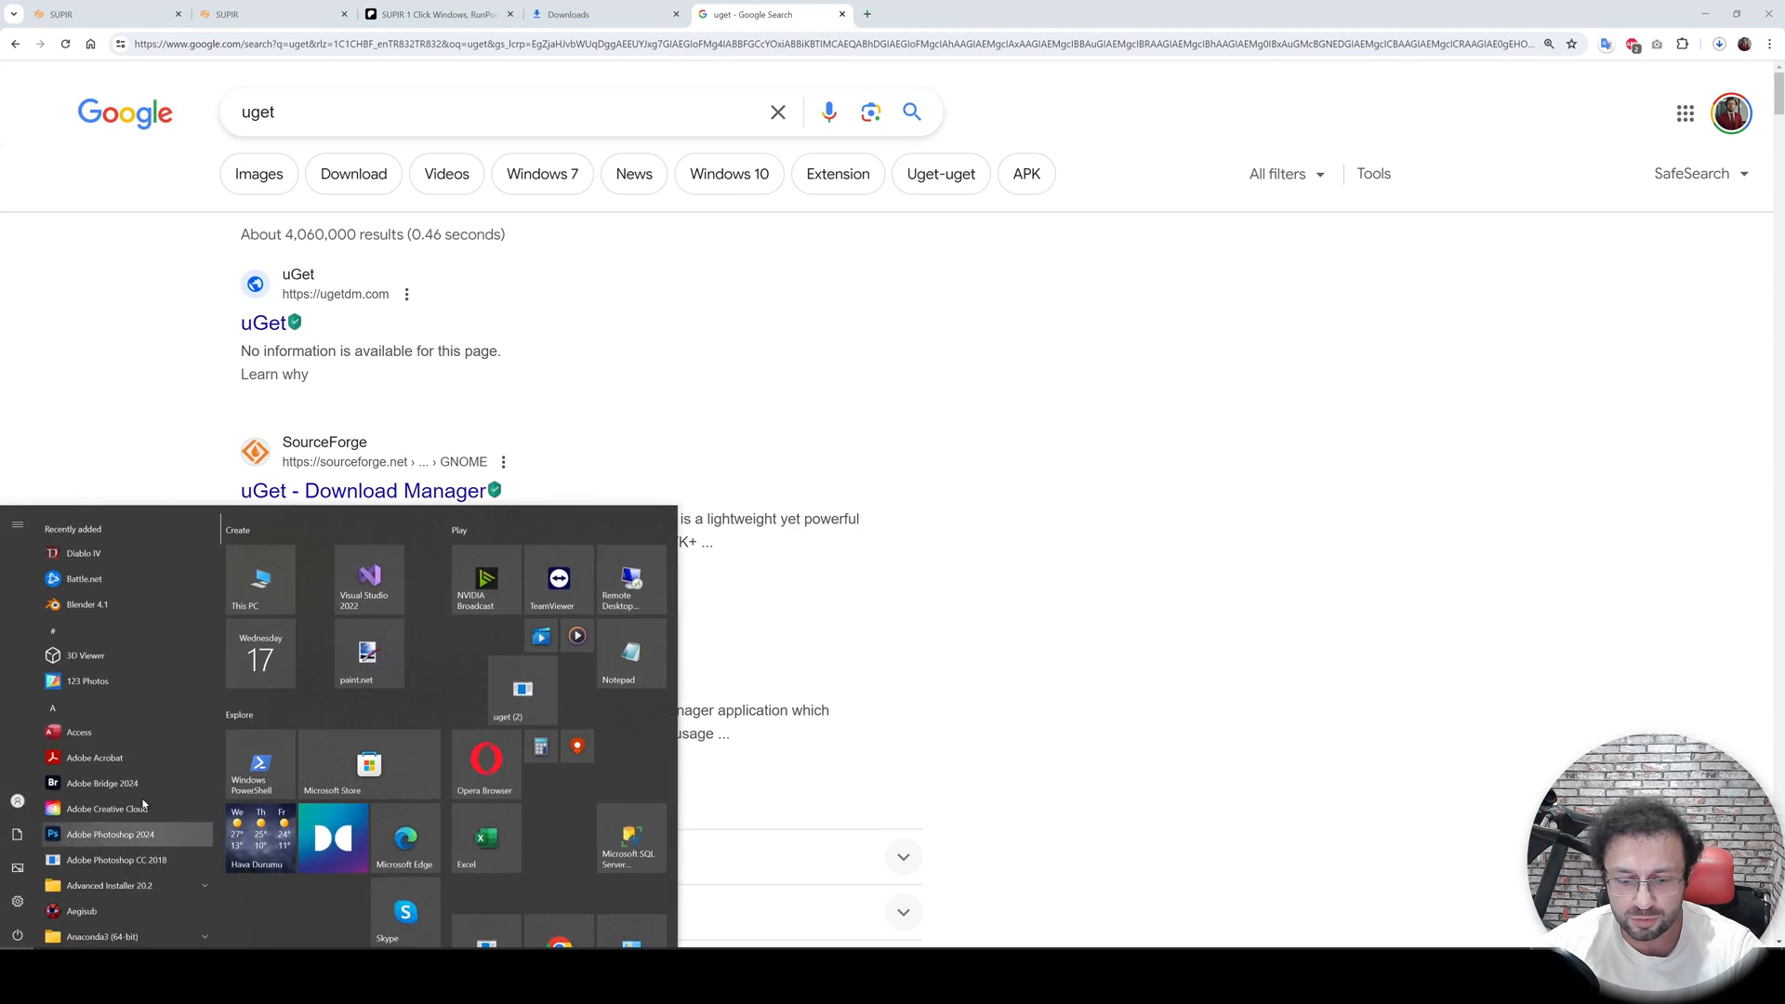
{"action": "left_click", "coordinate": [268, 332]}
{"action": "left_click", "coordinate": [269, 323]}
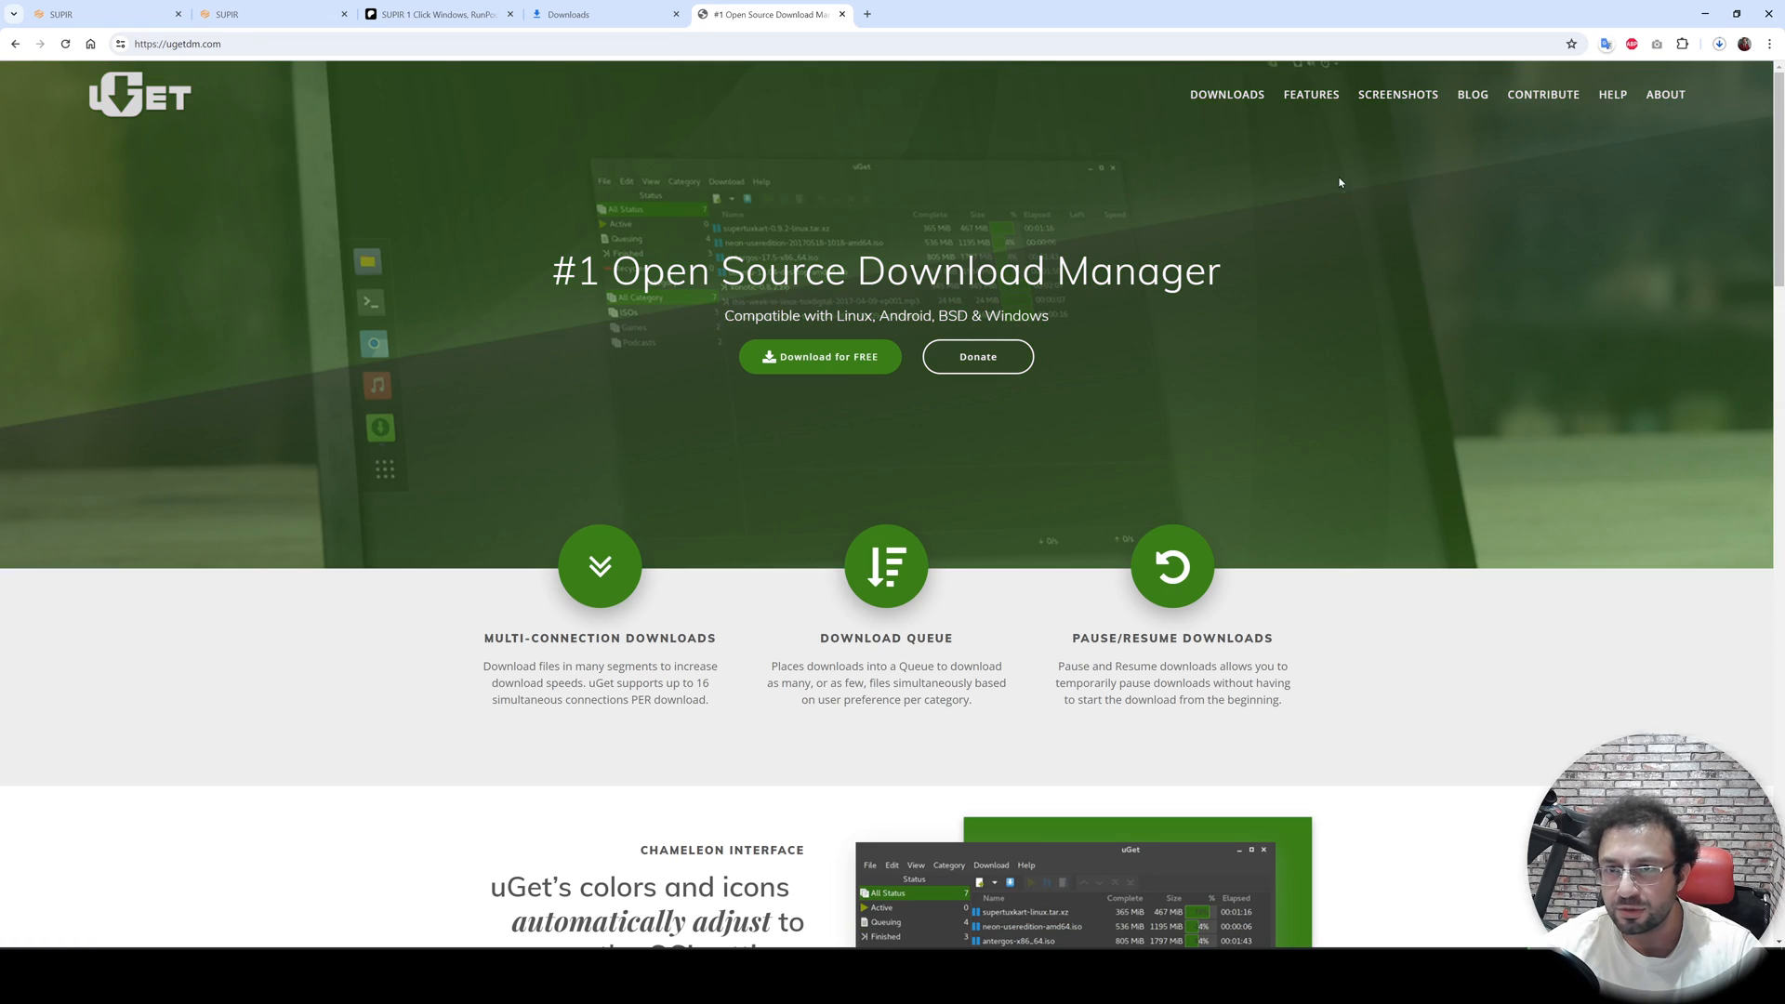
- Download the recommended uGet for Windows 7z archive from the site's Windows downloads page
{"action": "left_click", "coordinate": [1227, 95]}
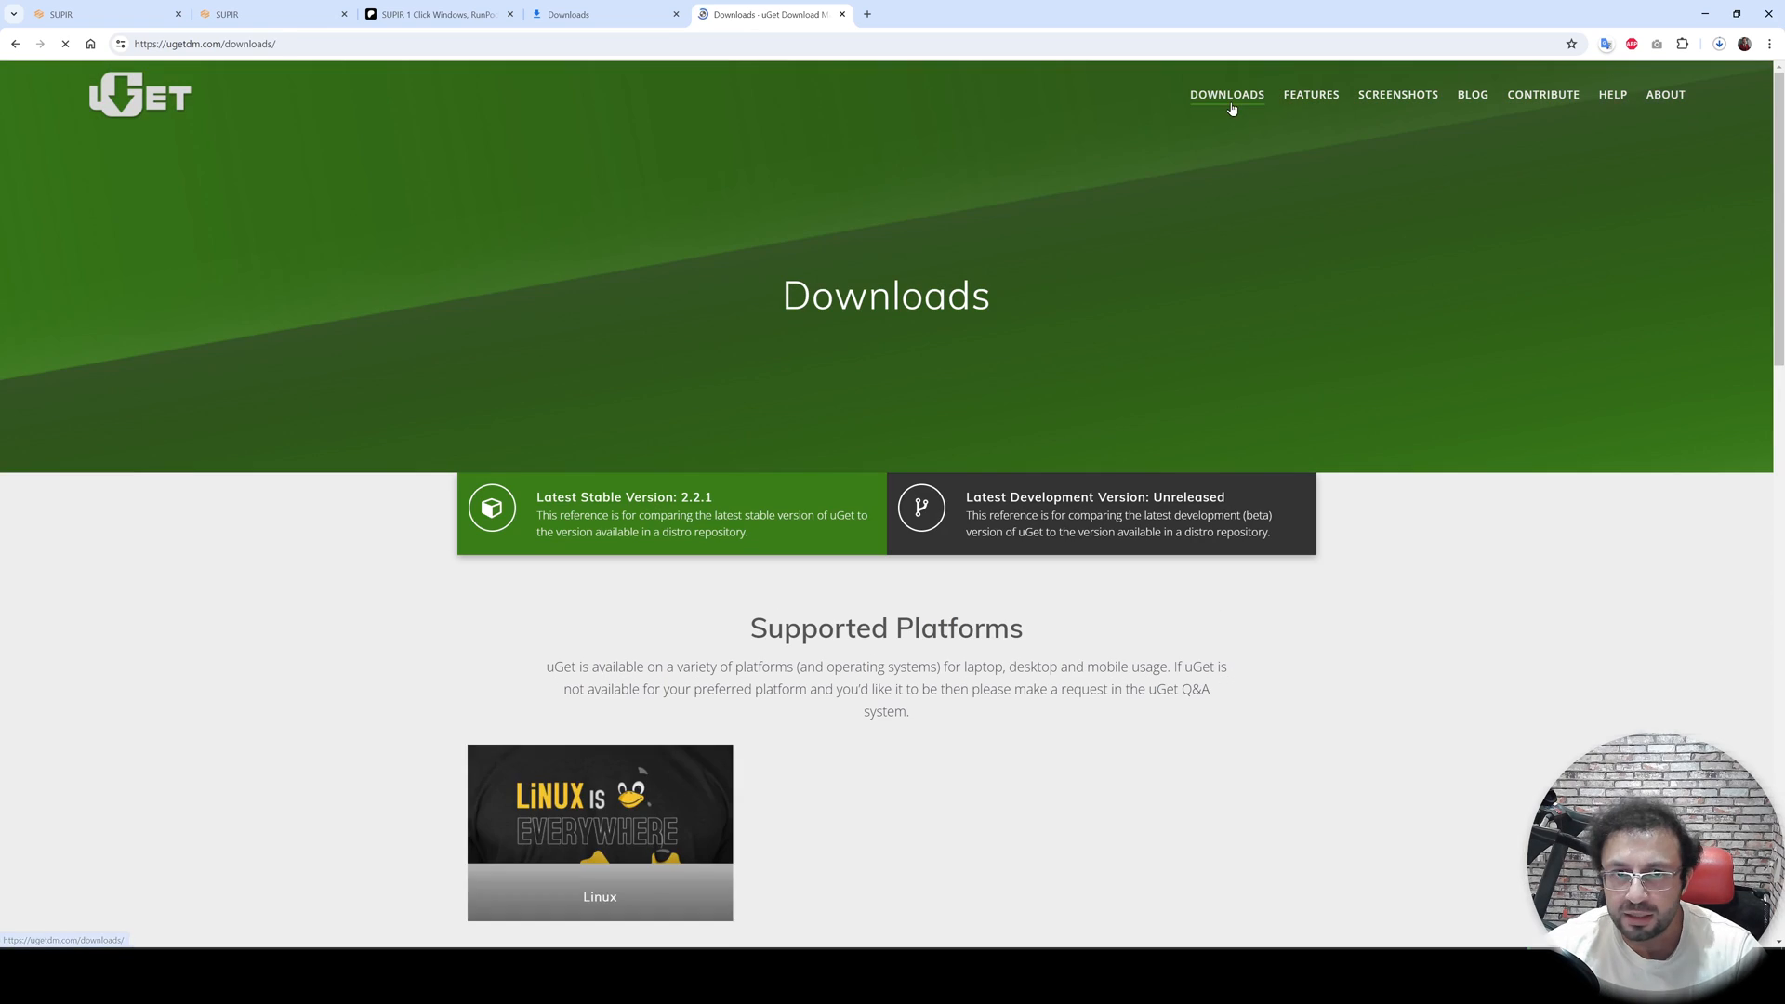
{"action": "scroll", "coordinate": [641, 493], "scroll_direction": "down", "scroll_amount": 4}
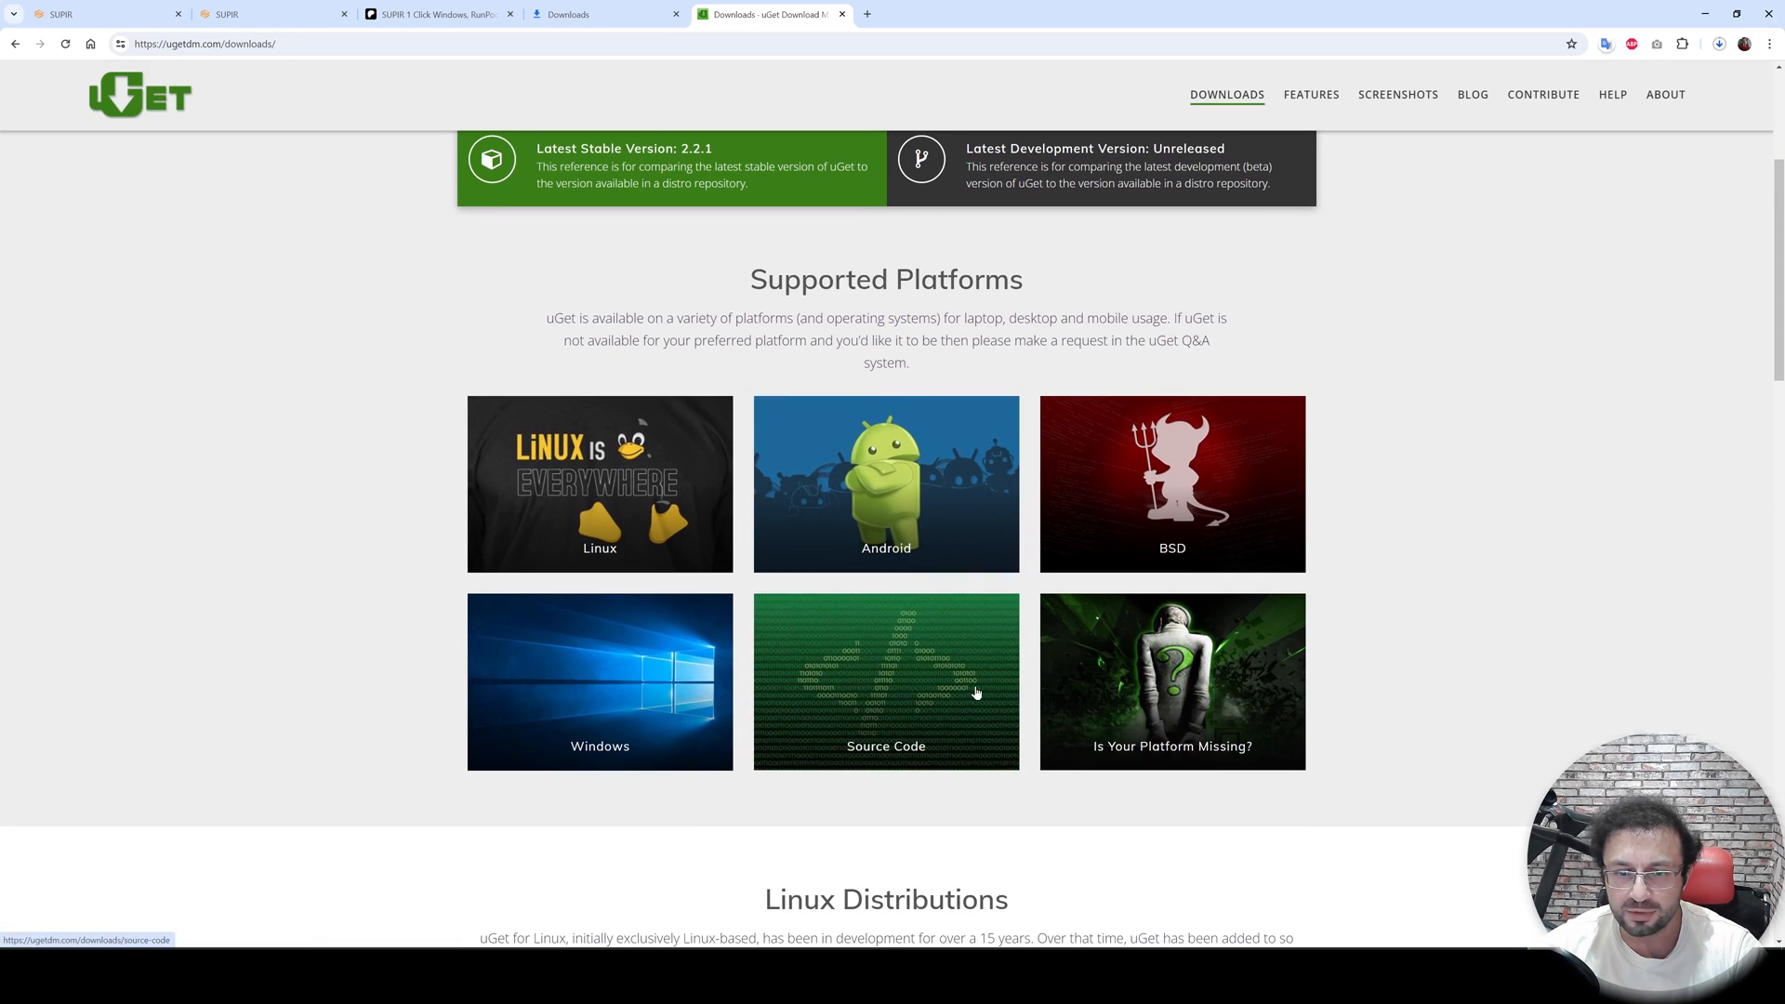
{"action": "left_click", "coordinate": [642, 666]}
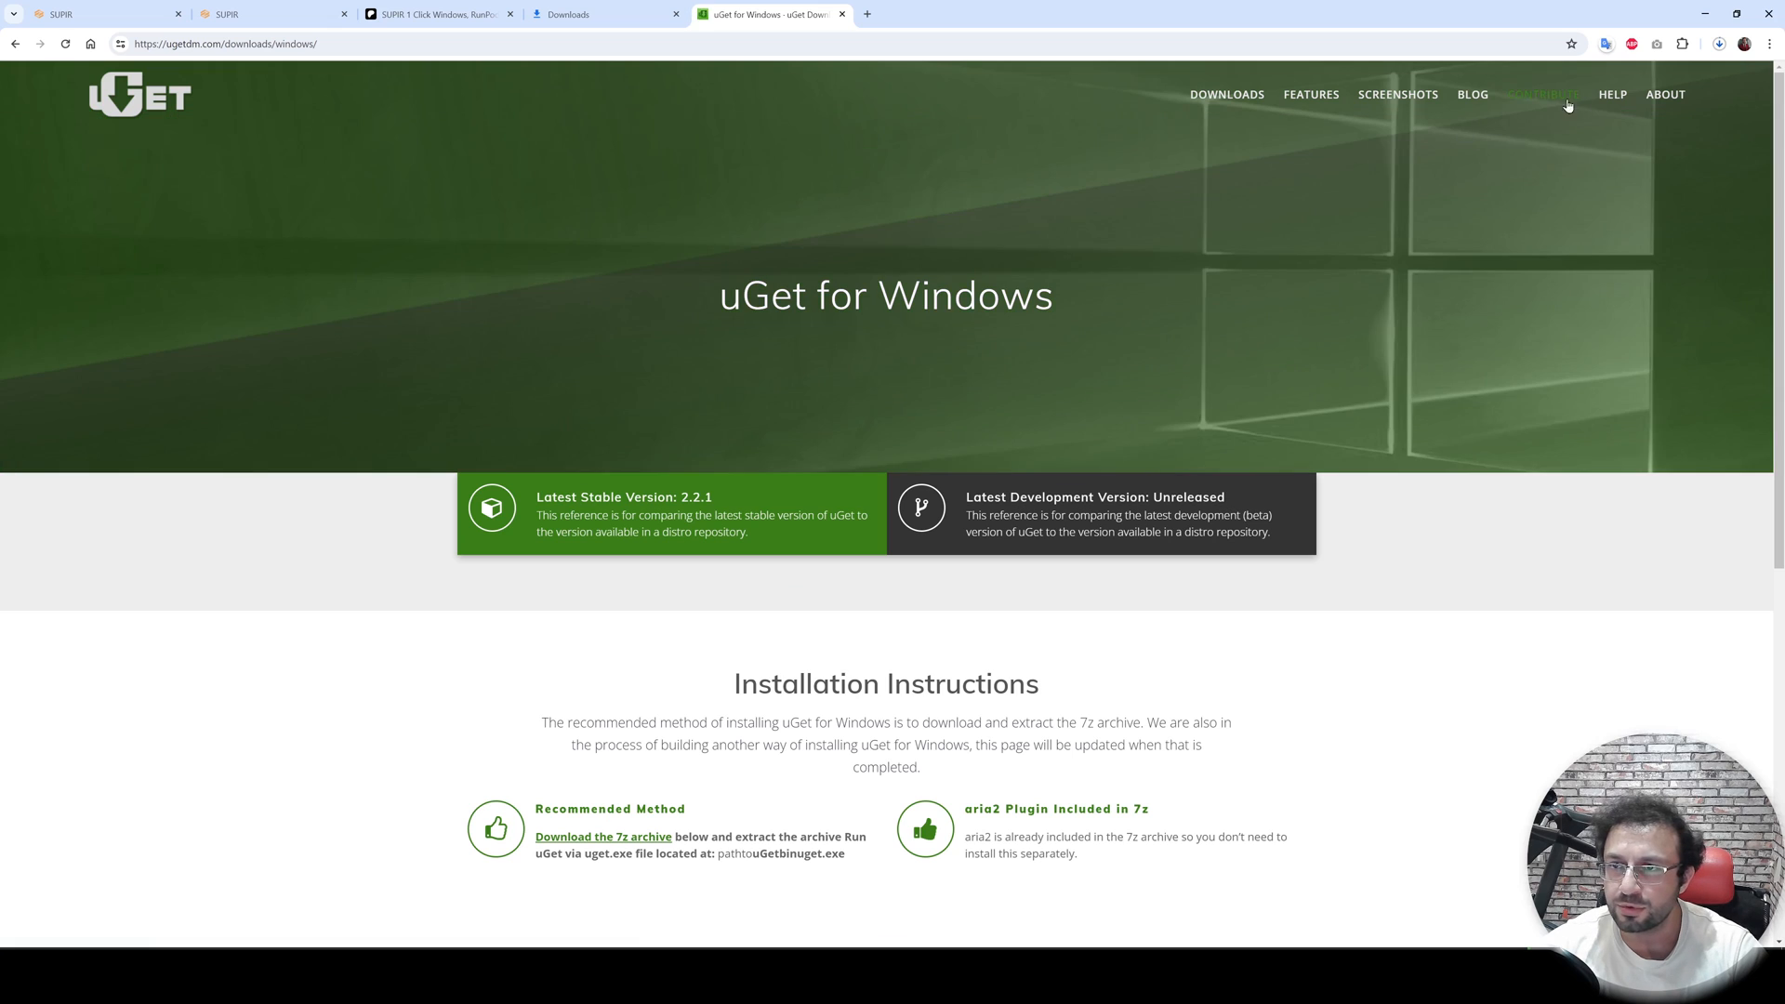
{"action": "scroll", "coordinate": [584, 502], "scroll_direction": "down", "scroll_amount": 7}
{"action": "left_click", "coordinate": [564, 691]}
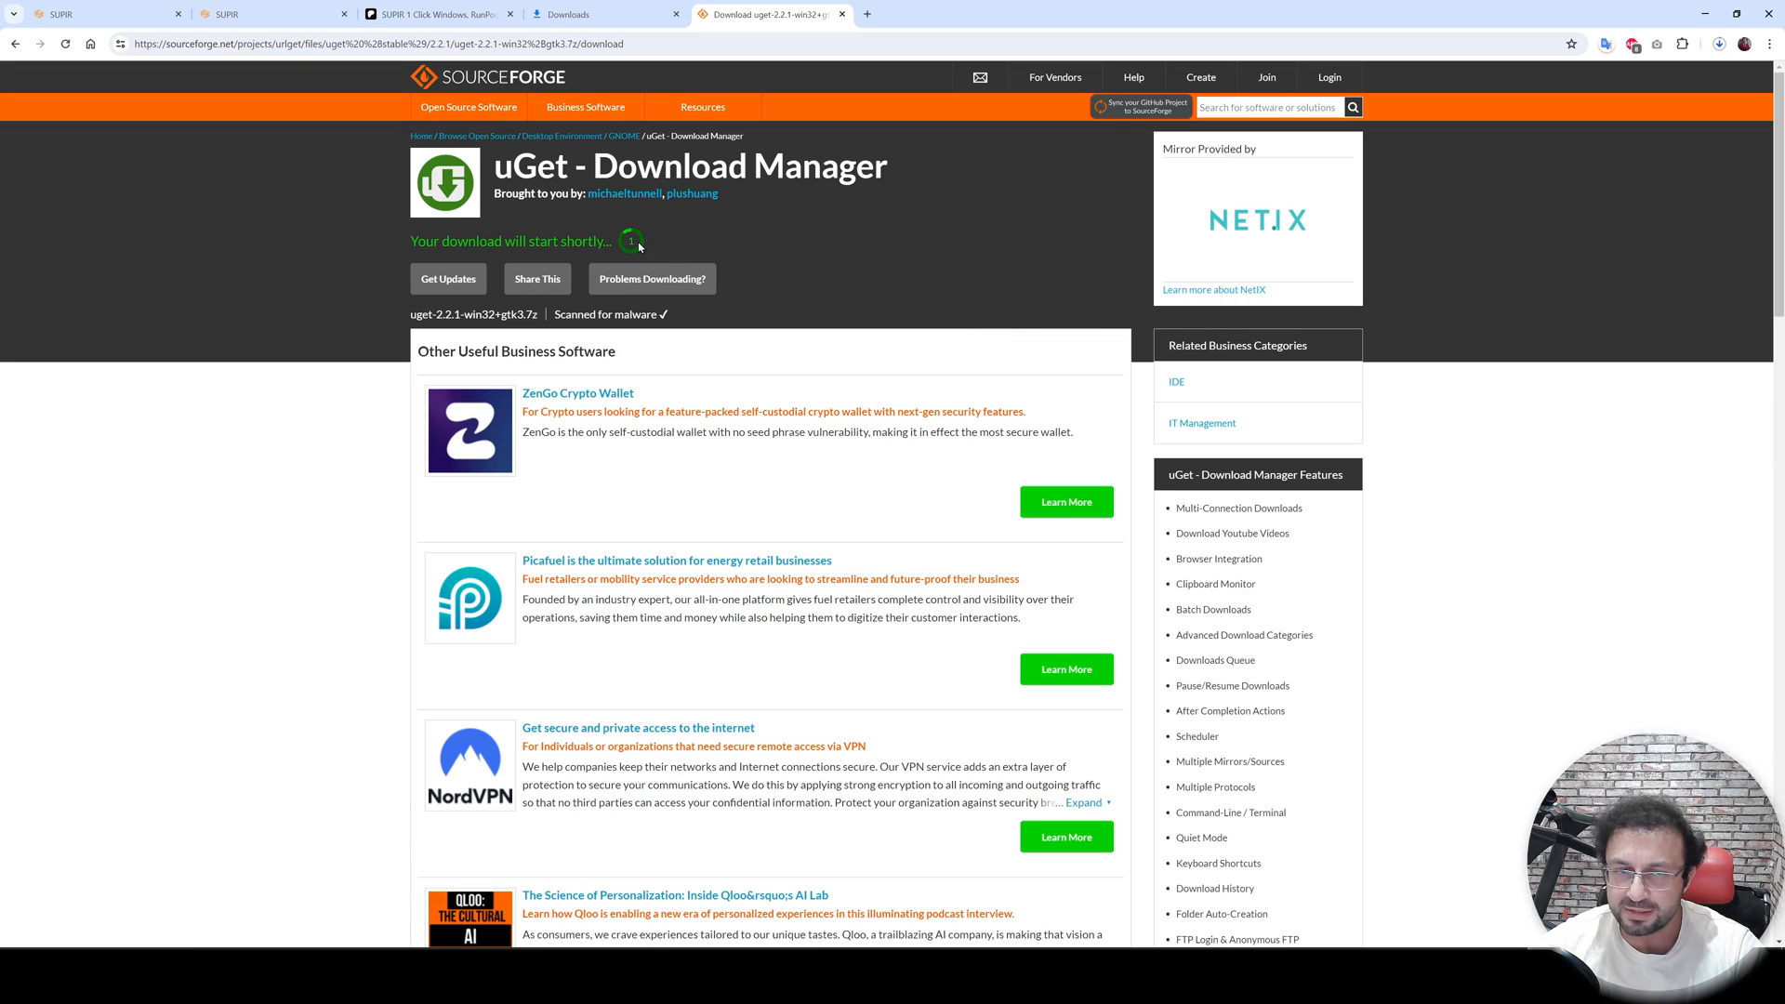
- Cancel the browser download of supir_v45_models.zip and show the downloaded uGet archive in its folder
{"action": "left_click", "coordinate": [1719, 45]}
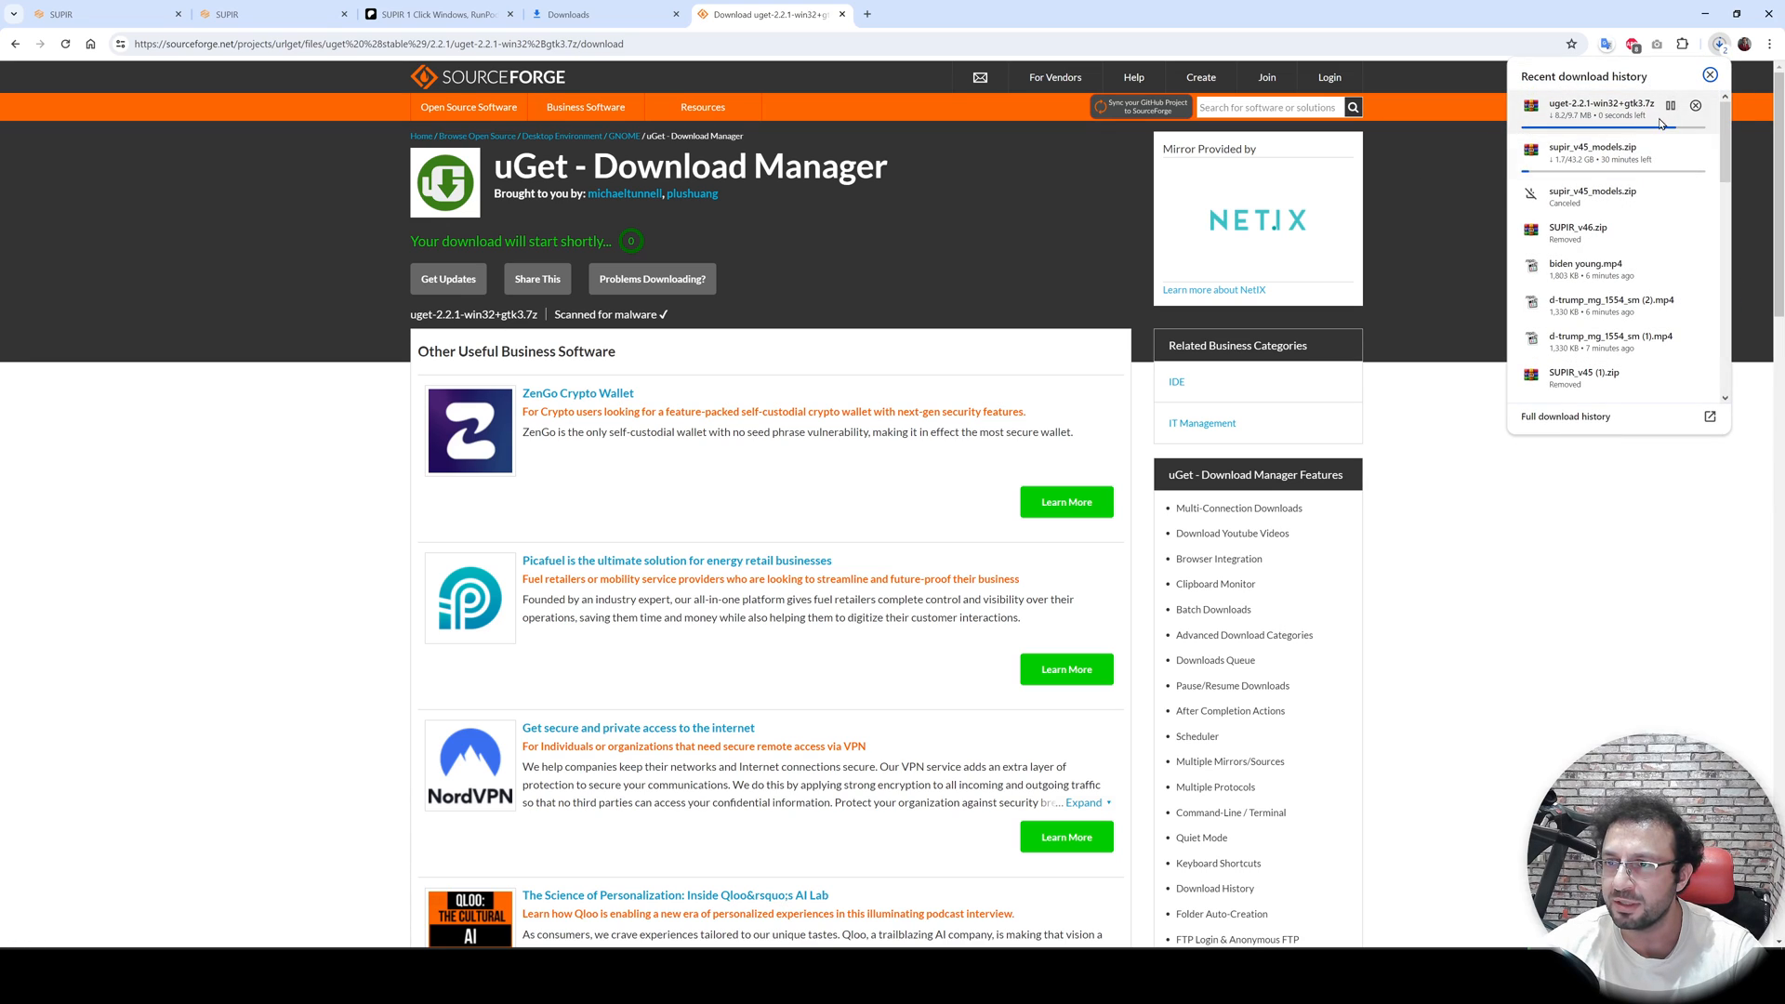
{"action": "left_click", "coordinate": [1698, 143]}
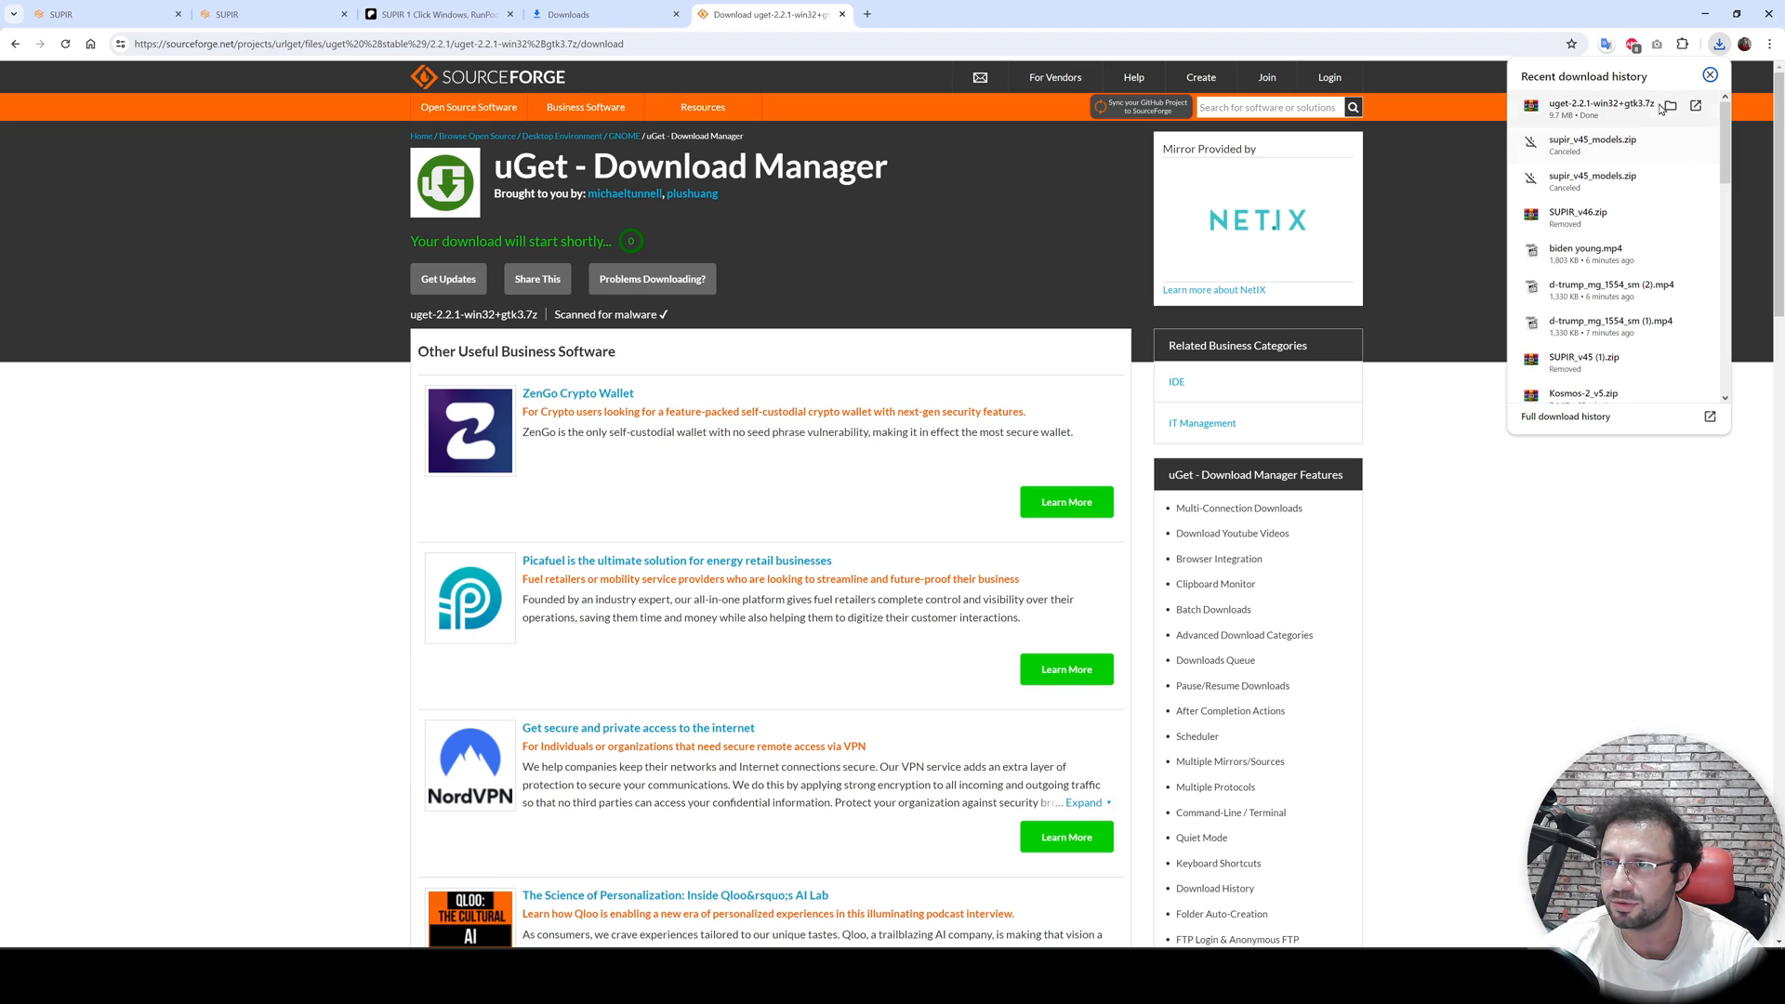
{"action": "left_click", "coordinate": [1670, 106]}
- Extract uget-2.2.1-win32+gtk3.7z into its own folder, replacing all existing files, and check the install window
{"action": "right_click", "coordinate": [192, 210]}
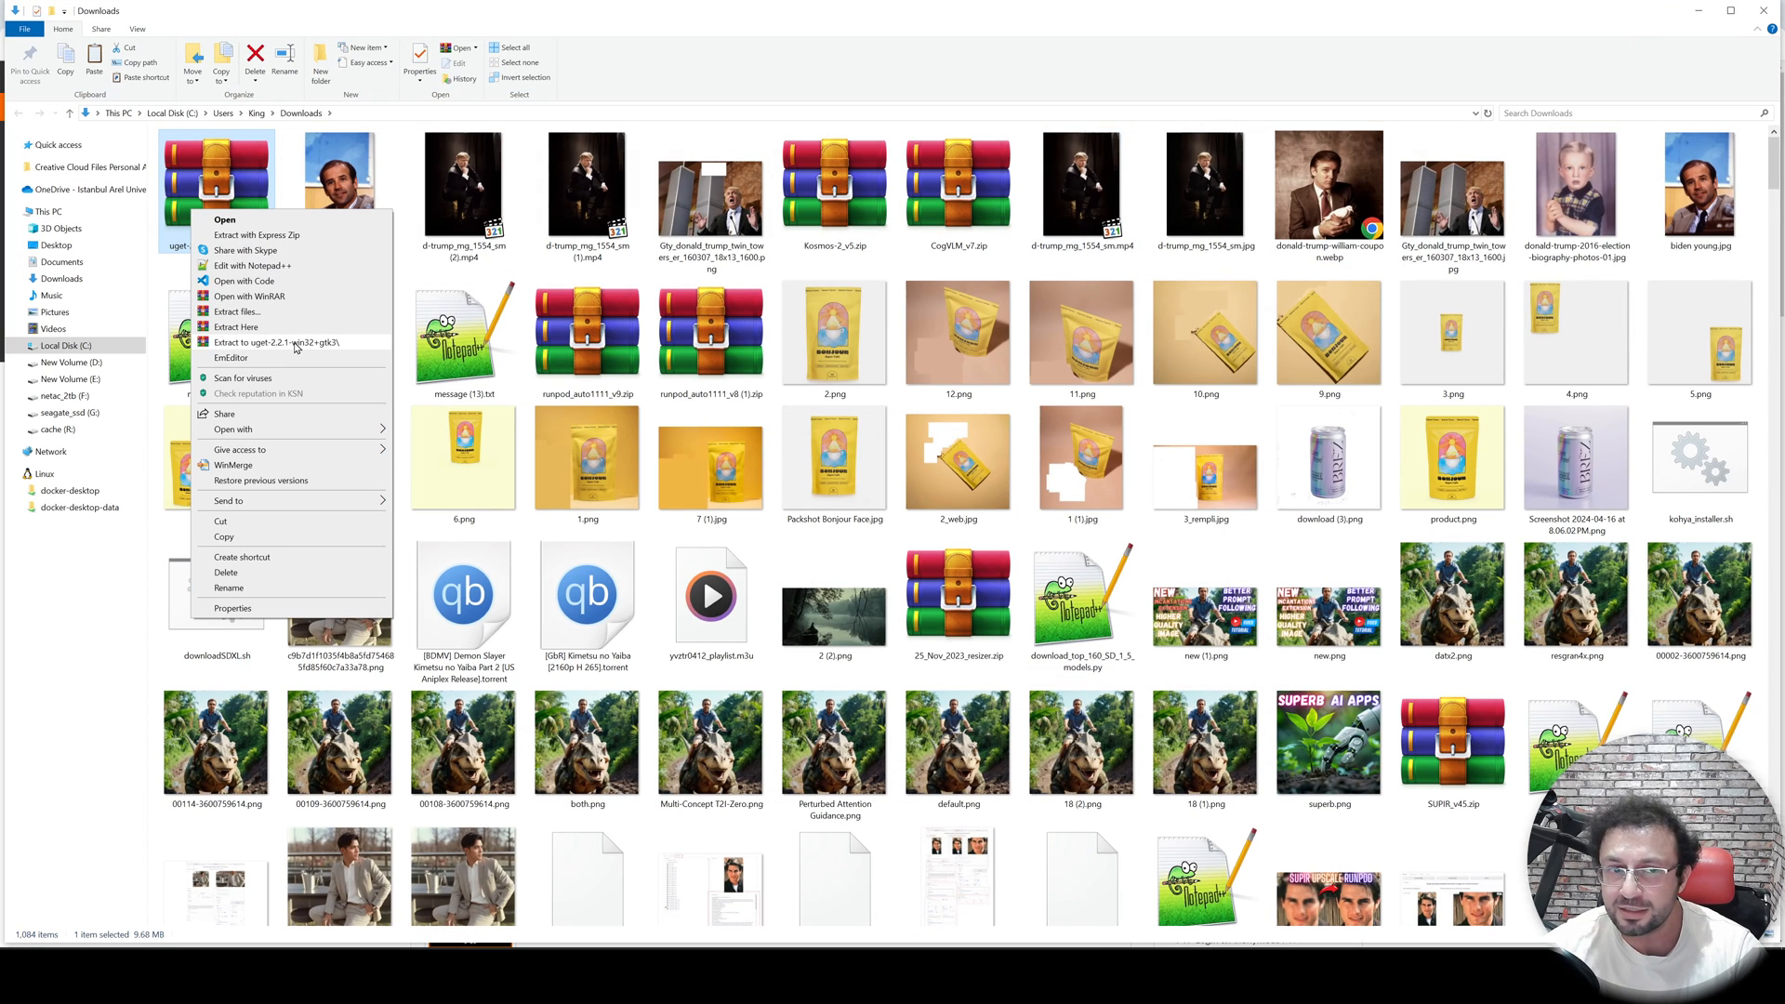
{"action": "left_click", "coordinate": [295, 344]}
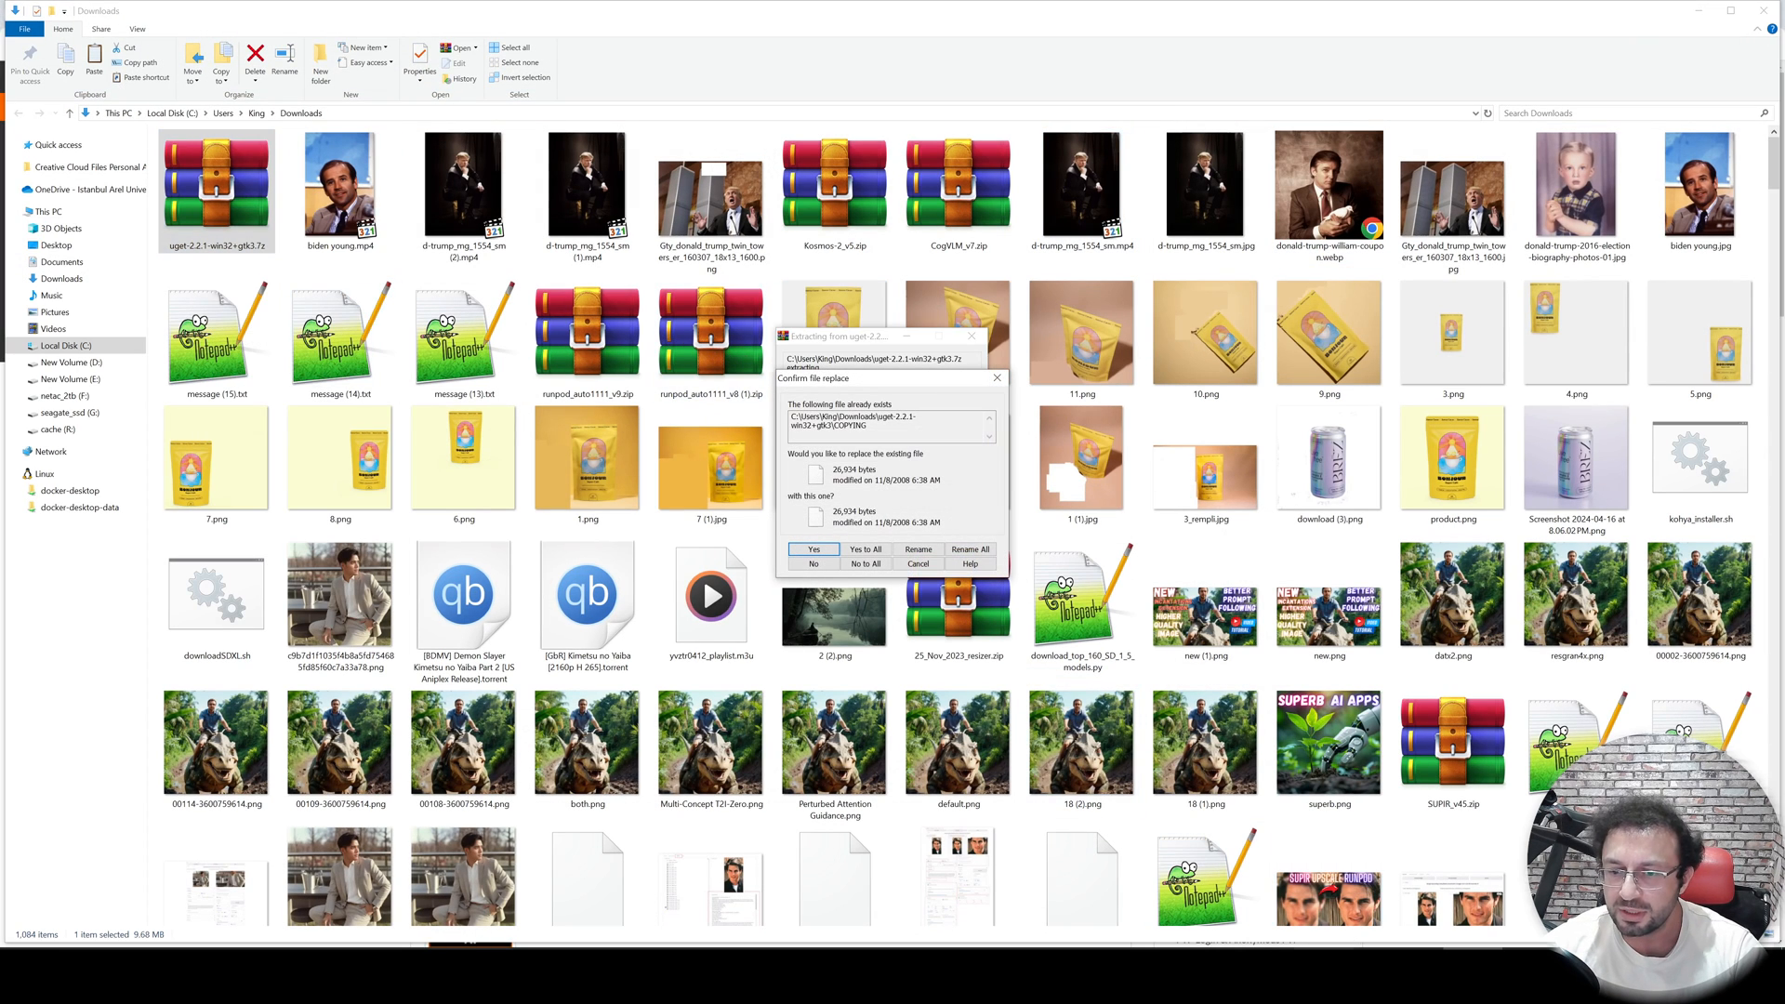
{"action": "left_click", "coordinate": [871, 550]}
{"action": "key", "text": "alt+Tab"}
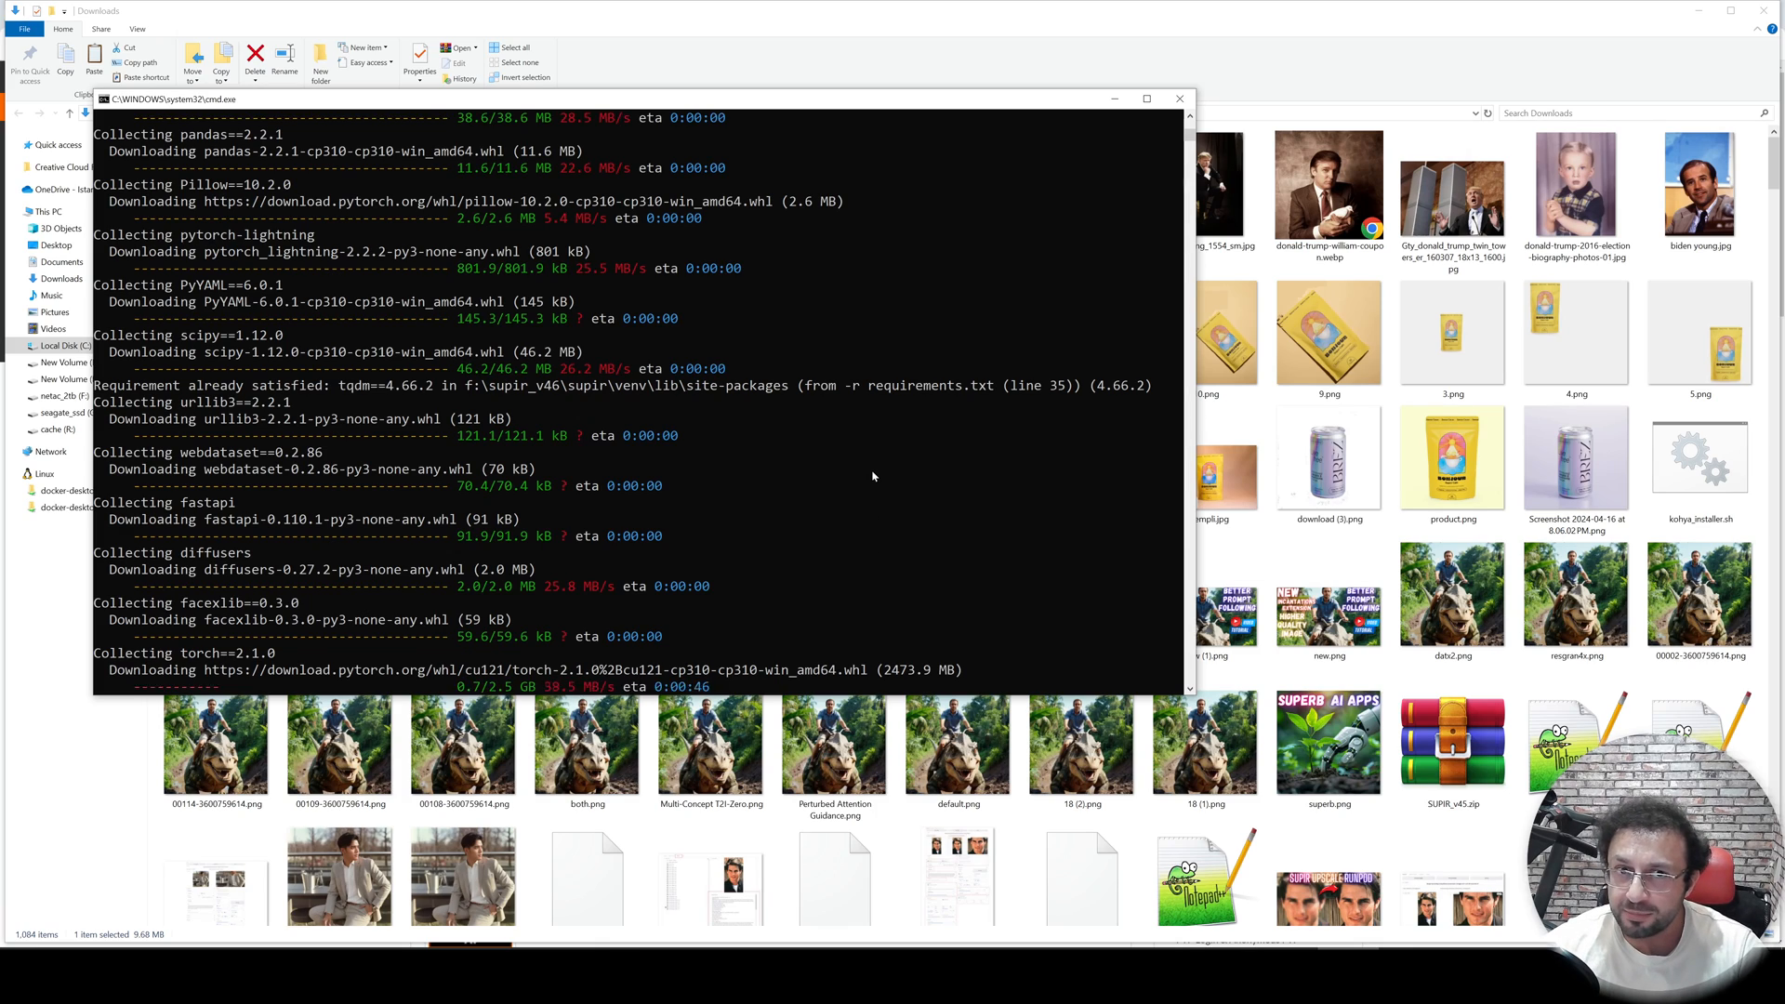
- Open the extracted uGet folder's bin subfolder and launch uget.exe
{"action": "left_click", "coordinate": [1773, 176]}
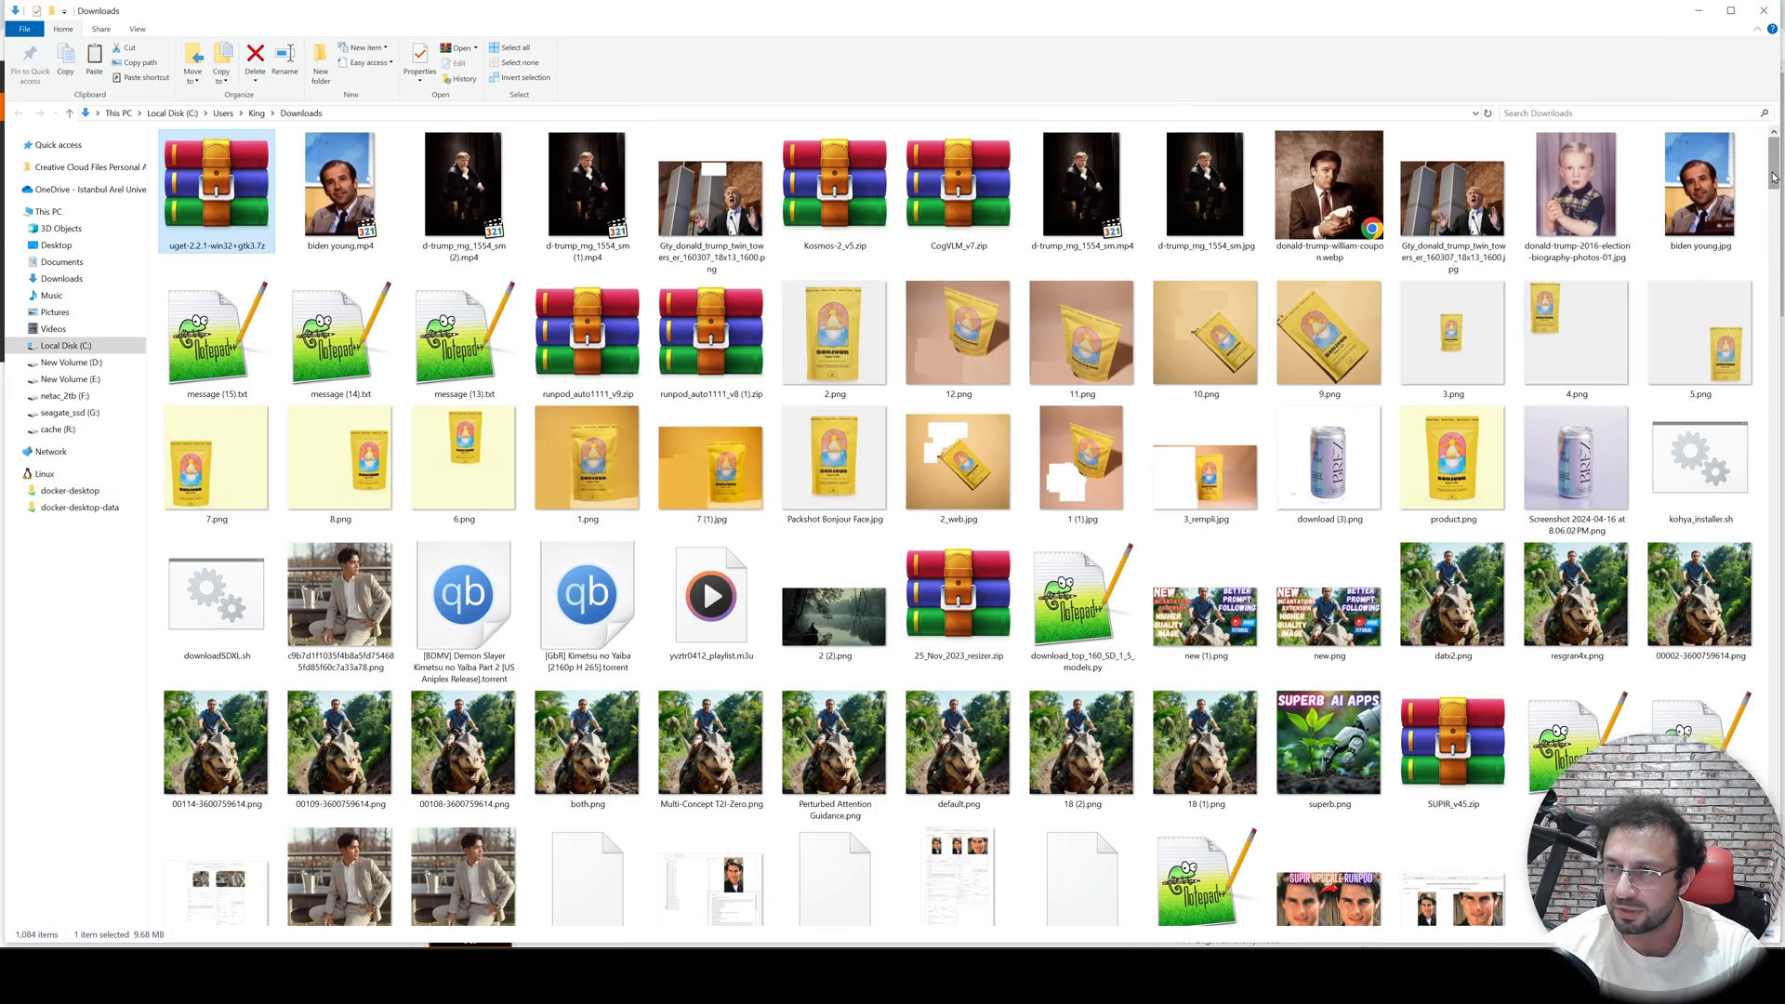
{"action": "left_click_drag", "start_coordinate": [1773, 176], "coordinate": [1773, 279]}
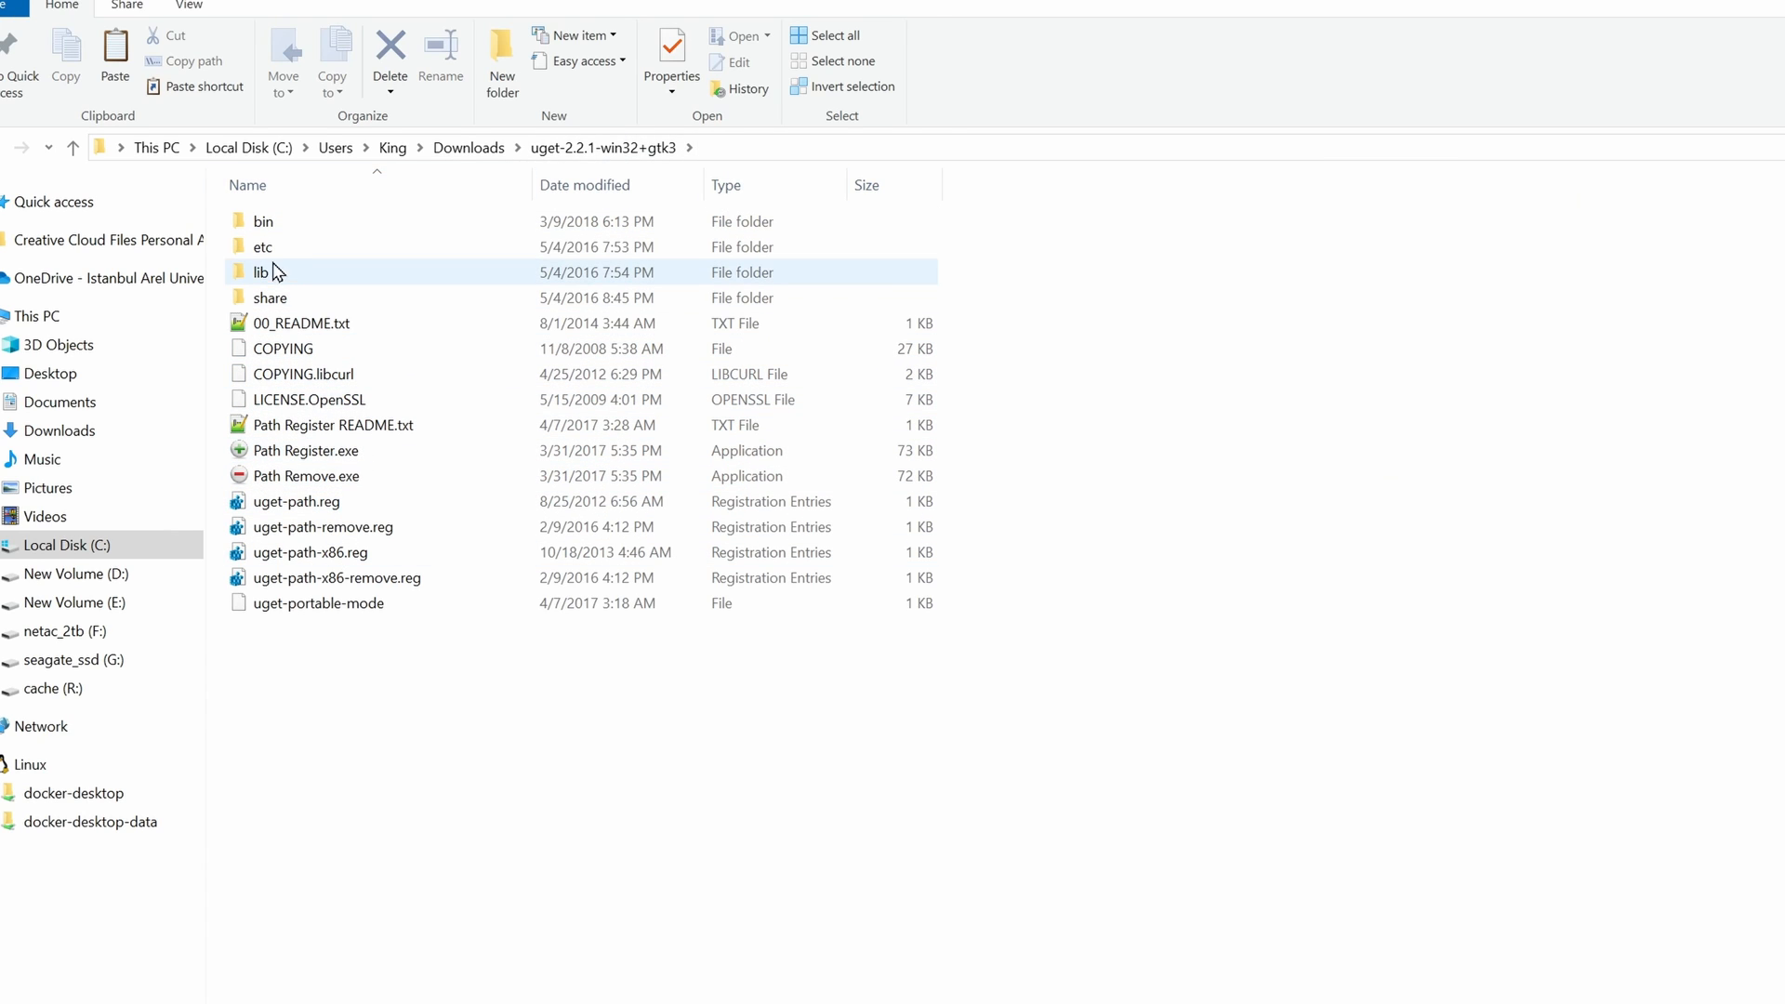
{"action": "double_click", "coordinate": [271, 229]}
{"action": "double_click", "coordinate": [721, 405]}
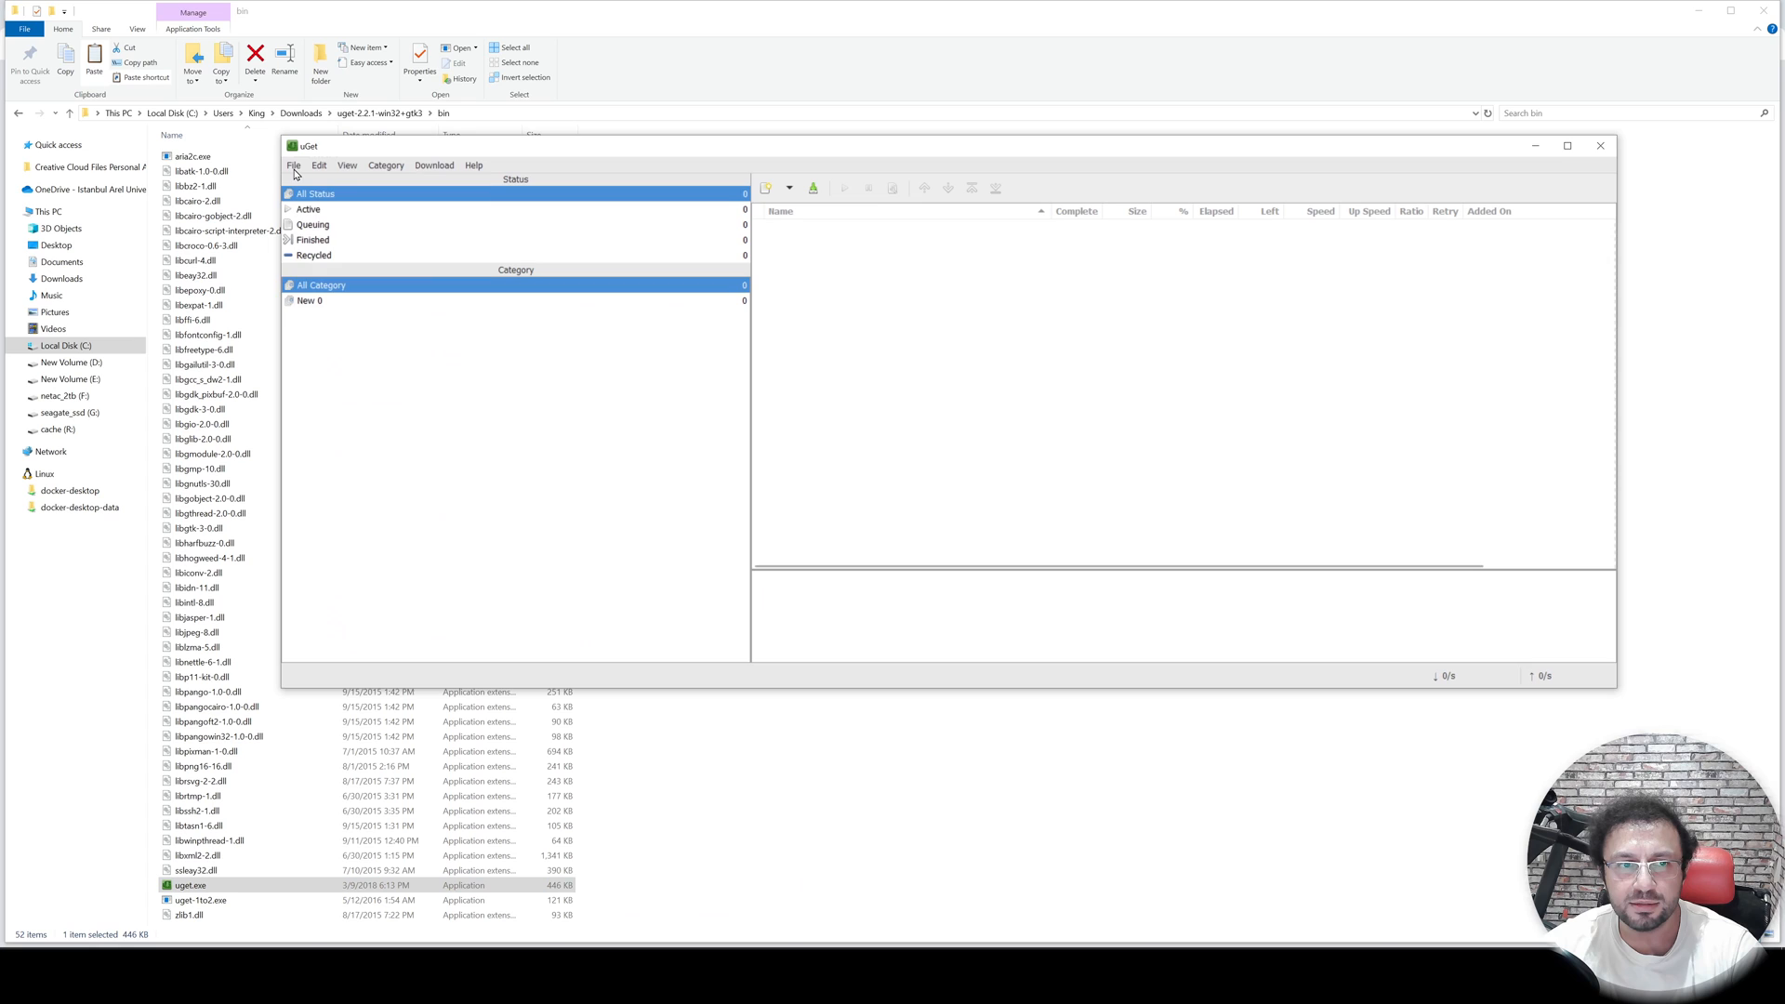
- Copy the supir_v45_models.zip link address and create a new uGet download from the clipboard
{"action": "left_click", "coordinate": [294, 166]}
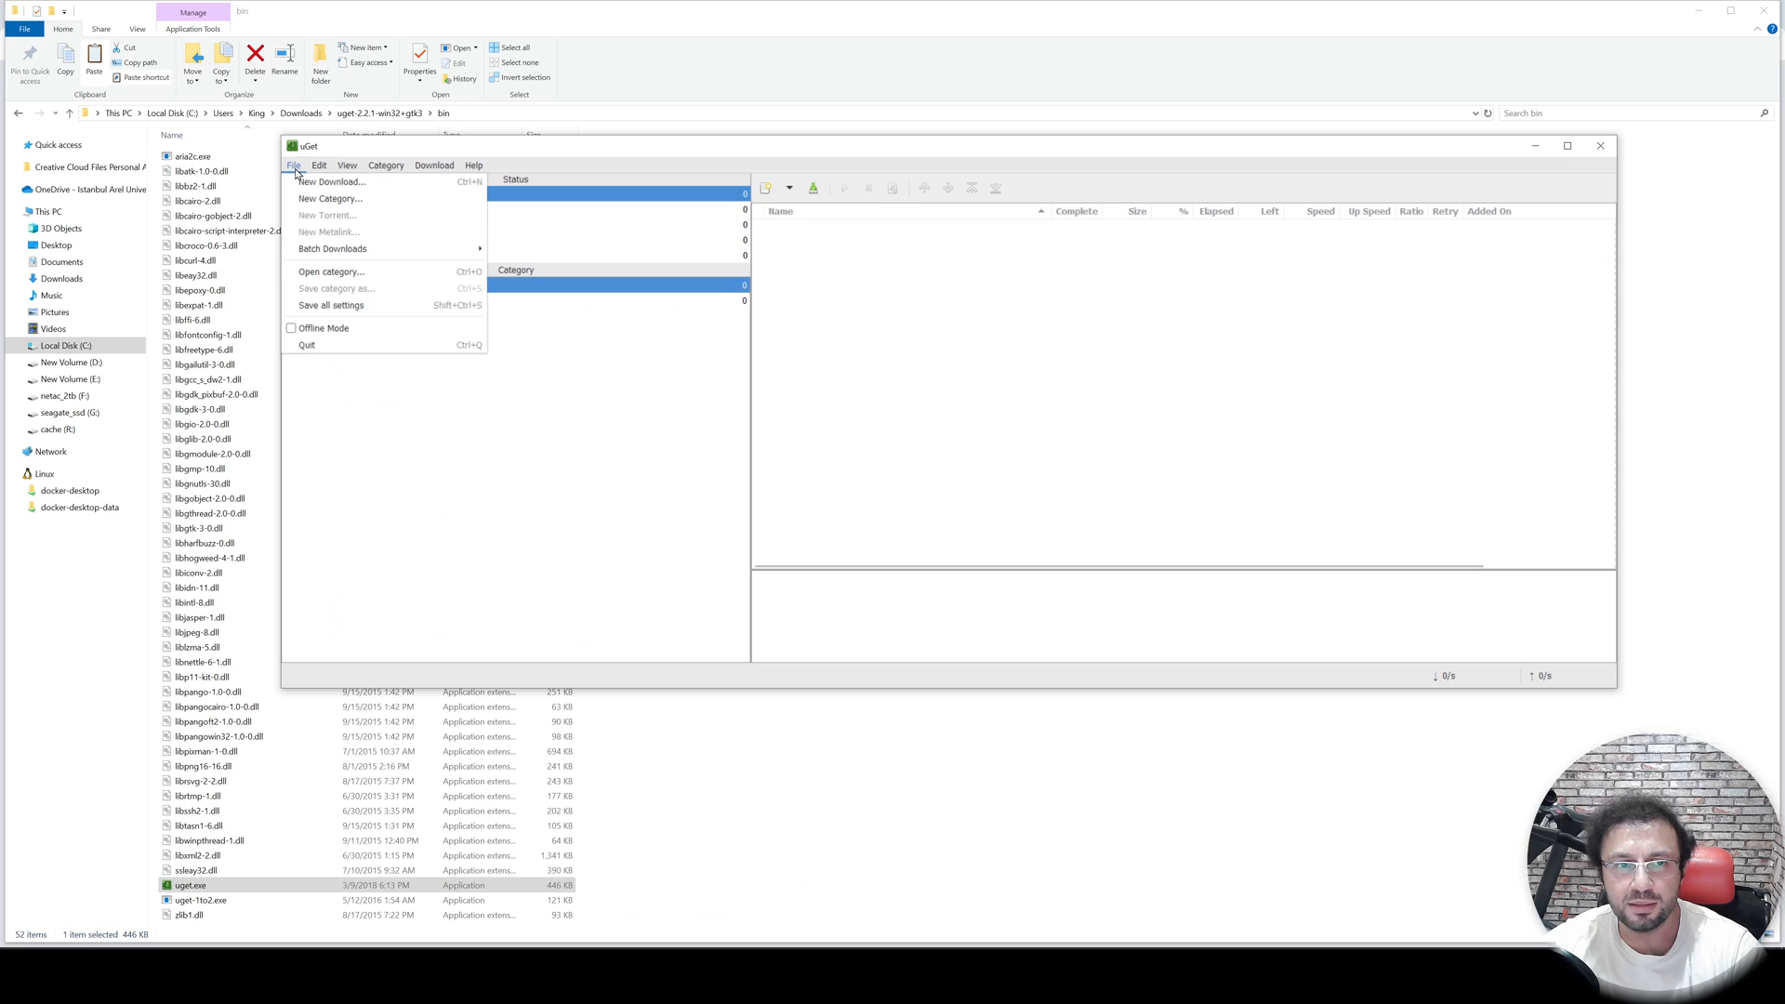
{"action": "left_click", "coordinate": [307, 181]}
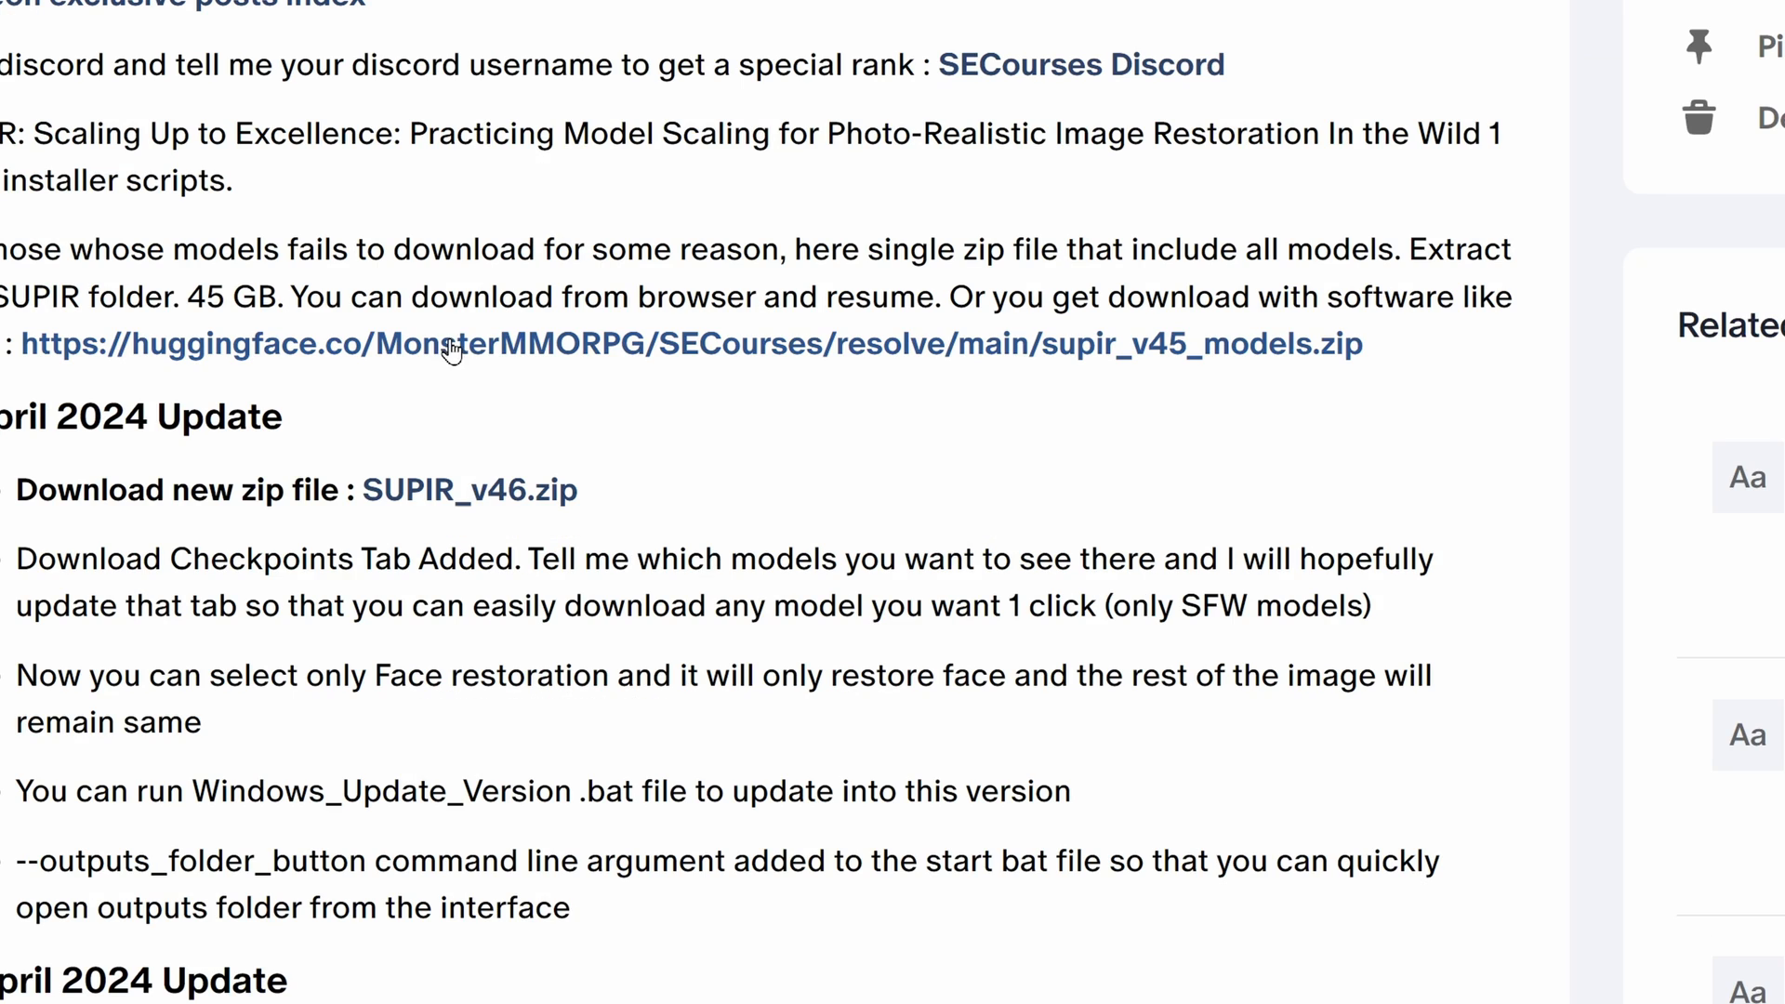
{"action": "right_click", "coordinate": [482, 340]}
{"action": "left_click", "coordinate": [596, 536]}
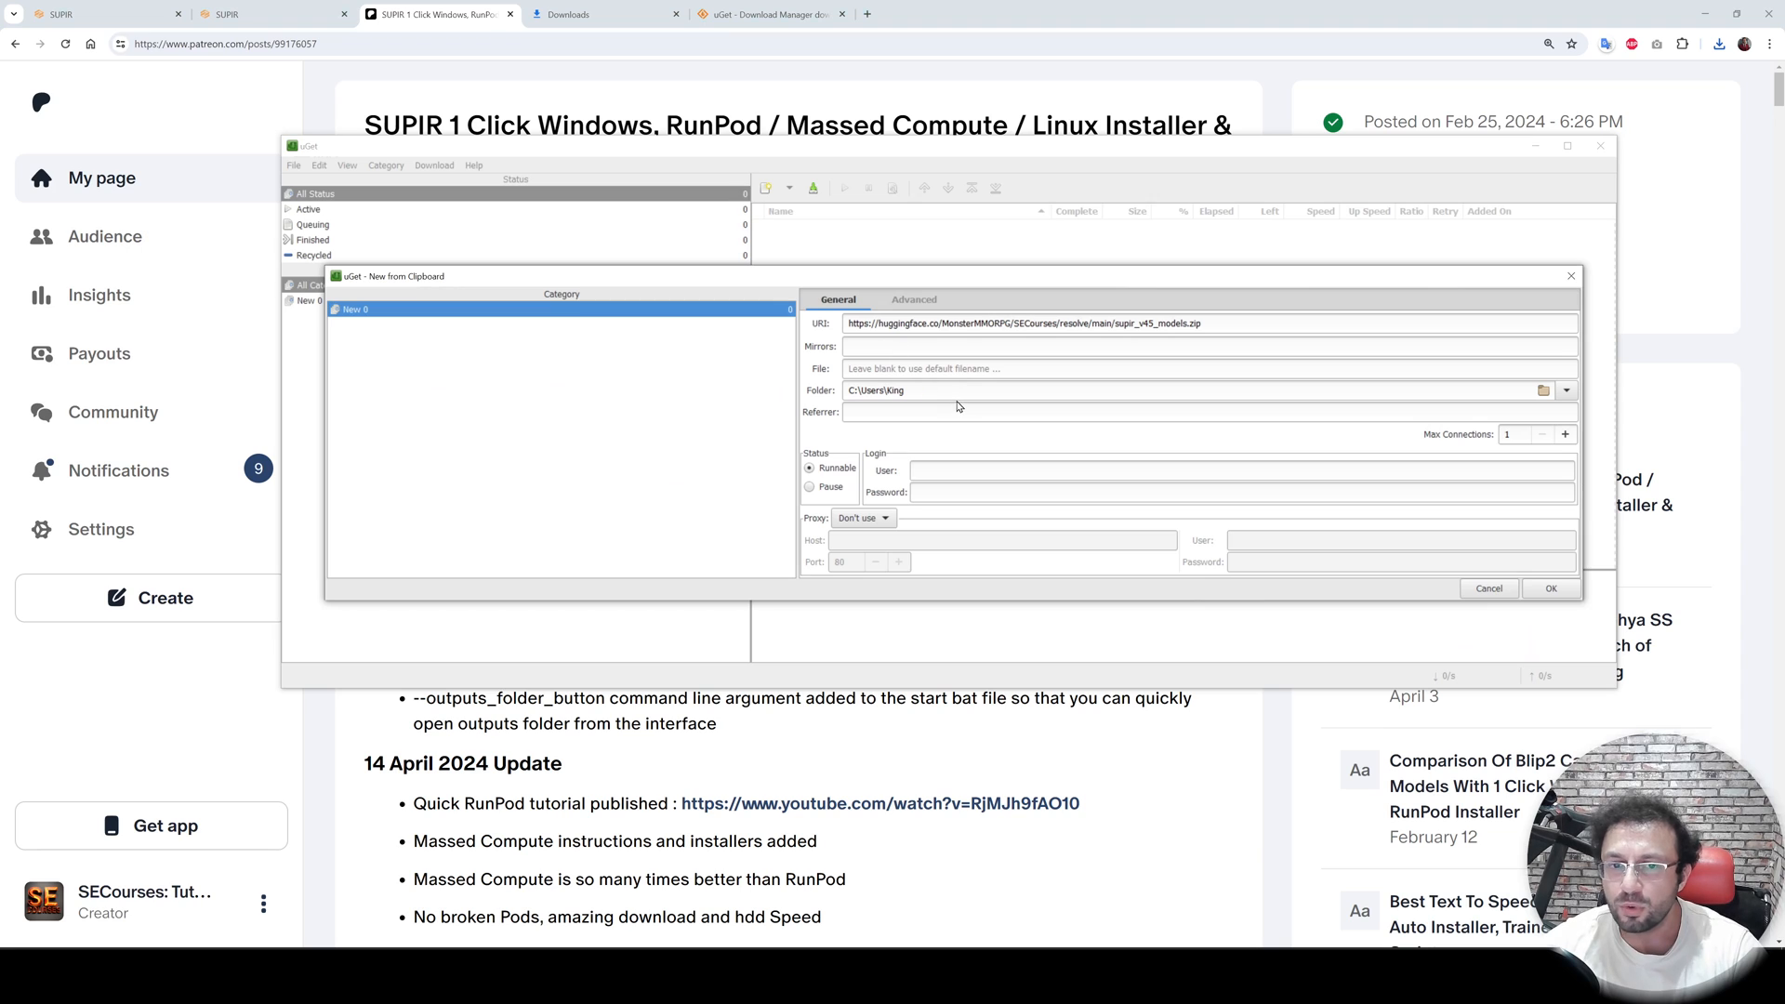
- Set the new download's destination folder to the user's Downloads folder
{"action": "left_click_drag", "start_coordinate": [952, 391], "coordinate": [804, 385]}
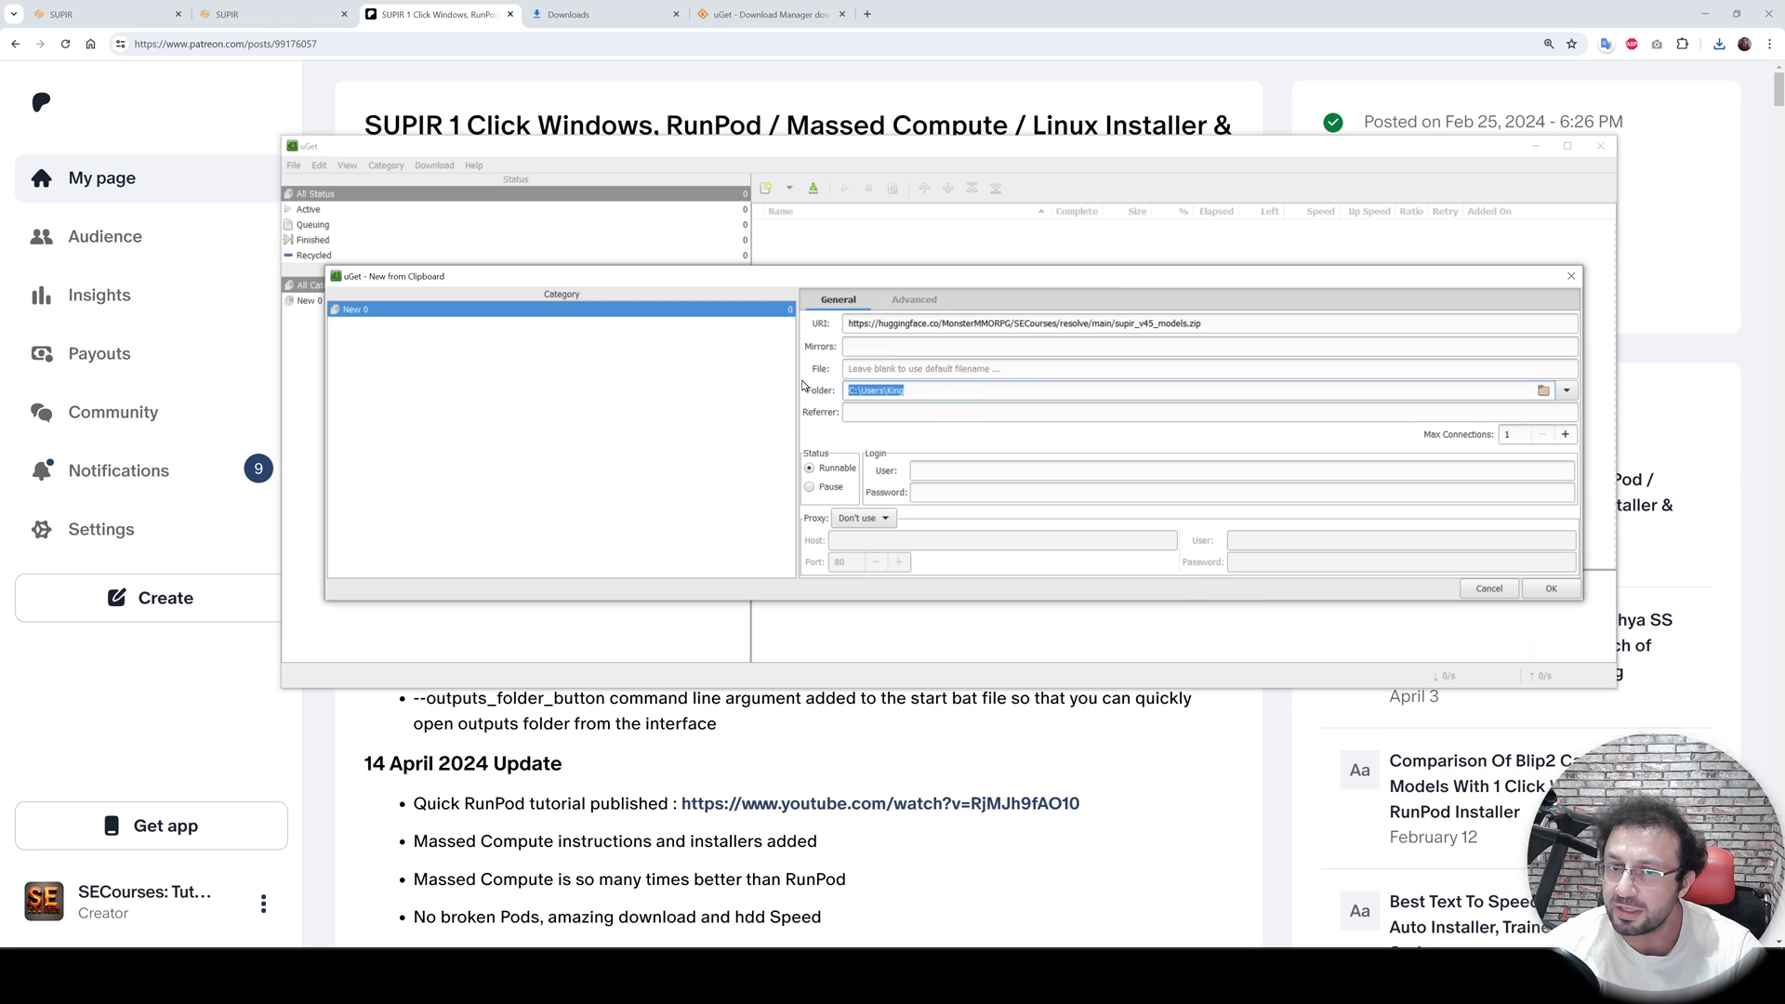
{"action": "left_click", "coordinate": [1544, 391]}
{"action": "left_click", "coordinate": [735, 309]}
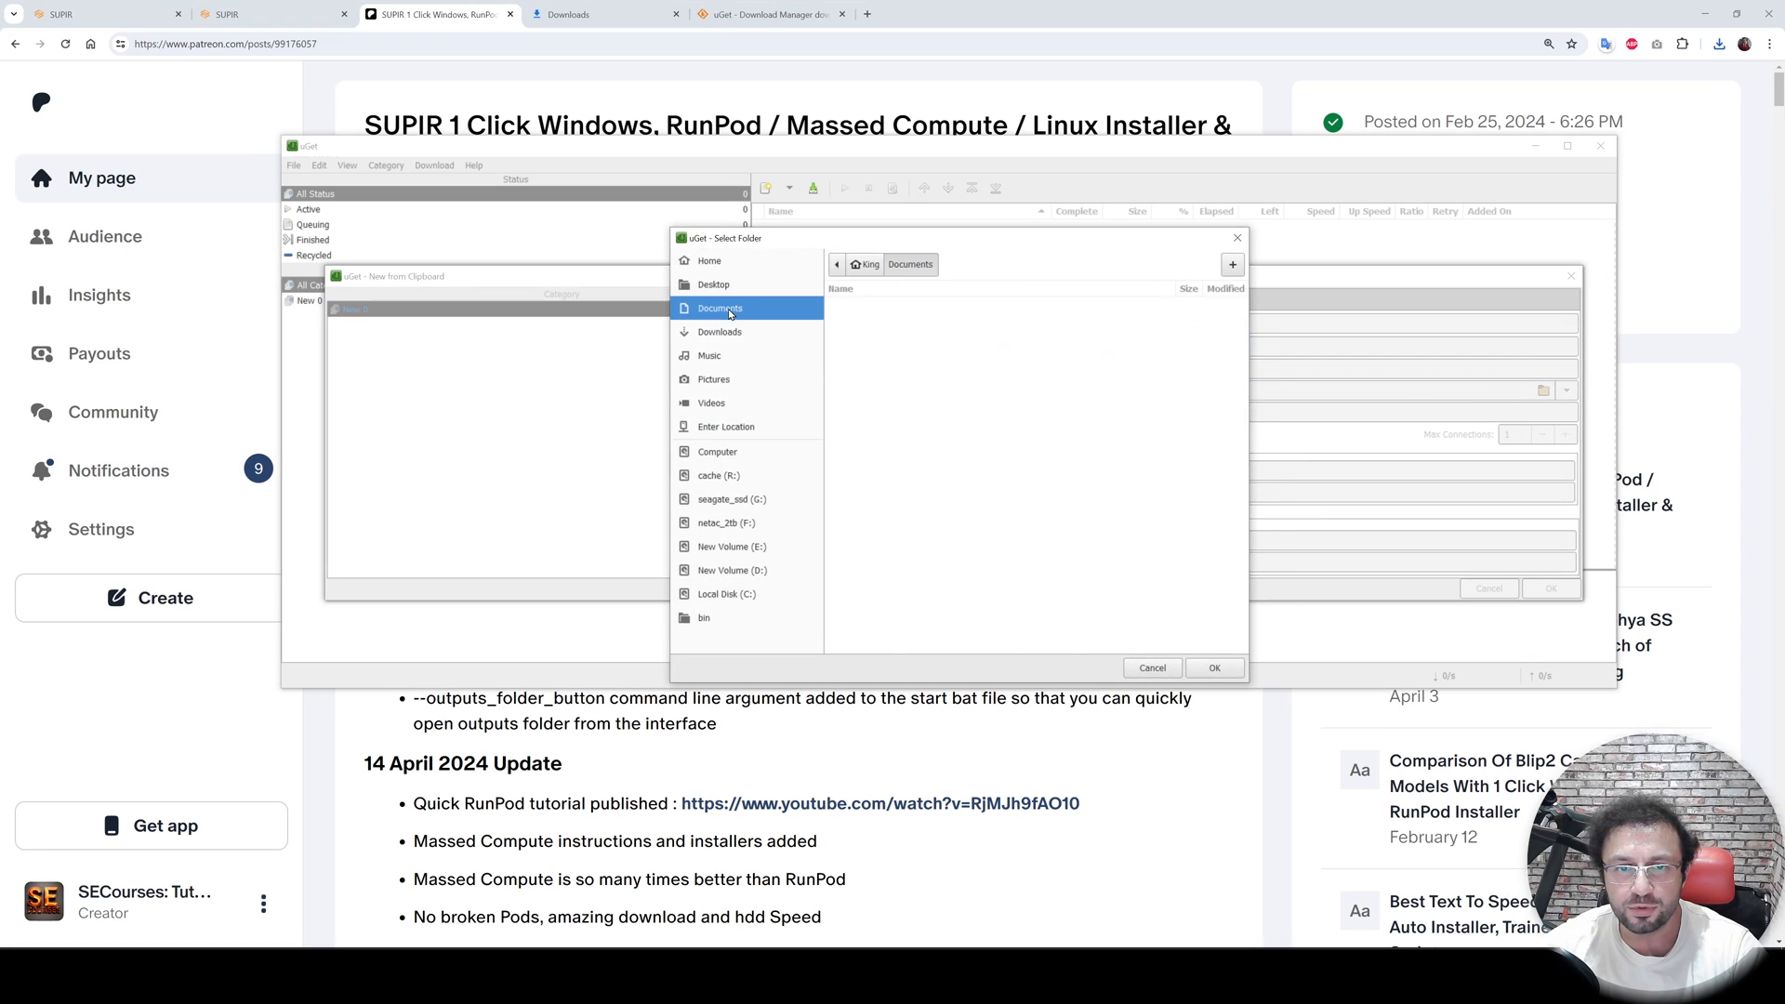
{"action": "left_click", "coordinate": [734, 332]}
{"action": "left_click", "coordinate": [1216, 668]}
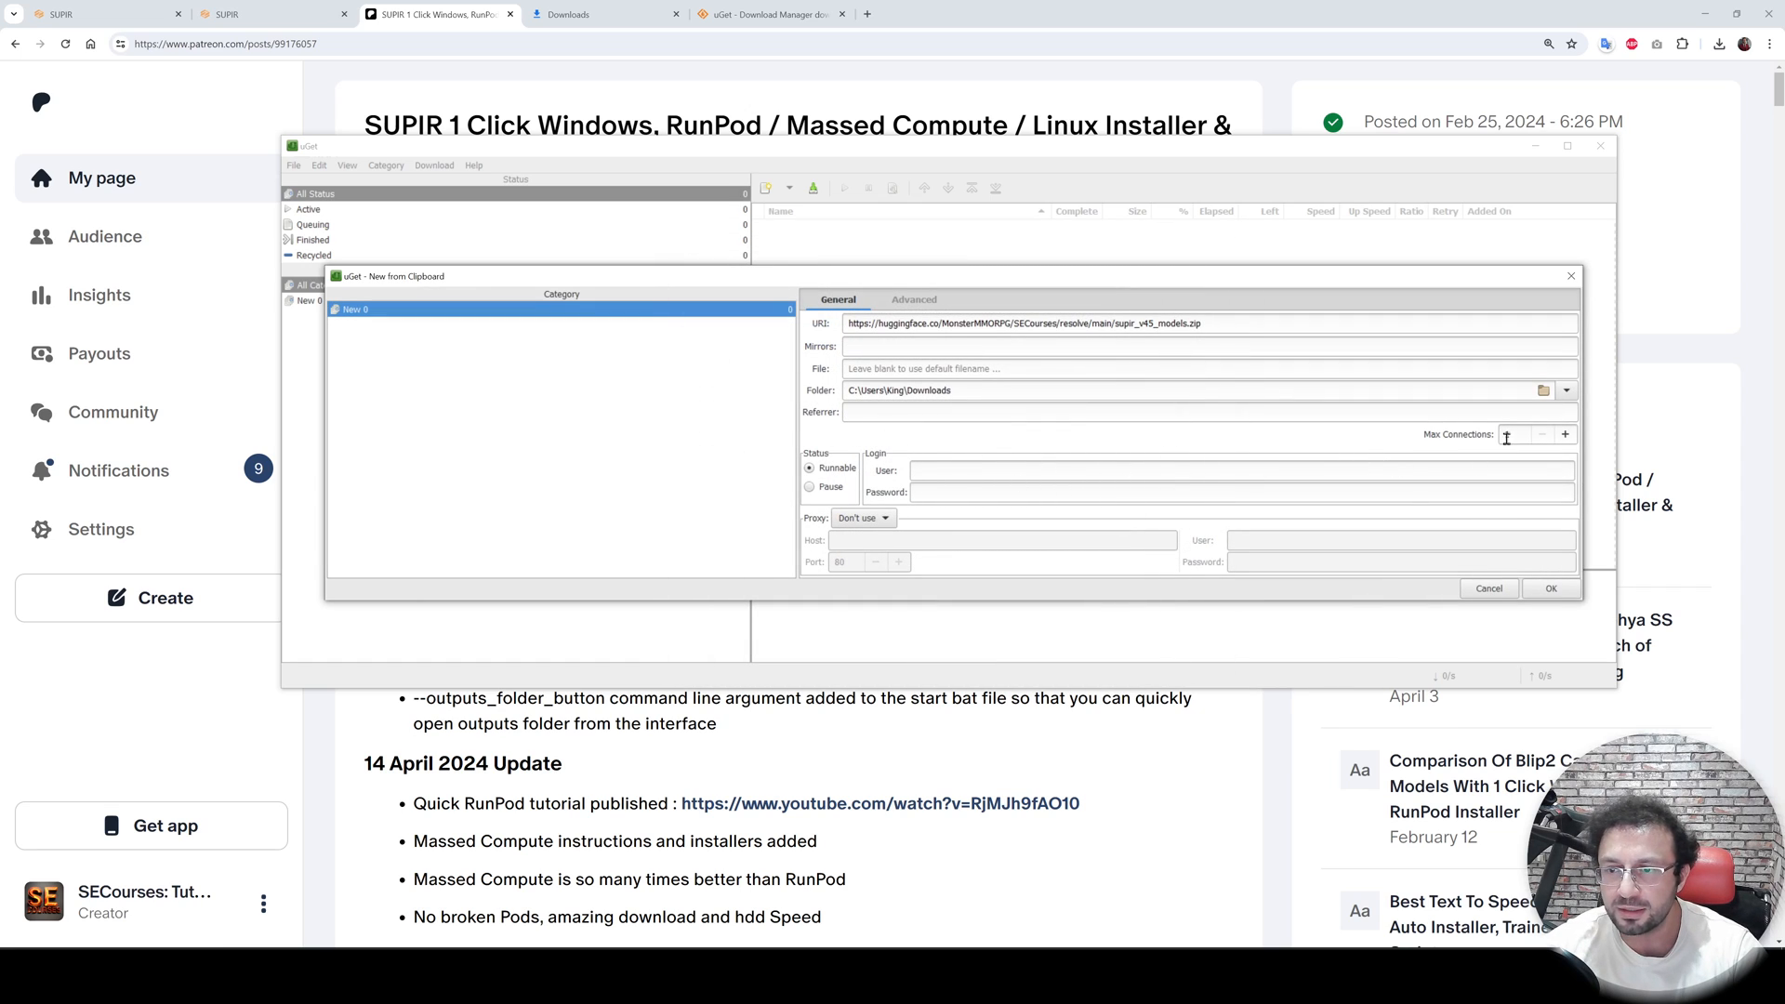
- Set the maximum connections to 16 and confirm the new download
{"action": "left_click", "coordinate": [1507, 438]}
{"action": "type", "text": "6"}
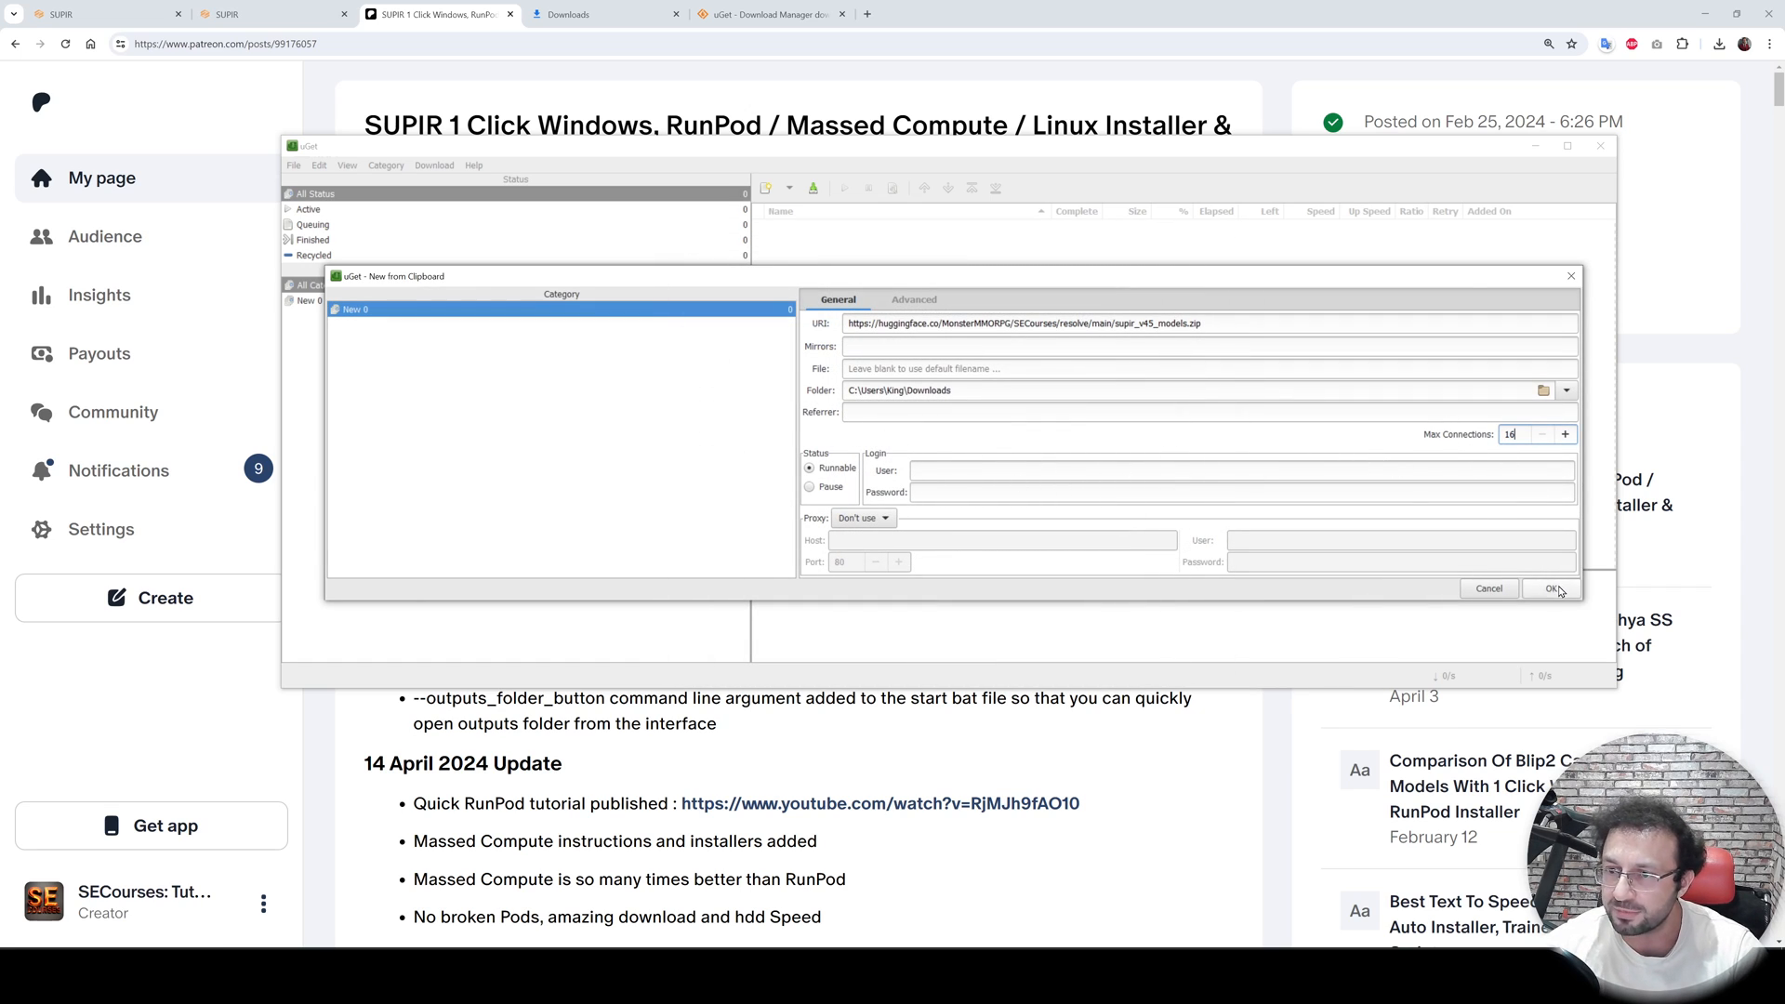
{"action": "left_click", "coordinate": [1551, 588]}
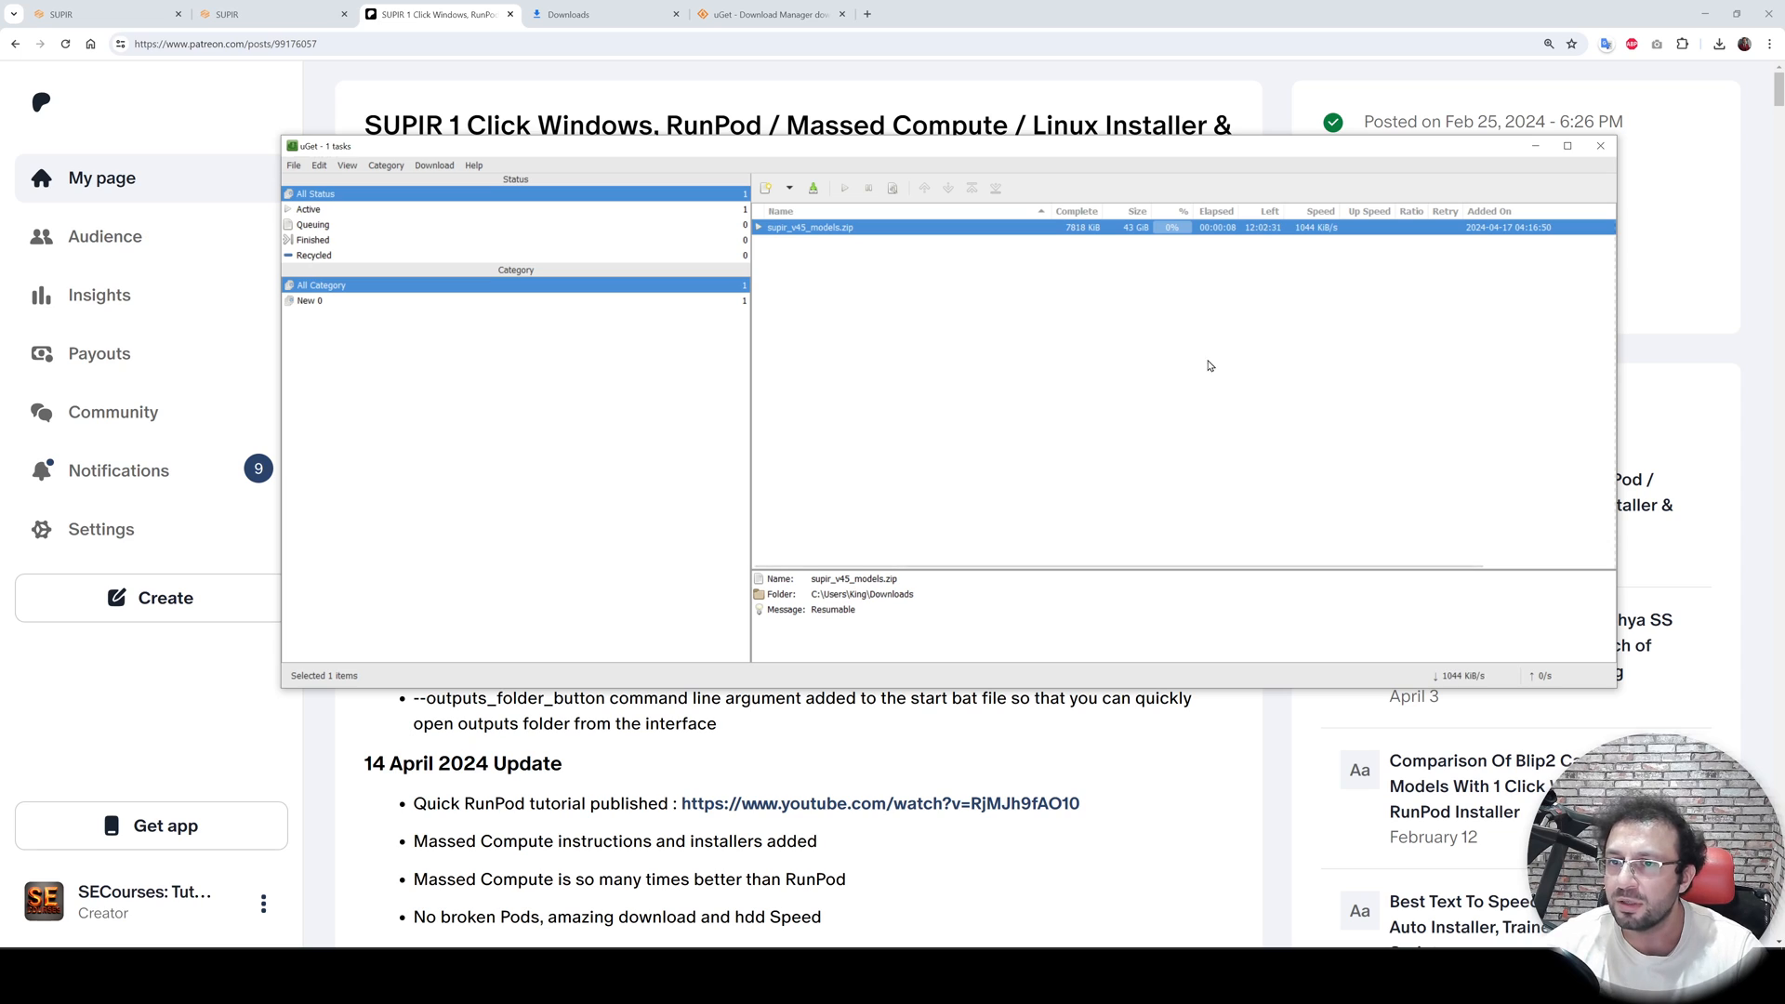
- Pause the supir_v45_models.zip download and force-start it again
{"action": "right_click", "coordinate": [822, 232]}
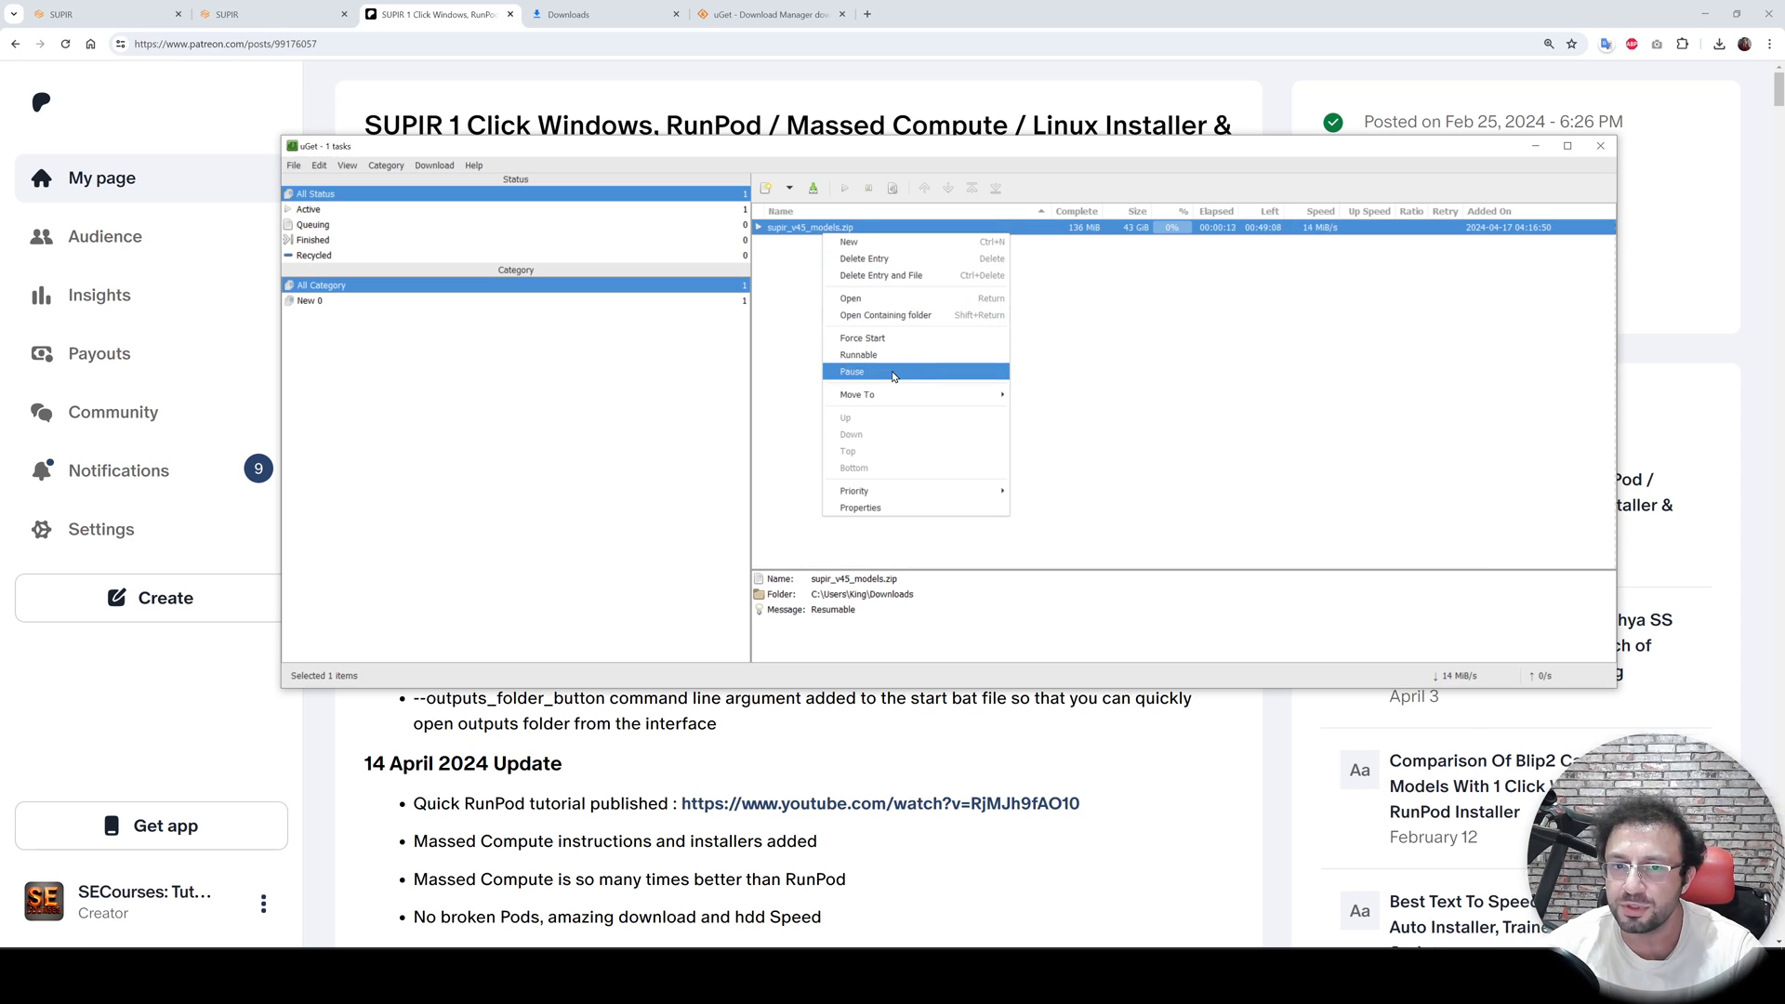
{"action": "left_click", "coordinate": [894, 372]}
{"action": "right_click", "coordinate": [817, 233]}
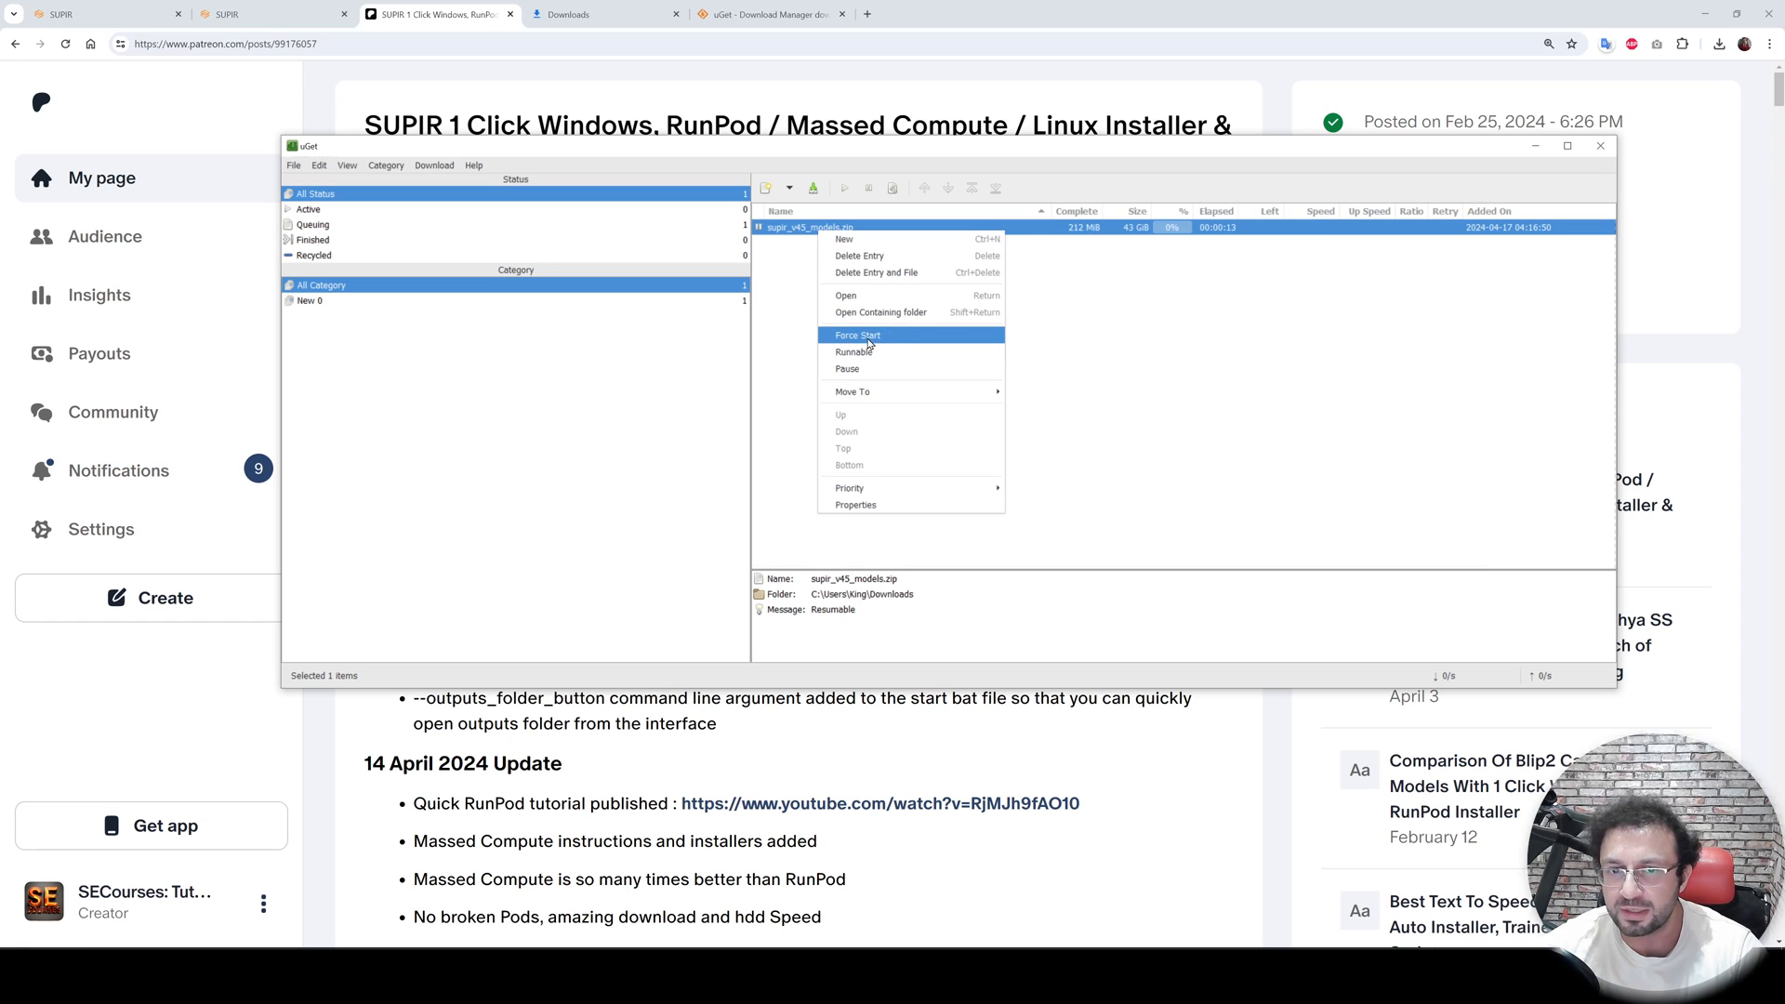
{"action": "left_click", "coordinate": [864, 335]}
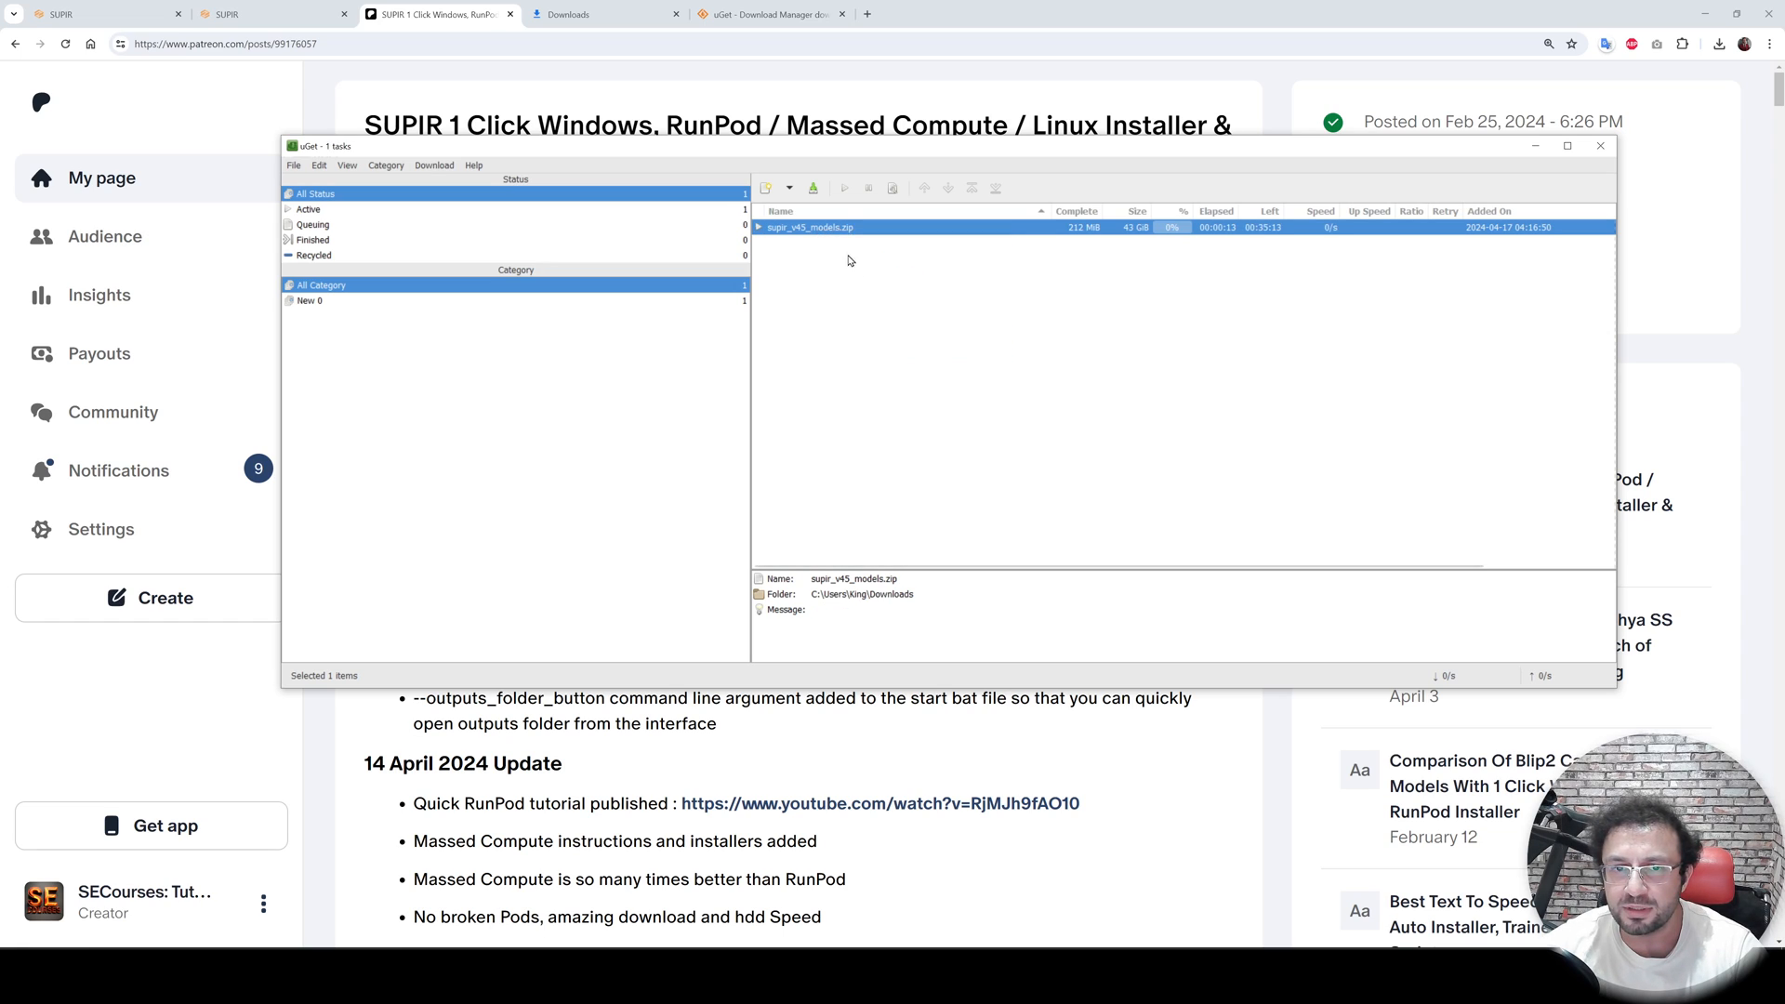
{"action": "right_click", "coordinate": [825, 232]}
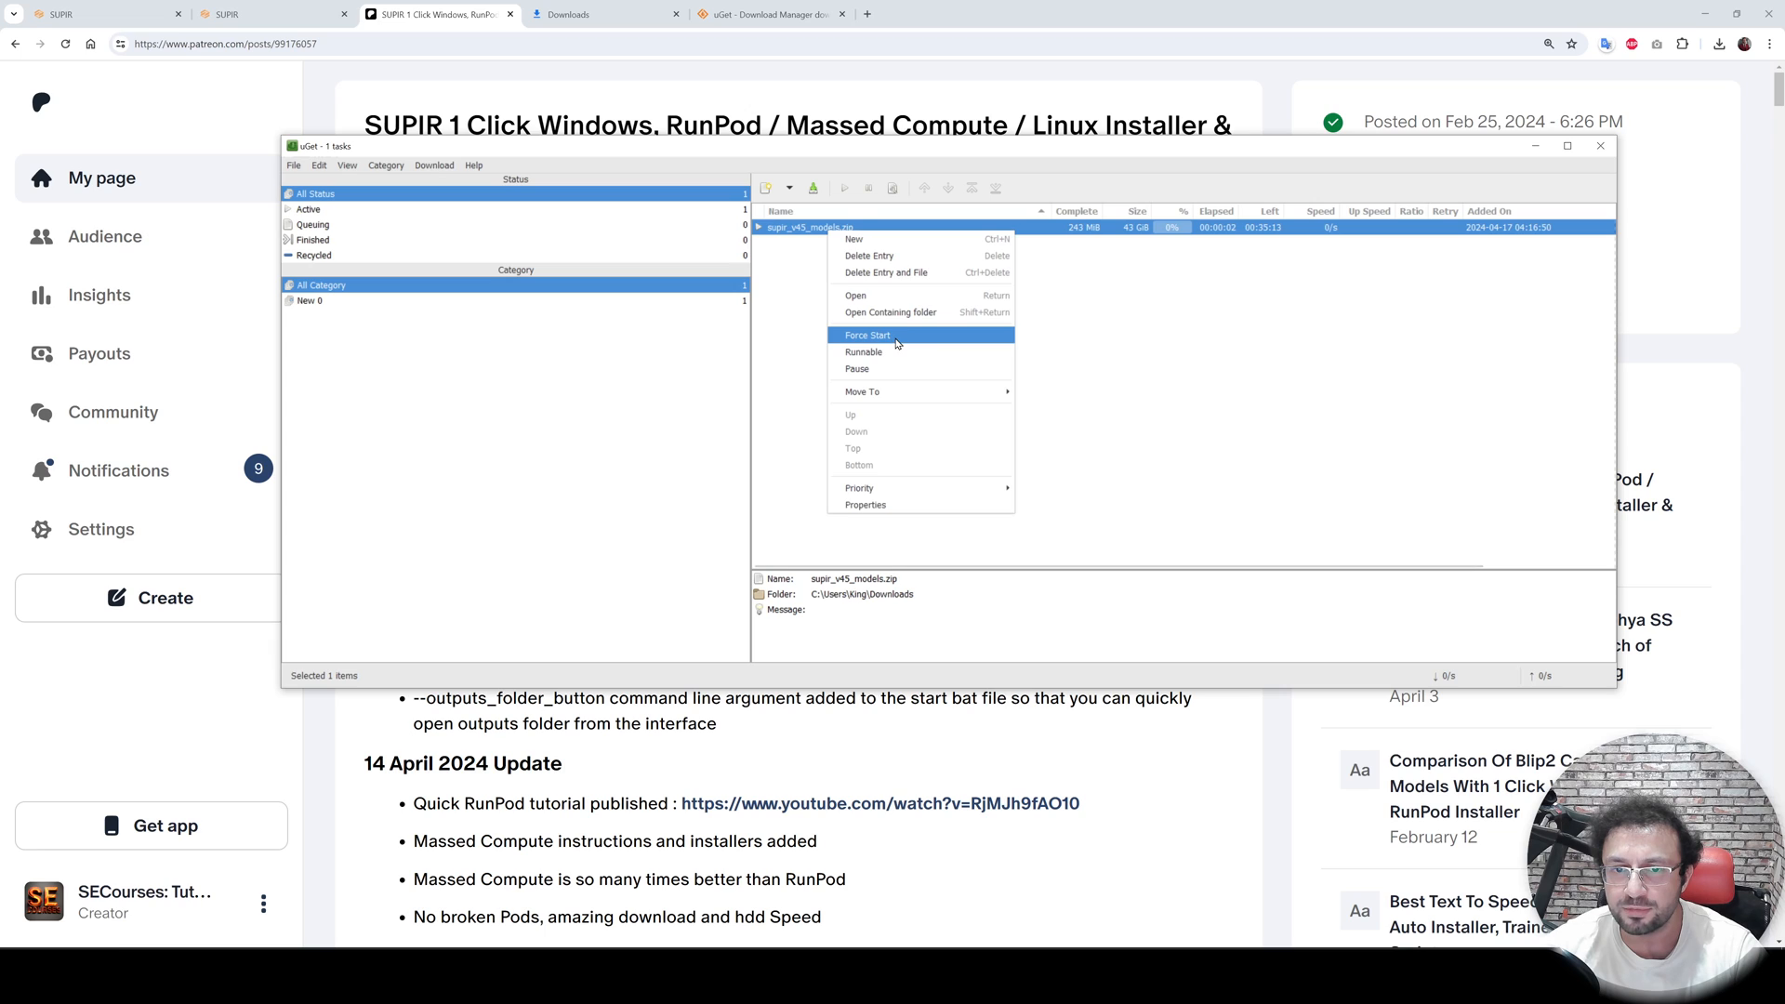
{"action": "left_click", "coordinate": [867, 335]}
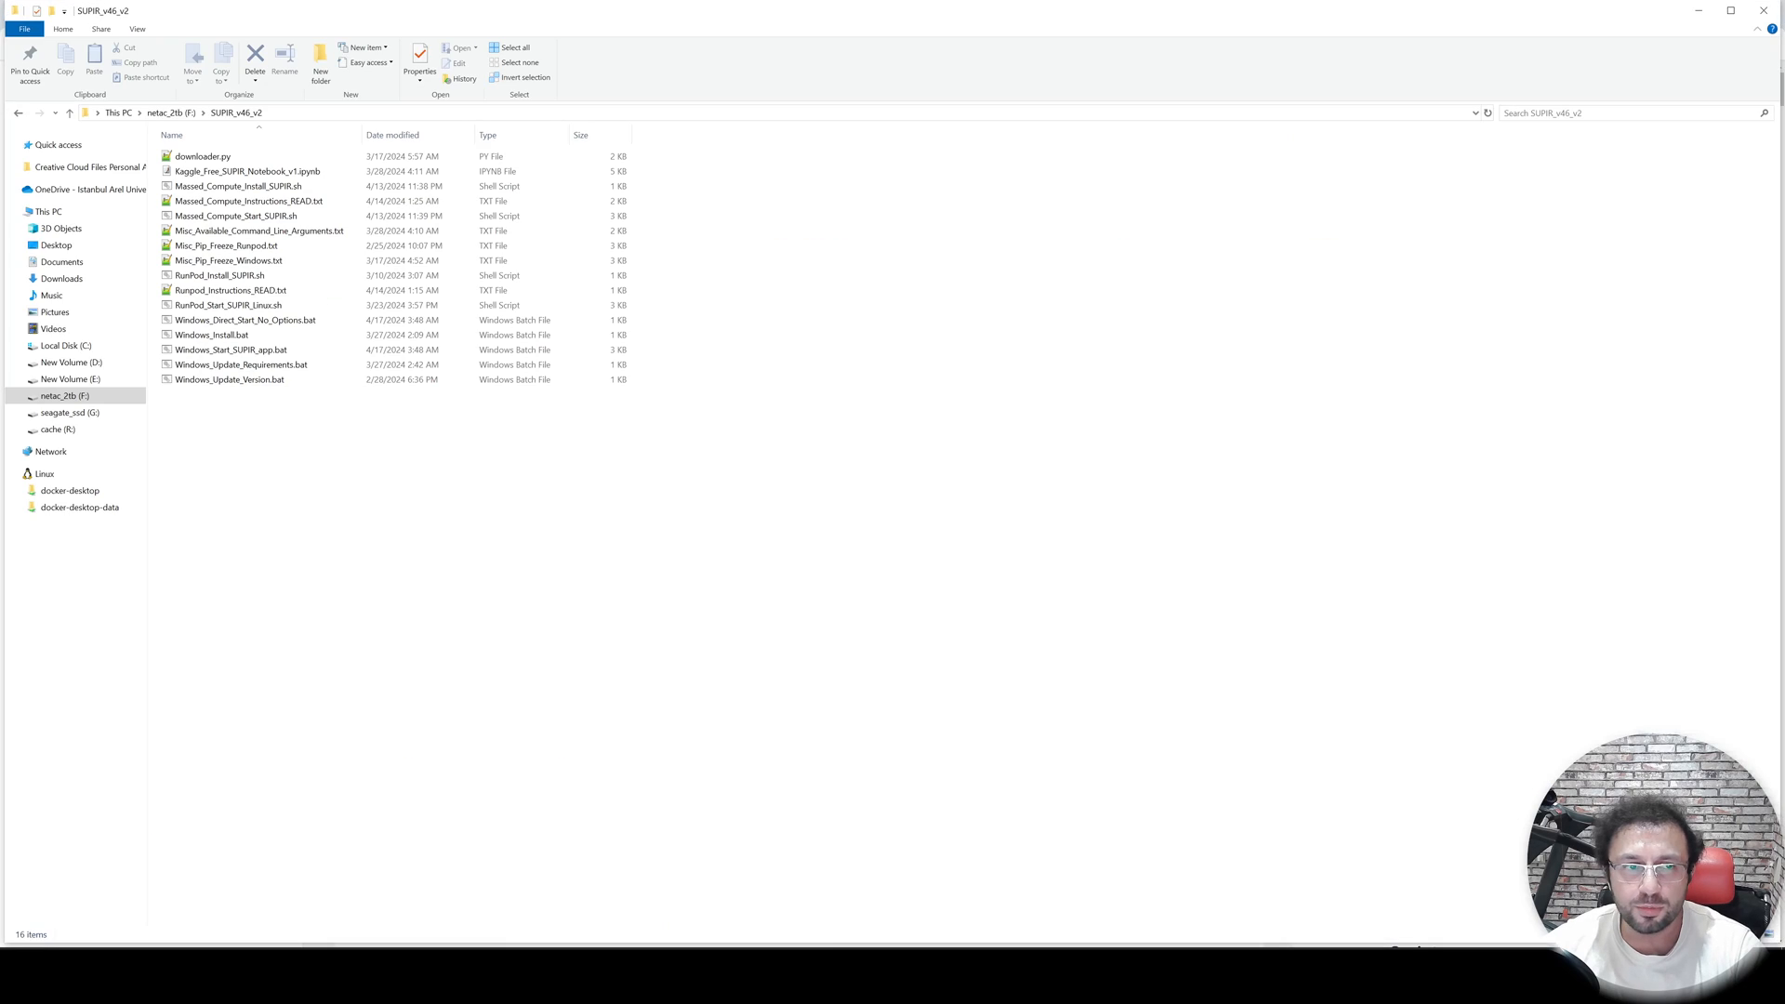
- Open the SUPIR_v45 folder on the netac_2tb (F:) drive
{"action": "left_click", "coordinate": [186, 113]}
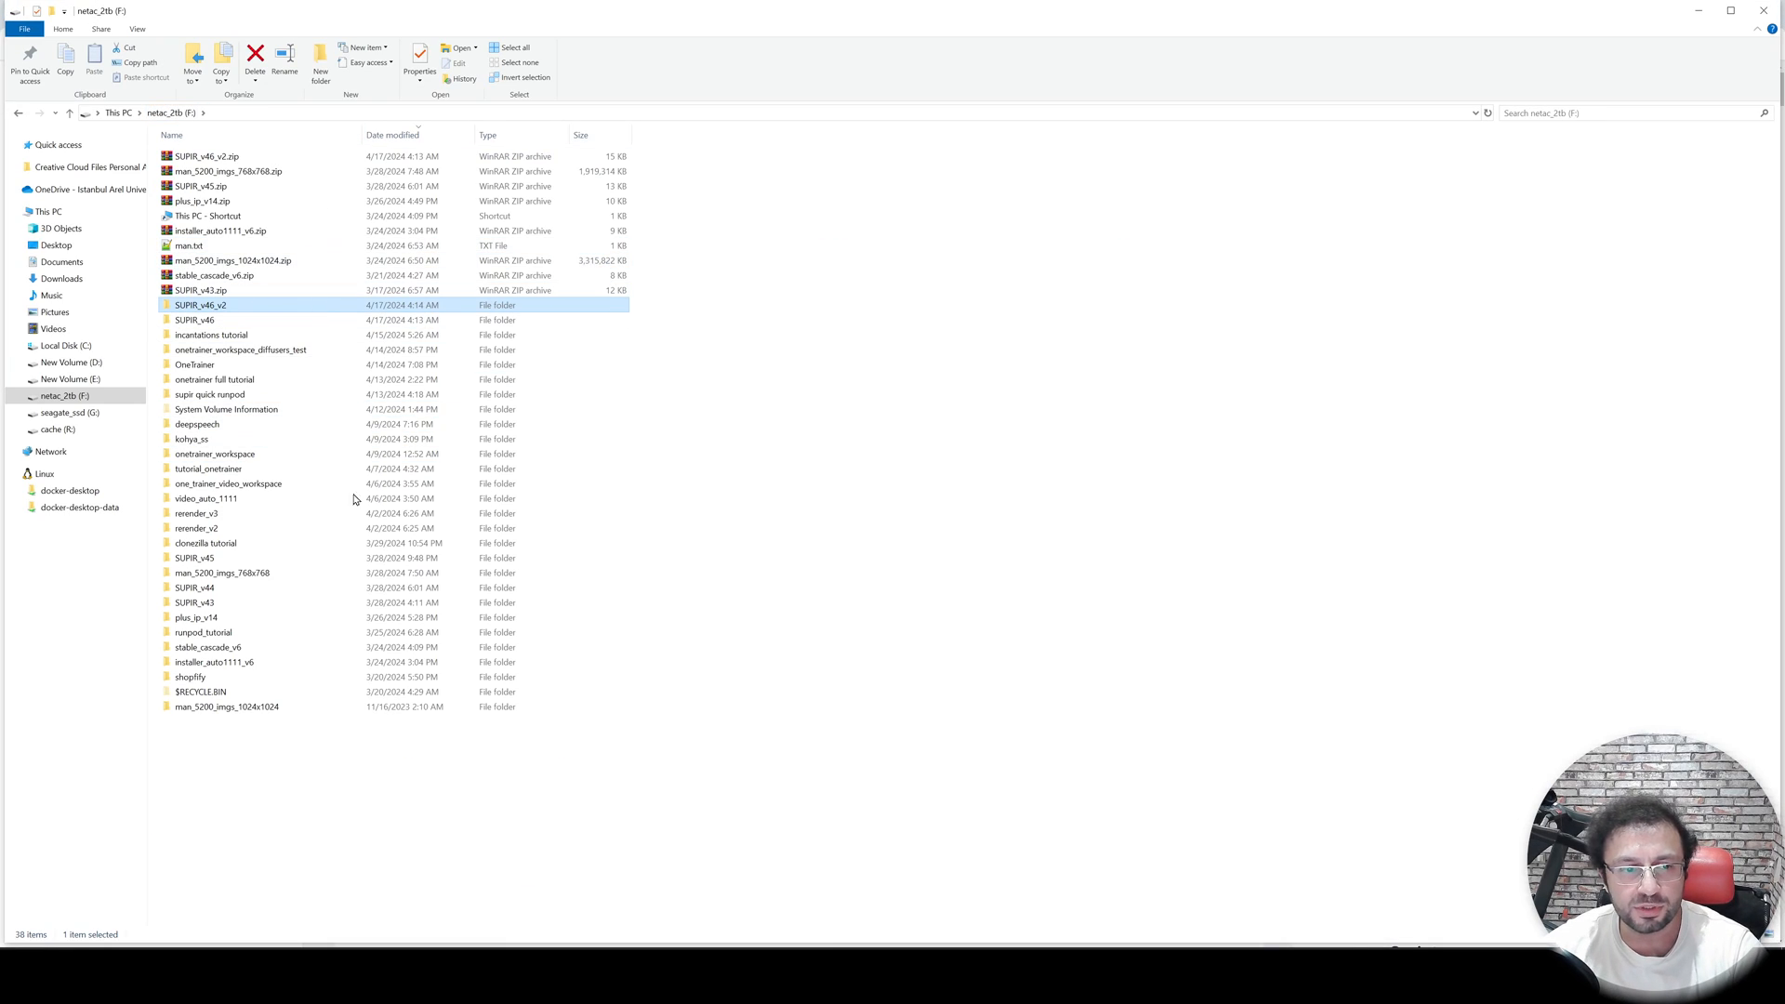
{"action": "double_click", "coordinate": [207, 560]}
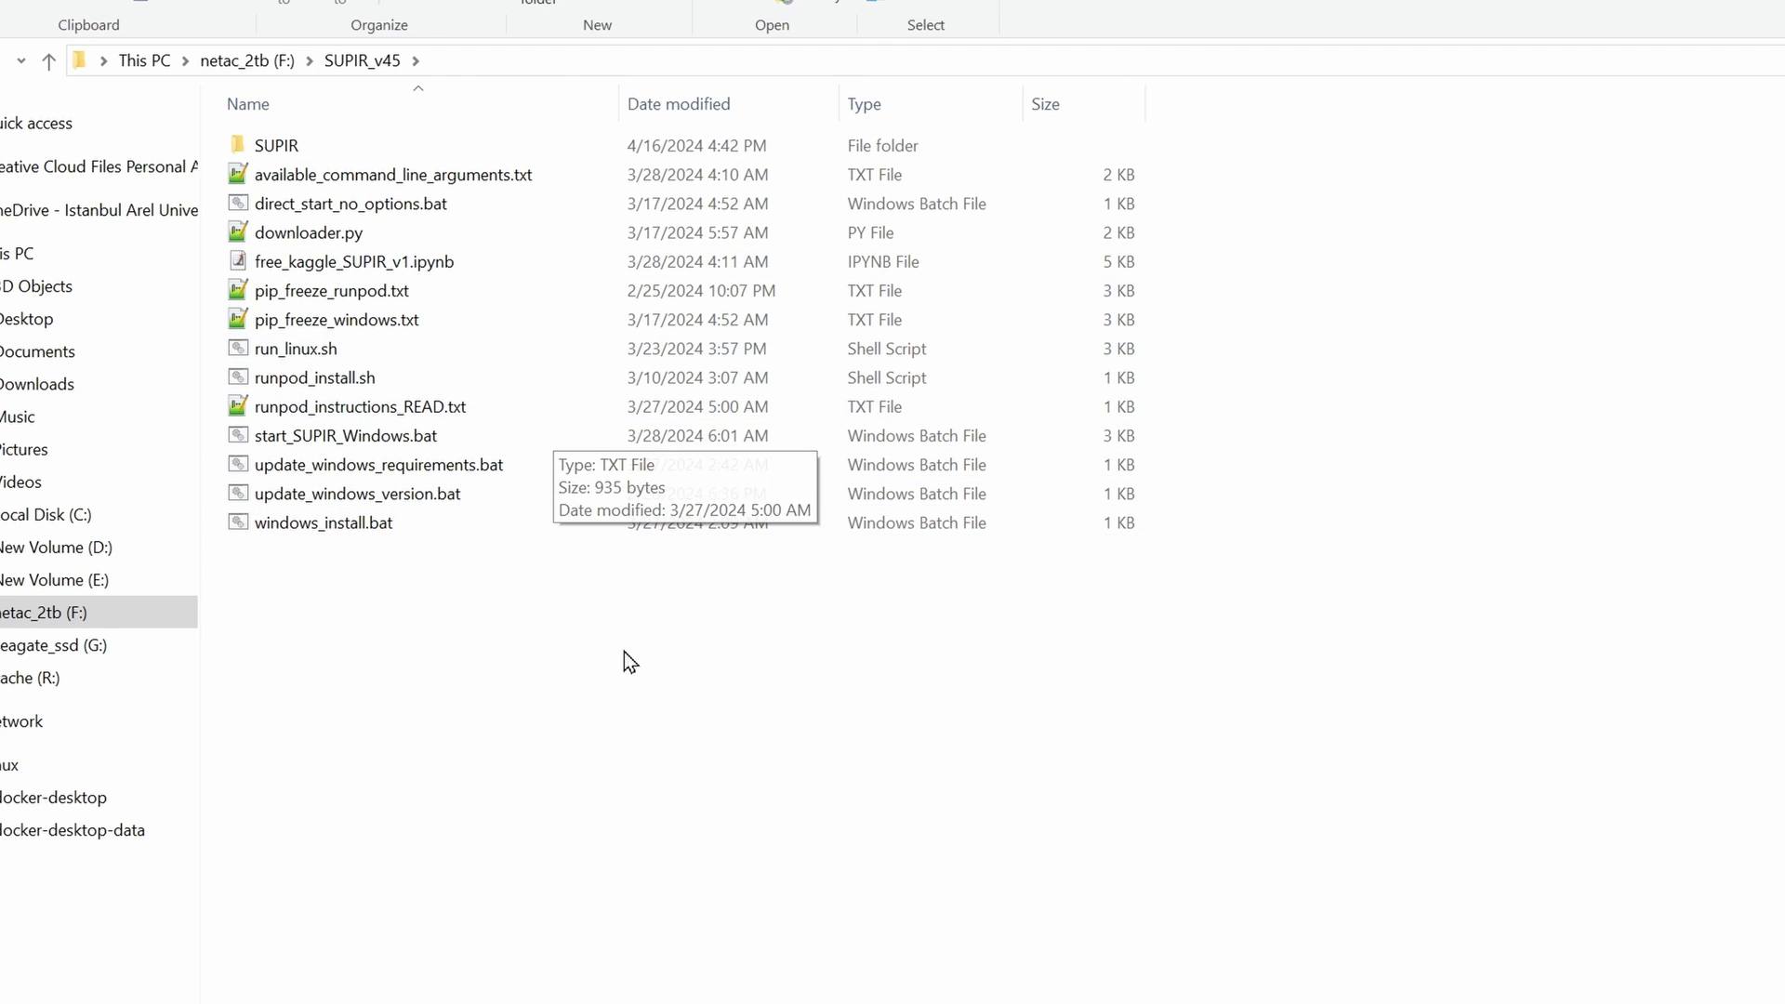
- Run update_windows_version.bat in the SUPIR_v45 folder and dismiss its continue prompt
{"action": "double_click", "coordinate": [409, 500]}
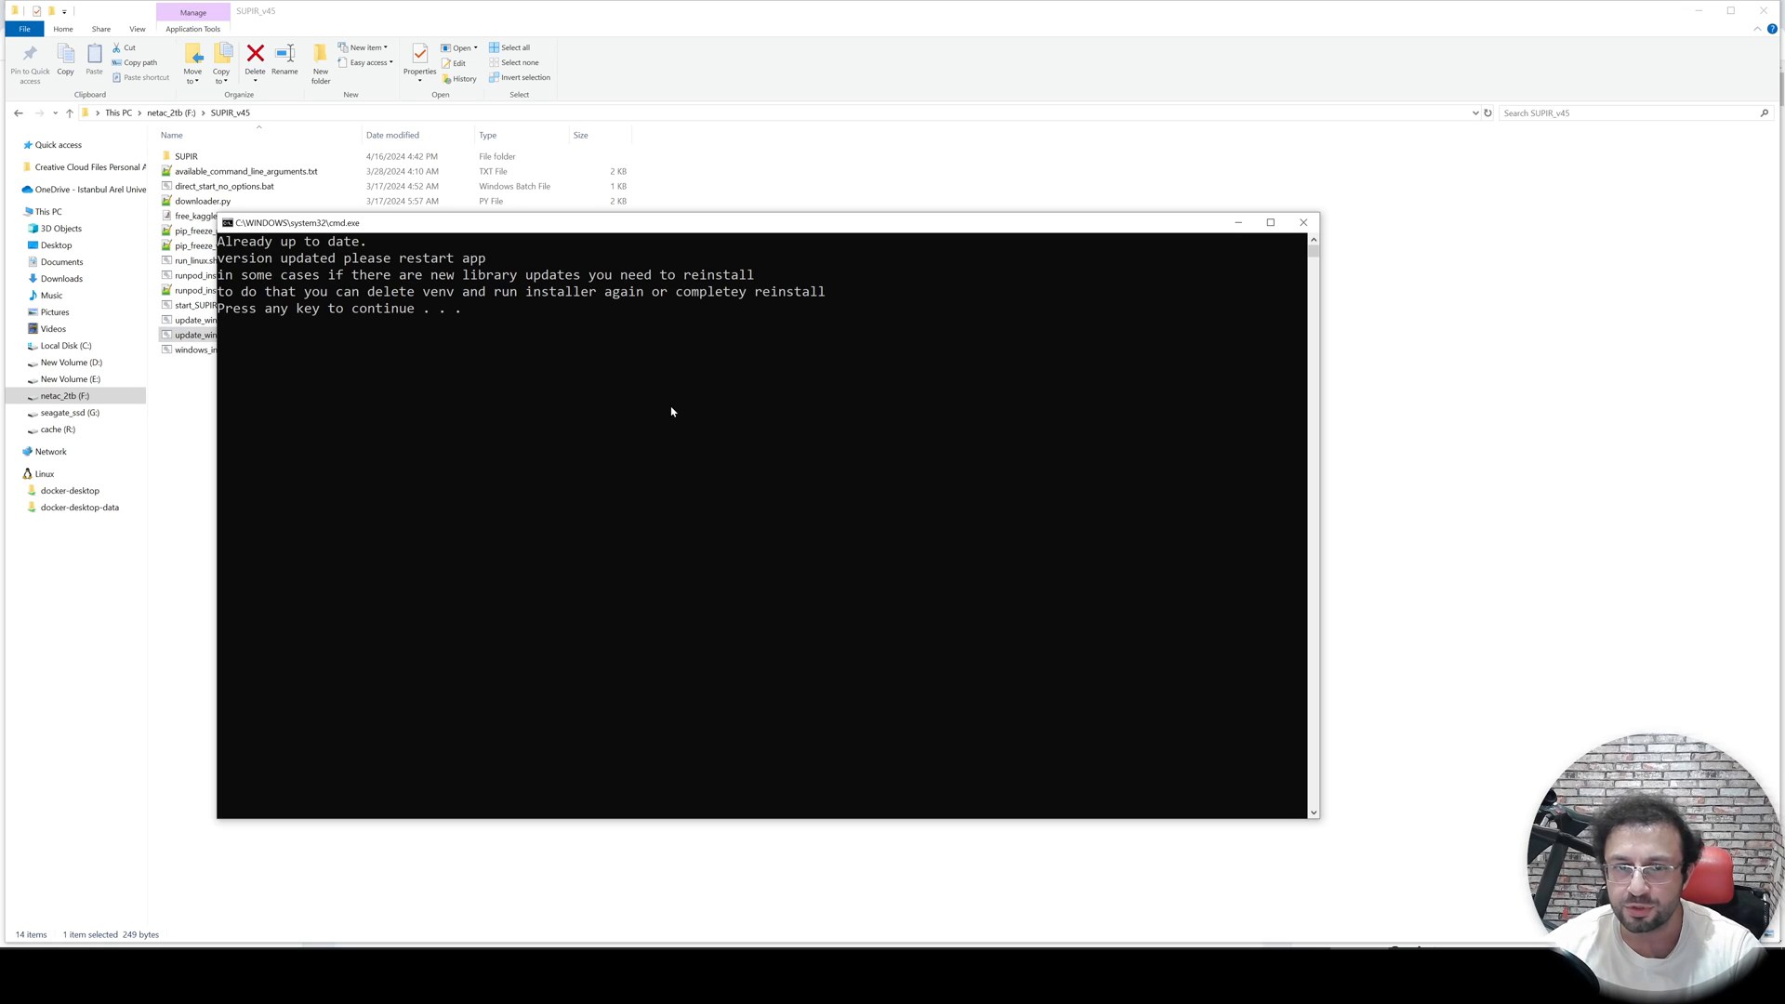
{"action": "key", "text": "Return"}
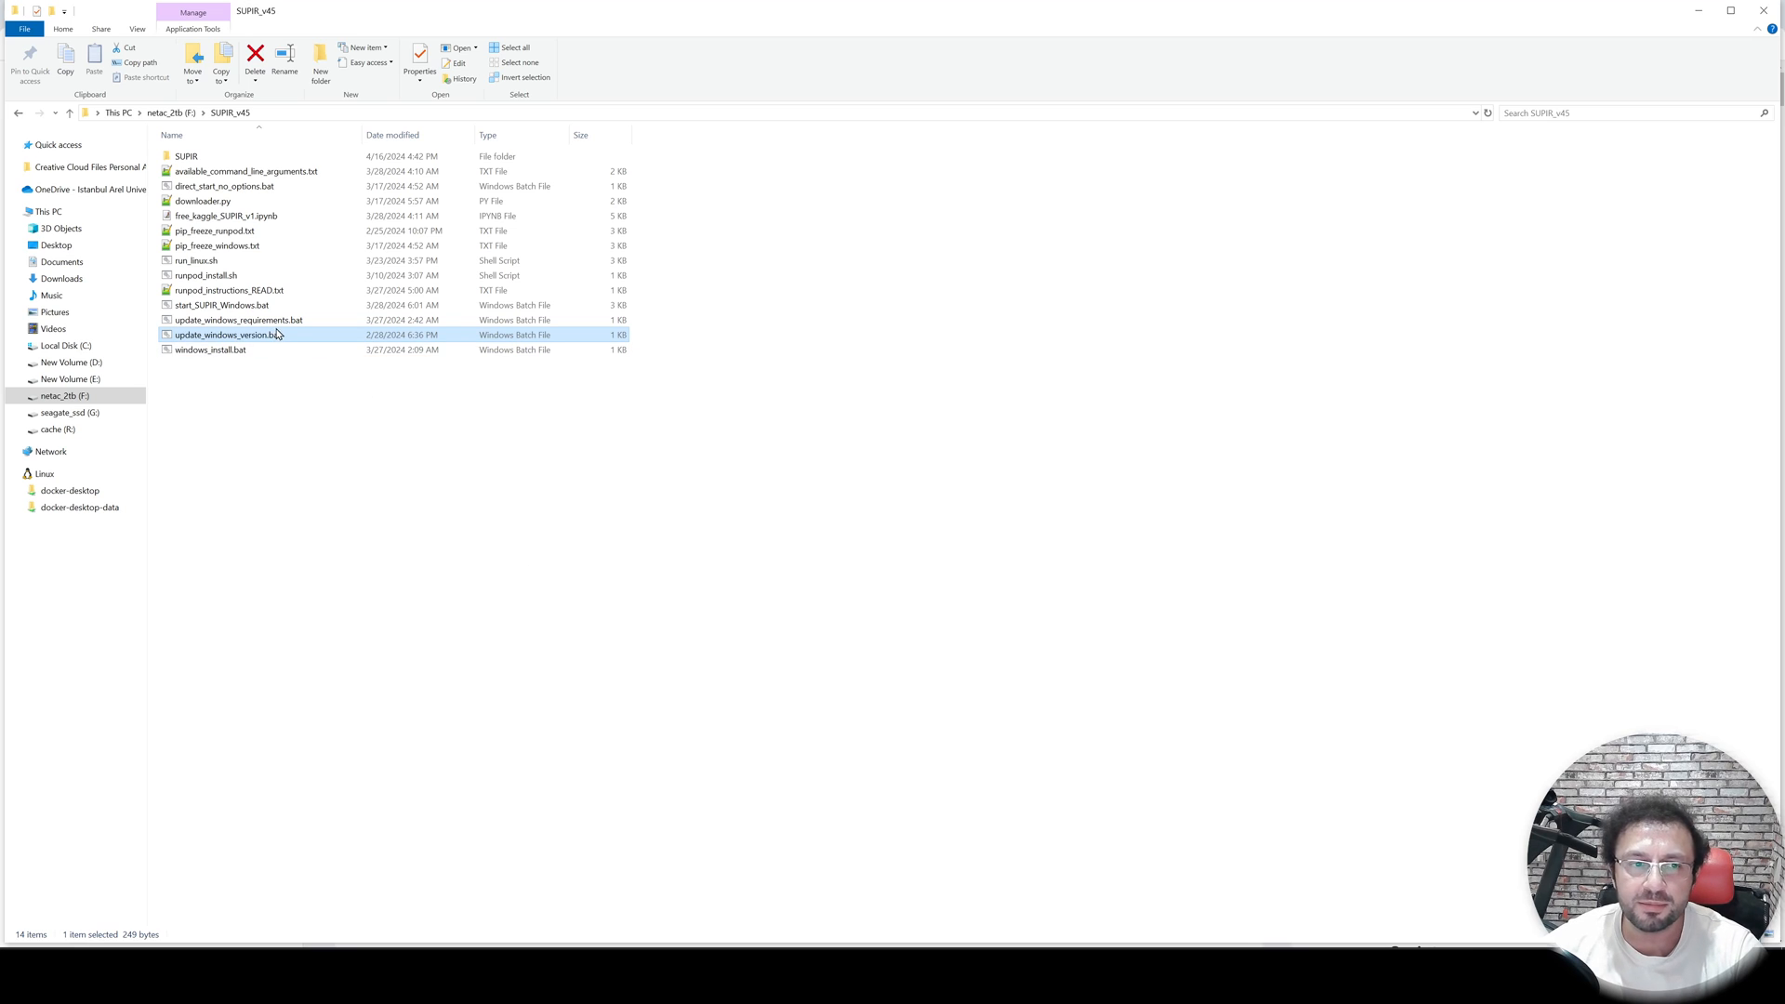
- Run update_windows_requirements.bat in the SUPIR_v45 folder to update the Python requirements
{"action": "left_click", "coordinate": [284, 322]}
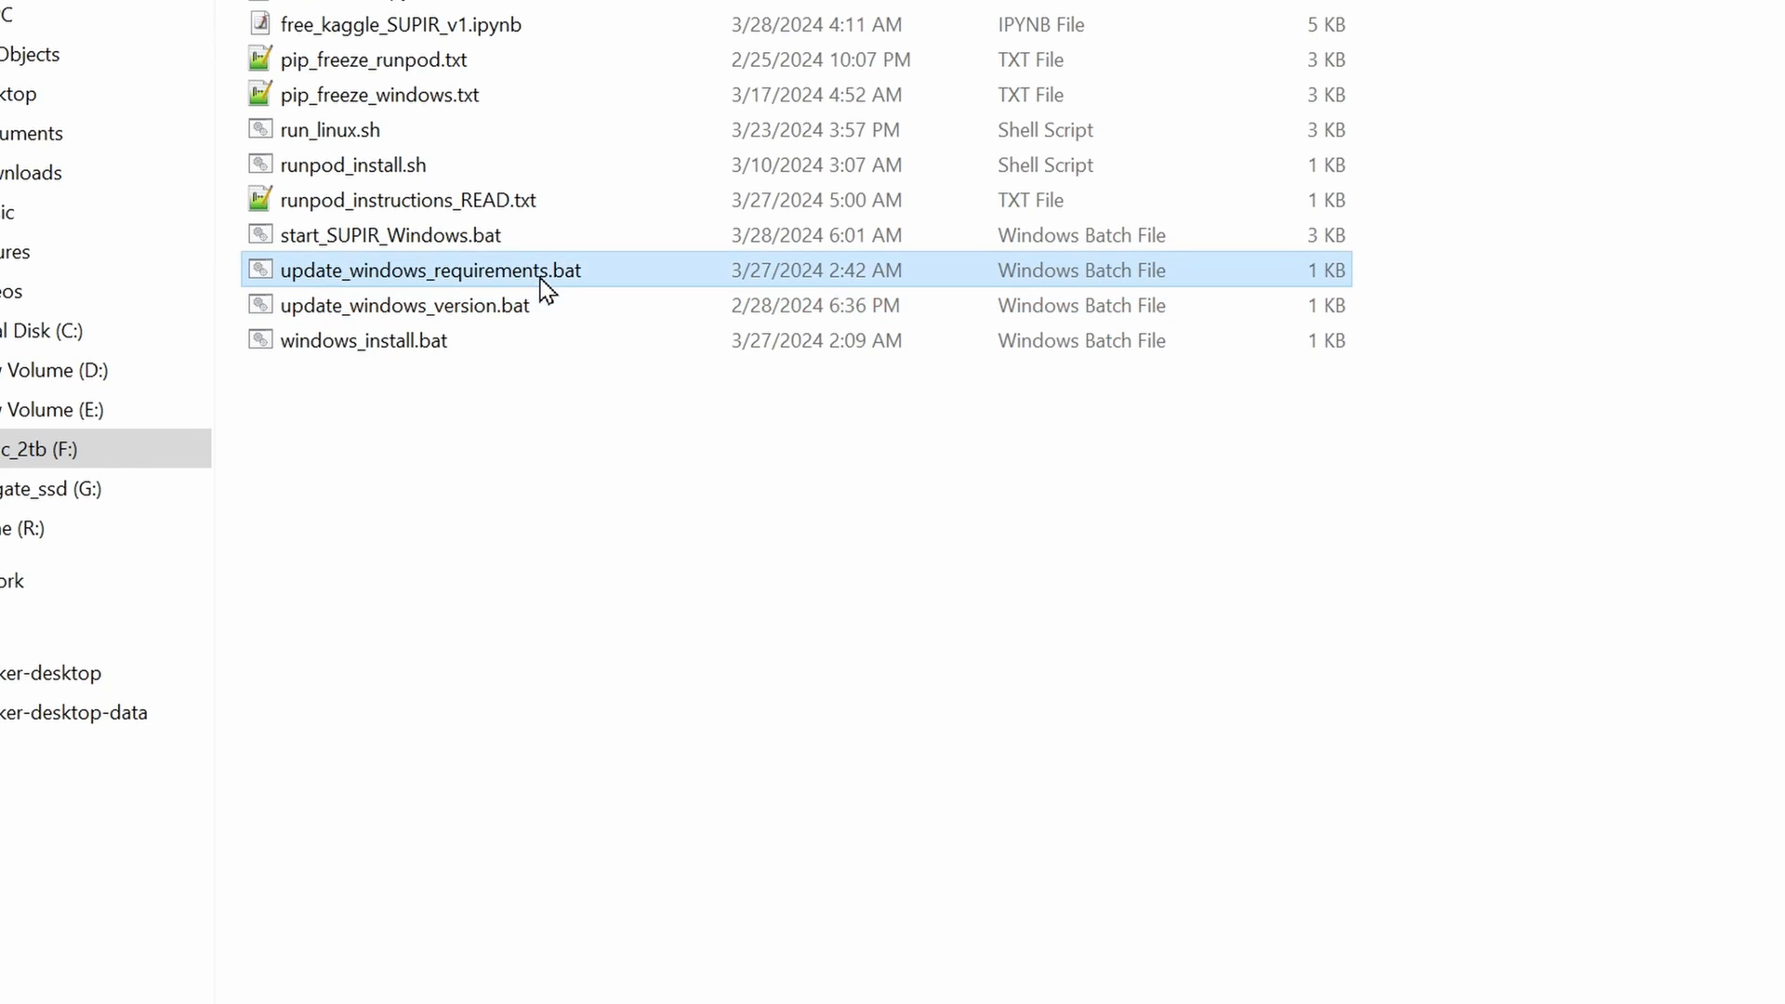
{"action": "double_click", "coordinate": [541, 275]}
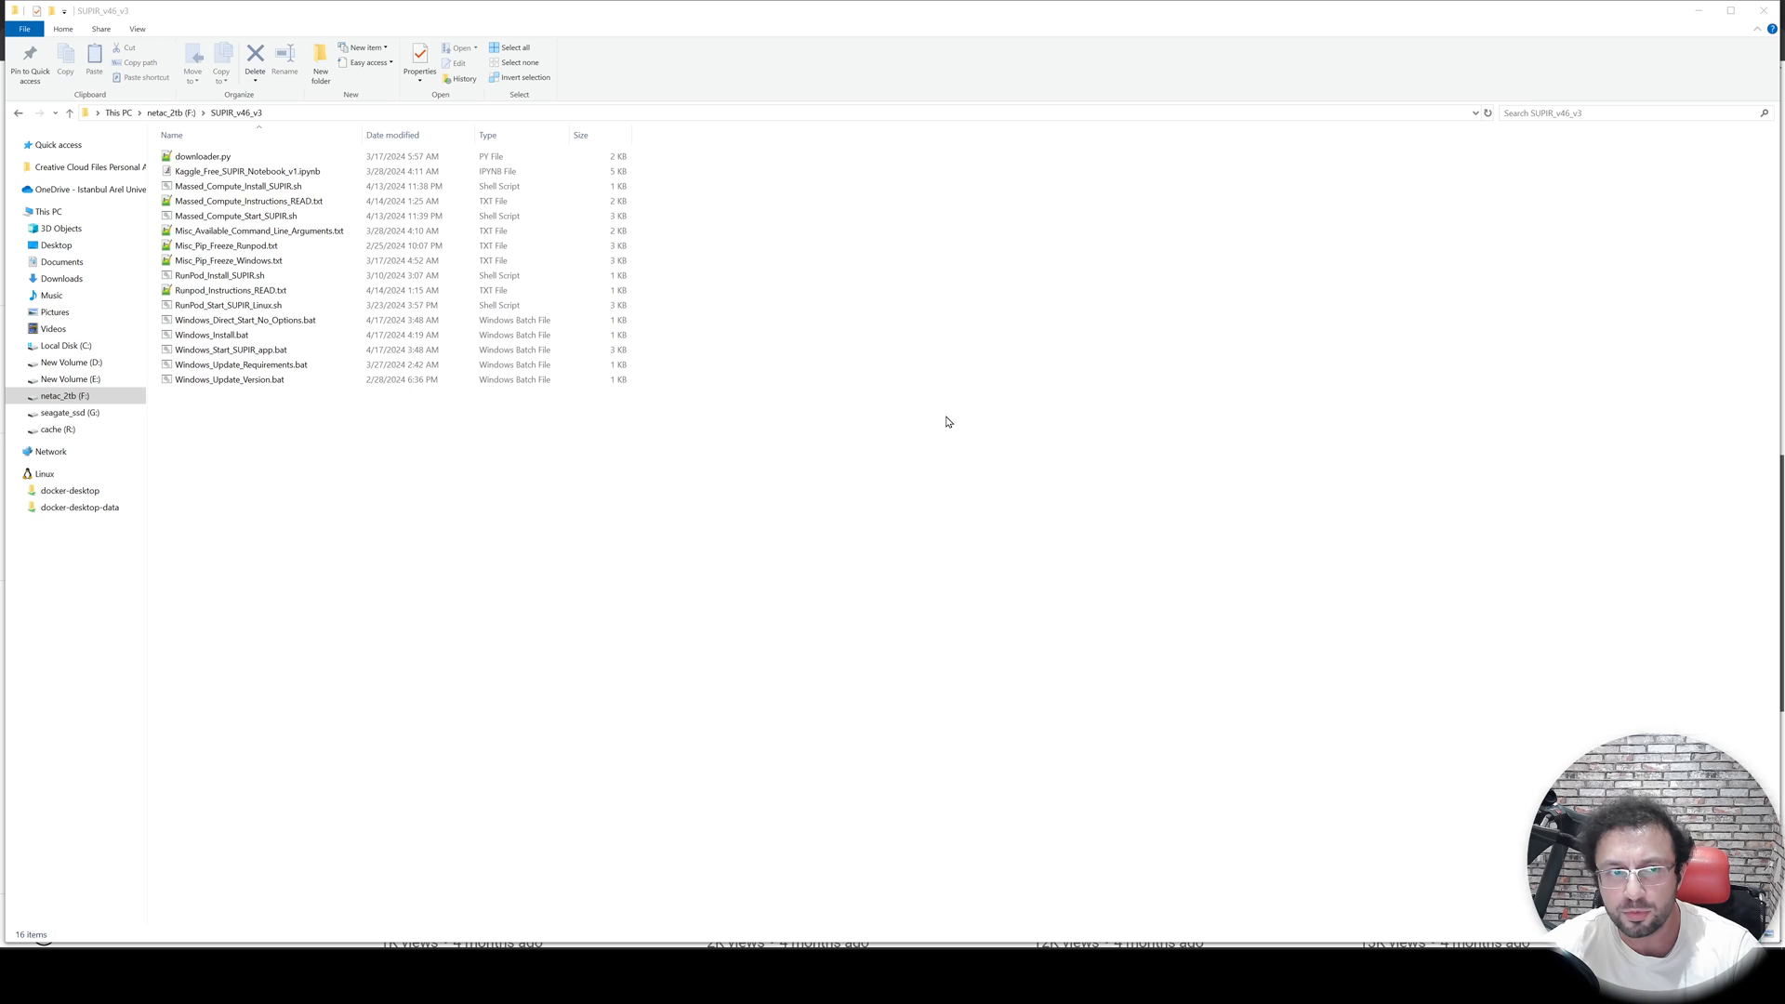
{"action": "left_click", "coordinate": [949, 427]}
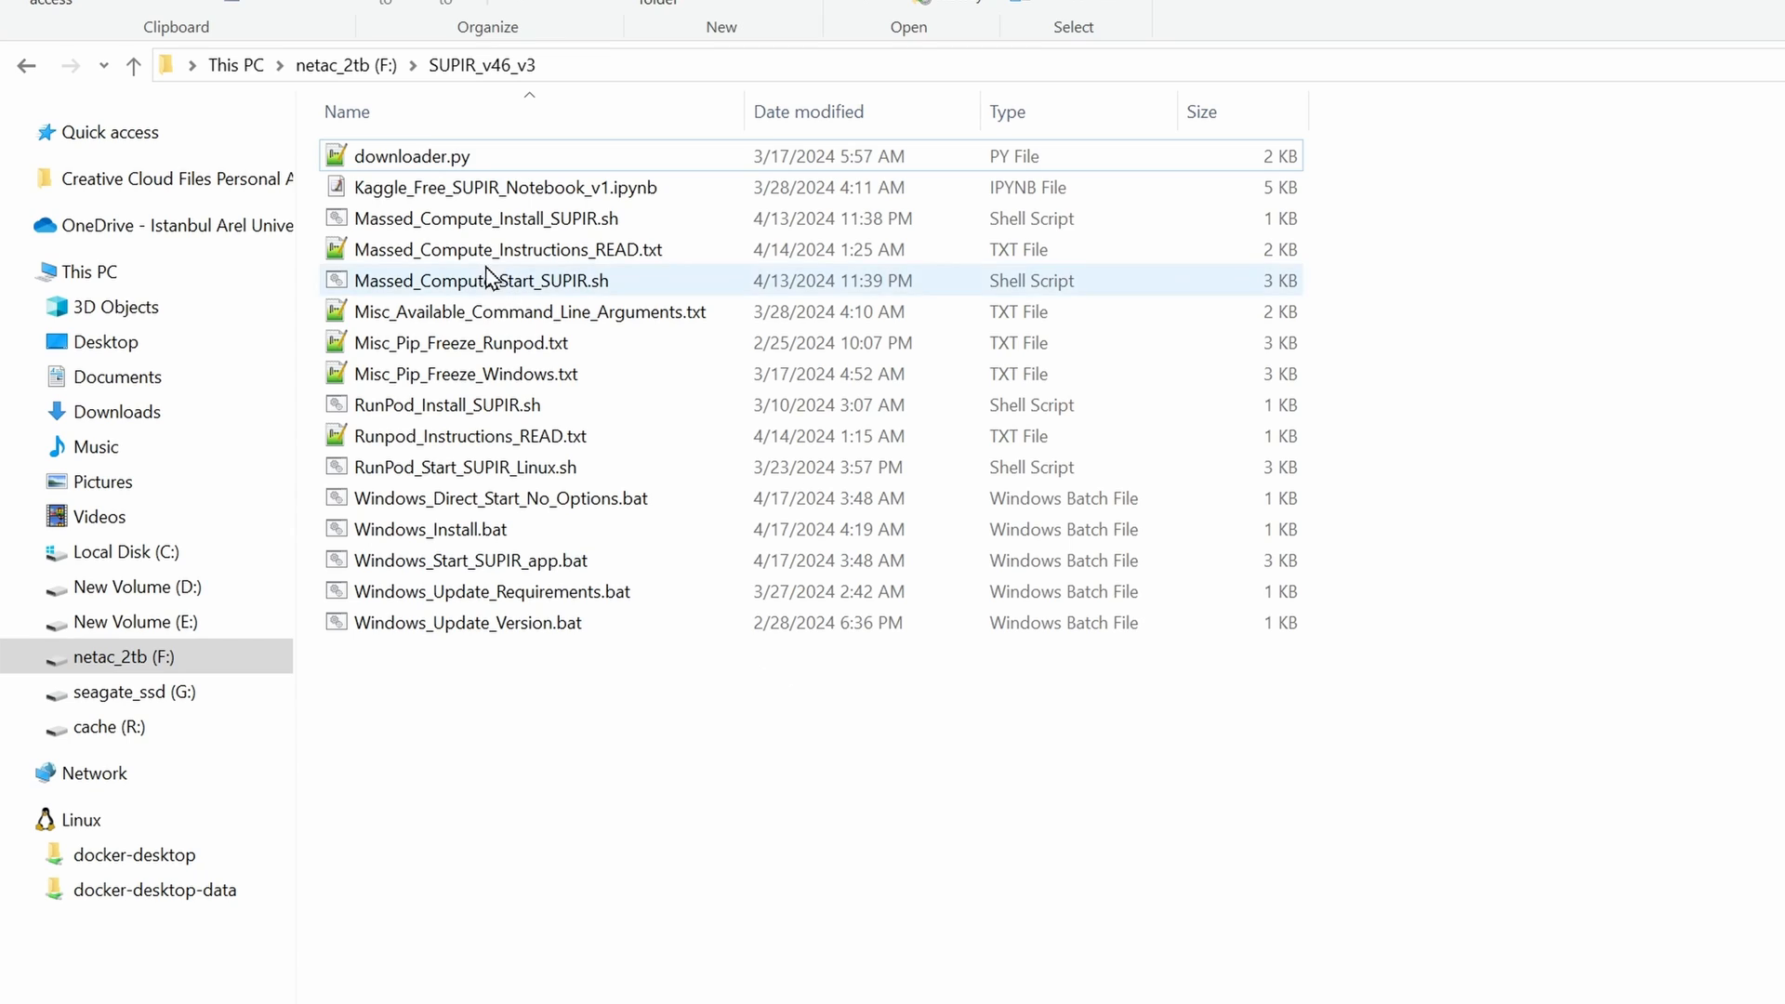
- Delete downloader.py from the SUPIR_v46_v3 folder and run Windows_Install.bat there
{"action": "left_click", "coordinate": [464, 164]}
{"action": "key", "text": "Delete"}
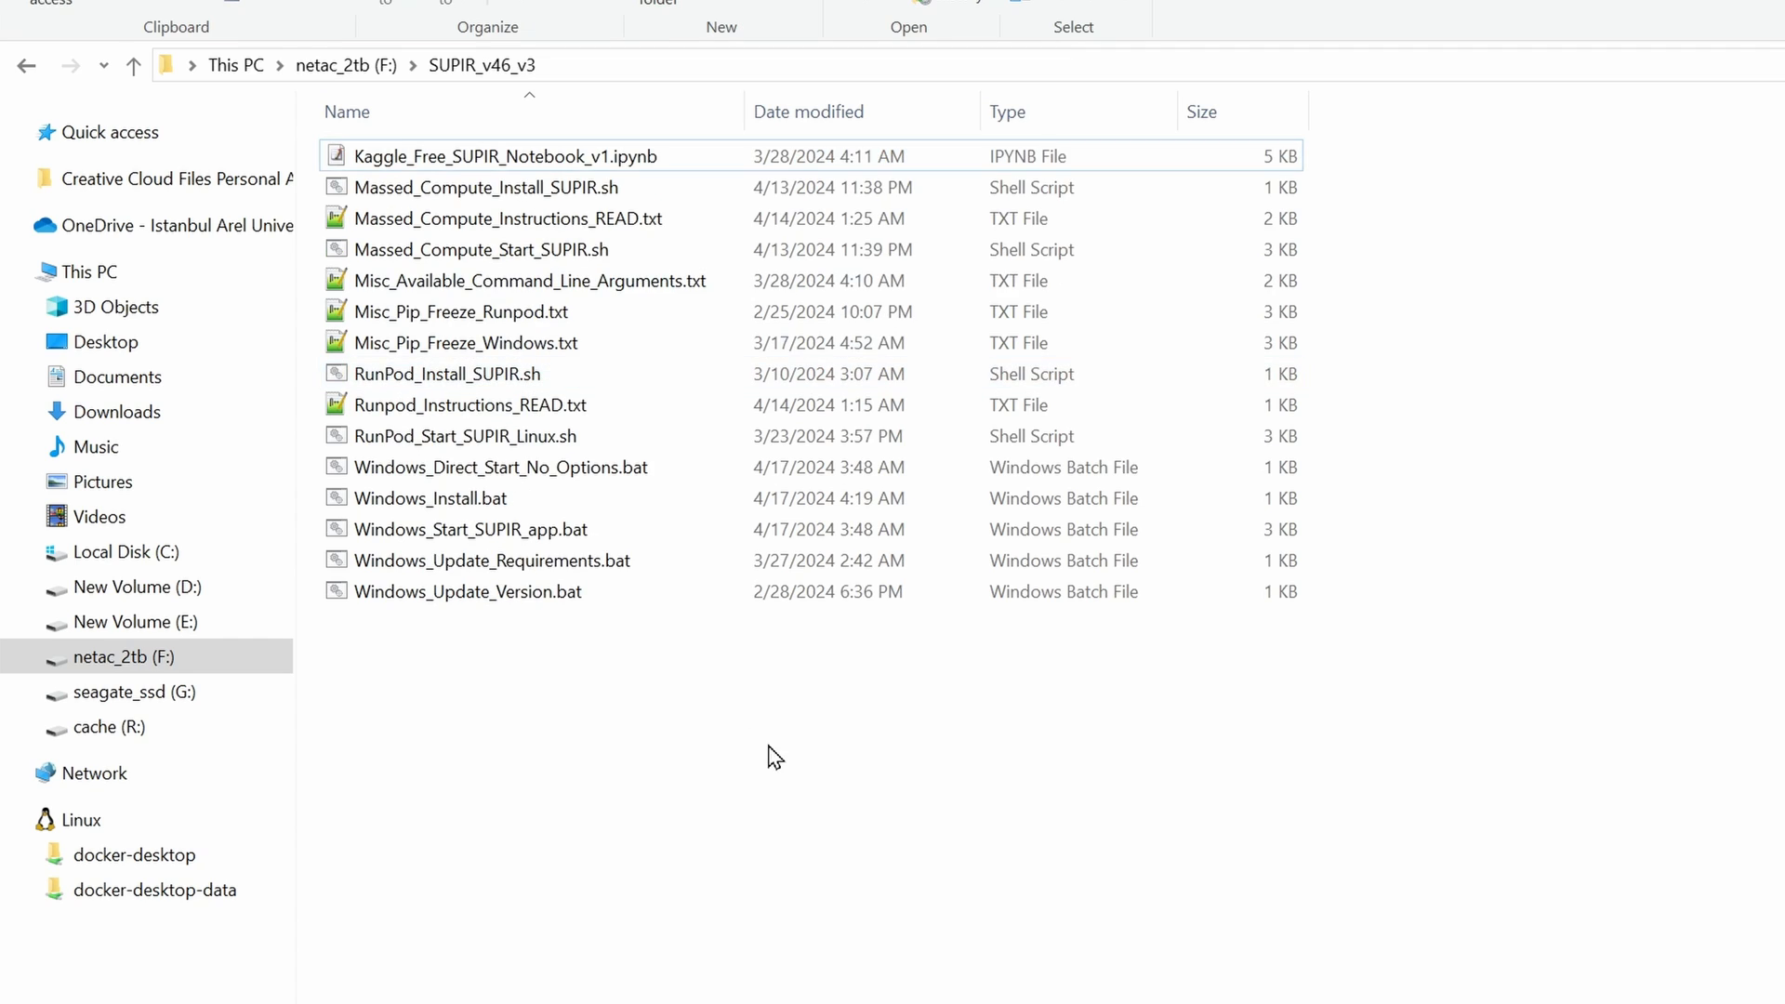
{"action": "double_click", "coordinate": [451, 502]}
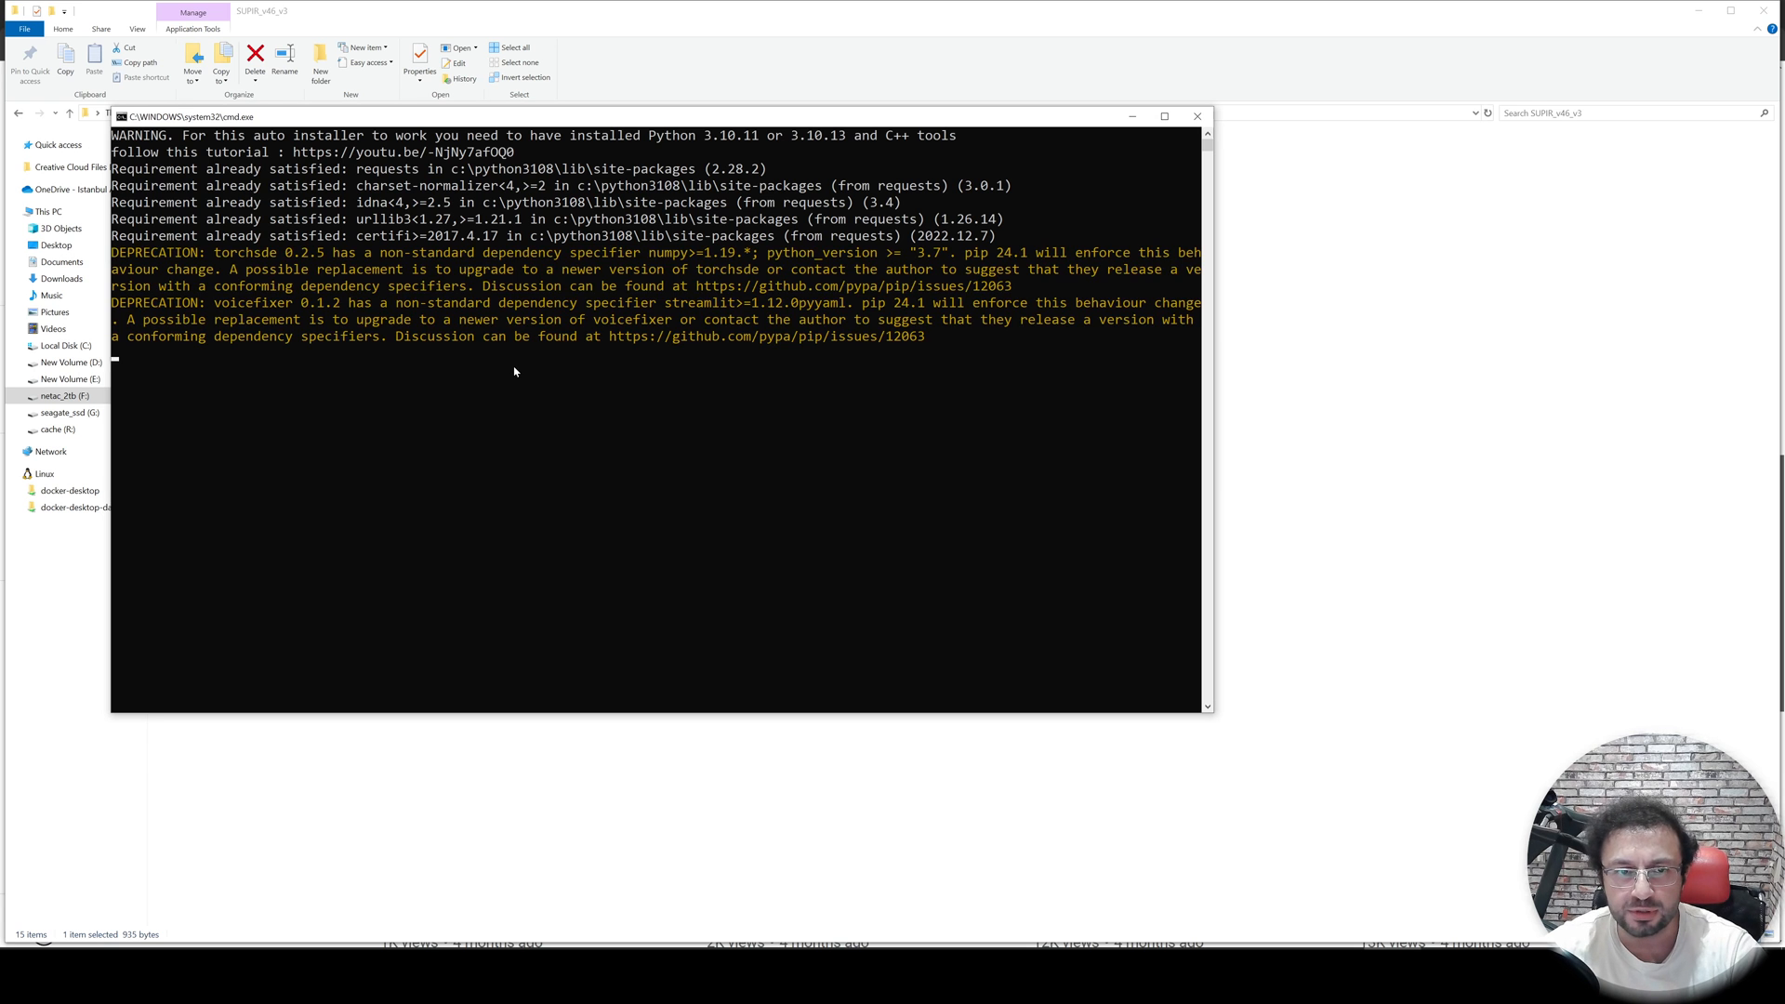
{"action": "left_click_drag", "start_coordinate": [605, 118], "coordinate": [937, 140]}
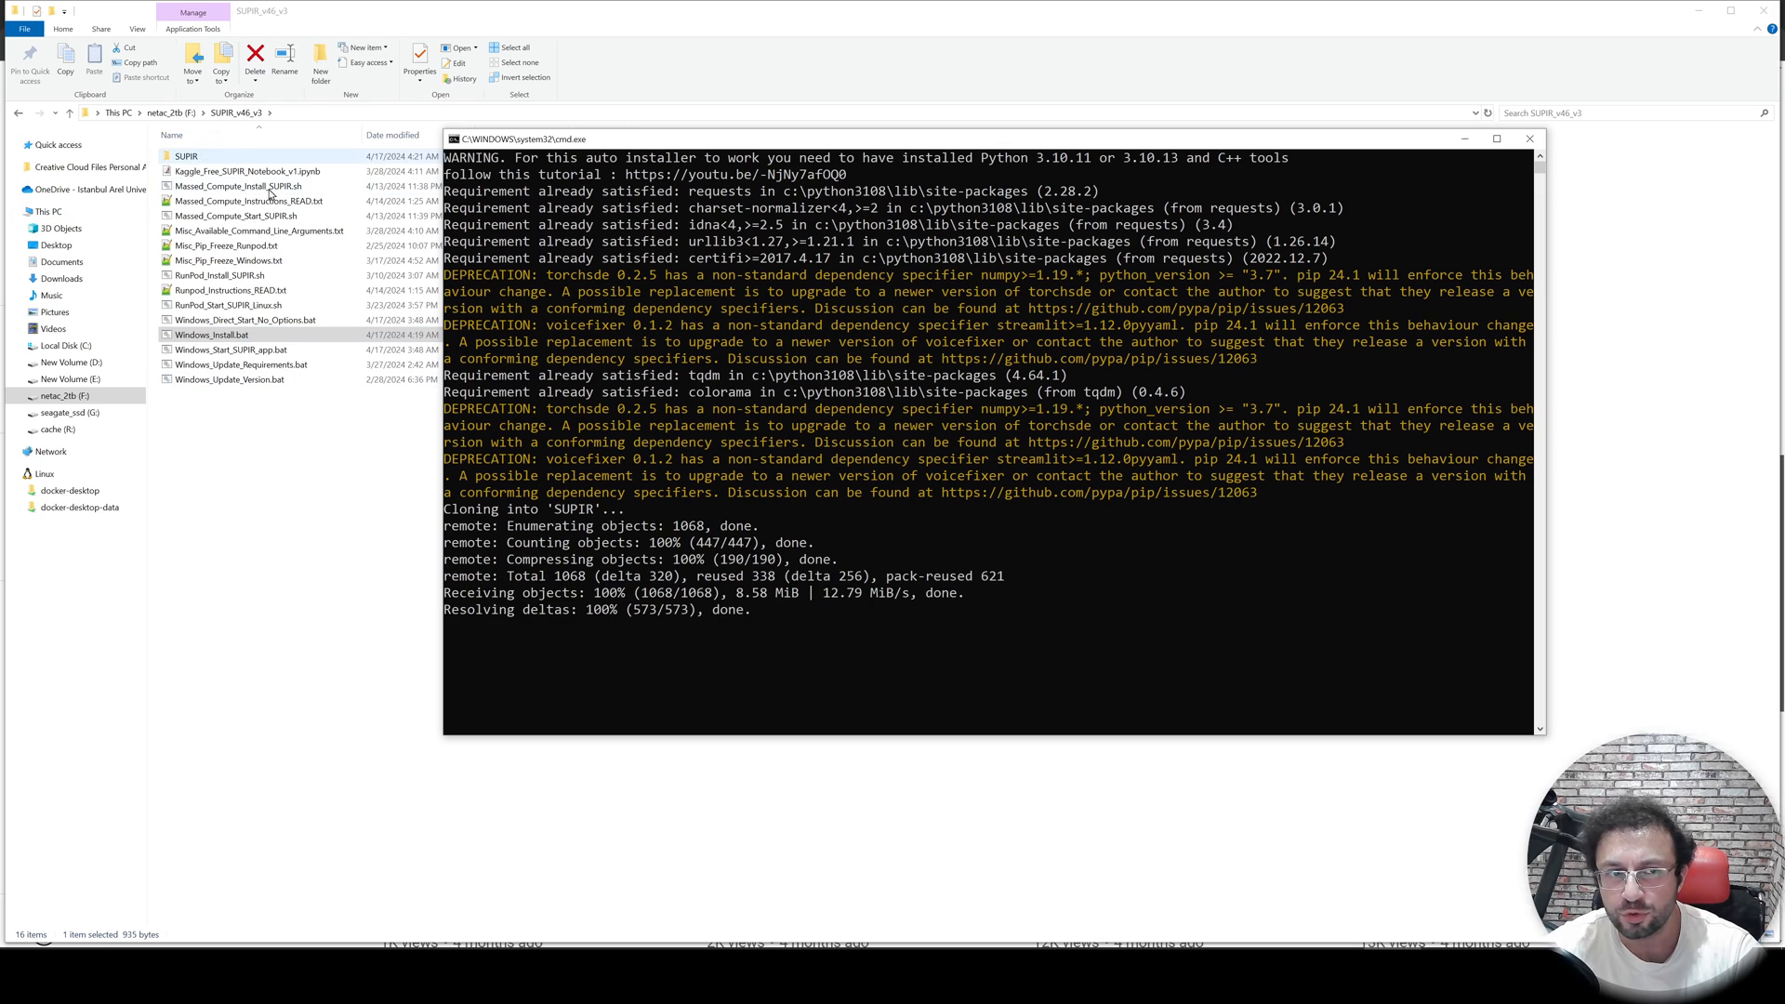
- Open the new SUPIR subfolder in SUPIR_v46_v3 and delete download_models.py from it
{"action": "double_click", "coordinate": [186, 156]}
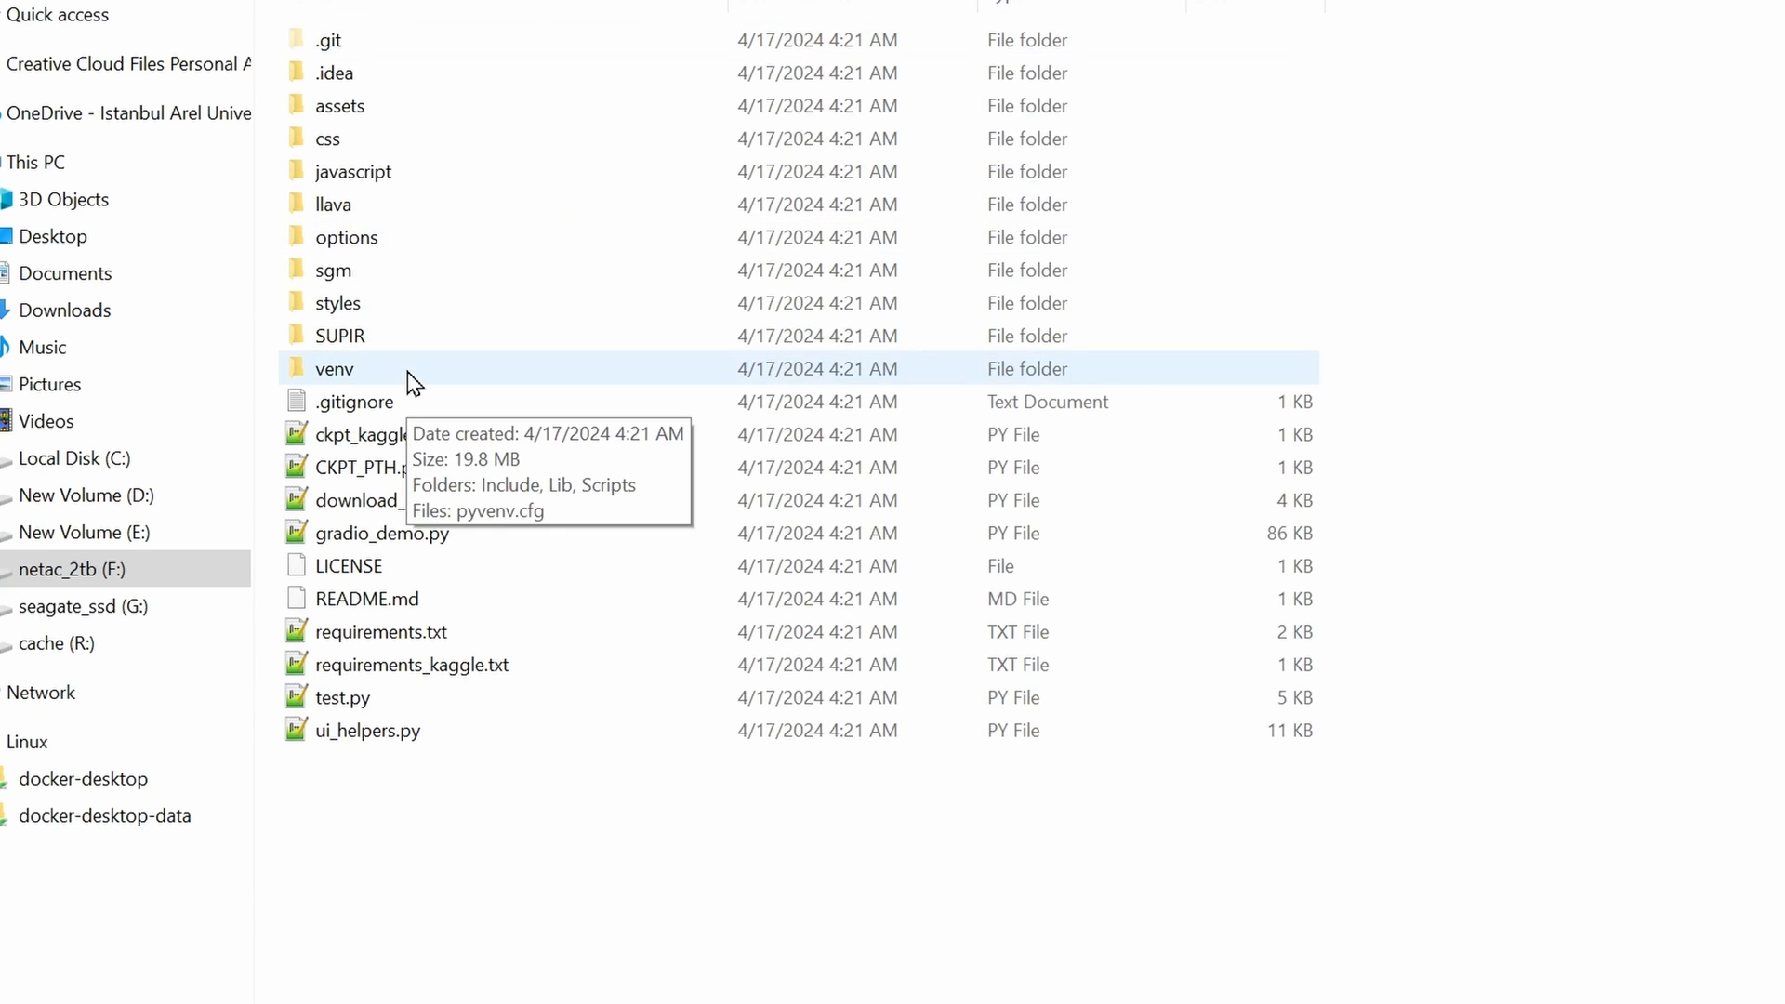
{"action": "left_click", "coordinate": [446, 500]}
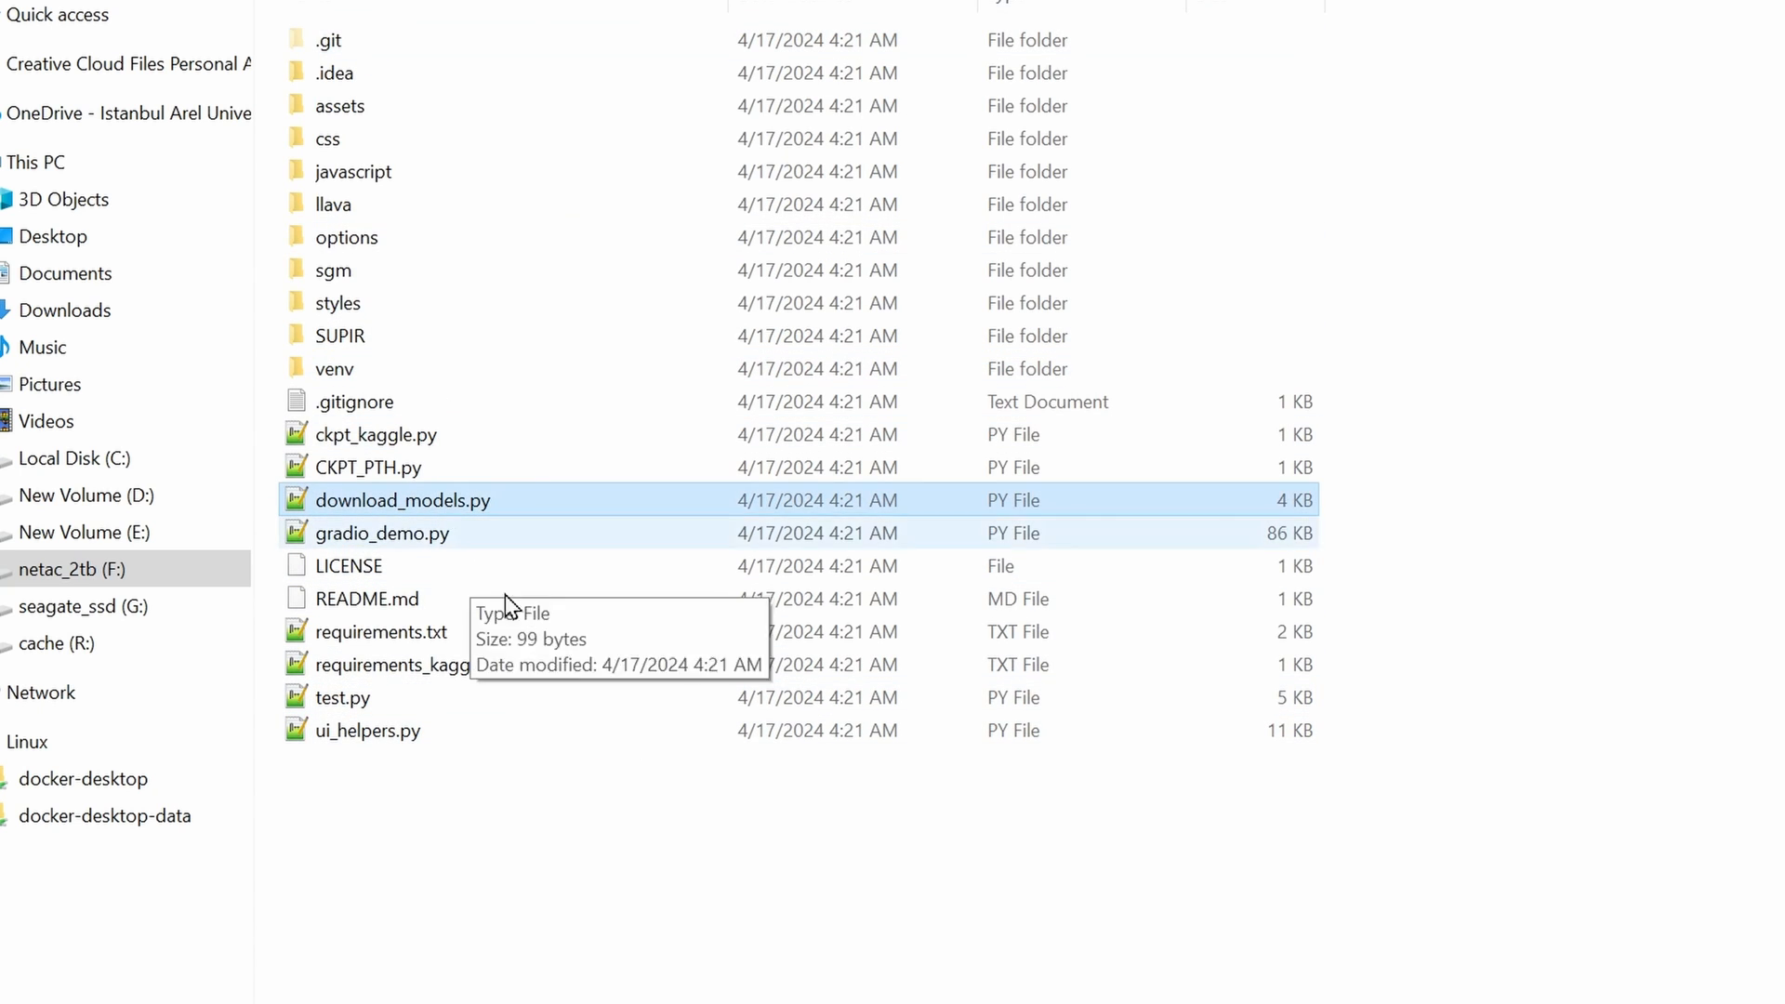
{"action": "key", "text": "Delete"}
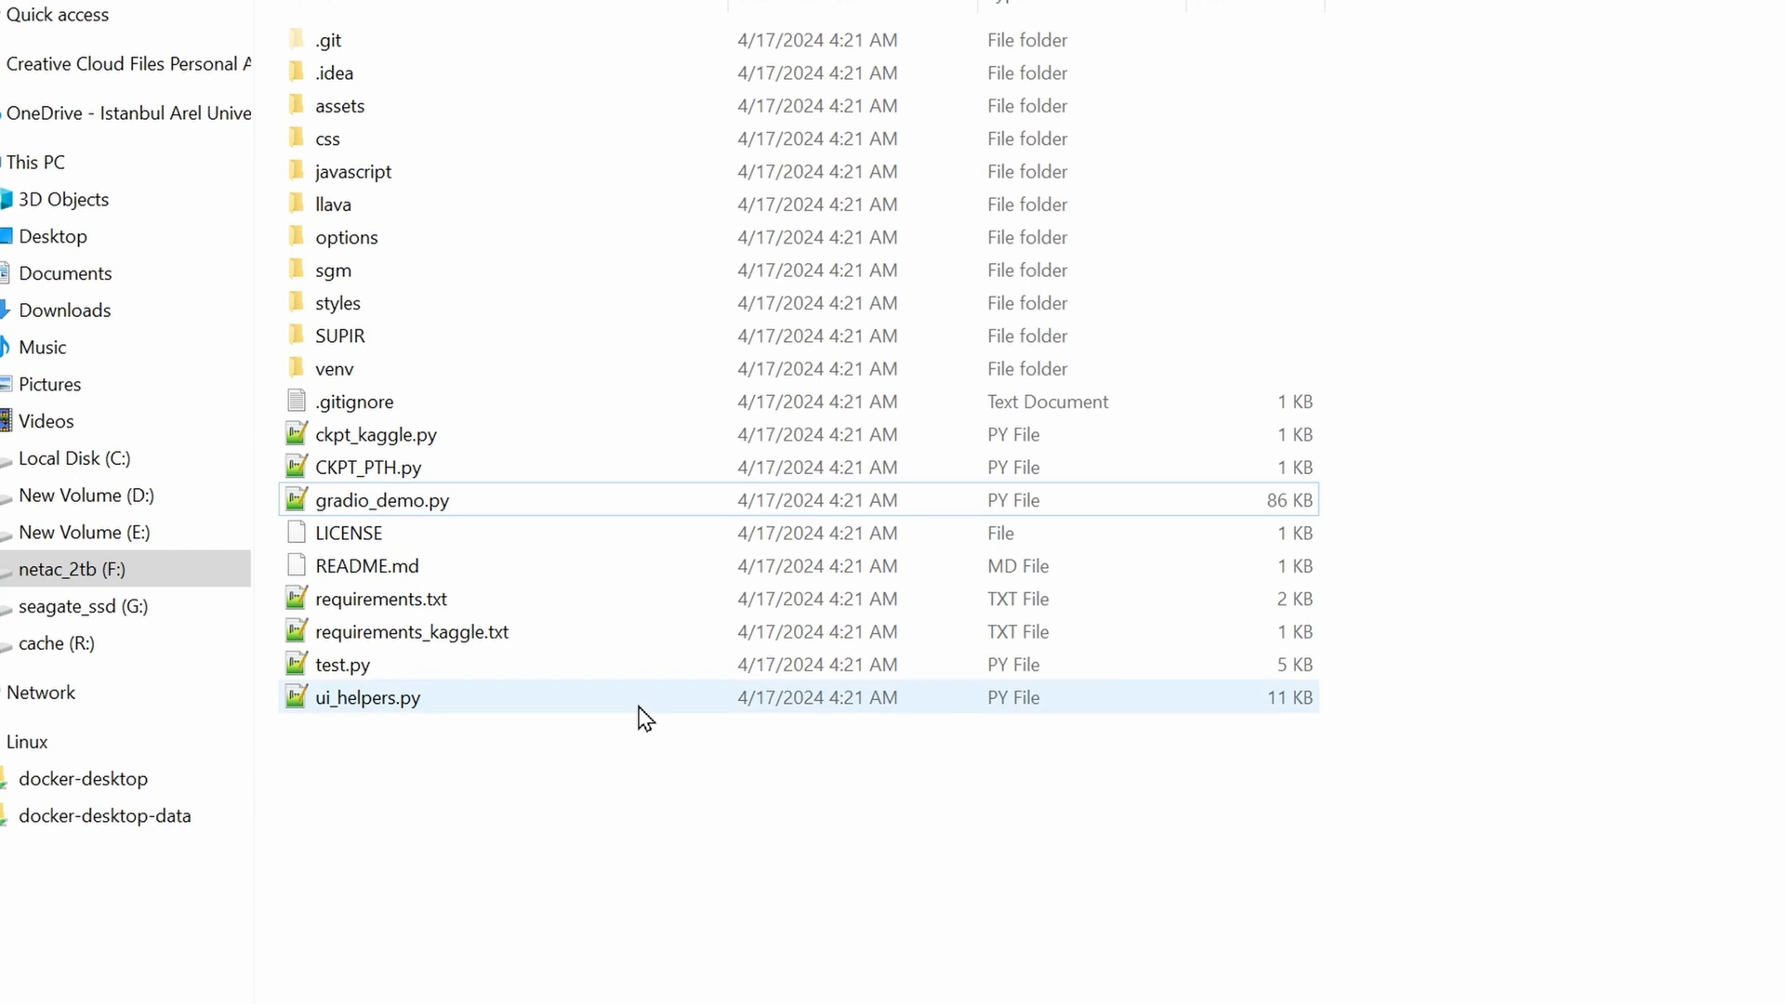
- Cut the models folder from SUPIR_v45's SUPIR subfolder on the F: drive
{"action": "left_click", "coordinate": [185, 113]}
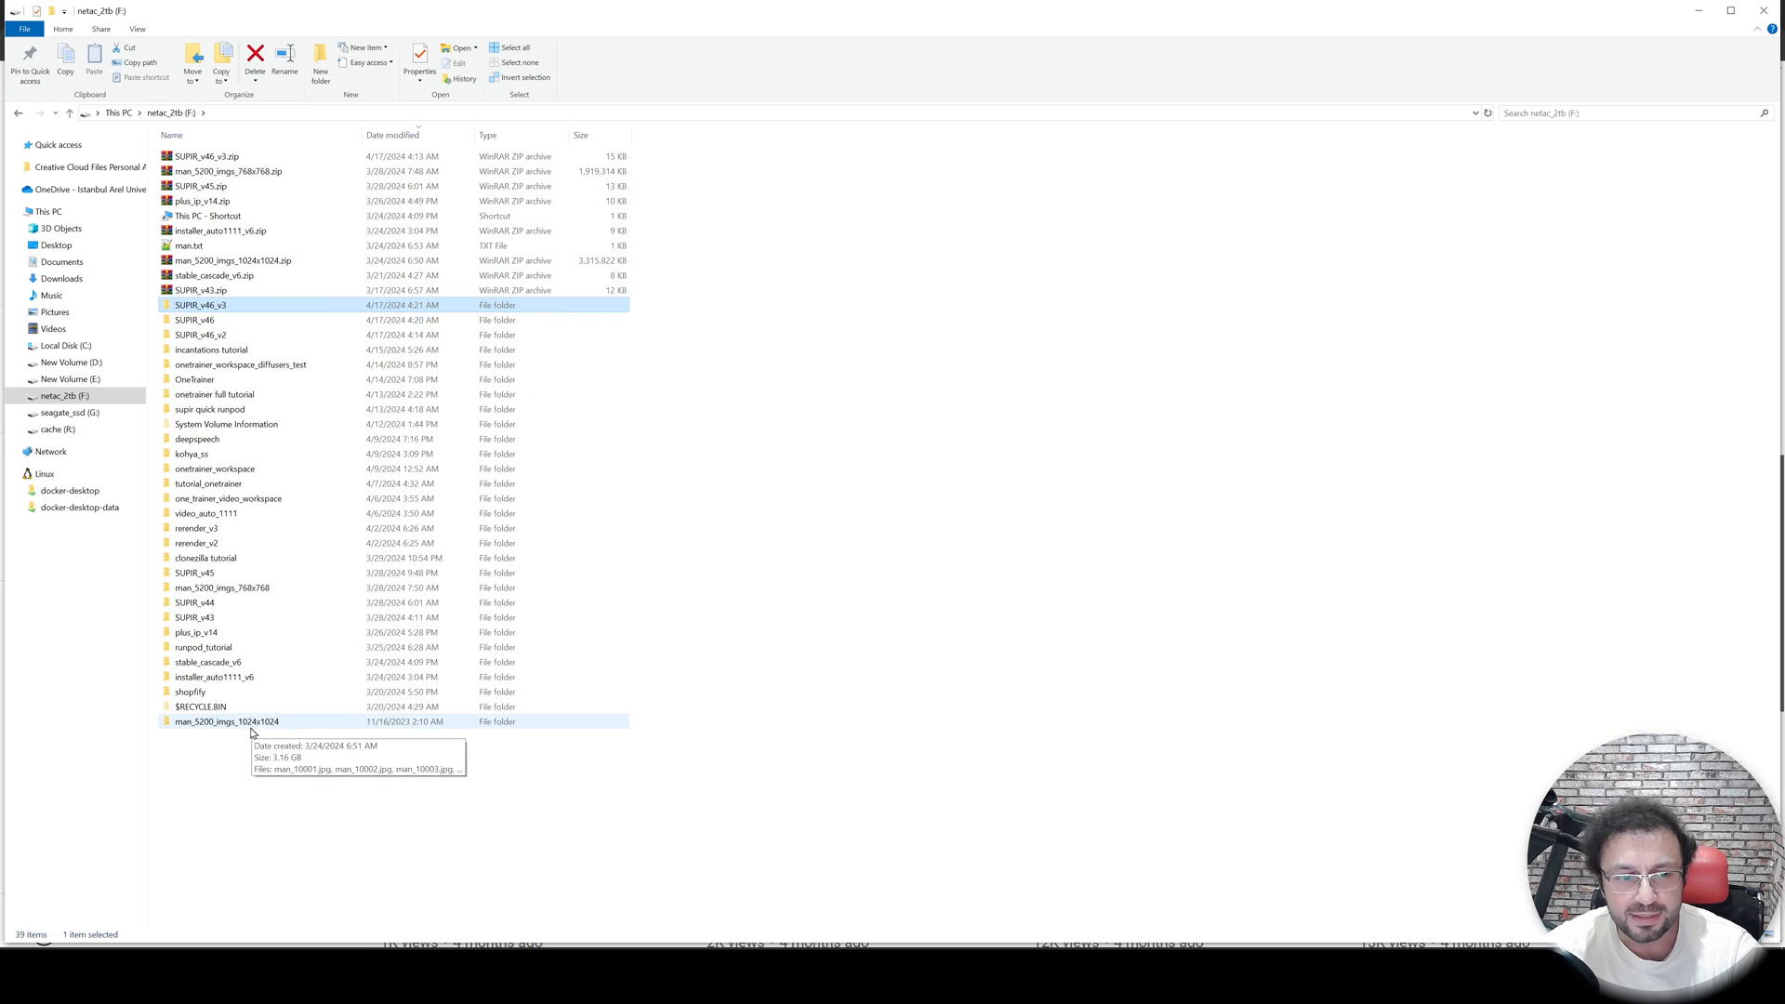
{"action": "double_click", "coordinate": [227, 573]}
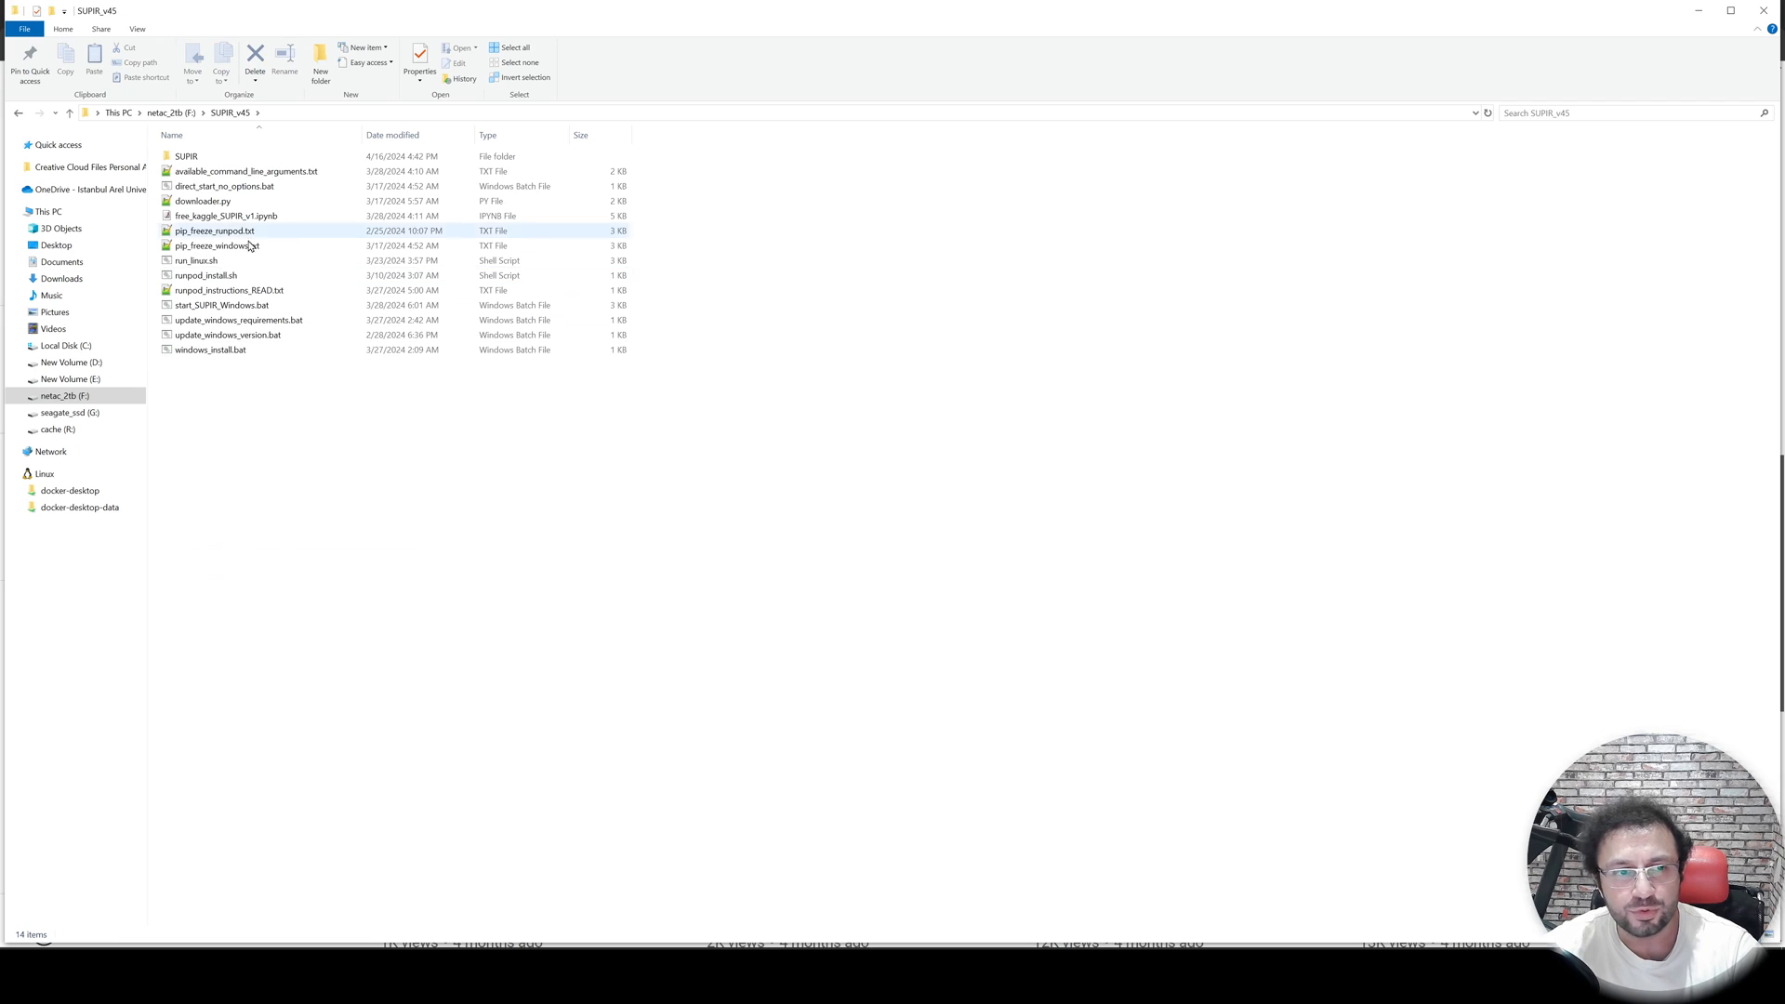
{"action": "double_click", "coordinate": [191, 158]}
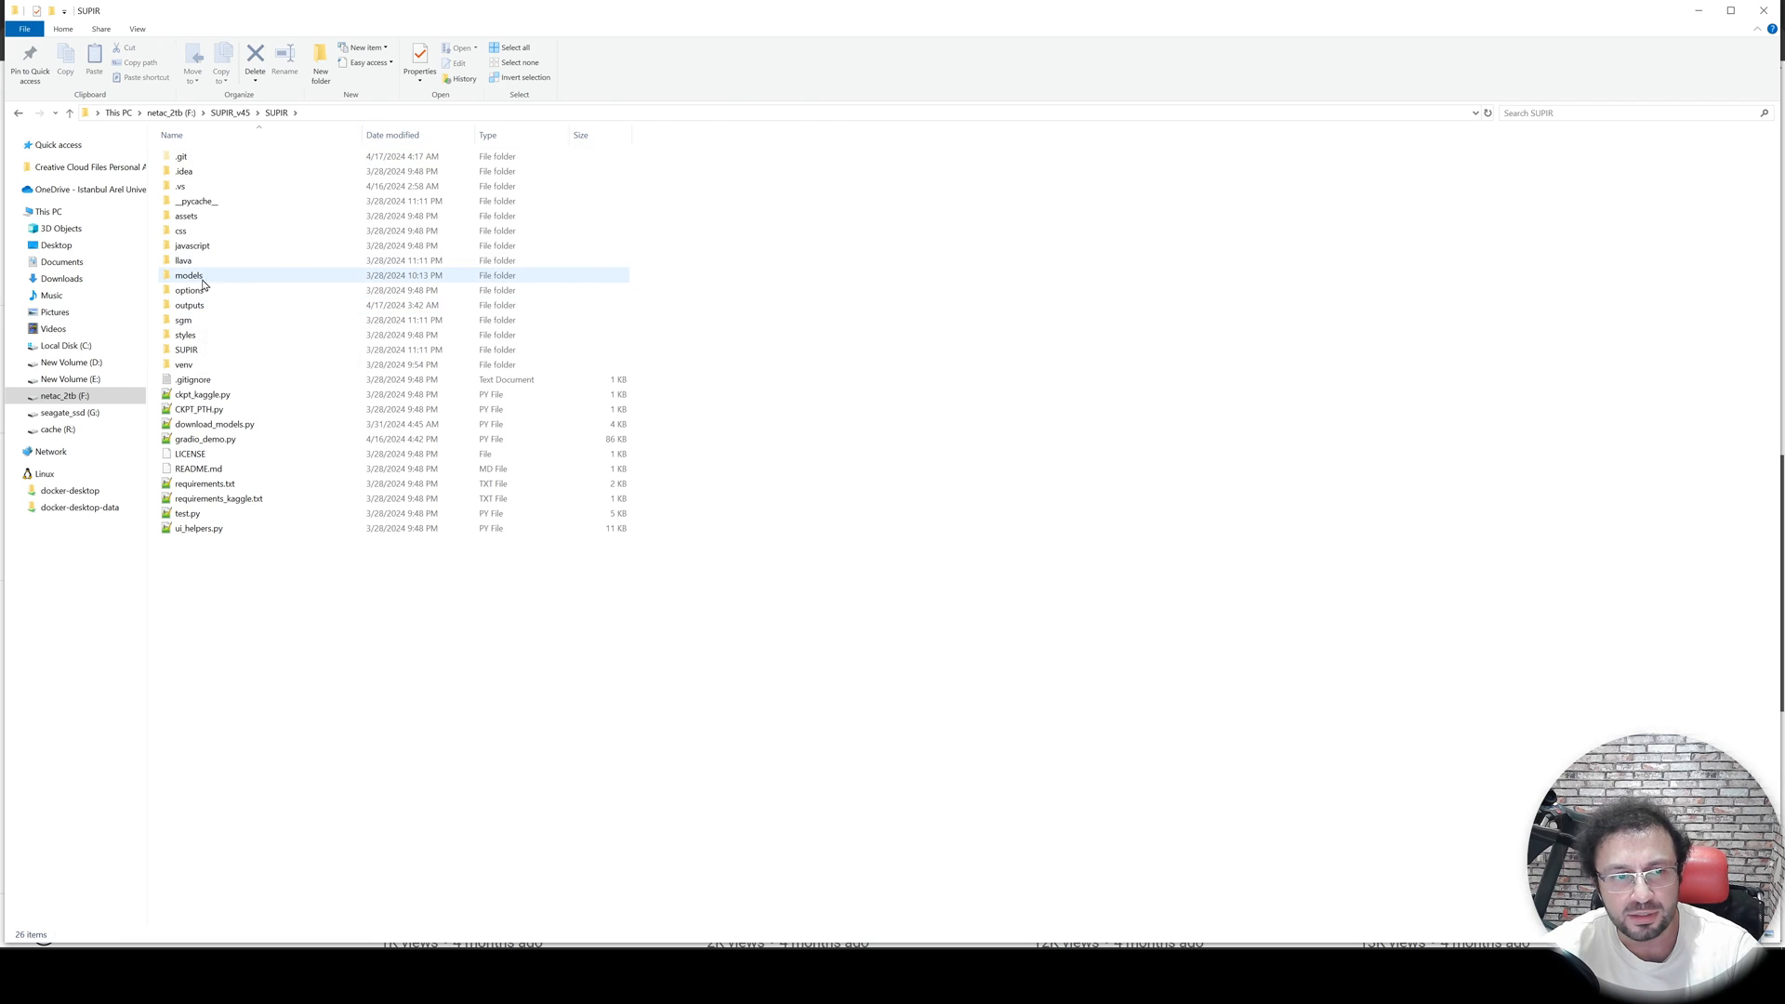
{"action": "right_click", "coordinate": [200, 276]}
{"action": "left_click", "coordinate": [377, 768]}
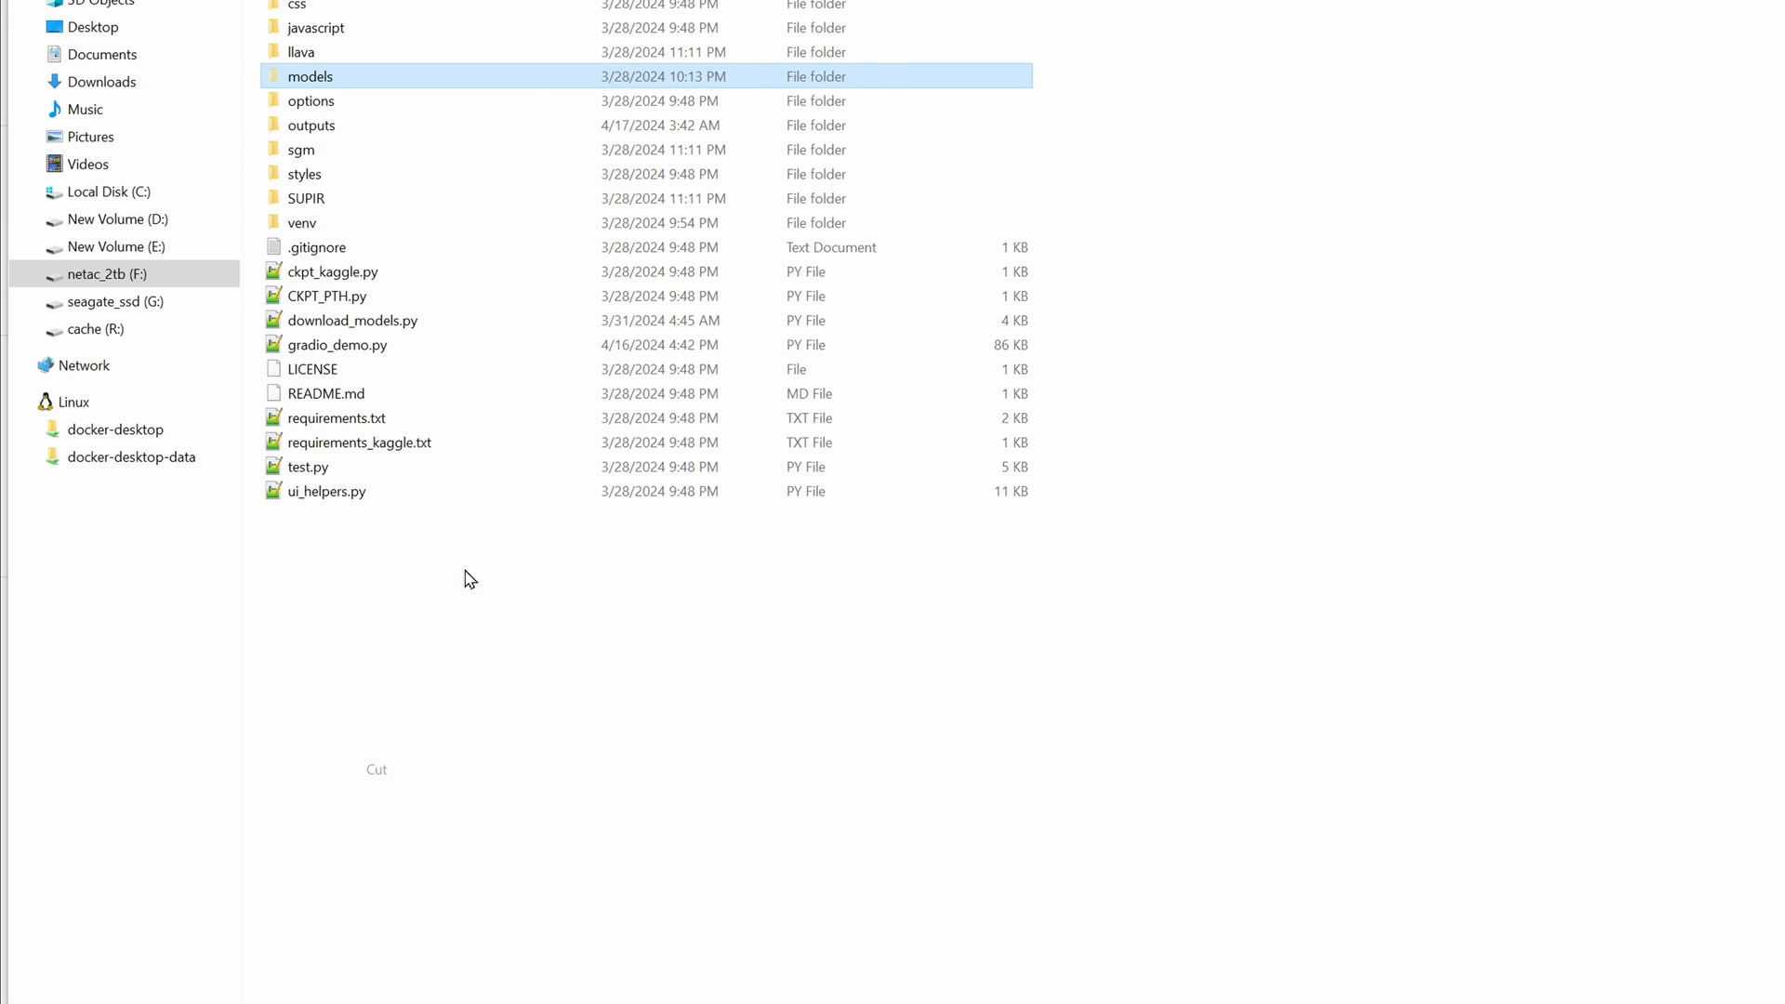
- Paste the models folder into the SUPIR subfolder of SUPIR_v46_v3
{"action": "left_click", "coordinate": [181, 114]}
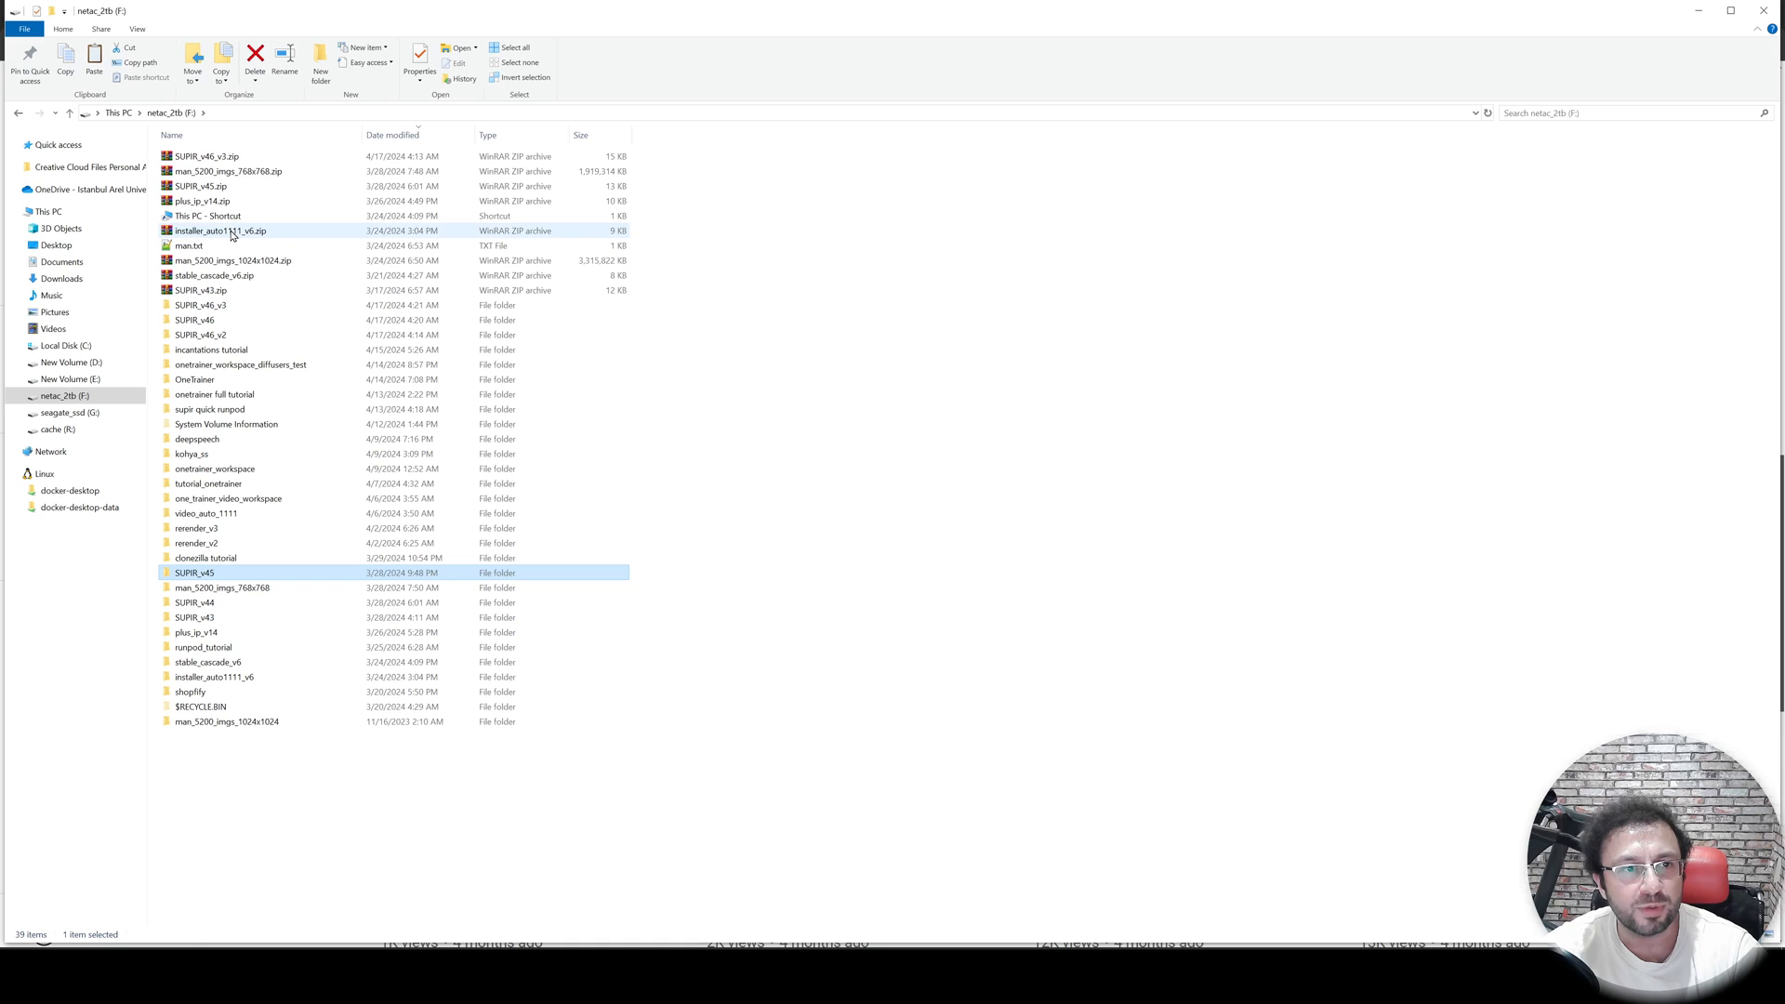
{"action": "double_click", "coordinate": [200, 307]}
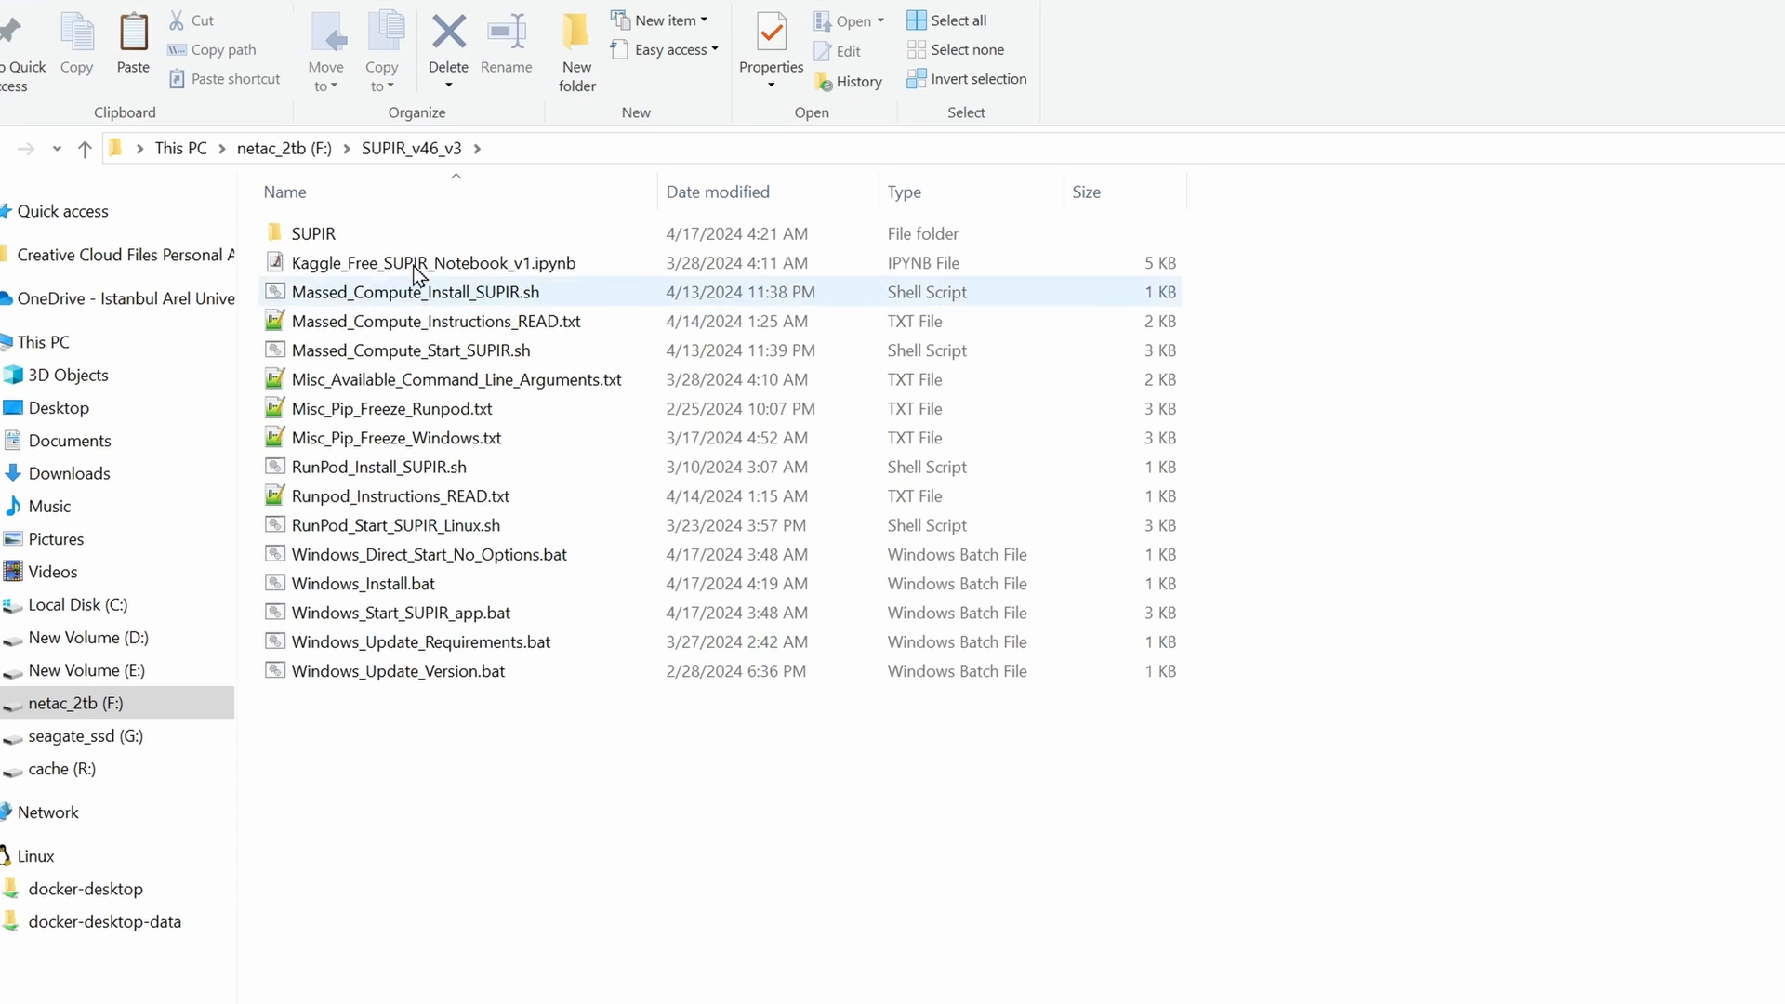
{"action": "double_click", "coordinate": [353, 238]}
{"action": "right_click", "coordinate": [1467, 320]}
{"action": "left_click", "coordinate": [1558, 499]}
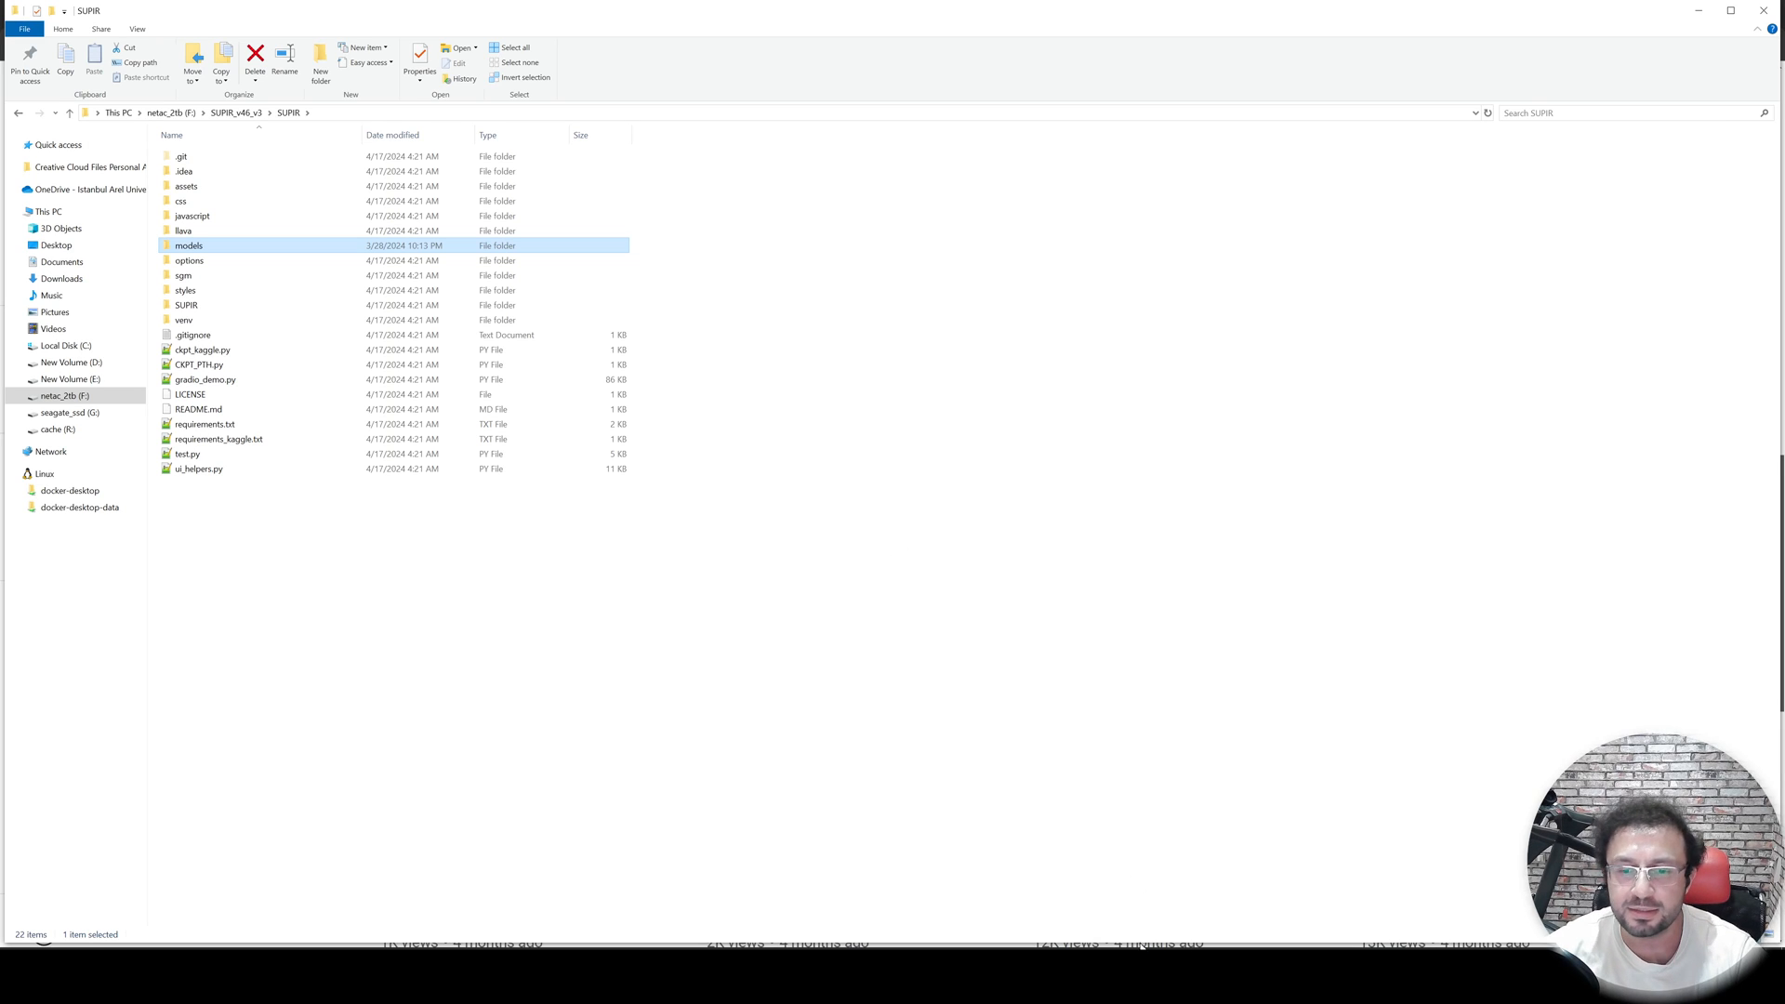
- Check the installer console output and the uGet download status
{"action": "left_click", "coordinate": [1151, 976]}
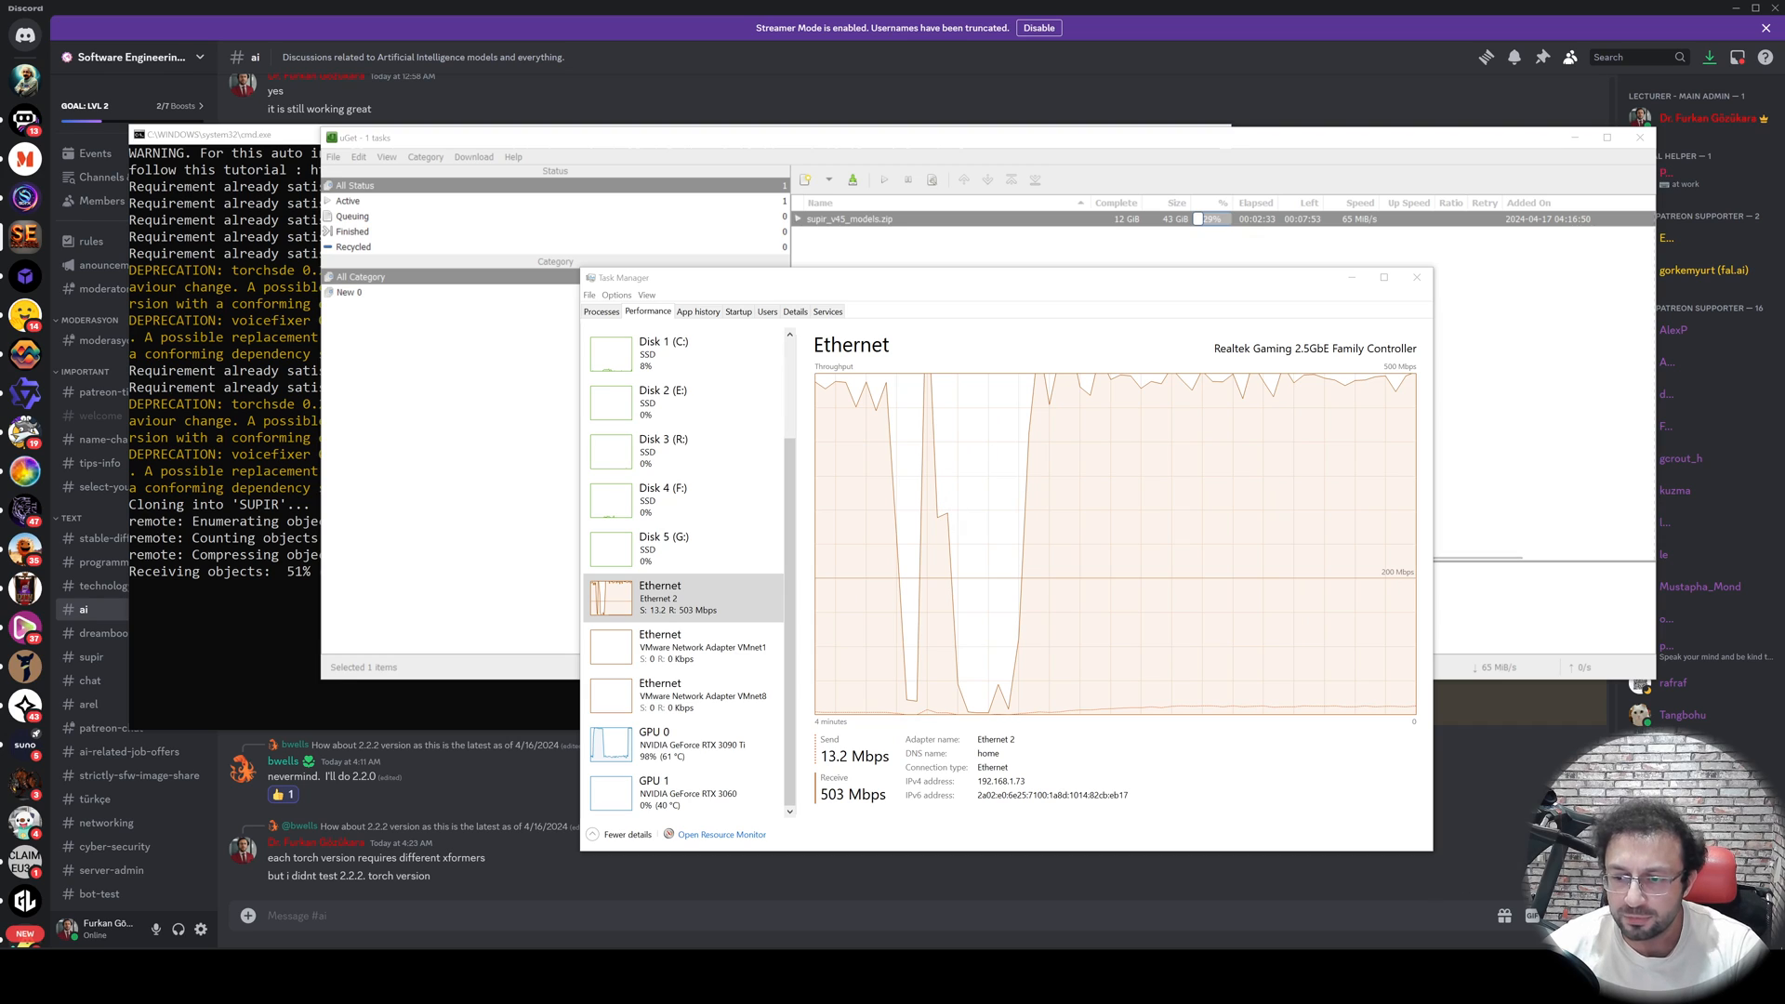
{"action": "left_click", "coordinate": [236, 429]}
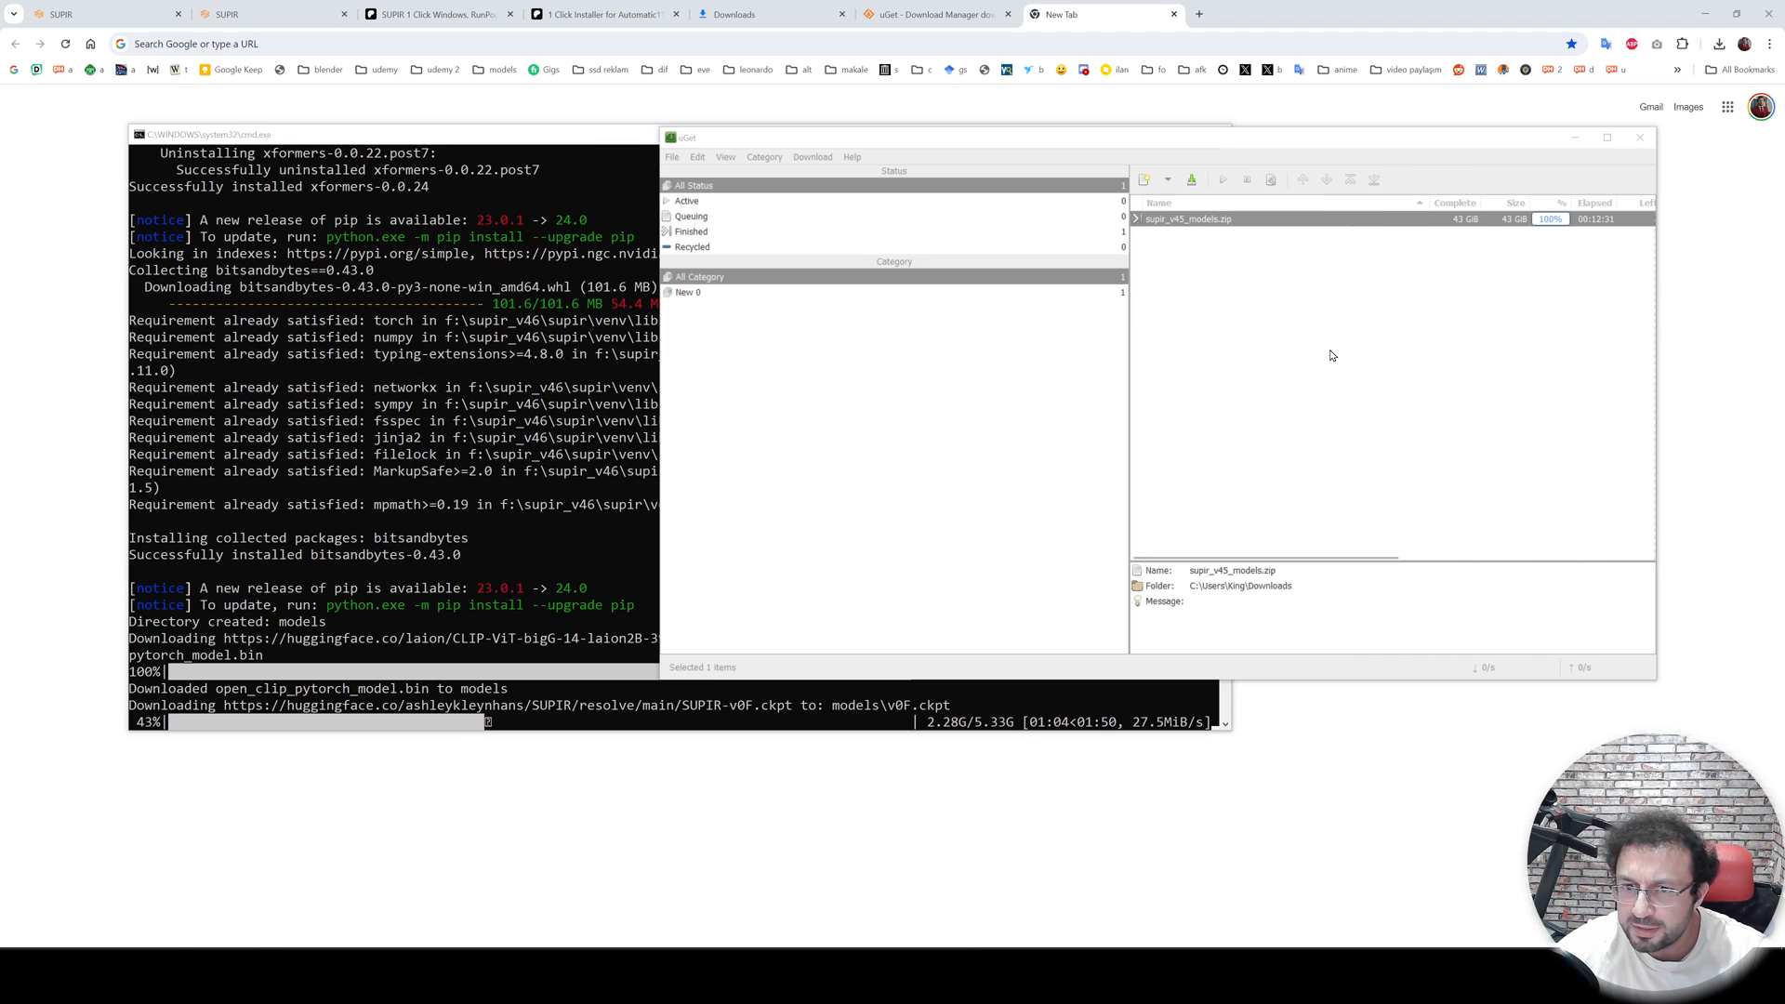
{"action": "left_click", "coordinate": [551, 144]}
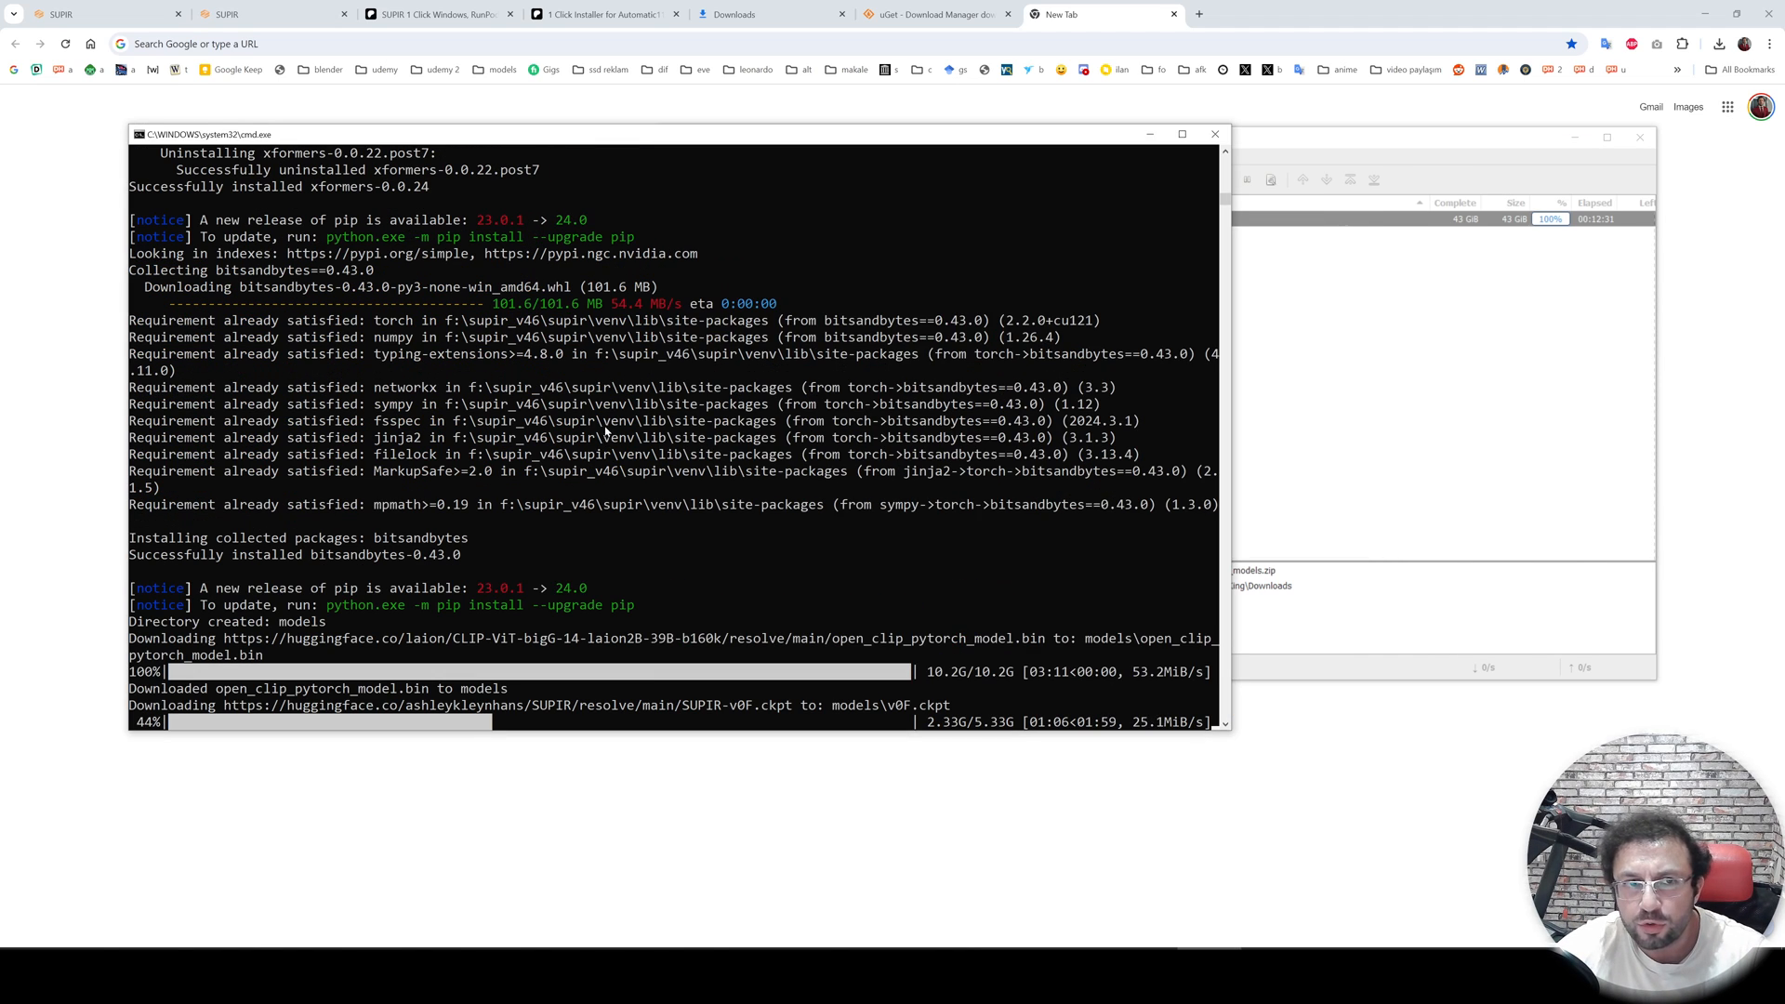
{"action": "scroll", "coordinate": [766, 565], "scroll_direction": "down", "scroll_amount": 1}
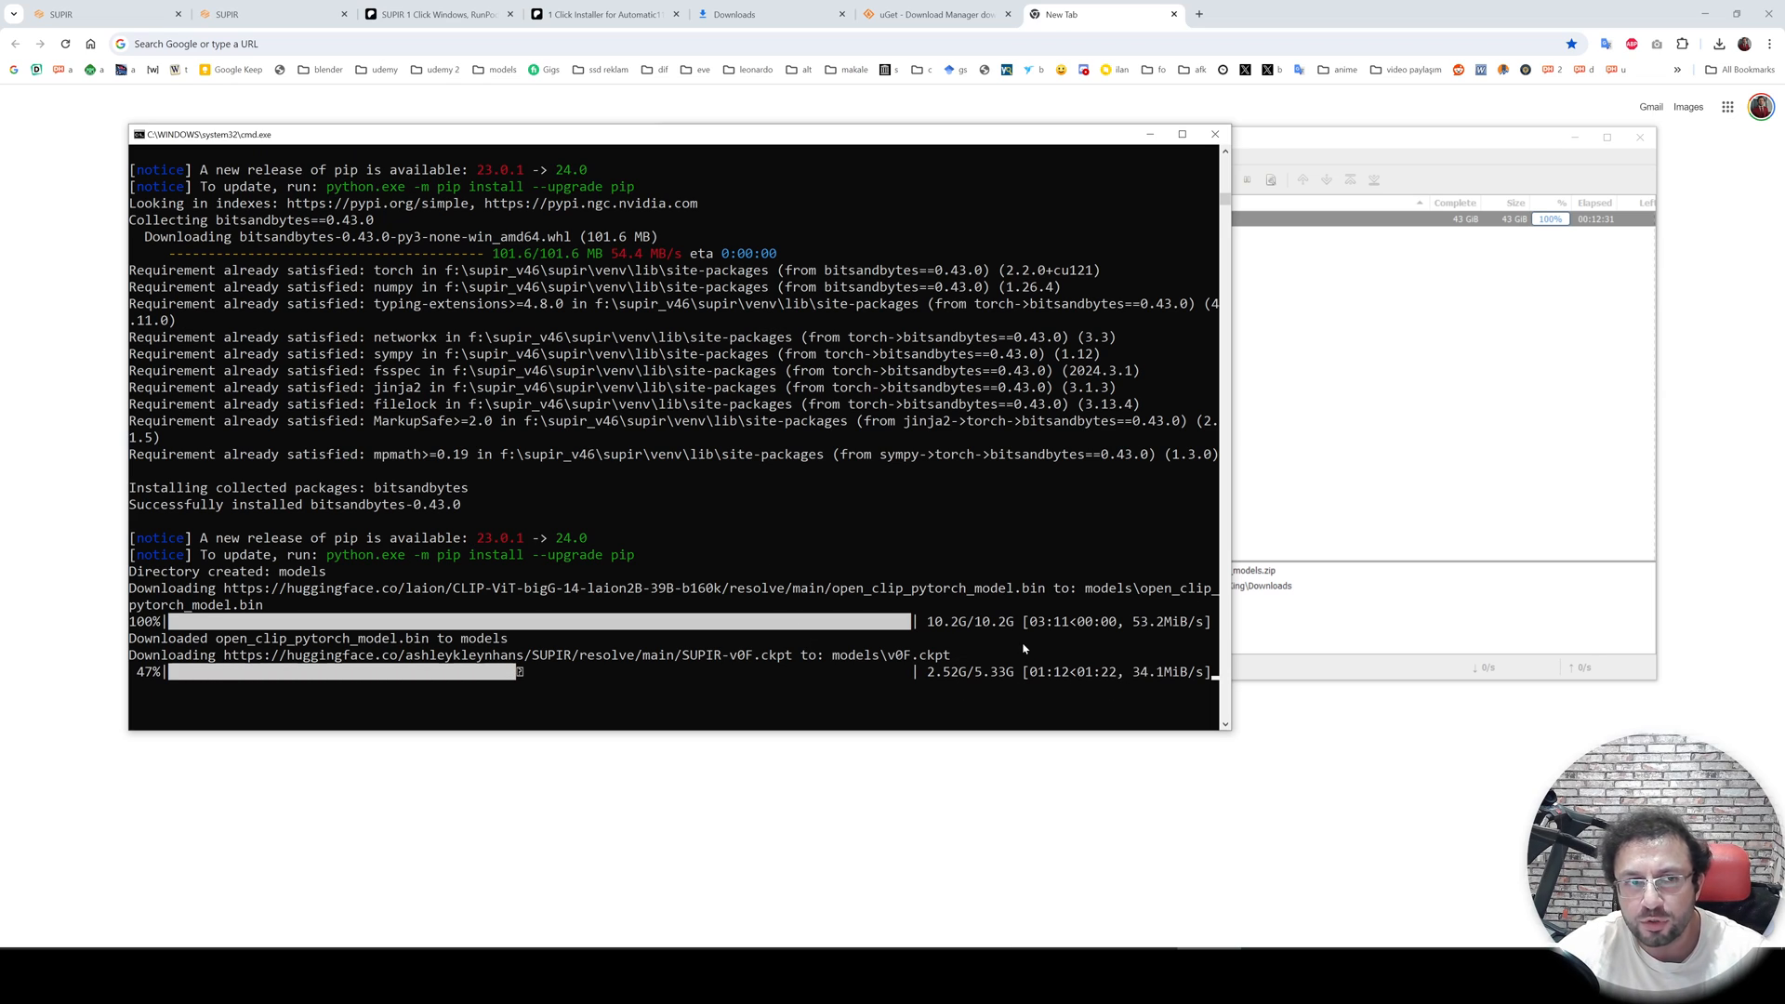
{"action": "left_click", "coordinate": [1338, 335]}
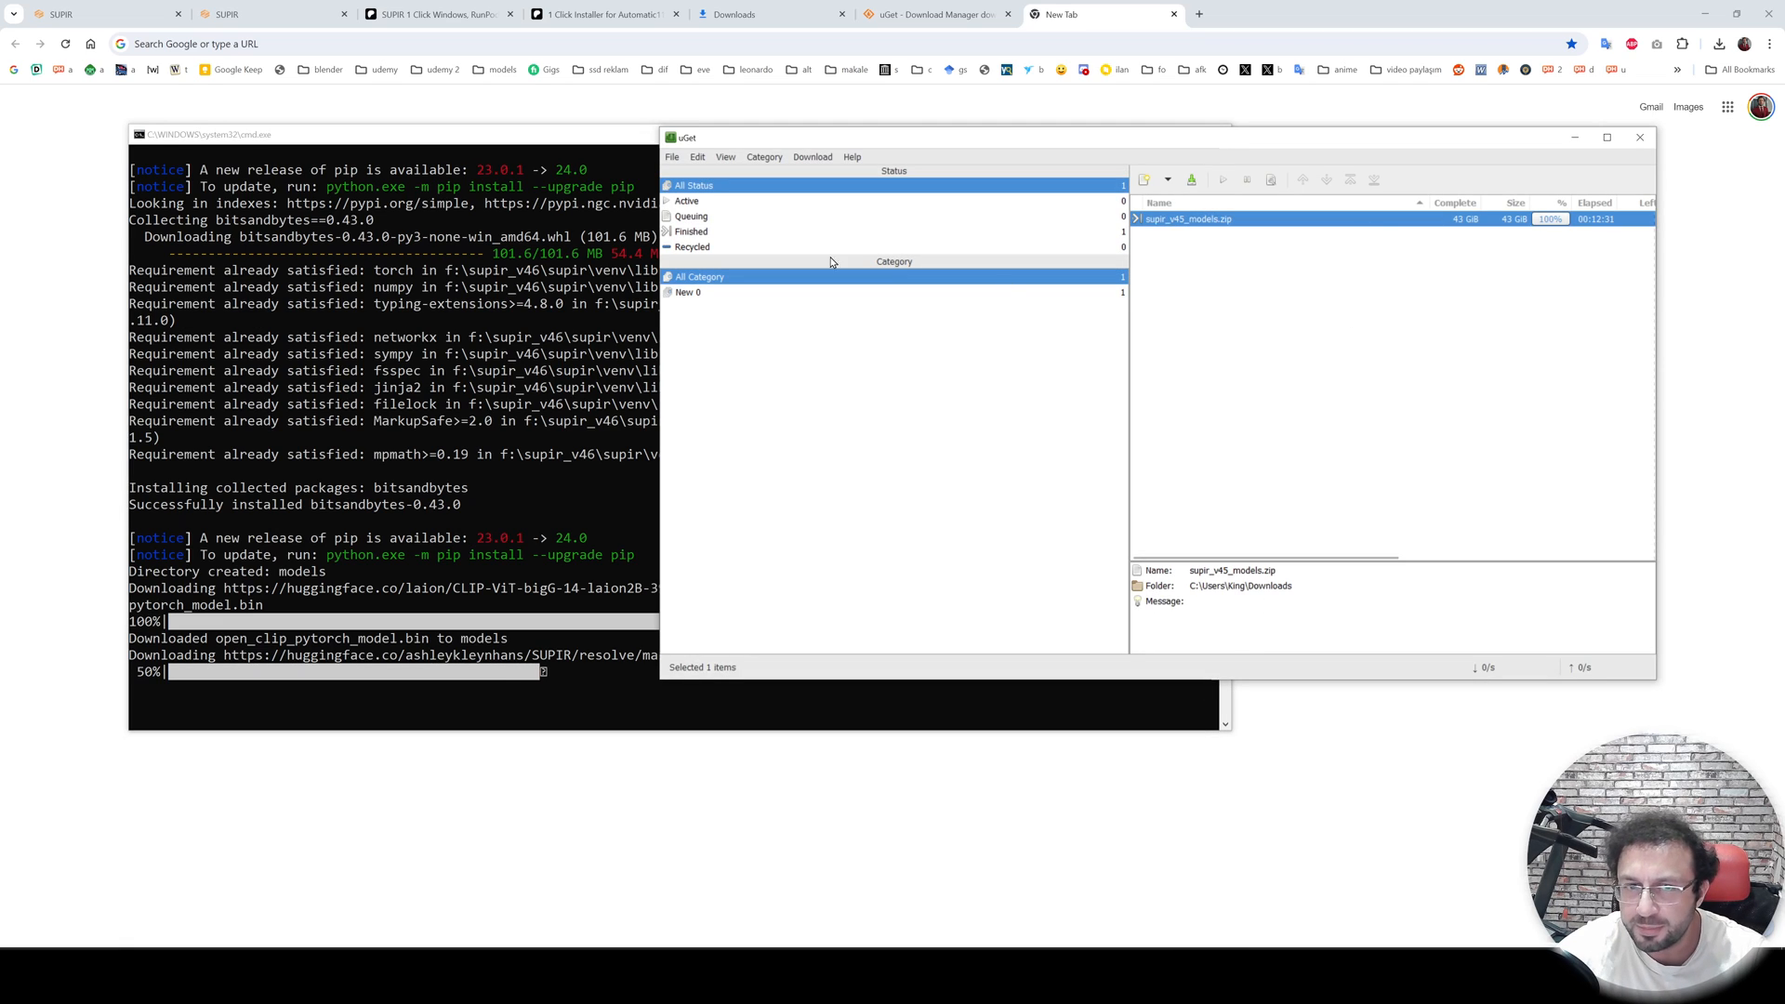
{"action": "left_click", "coordinate": [610, 148]}
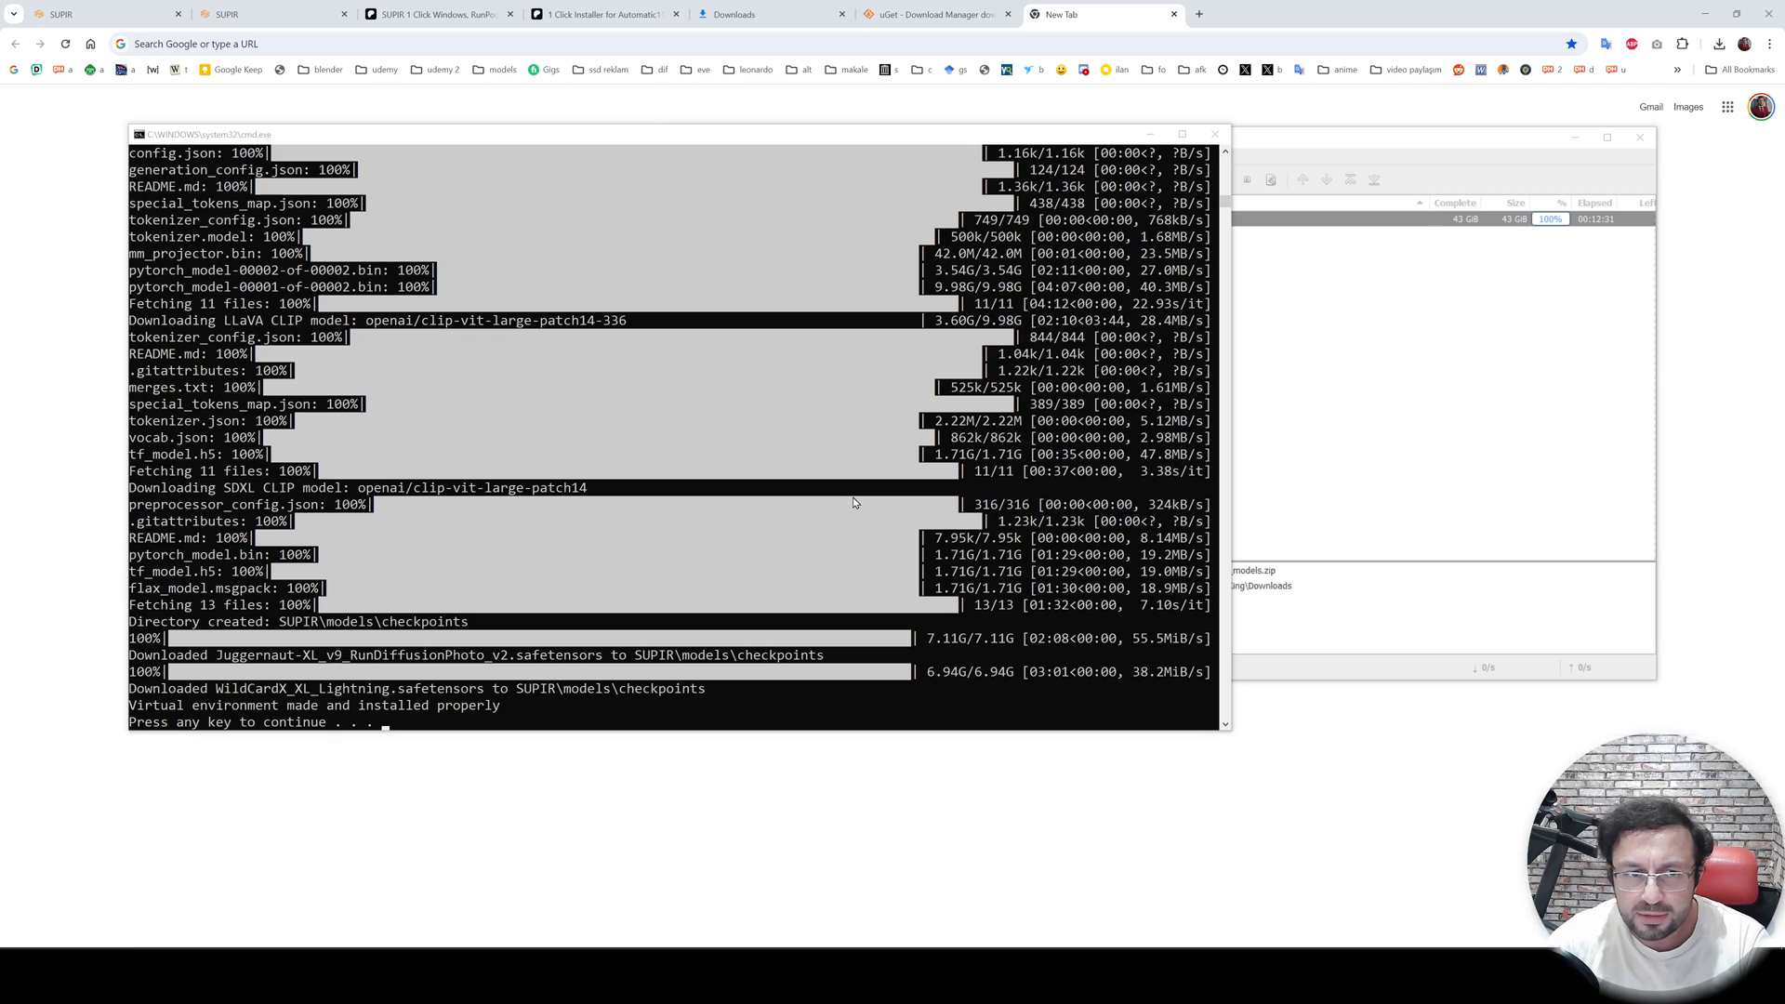
- Dismiss the finished installer's continue prompt and review its model download log
{"action": "key", "text": "Return"}
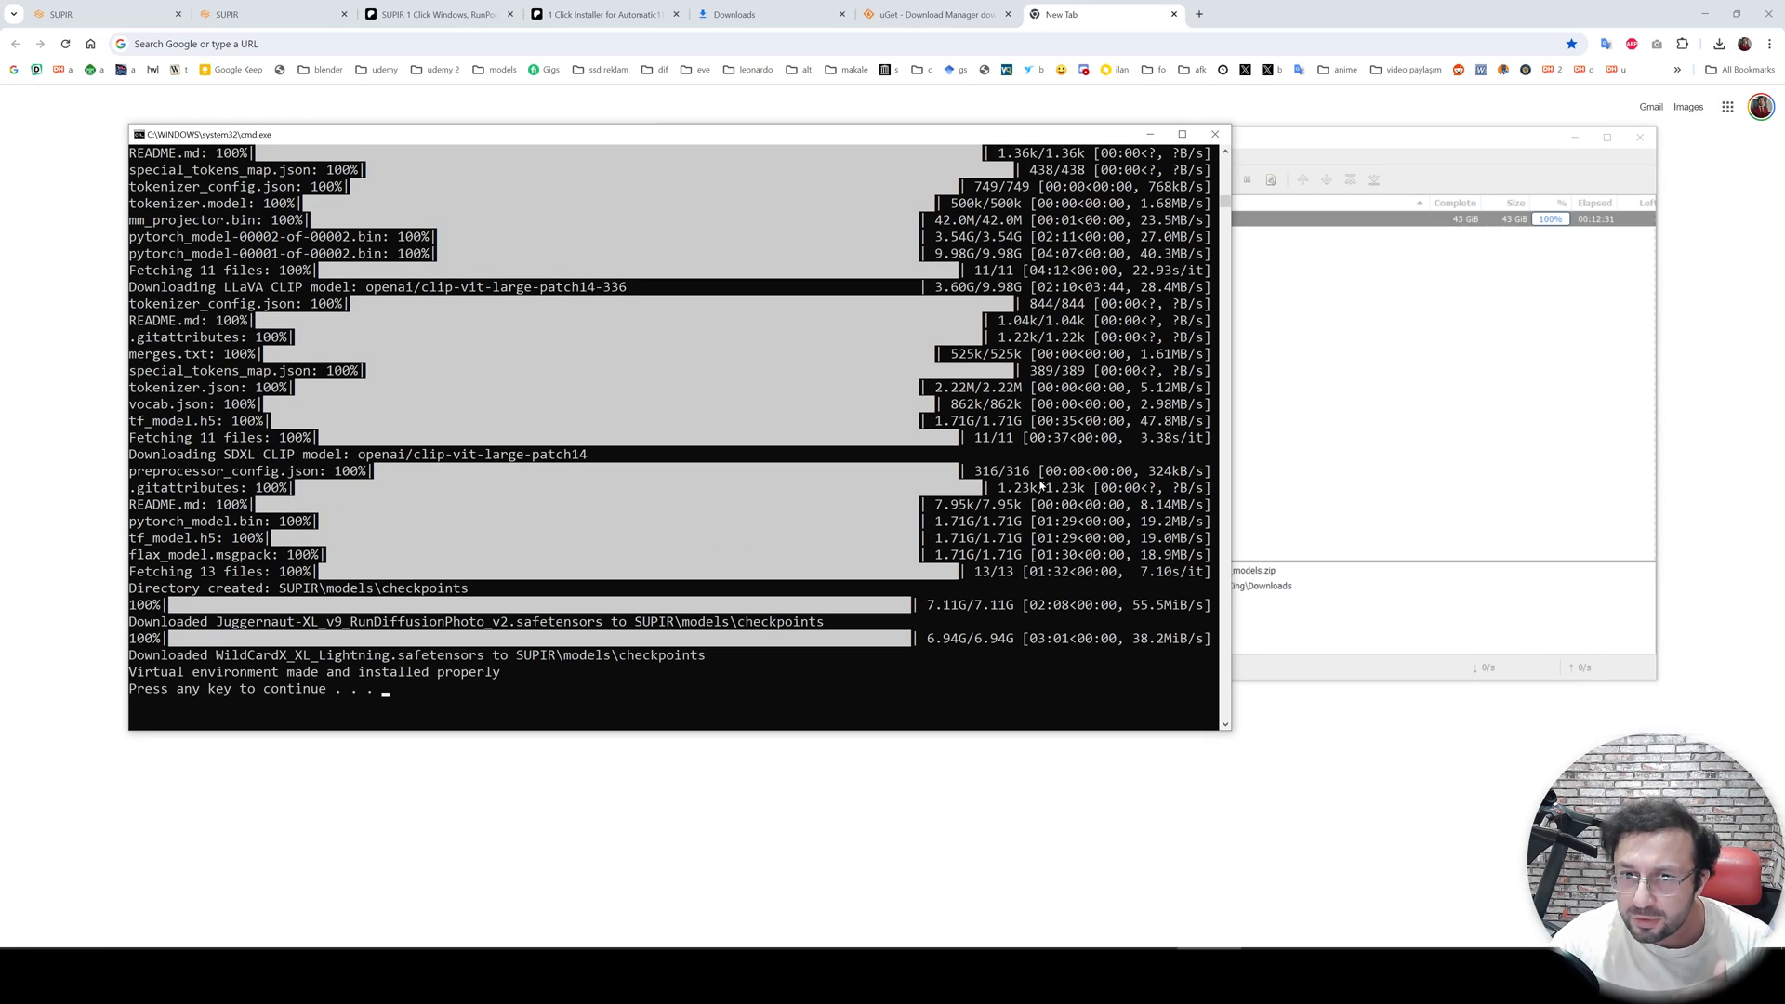
{"action": "scroll", "coordinate": [1013, 456], "scroll_direction": "up", "scroll_amount": 2}
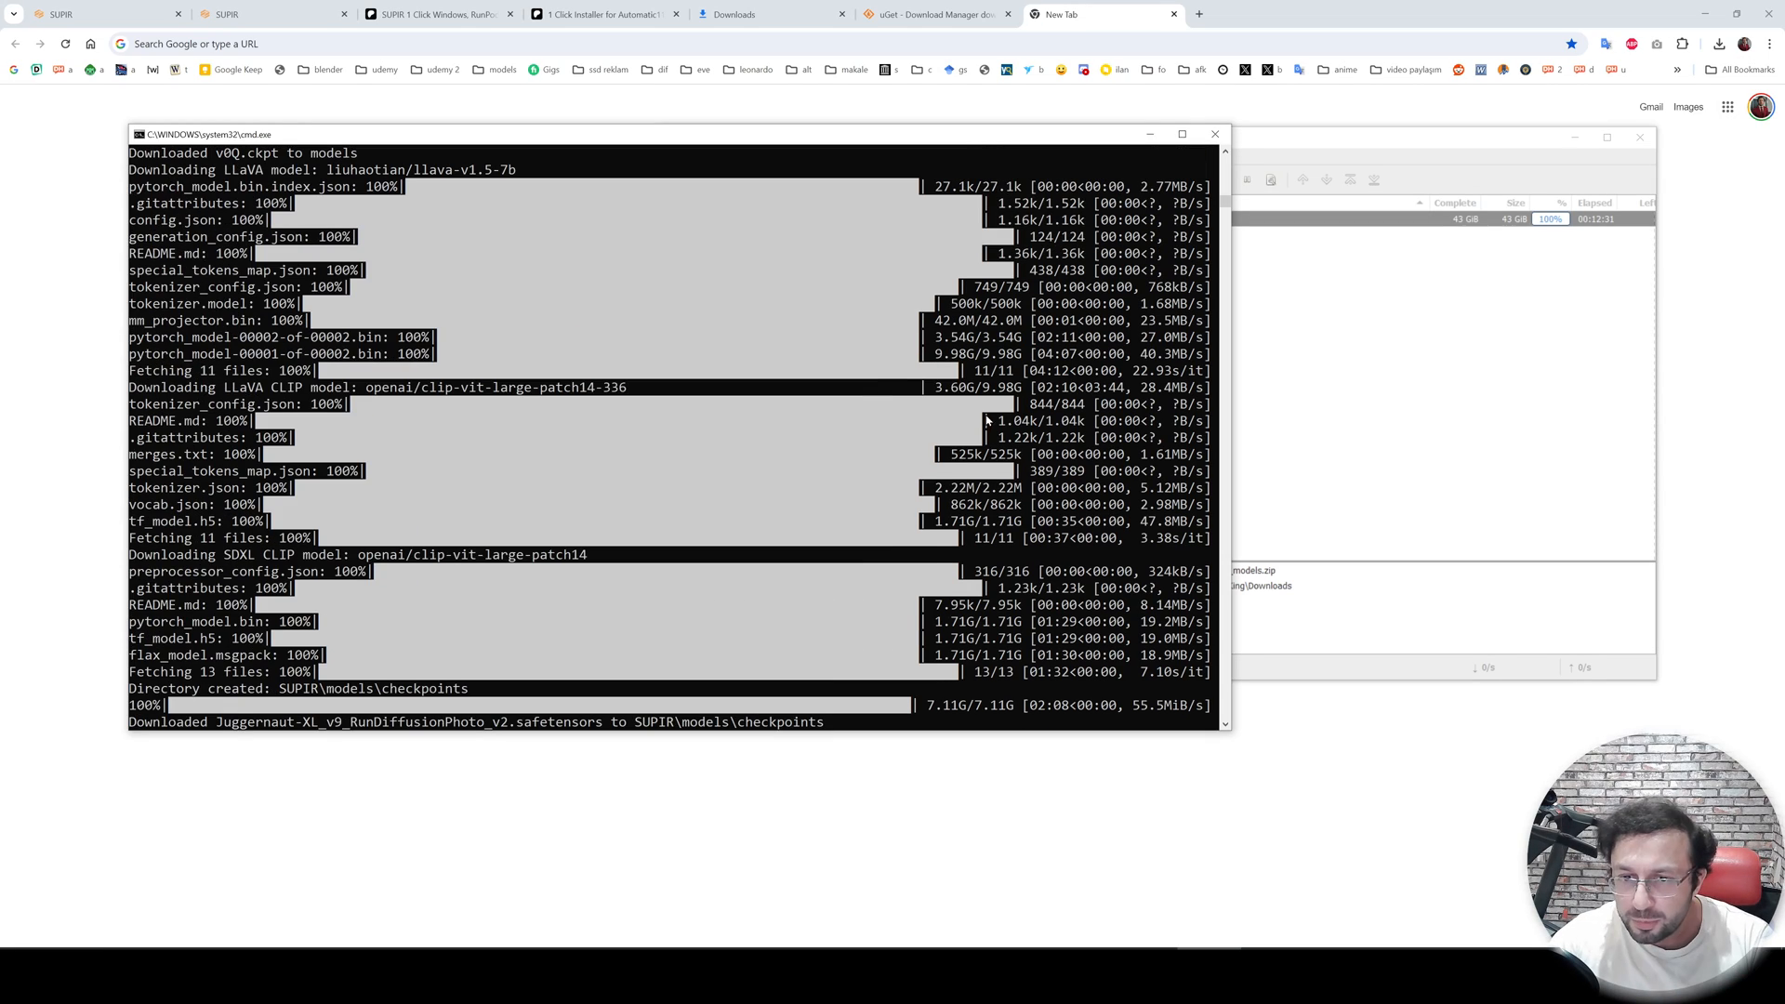
- Open the containing folder of the finished supir_v45_models.zip download from uGet
{"action": "left_click", "coordinate": [429, 14]}
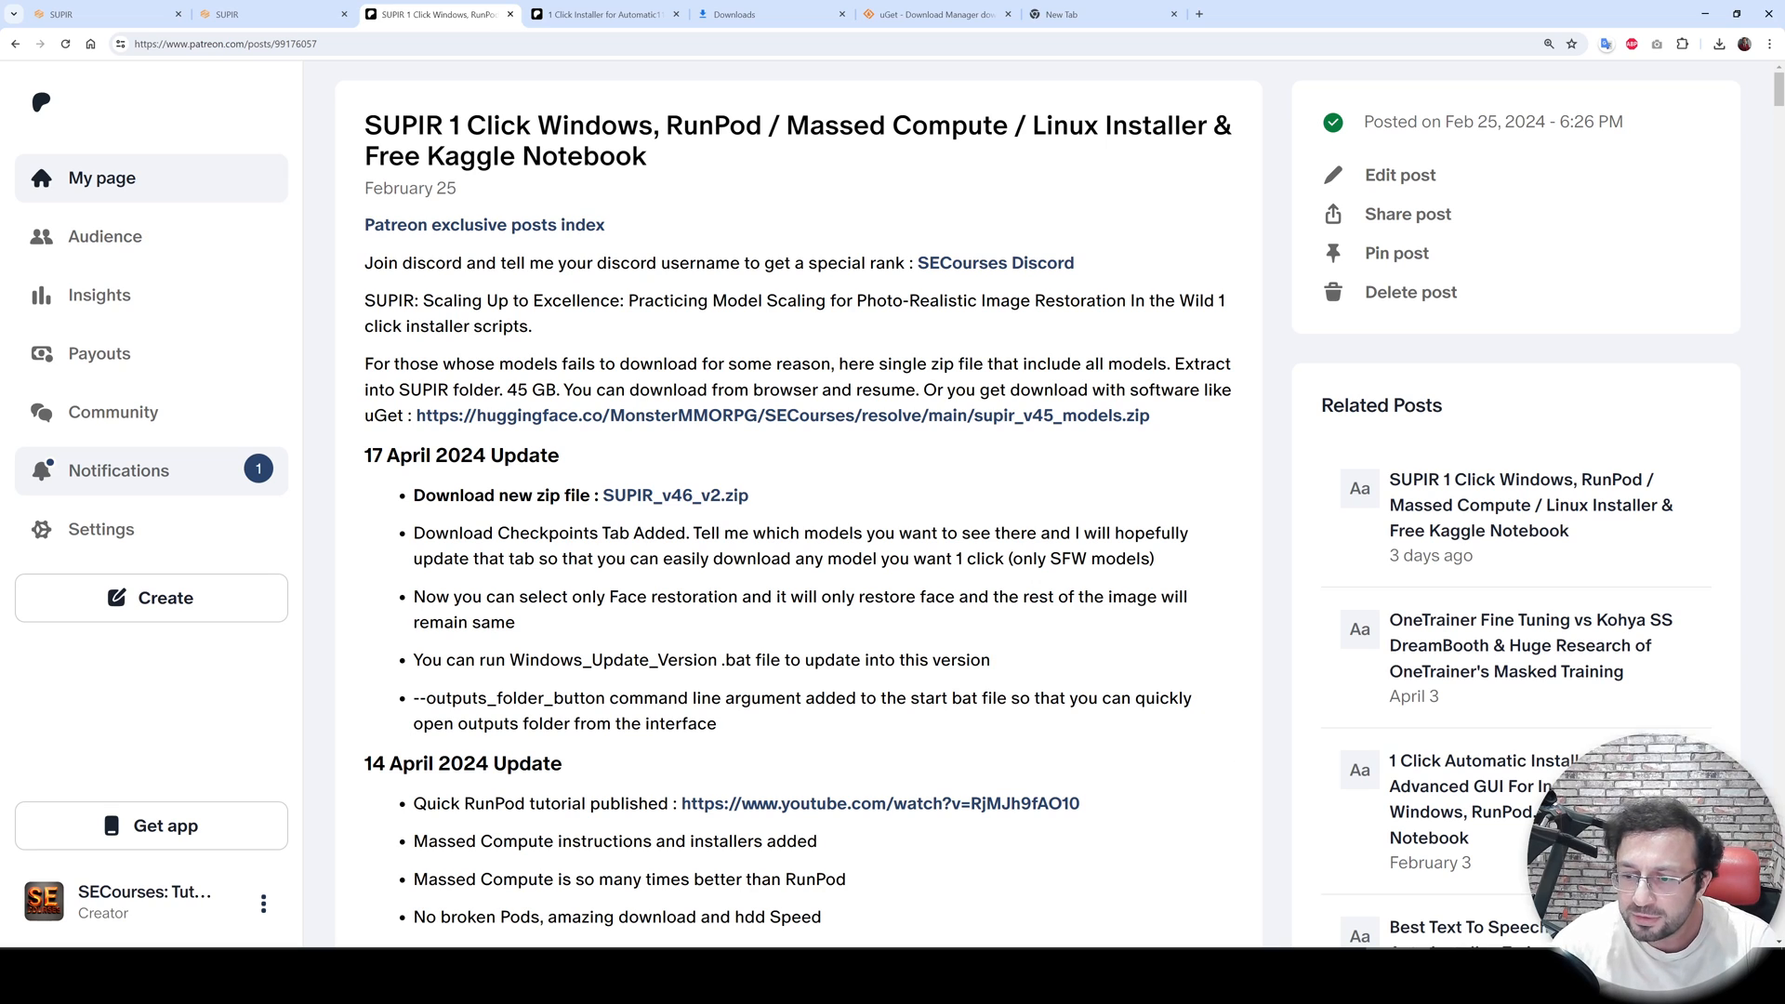
{"action": "left_click", "coordinate": [307, 976]}
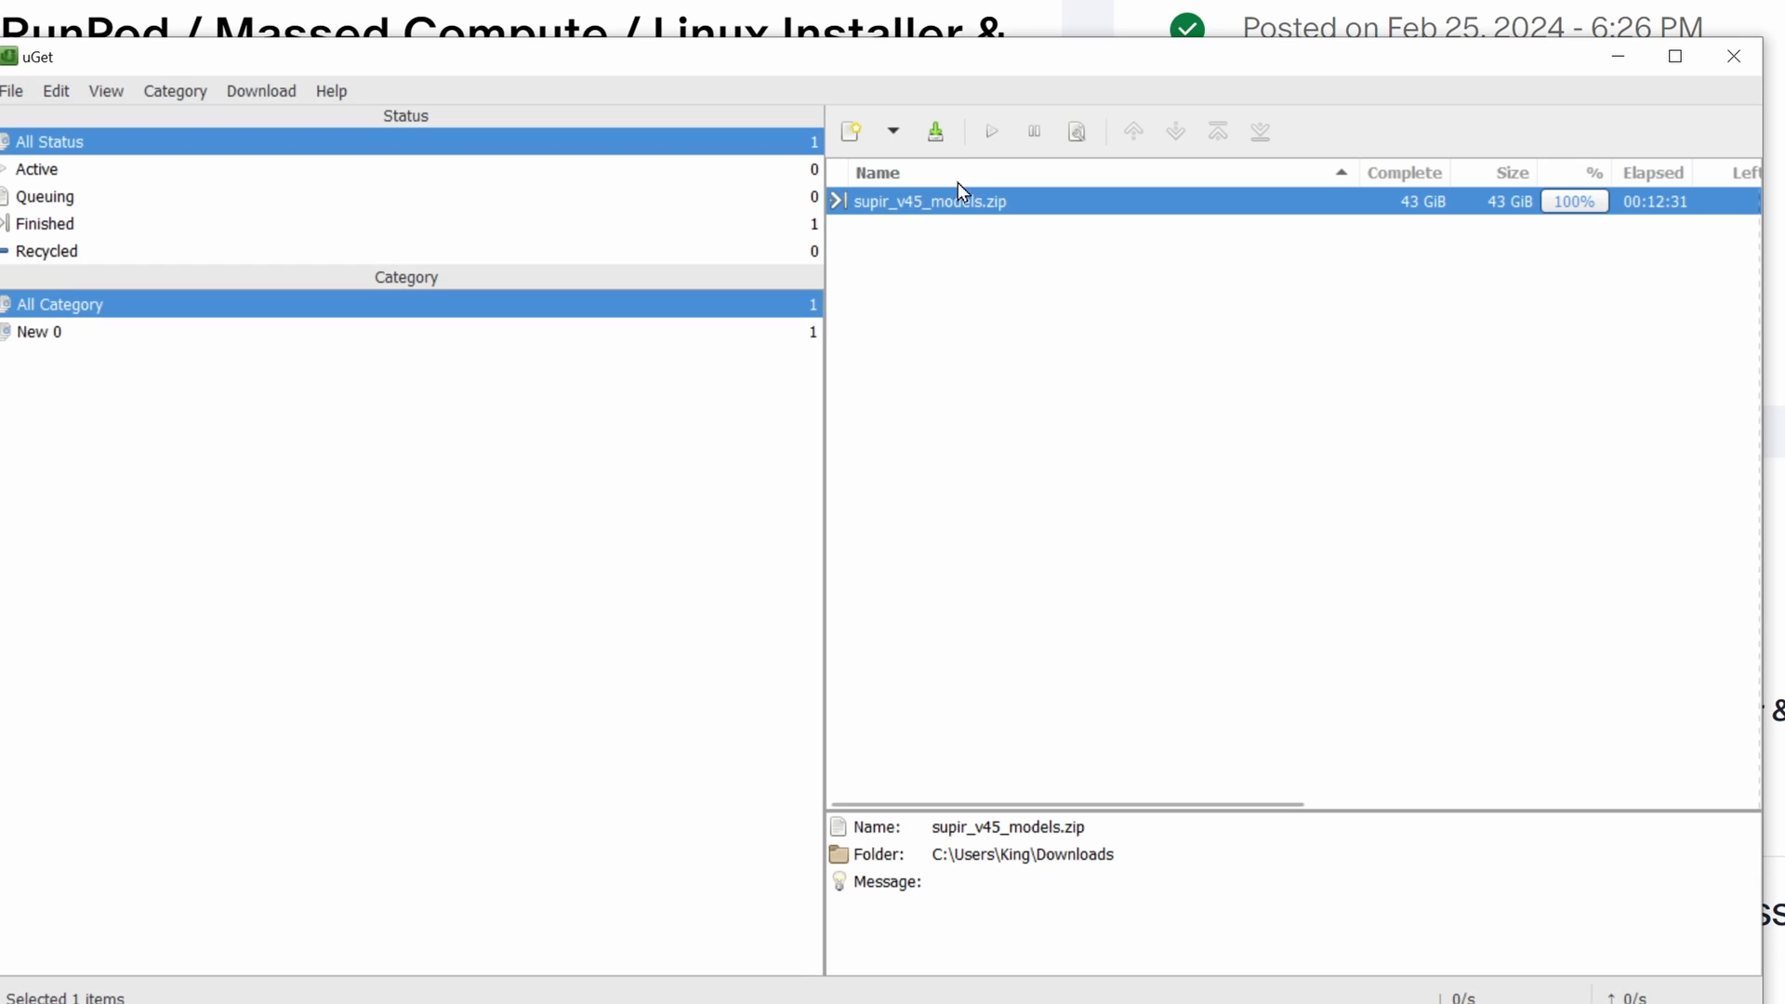
{"action": "right_click", "coordinate": [939, 195]}
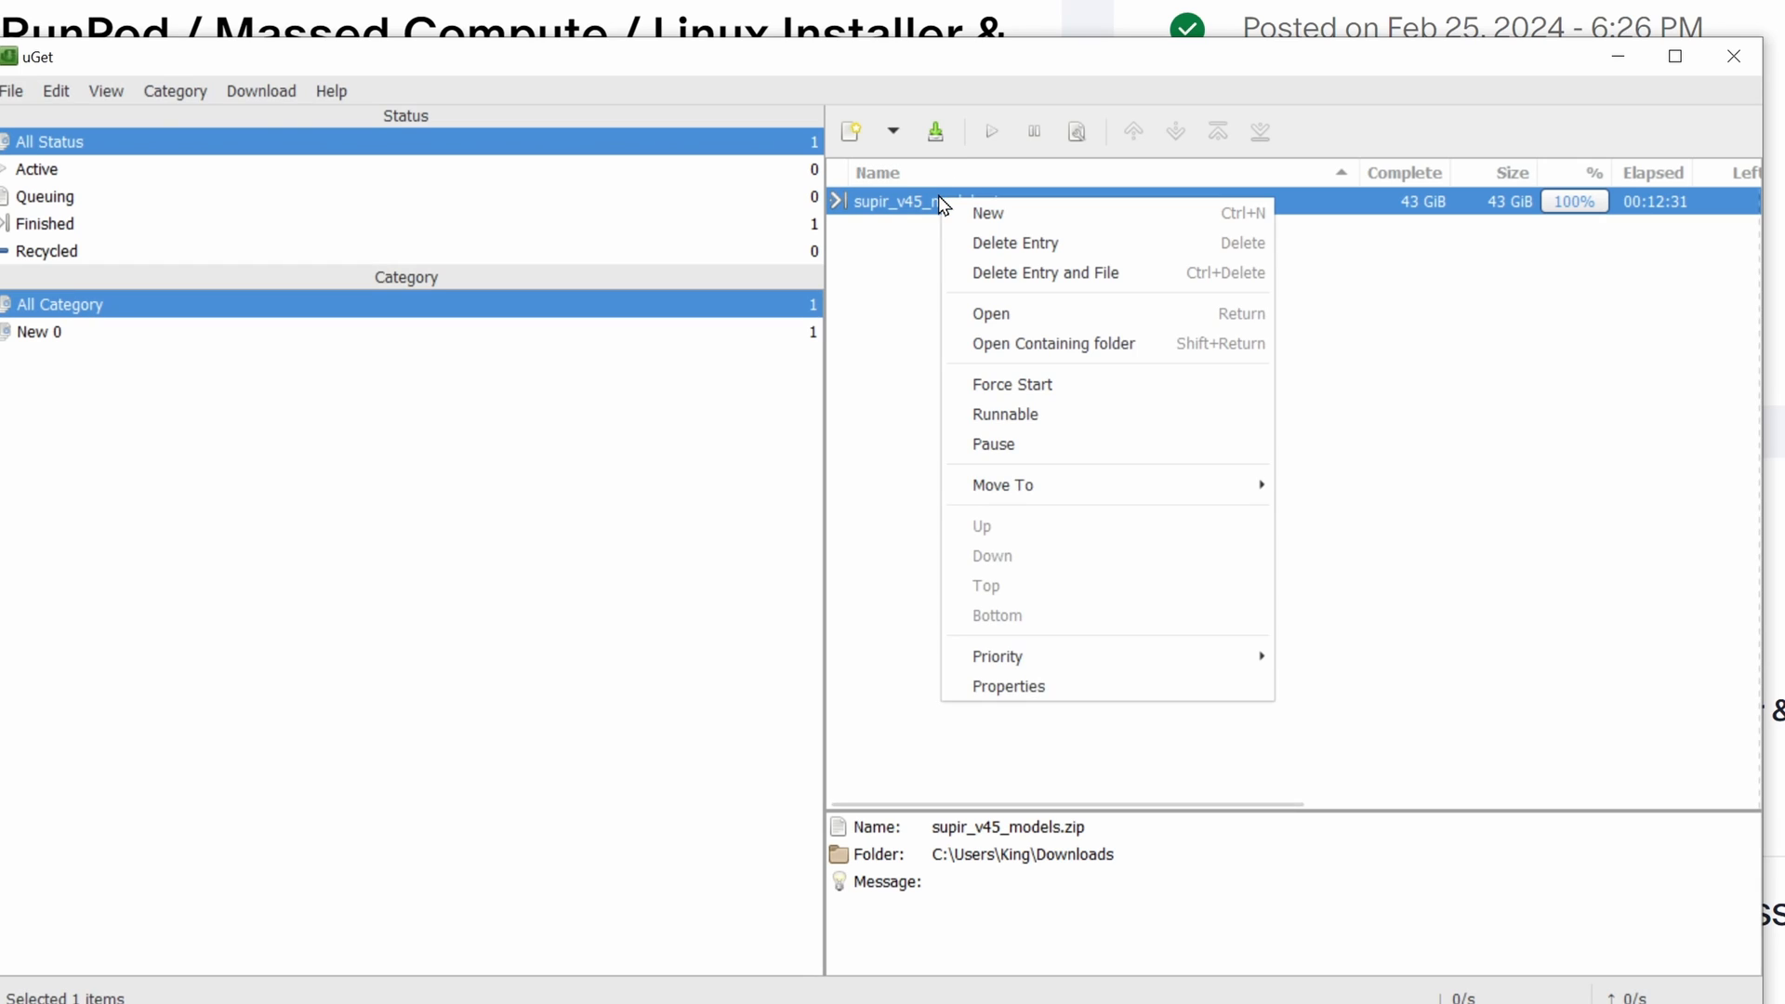
{"action": "left_click", "coordinate": [1030, 359]}
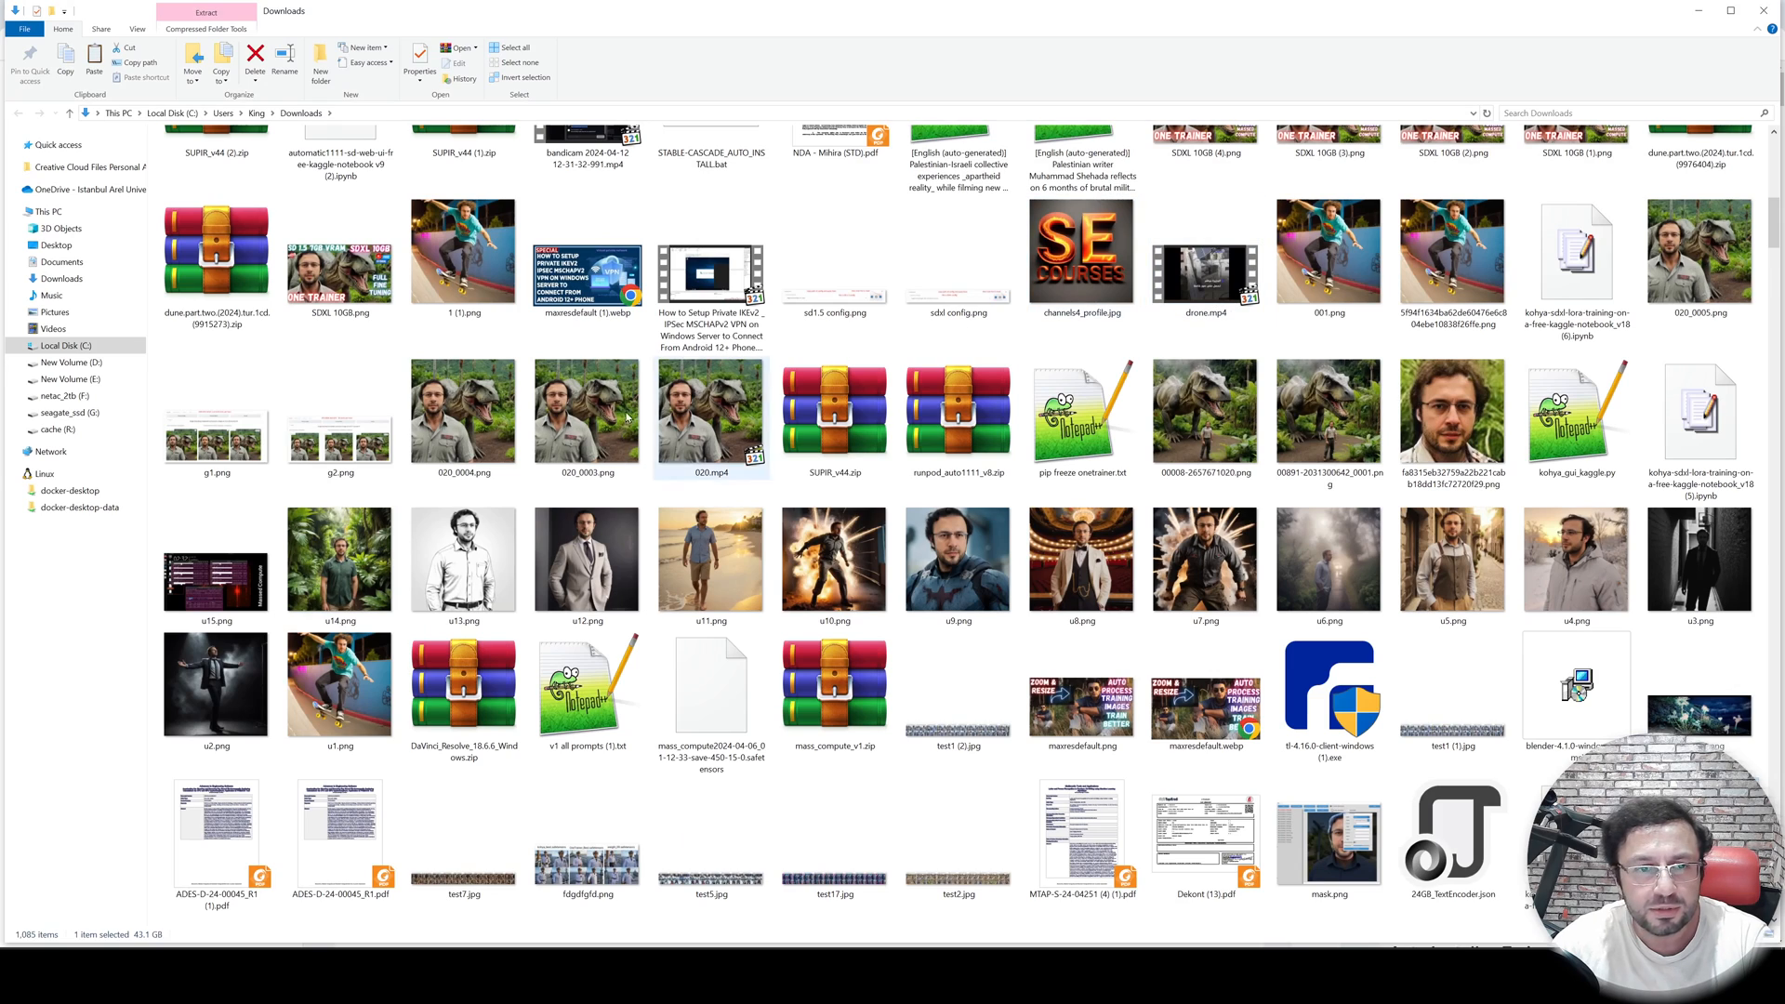
- Move supir_v45_models.zip from Downloads into the SUPIR_v46 folder on the F: drive
{"action": "left_click", "coordinate": [64, 395]}
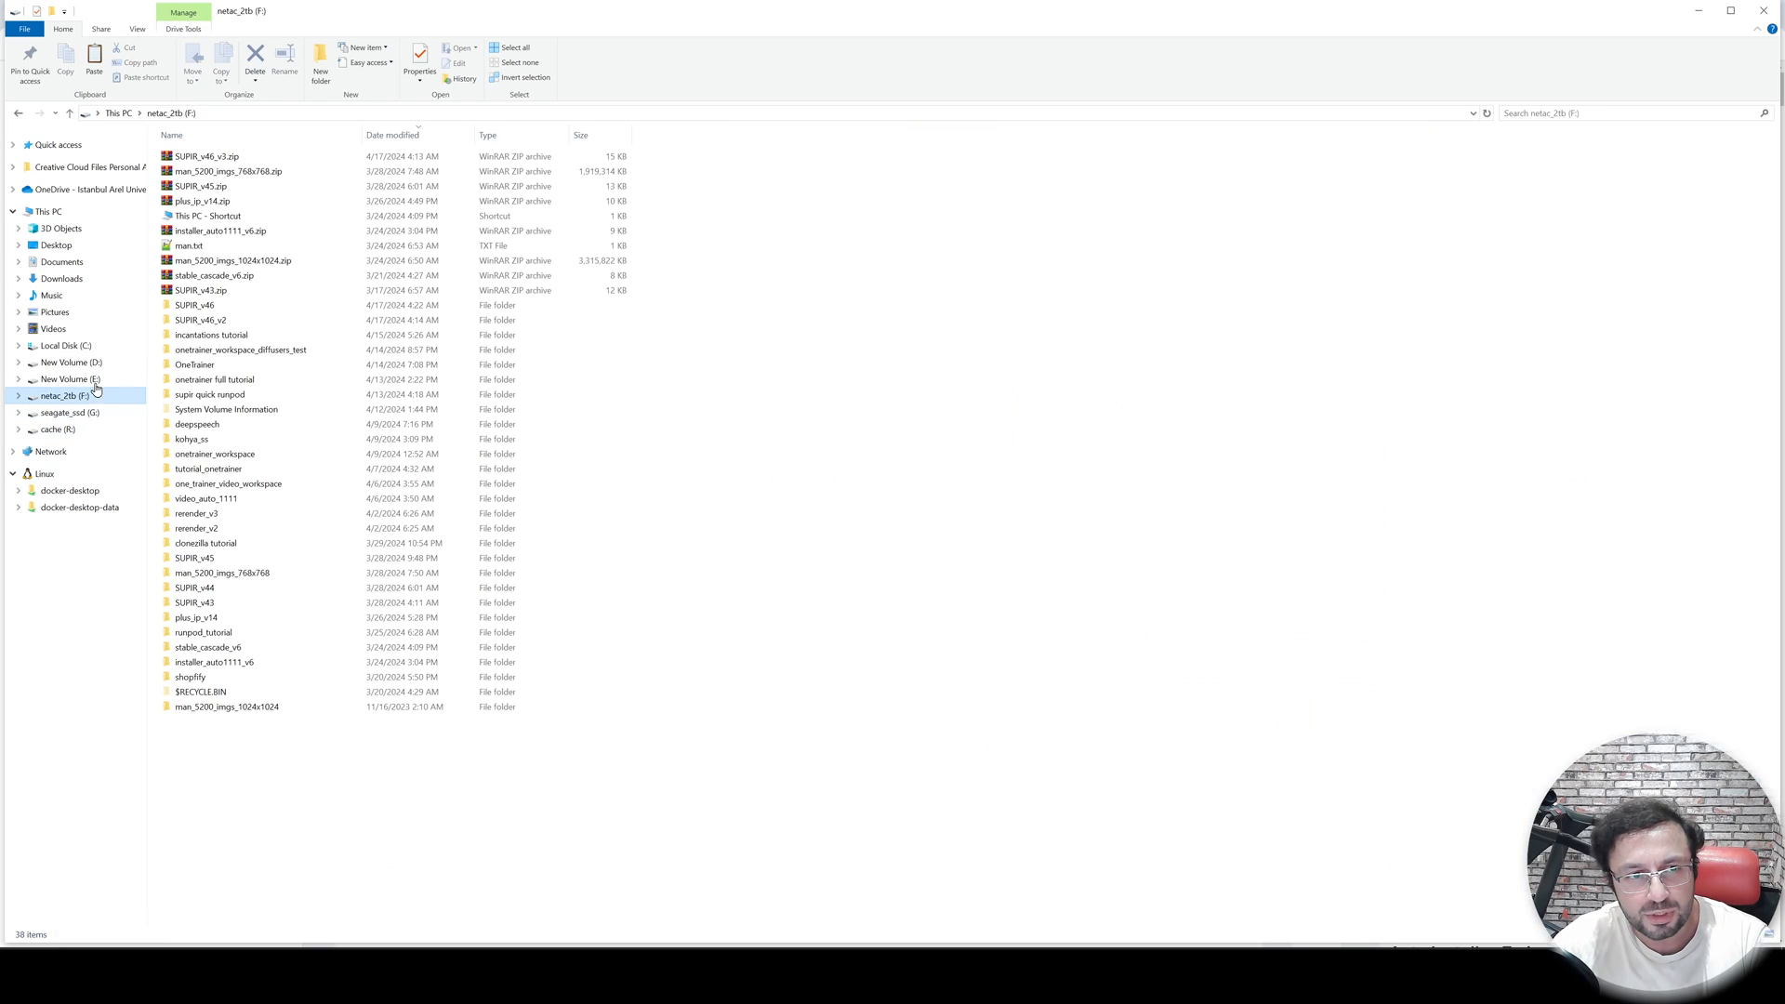
{"action": "double_click", "coordinate": [248, 308]}
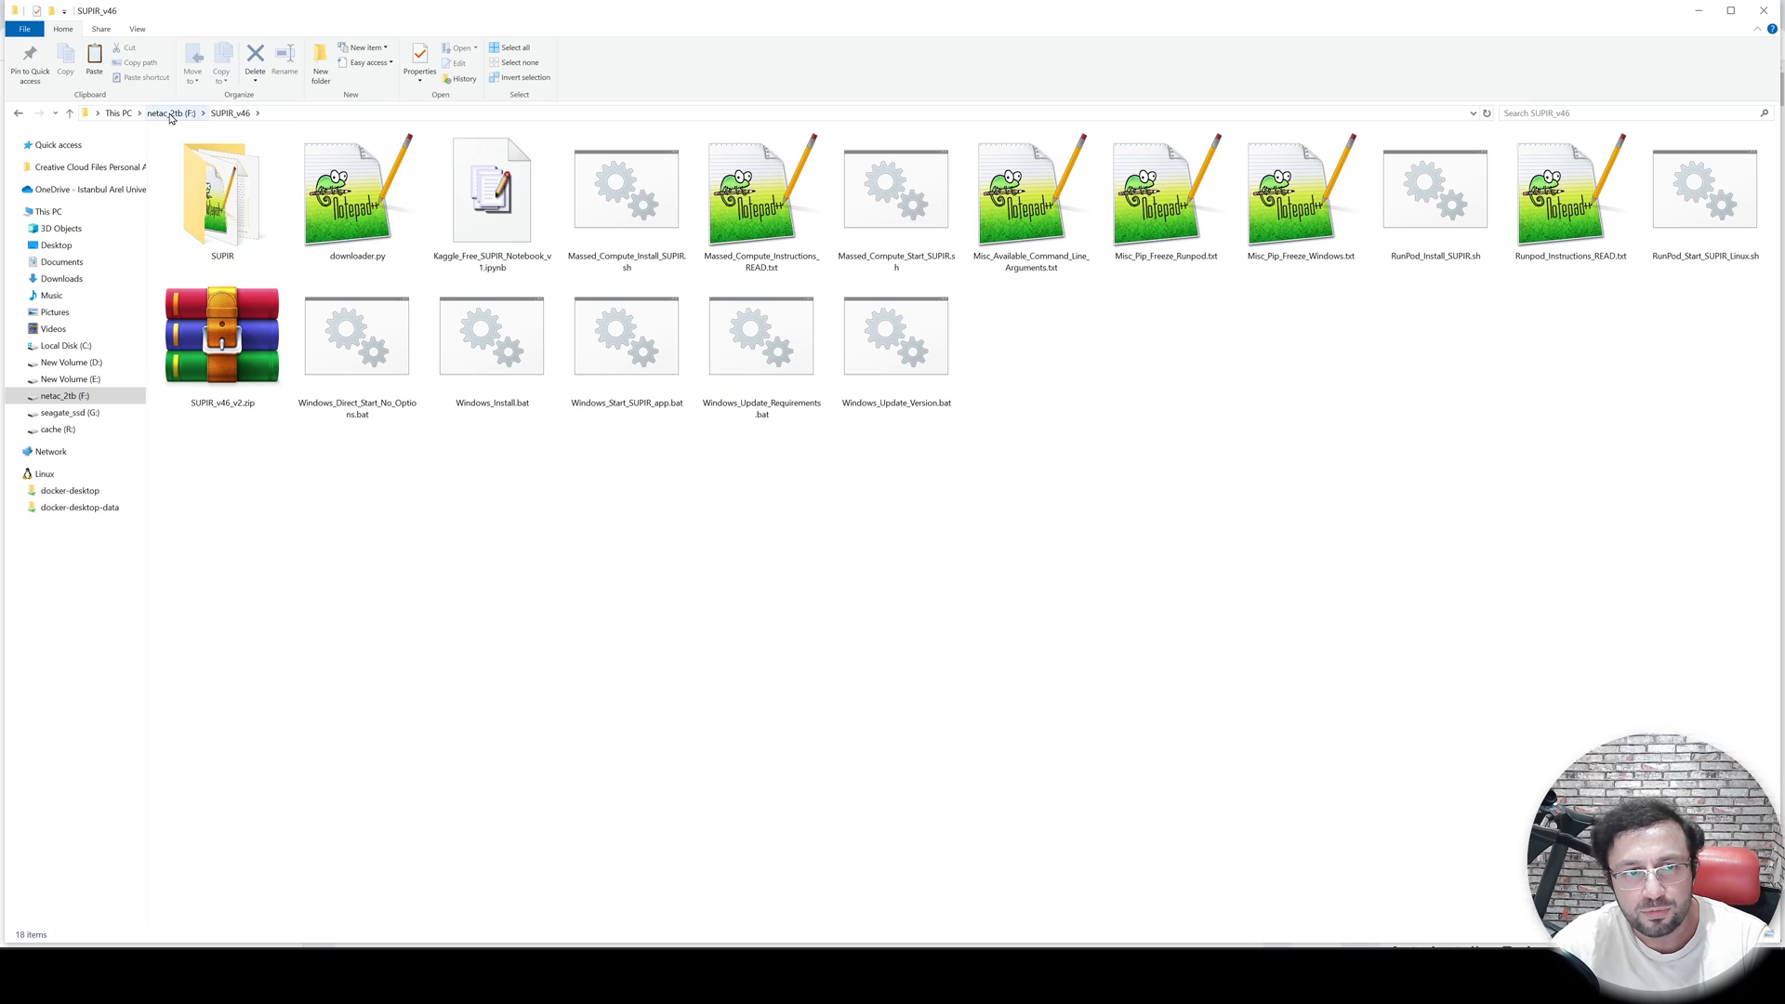
{"action": "key", "text": "ctrl+v"}
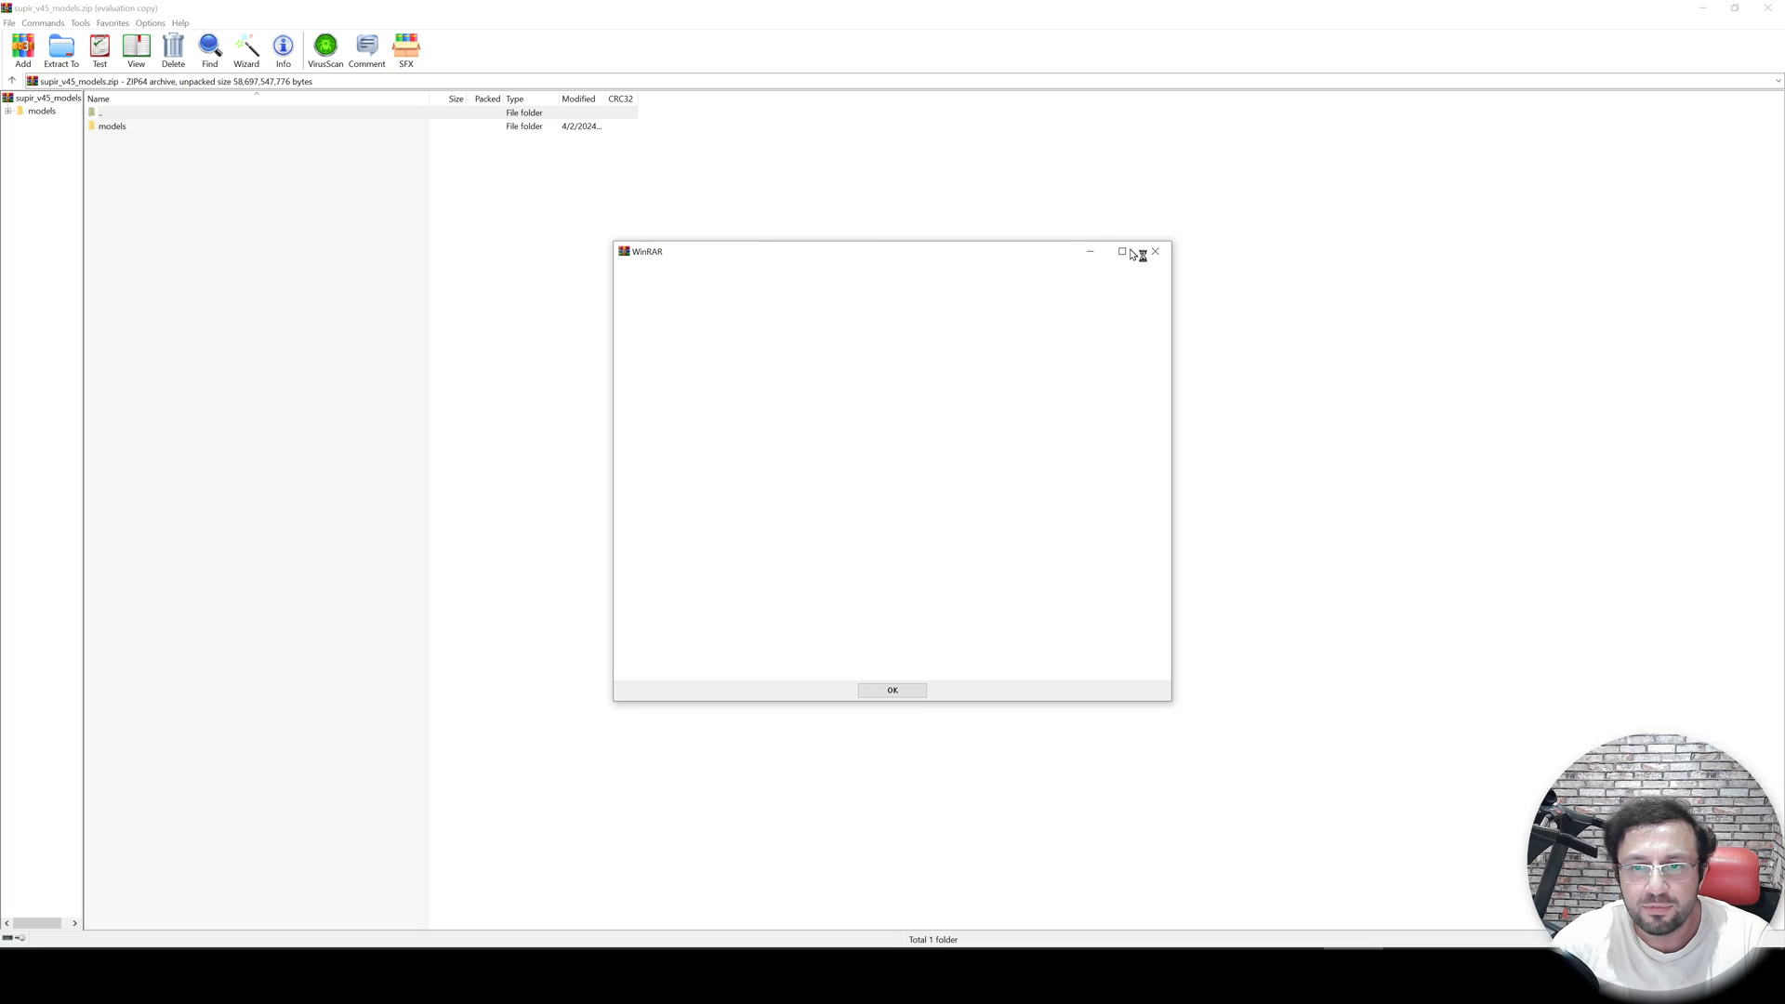
- Open supir_v45_models.zip and extract its models folder into SUPIR_v46's SUPIR folder
{"action": "left_click", "coordinate": [1155, 251]}
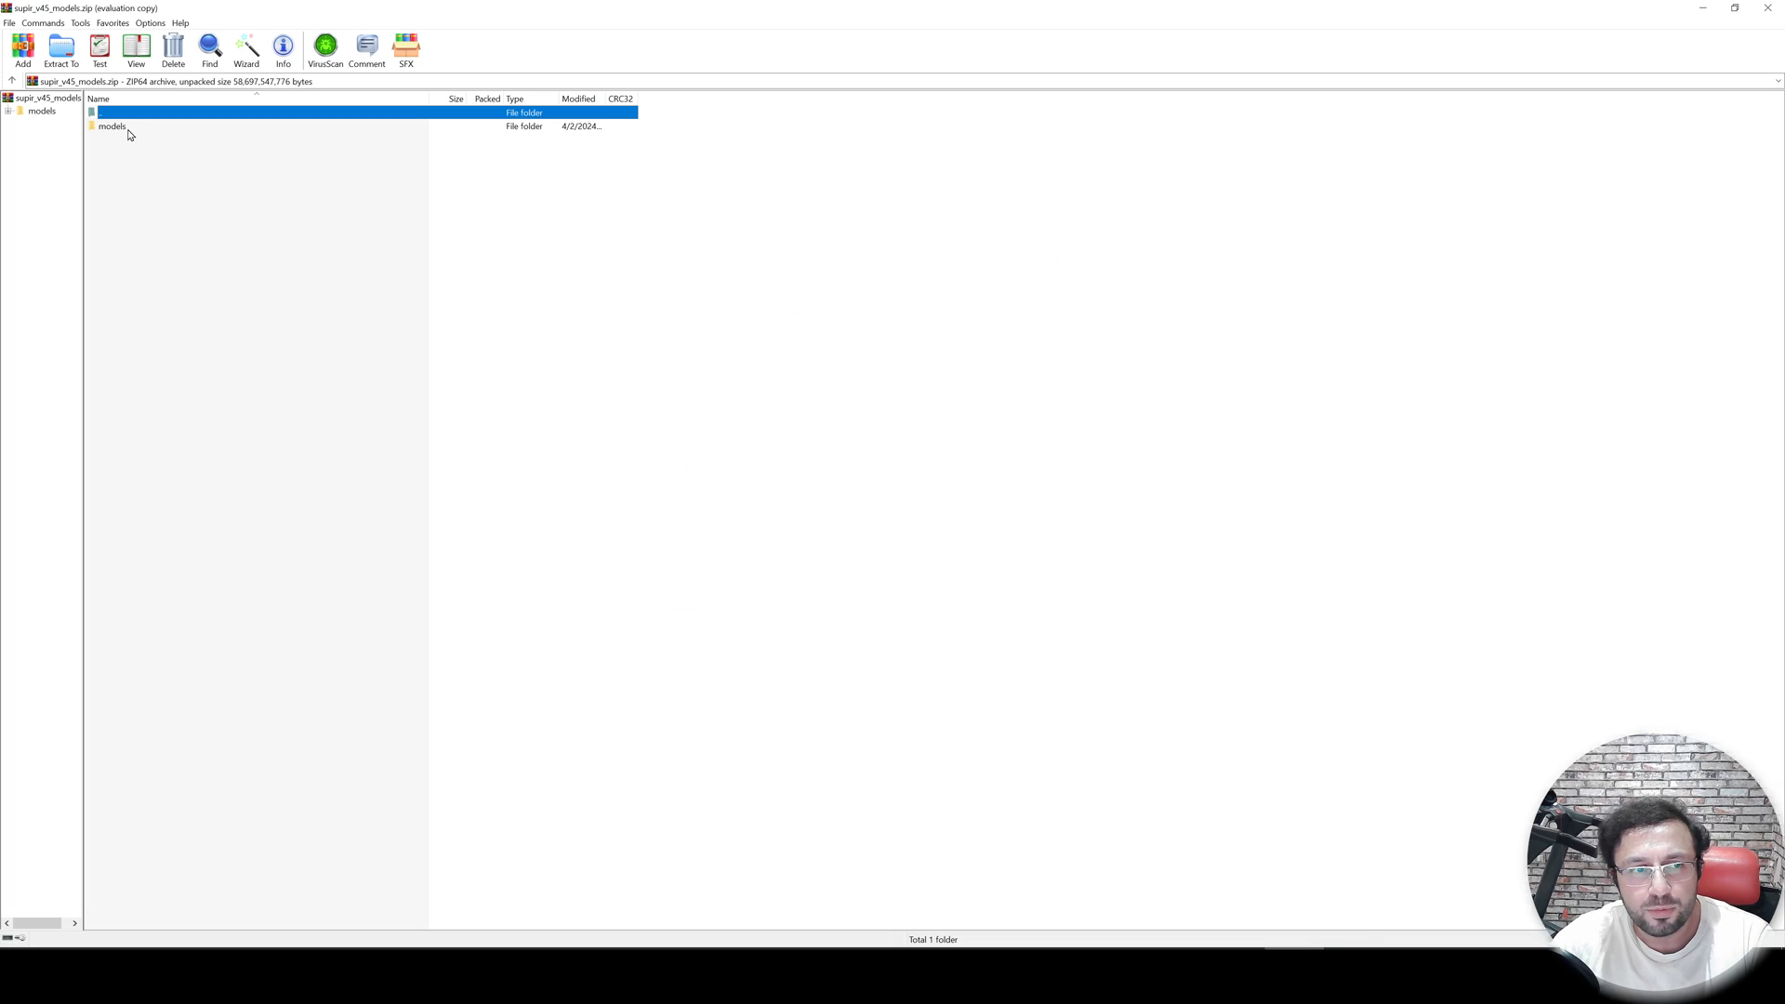
{"action": "left_click", "coordinate": [119, 126]}
{"action": "double_click", "coordinate": [327, 11]}
{"action": "left_click_drag", "start_coordinate": [1131, 108], "coordinate": [1081, 138]}
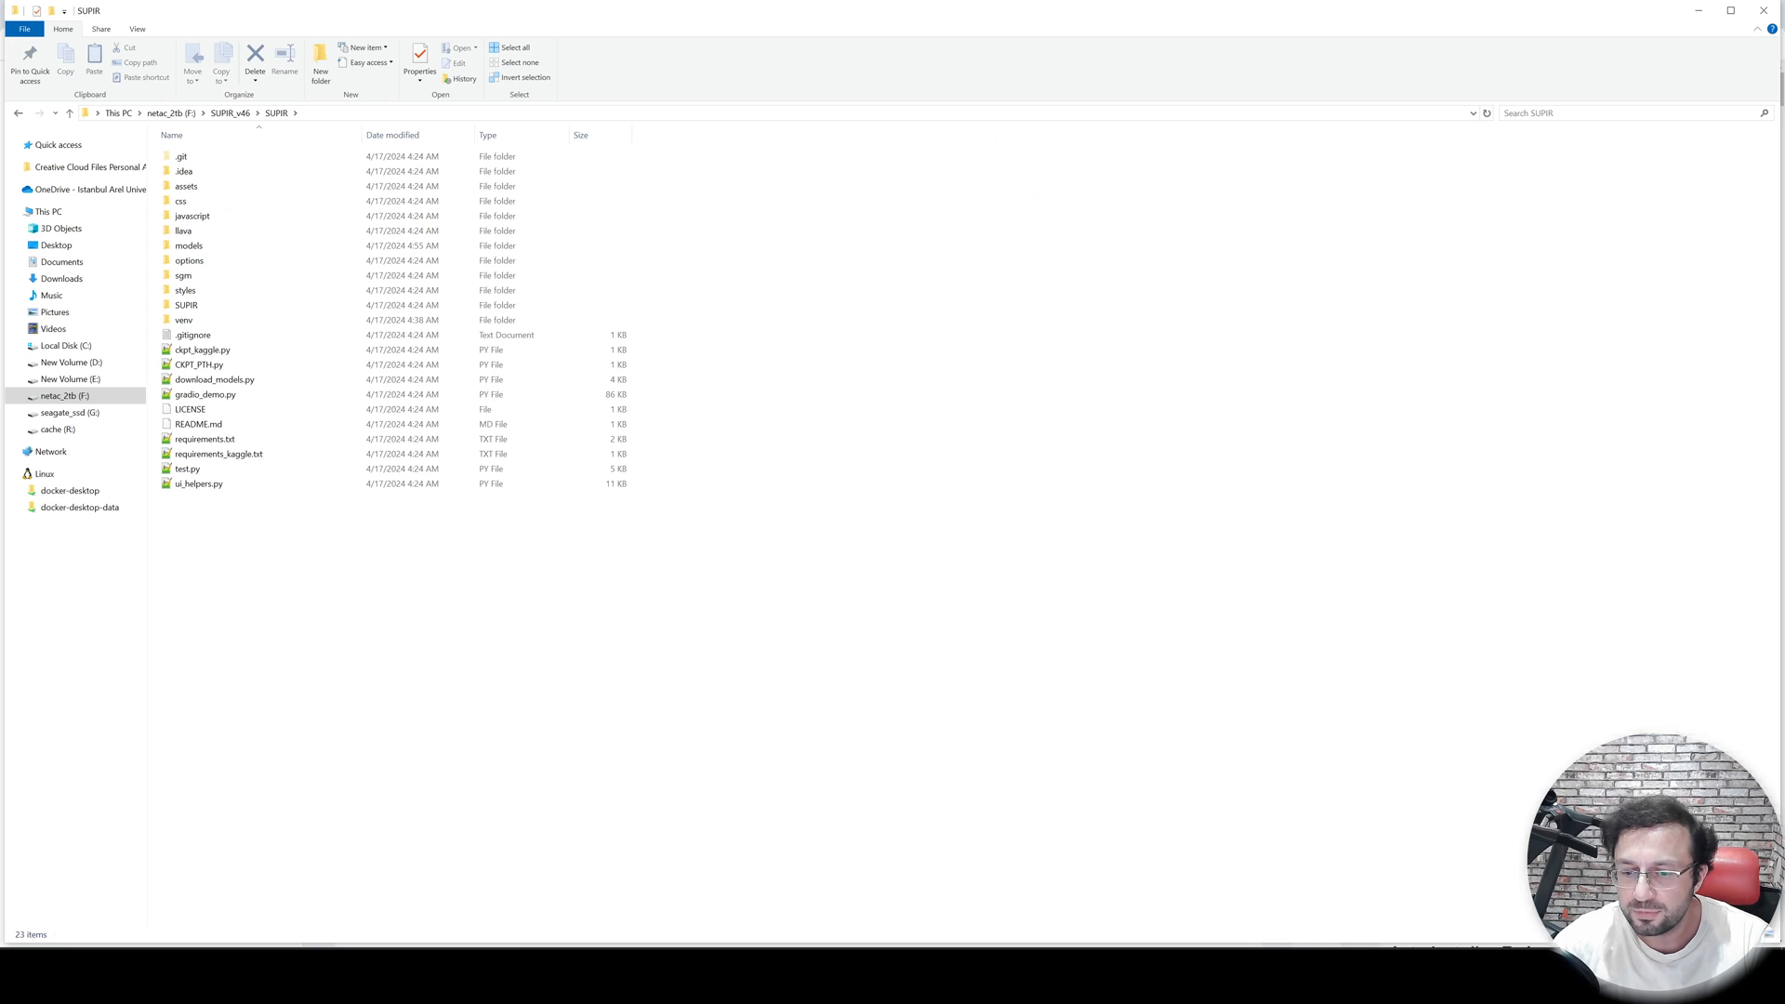
{"action": "key", "text": "alt+Tab"}
{"action": "left_click_drag", "start_coordinate": [938, 323], "coordinate": [609, 609]}
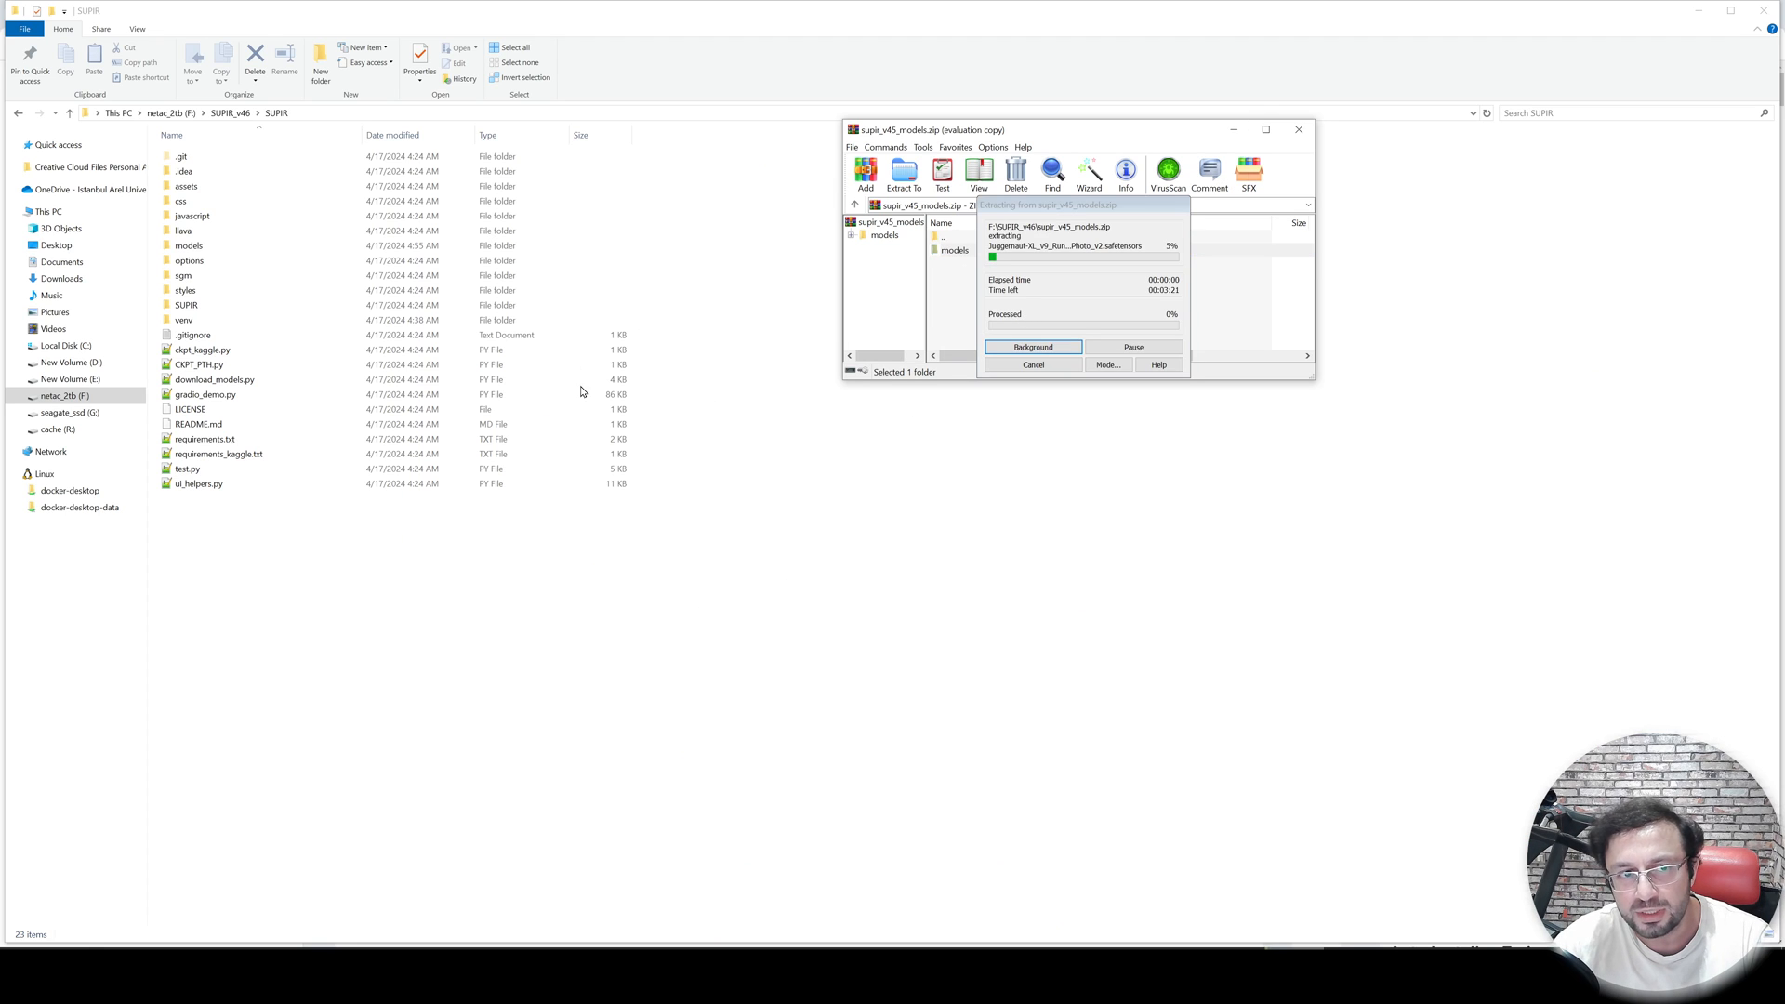
- Cancel the running extraction from supir_v45_models.zip and close the archive window
{"action": "mouse_move", "coordinate": [1073, 203]}
{"action": "left_mouse_down"}
{"action": "mouse_move", "coordinate": [1249, 354]}
{"action": "mouse_move", "coordinate": [1123, 331]}
{"action": "mouse_move", "coordinate": [967, 231]}
{"action": "mouse_move", "coordinate": [915, 238]}
{"action": "mouse_move", "coordinate": [1059, 184]}
{"action": "left_mouse_up"}
{"action": "left_click_drag", "start_coordinate": [1308, 375], "coordinate": [1402, 541]}
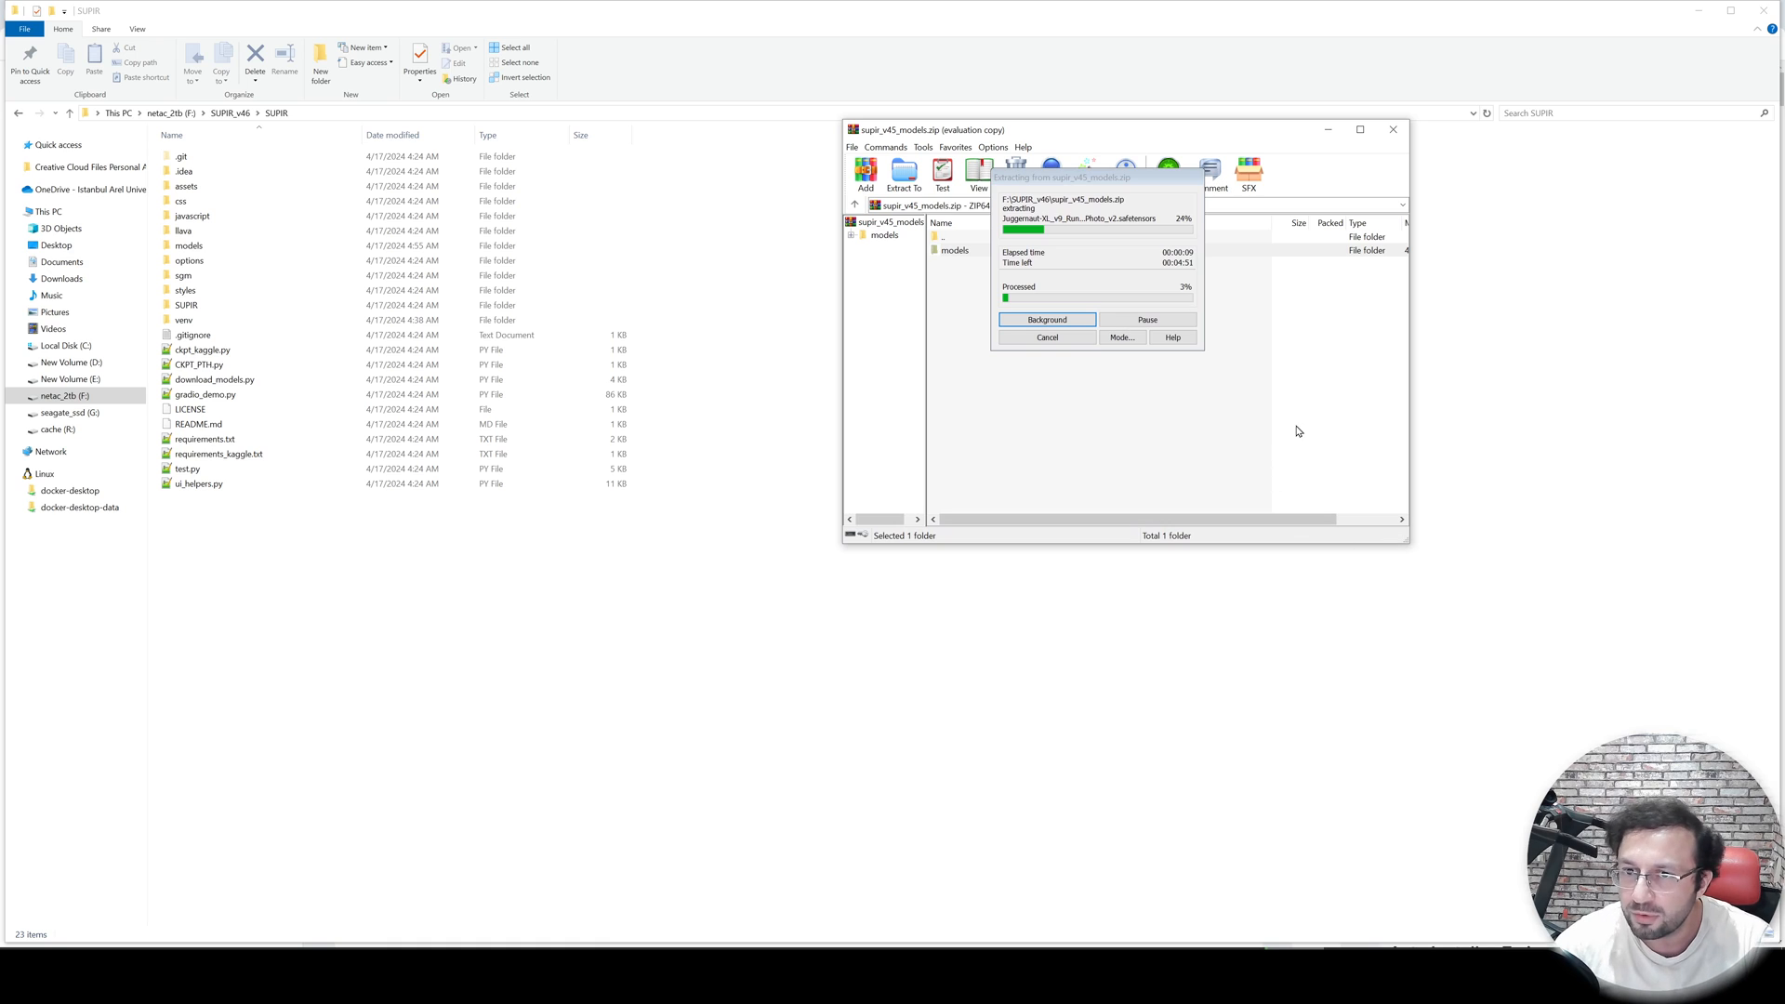
{"action": "left_click", "coordinate": [1053, 339]}
{"action": "left_click", "coordinate": [1393, 130]}
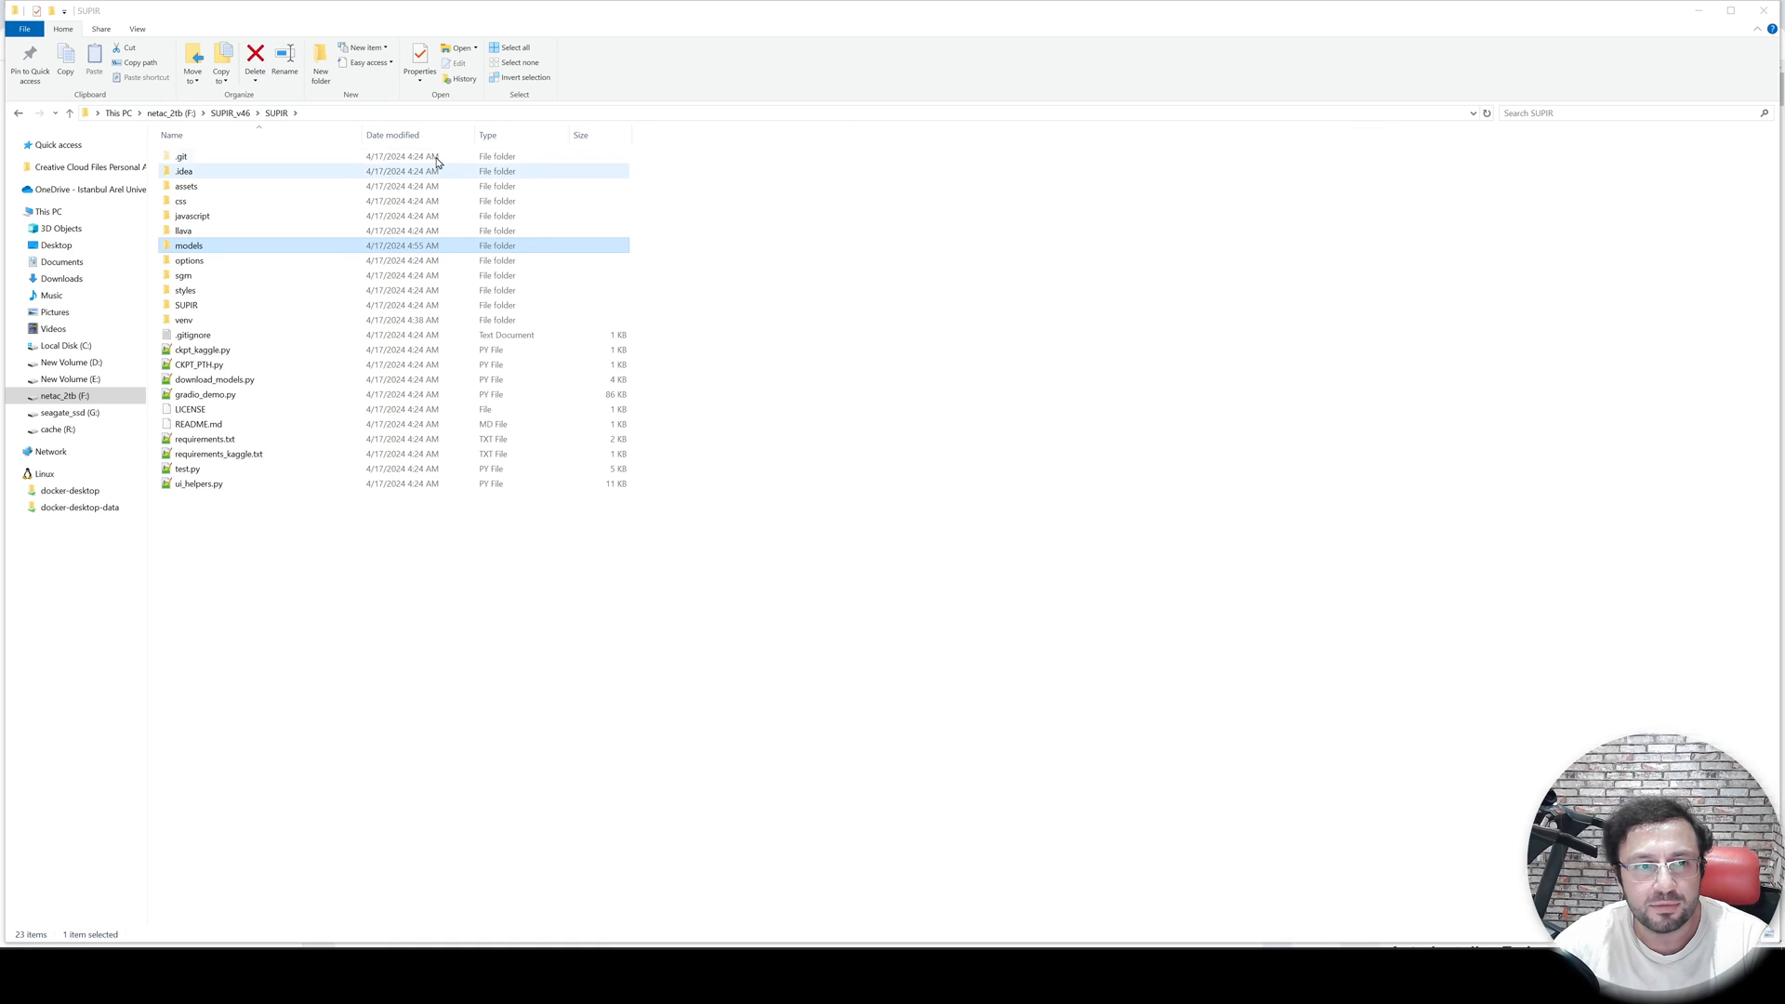
- Move supir_v45_models.zip from SUPIR_v46 into its SUPIR subfolder
{"action": "left_click", "coordinate": [230, 113]}
{"action": "left_click", "coordinate": [246, 323]}
{"action": "key", "text": "ctrl+x"}
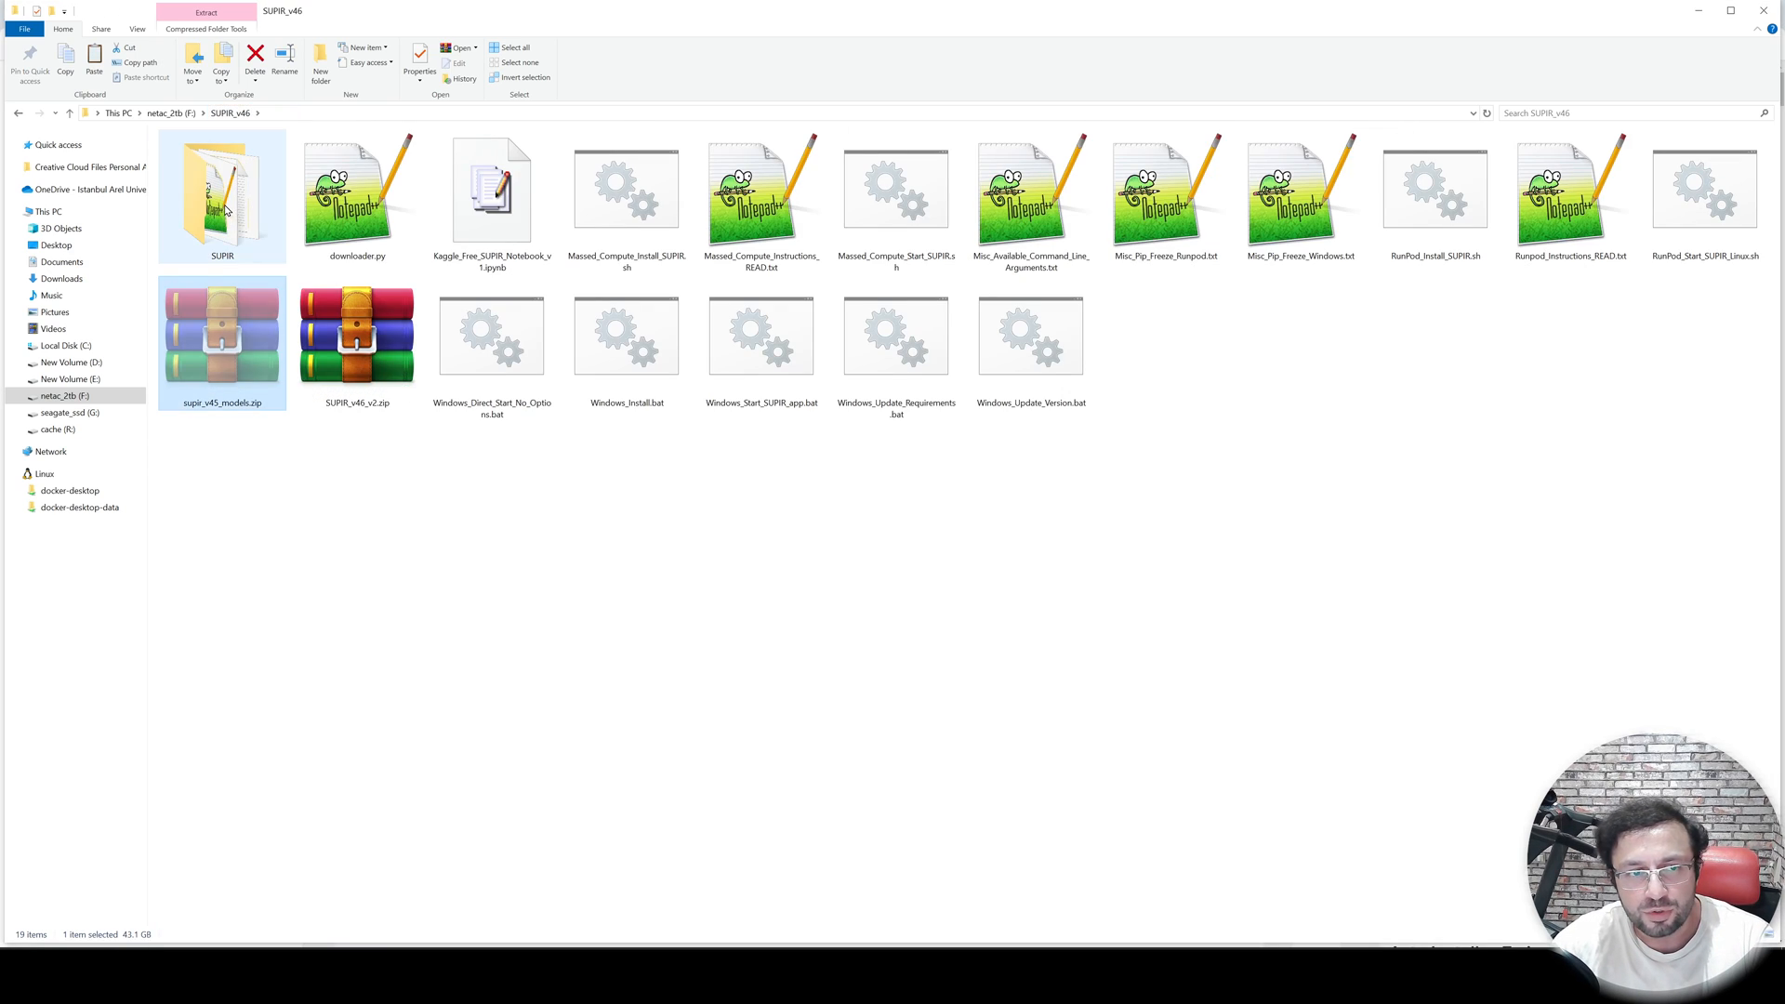
{"action": "left_click", "coordinate": [225, 206]}
{"action": "double_click", "coordinate": [226, 225]}
{"action": "key", "text": "ctrl+v"}
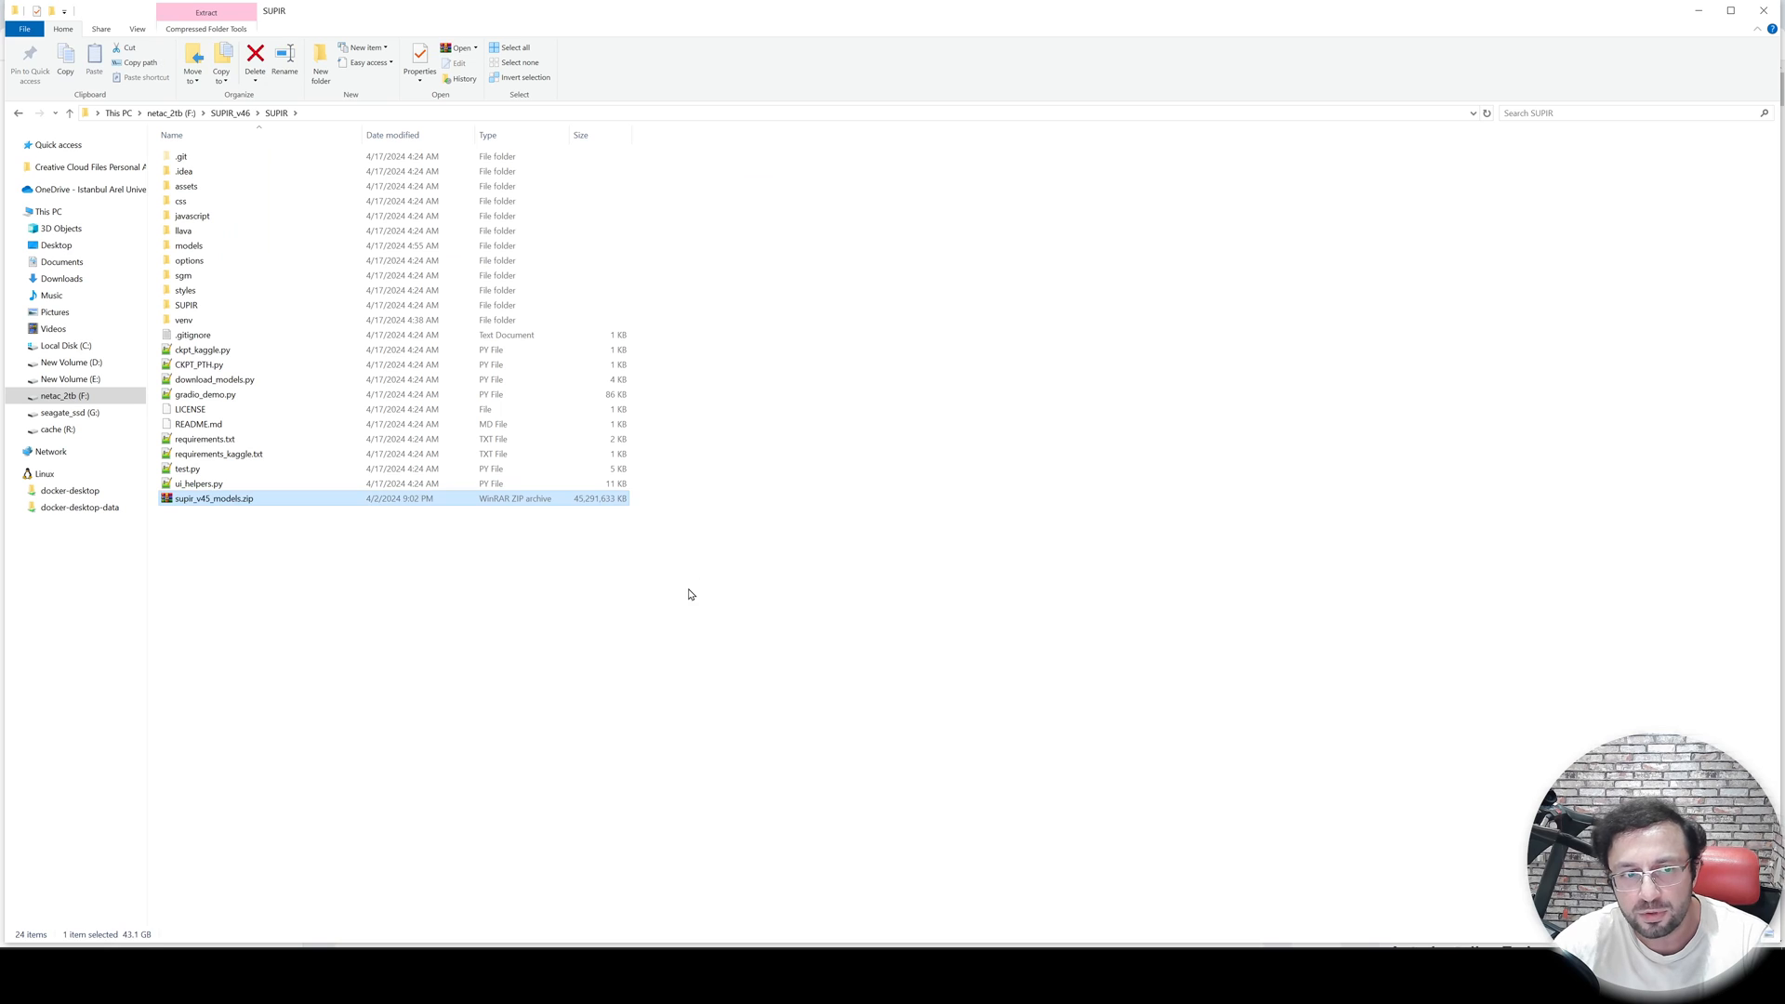
- Extract supir_v45_models.zip in place inside the SUPIR folder, replacing all existing files
{"action": "right_click", "coordinate": [221, 507]}
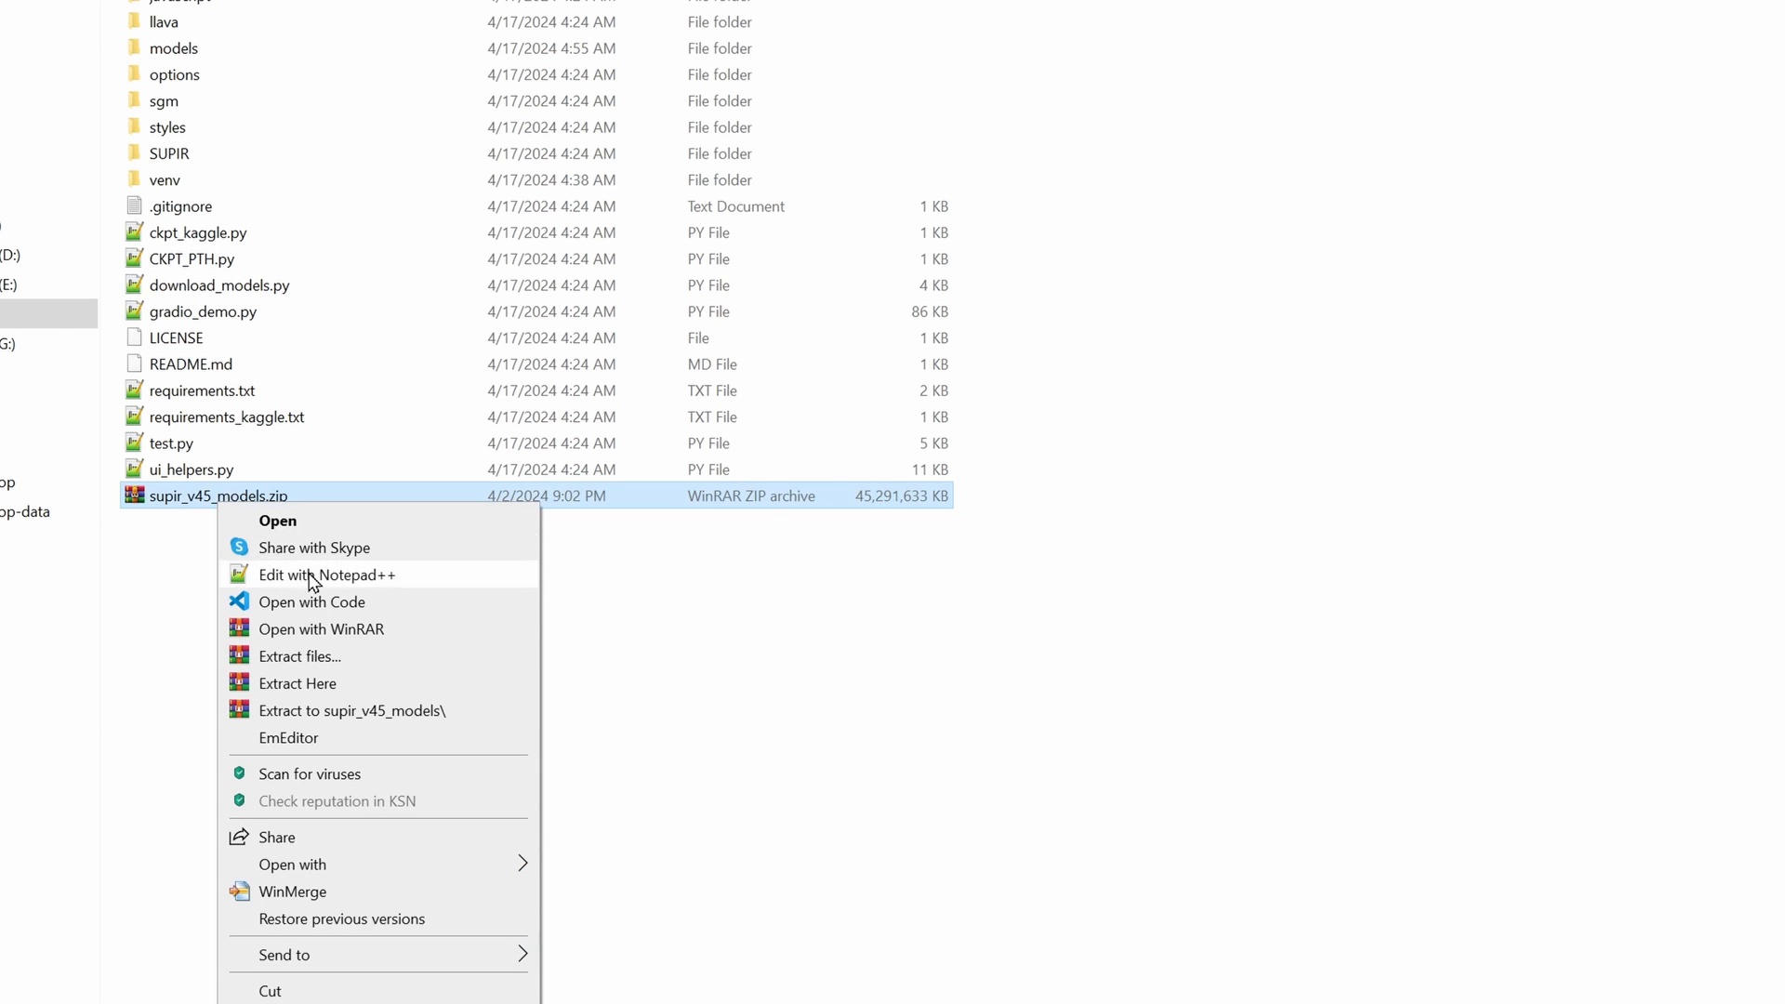
{"action": "left_click", "coordinate": [299, 685]}
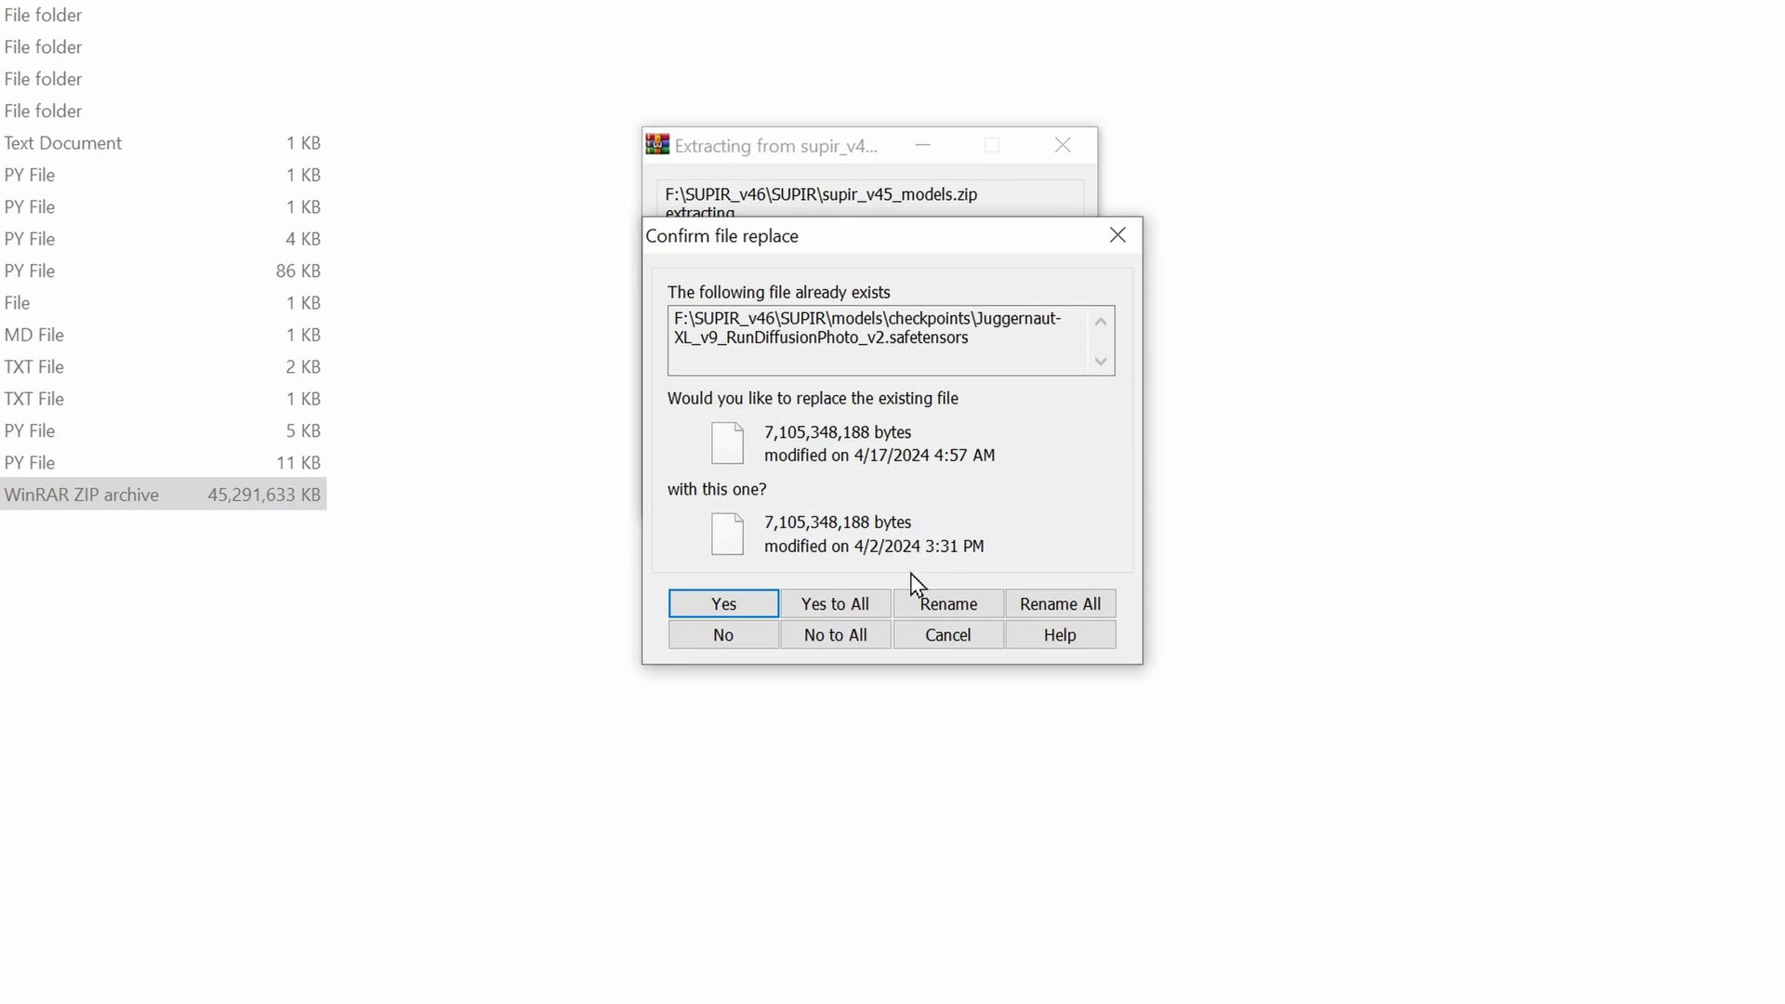
{"action": "left_click", "coordinate": [851, 597]}
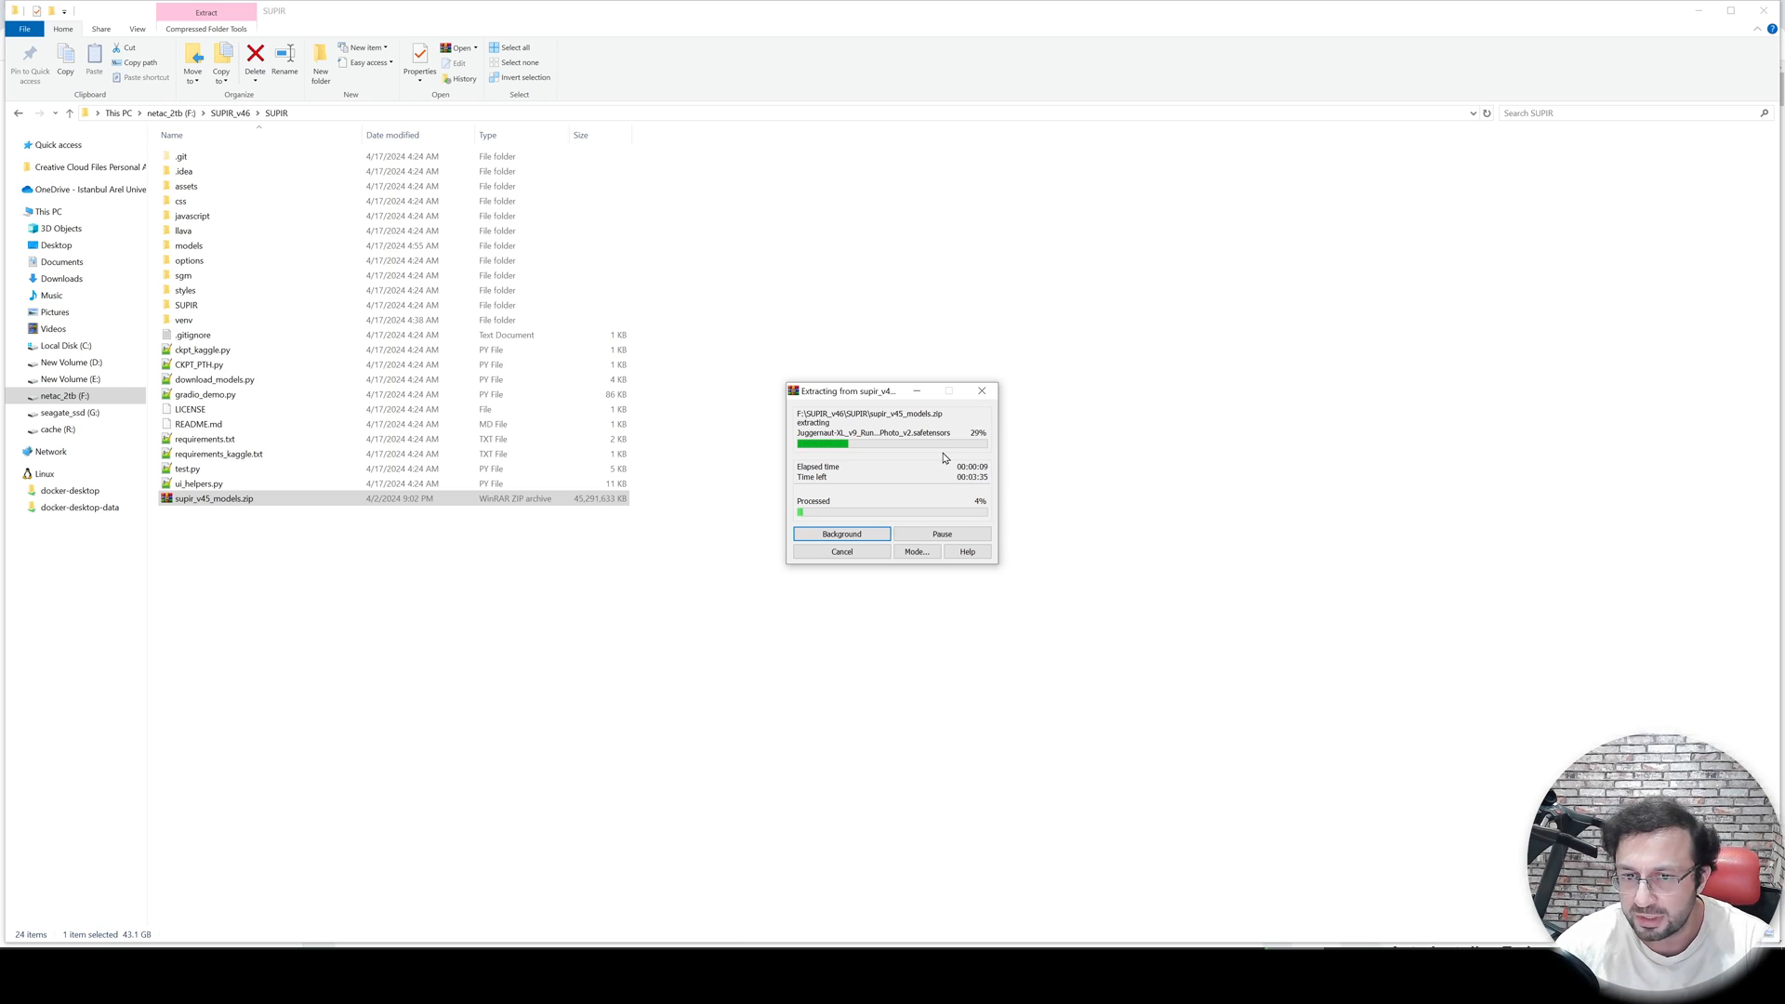
{"action": "left_click", "coordinate": [841, 553]}
{"action": "left_click", "coordinate": [229, 112]}
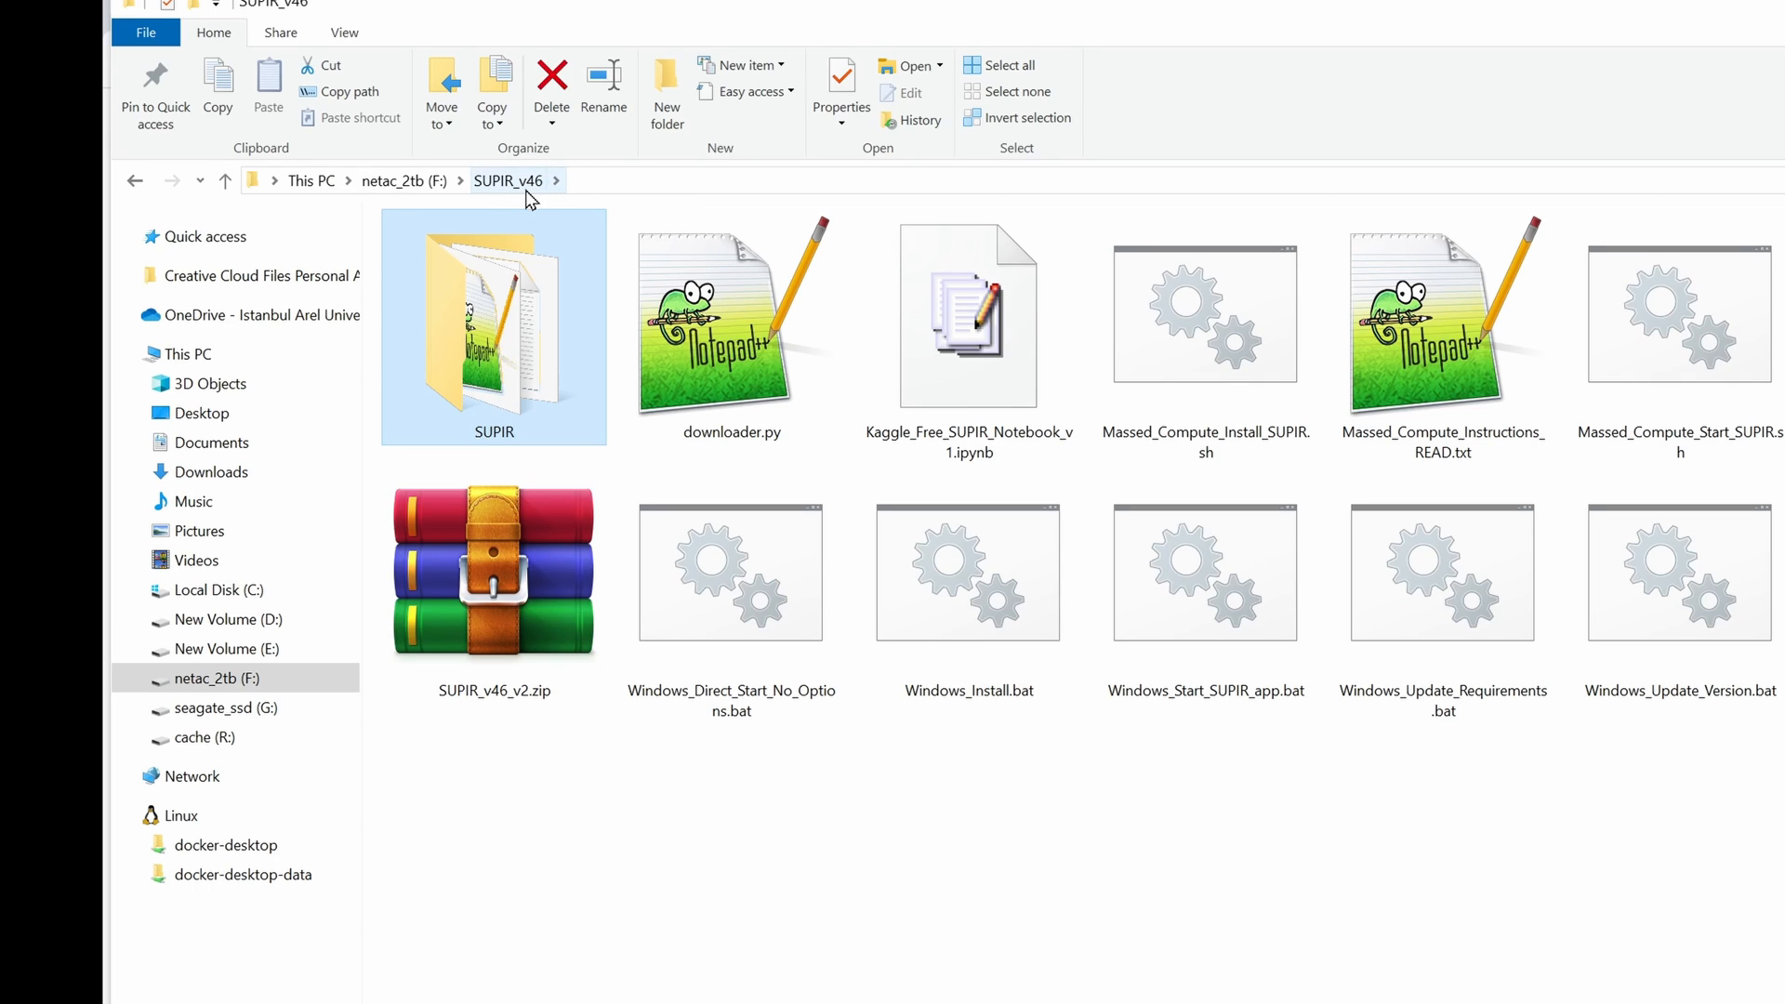
{"action": "left_click", "coordinate": [435, 182]}
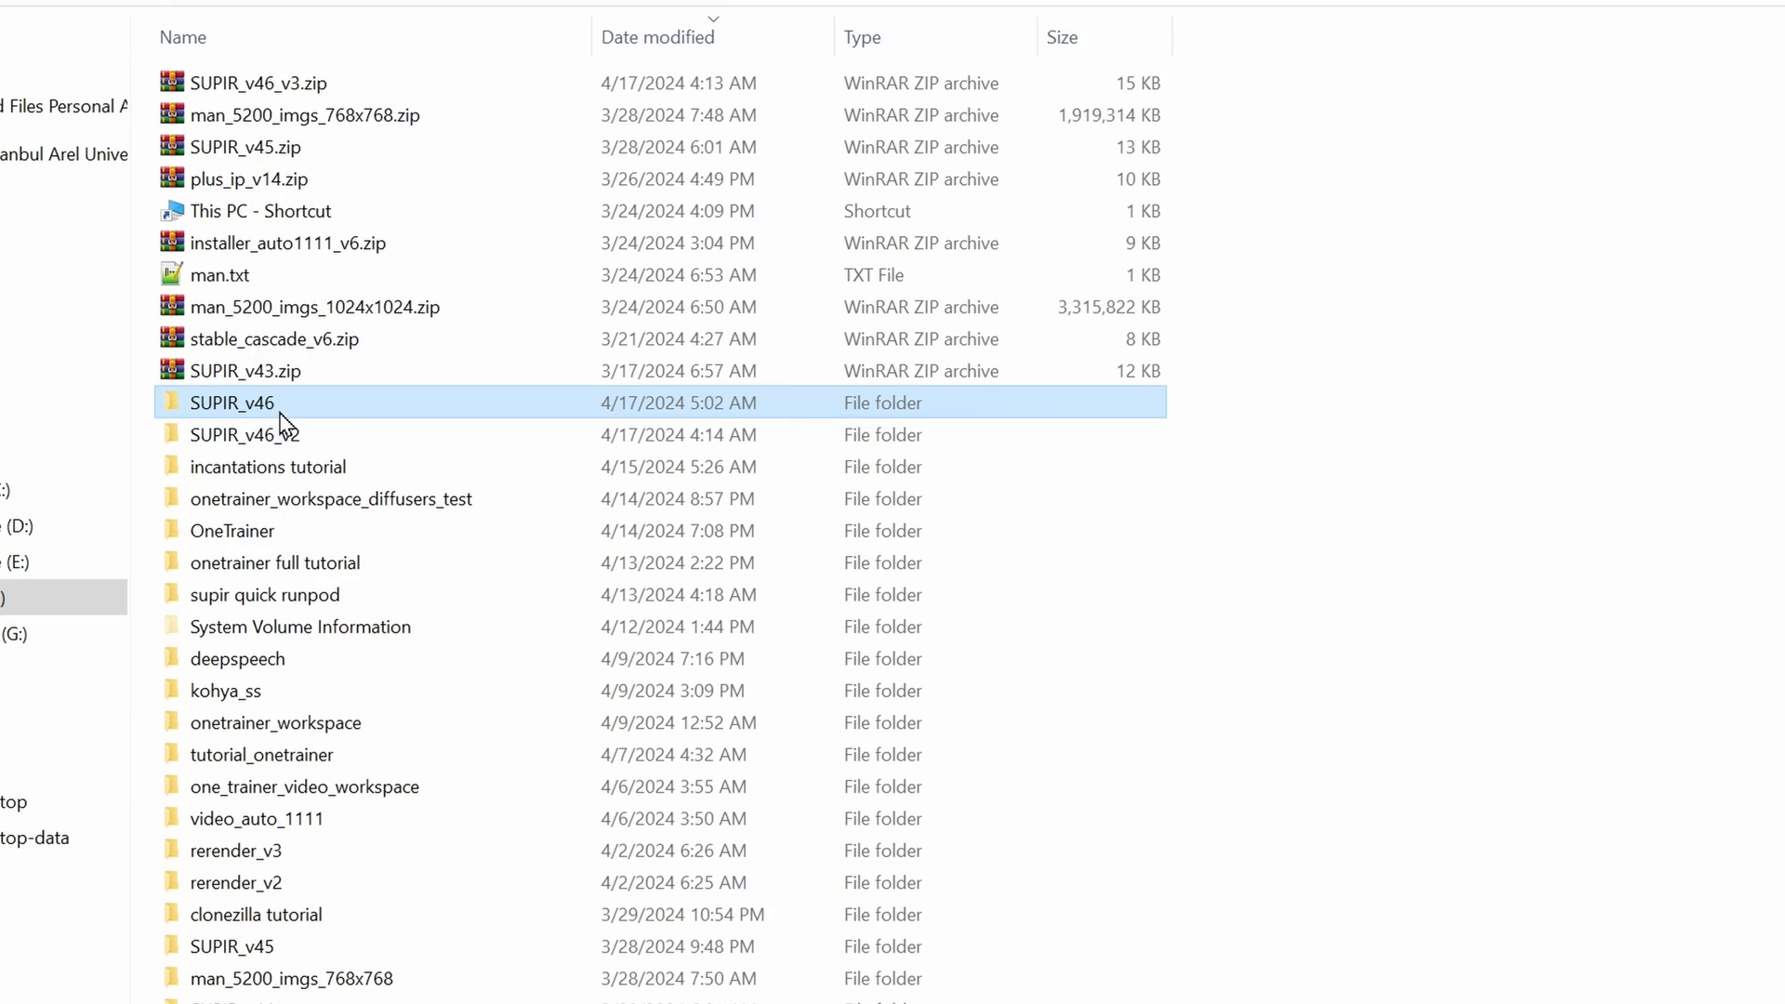
{"action": "left_click", "coordinate": [285, 410]}
{"action": "left_click_drag", "start_coordinate": [296, 406], "coordinate": [233, 403]}
{"action": "key", "text": "BackSpace"}
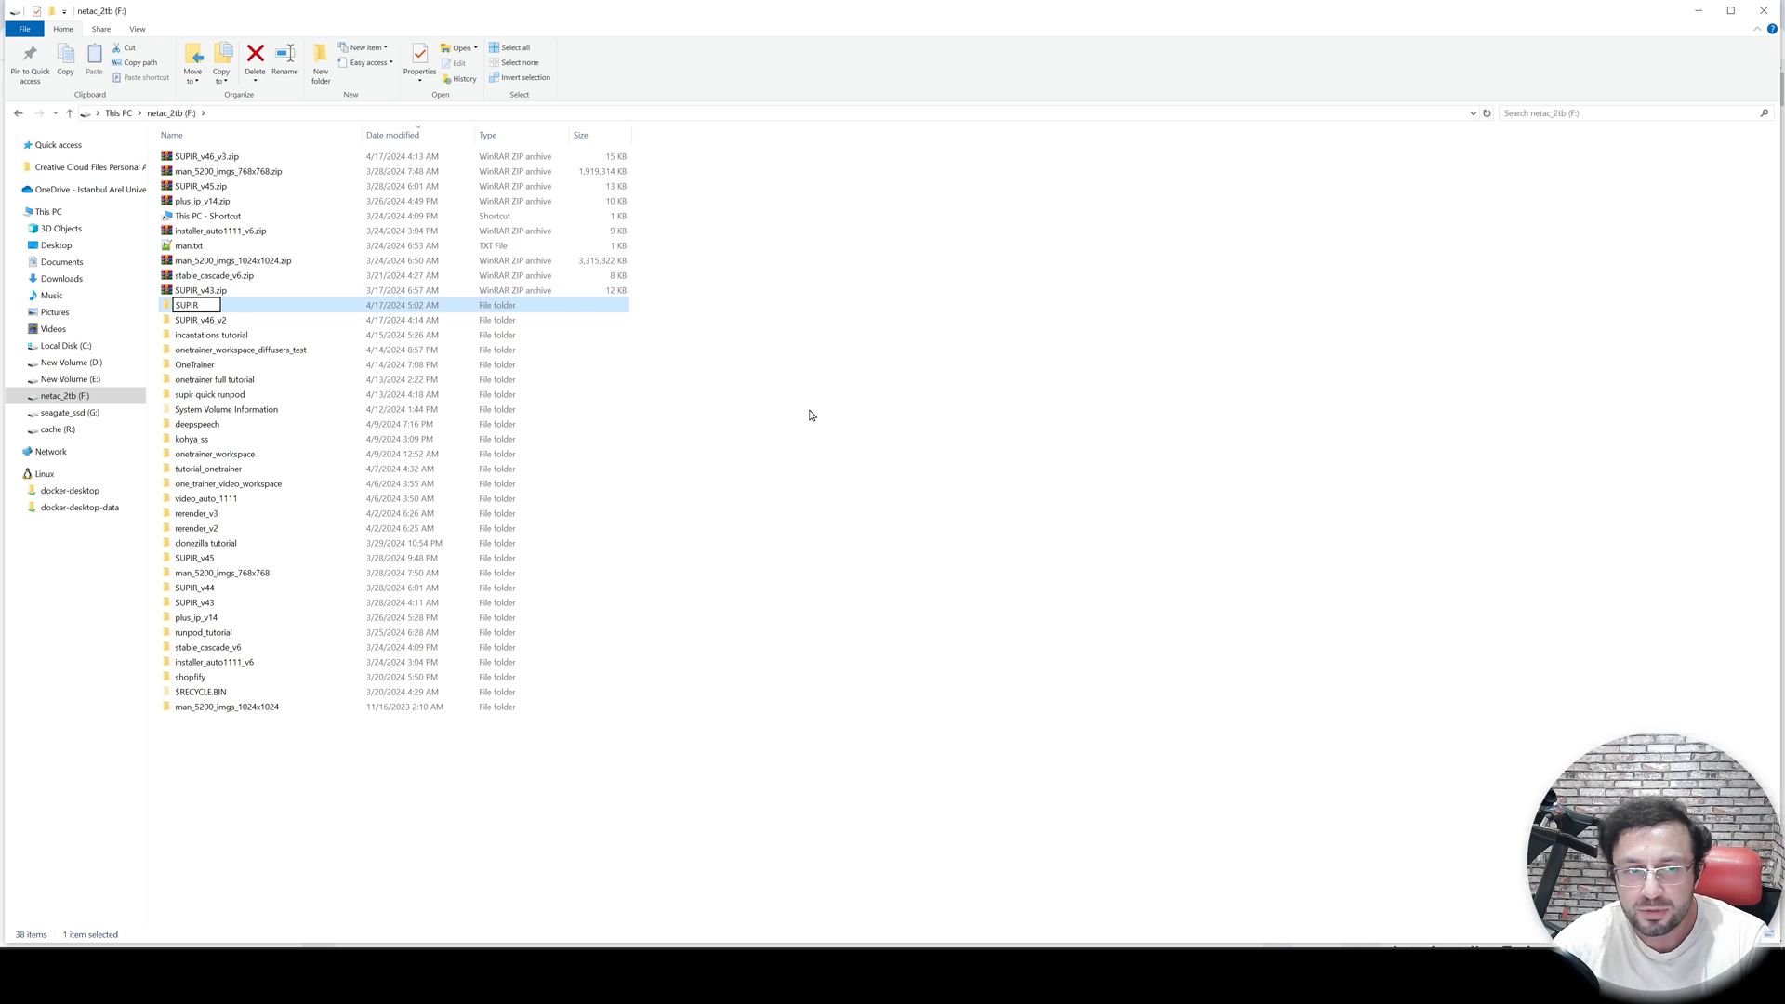
{"action": "key", "text": "Escape"}
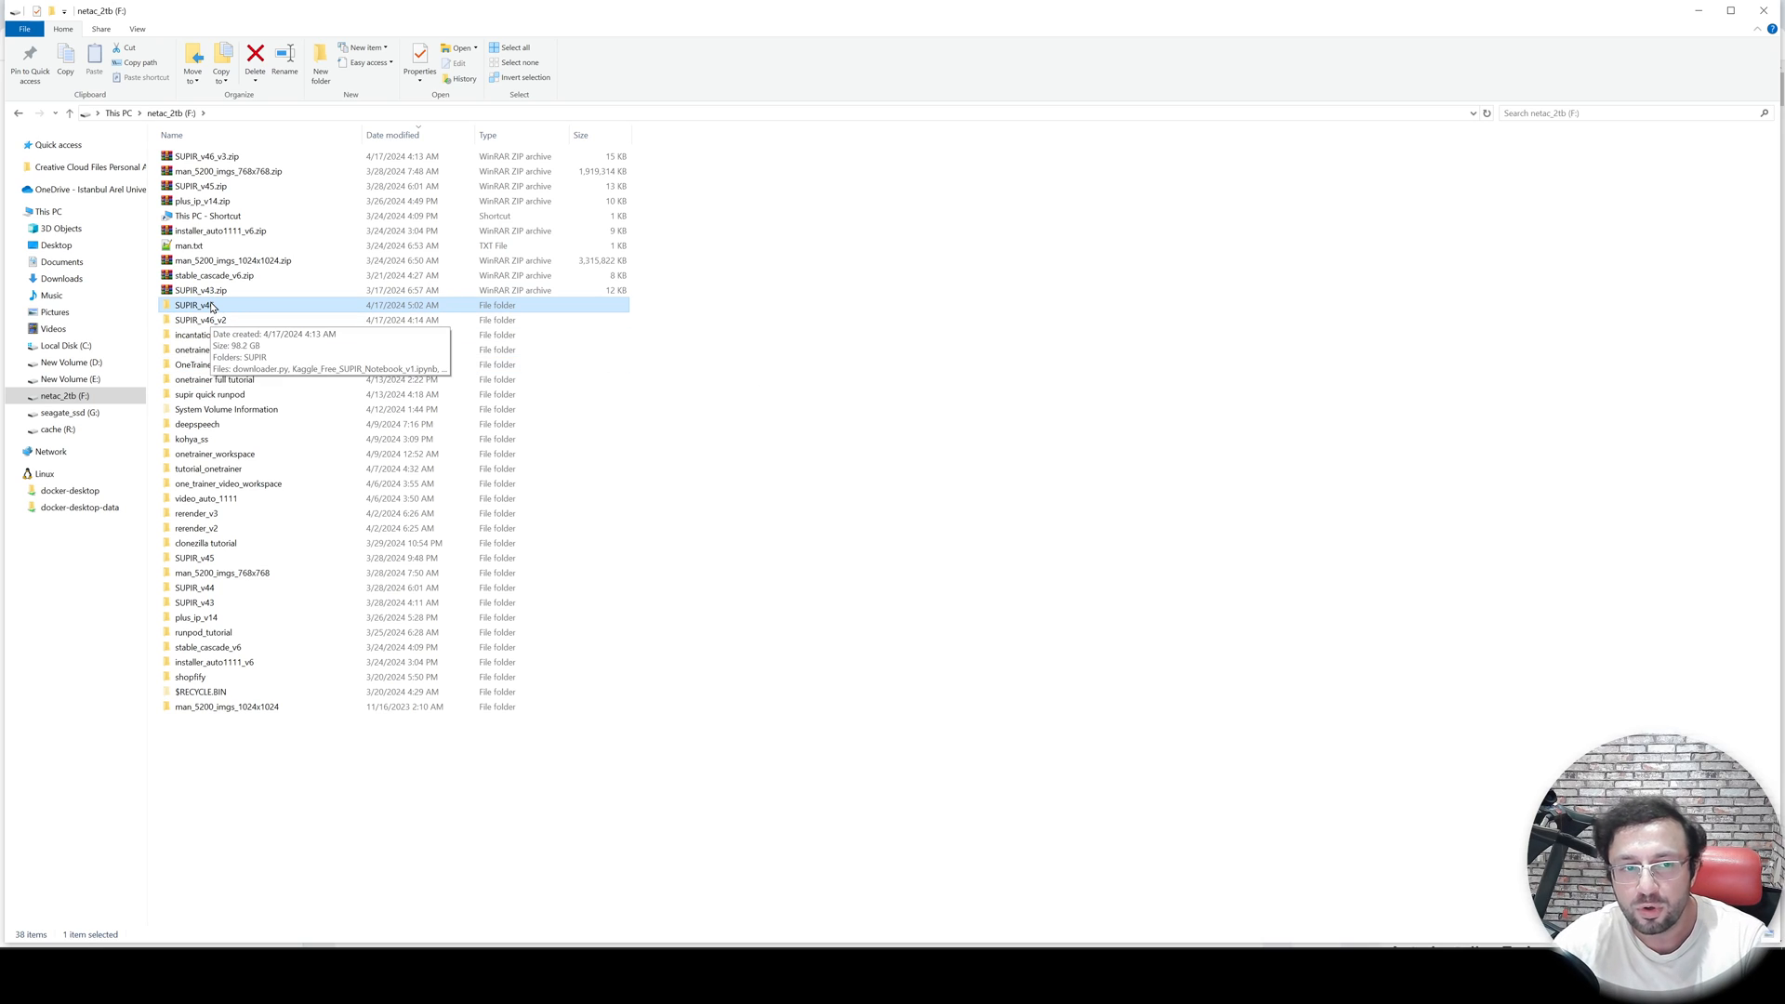
- Launch Windows_Start_SUPIR_app.bat from the SUPIR_v46 folder
{"action": "double_click", "coordinate": [212, 306]}
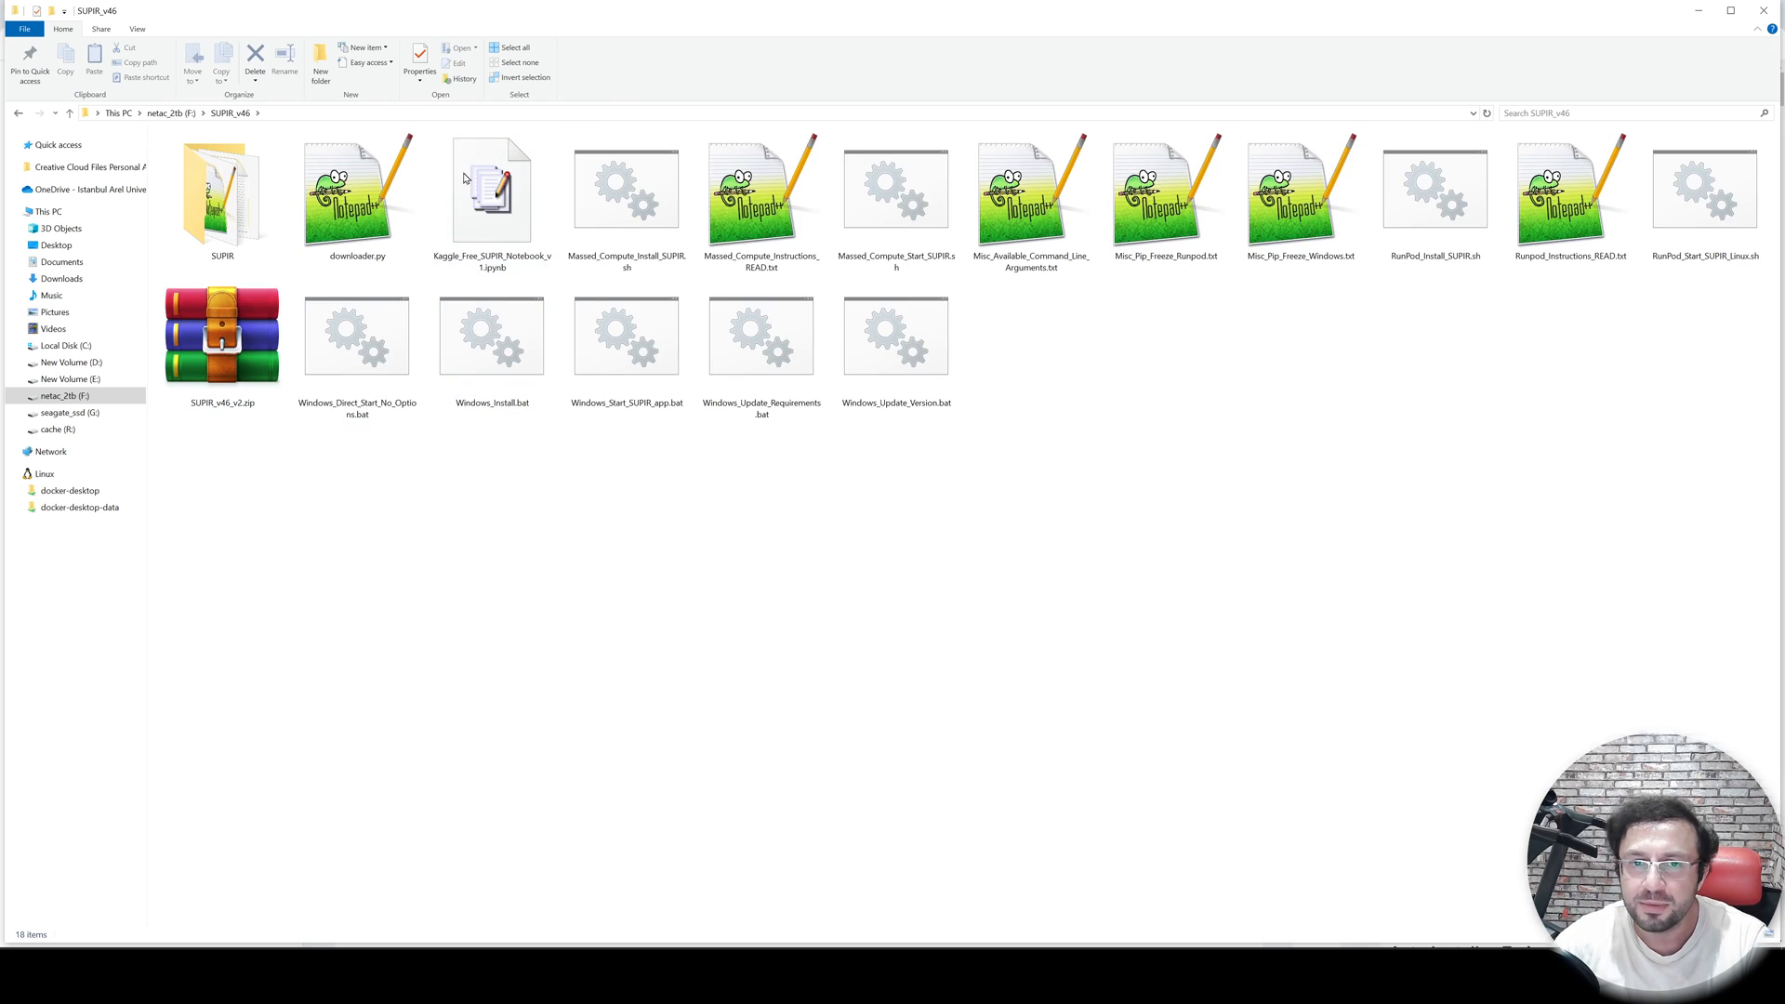
{"action": "left_click", "coordinate": [226, 210]}
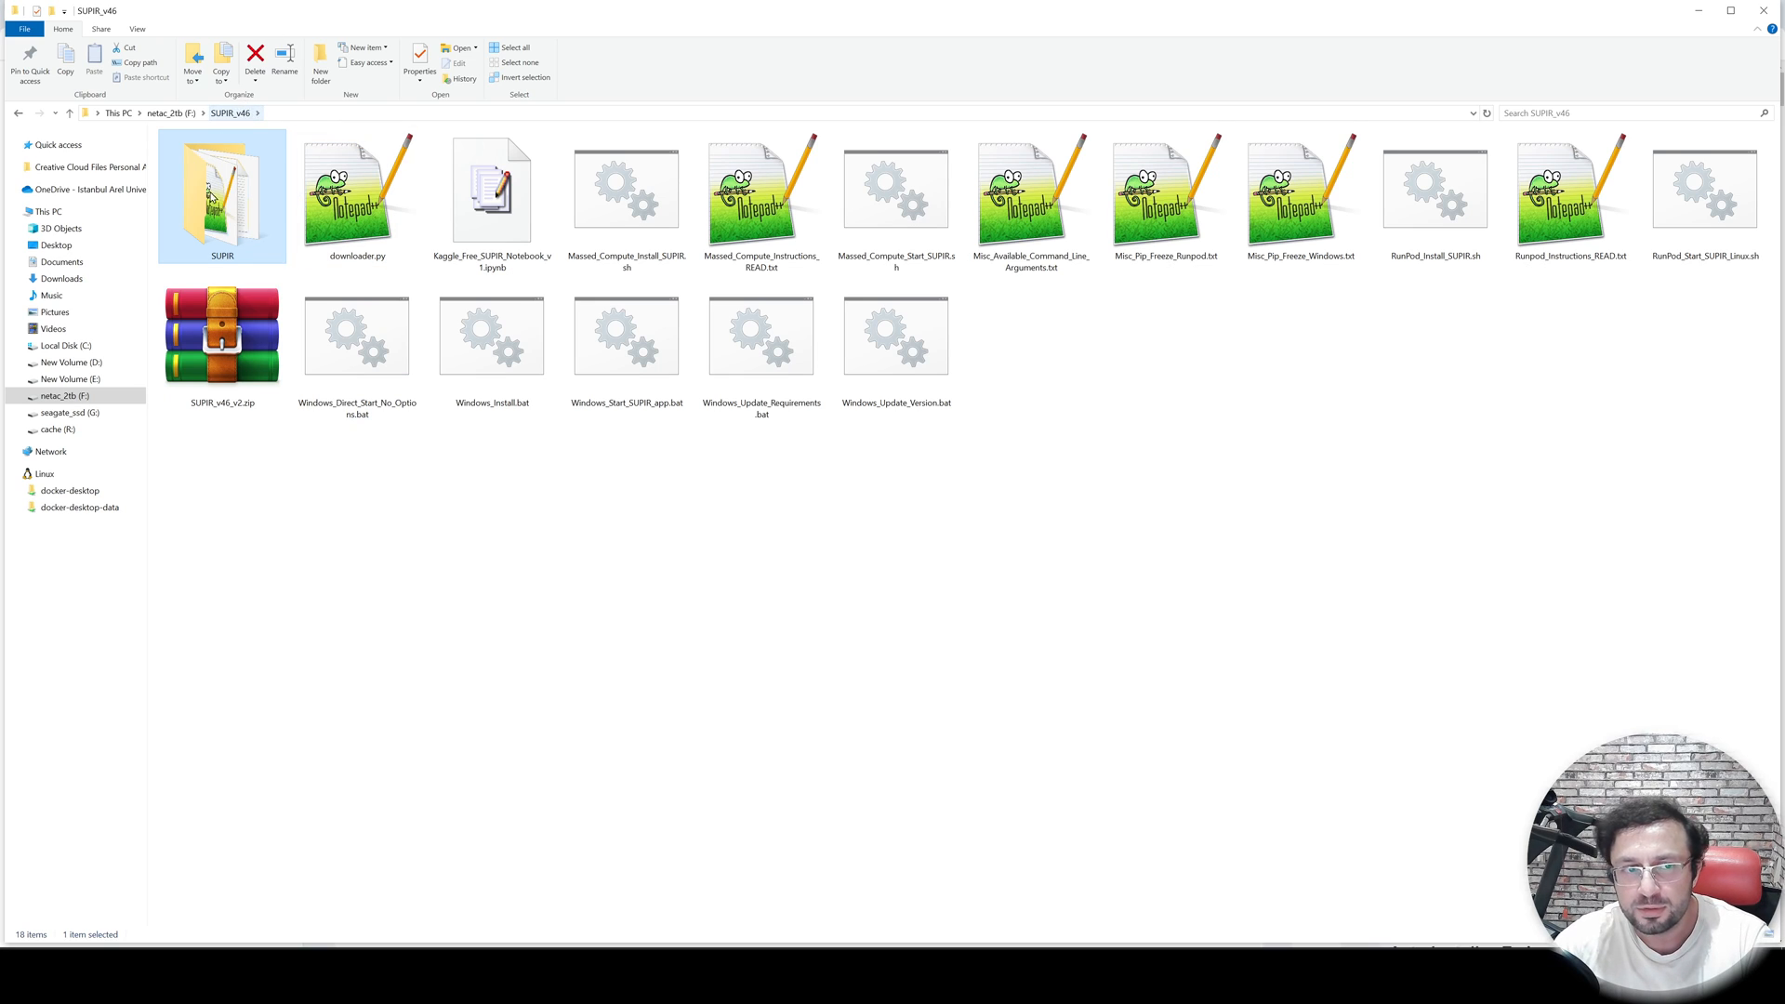
{"action": "mouse_move", "coordinate": [207, 221]}
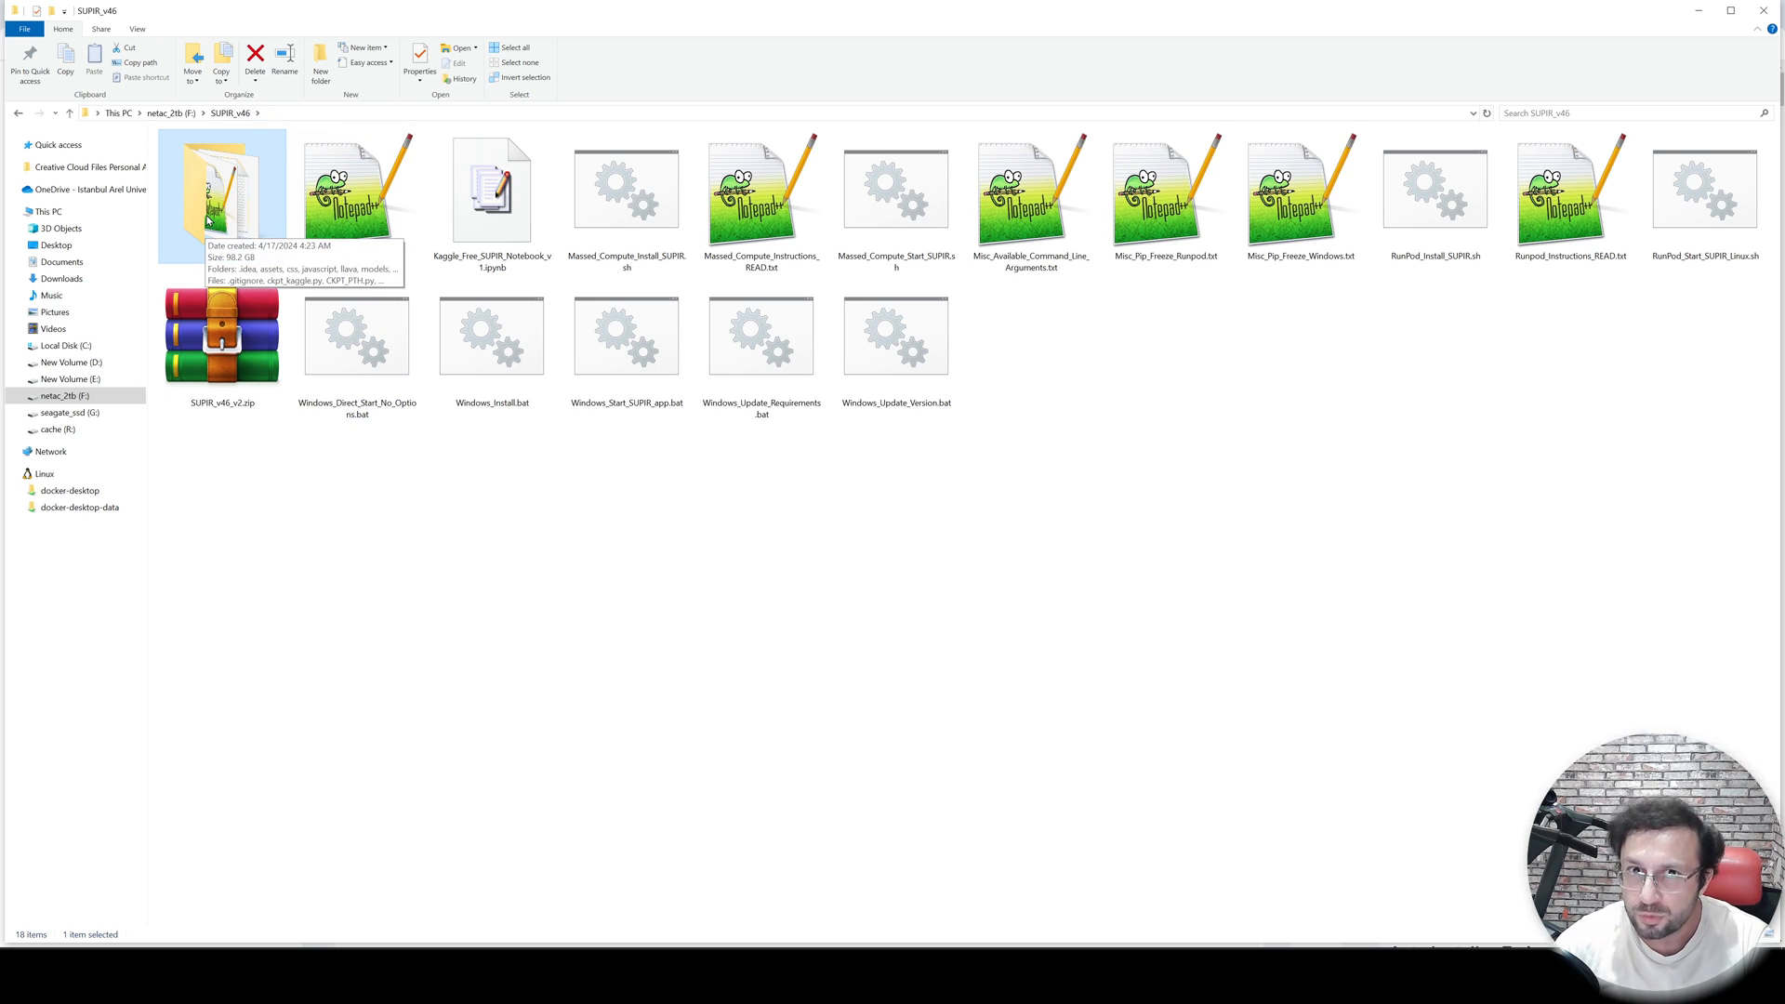
{"action": "left_click", "coordinate": [595, 486]}
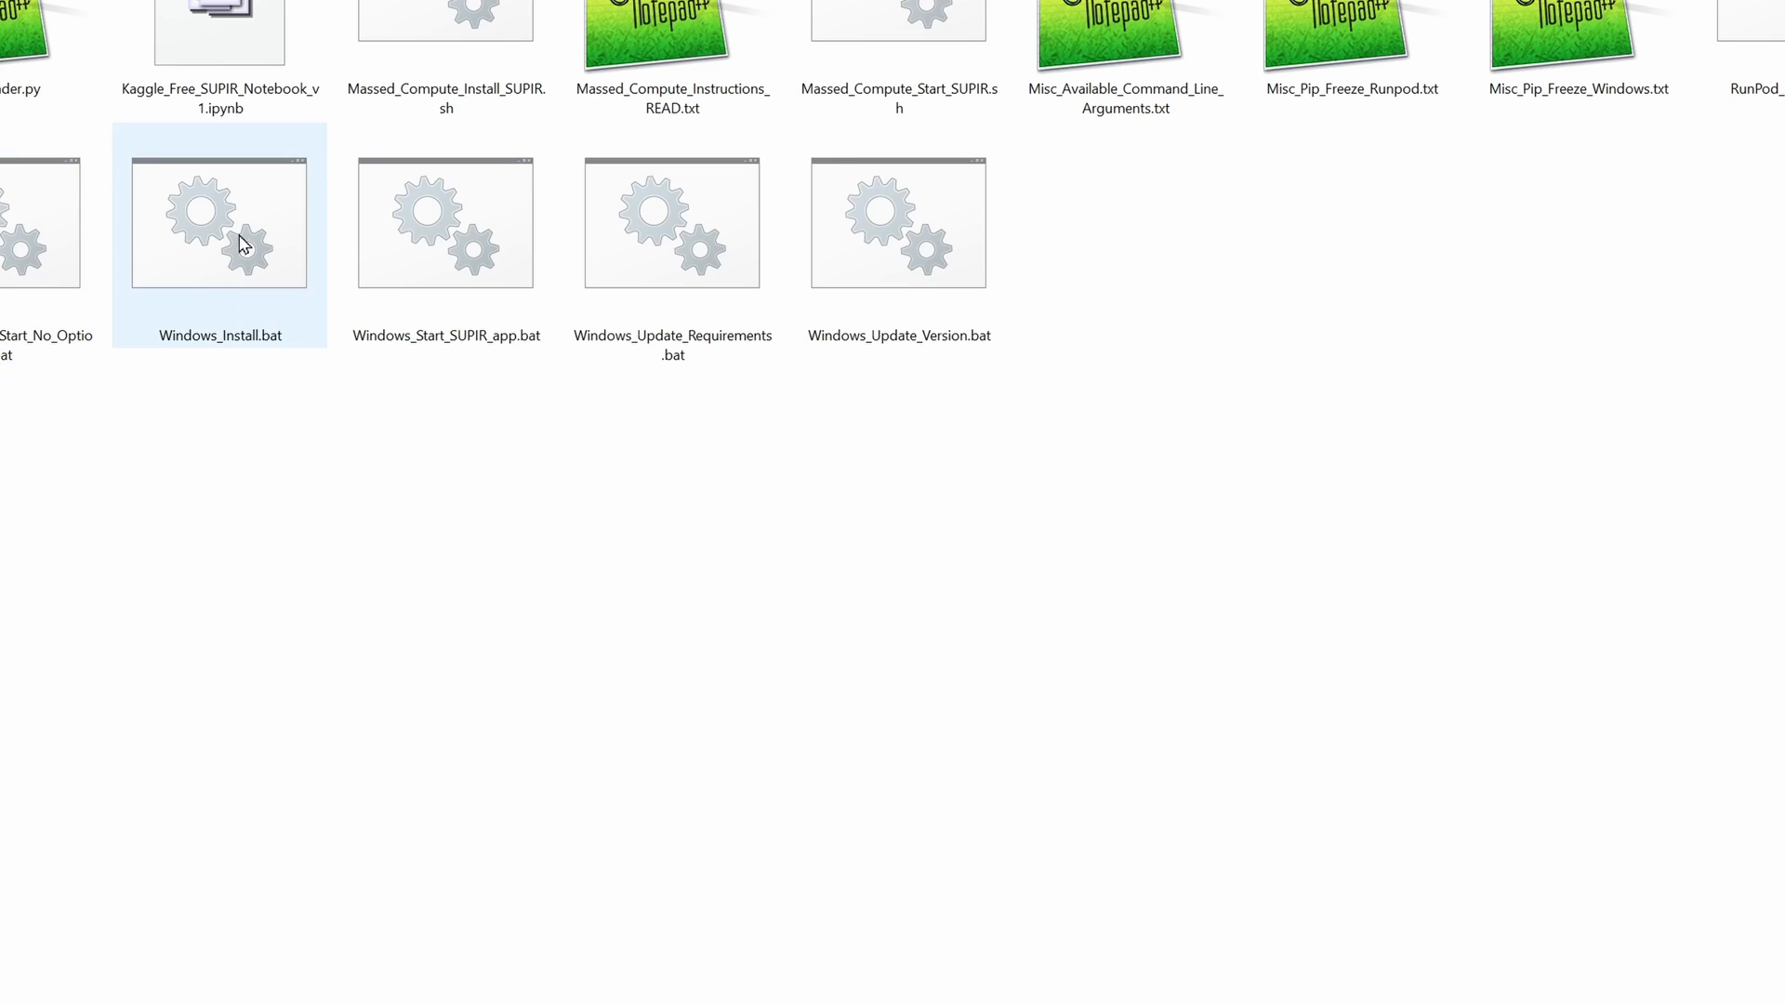
{"action": "left_click", "coordinate": [439, 251]}
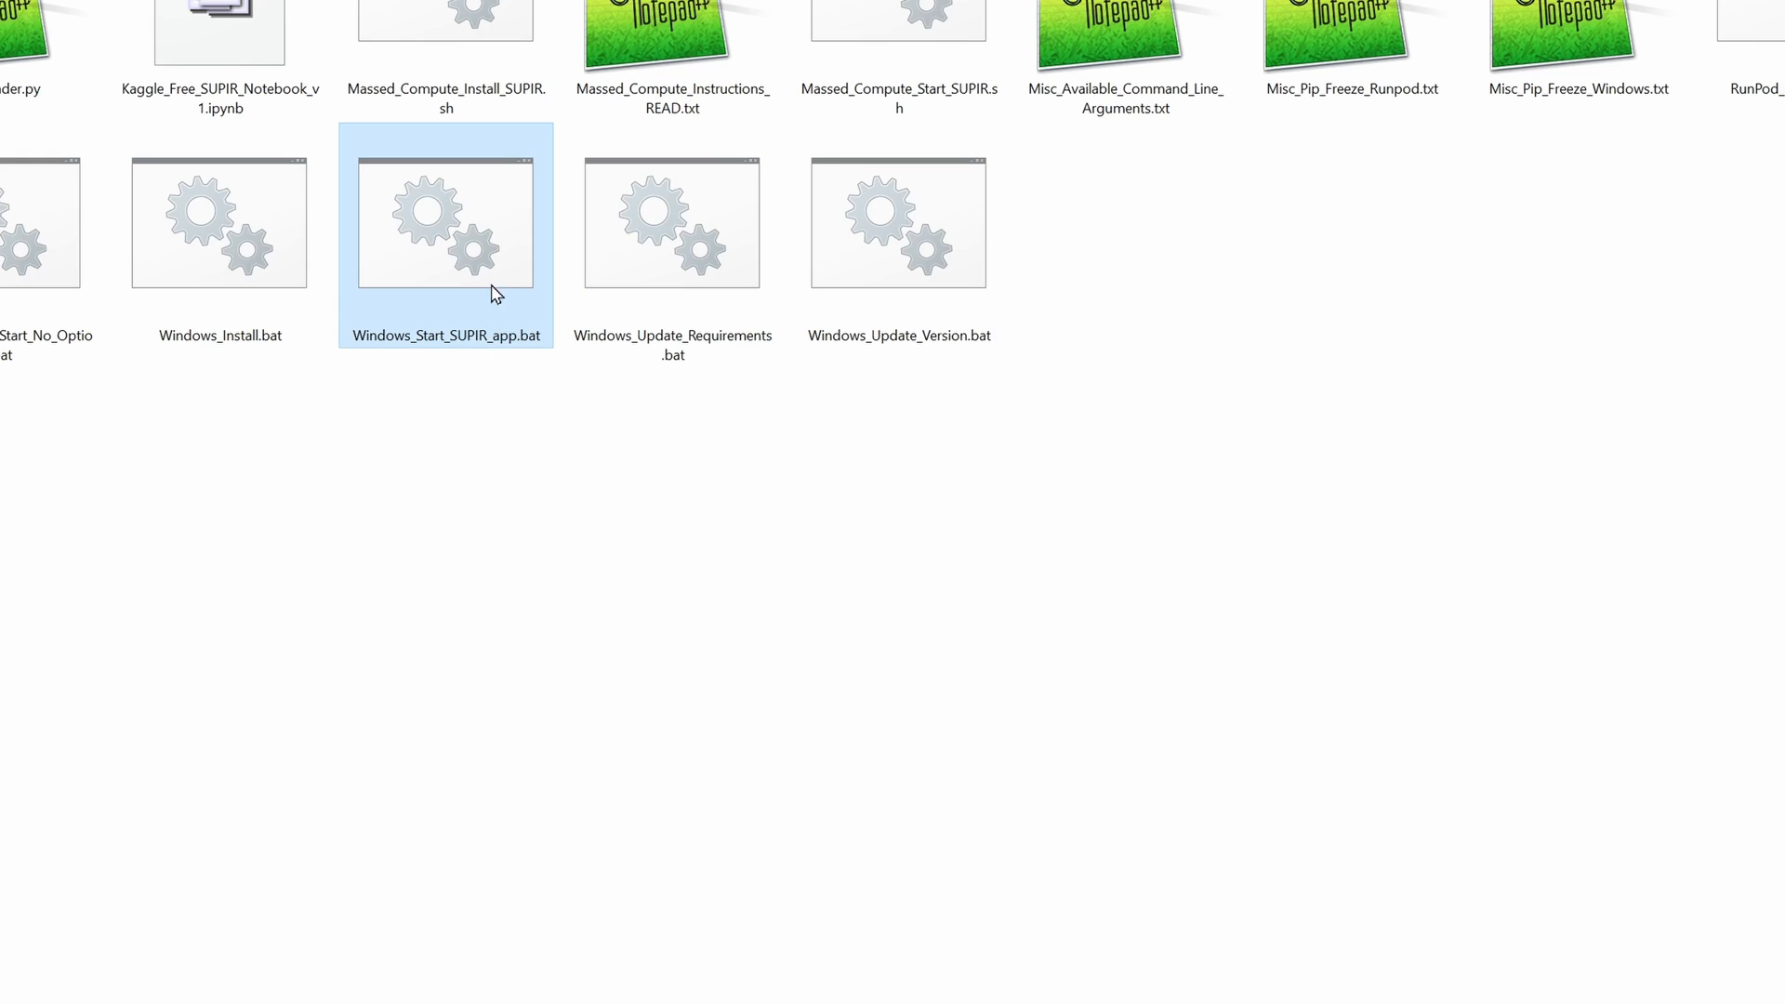
{"action": "double_click", "coordinate": [465, 244]}
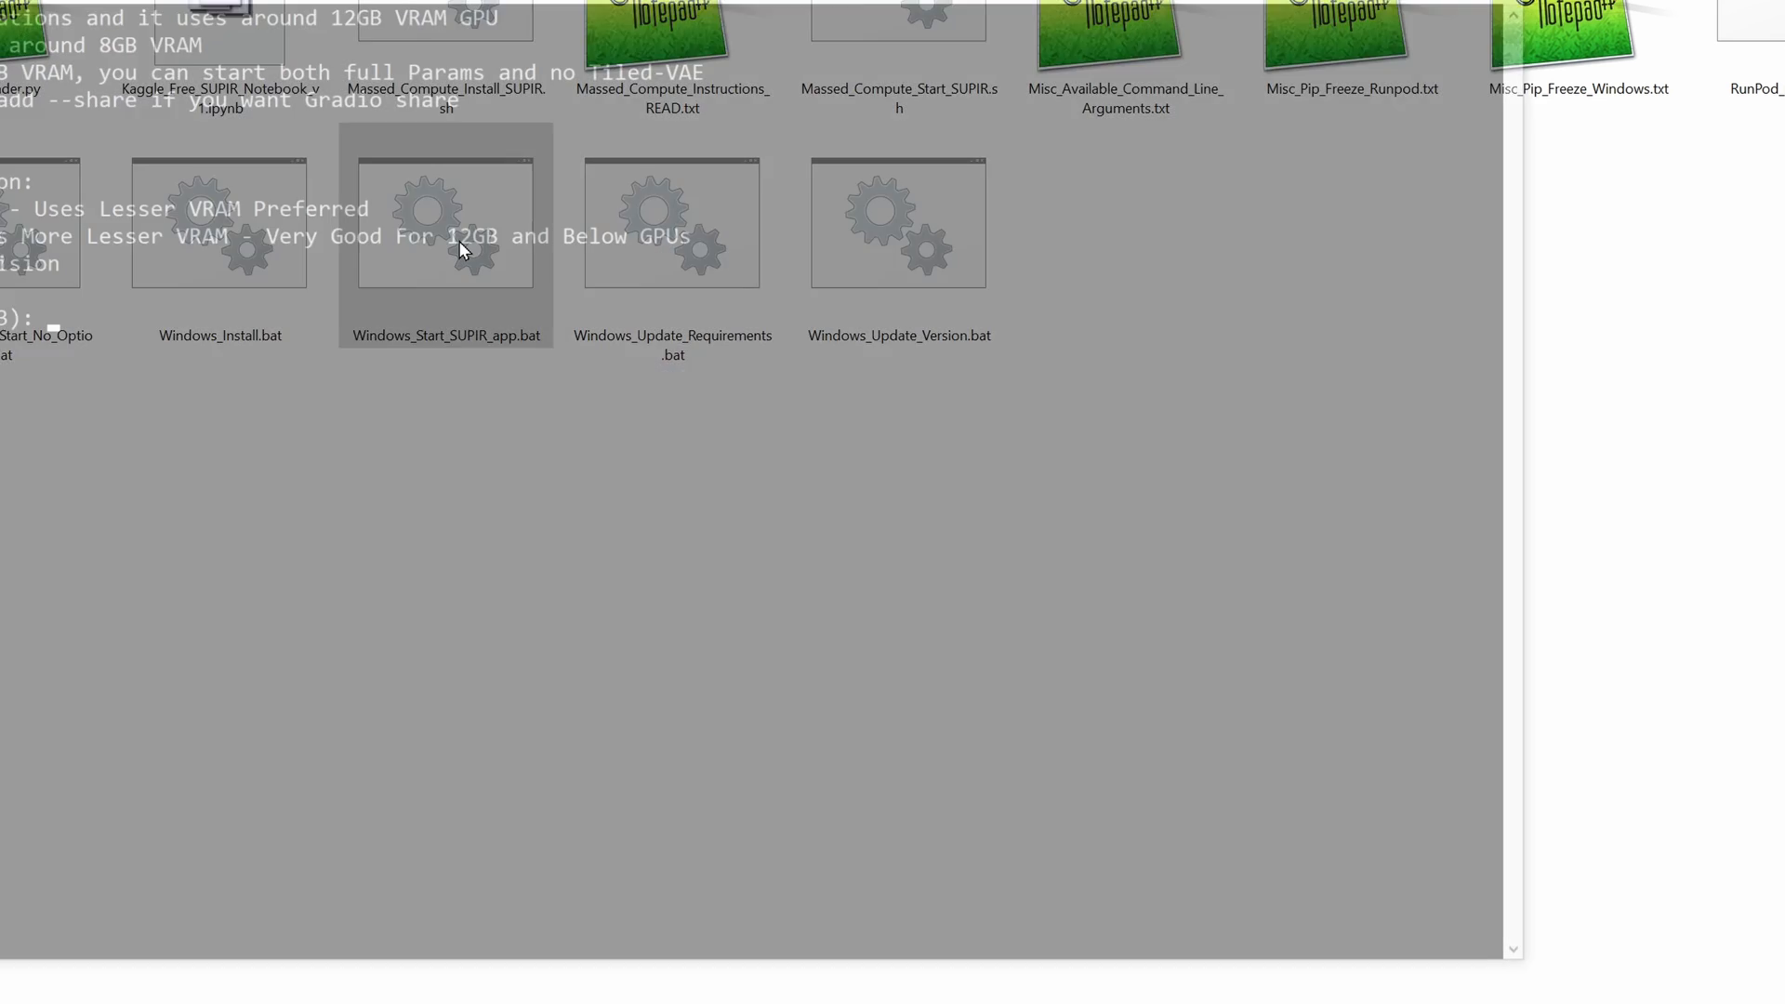
- Choose option 2, Start As FP8, at the launcher's first prompt
{"action": "scroll", "coordinate": [725, 483], "scroll_direction": "up", "scroll_amount": 8}
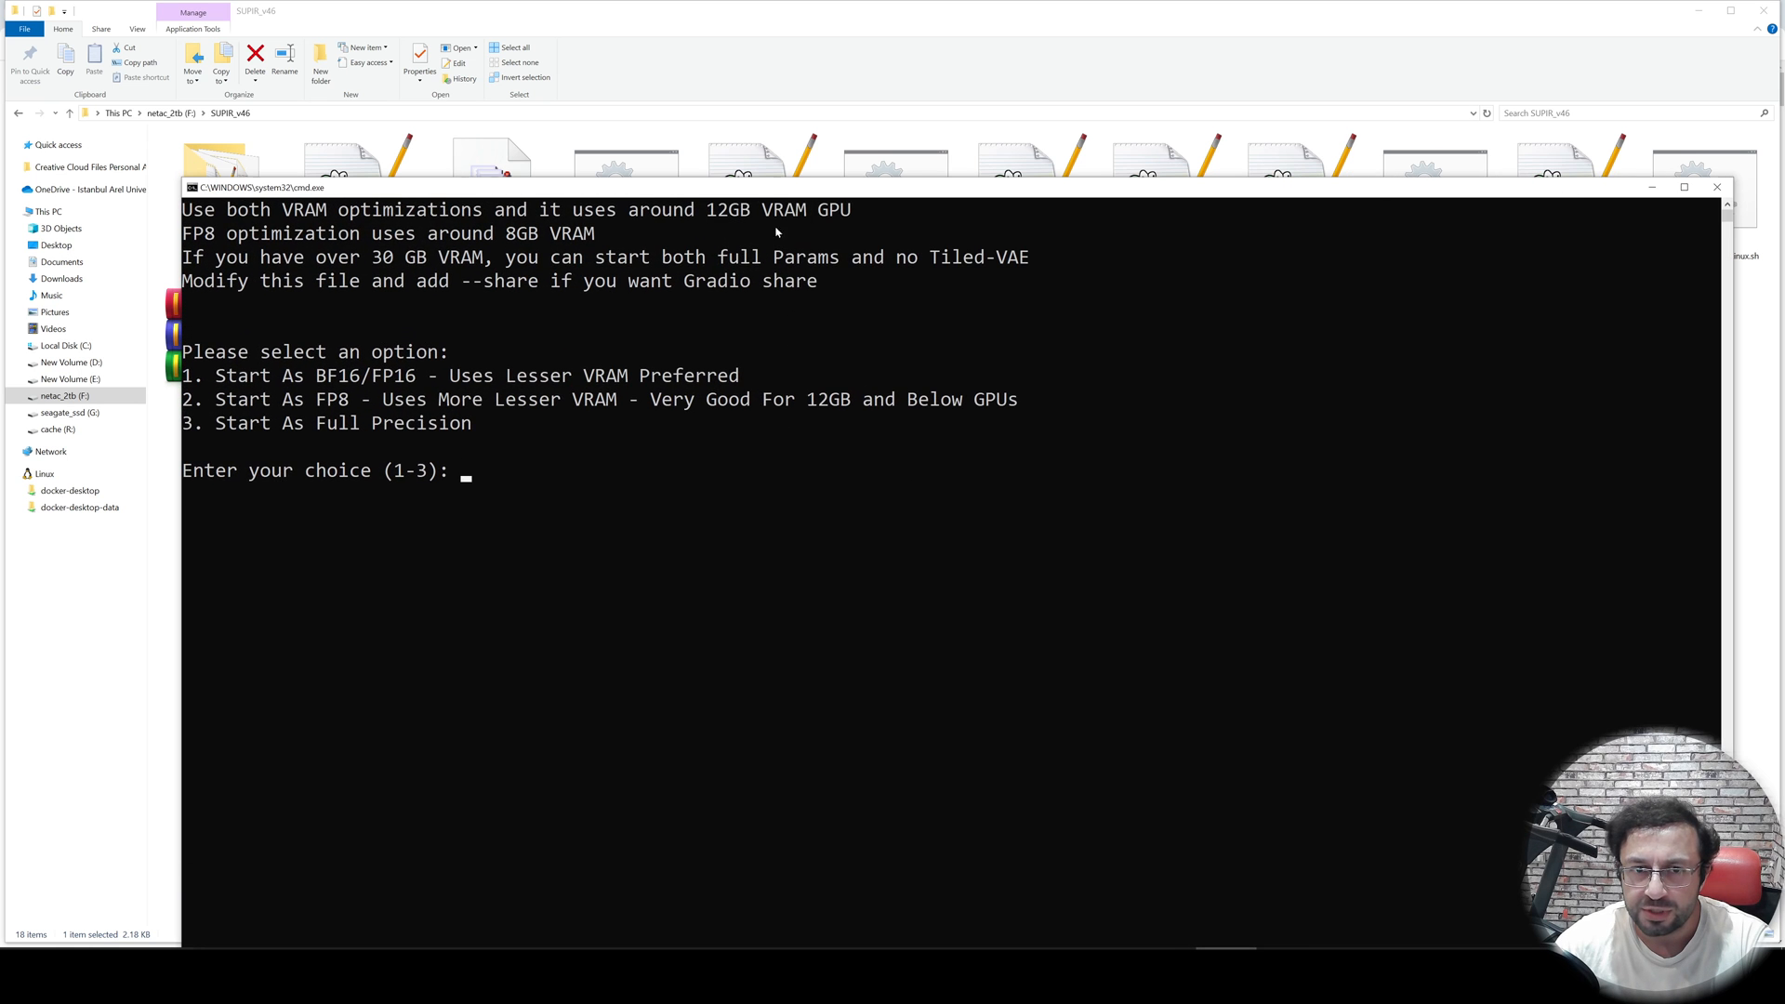
{"action": "left_click_drag", "start_coordinate": [768, 187], "coordinate": [680, 47]}
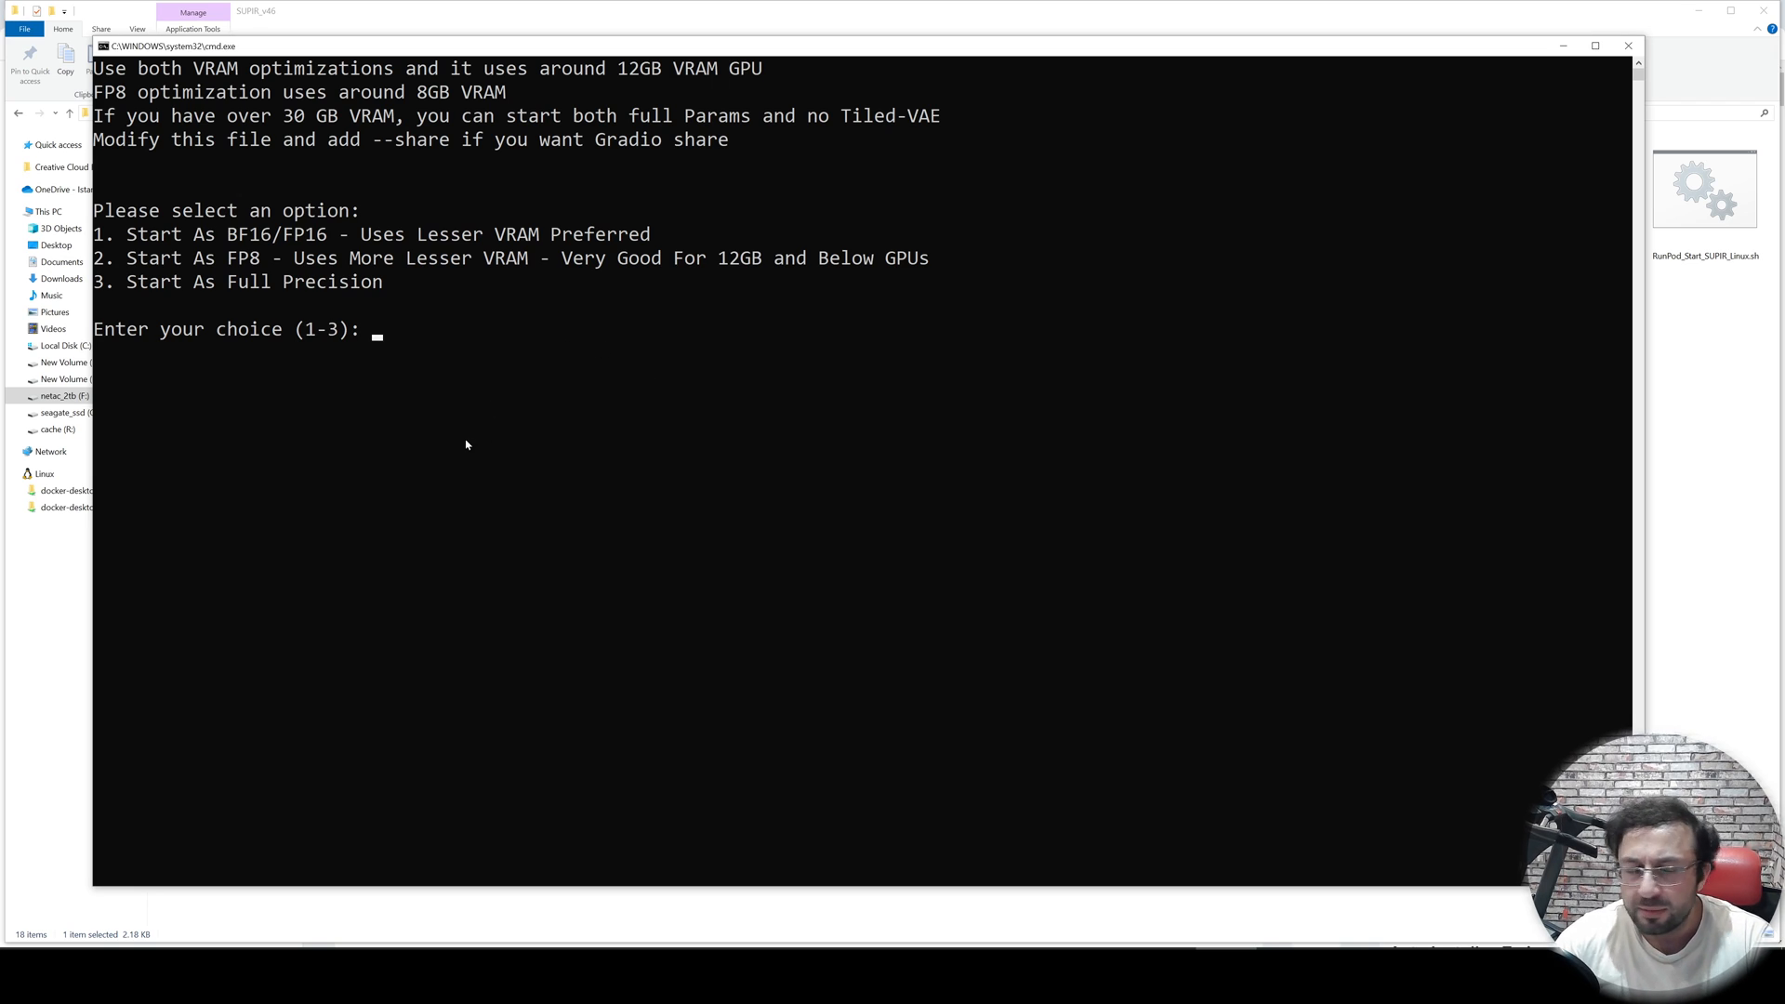
{"action": "type", "text": "2"}
{"action": "key", "text": "Return"}
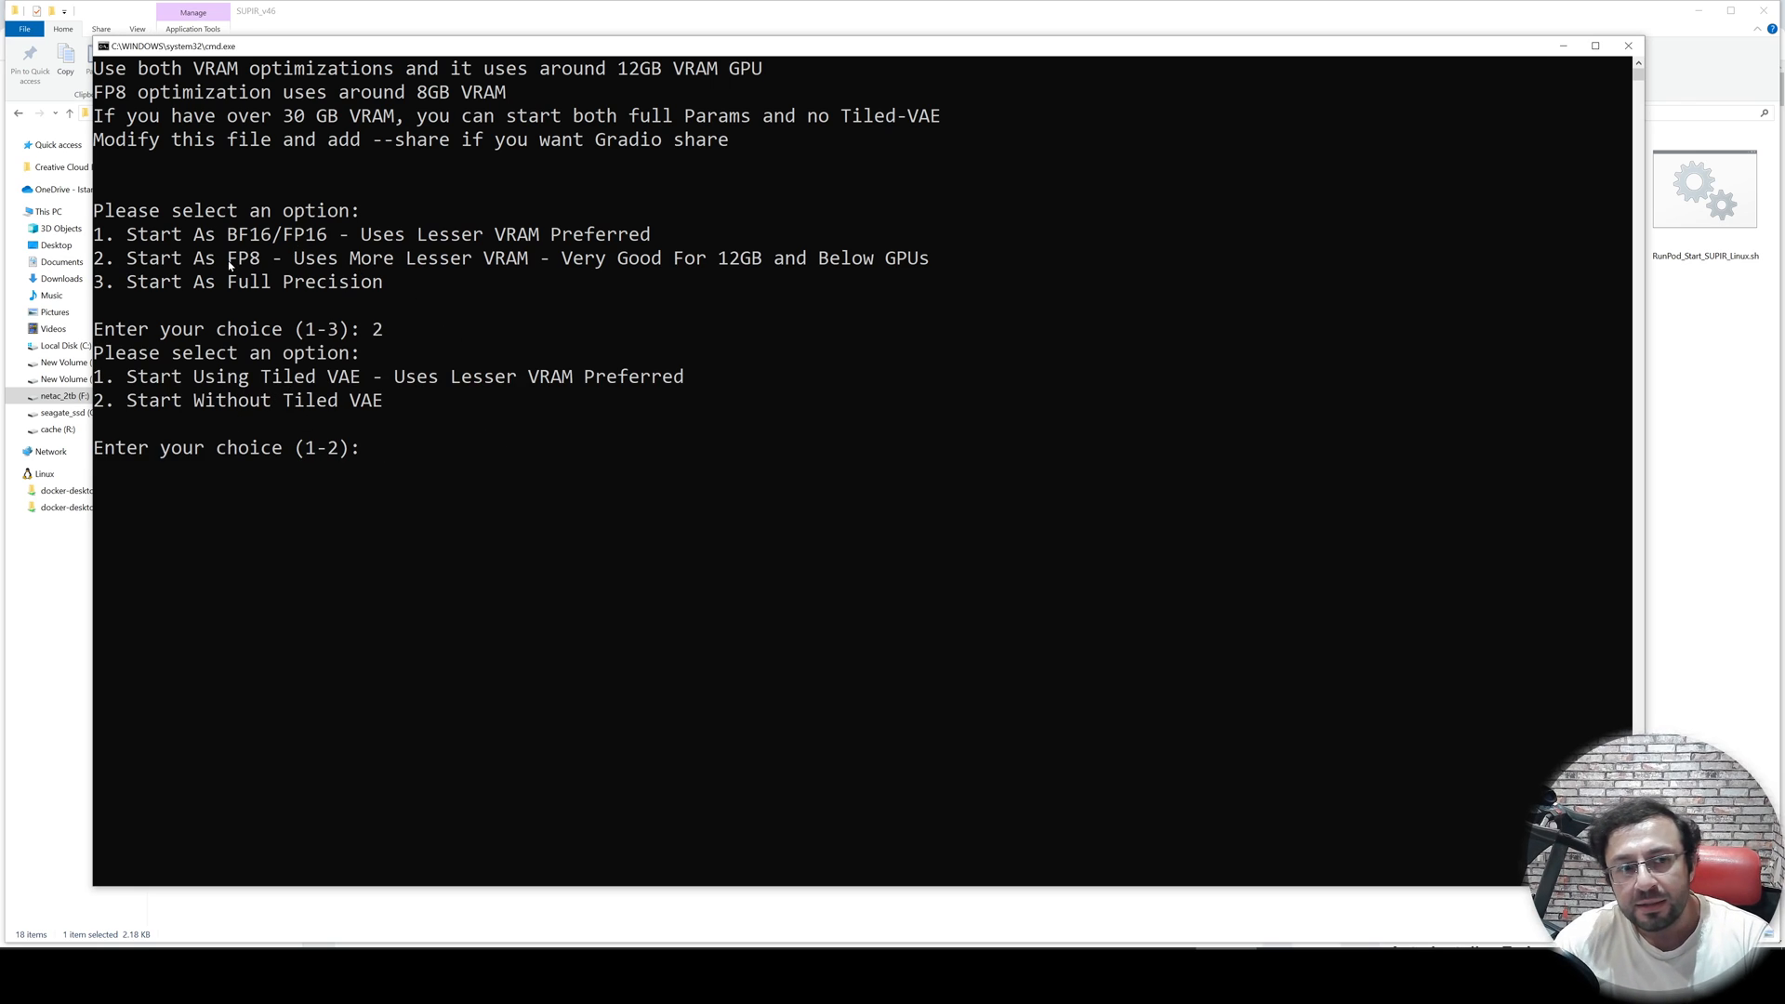
- Examine the launcher's precision and tiled VAE options
{"action": "left_click_drag", "start_coordinate": [229, 265], "coordinate": [261, 267]}
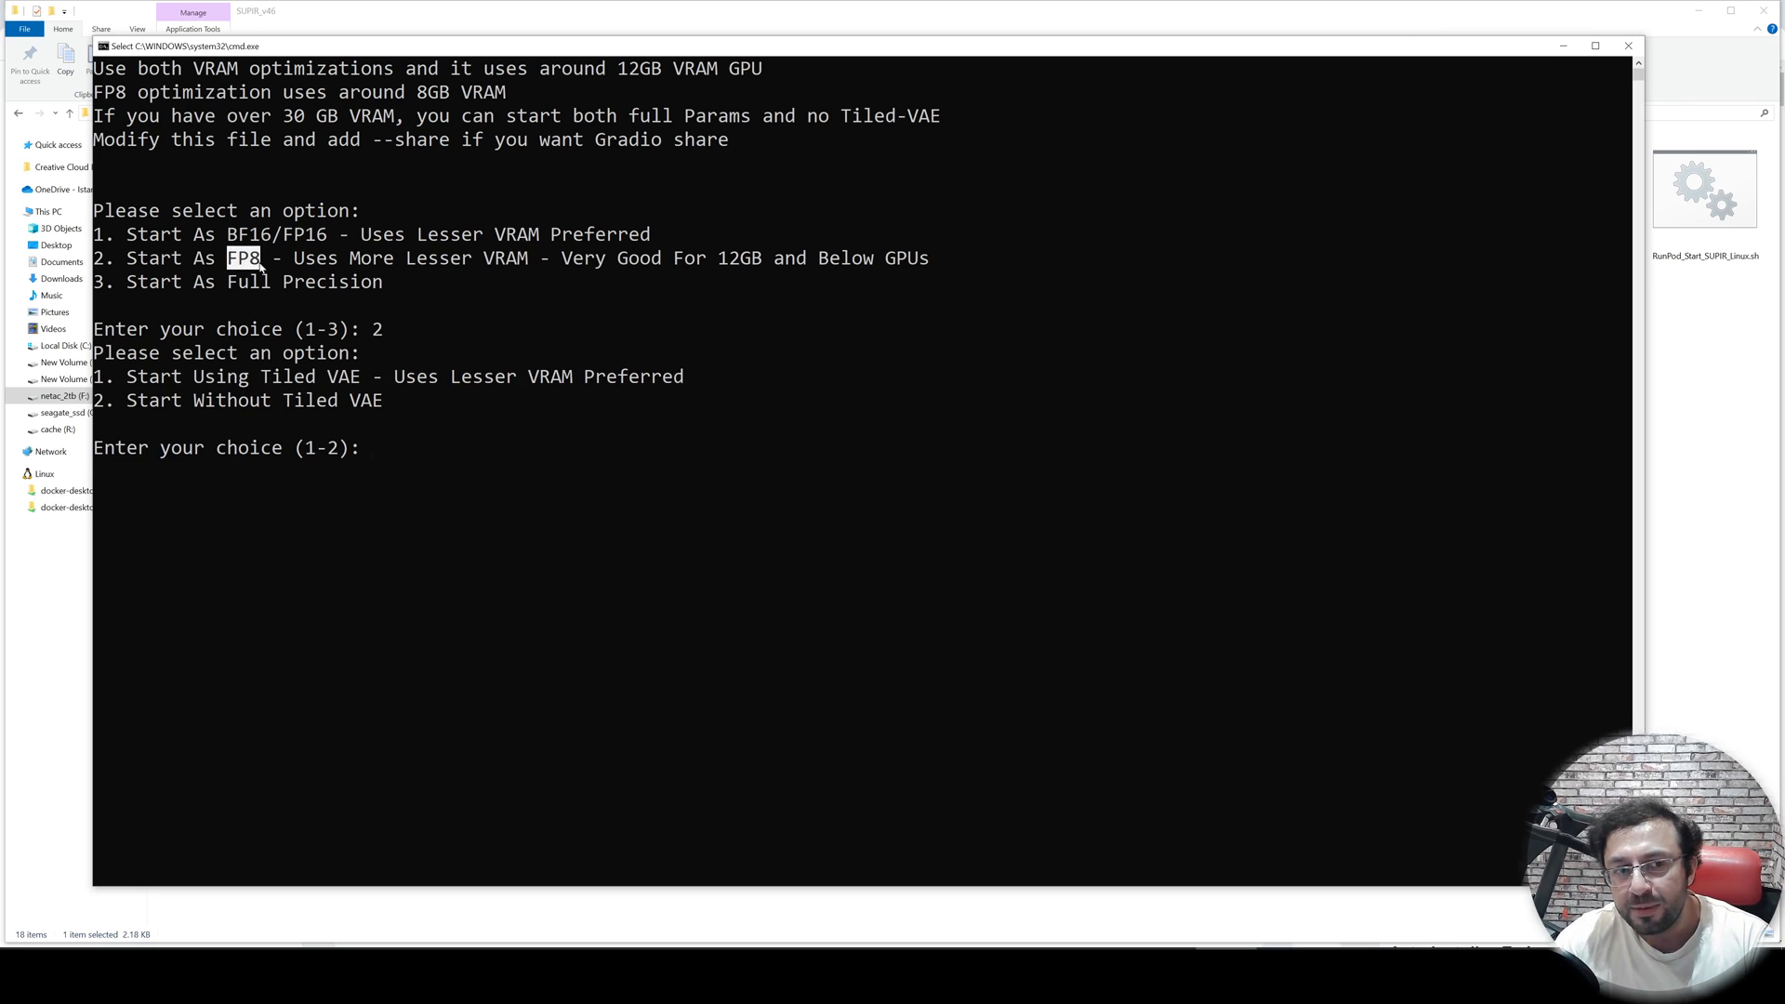
{"action": "left_click", "coordinate": [378, 401]}
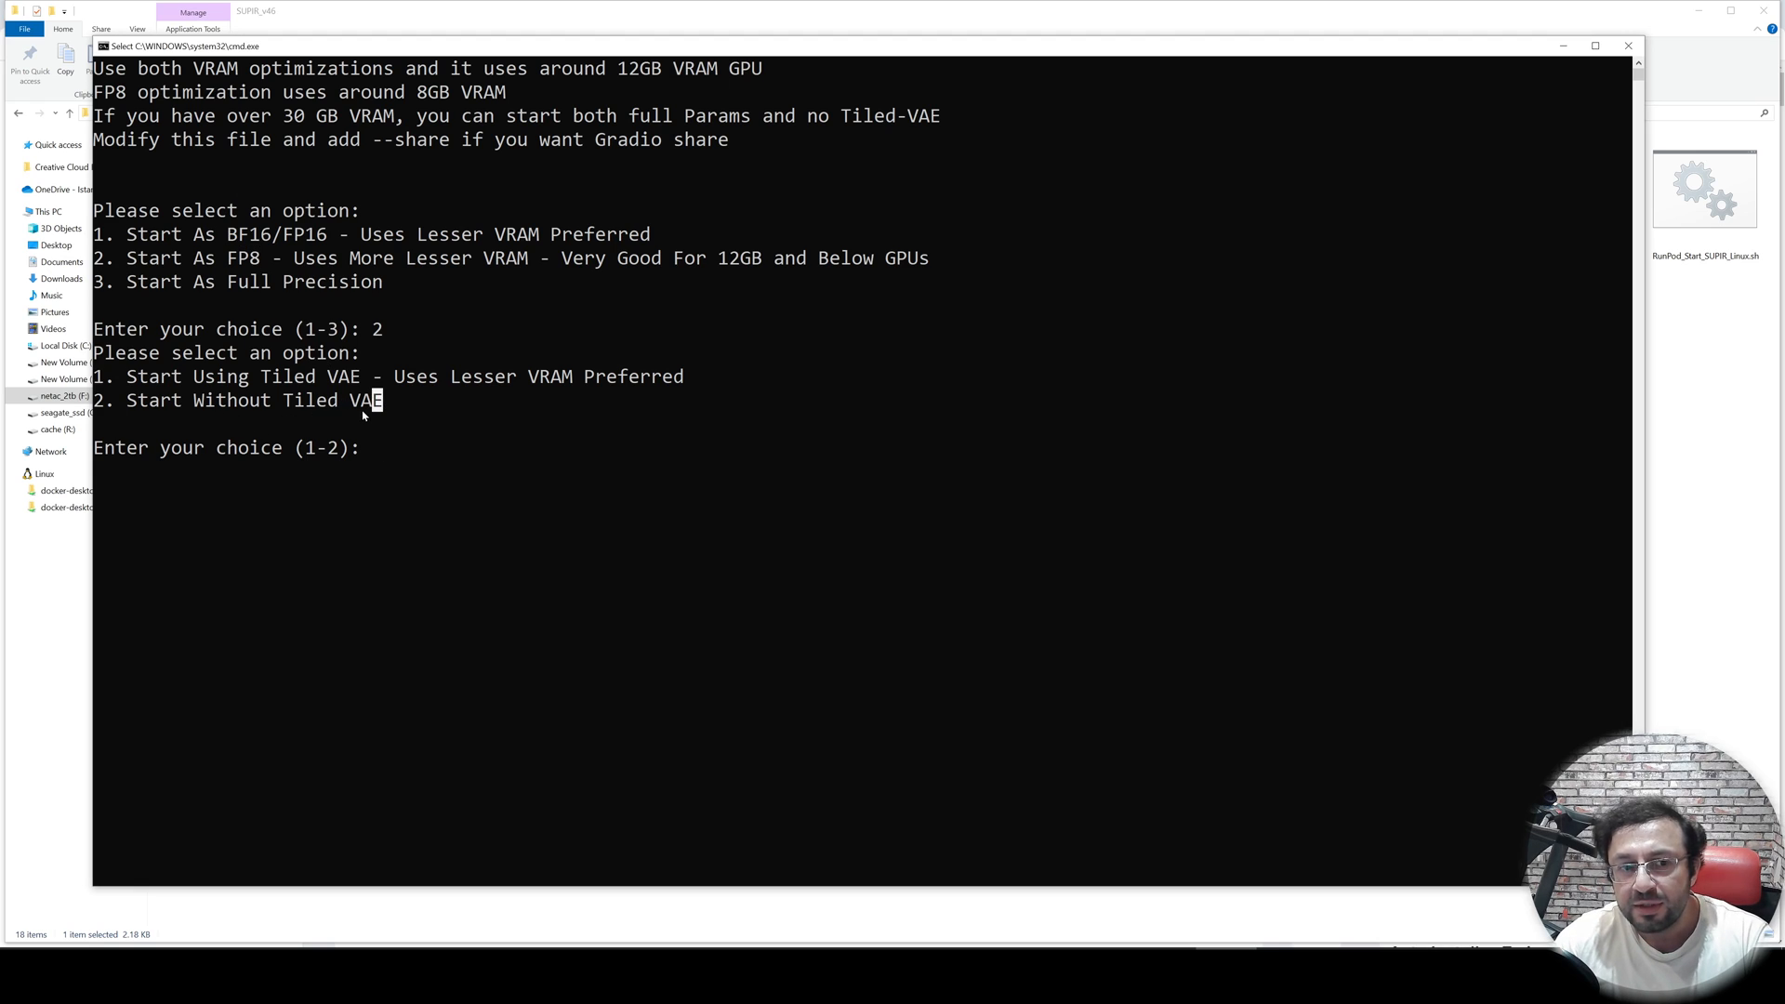
{"action": "left_click", "coordinate": [419, 418]}
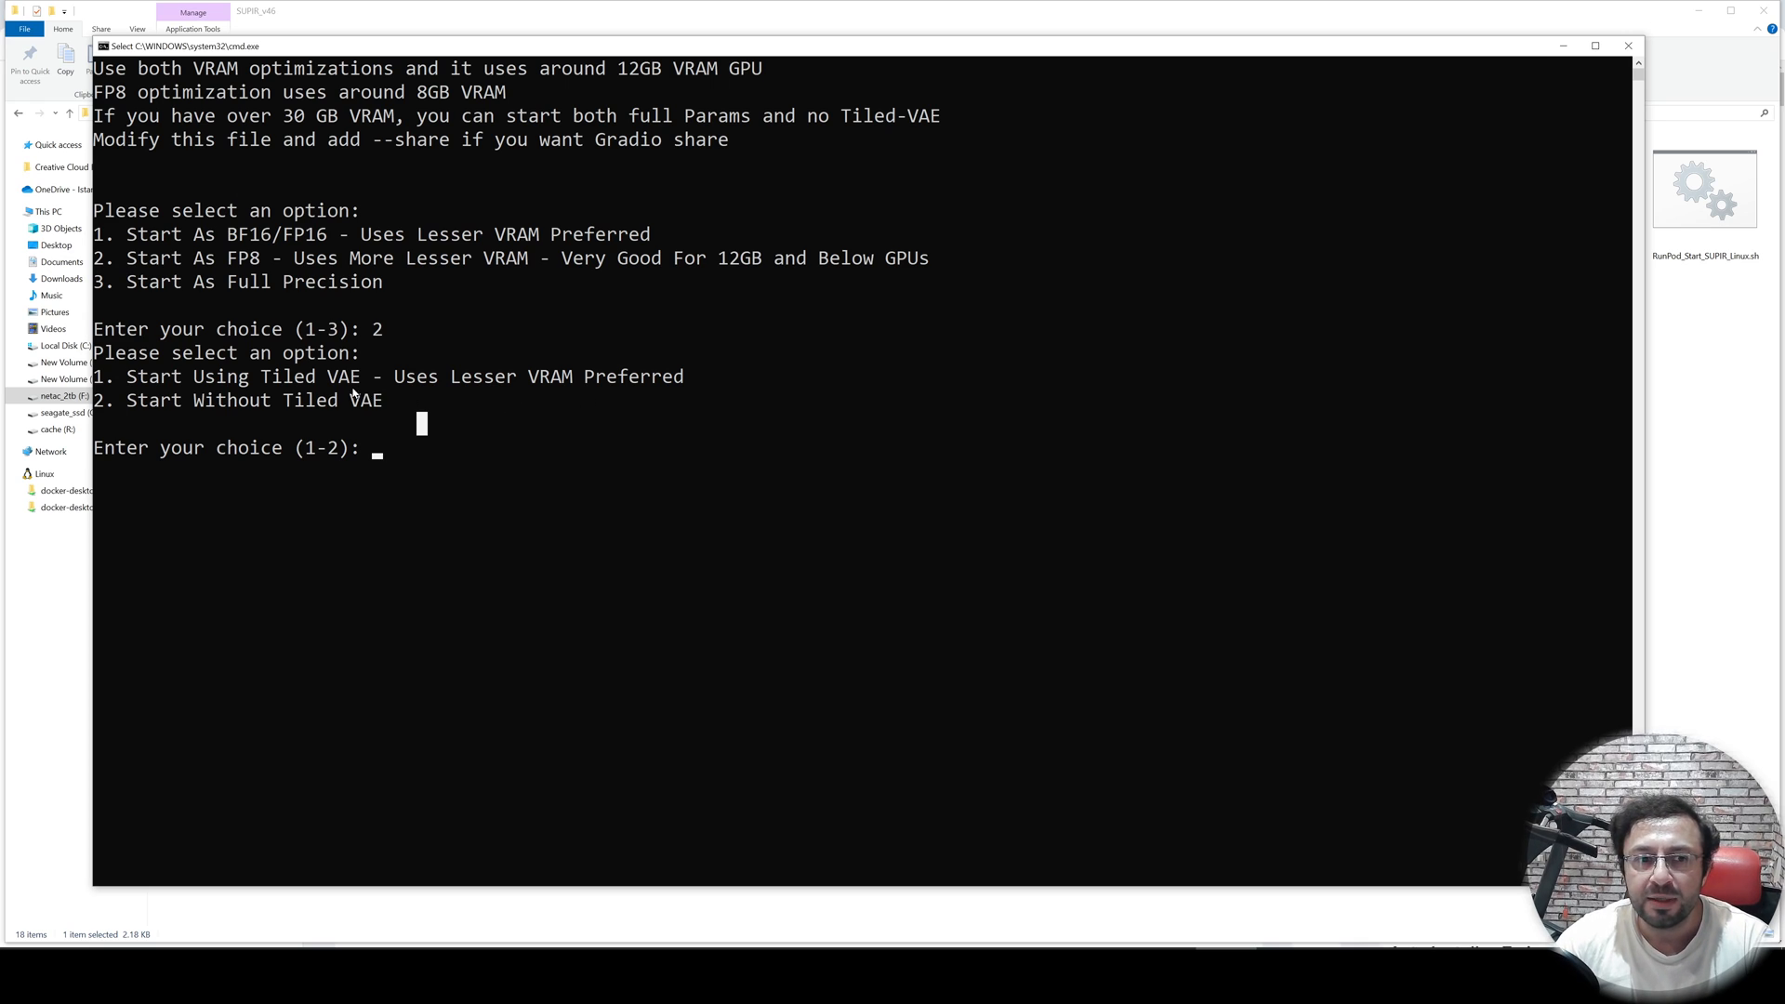
{"action": "left_click_drag", "start_coordinate": [136, 376], "coordinate": [360, 380]}
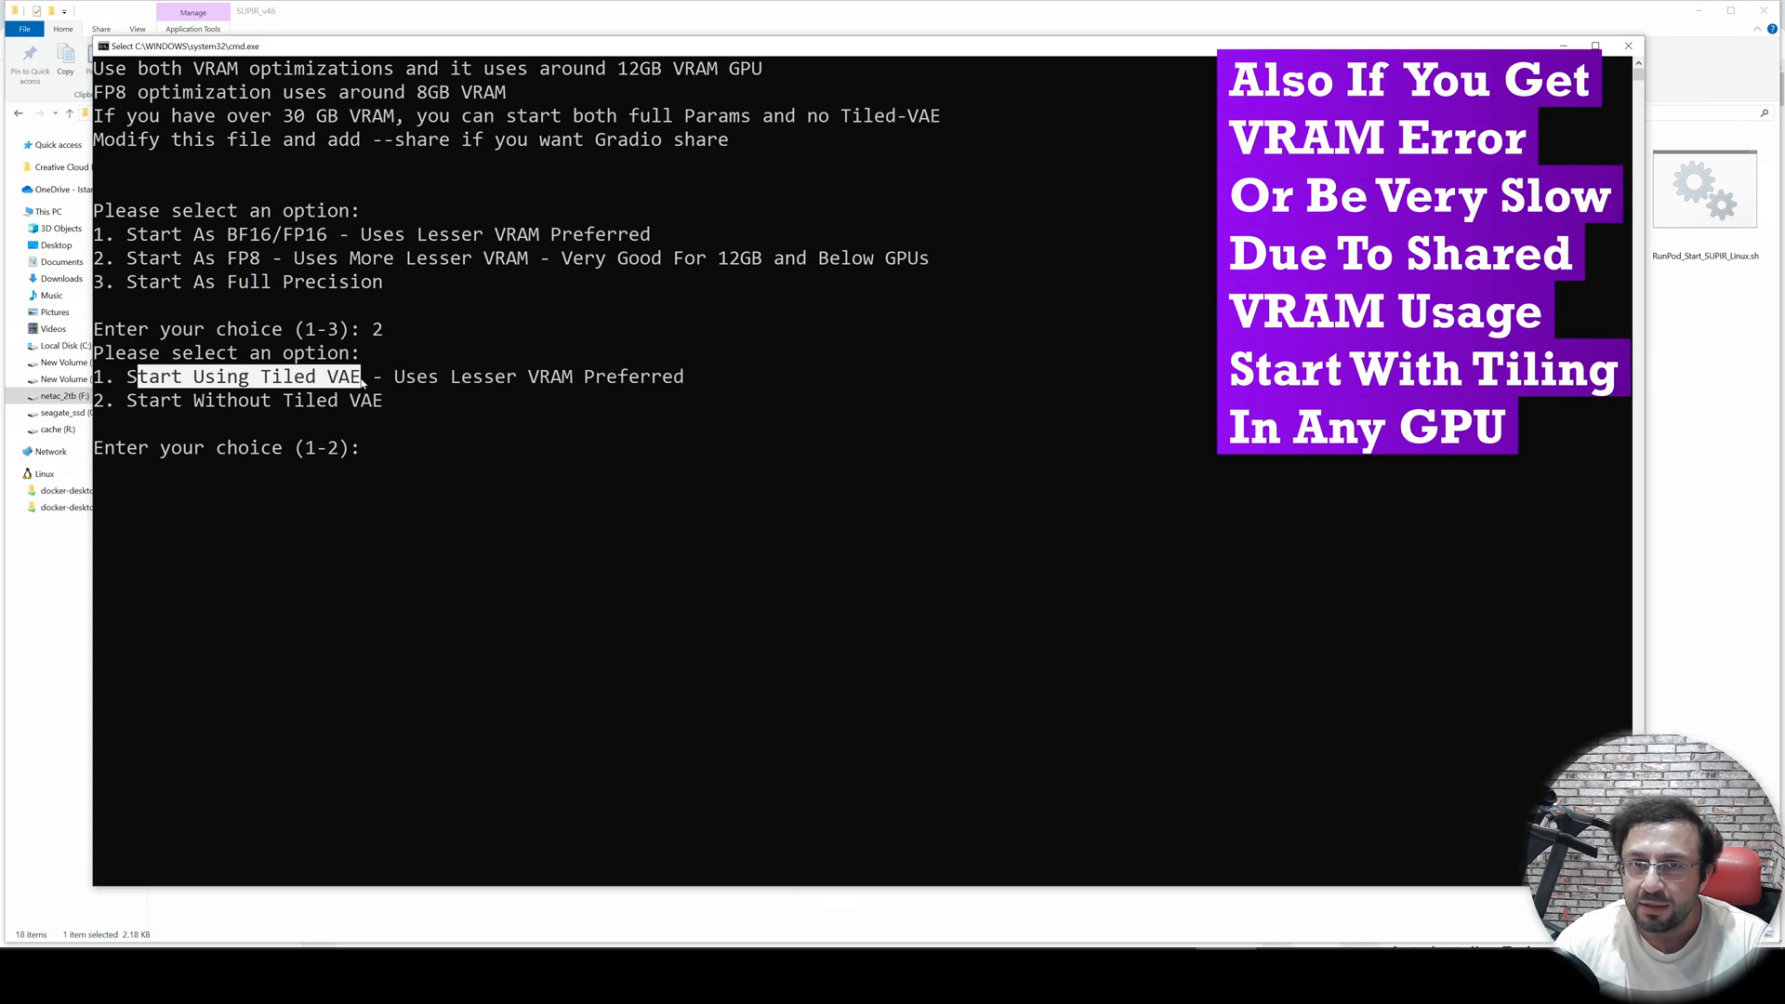
{"action": "left_click", "coordinate": [421, 471]}
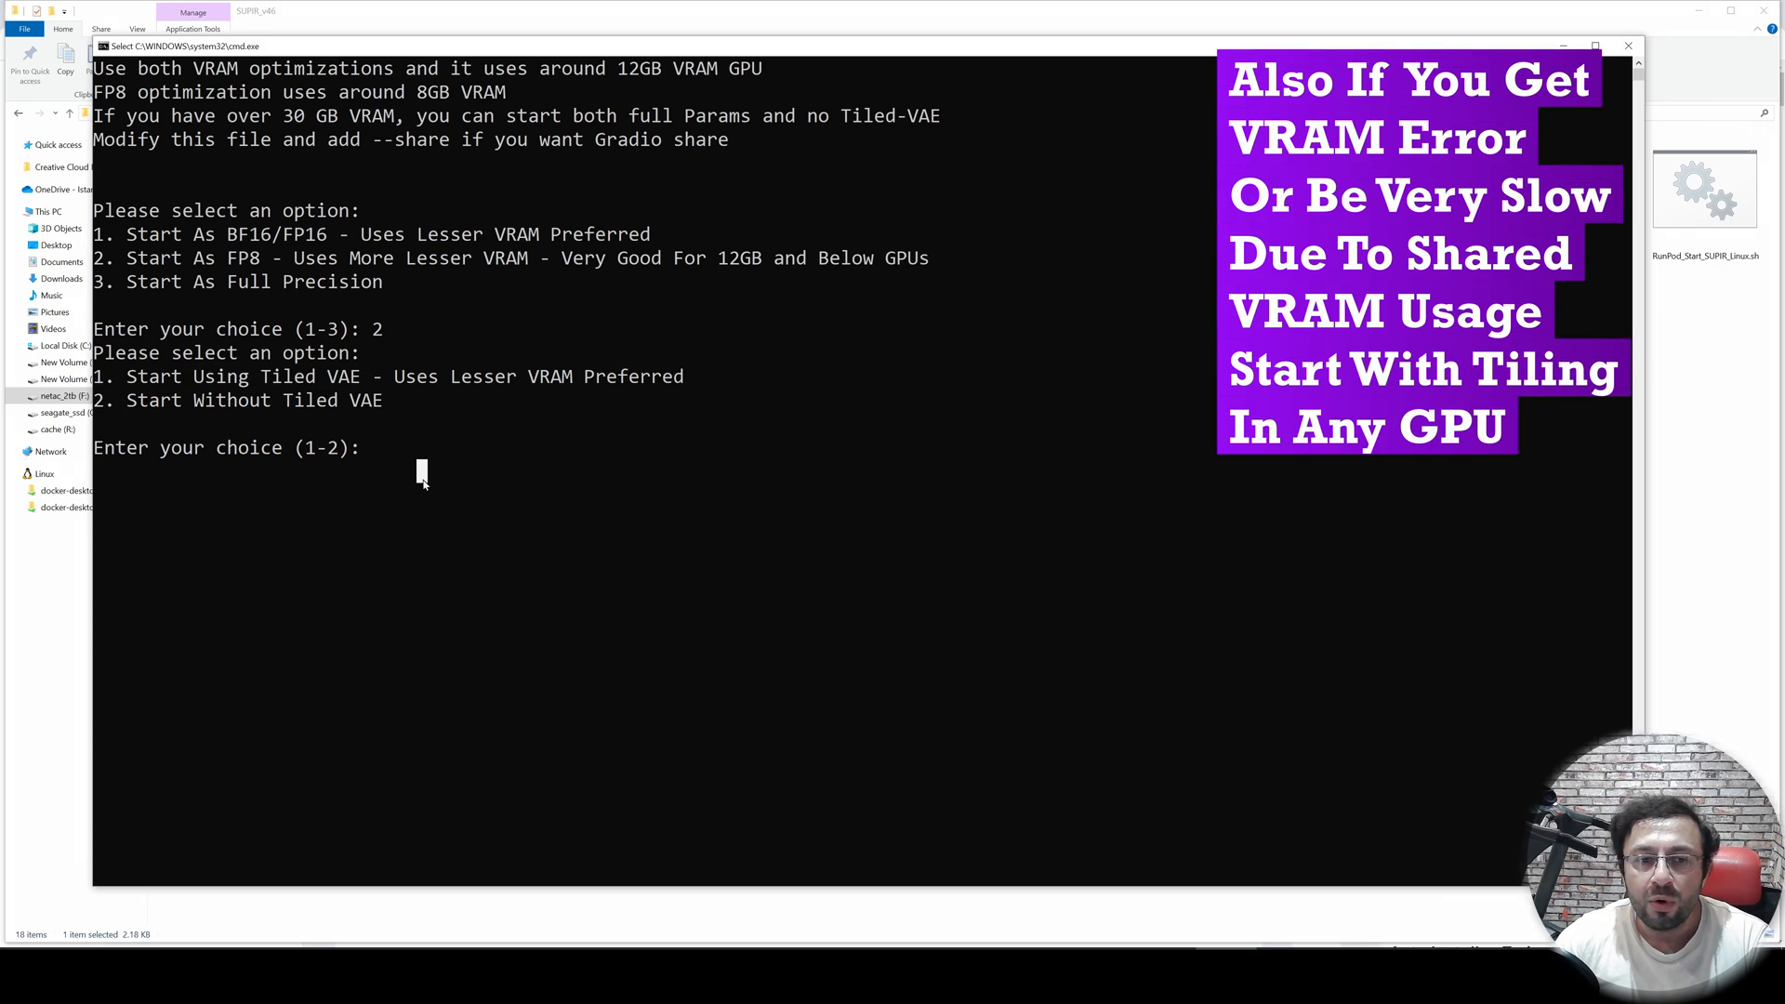
{"action": "left_click", "coordinate": [499, 456]}
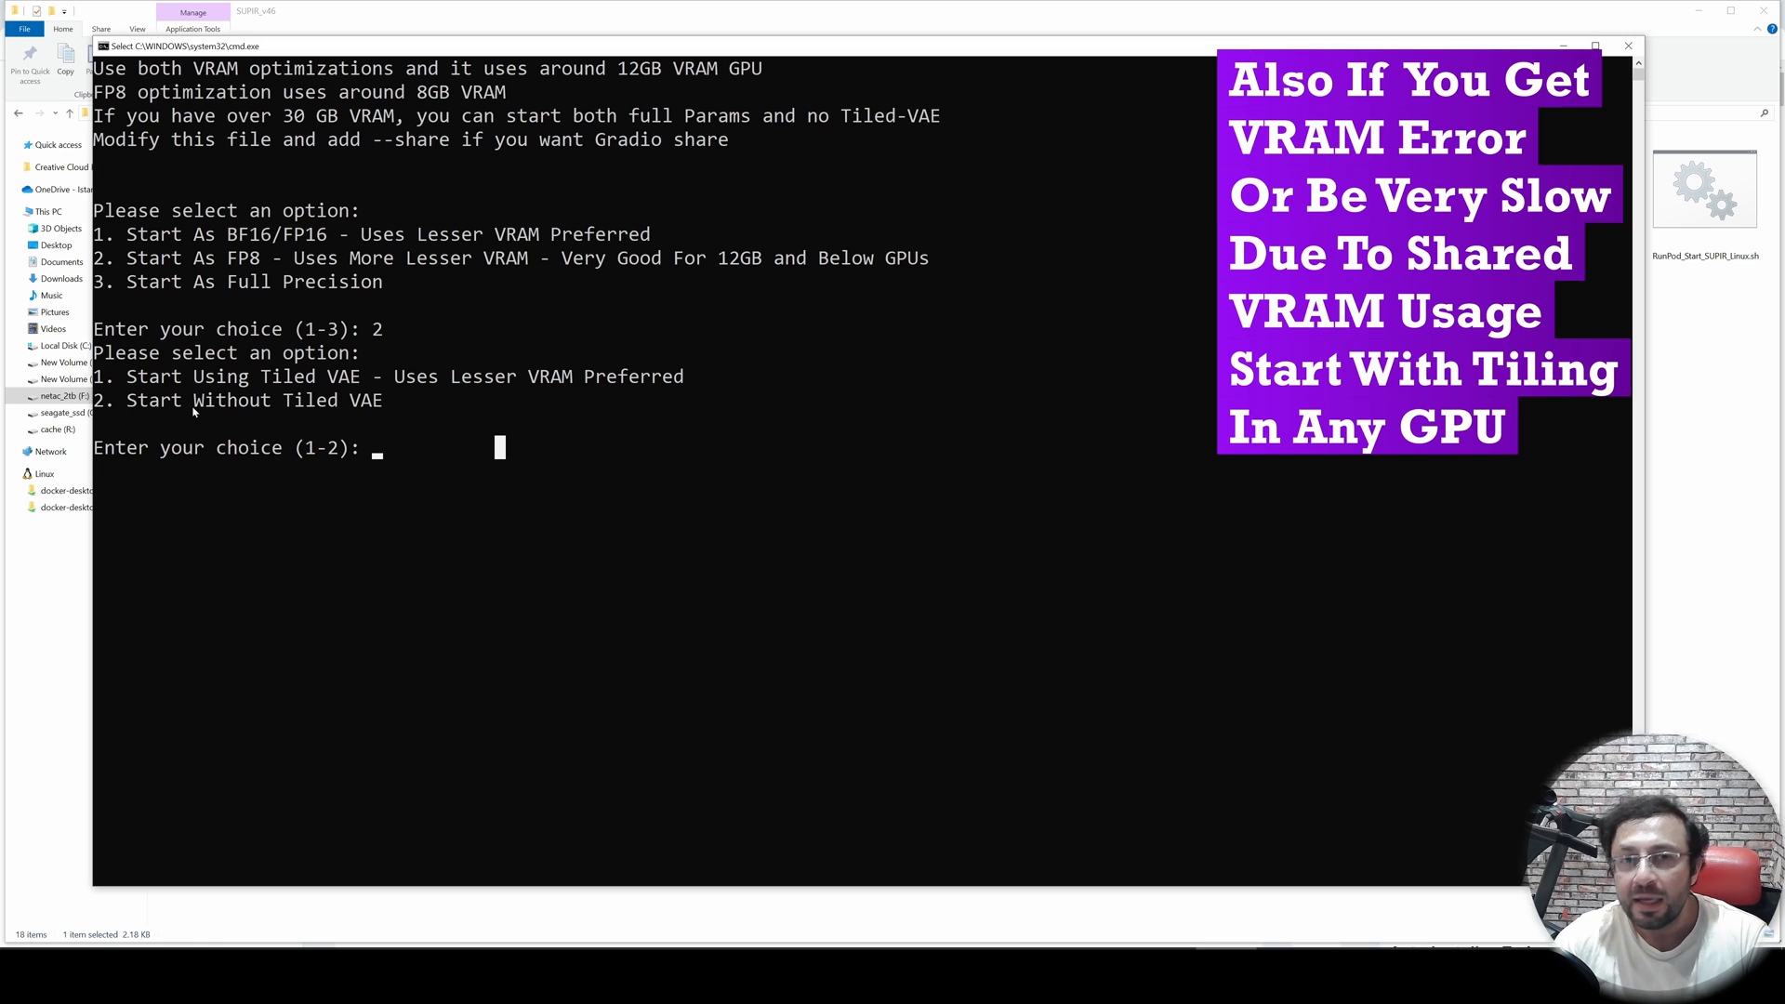
{"action": "left_click_drag", "start_coordinate": [119, 385], "coordinate": [367, 379]}
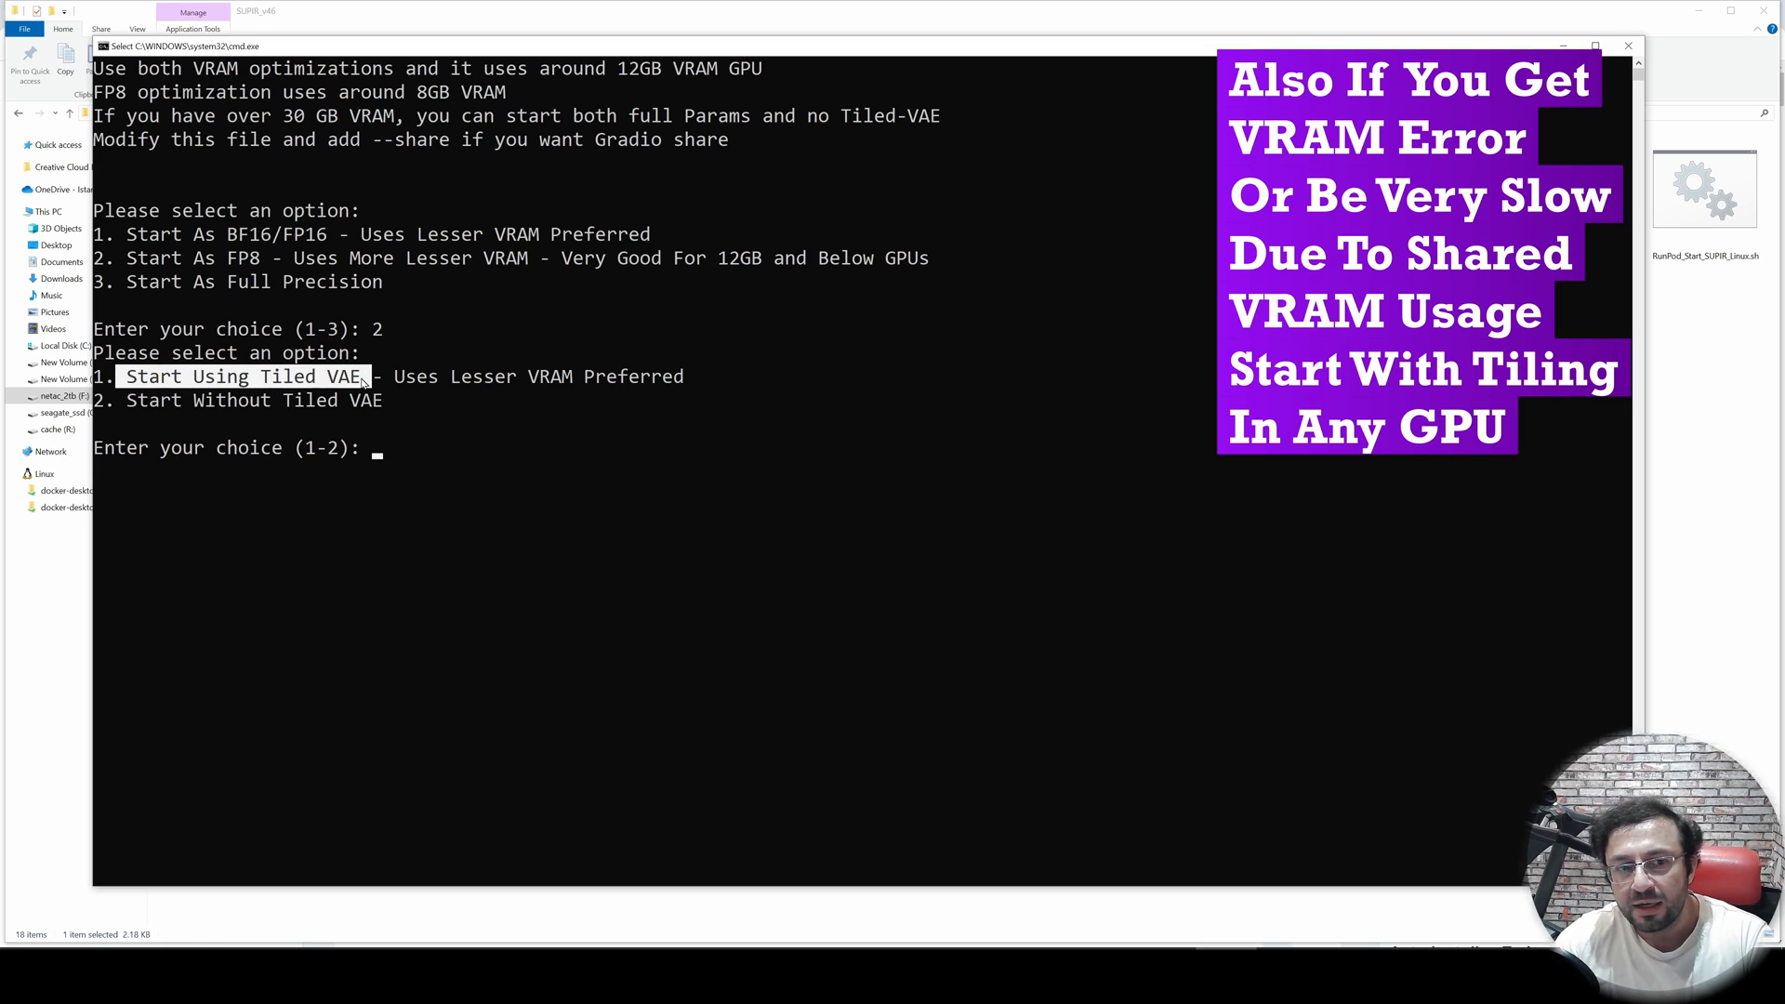
- Choose option 1, Start Using Tiled VAE, at the launcher's second prompt
{"action": "left_click", "coordinate": [457, 470]}
{"action": "type", "text": "1"}
{"action": "key", "text": "Return"}
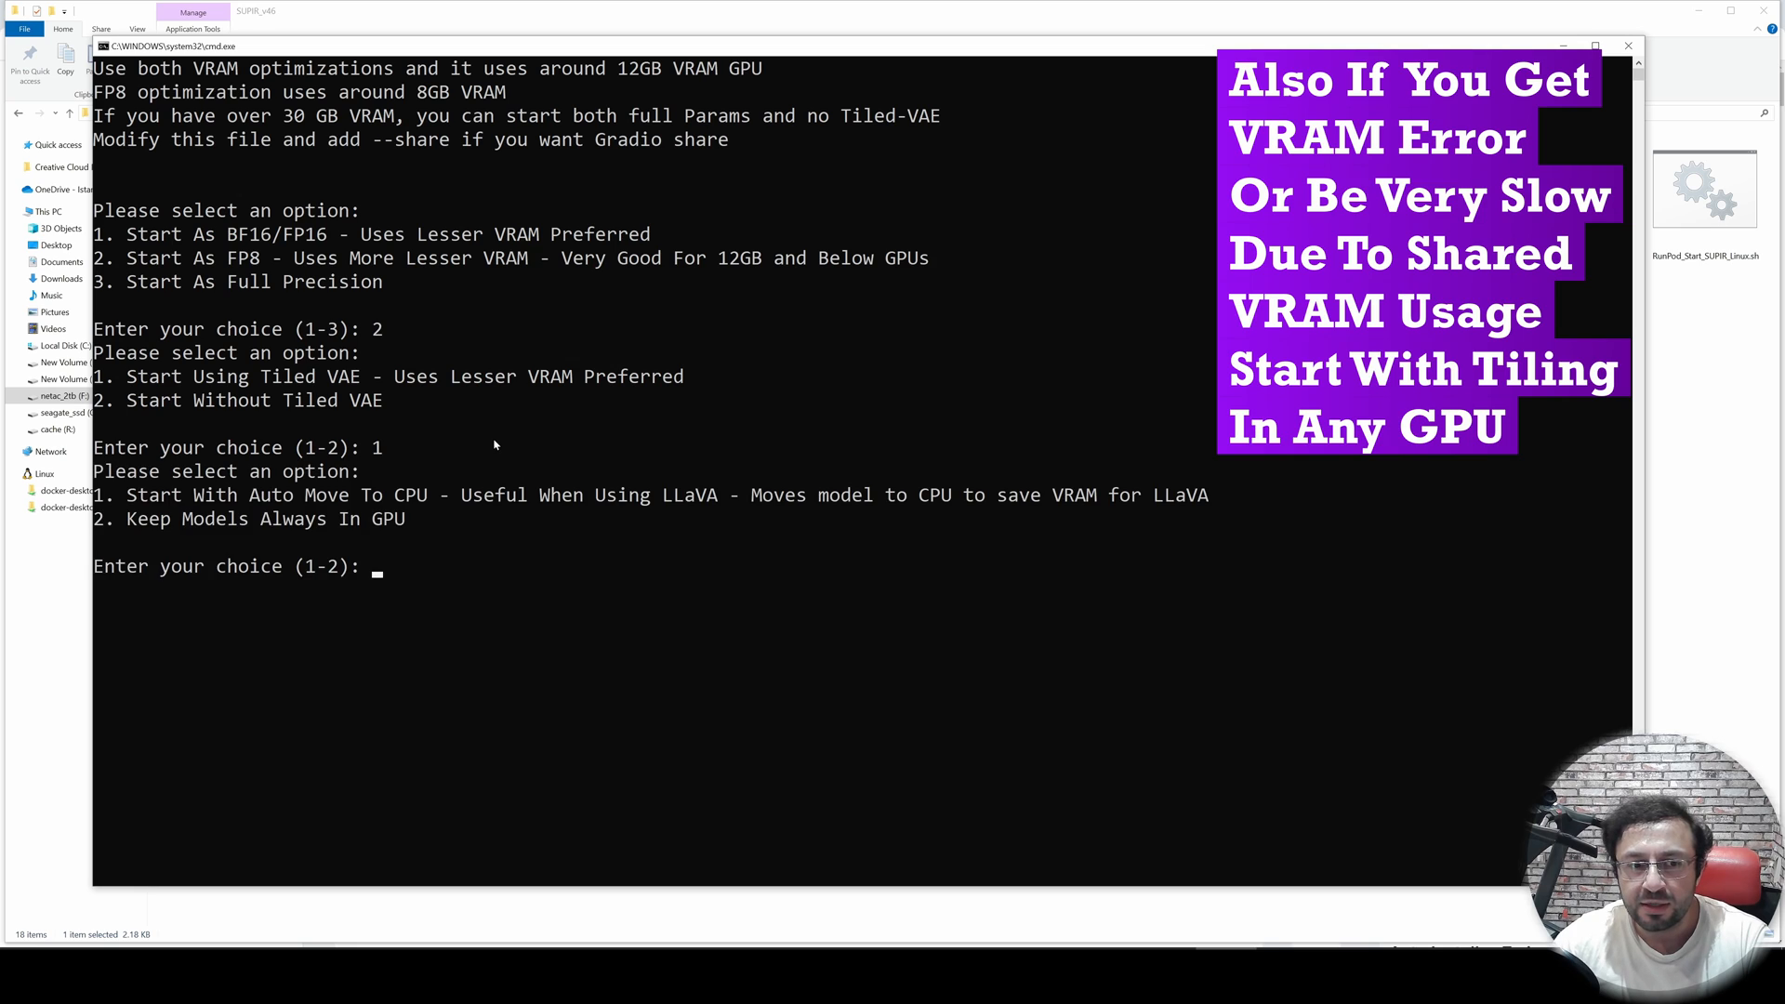
{"action": "left_click_drag", "start_coordinate": [390, 397], "coordinate": [94, 384]}
{"action": "left_click", "coordinate": [320, 382]}
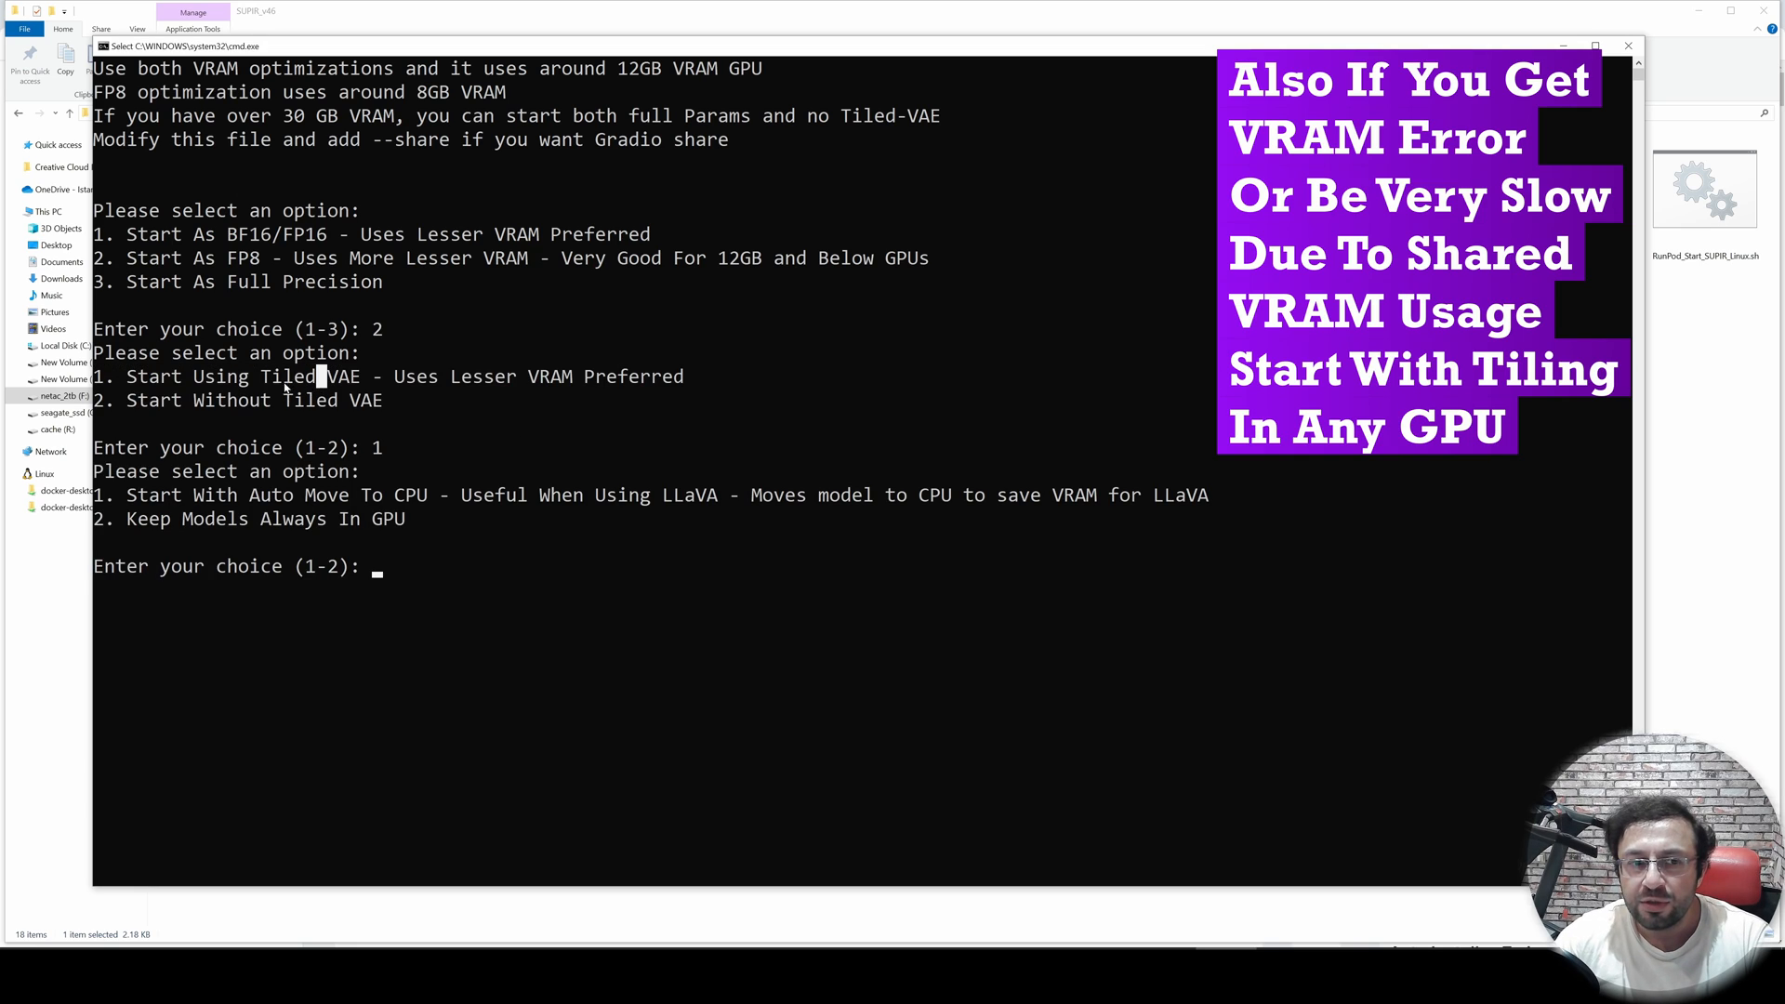
{"action": "left_click_drag", "start_coordinate": [266, 378], "coordinate": [683, 372]}
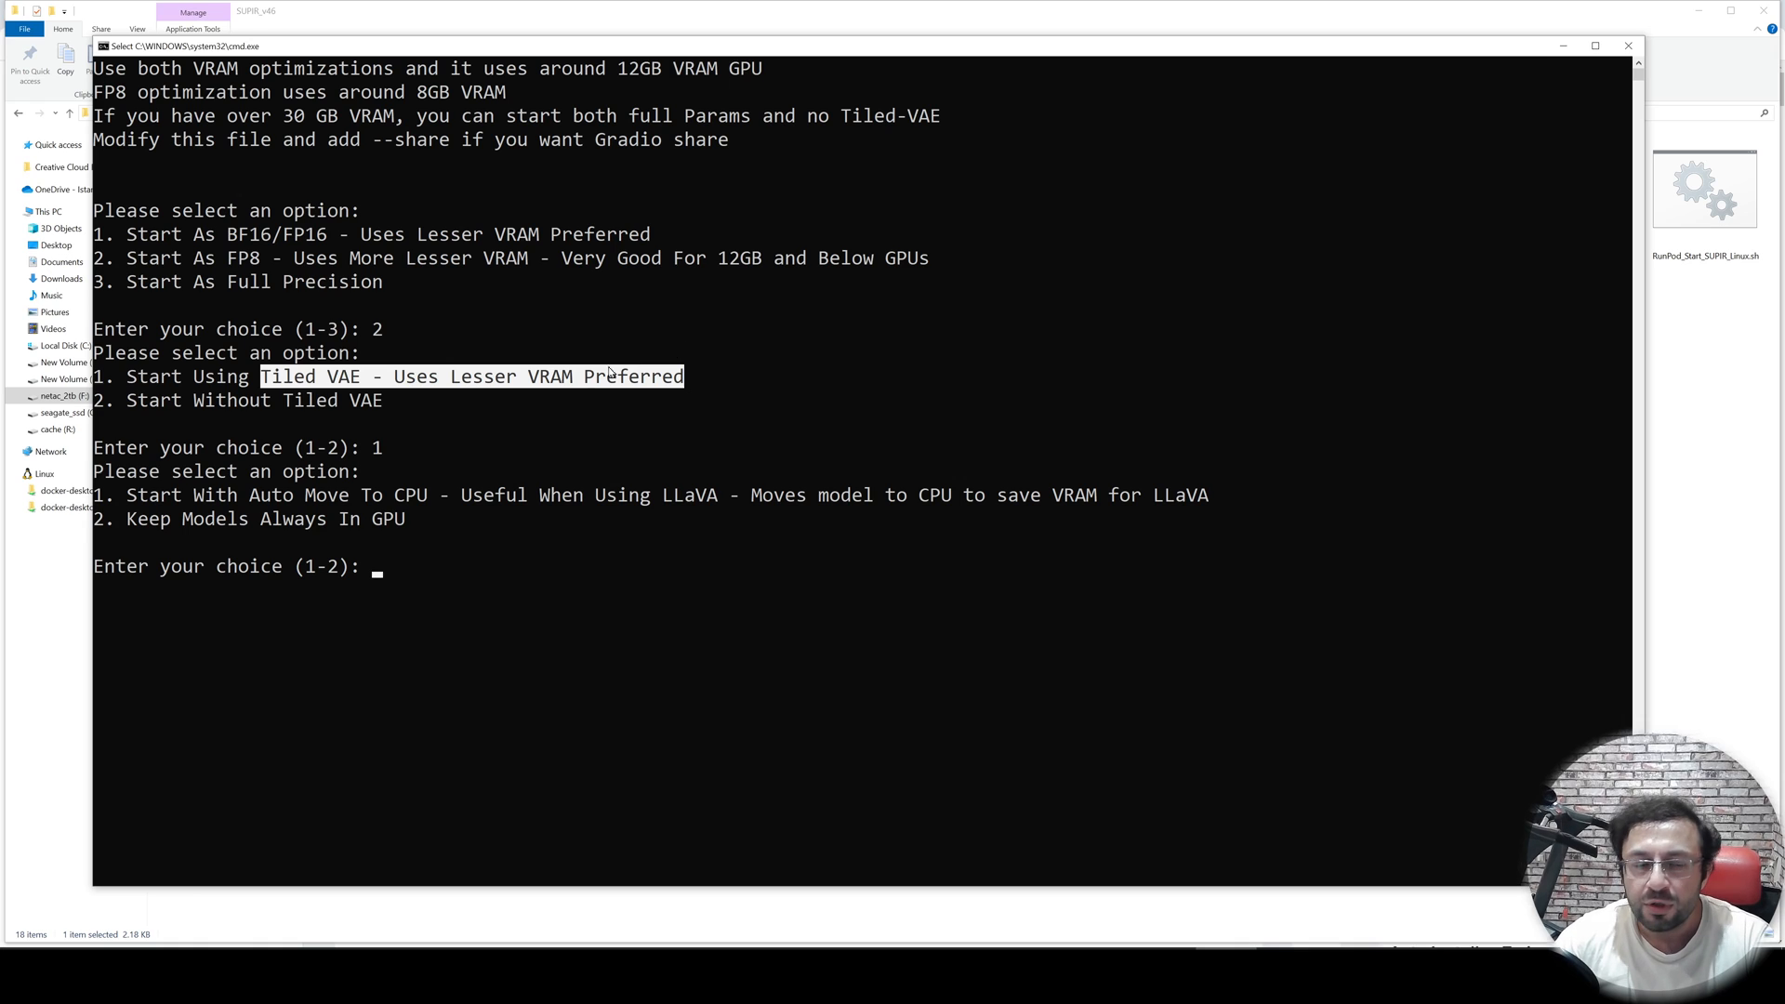
{"action": "left_click", "coordinate": [455, 400]}
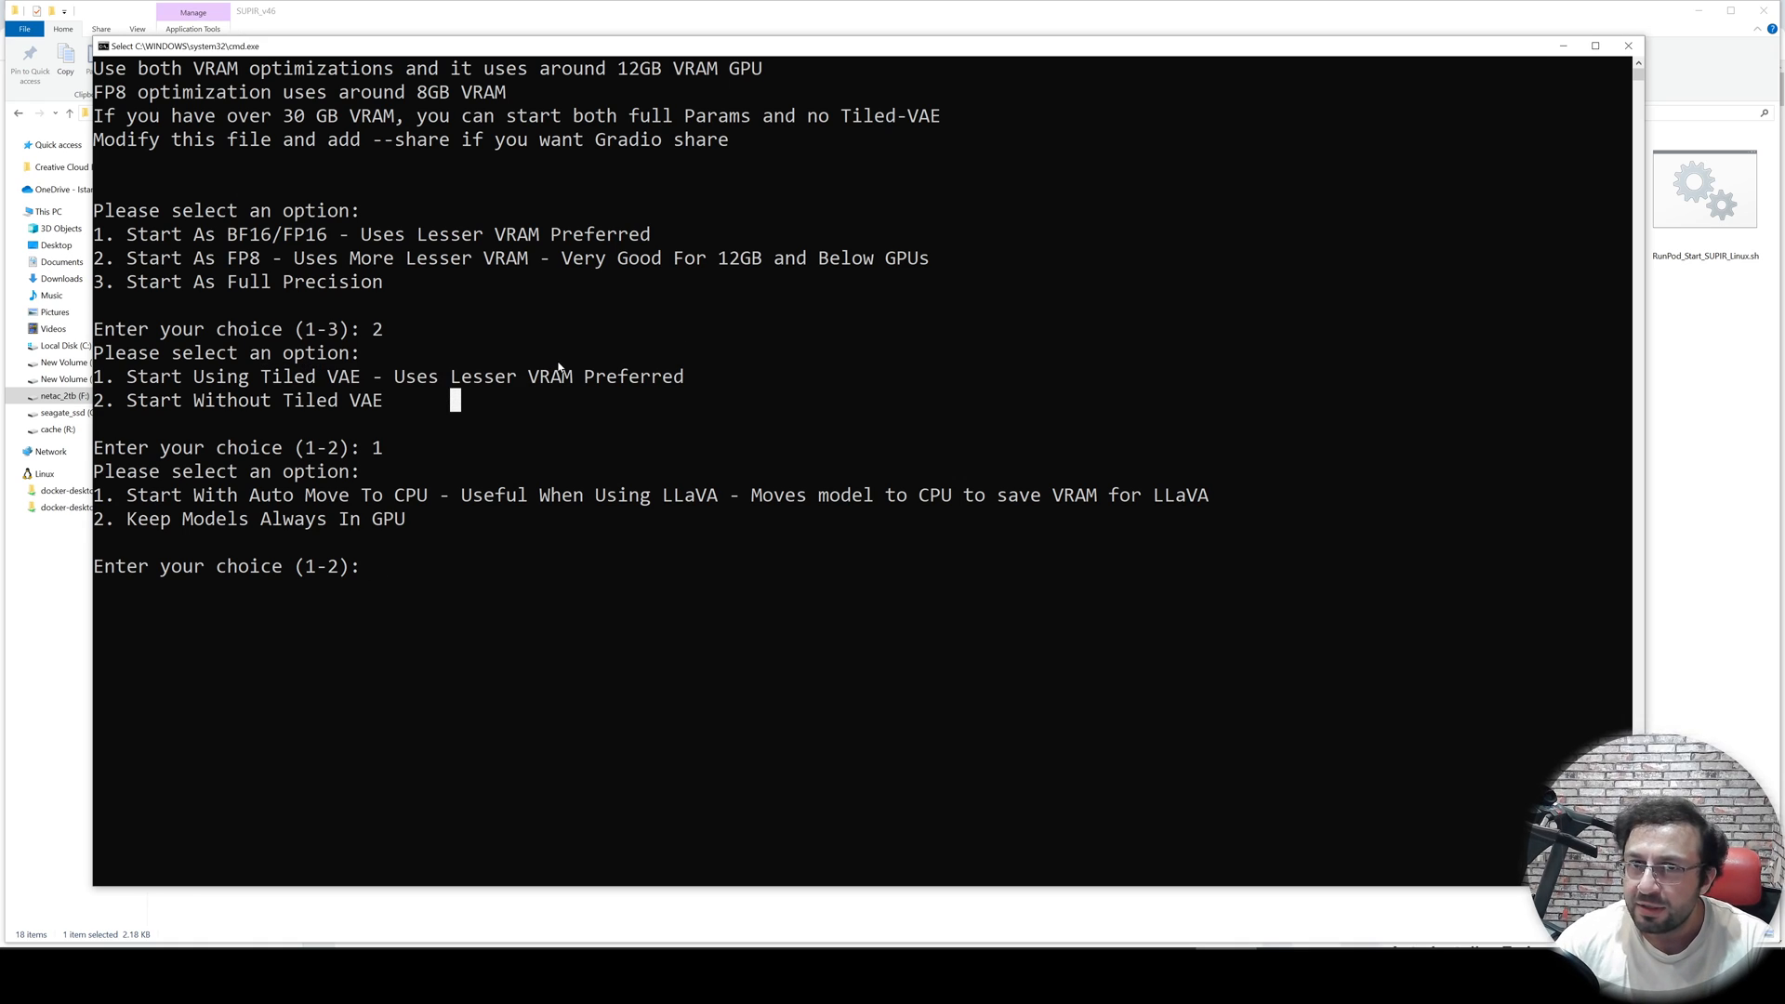
- Browse the scripts and instruction files in the SUPIR_v46 folder
{"action": "left_click", "coordinate": [1716, 383]}
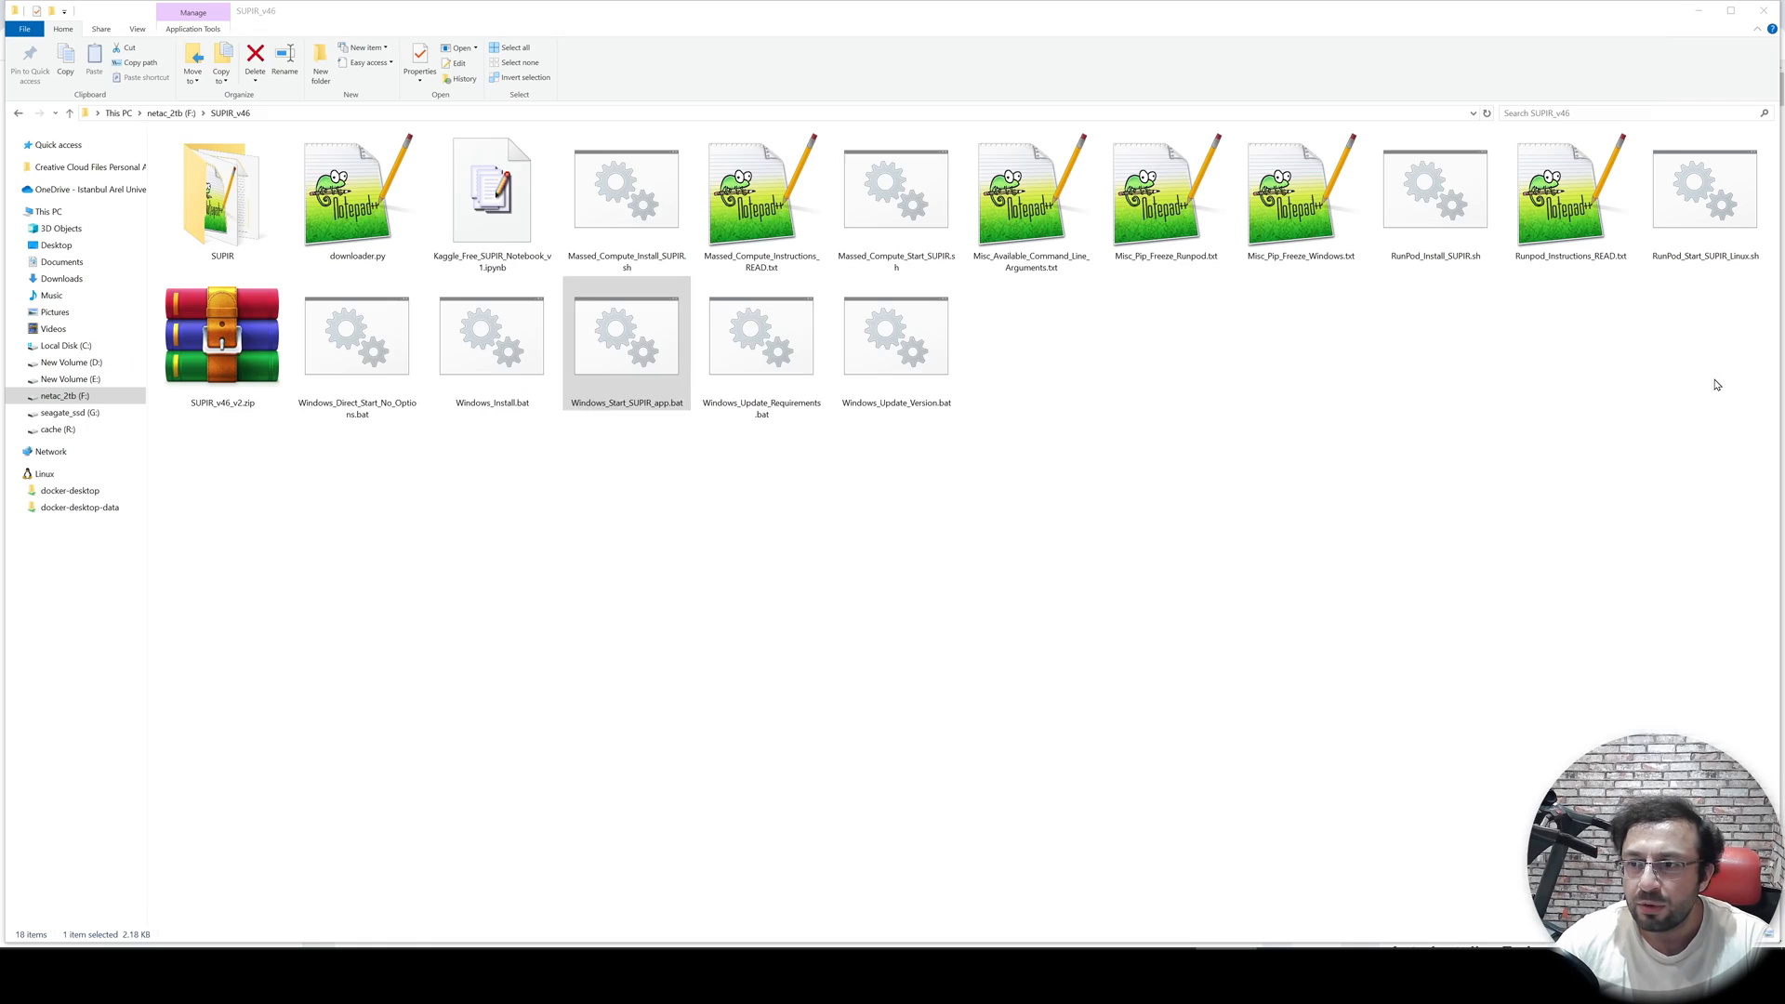
{"action": "left_click", "coordinate": [860, 216]}
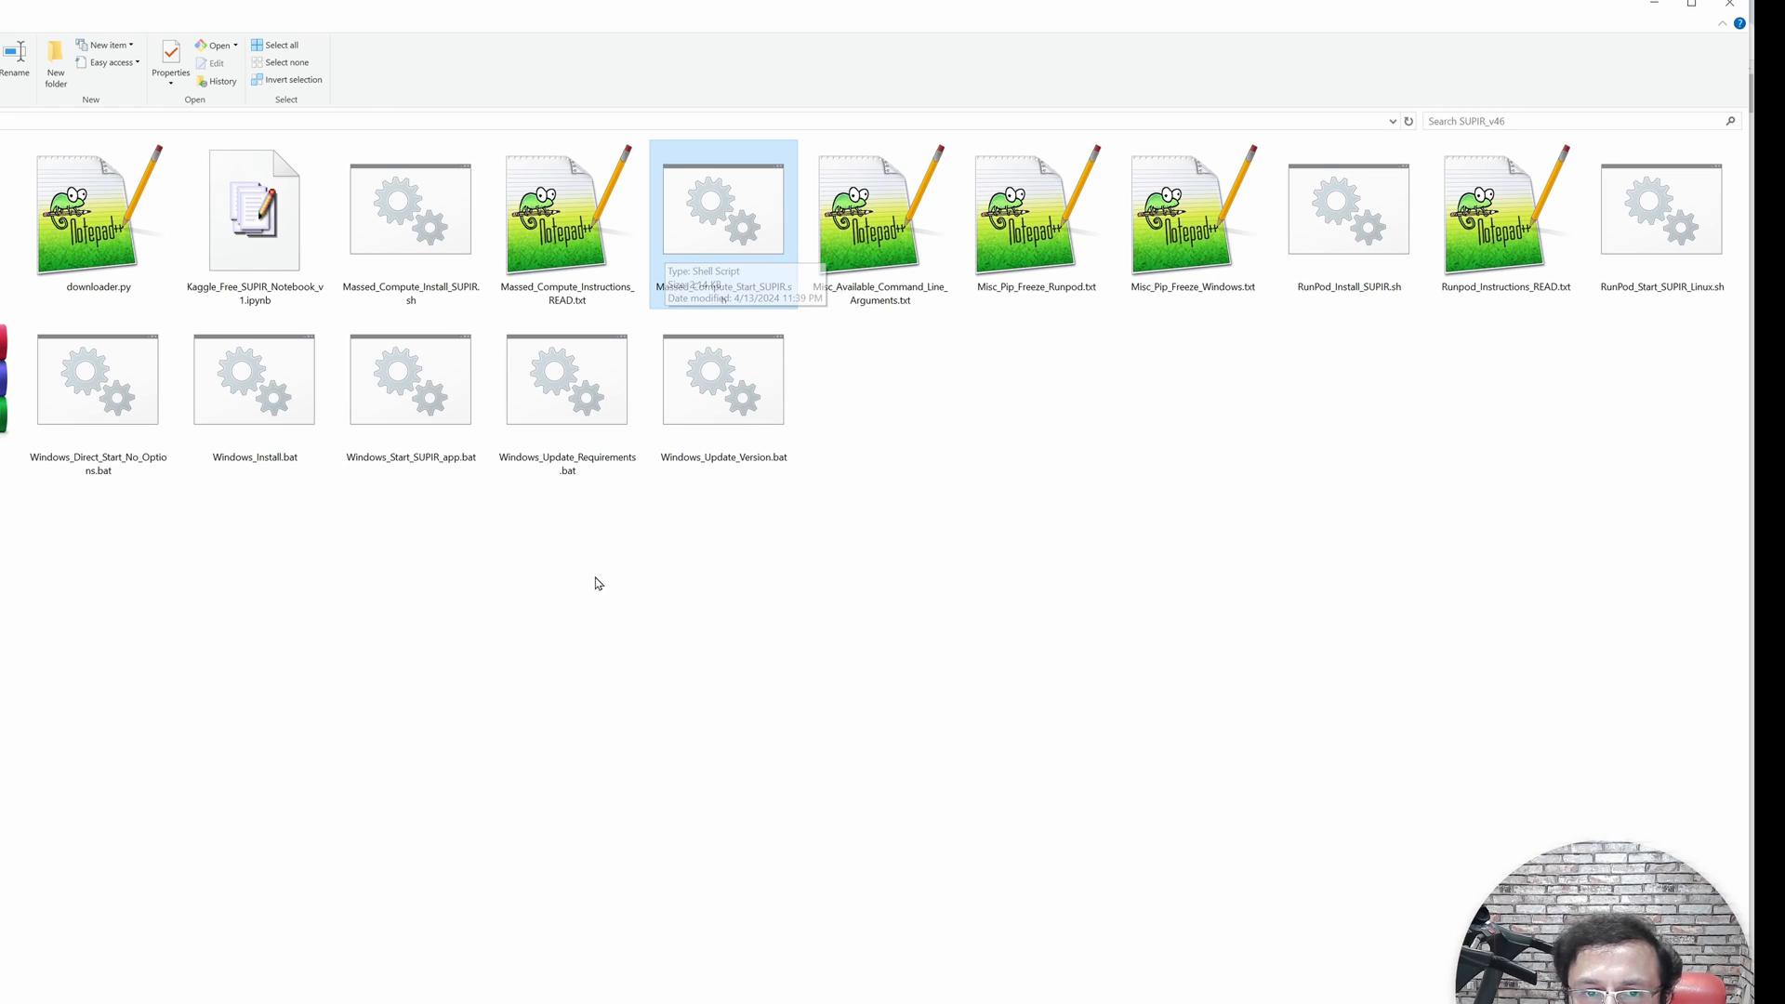
{"action": "left_click", "coordinate": [375, 257]}
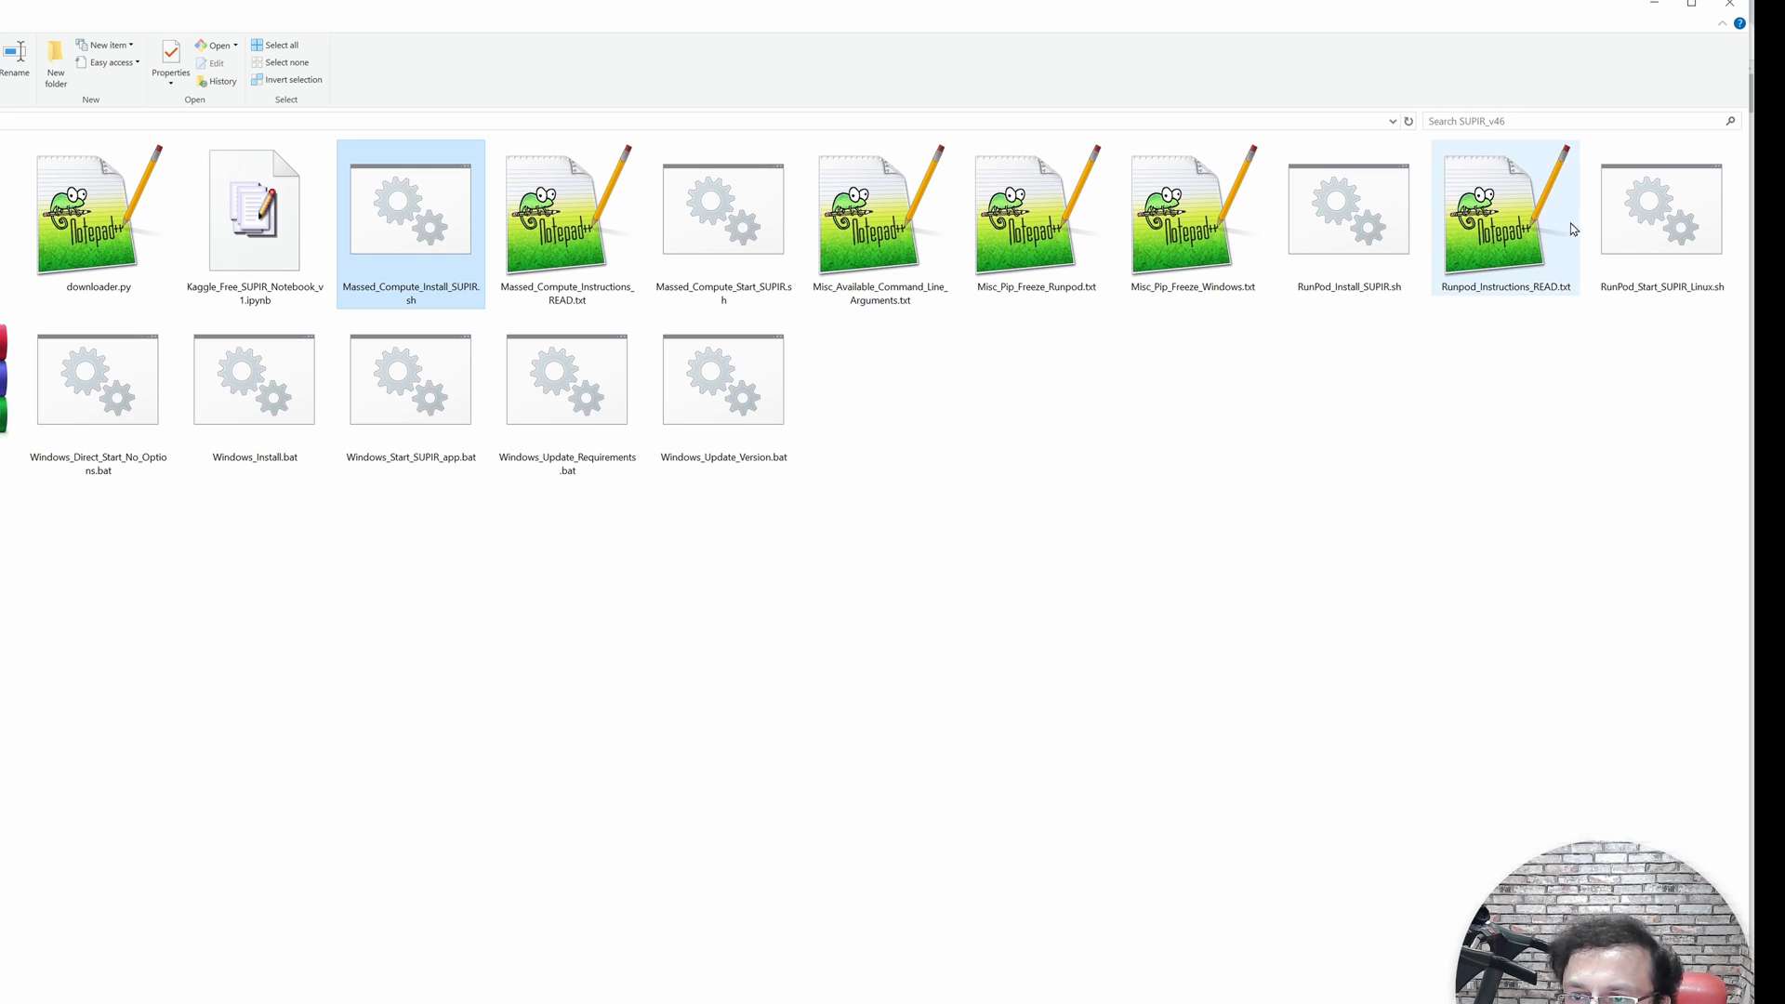
{"action": "left_click", "coordinate": [1542, 235]}
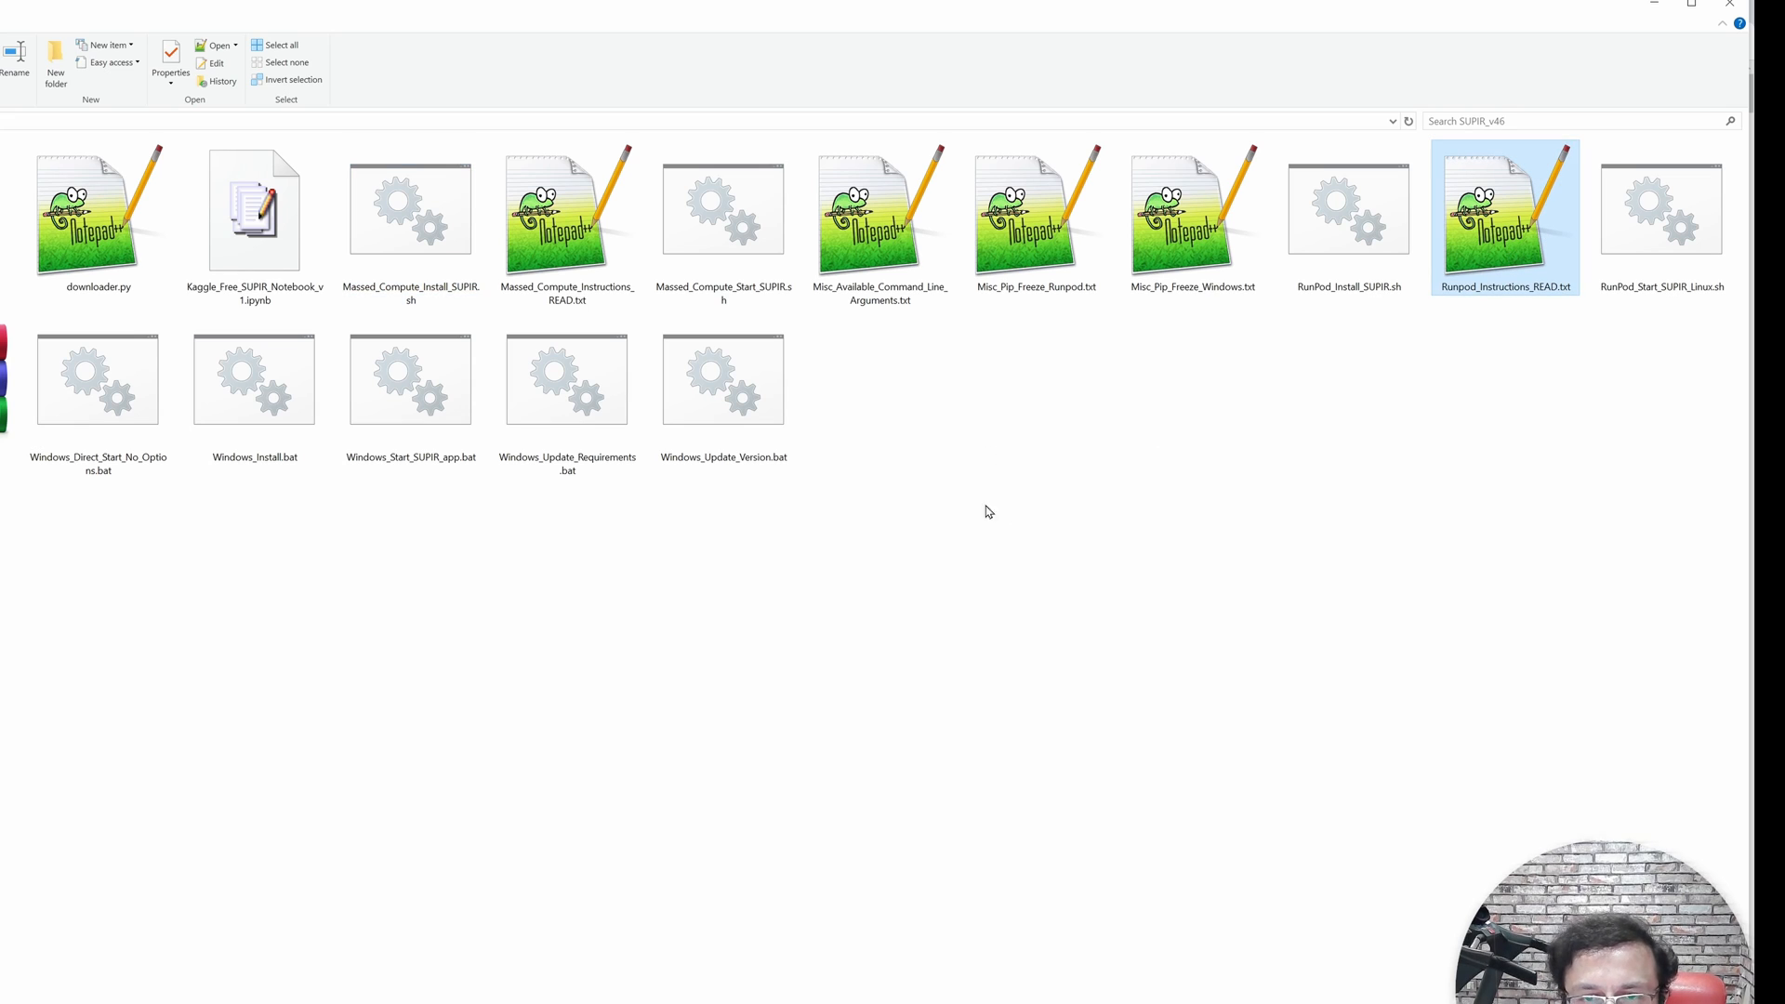
- Examine the launcher's options for moving models to the CPU or keeping them in the GPU
{"action": "left_click", "coordinate": [857, 231]}
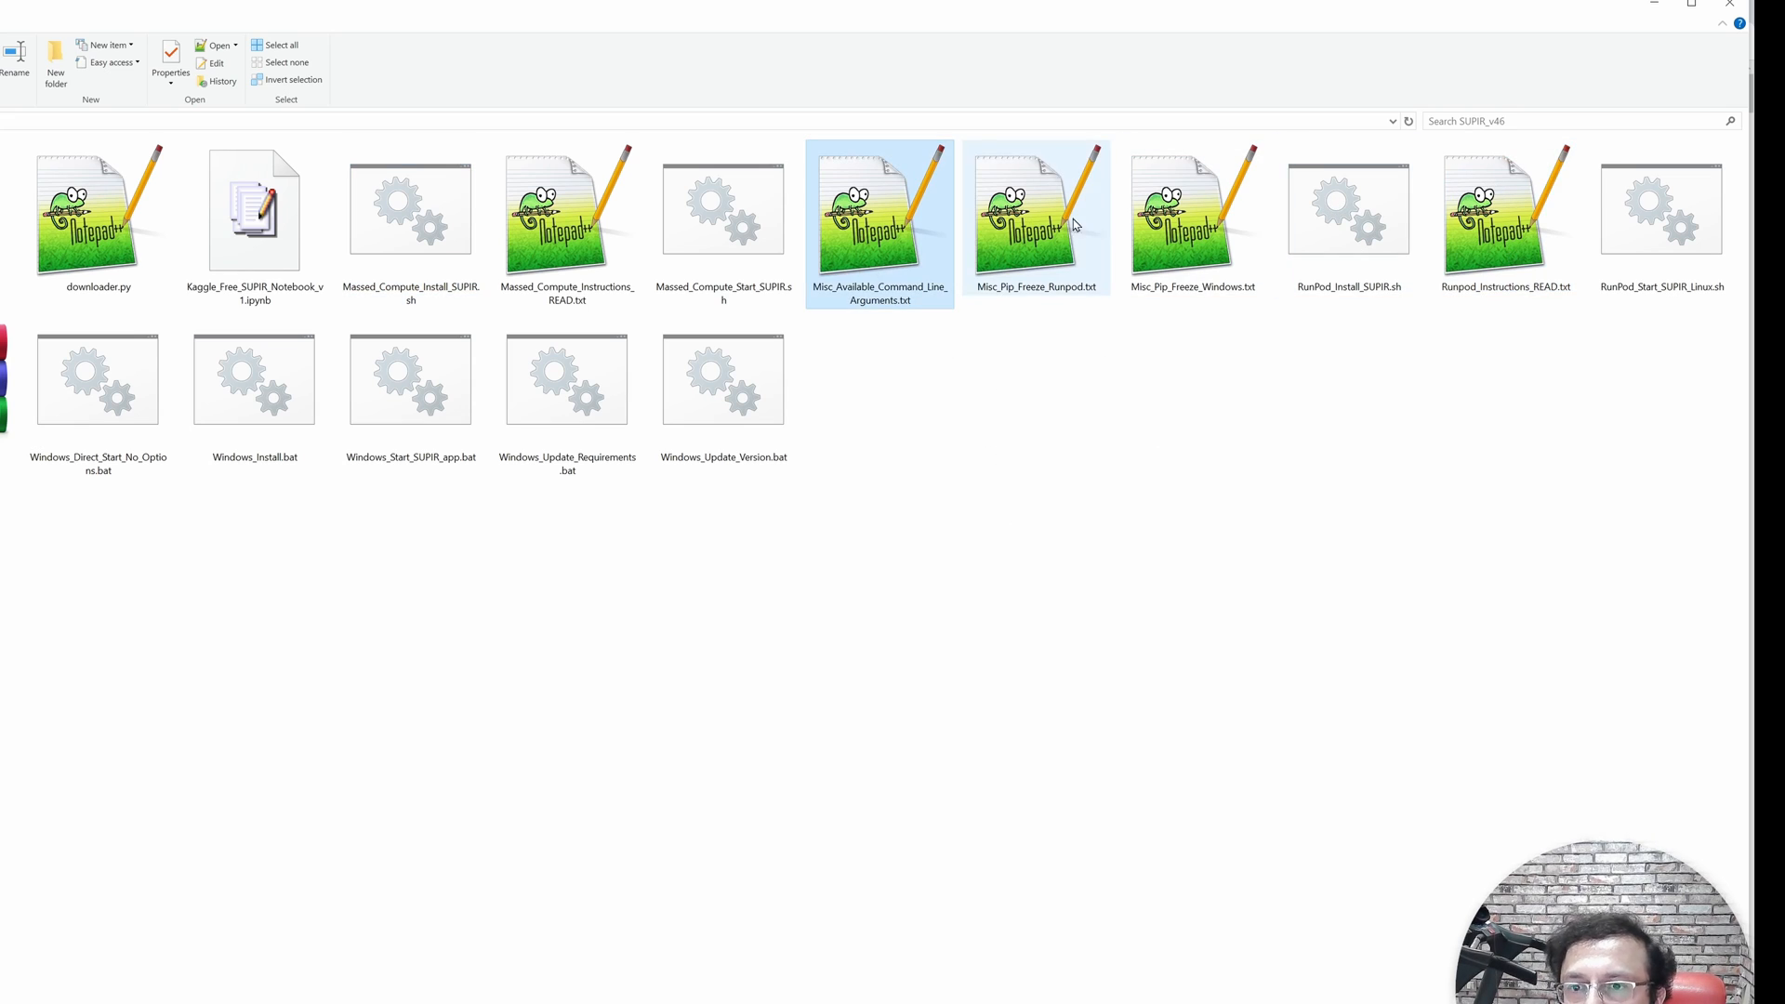
{"action": "left_click", "coordinate": [528, 226]}
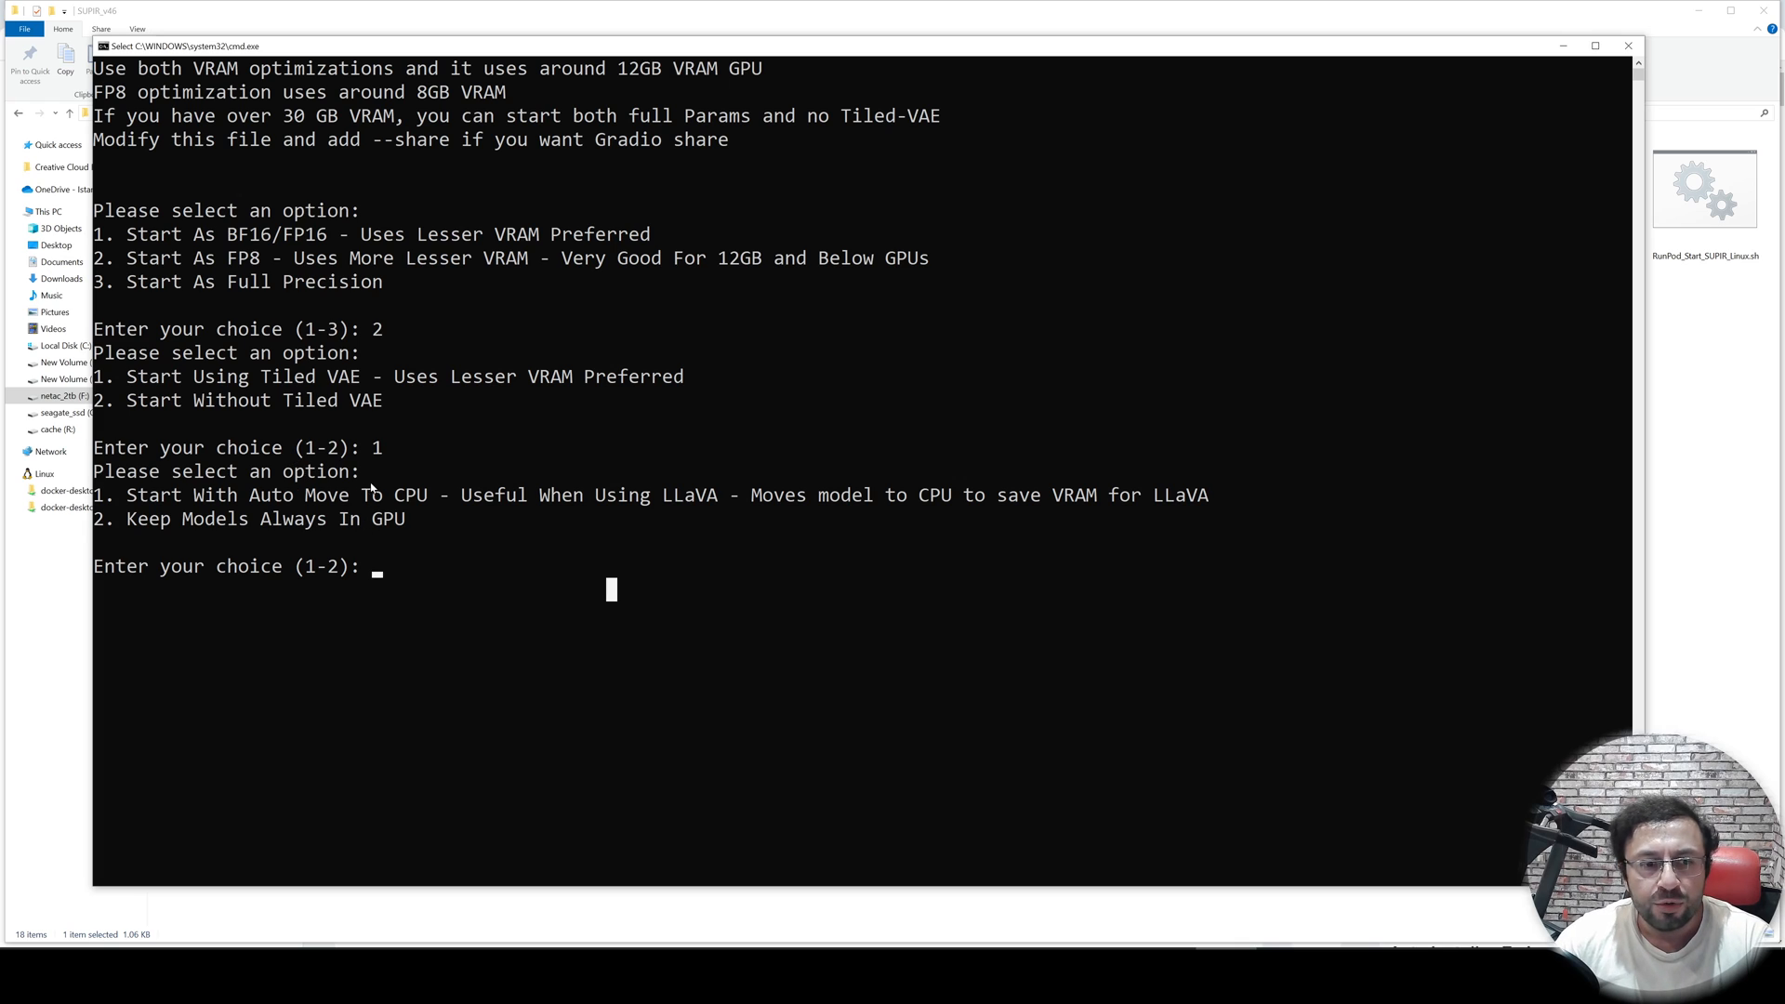
{"action": "left_click_drag", "start_coordinate": [141, 405], "coordinate": [394, 410]}
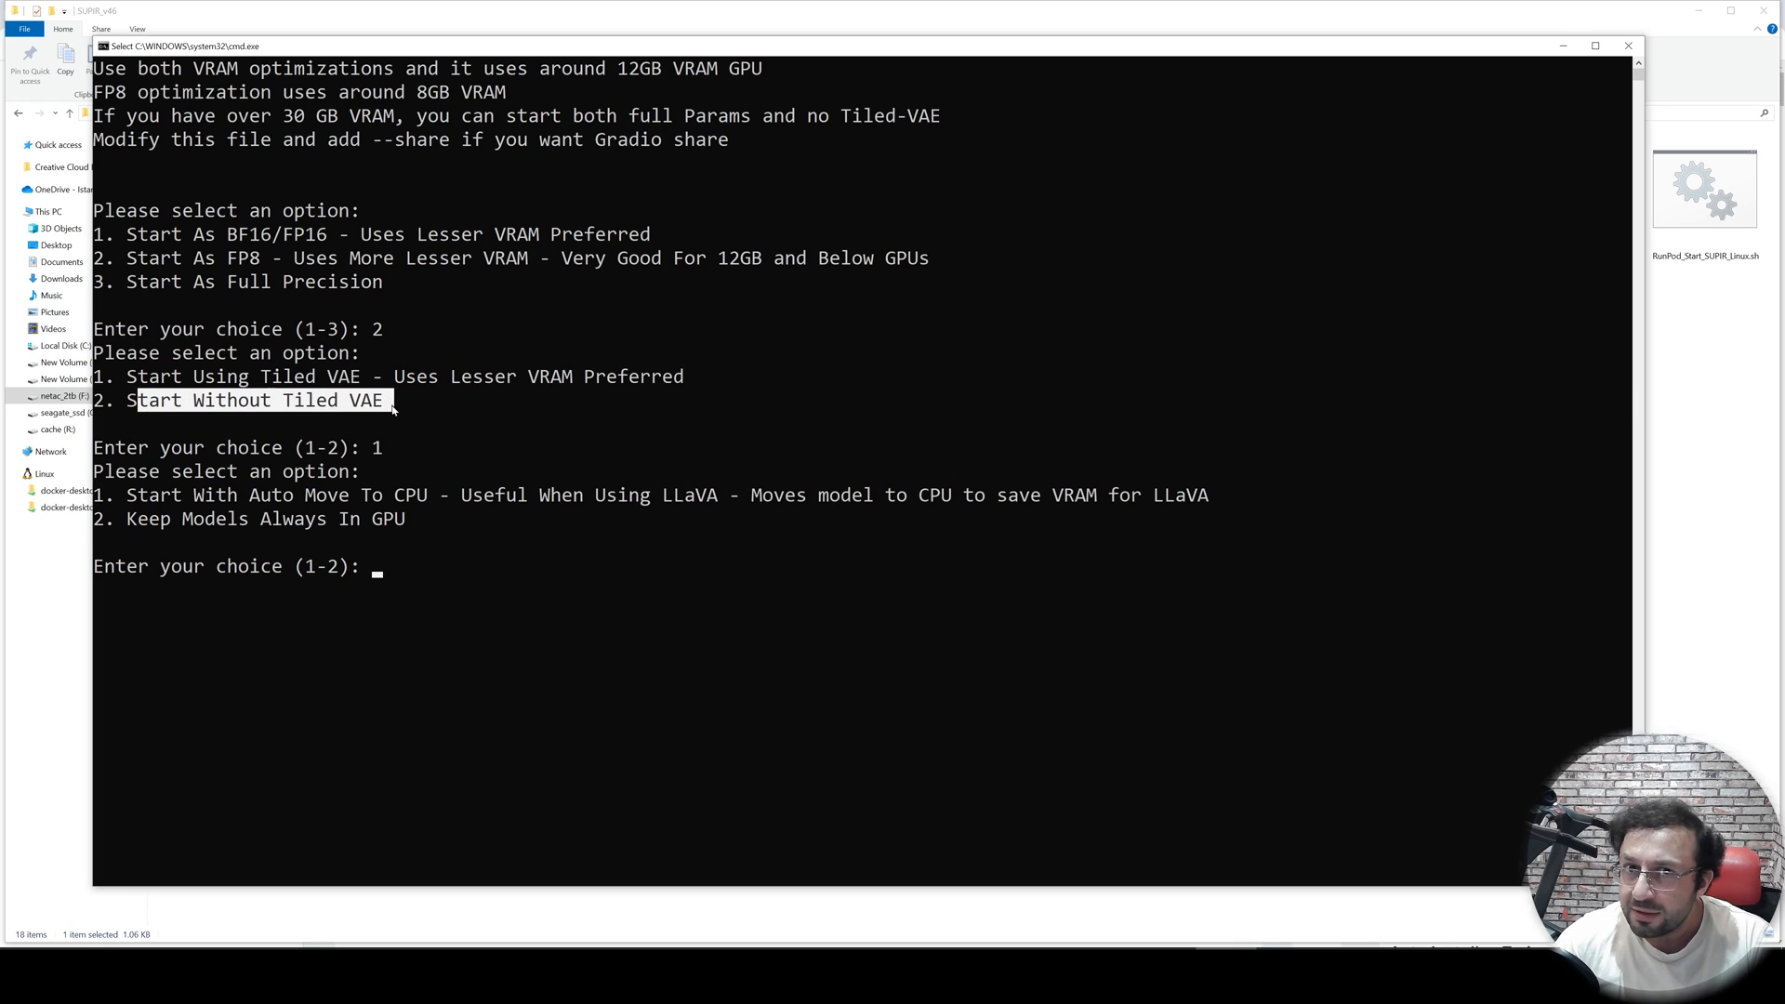
{"action": "left_click", "coordinate": [435, 578]}
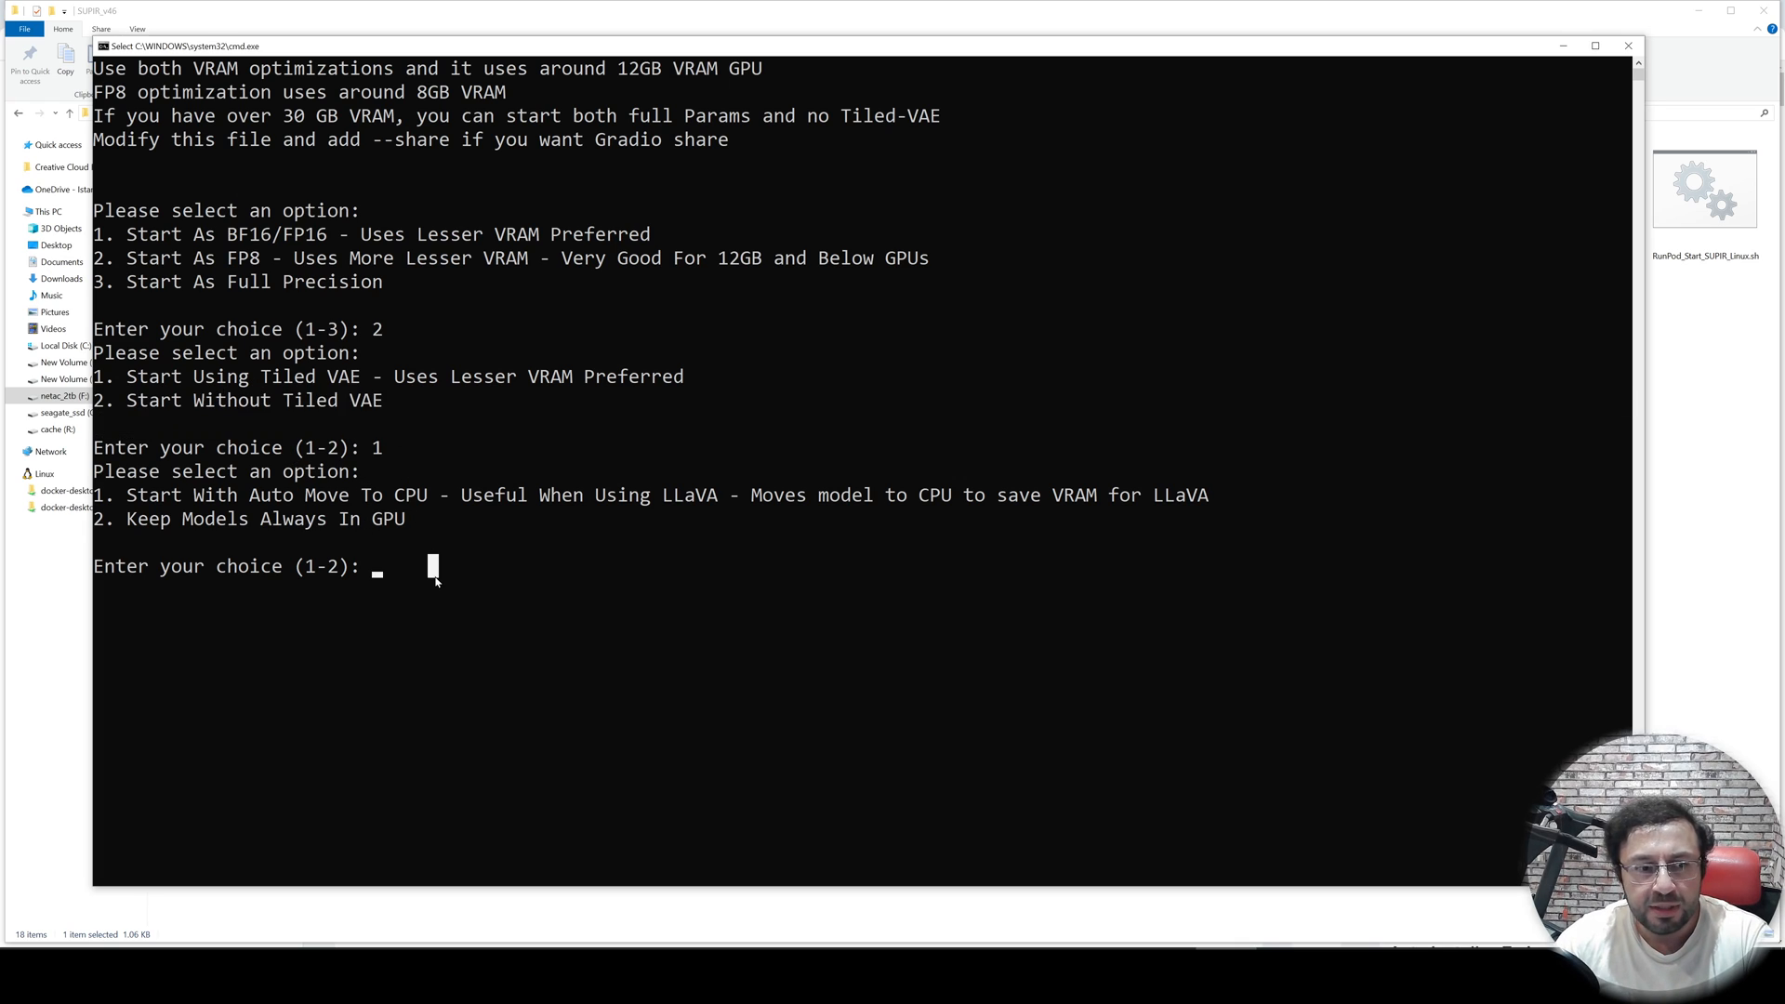
{"action": "left_click_drag", "start_coordinate": [160, 524], "coordinate": [399, 523]}
{"action": "left_click", "coordinate": [445, 519]}
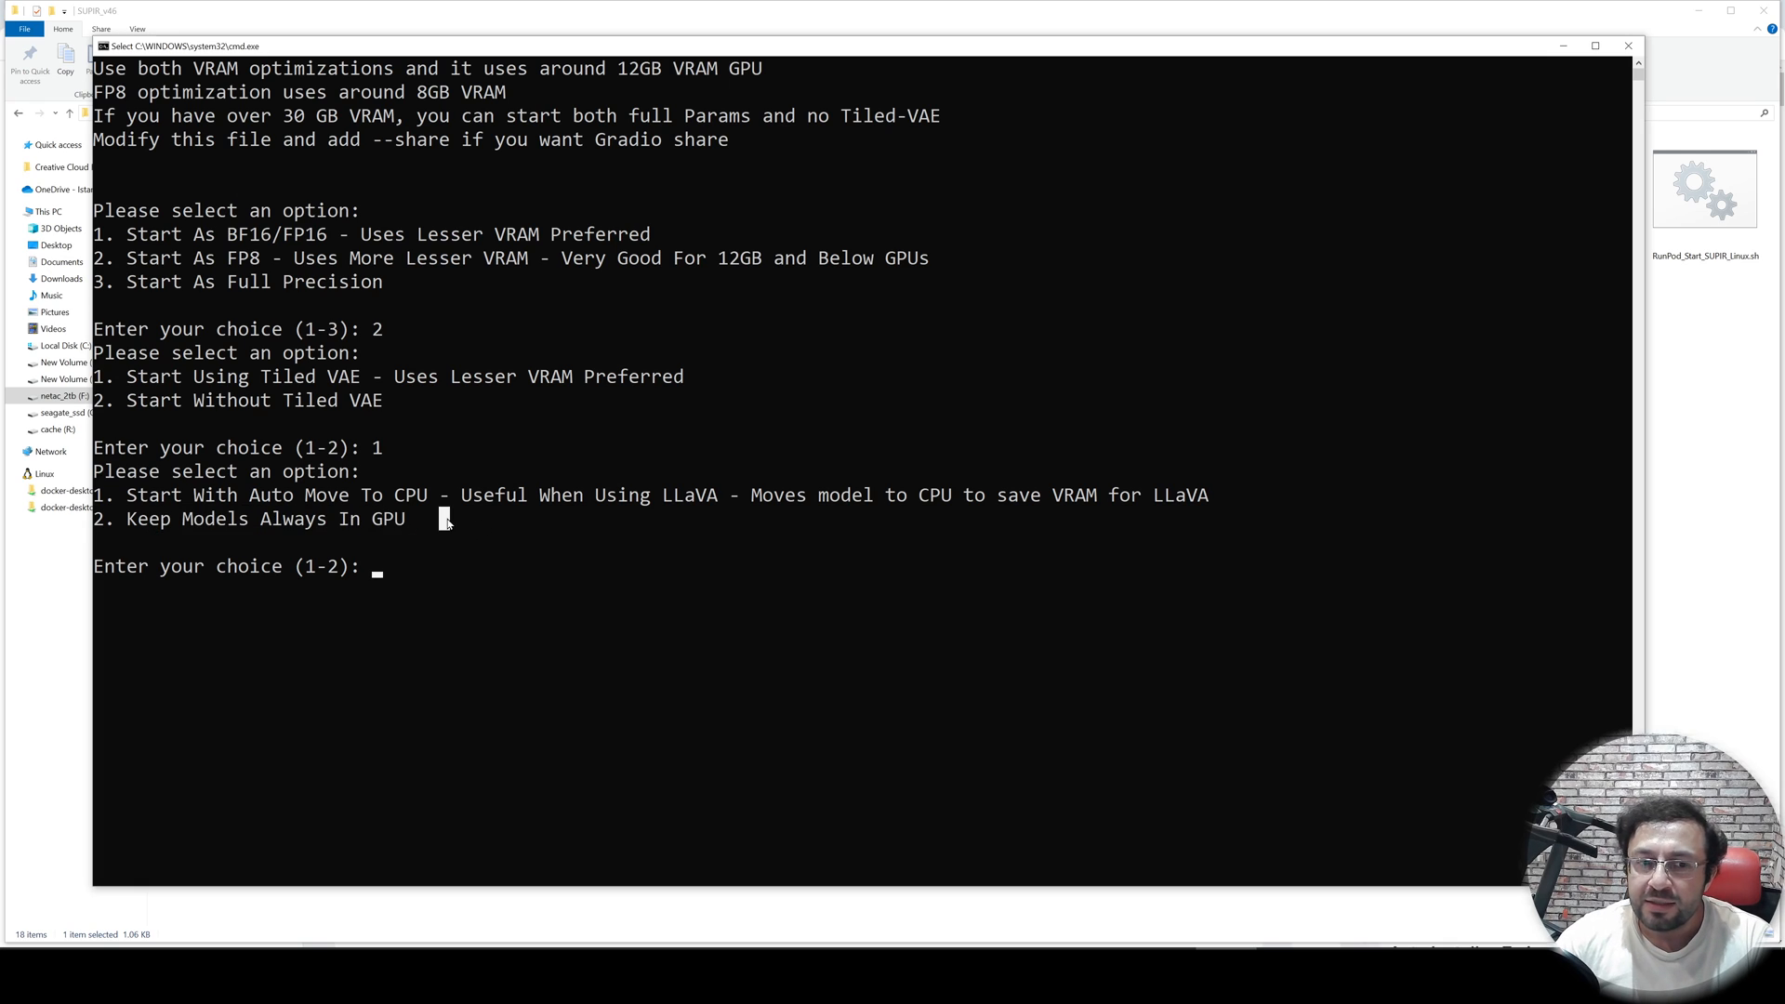
{"action": "left_click_drag", "start_coordinate": [141, 497], "coordinate": [420, 508]}
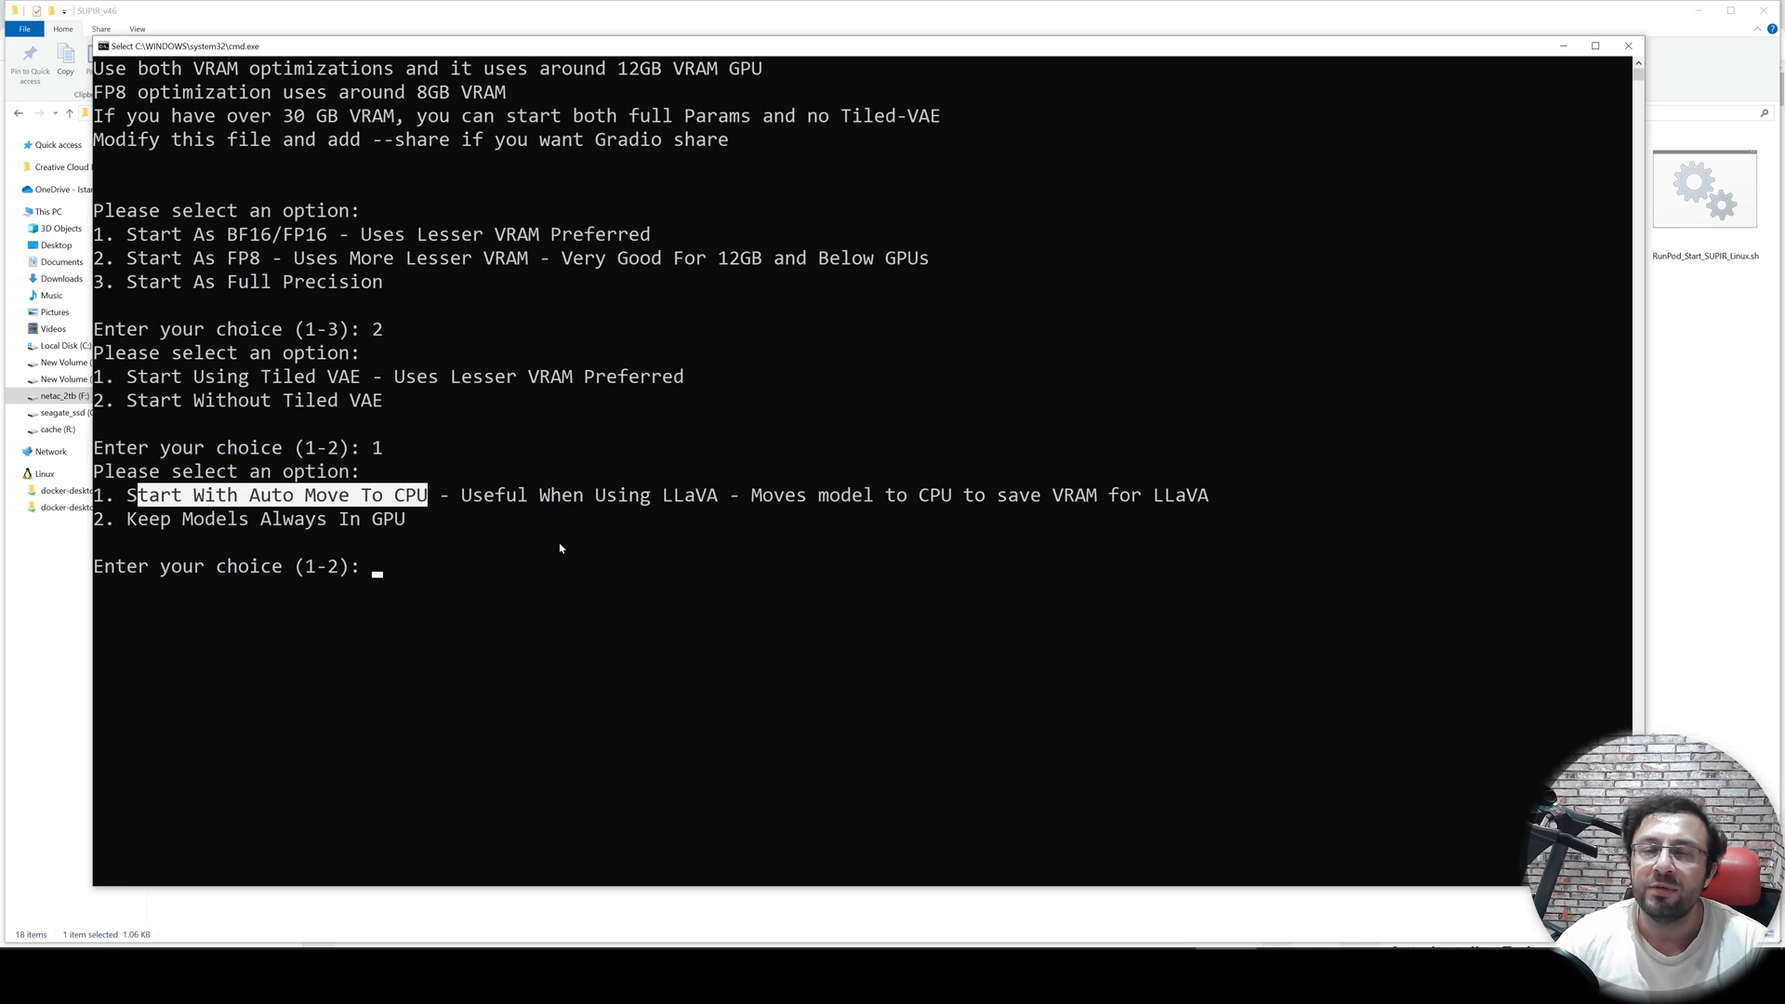
{"action": "left_click", "coordinate": [535, 567]}
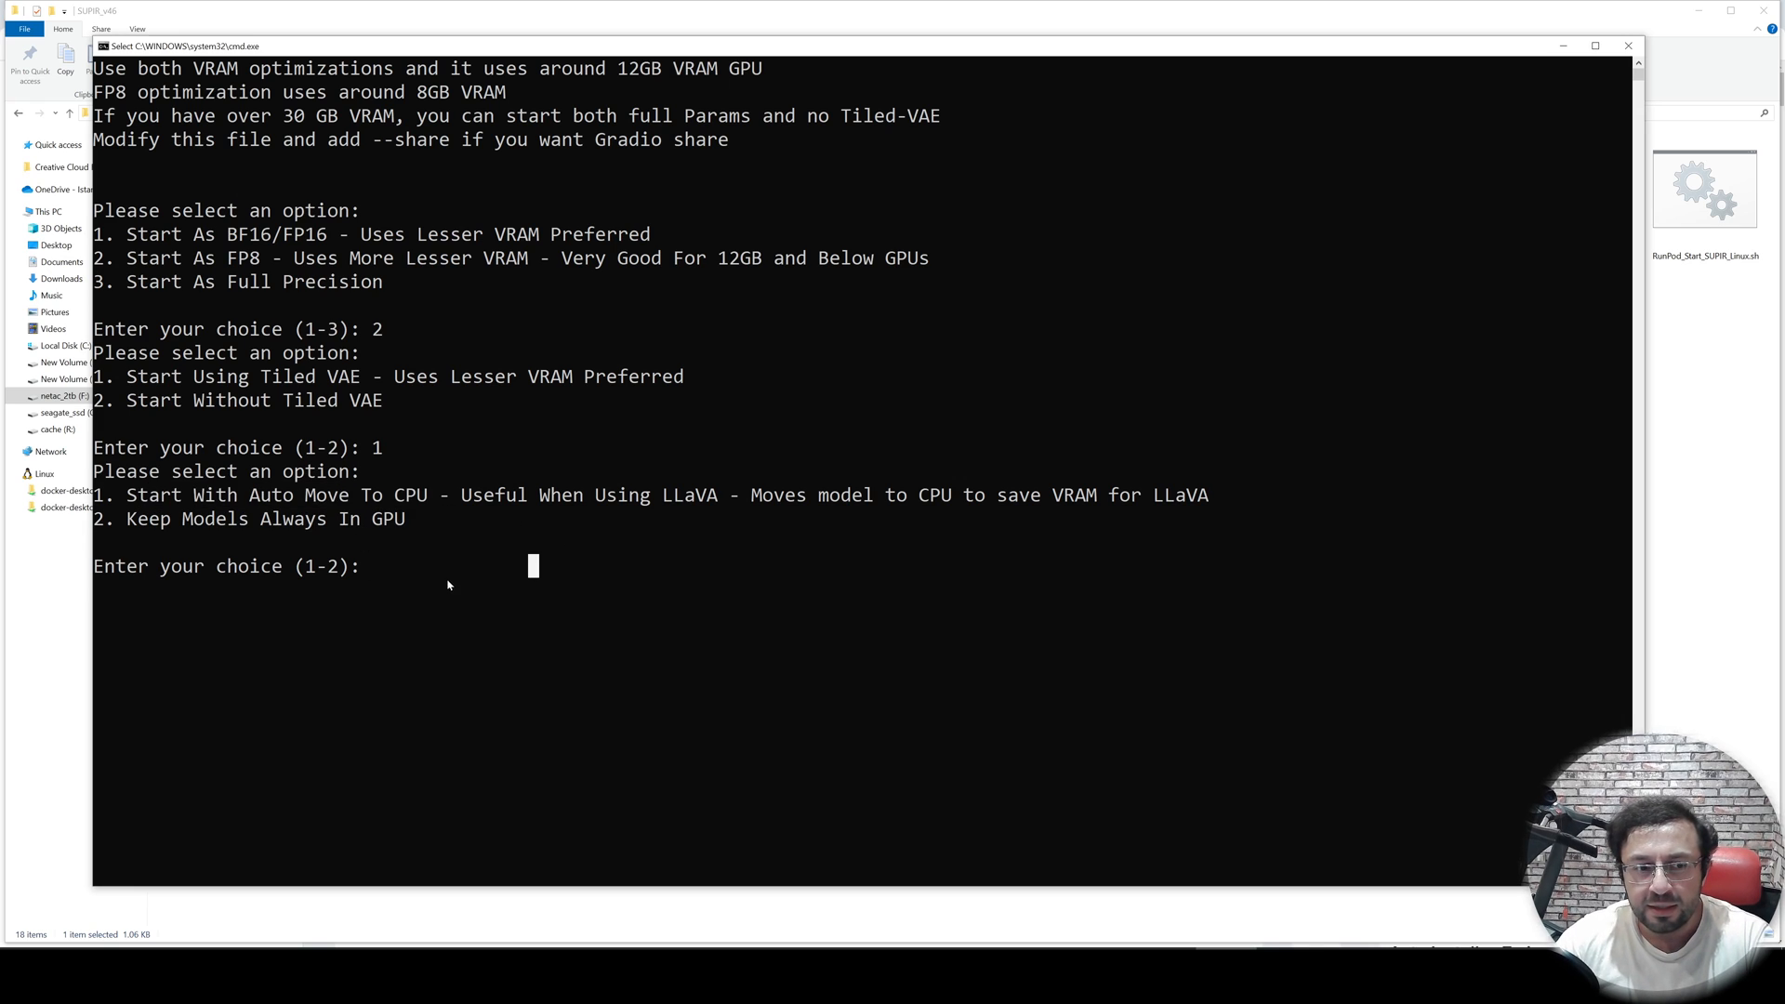
- Choose option 1, Start With Auto Move To CPU, at the launcher's third prompt
{"action": "key", "text": "Escape"}
{"action": "type", "text": "1"}
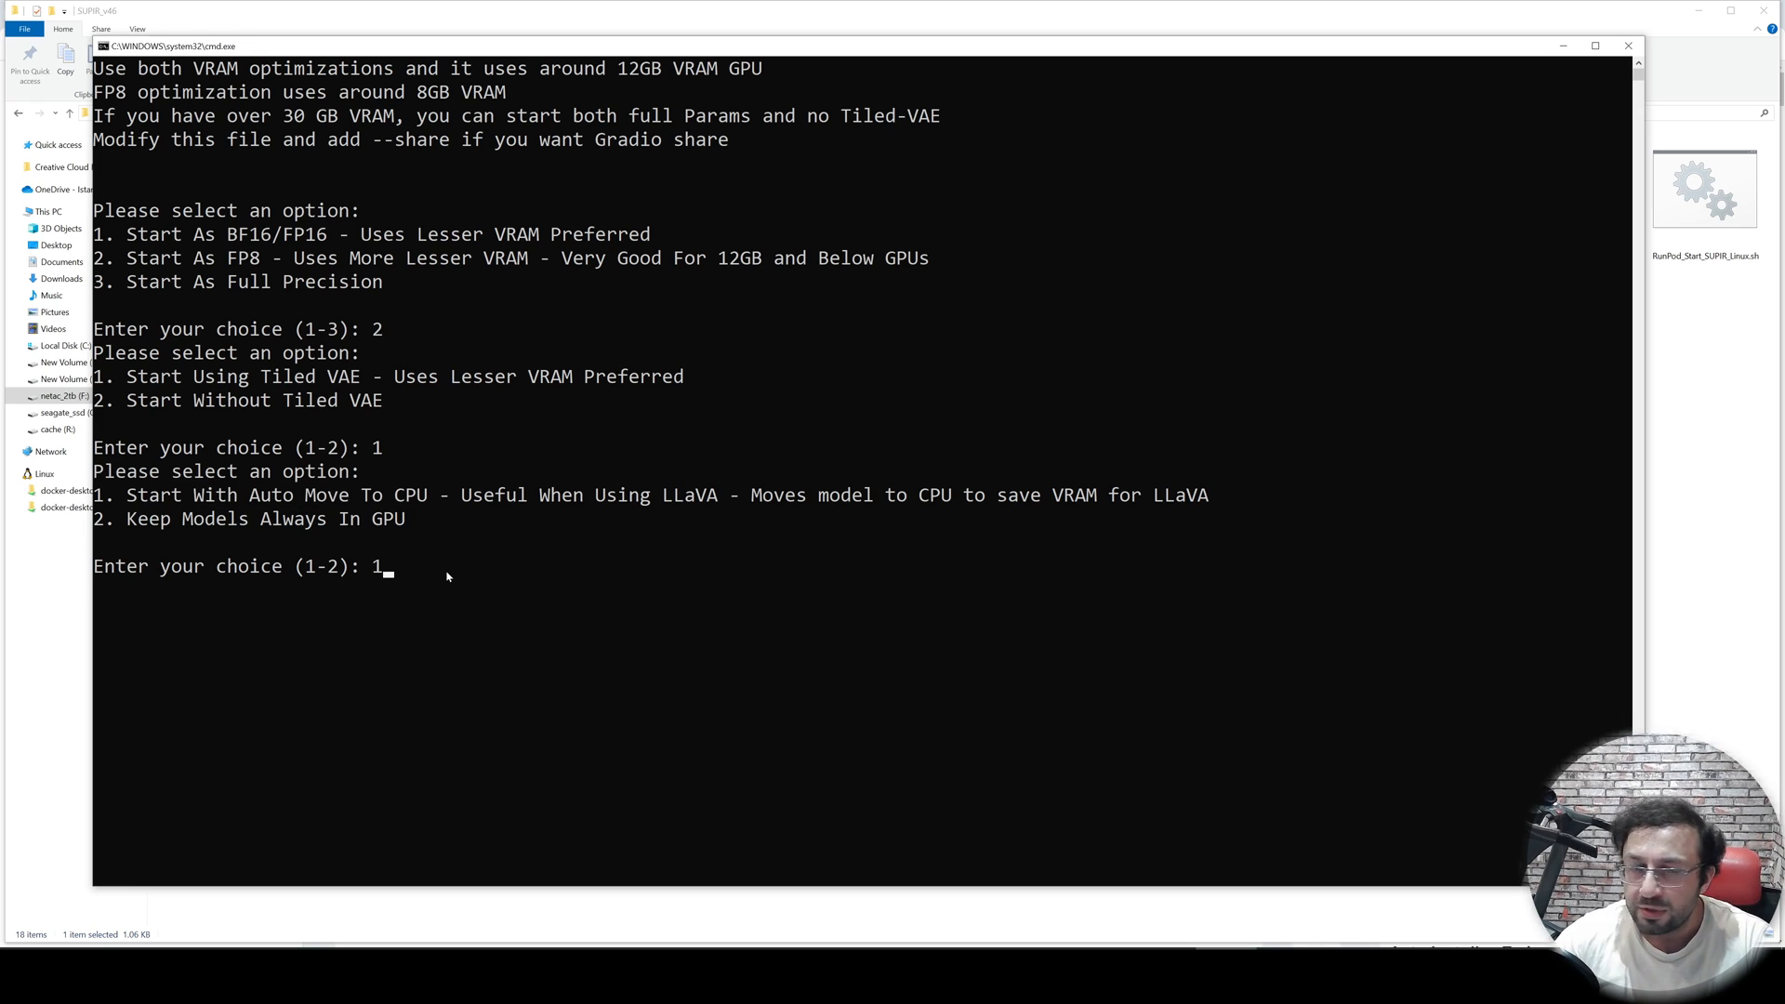
{"action": "key", "text": "Return"}
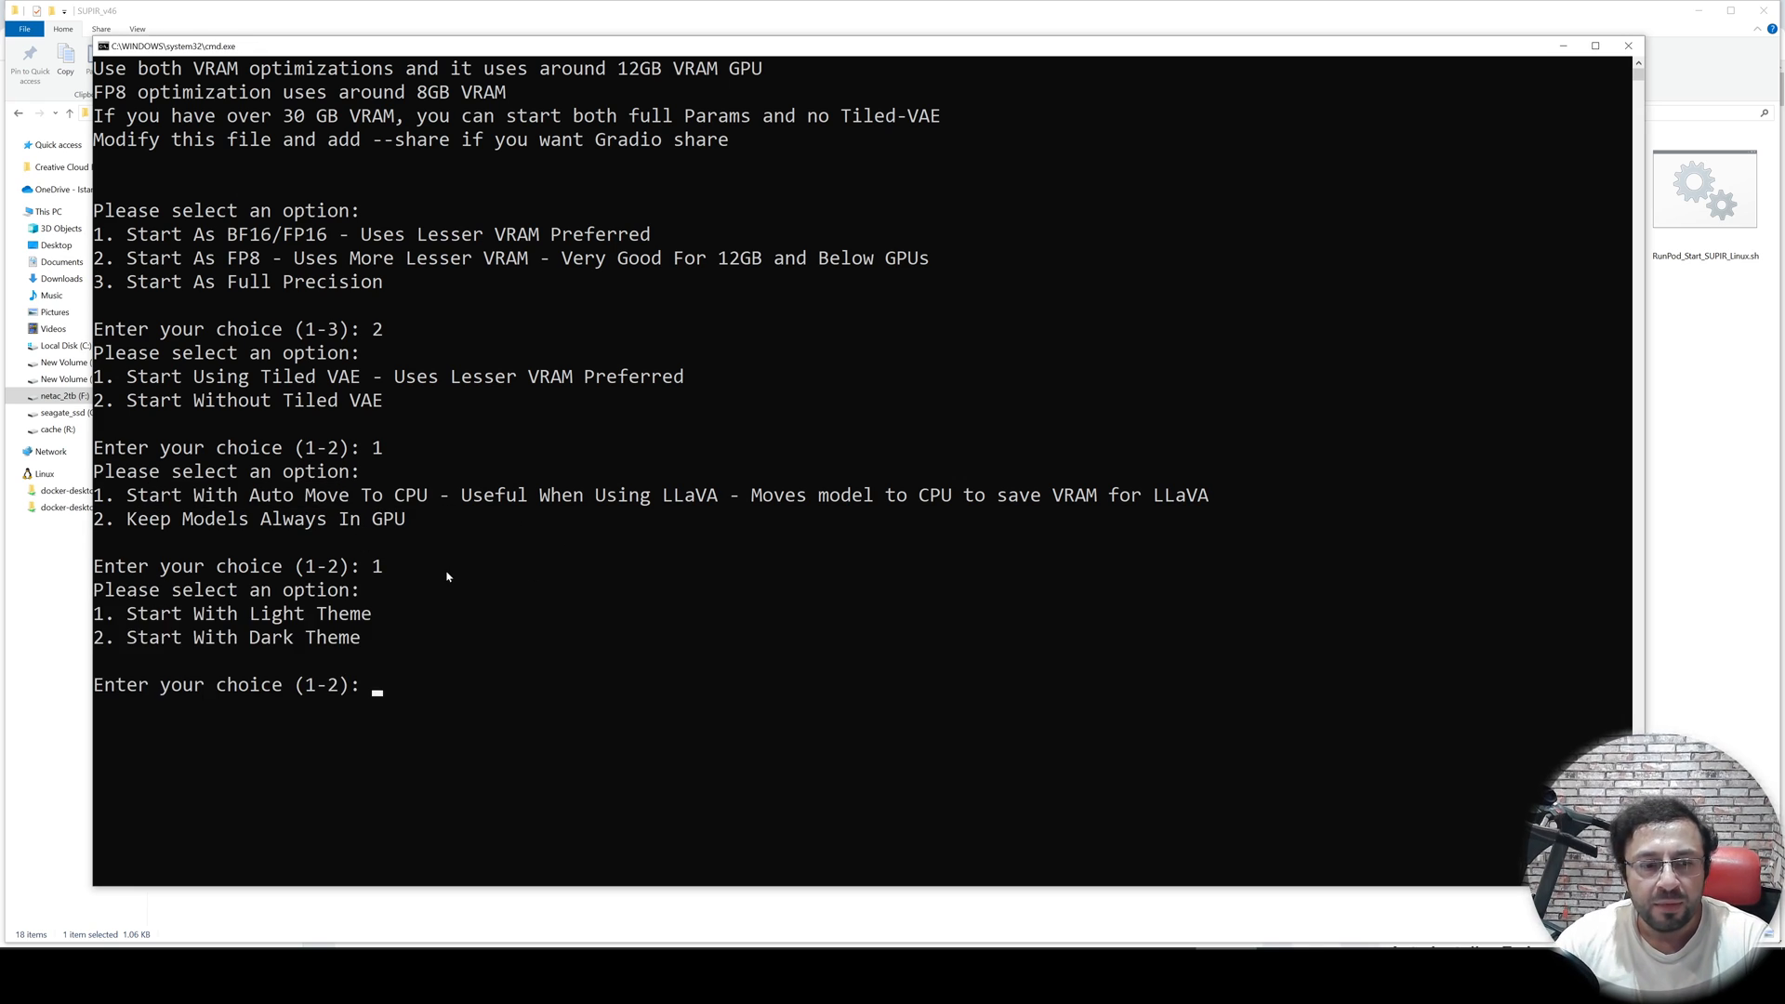
- Choose option 1, Start With Light Theme, at the launcher's theme prompt
{"action": "left_click", "coordinate": [354, 617]}
{"action": "left_click_drag", "start_coordinate": [355, 617], "coordinate": [262, 615]}
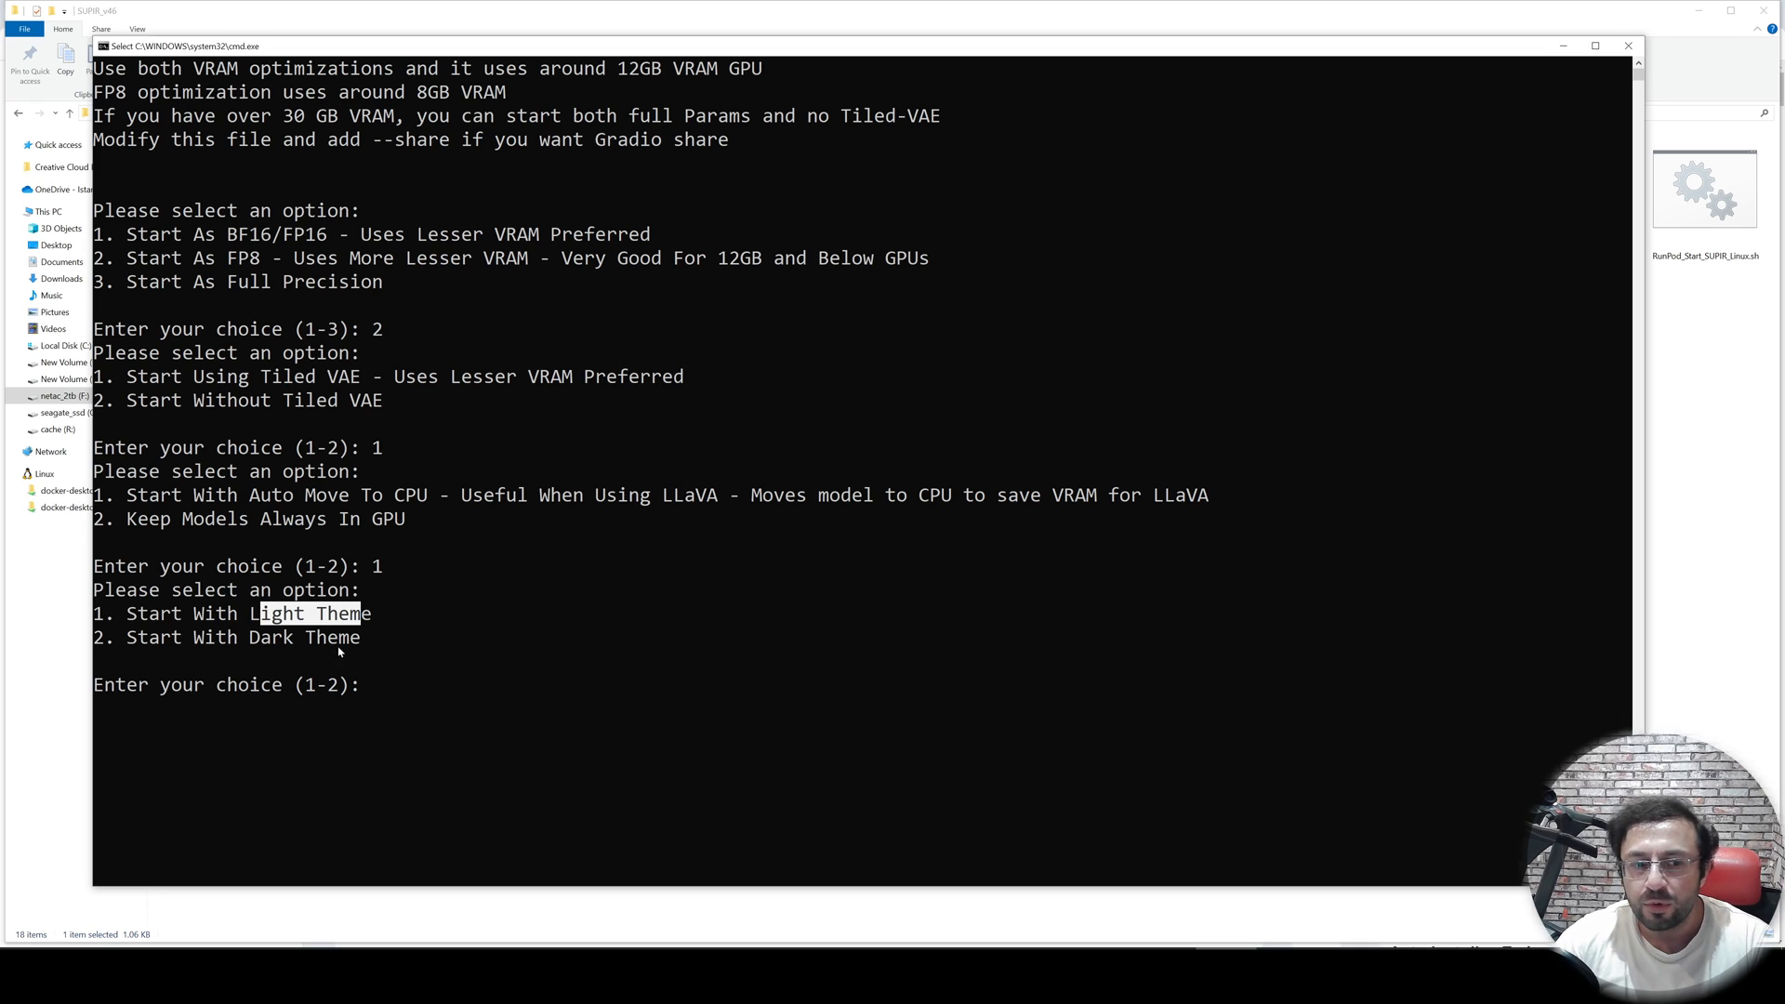
{"action": "left_click", "coordinate": [464, 685]}
{"action": "type", "text": "1"}
{"action": "key", "text": "Return"}
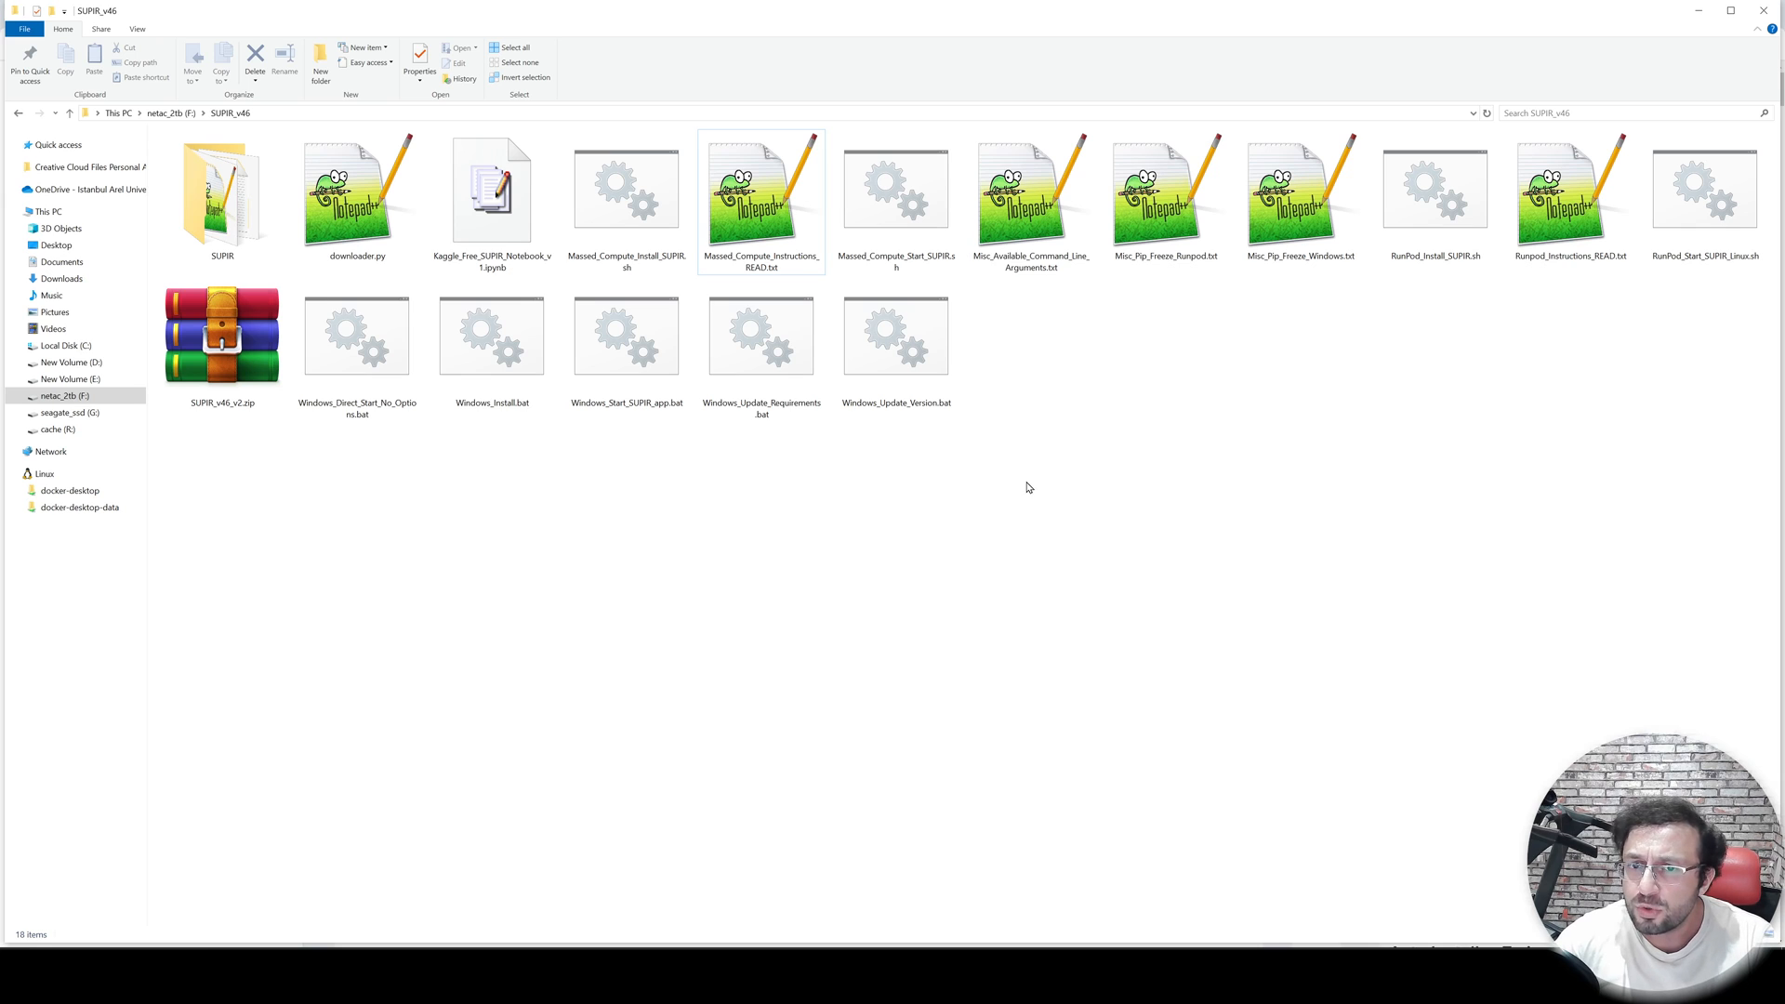
- Open Misc_Available_Command_Line_Arguments.txt and read the share and ckpt_dir arguments
{"action": "double_click", "coordinate": [1033, 234]}
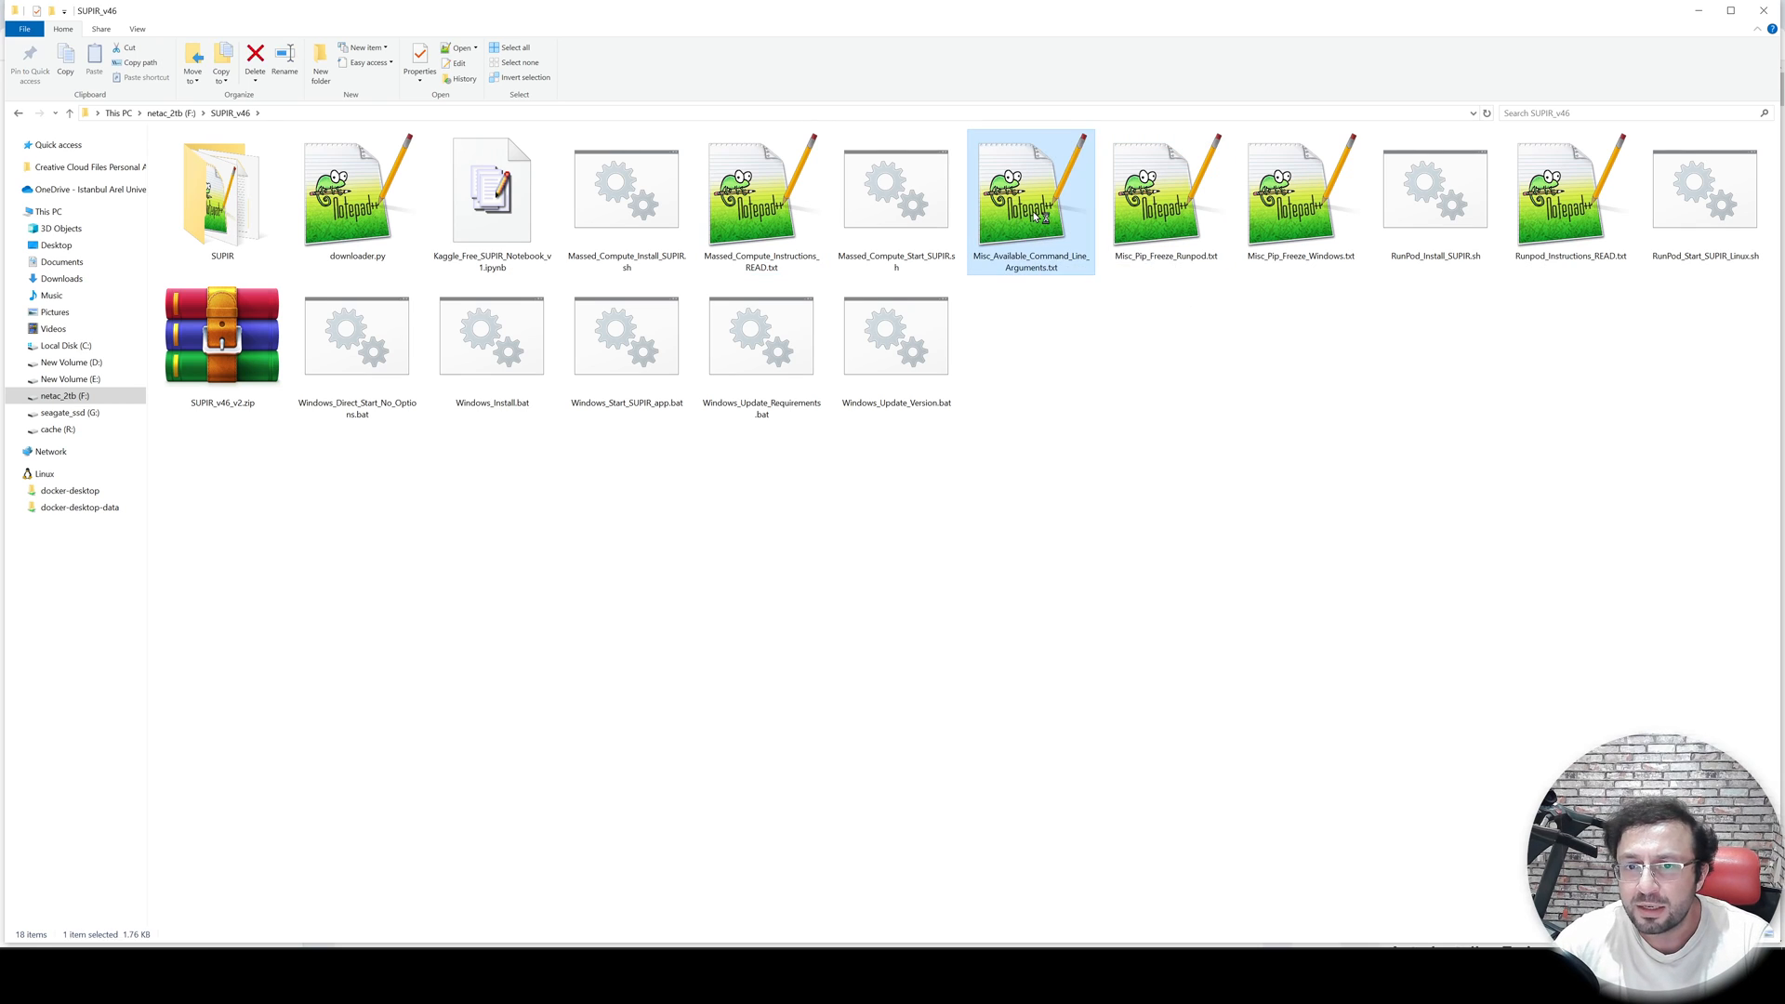
{"action": "scroll", "coordinate": [223, 293], "scroll_direction": "up", "scroll_amount": 3}
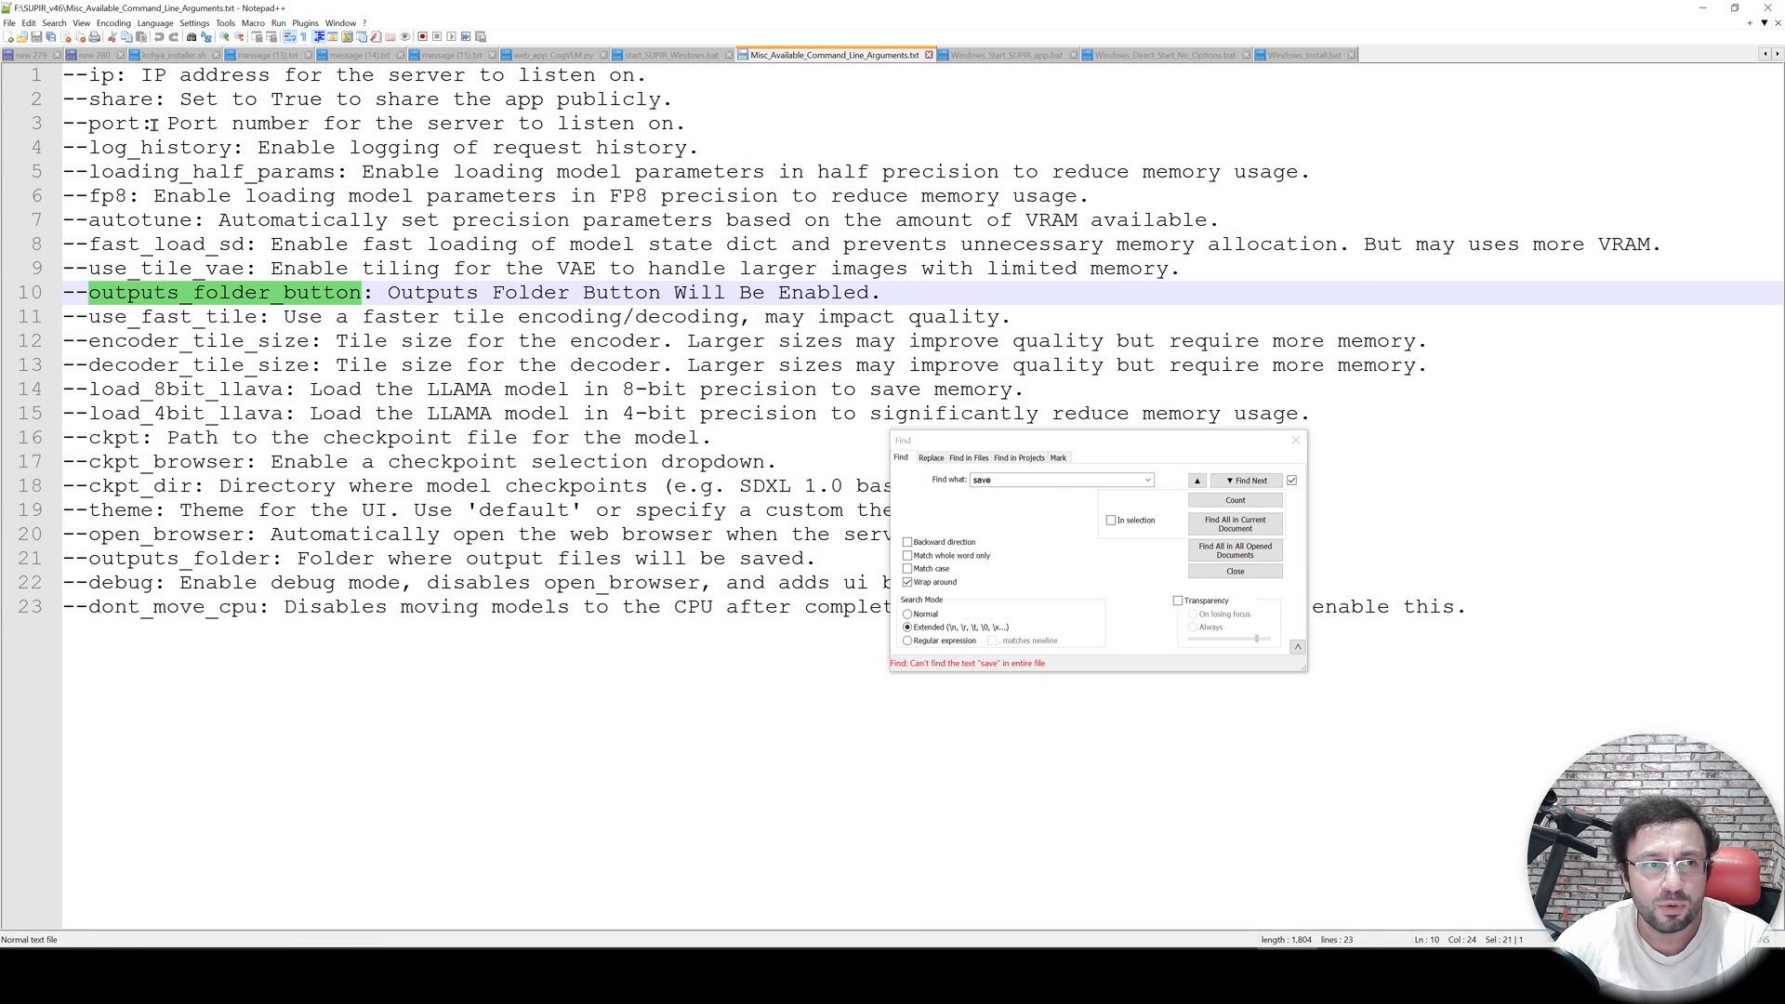
{"action": "left_click_drag", "start_coordinate": [1049, 445], "coordinate": [1278, 697]}
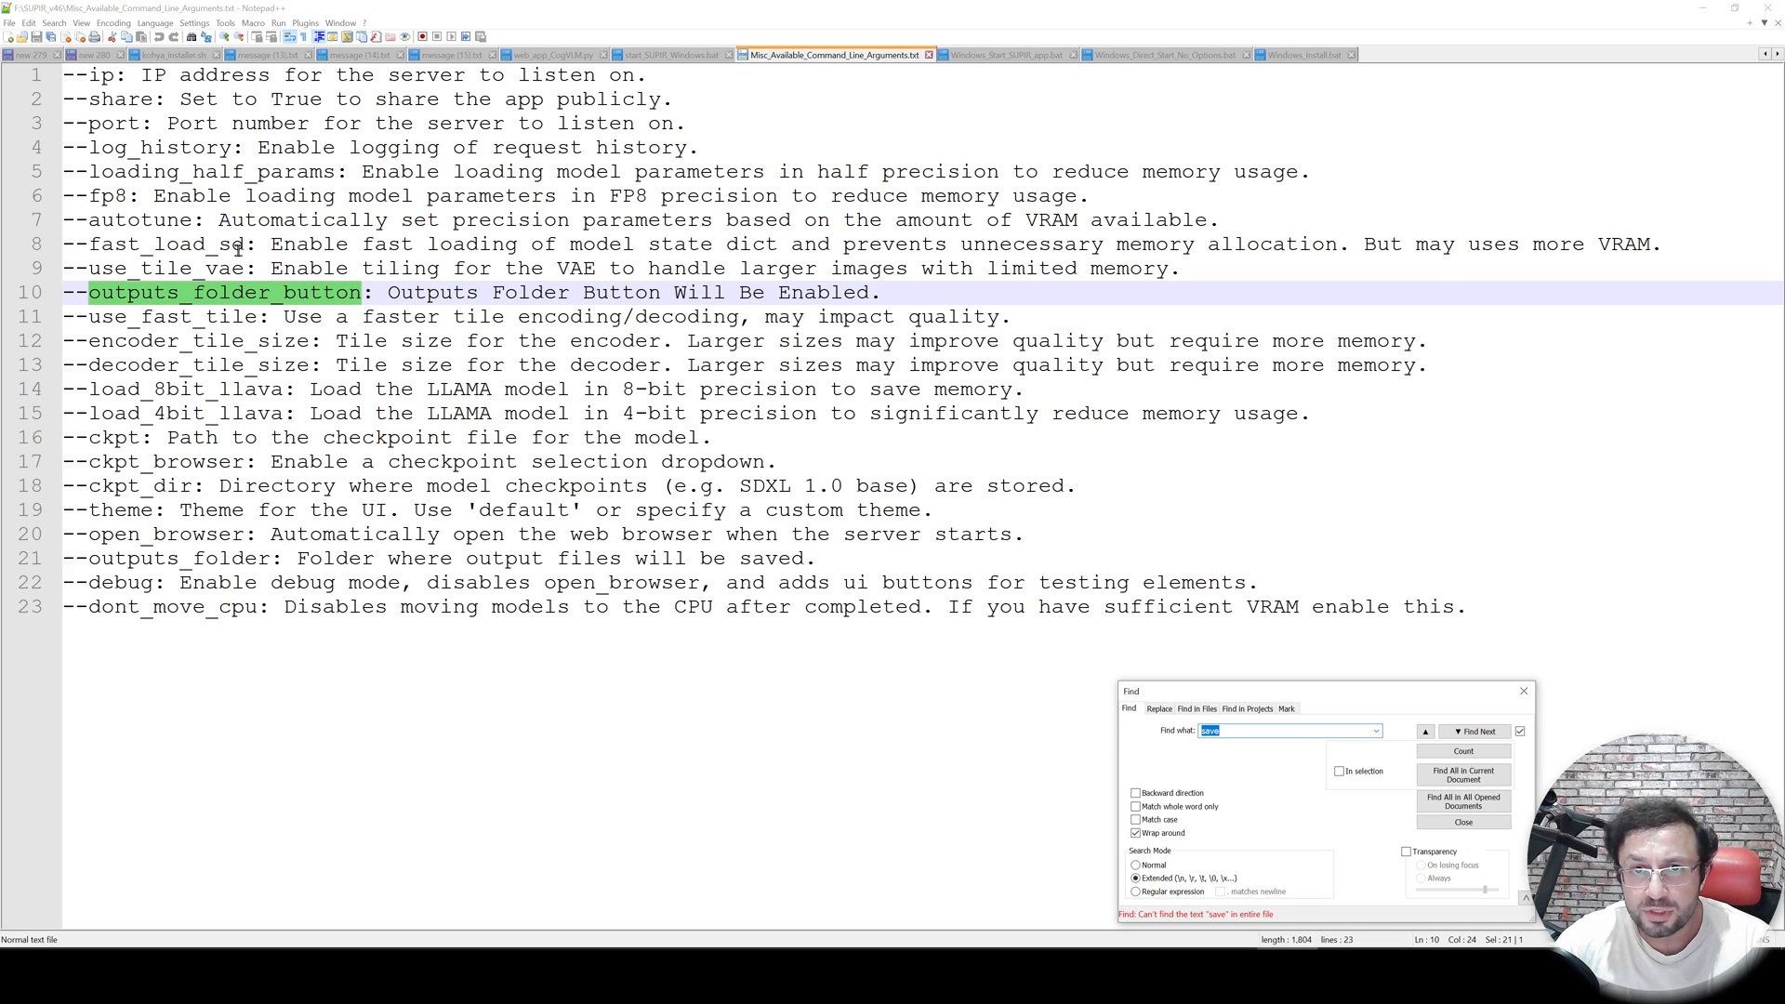
{"action": "double_click", "coordinate": [108, 104]}
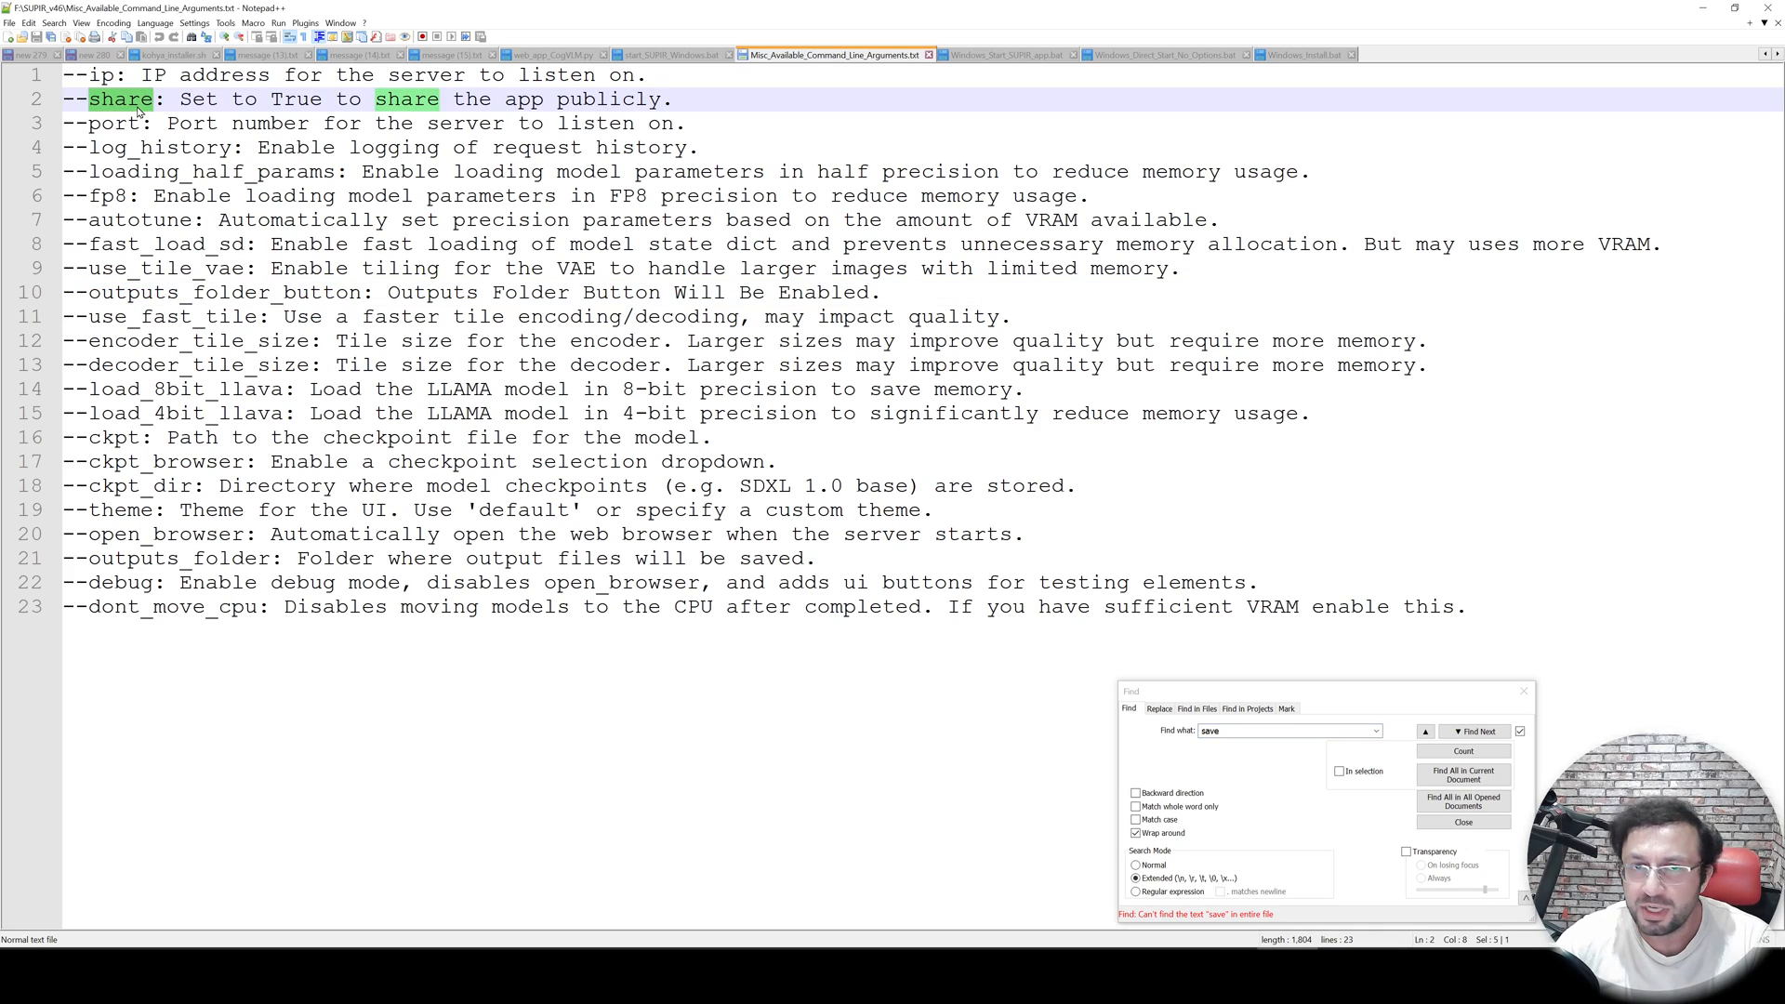
{"action": "left_click_drag", "start_coordinate": [152, 108], "coordinate": [59, 103]}
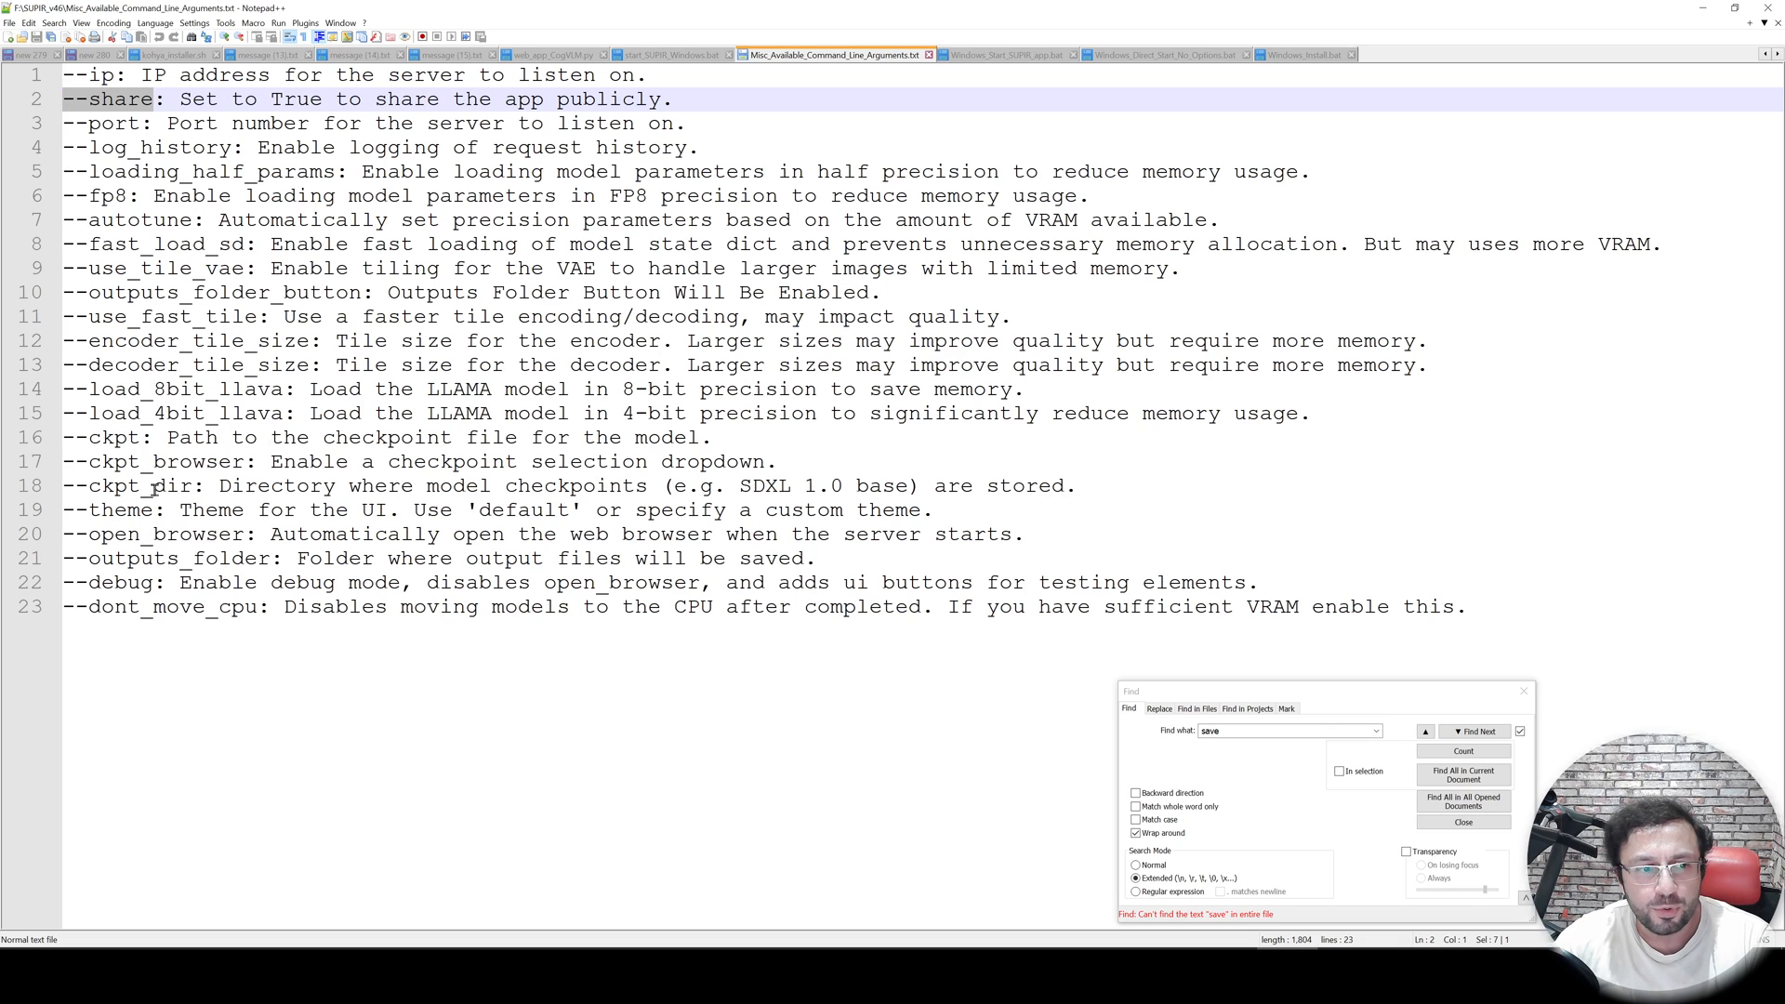
{"action": "double_click", "coordinate": [154, 489]}
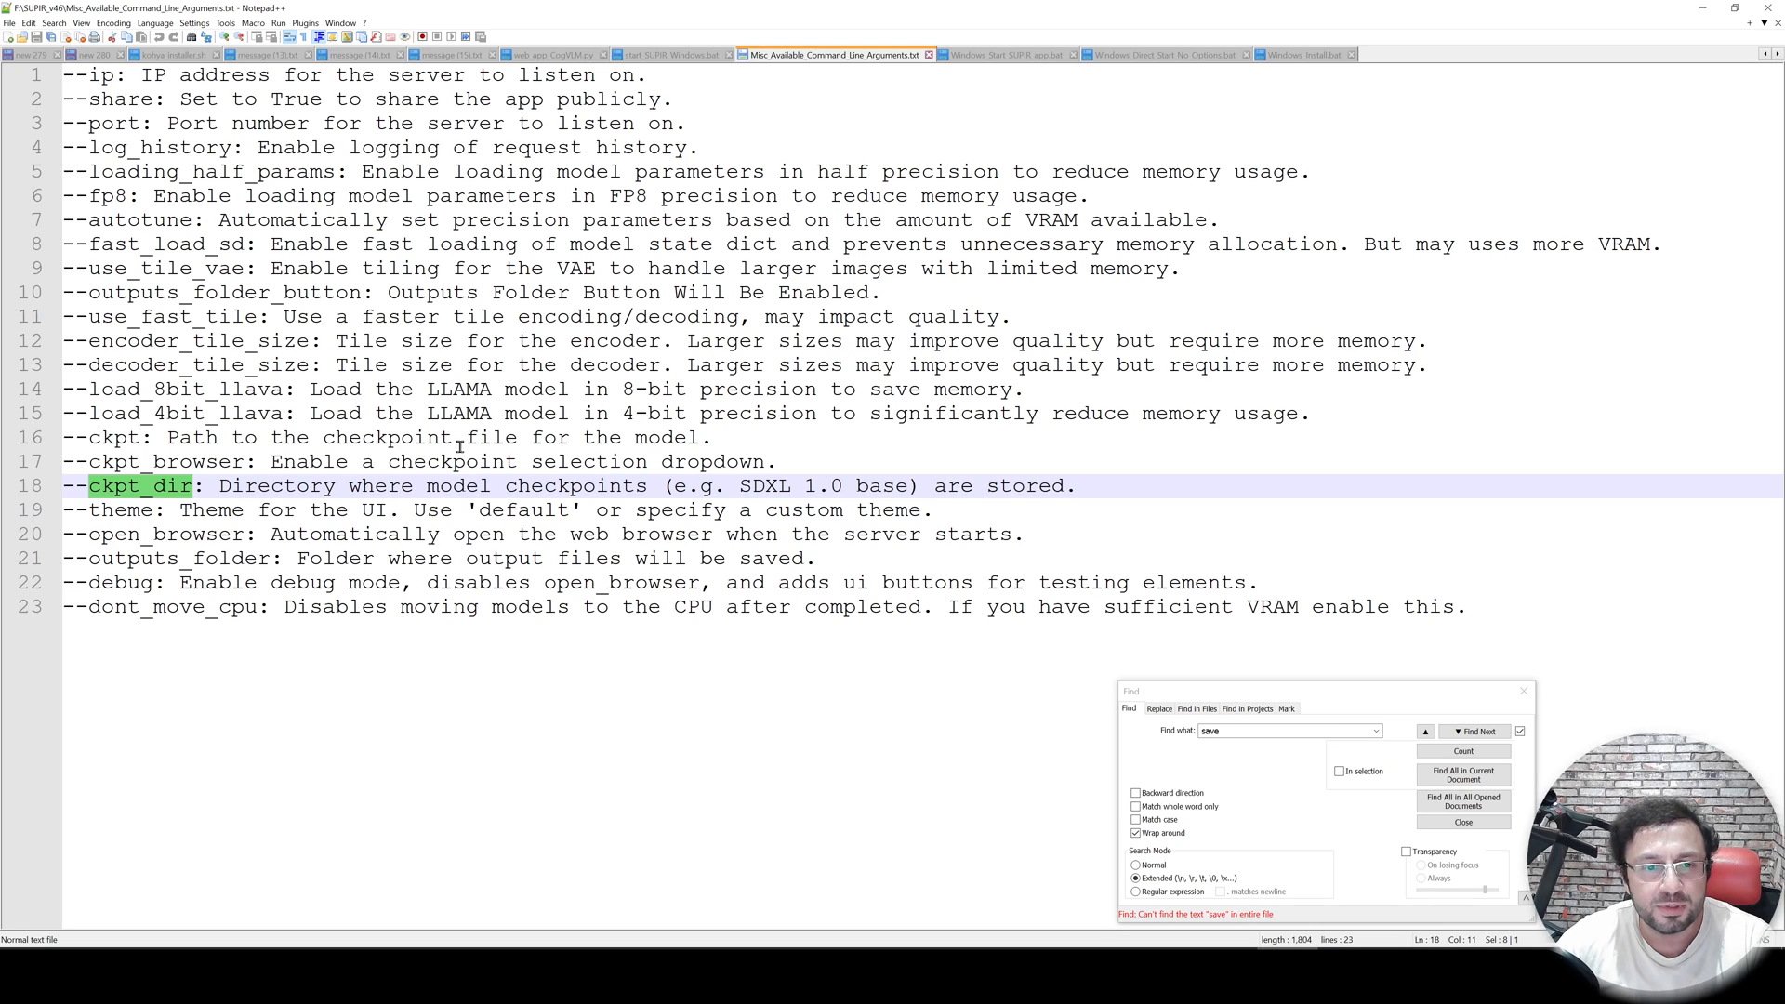
{"action": "left_click", "coordinate": [1702, 8]}
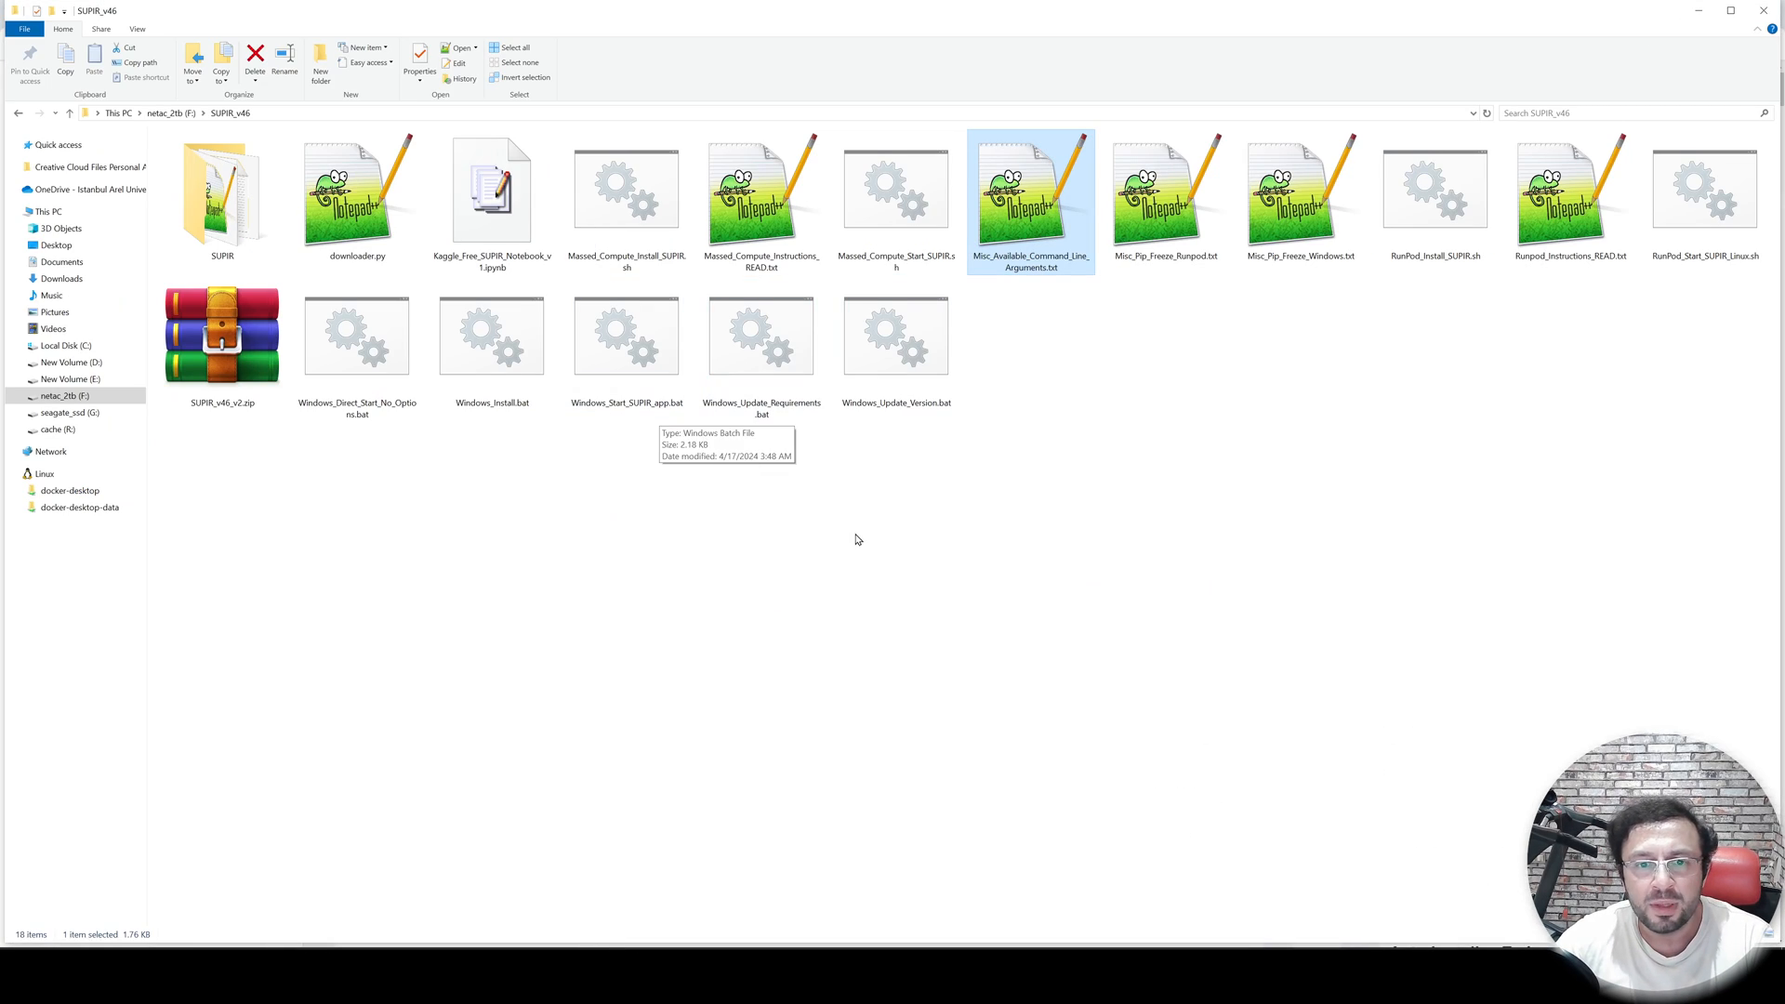
- Open Windows_Start_SUPIR_app.bat for editing and examine its python launch lines and checkpoint examples
{"action": "left_click", "coordinate": [650, 343]}
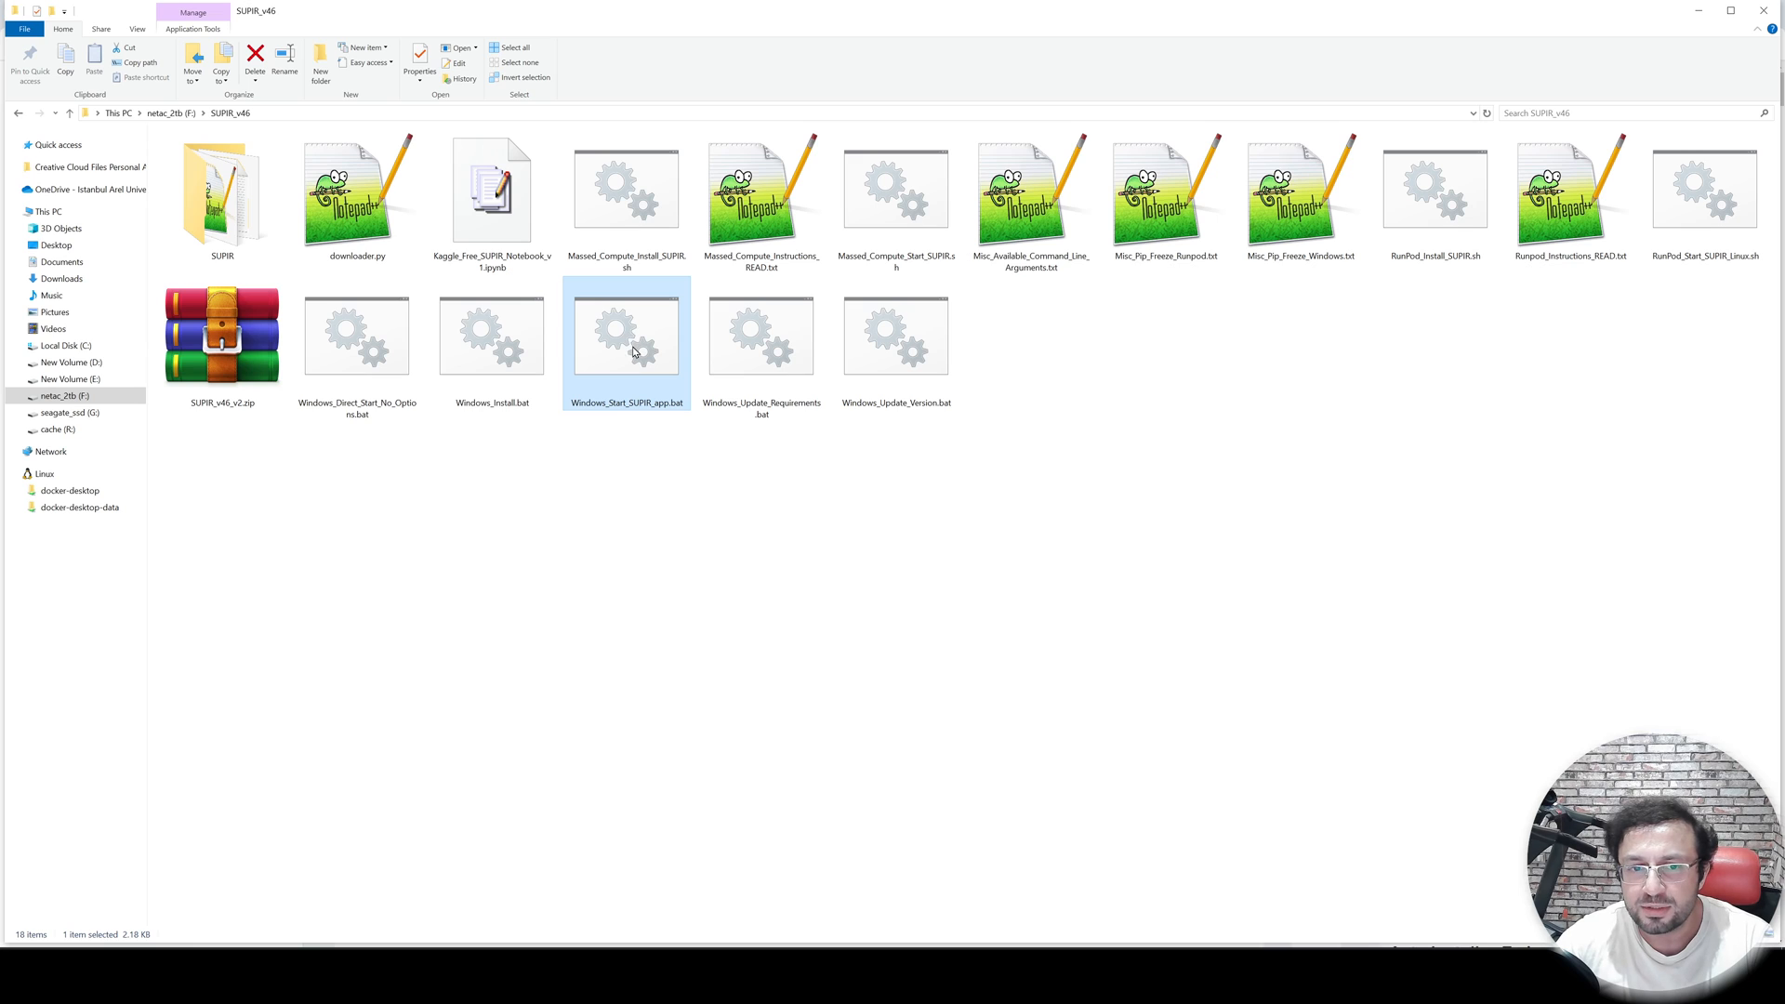
{"action": "right_click", "coordinate": [630, 340]}
{"action": "left_click", "coordinate": [671, 429]}
{"action": "scroll", "coordinate": [609, 447], "scroll_direction": "down", "scroll_amount": 5}
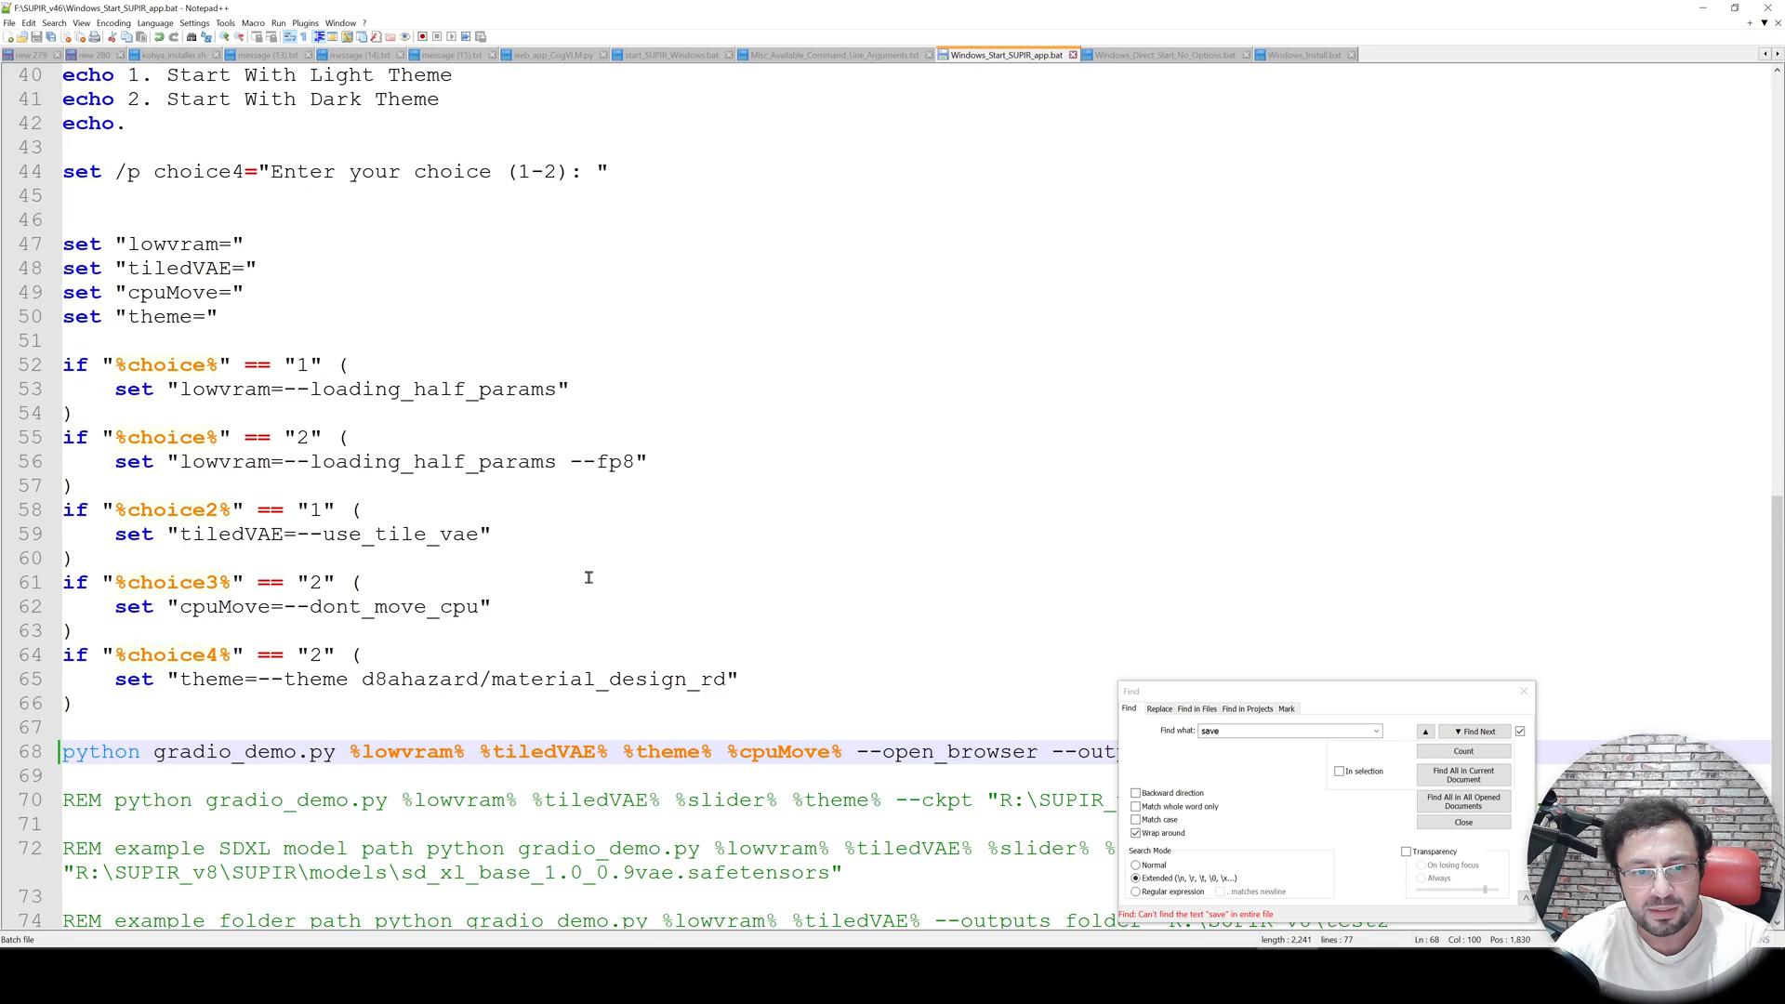
{"action": "left_click_drag", "start_coordinate": [1225, 700], "coordinate": [1102, 207]}
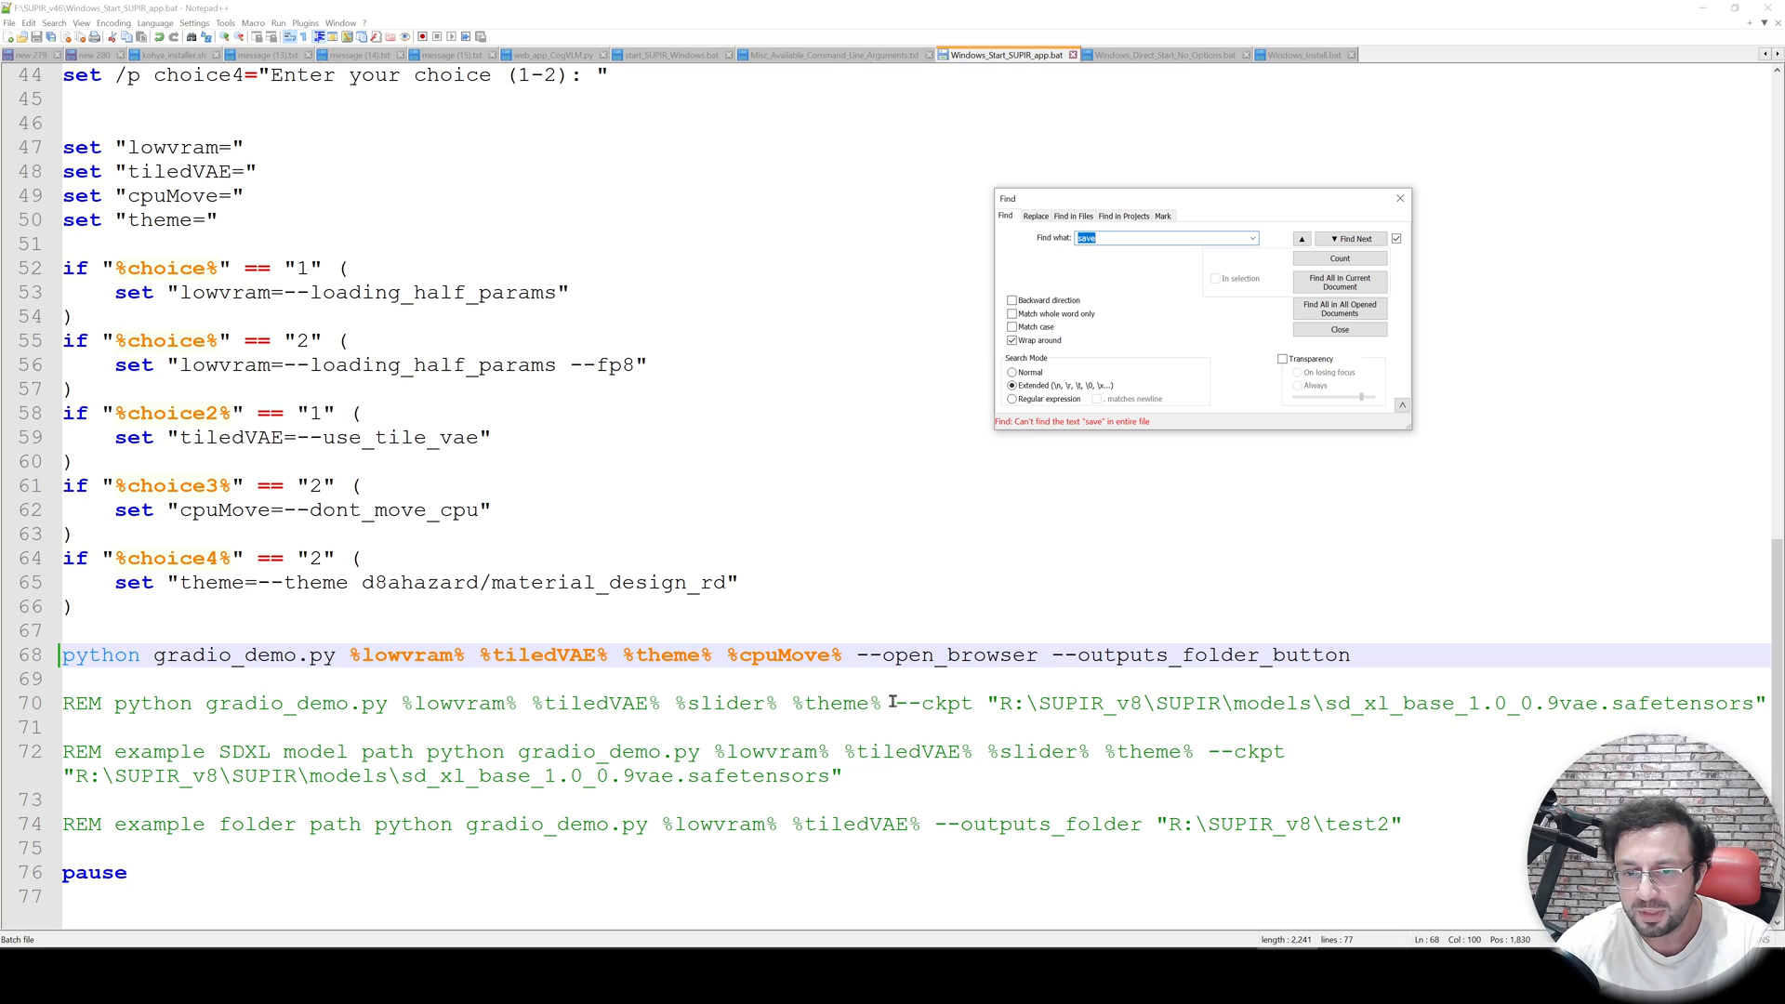
{"action": "left_click_drag", "start_coordinate": [895, 702], "coordinate": [973, 704]}
{"action": "left_click_drag", "start_coordinate": [998, 703], "coordinate": [1747, 707]}
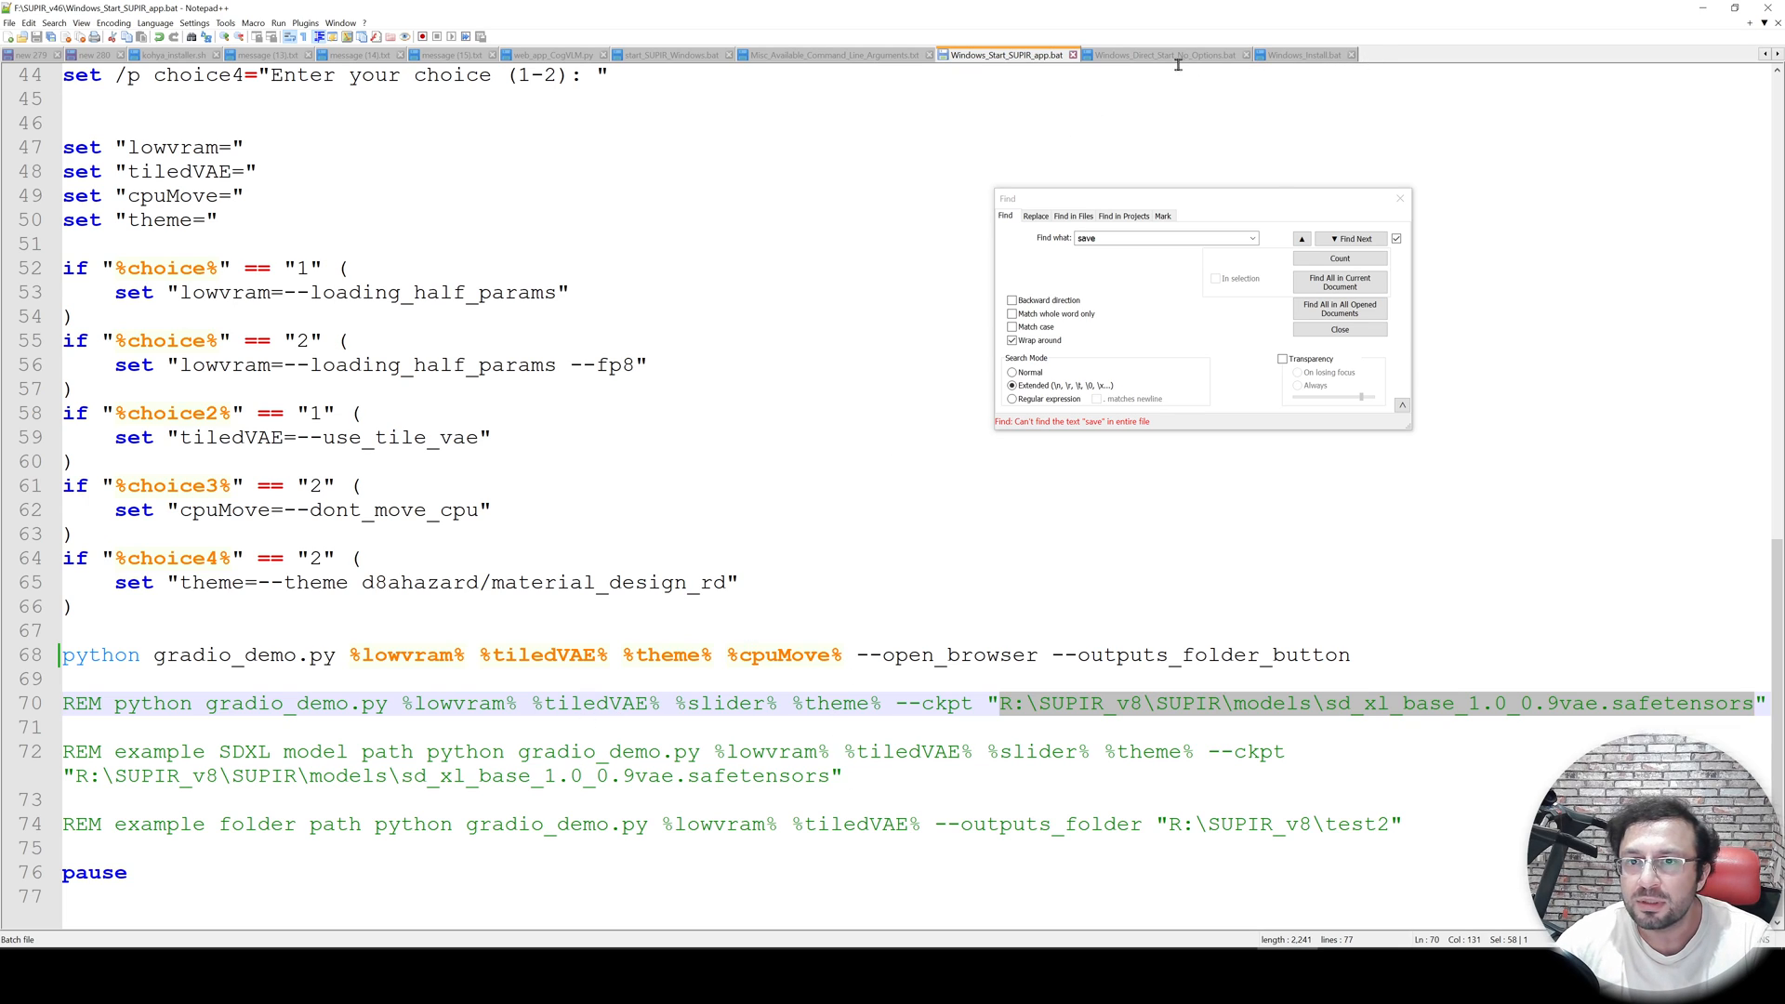
- Compare the arguments list and the direct-start script with the start script
{"action": "left_click", "coordinate": [877, 56]}
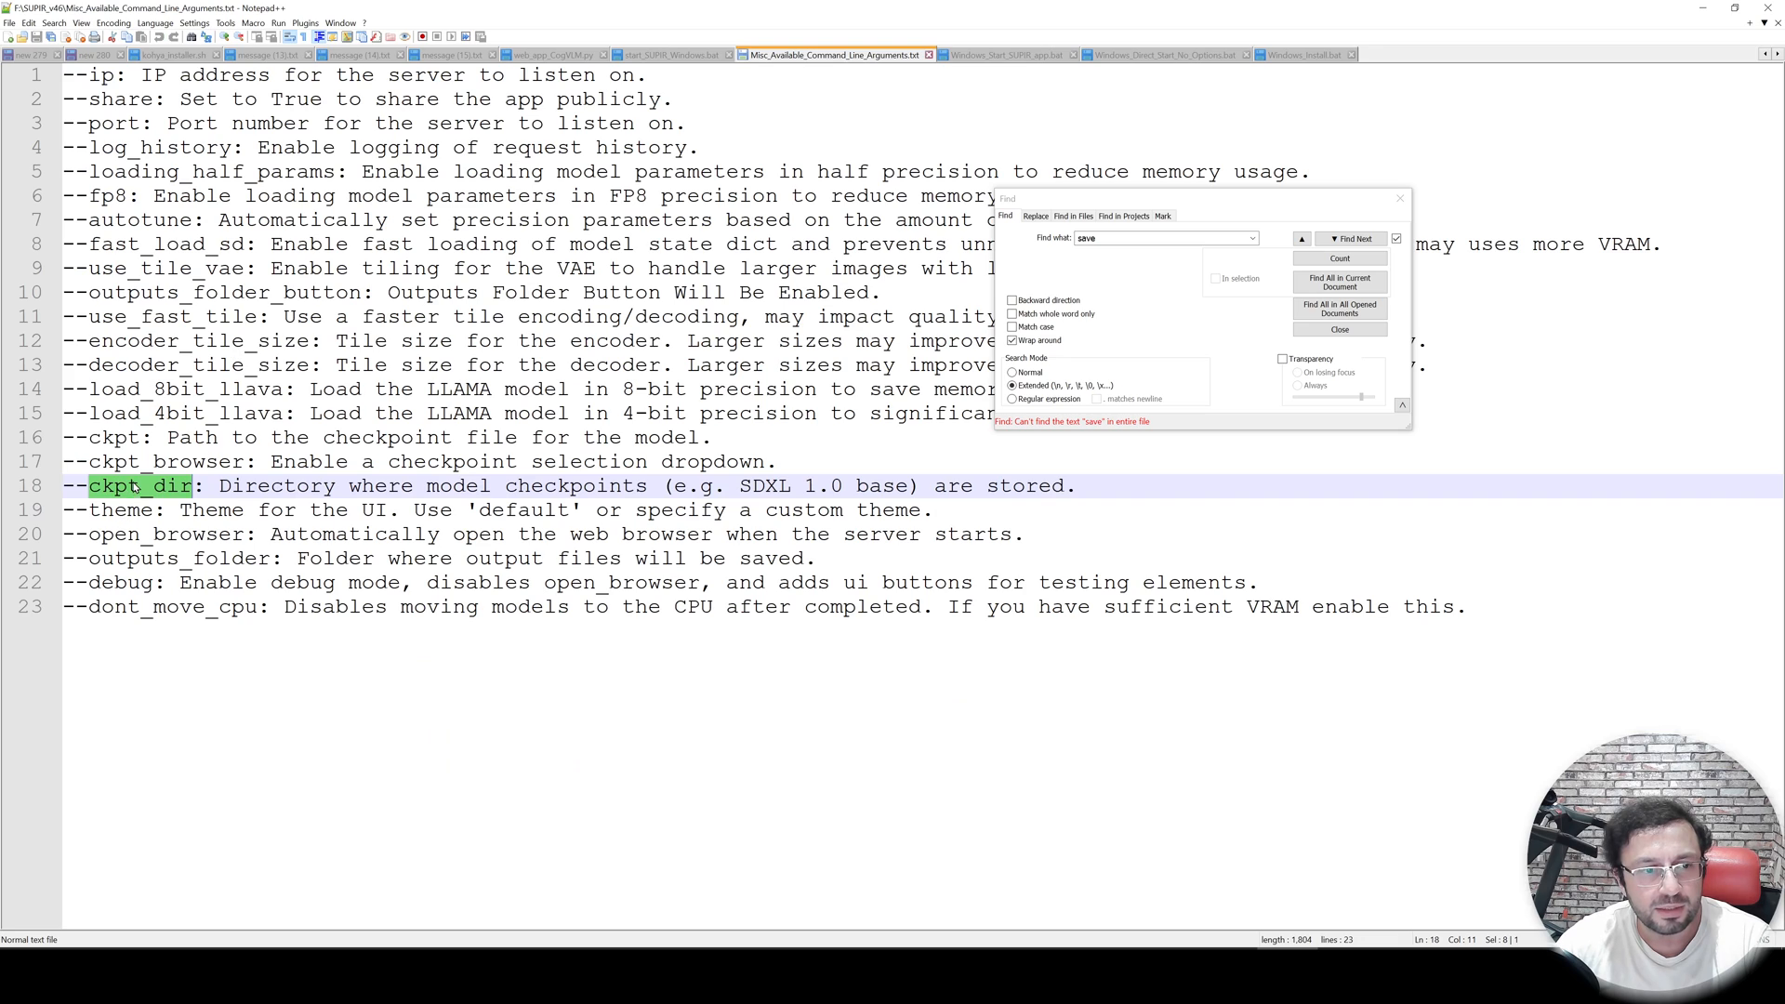
{"action": "left_click", "coordinate": [1125, 63]}
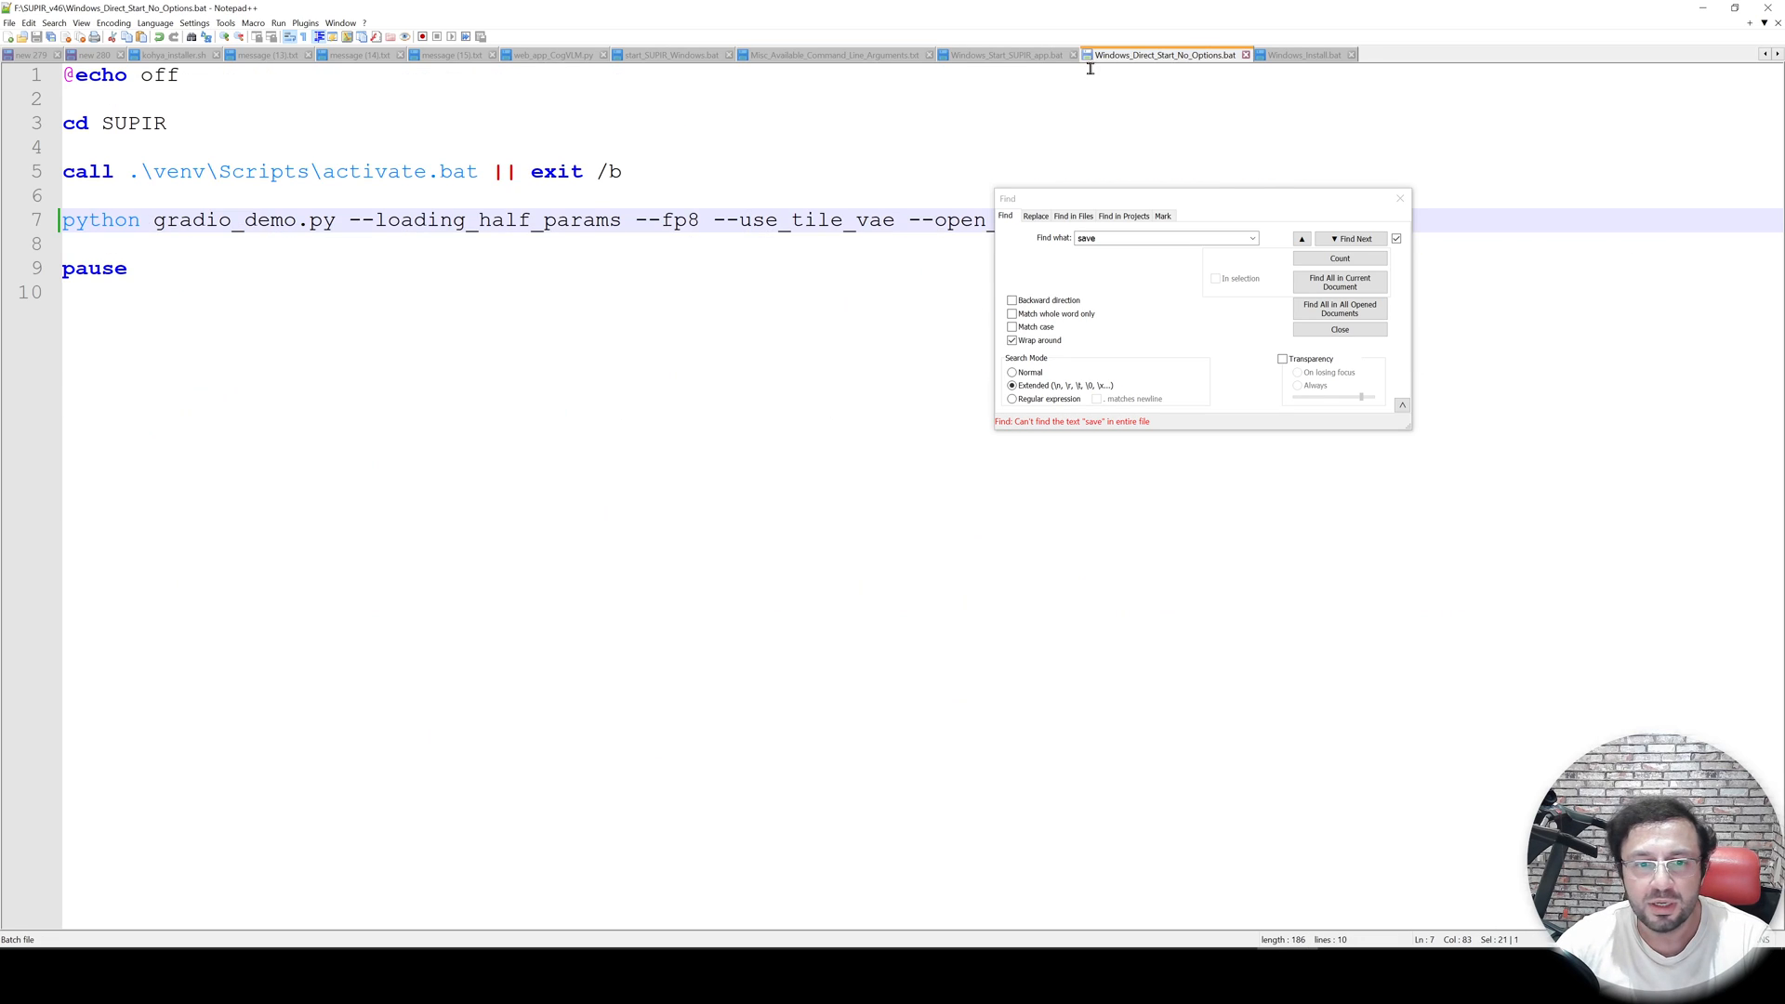
{"action": "left_click", "coordinate": [1016, 63]}
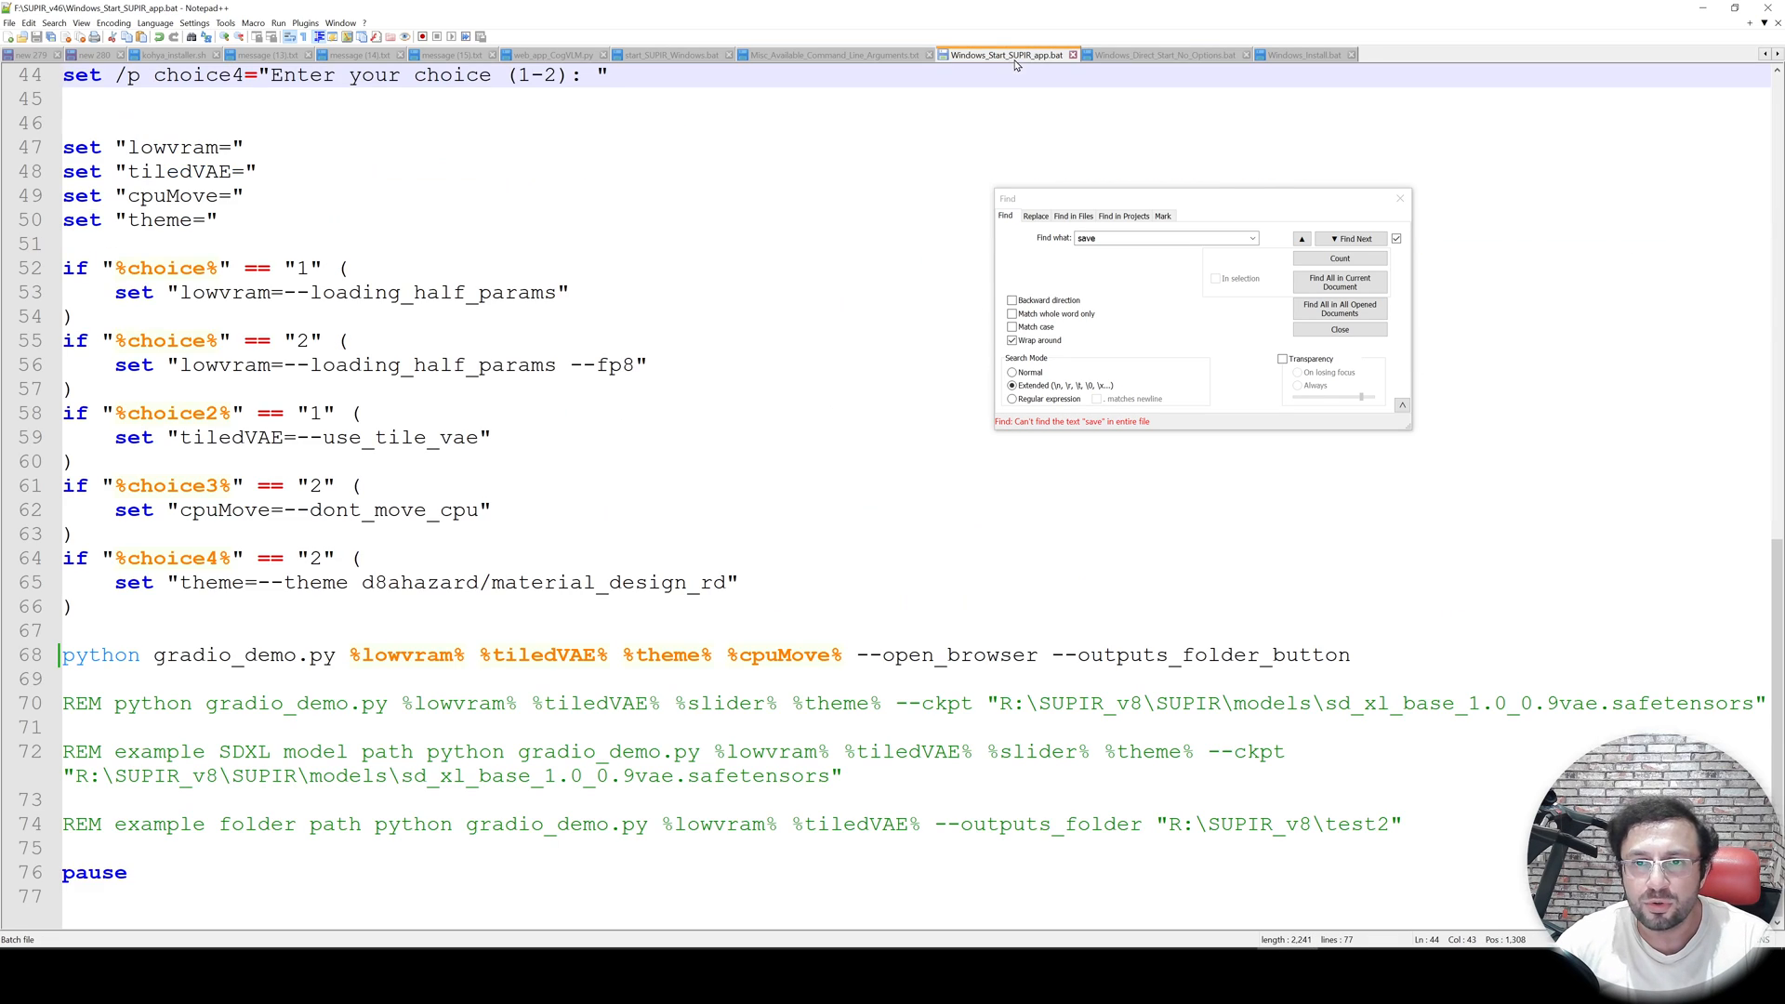
- Append --ckpt_dir "F:\onetrainer_workspace\save" to the python launch line of the start script
{"action": "left_click", "coordinate": [1371, 655]}
{"action": "type", "text": "ckpt_dir"}
{"action": "key", "text": "ctrl+BackSpace"}
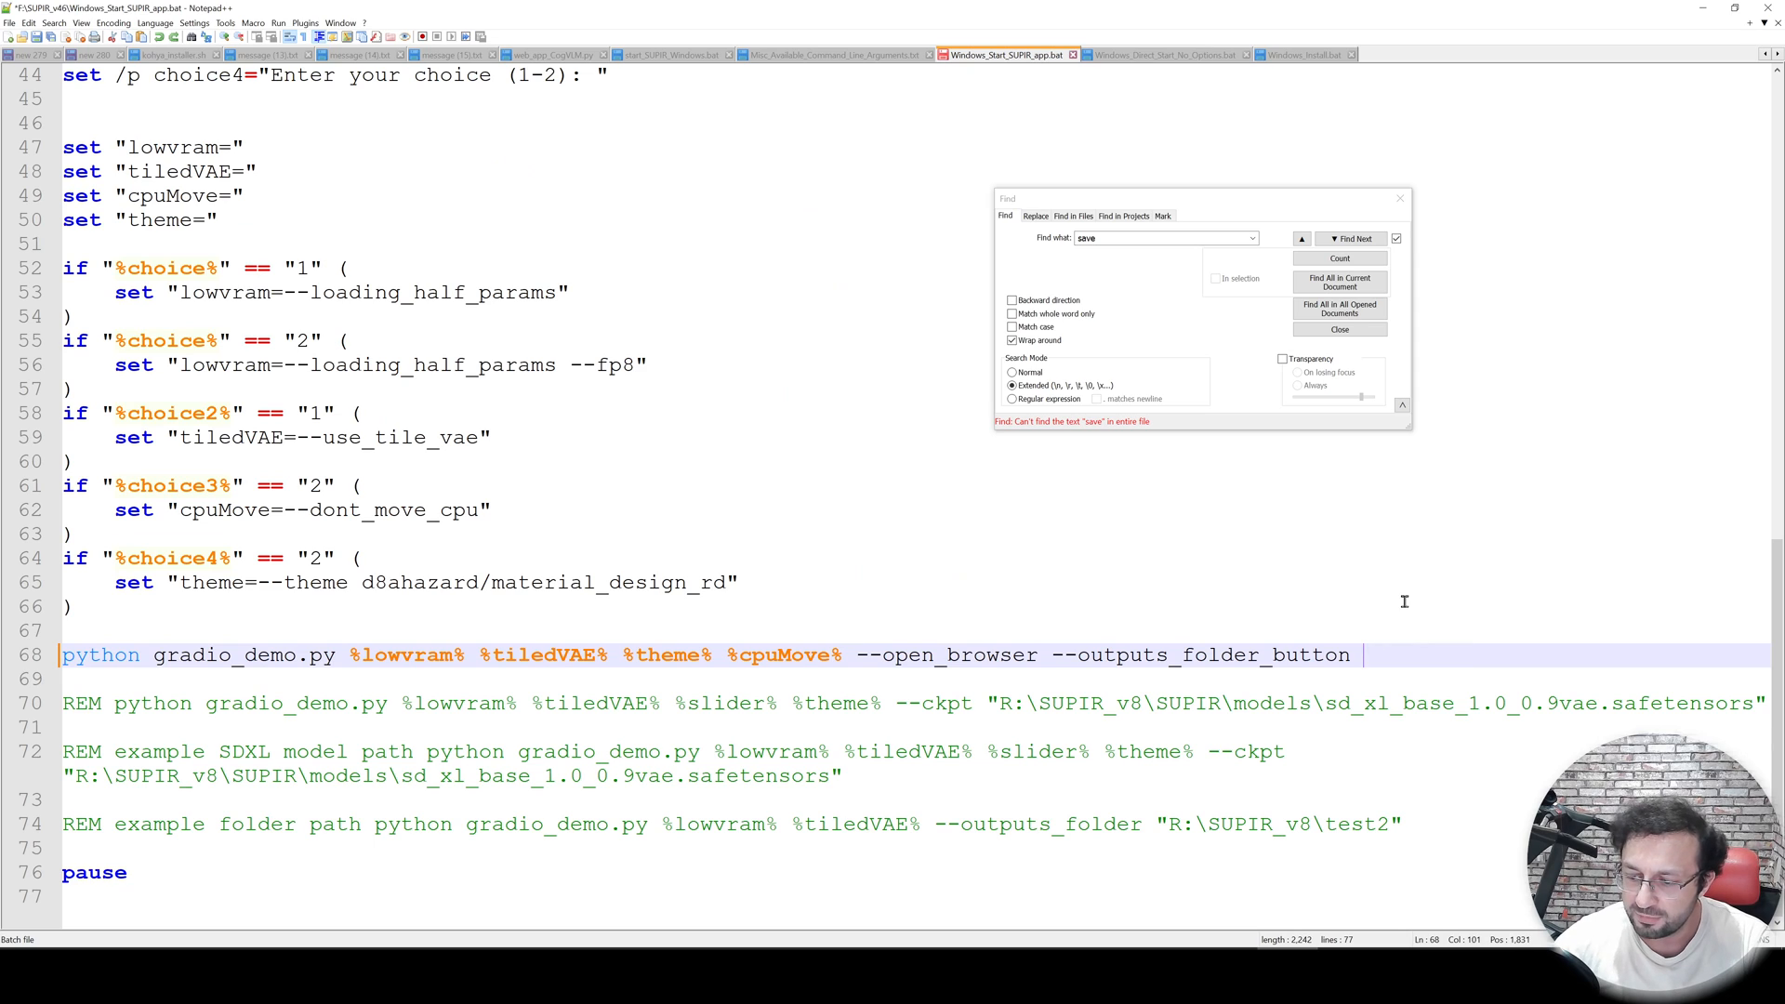
{"action": "type", "text": "--ckpt_dir"}
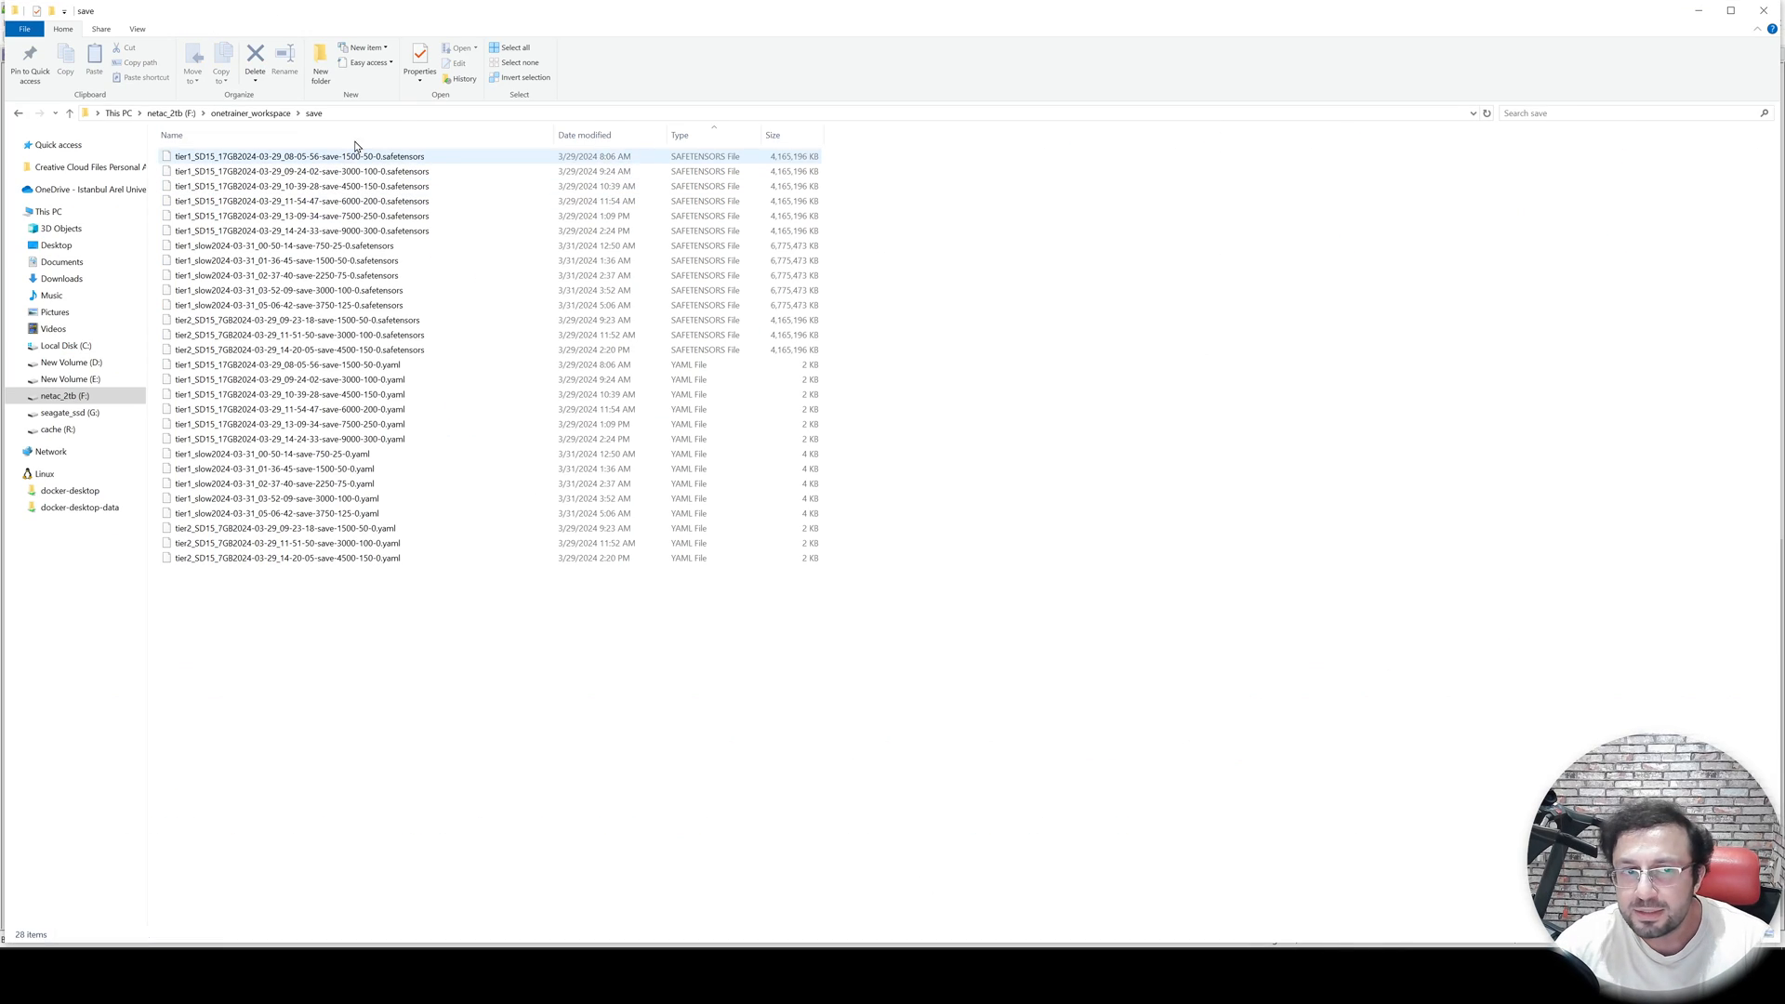
{"action": "left_click", "coordinate": [380, 116]}
{"action": "key", "text": "ctrl+c"}
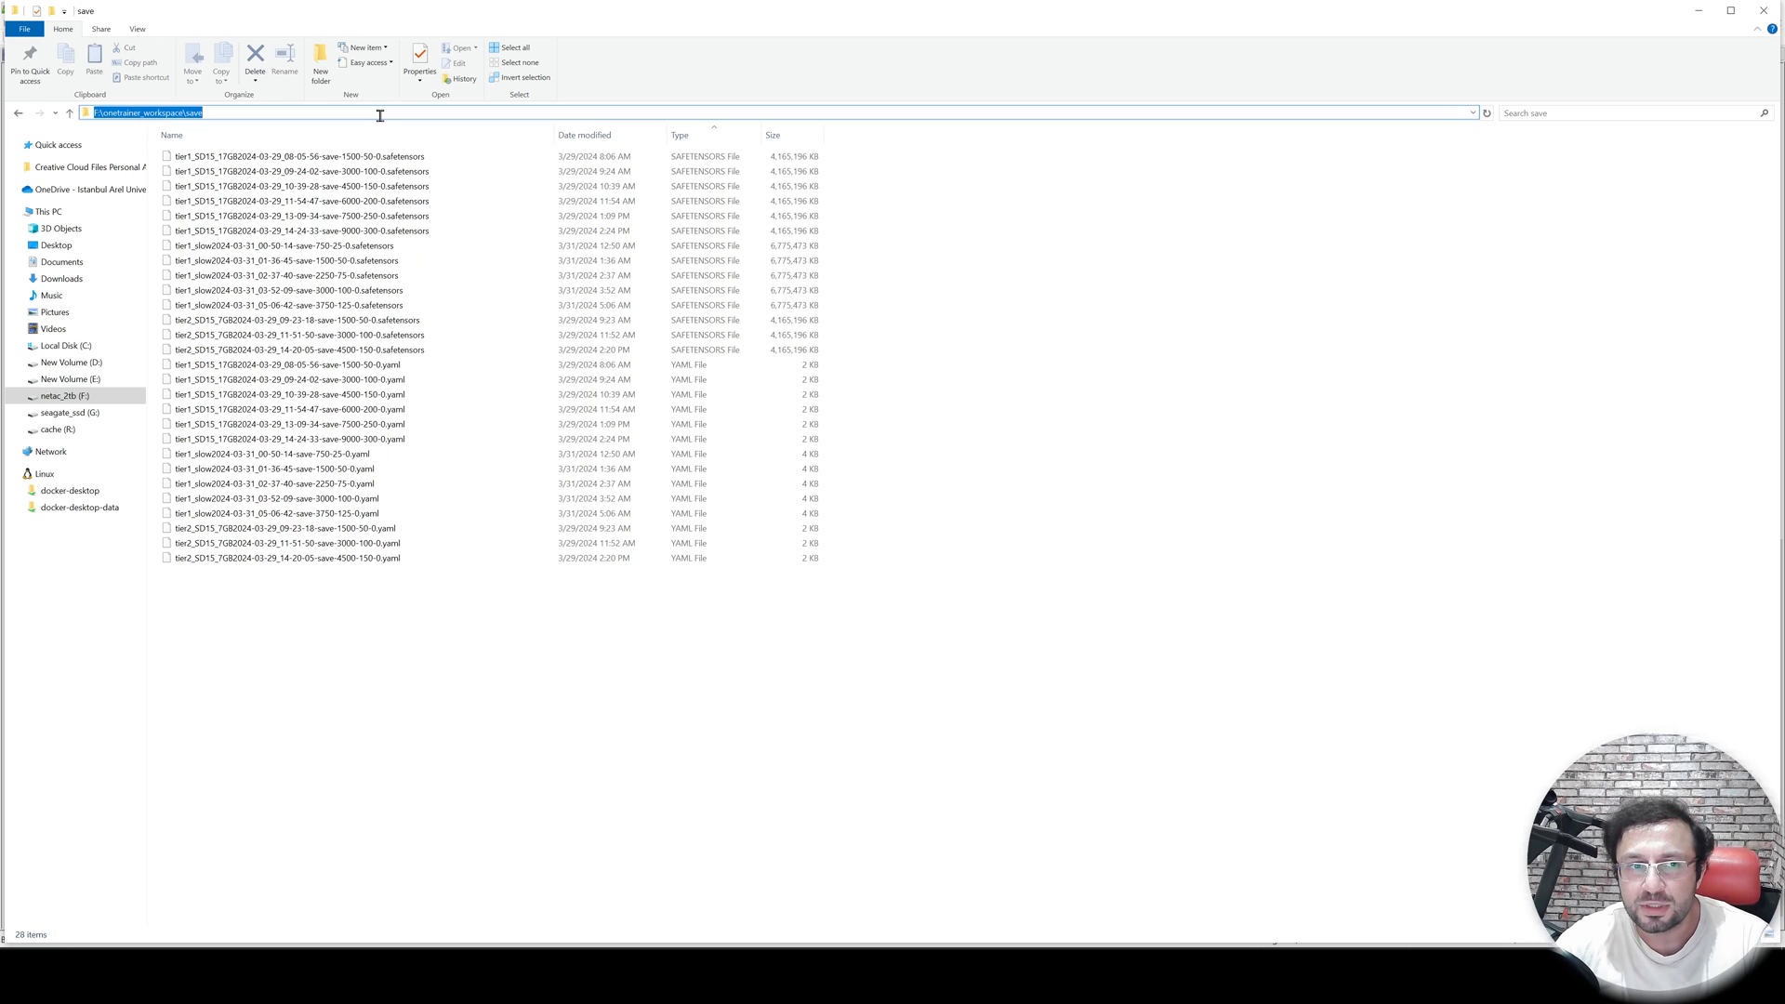
{"action": "key", "text": "alt+Tab"}
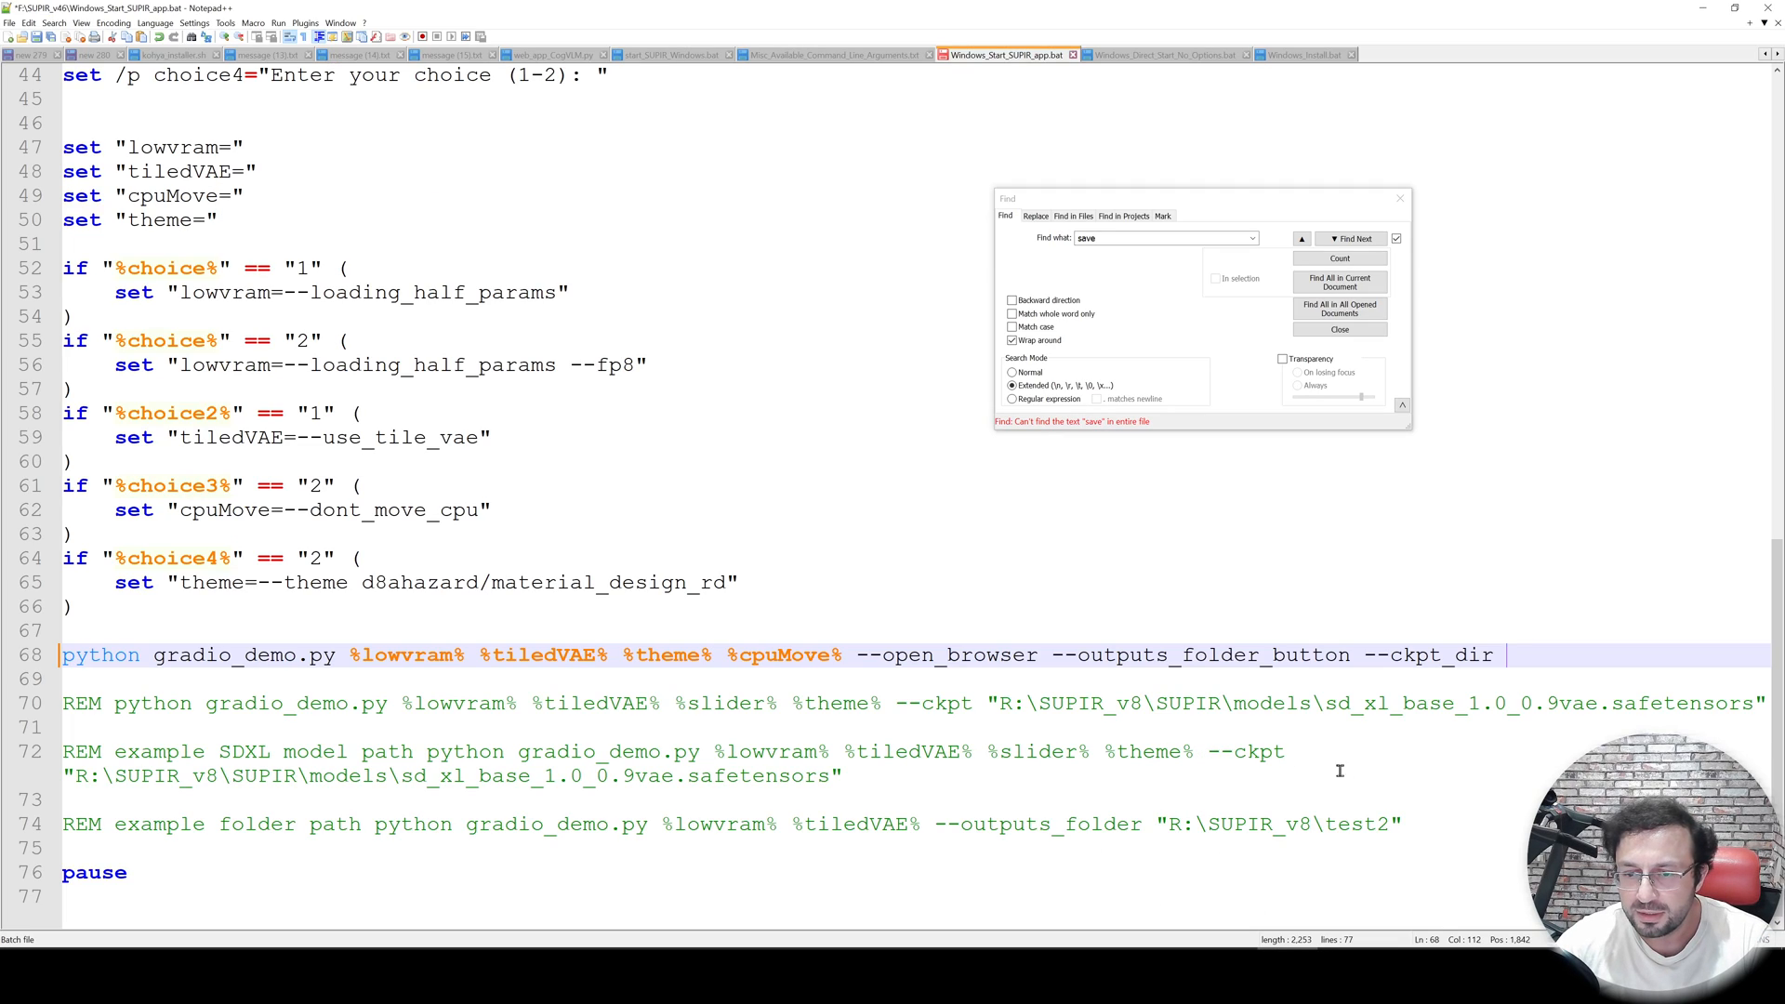
{"action": "type", "text": "\""}
{"action": "key", "text": "ctrl+v"}
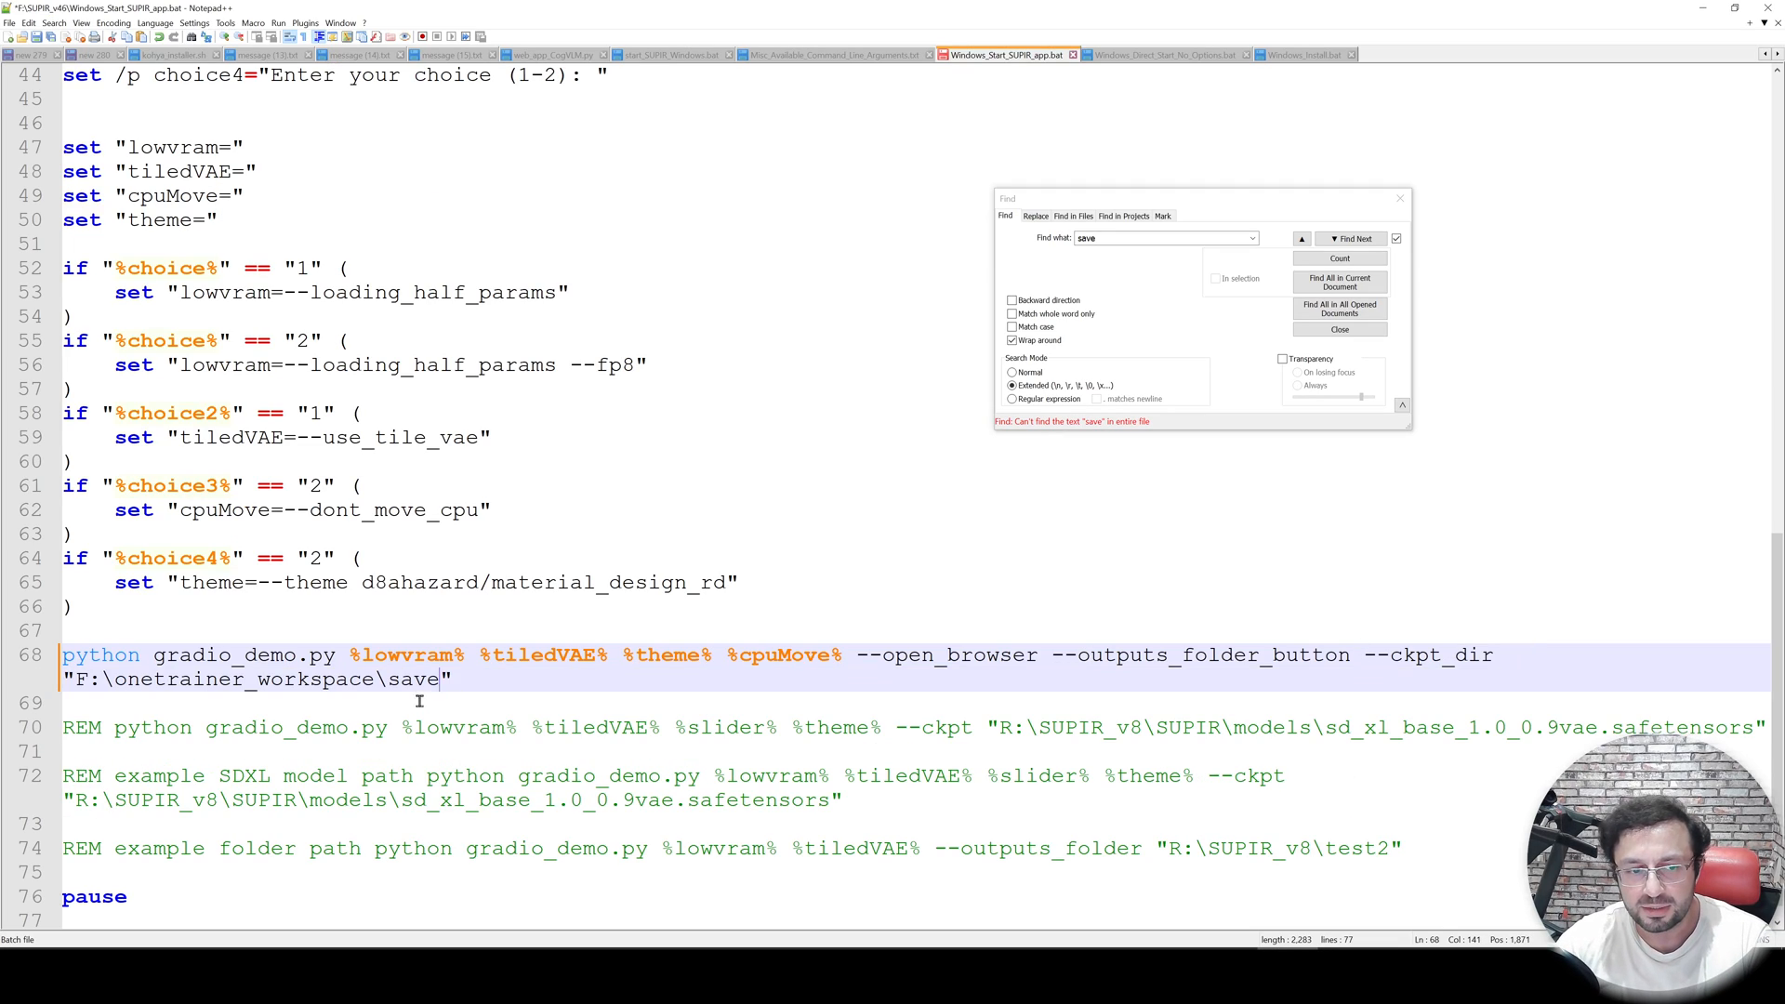
{"action": "left_click_drag", "start_coordinate": [450, 679], "coordinate": [61, 677]}
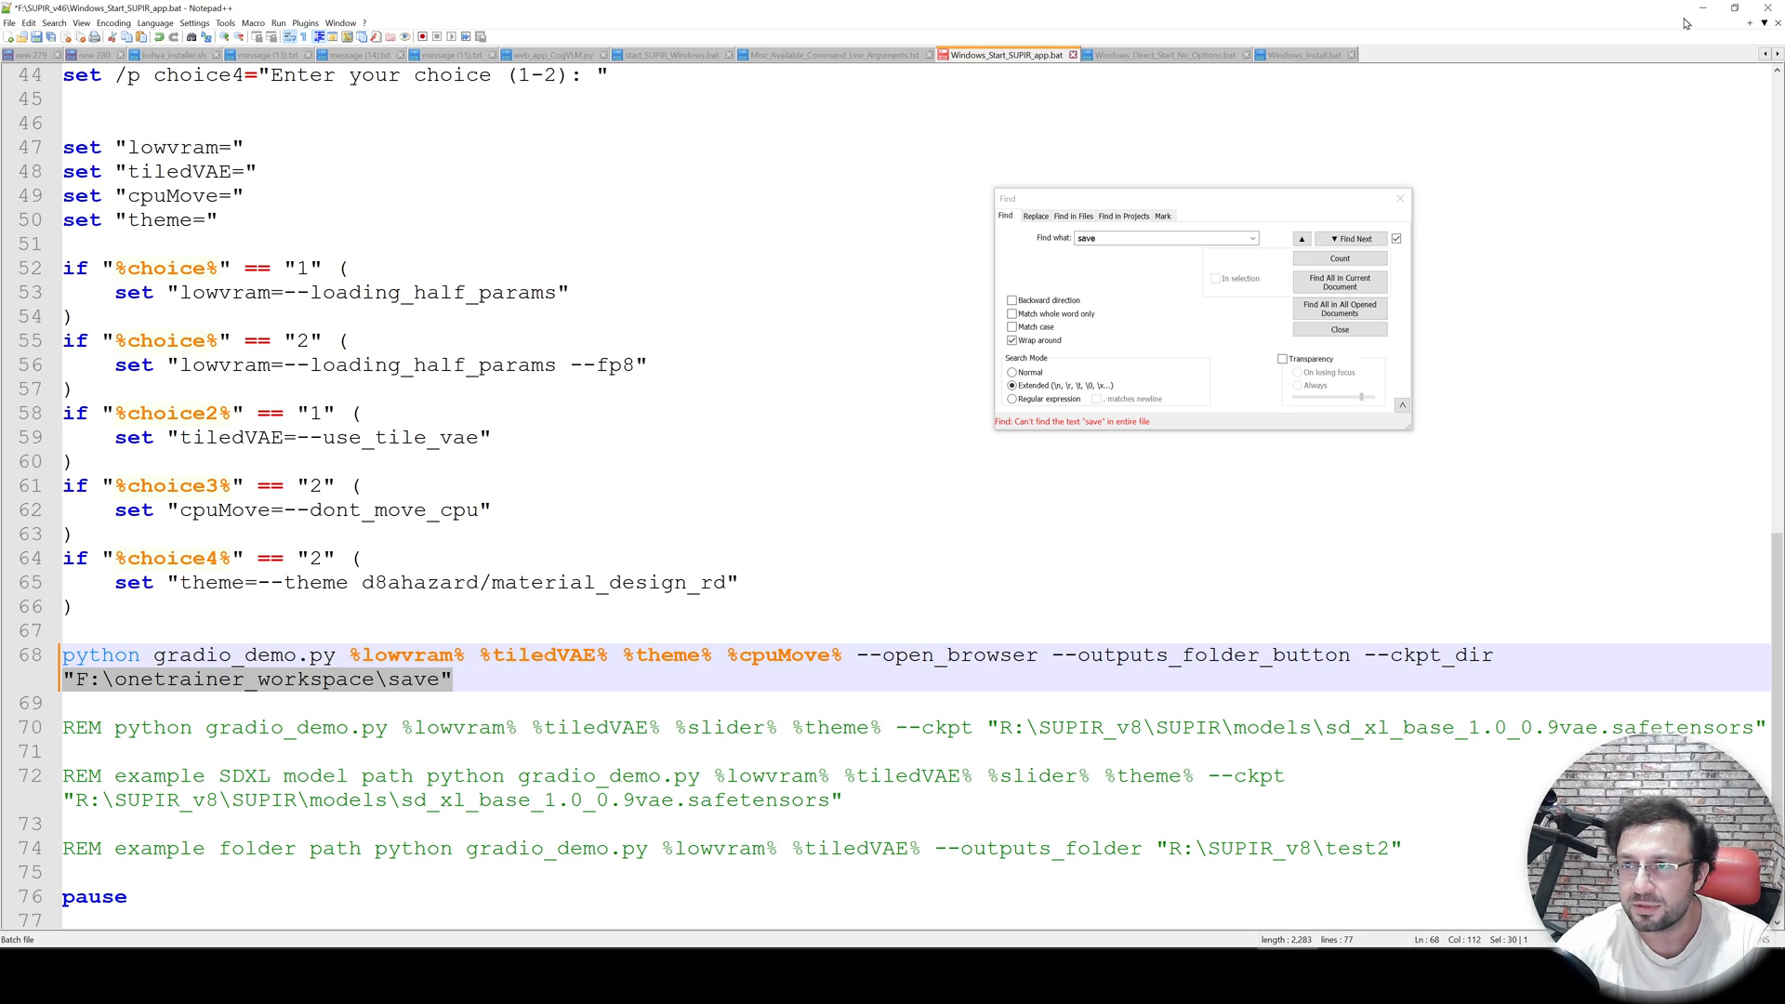
- Navigate back to the SUPIR_v46 folder and browse its Windows start scripts
{"action": "key", "text": "alt+Tab"}
{"action": "left_click", "coordinate": [186, 112]}
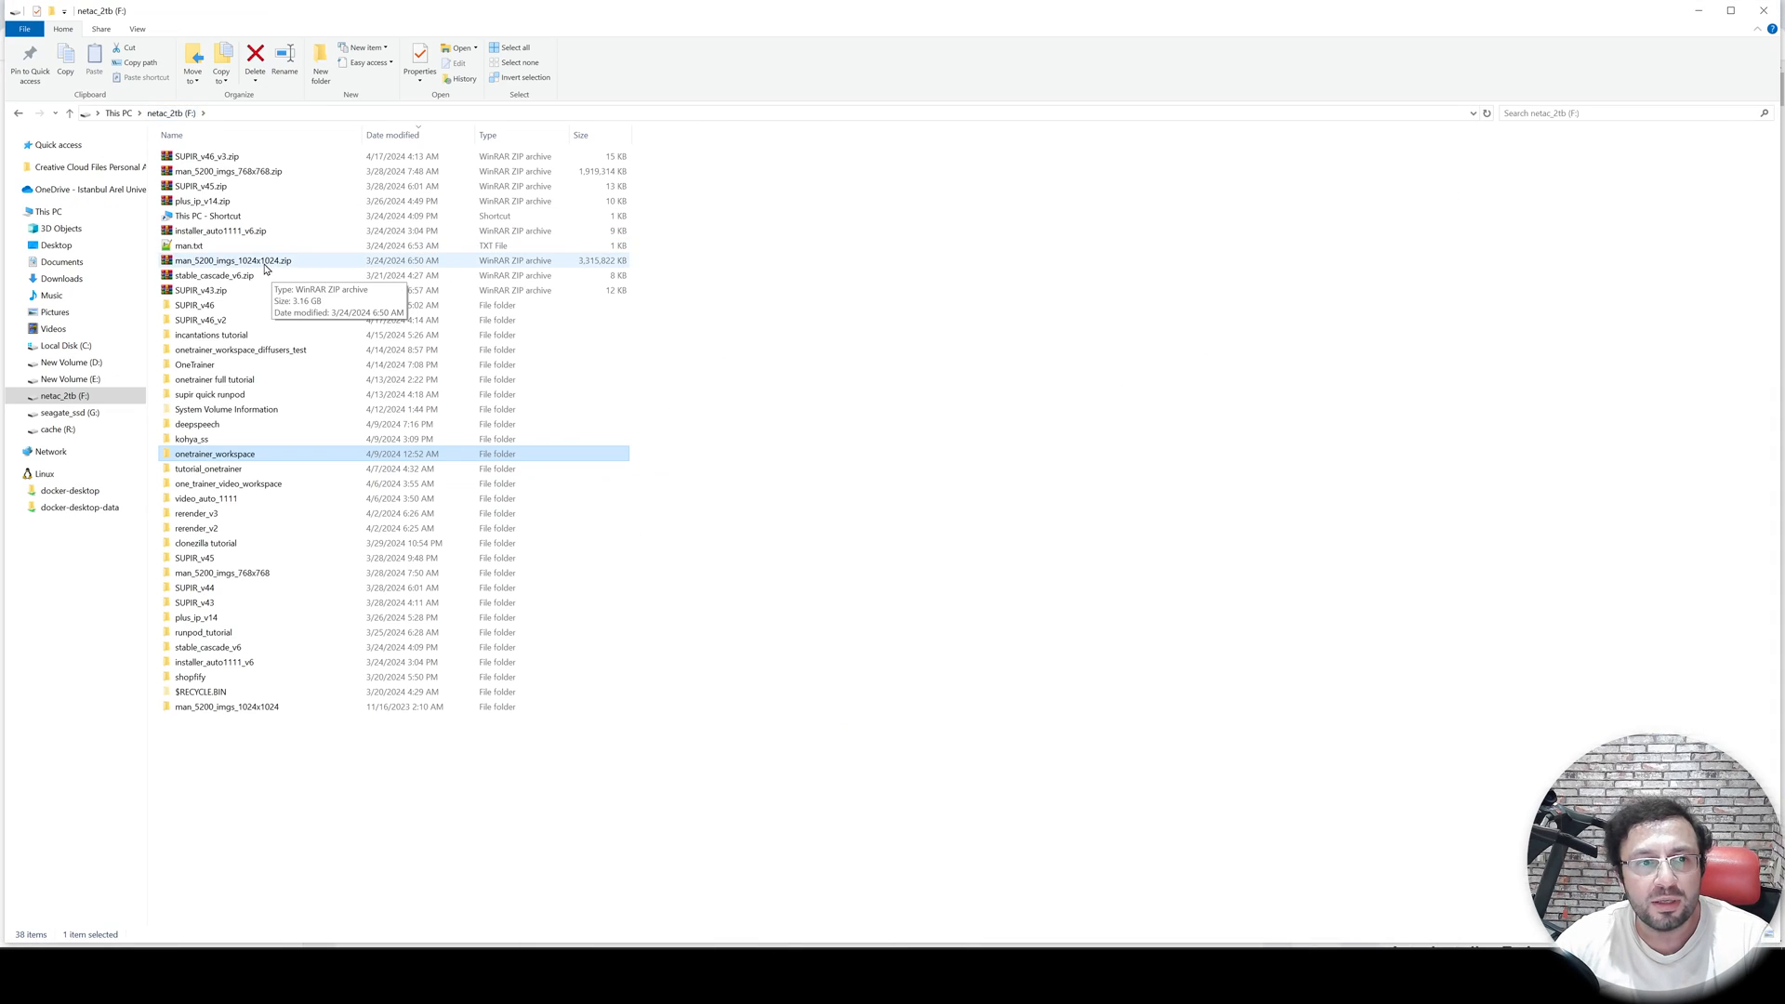
{"action": "double_click", "coordinate": [235, 307]}
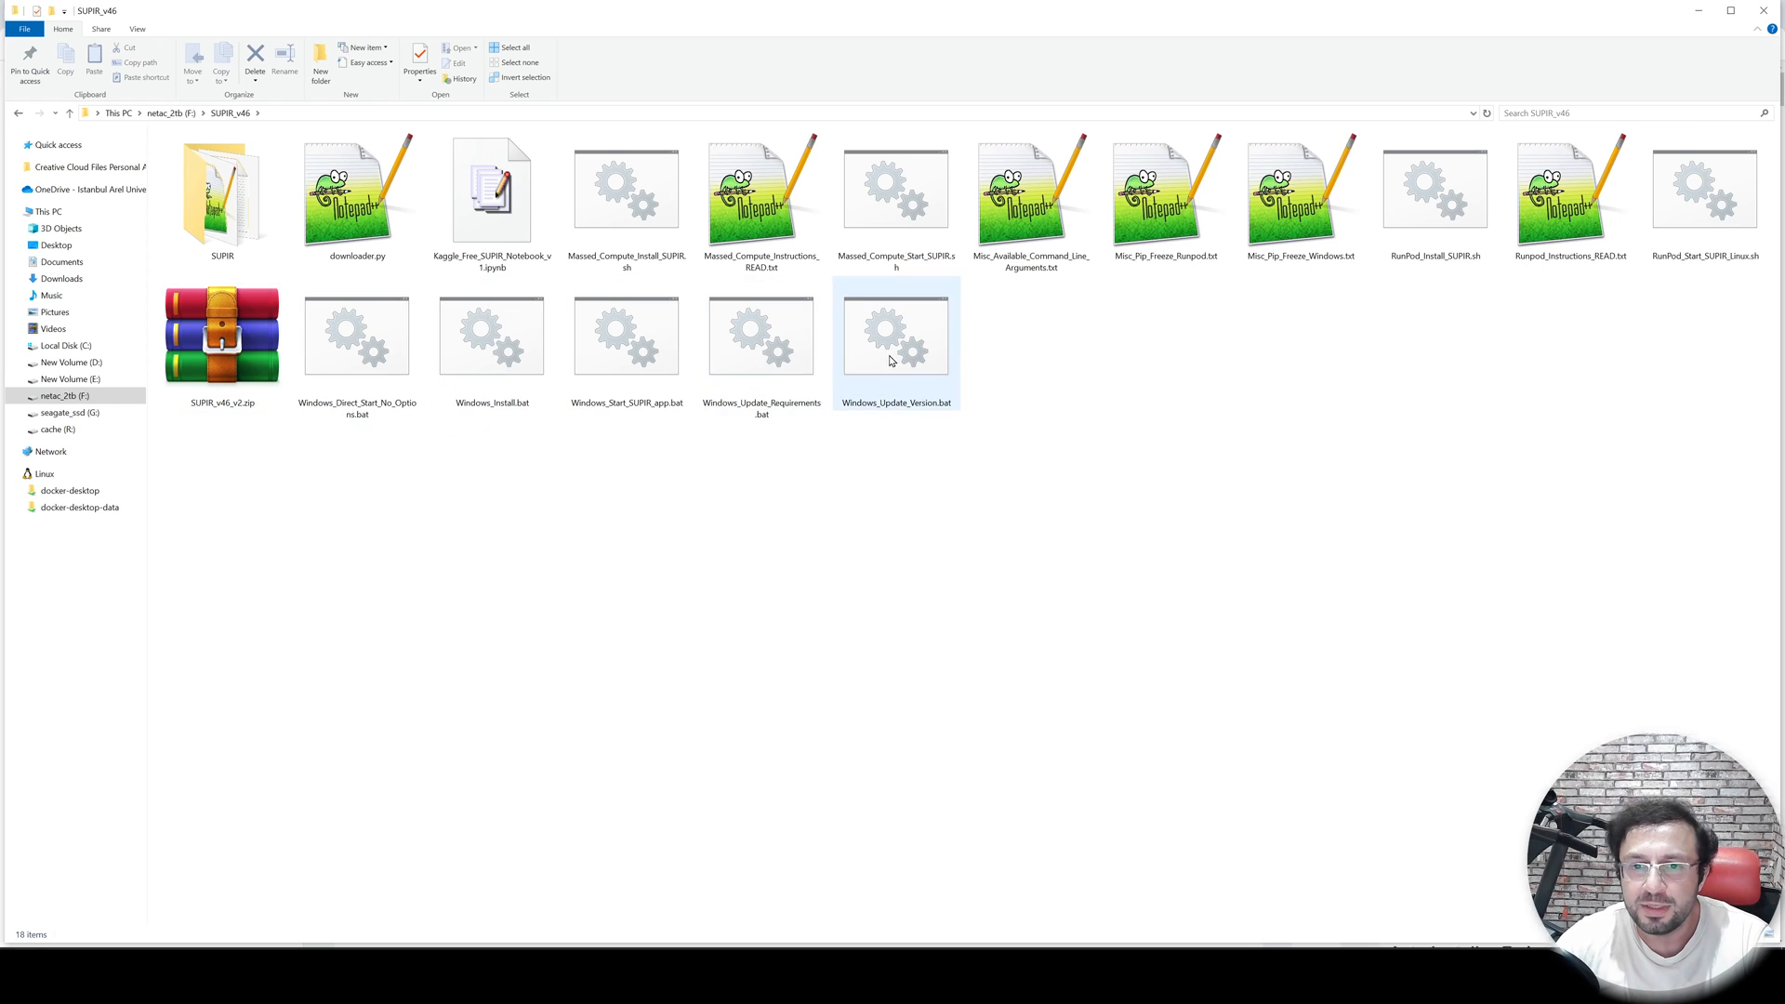
{"action": "left_click", "coordinate": [625, 344]}
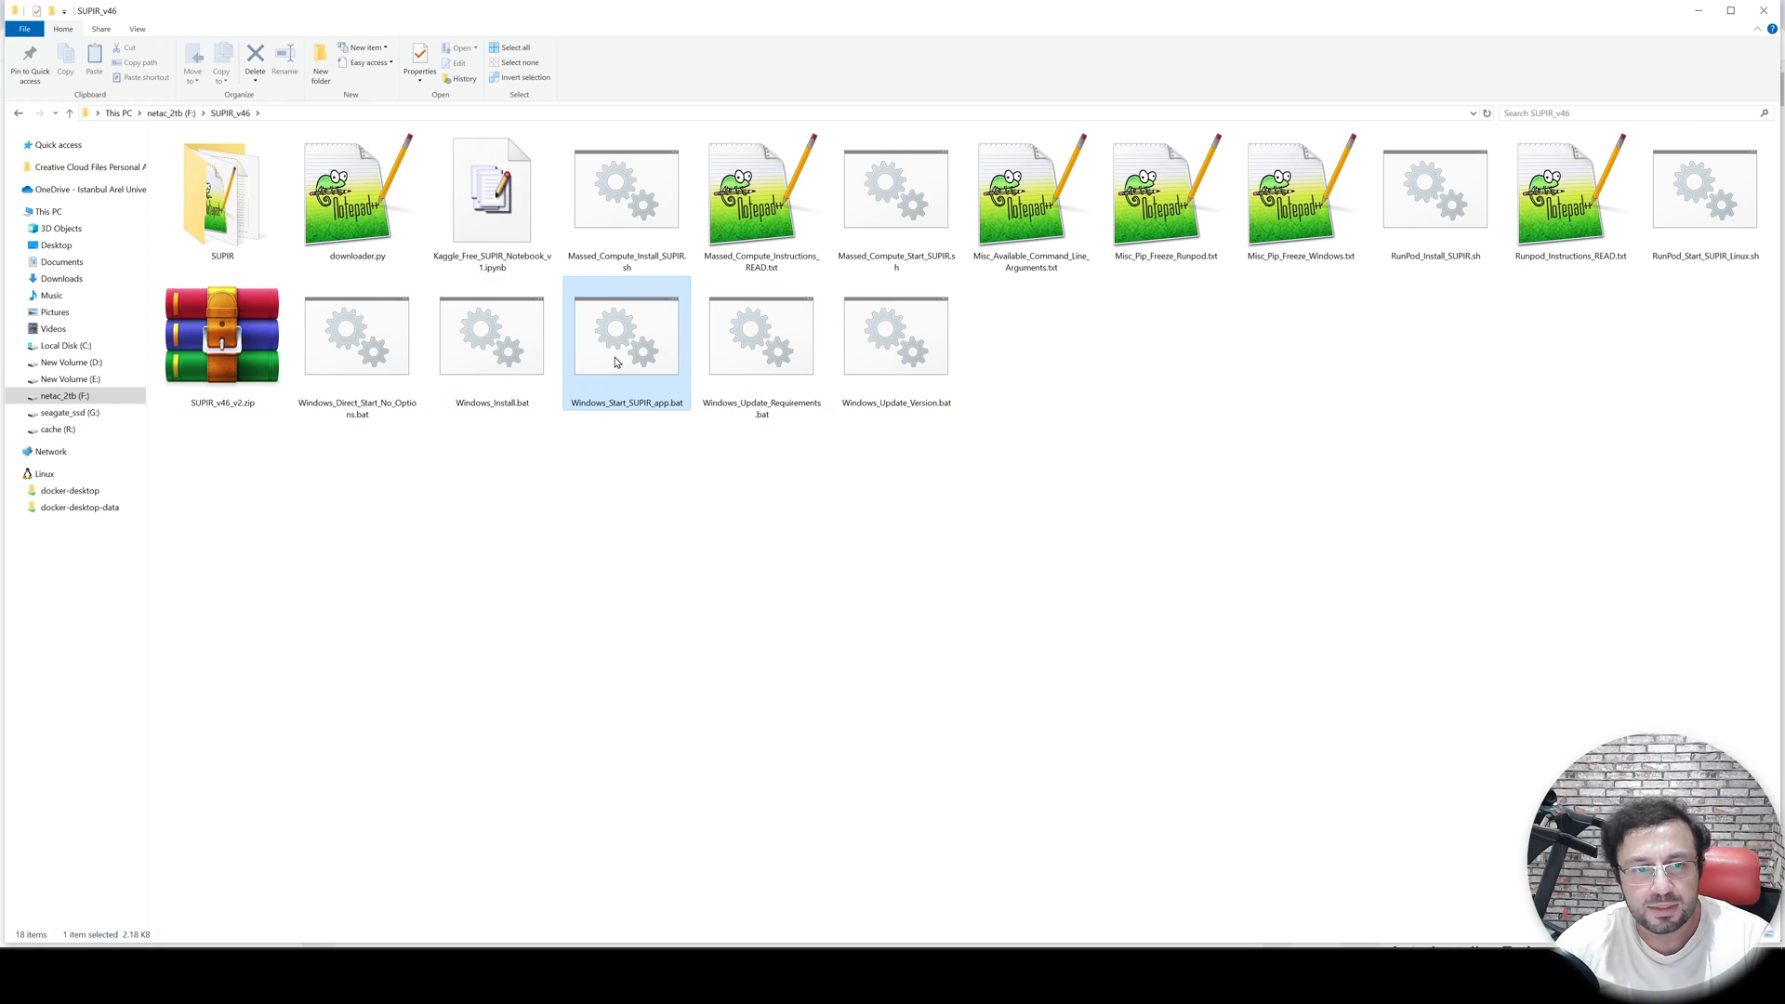
{"action": "left_click", "coordinate": [362, 370]}
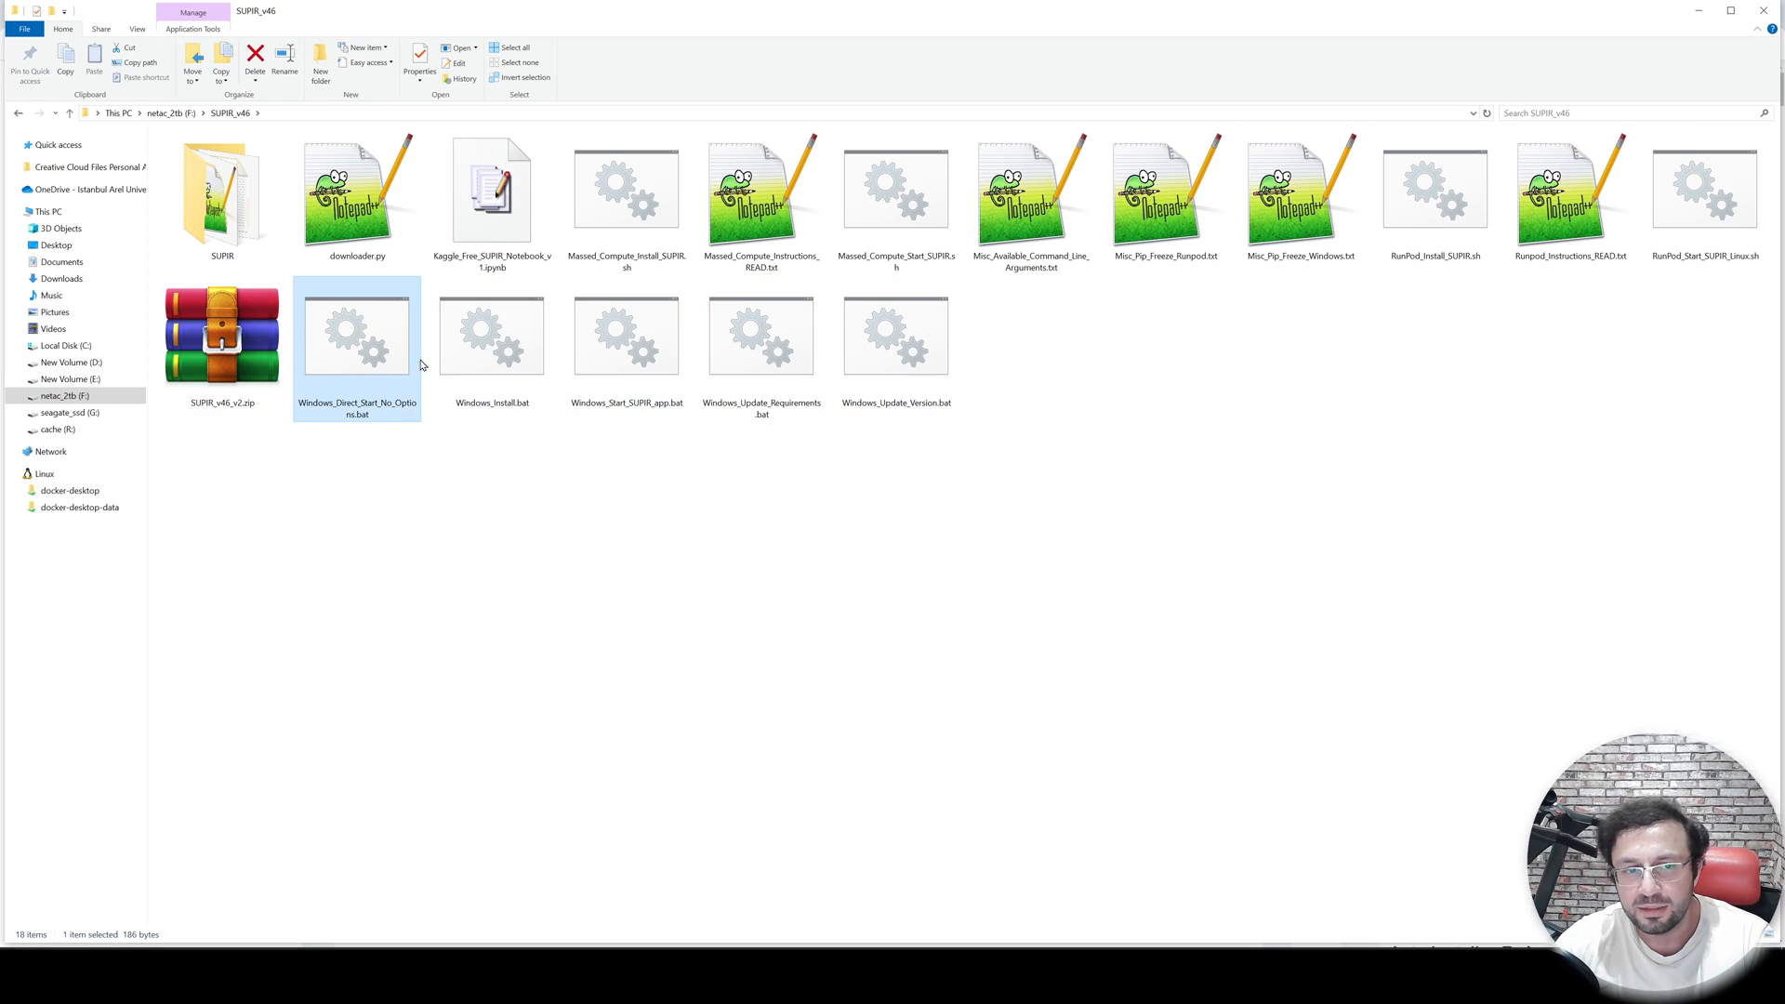
- Open Windows_Direct_Start_No_Options.bat for editing and examine the arguments on its python launch line
{"action": "right_click", "coordinate": [365, 370]}
{"action": "left_click", "coordinate": [418, 454]}
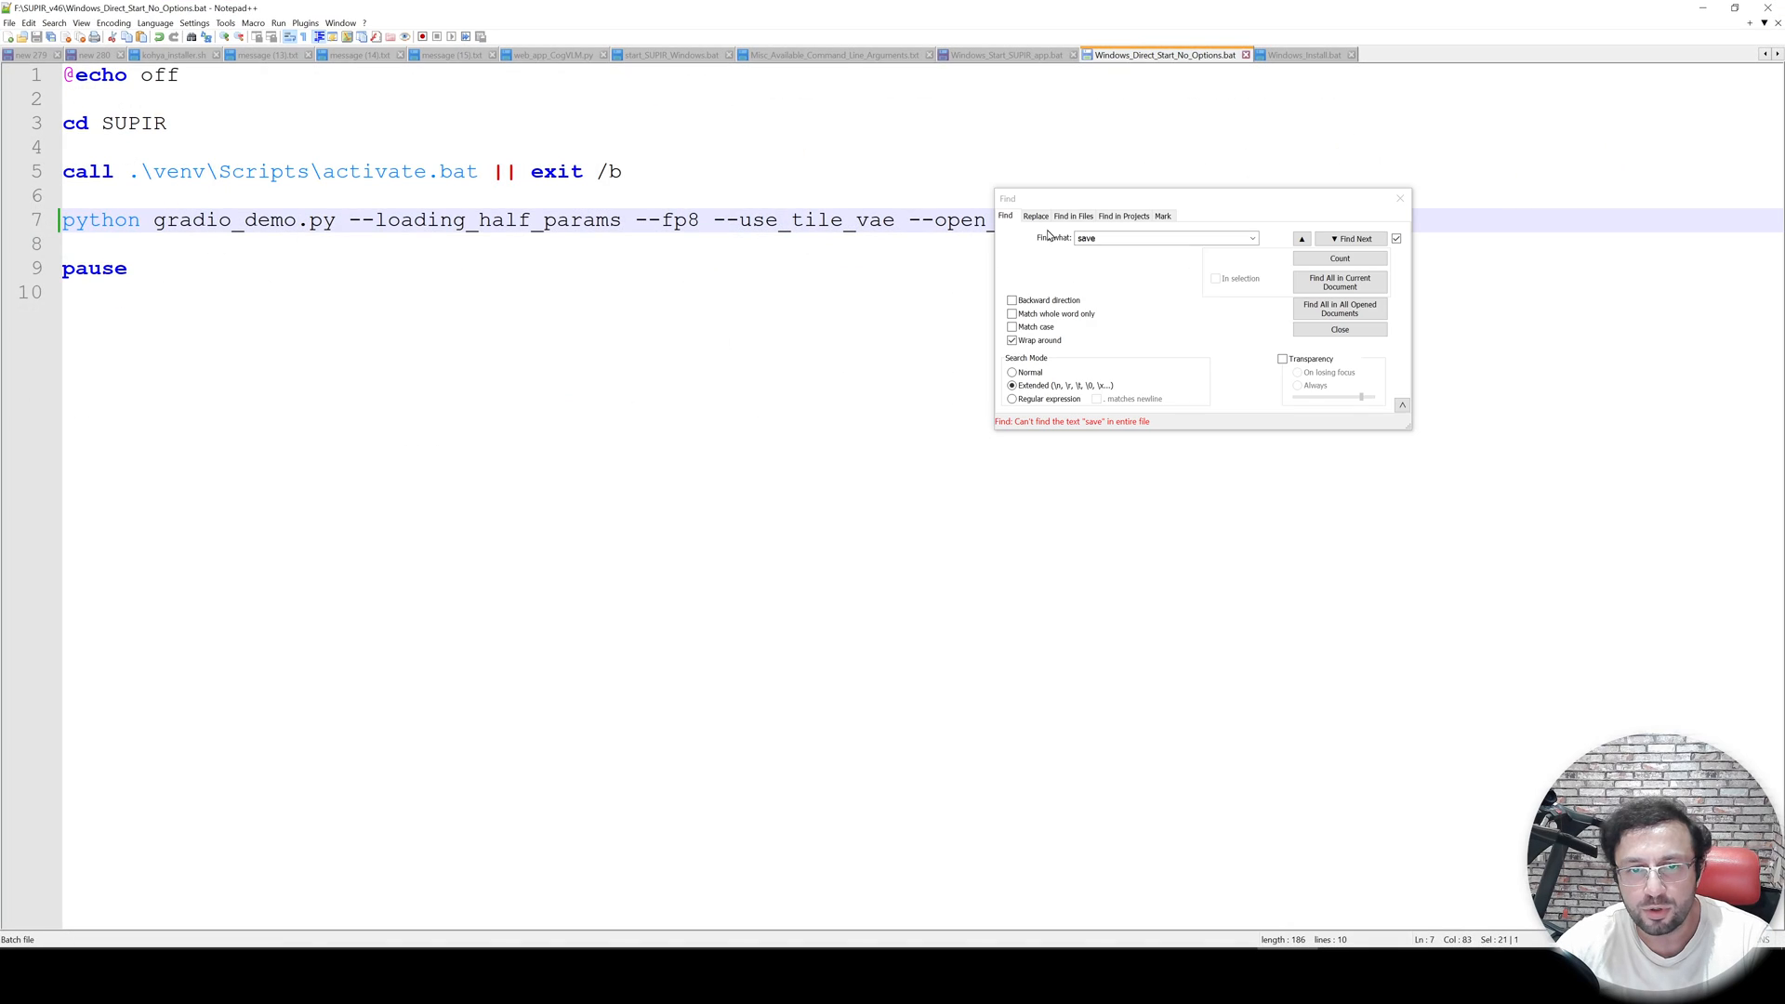
{"action": "left_click_drag", "start_coordinate": [1093, 202], "coordinate": [1096, 420]}
{"action": "left_click", "coordinate": [915, 265]}
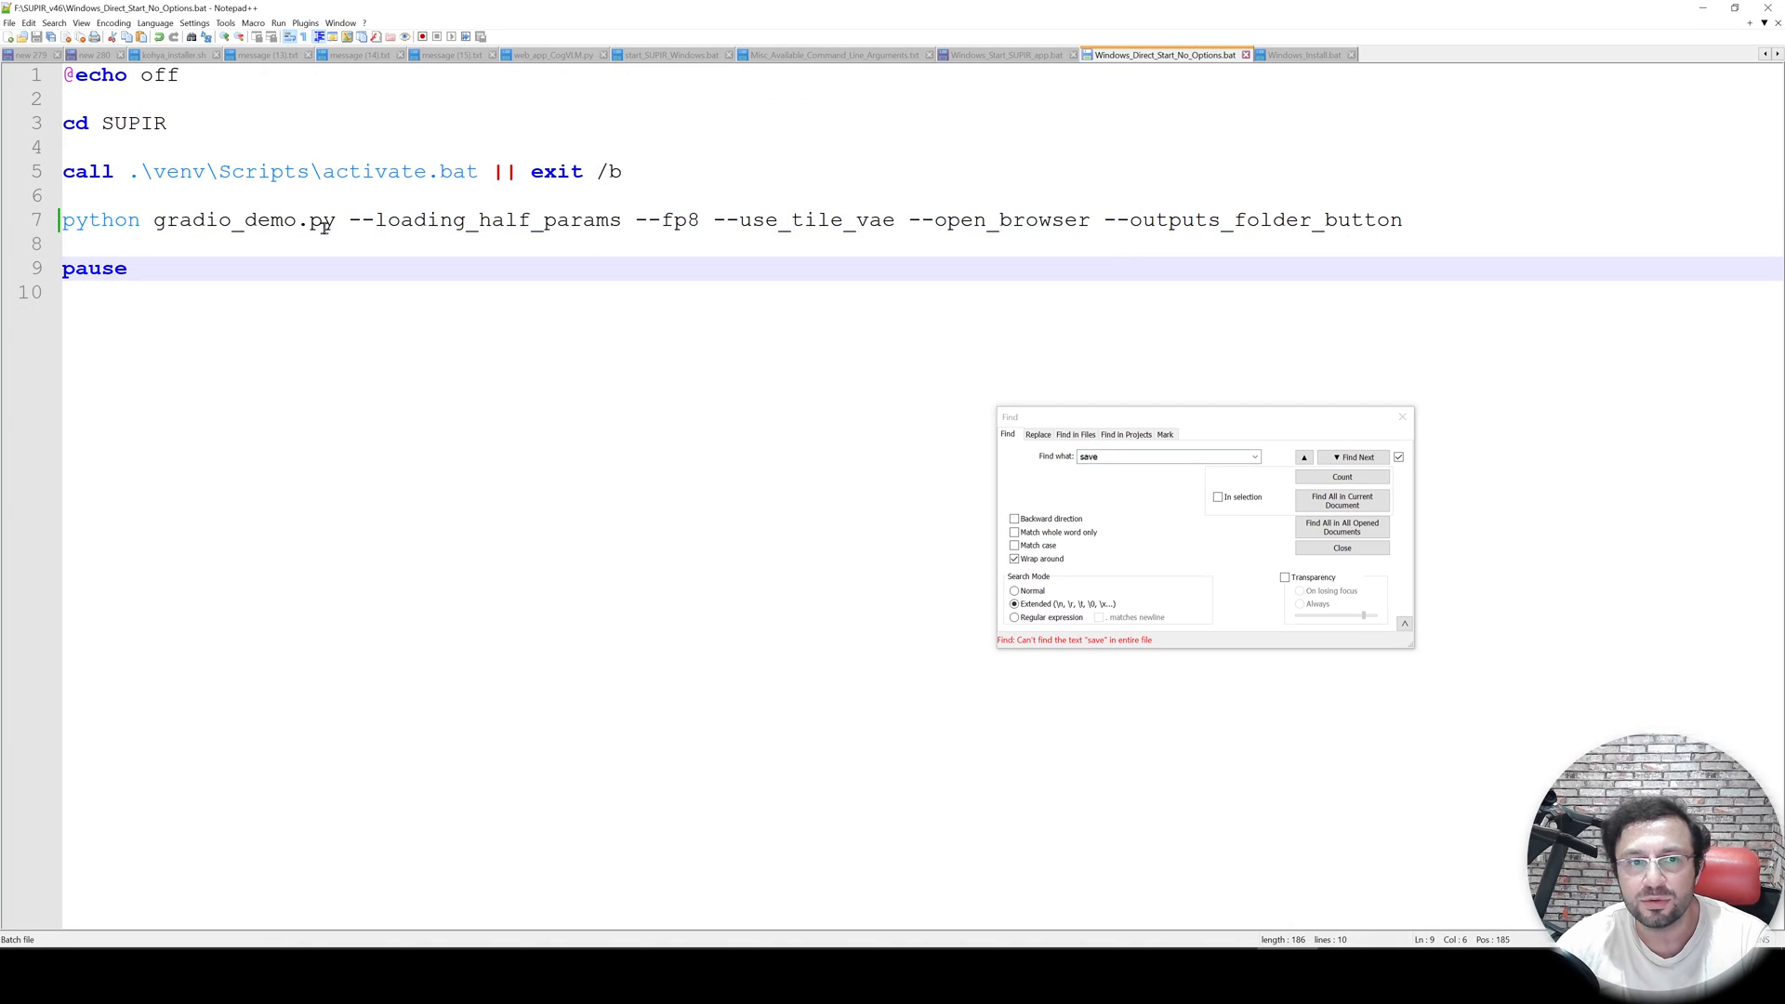
{"action": "left_click_drag", "start_coordinate": [389, 224], "coordinate": [543, 224]}
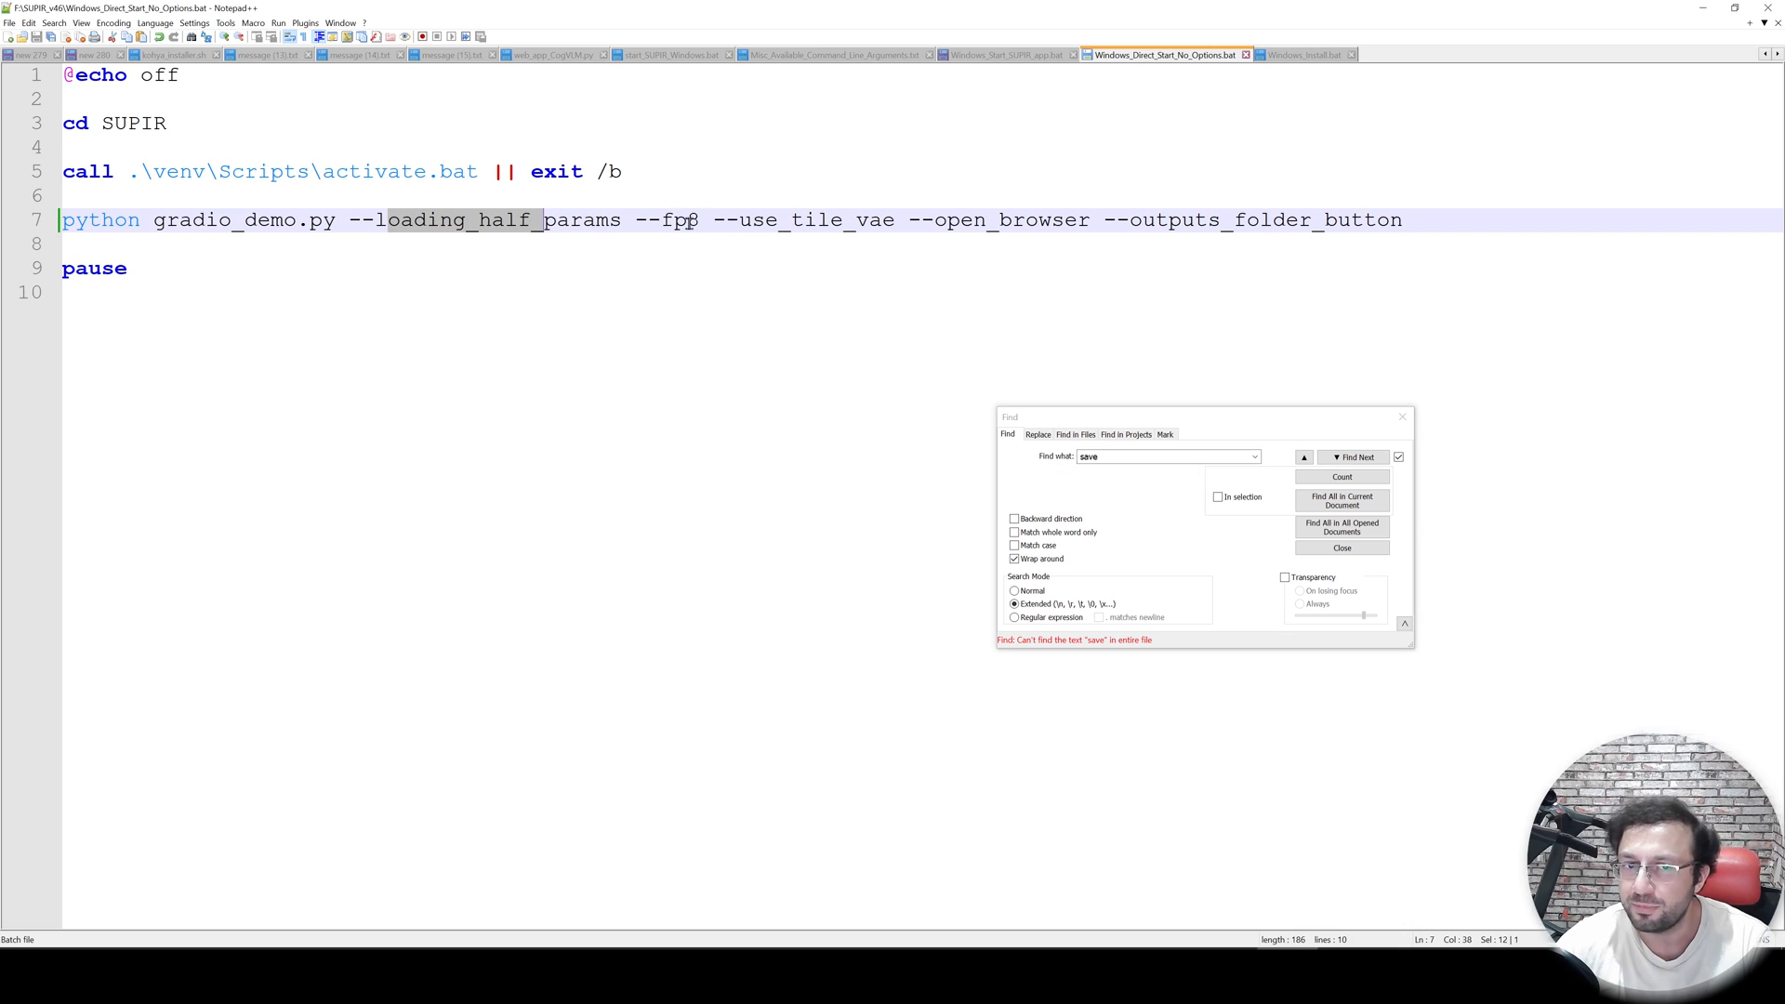
{"action": "left_click_drag", "start_coordinate": [777, 224], "coordinate": [830, 226]}
{"action": "left_click_drag", "start_coordinate": [949, 224], "coordinate": [1013, 224]}
{"action": "left_click_drag", "start_coordinate": [1181, 224], "coordinate": [1313, 224]}
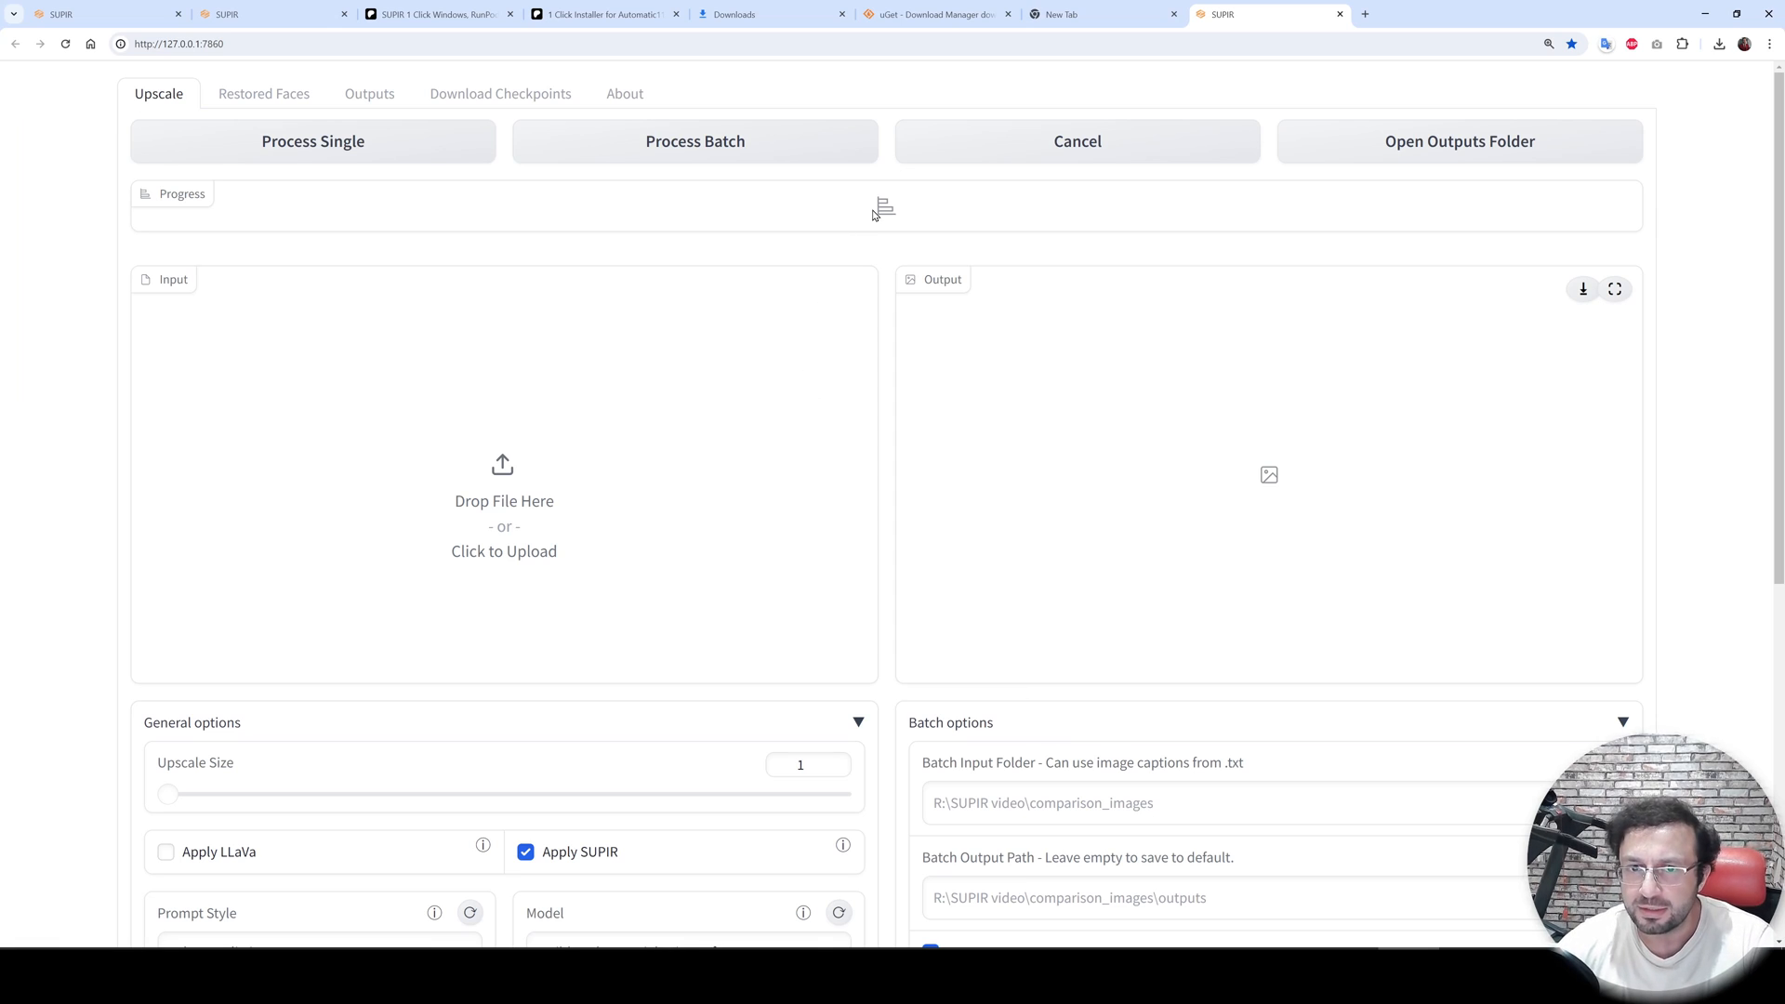
- Examine the Upscale tab's general and batch options and their tooltips
{"action": "scroll", "coordinate": [540, 329], "scroll_direction": "down", "scroll_amount": 2}
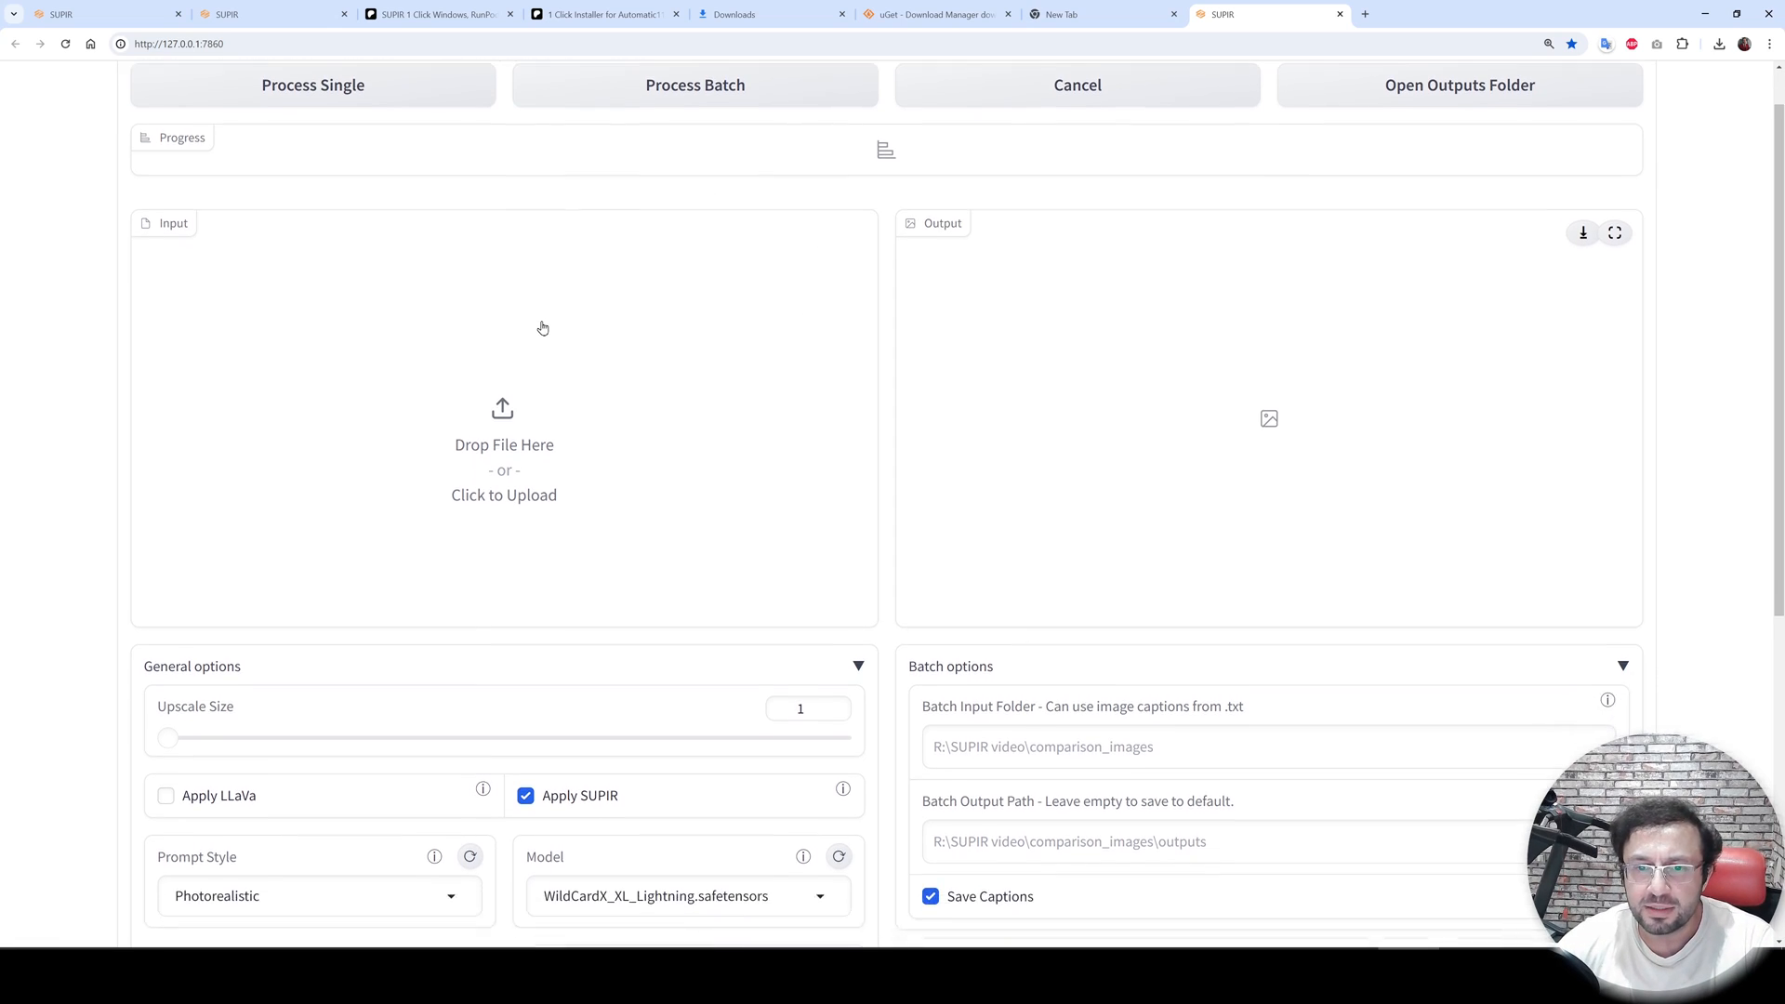
{"action": "scroll", "coordinate": [540, 329], "scroll_direction": "up", "scroll_amount": 2}
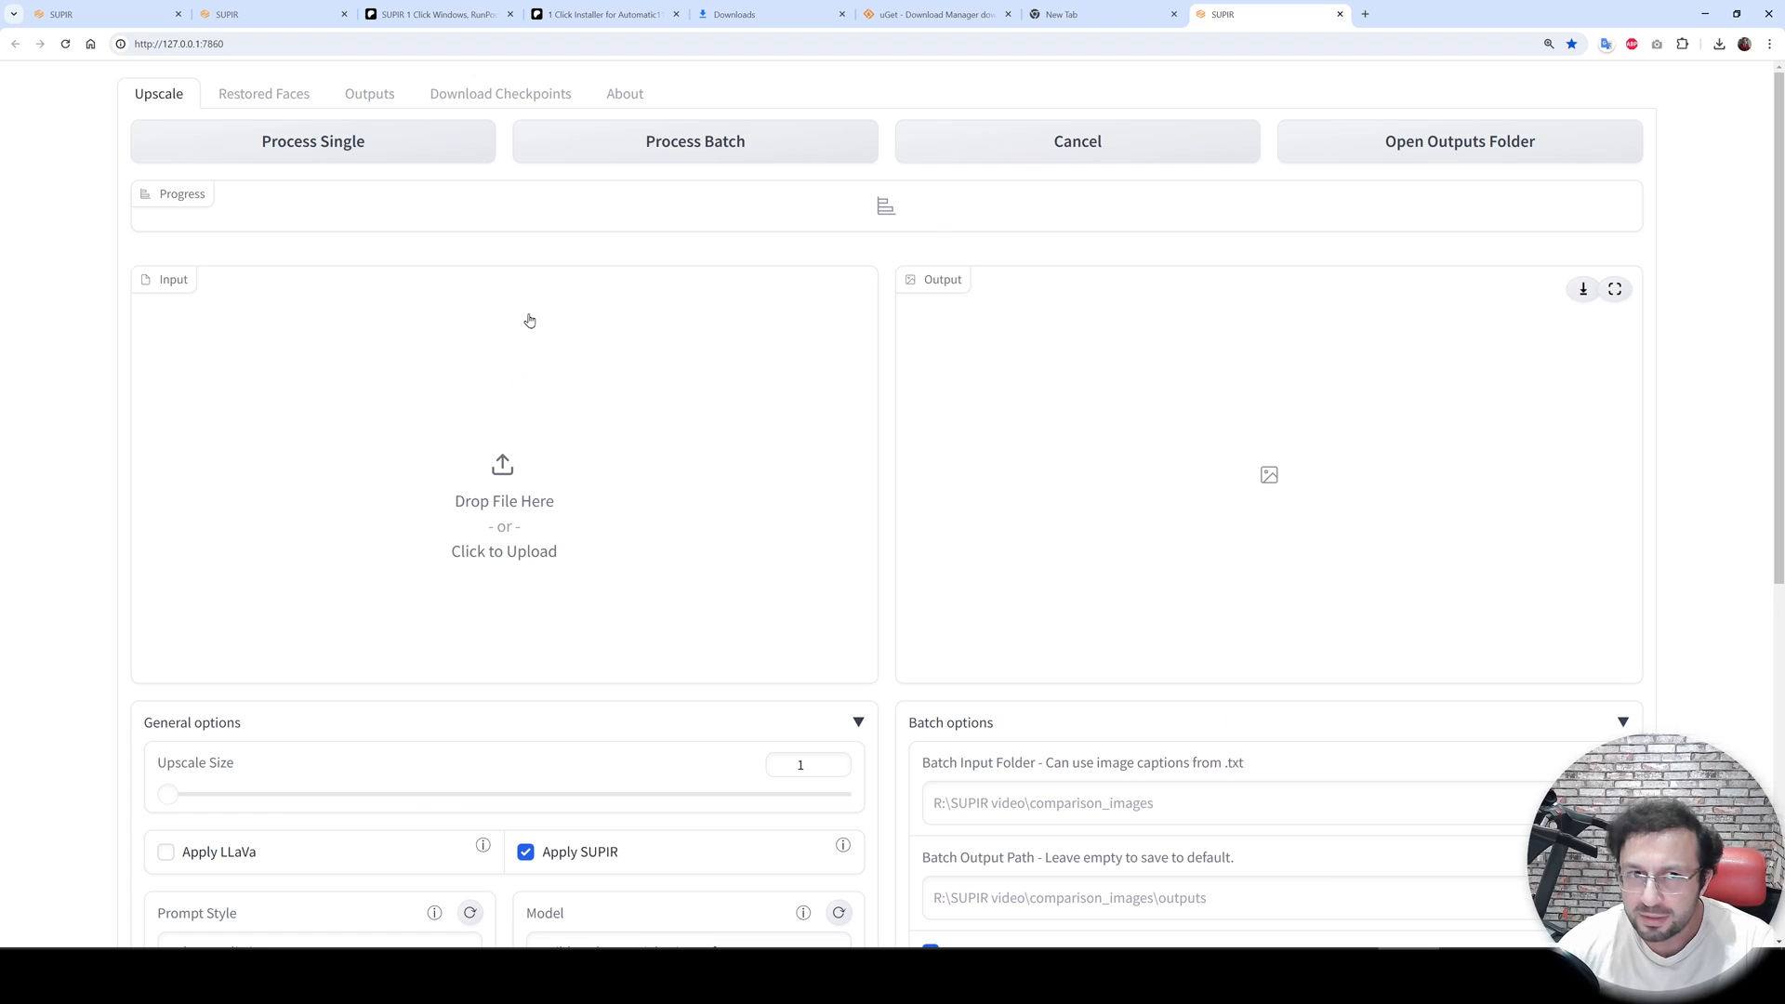
{"action": "scroll", "coordinate": [590, 528], "scroll_direction": "down", "scroll_amount": 3}
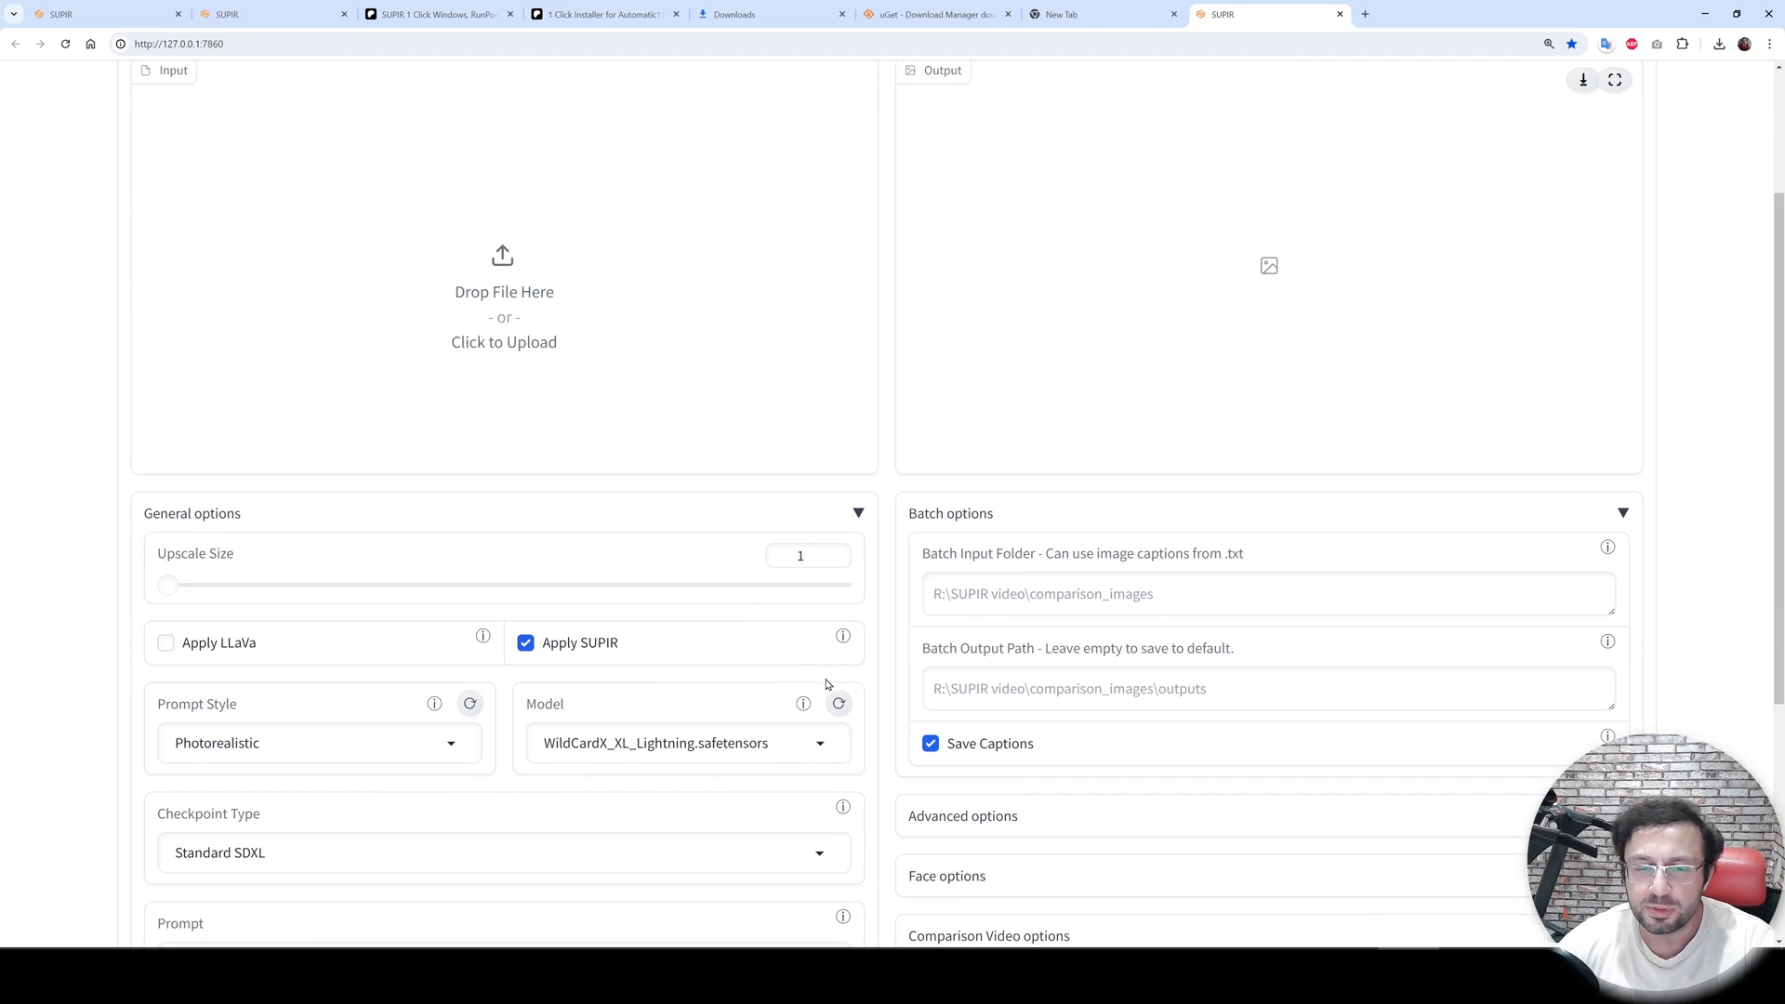
{"action": "scroll", "coordinate": [825, 683], "scroll_direction": "down", "scroll_amount": 2}
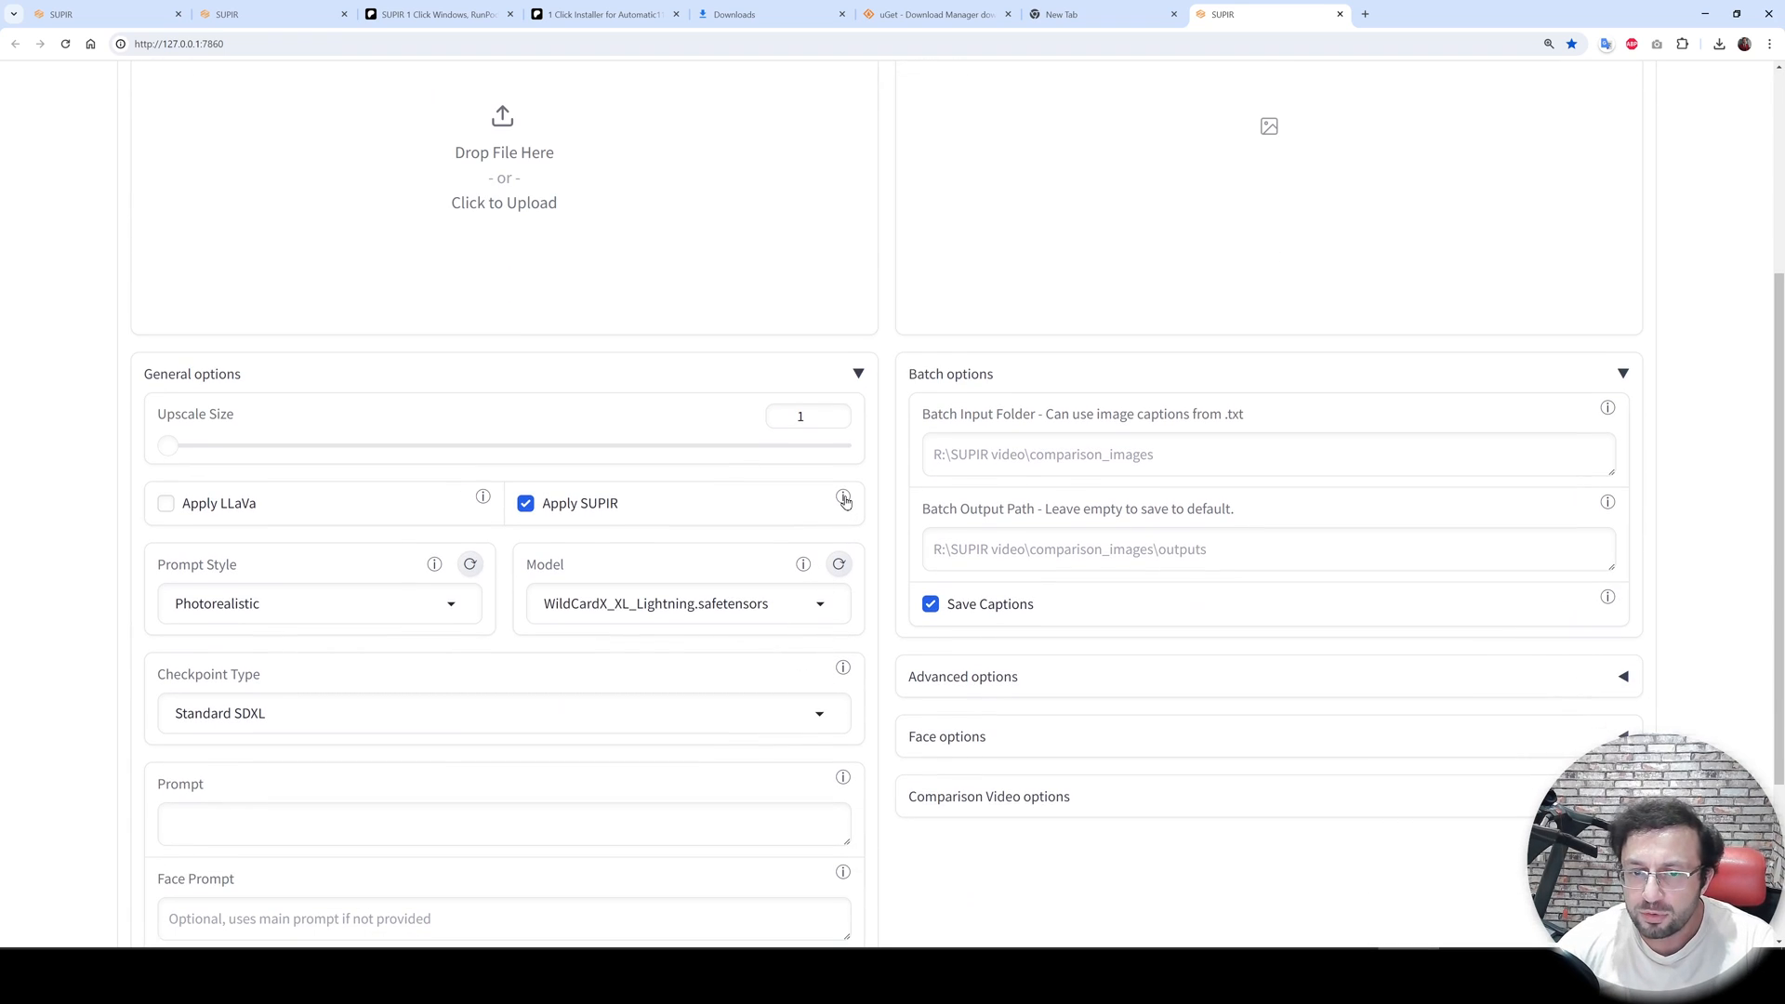
{"action": "mouse_move", "coordinate": [845, 501]}
{"action": "mouse_move", "coordinate": [1607, 409]}
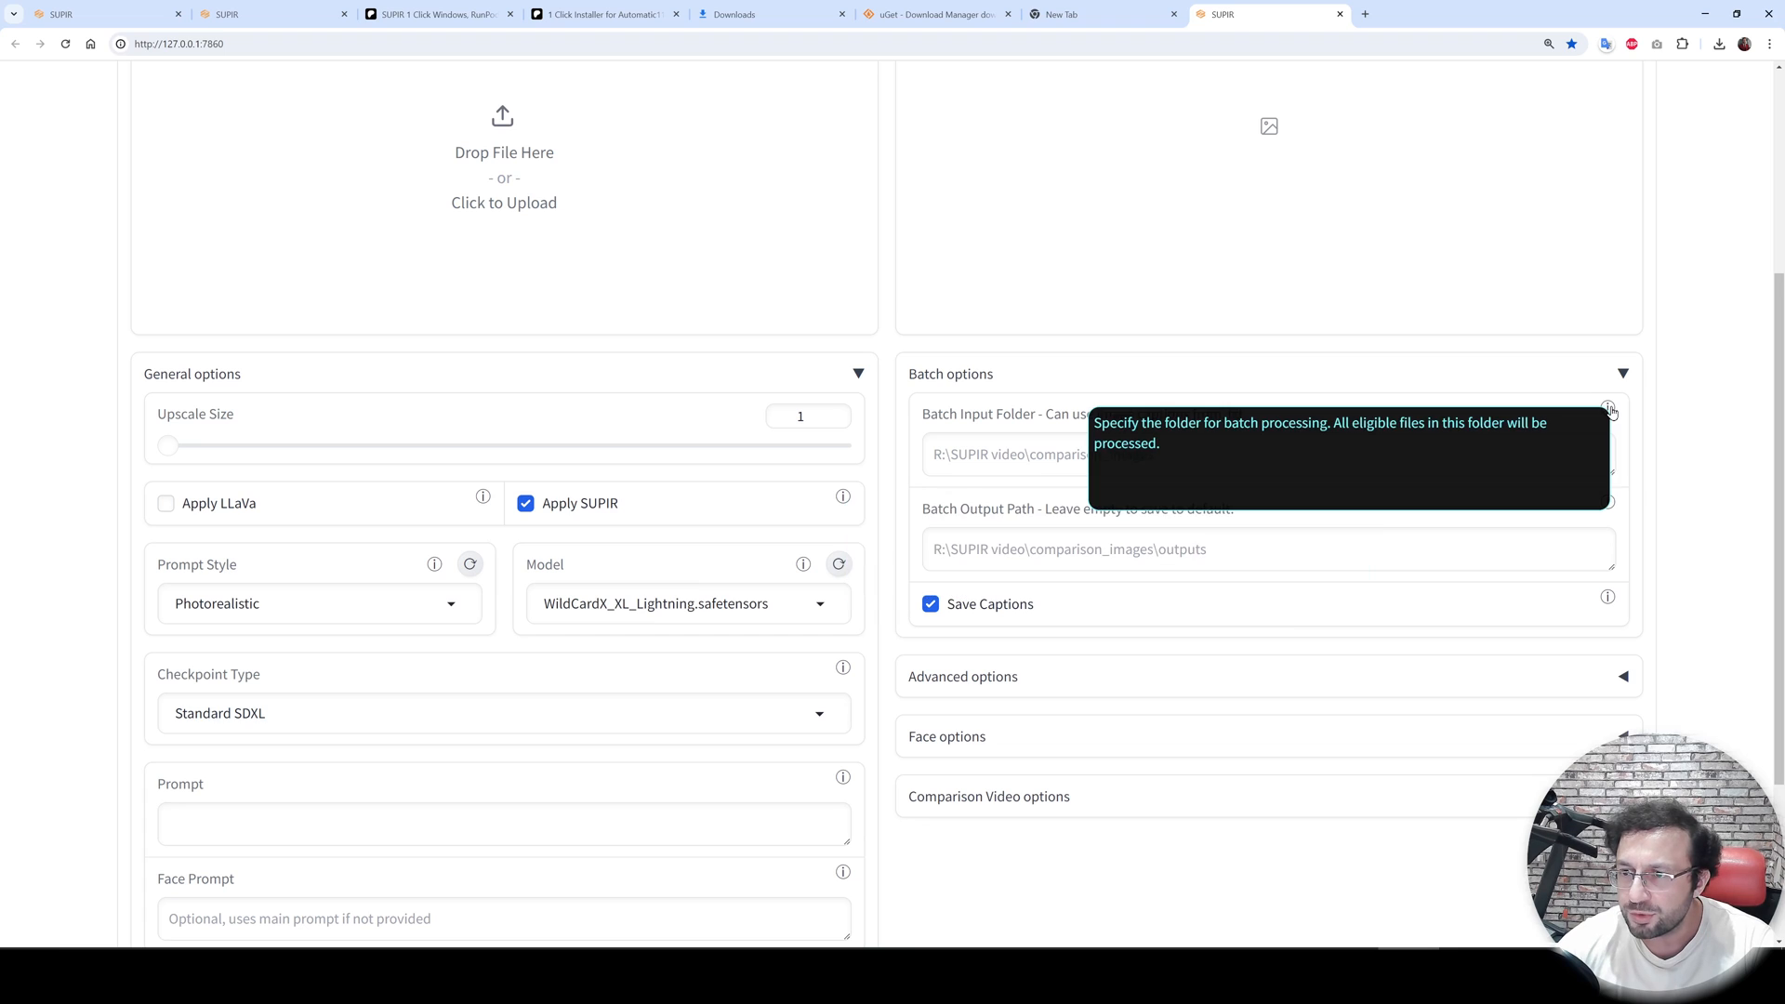
{"action": "scroll", "coordinate": [626, 399], "scroll_direction": "up", "scroll_amount": 5}
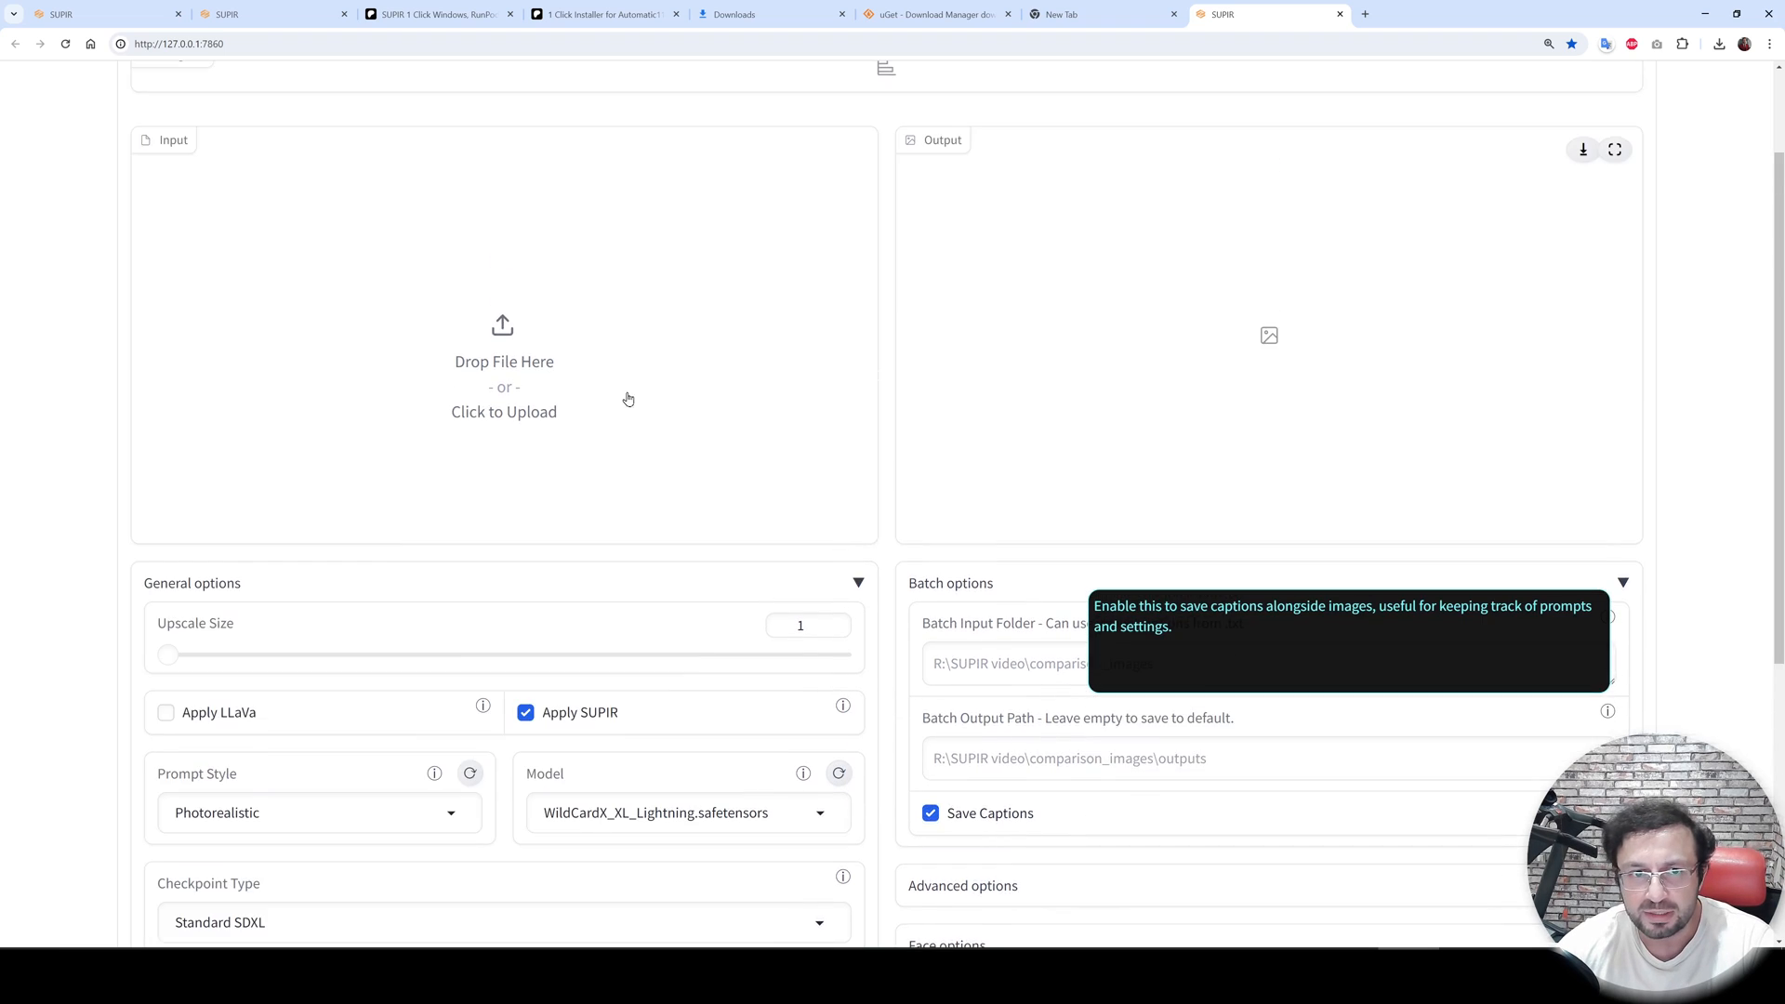
- Load u9.png from the Downloads folder as the input image
{"action": "left_click", "coordinate": [521, 446]}
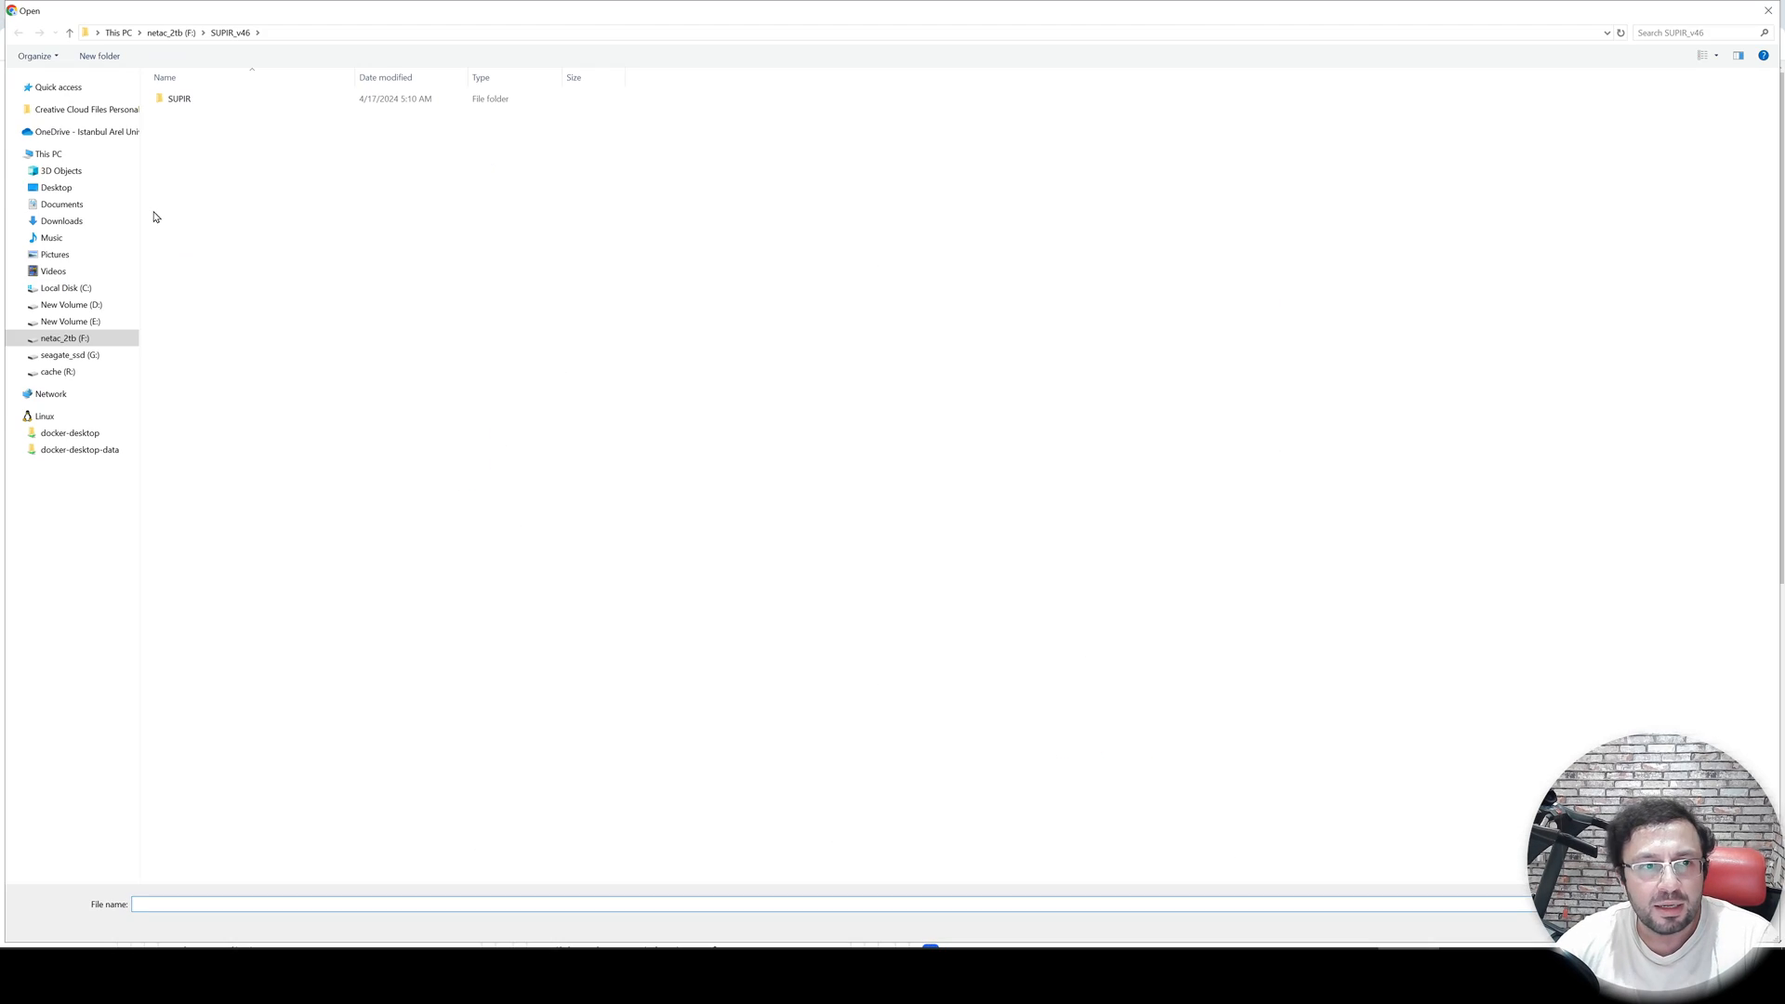
{"action": "left_click", "coordinate": [57, 221]}
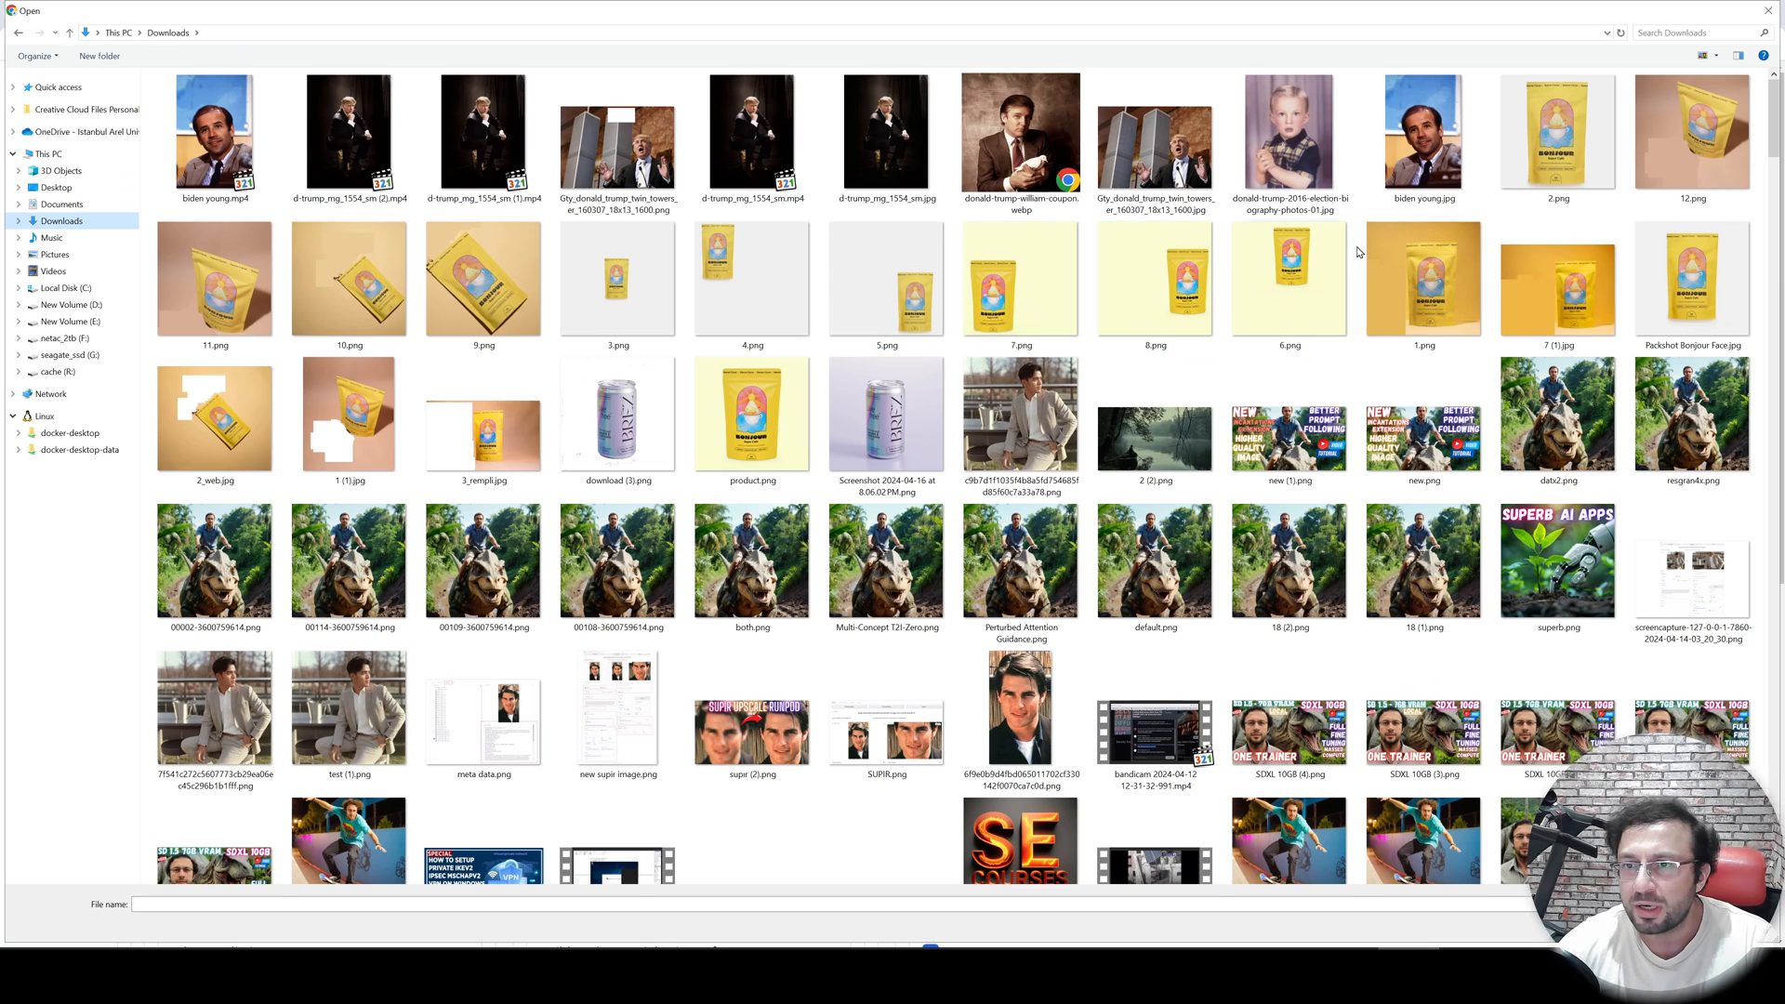
{"action": "scroll", "coordinate": [1036, 520], "scroll_direction": "down", "scroll_amount": 3}
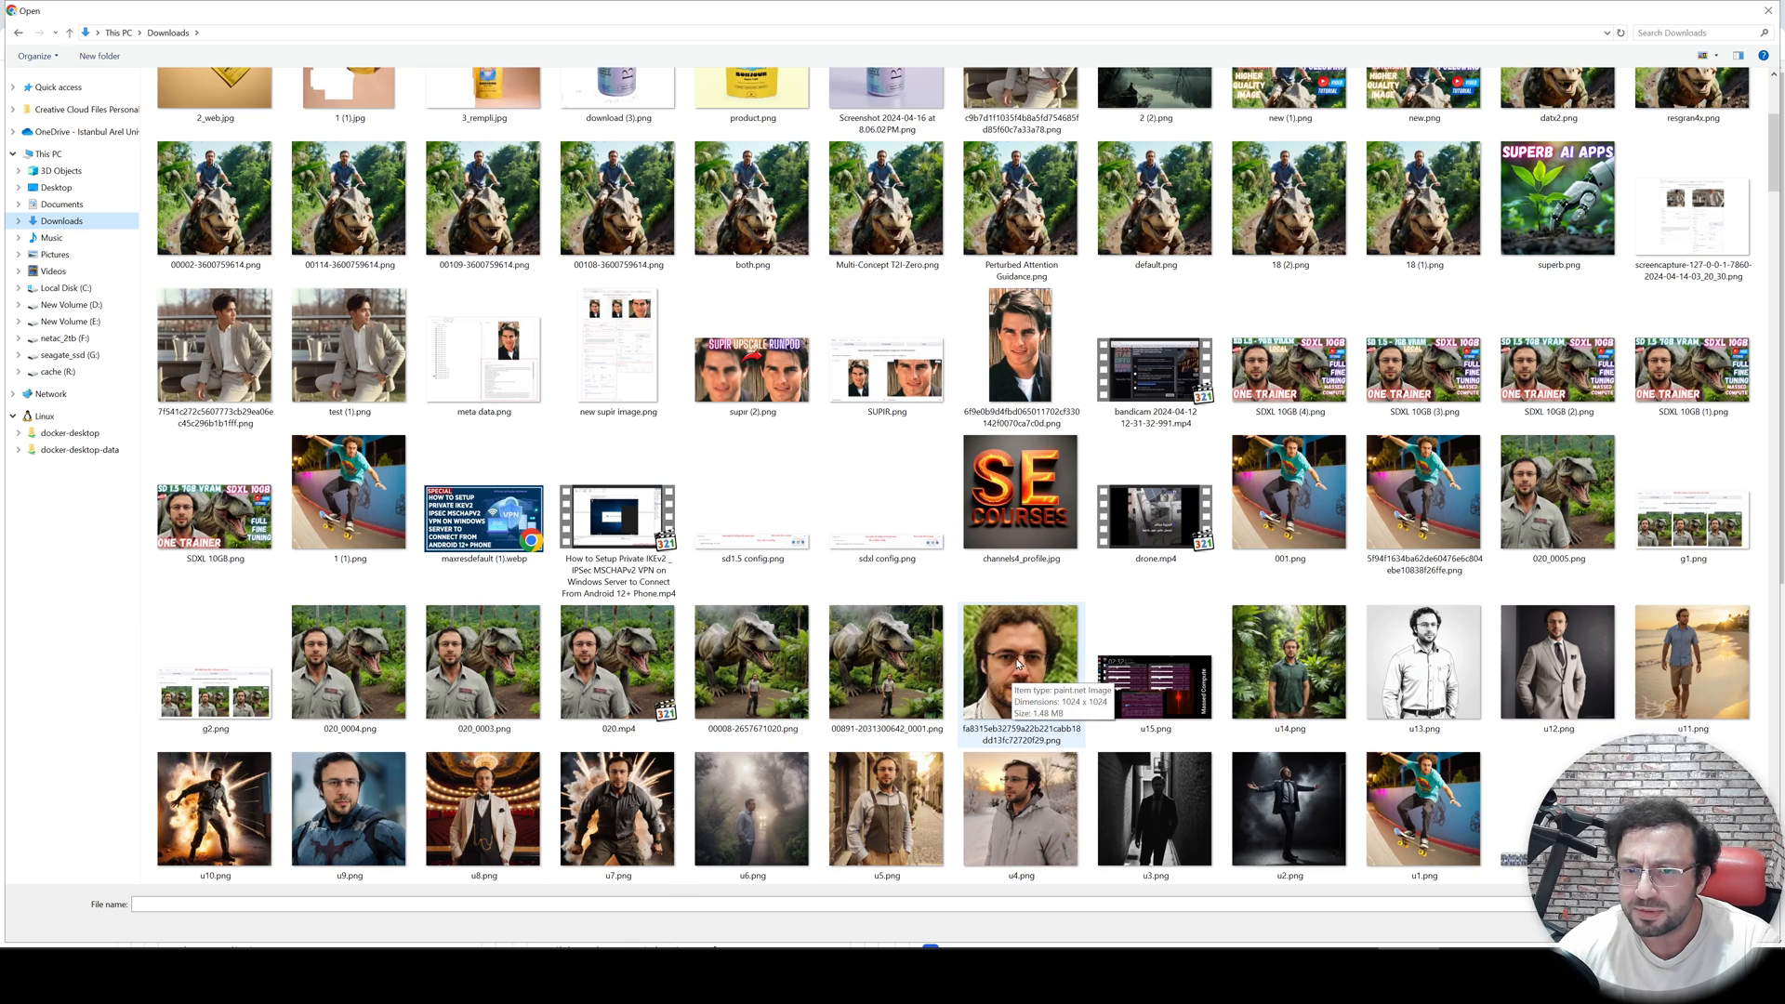
{"action": "scroll", "coordinate": [1023, 669], "scroll_direction": "down", "scroll_amount": 3}
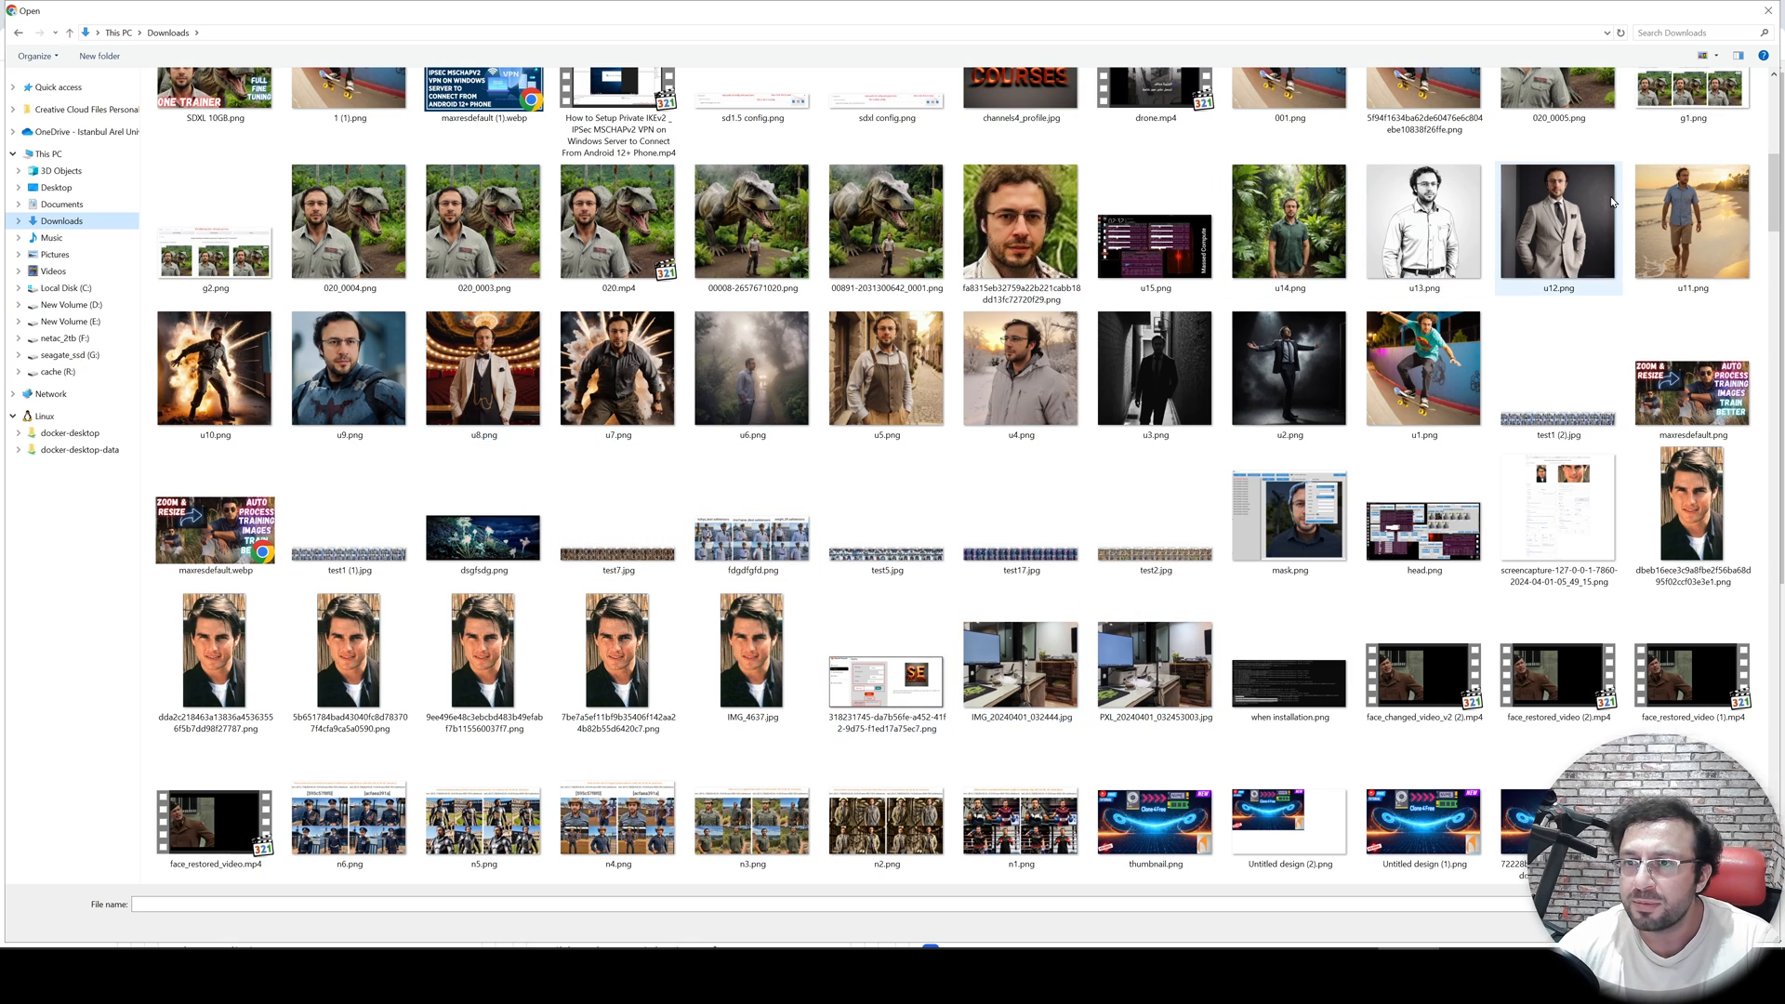
{"action": "double_click", "coordinate": [356, 369]}
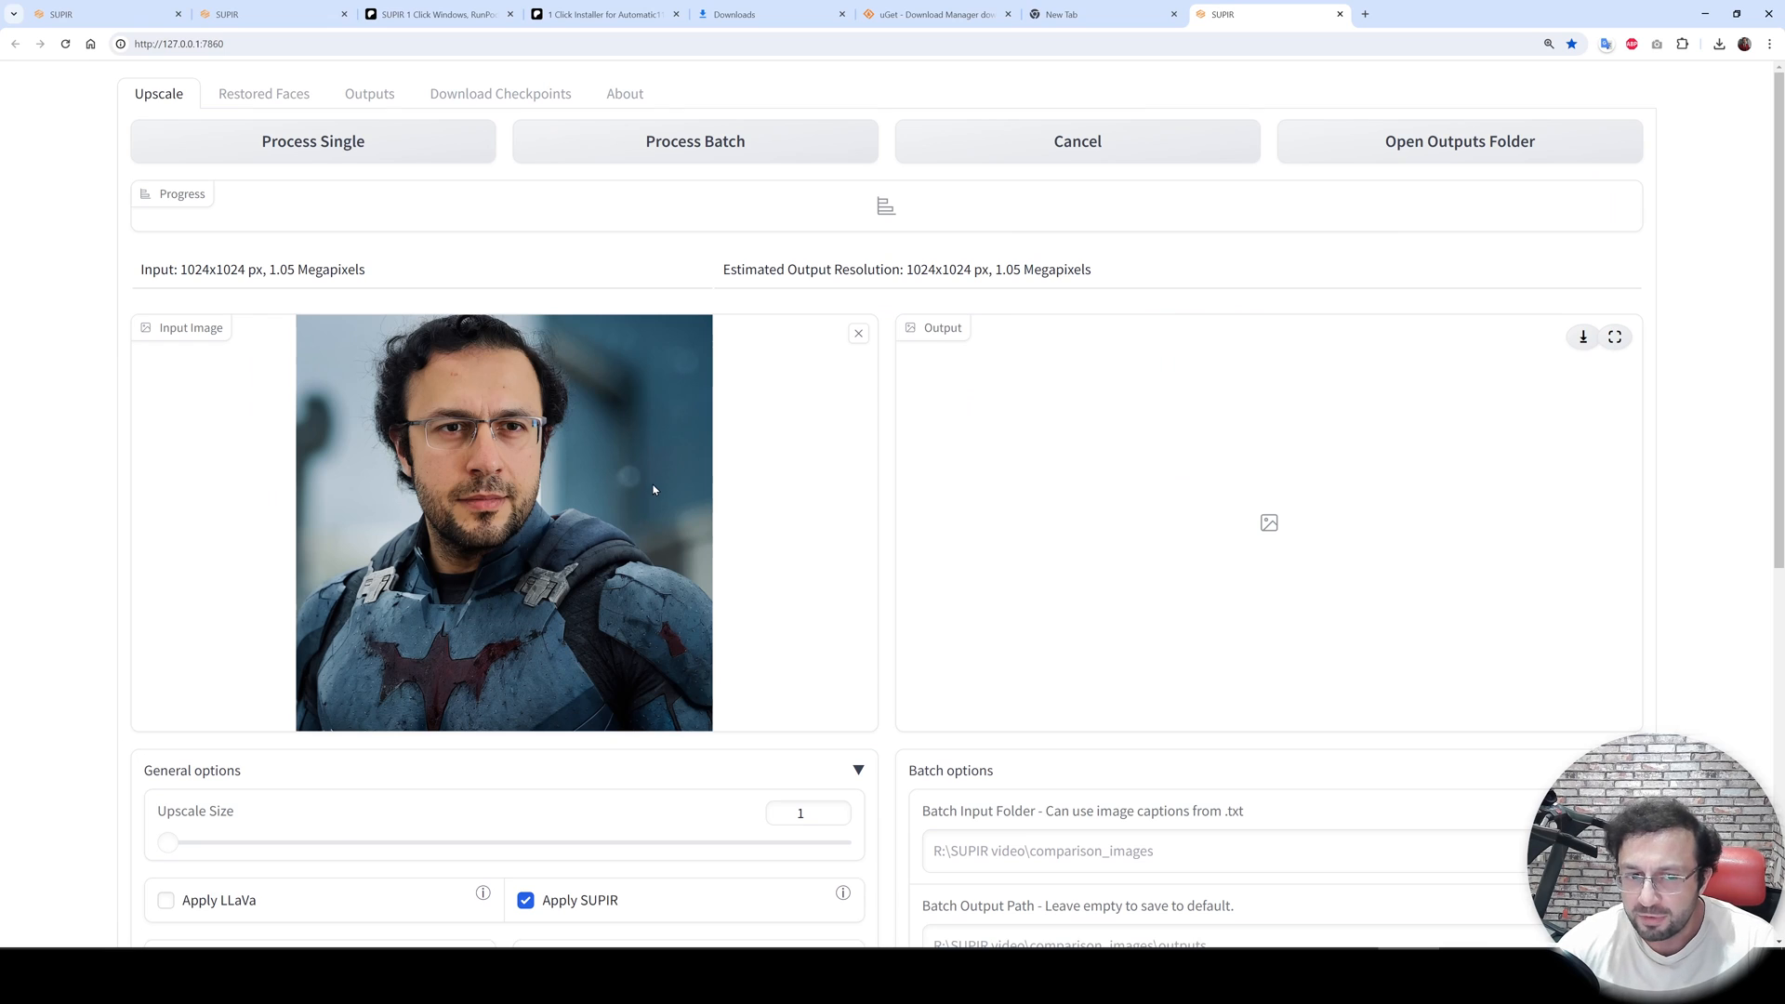
- Set the Upscale Size to 2
{"action": "scroll", "coordinate": [586, 628], "scroll_direction": "down", "scroll_amount": 2}
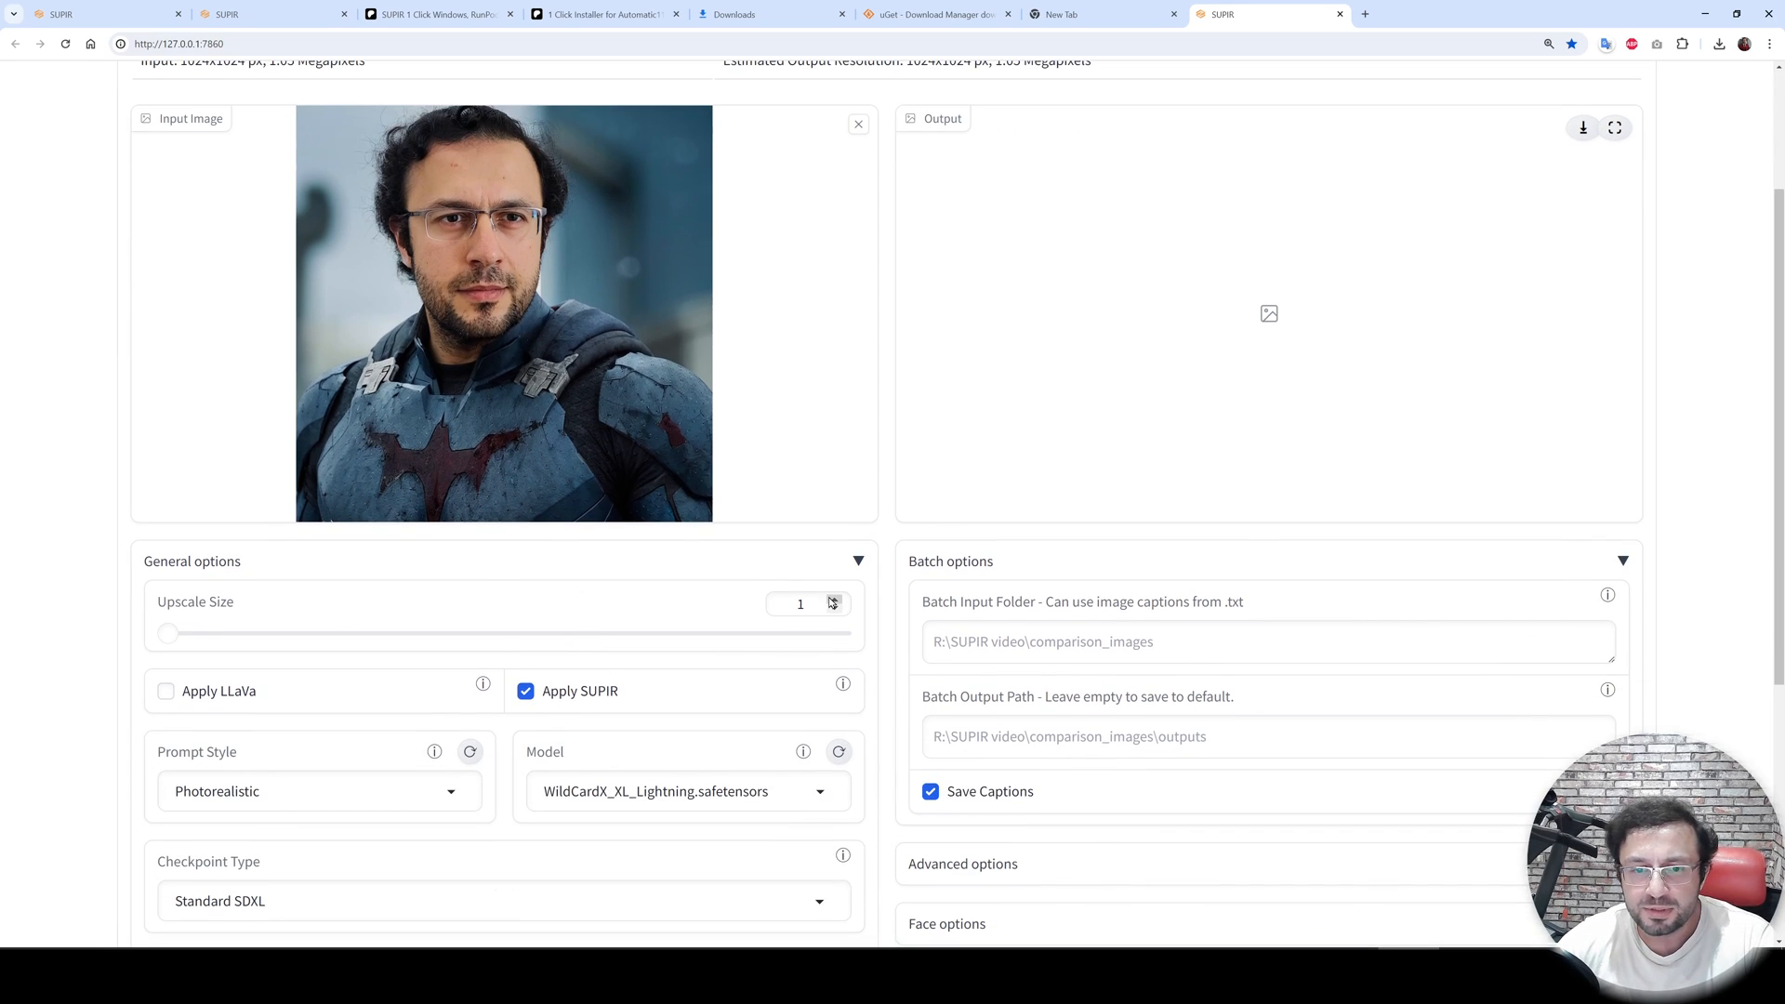
{"action": "scroll", "coordinate": [784, 608], "scroll_direction": "up", "scroll_amount": 2}
{"action": "scroll", "coordinate": [791, 585], "scroll_direction": "down", "scroll_amount": 1}
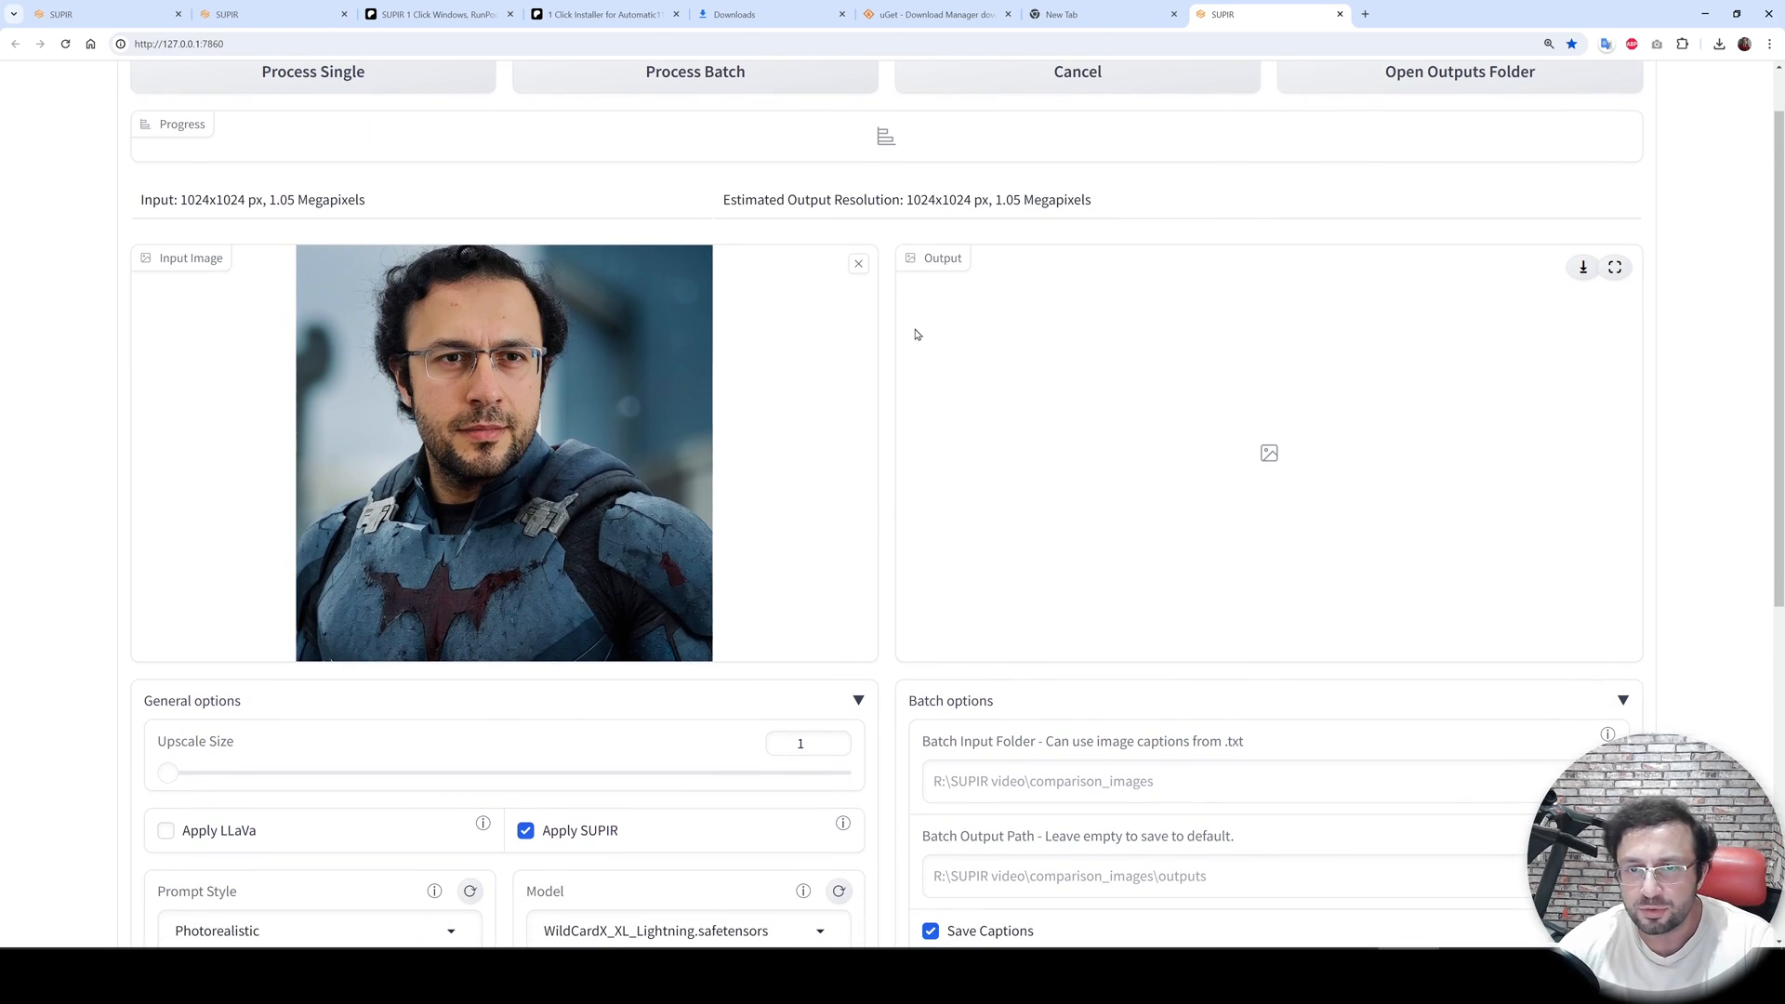
{"action": "left_click_drag", "start_coordinate": [973, 199], "coordinate": [902, 200]}
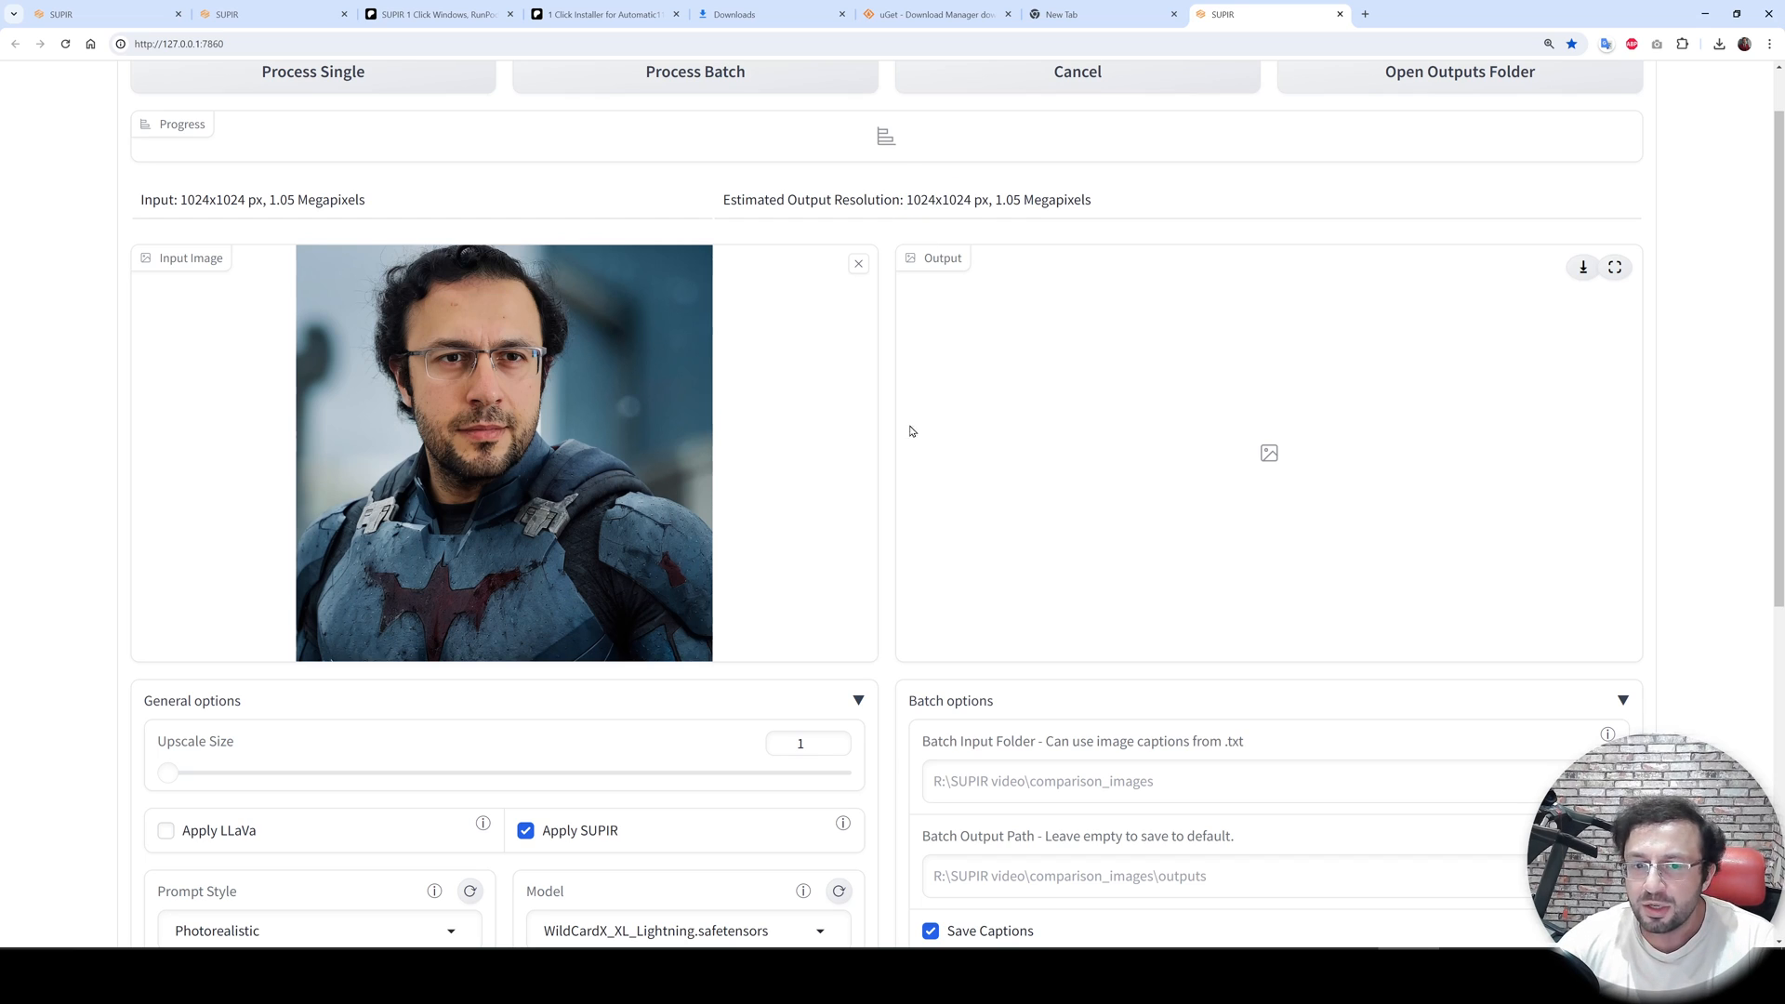
{"action": "left_click", "coordinate": [840, 738]}
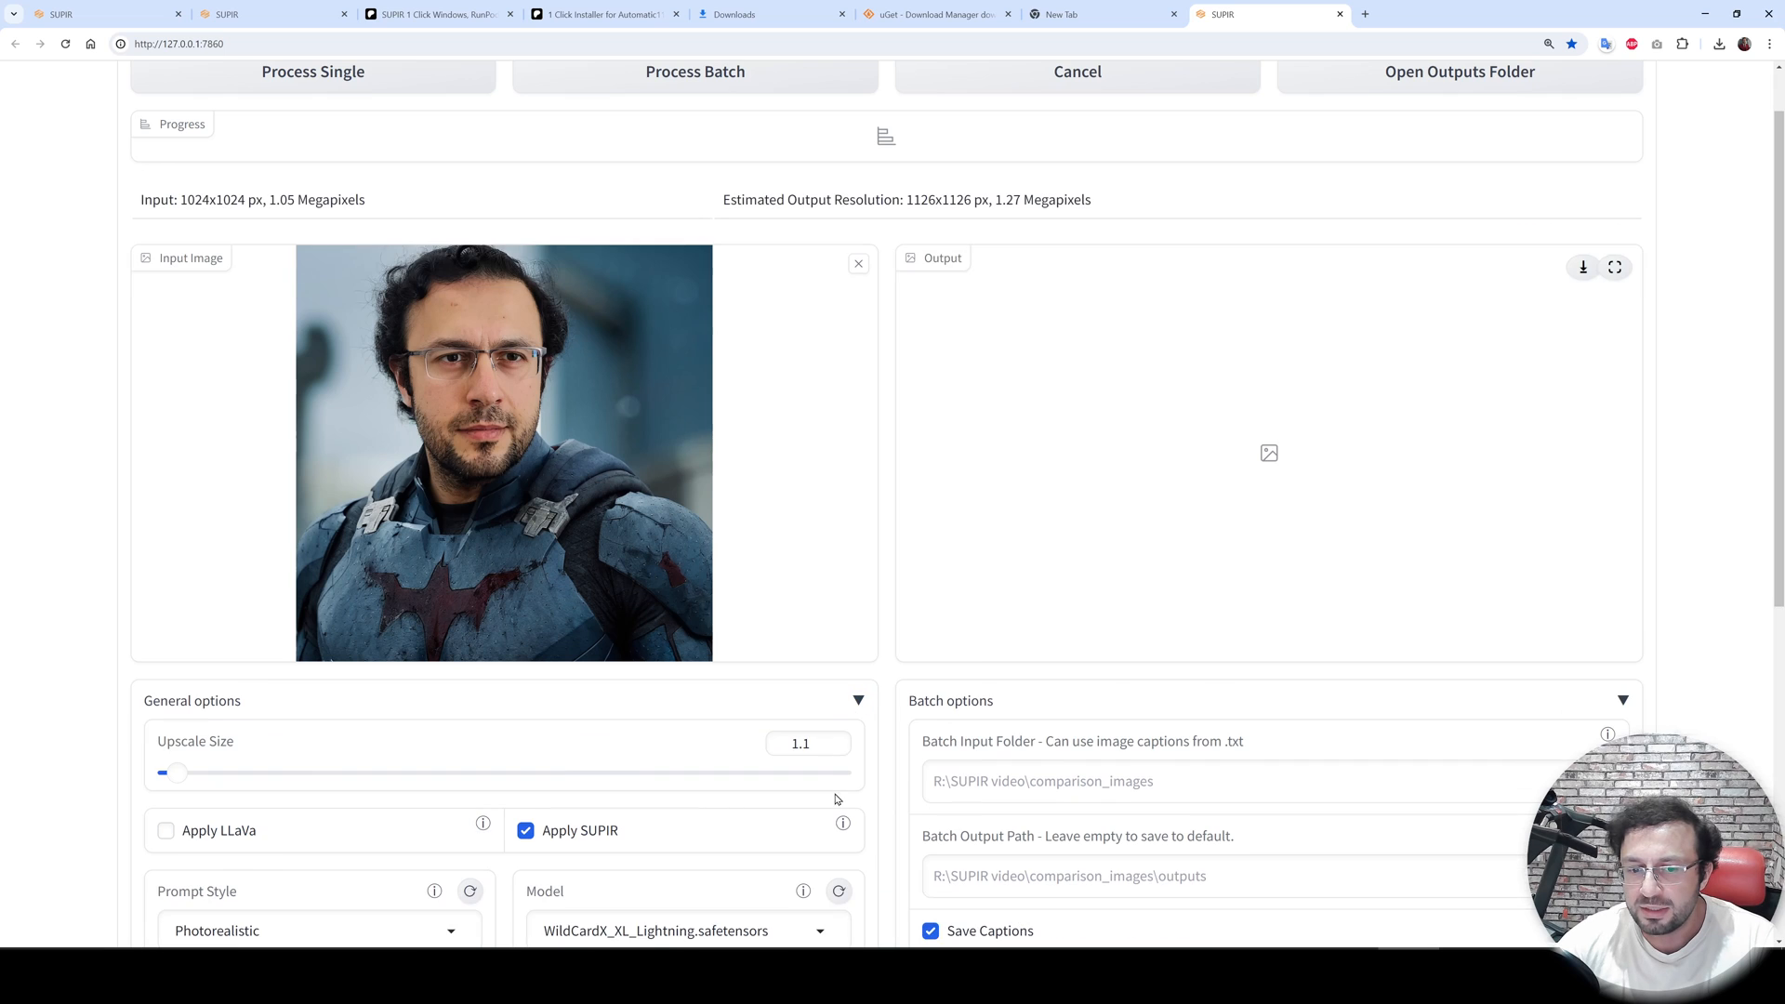
{"action": "left_click", "coordinate": [836, 740]}
{"action": "left_click", "coordinate": [833, 739]}
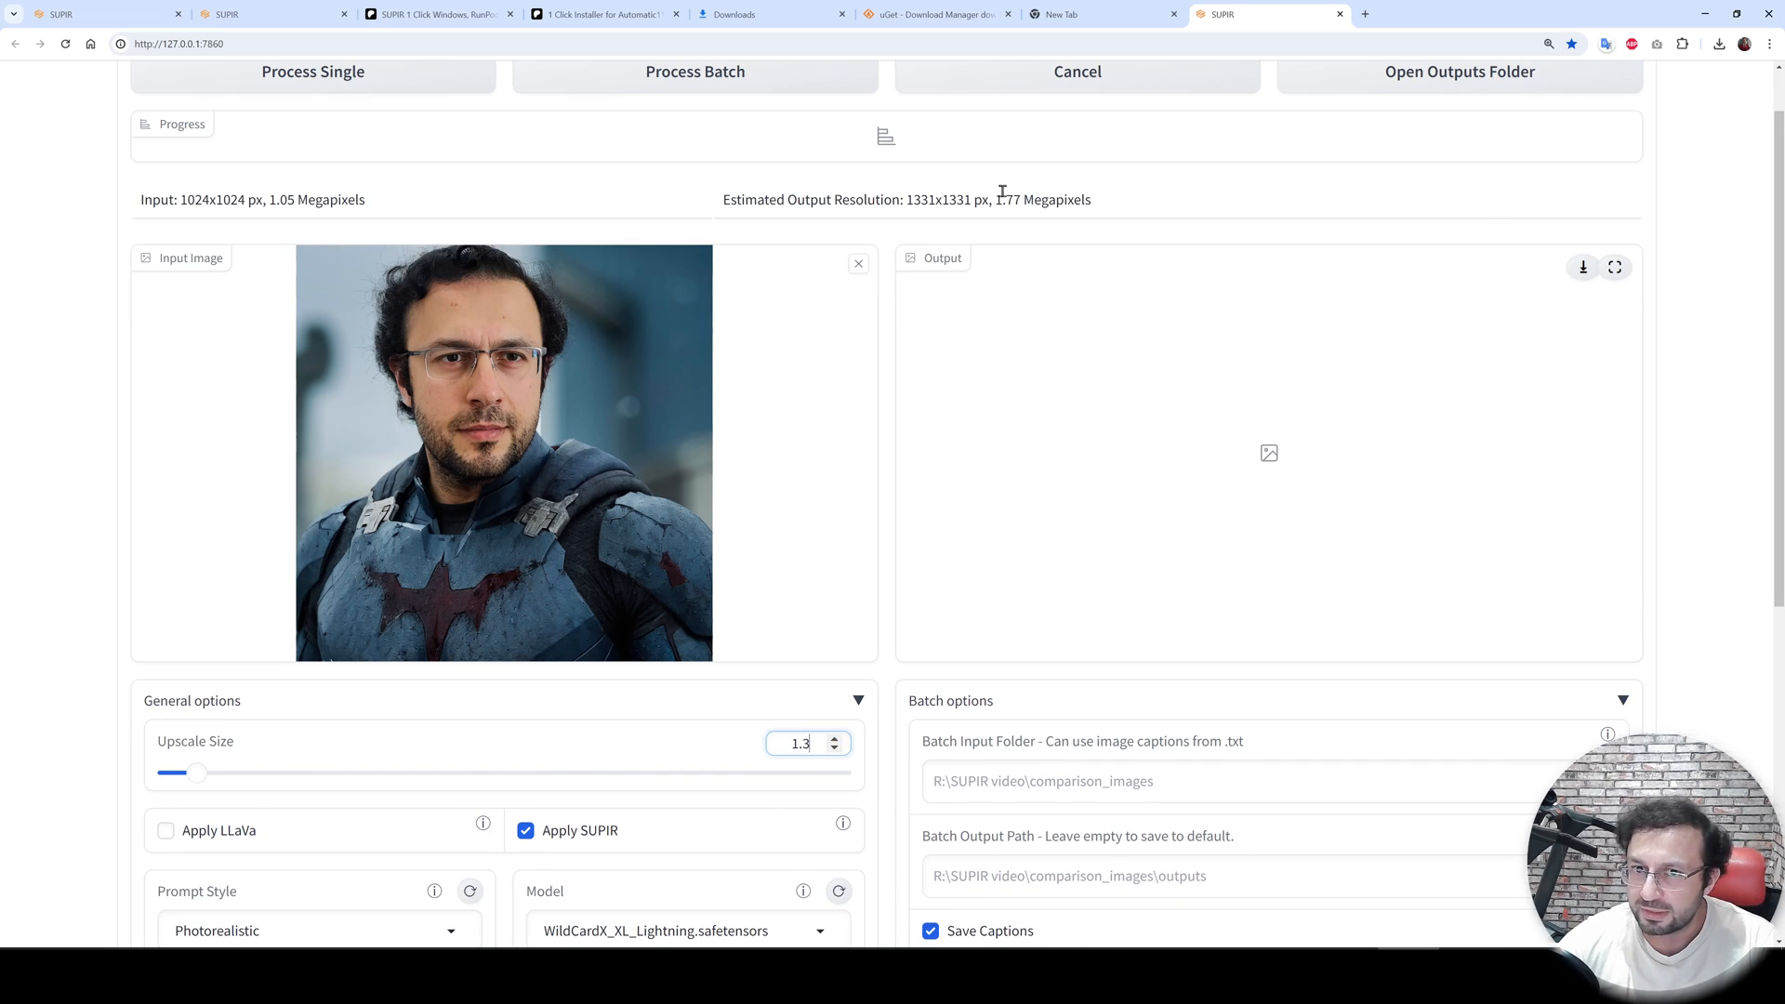
{"action": "left_click_drag", "start_coordinate": [814, 742], "coordinate": [718, 731]}
{"action": "type", "text": "2"}
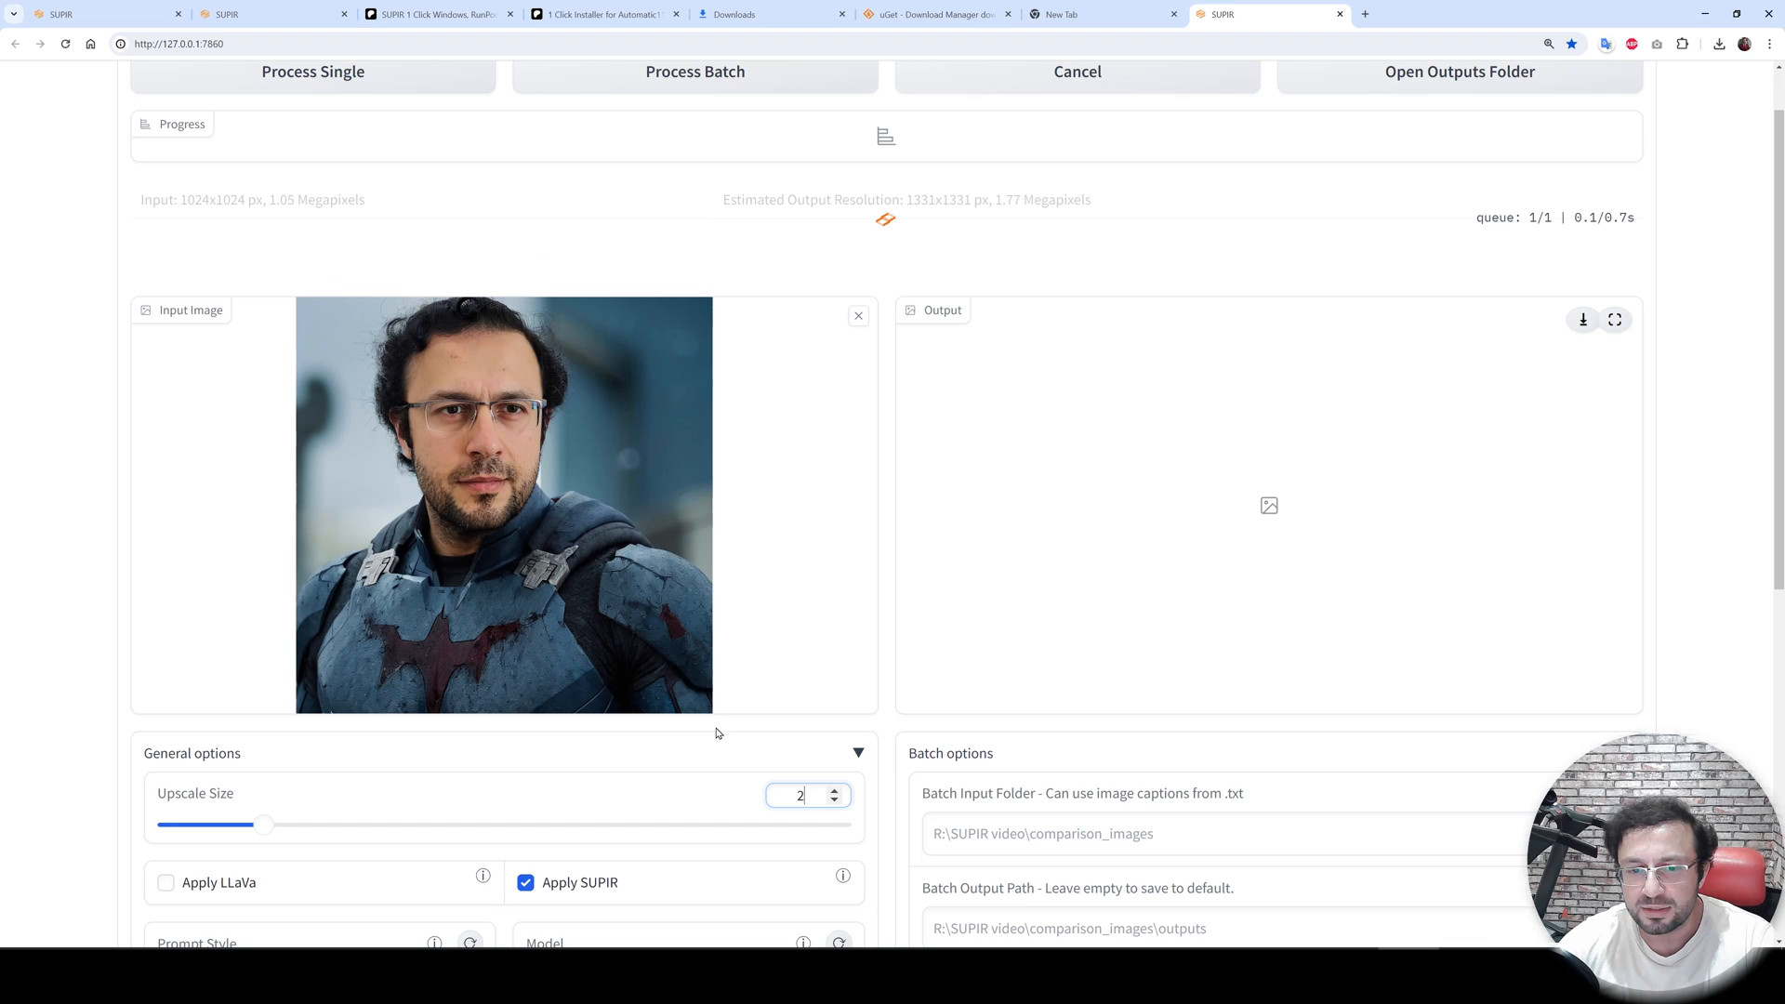
{"action": "left_click", "coordinate": [14, 336]}
{"action": "left_click_drag", "start_coordinate": [1104, 207], "coordinate": [910, 197]}
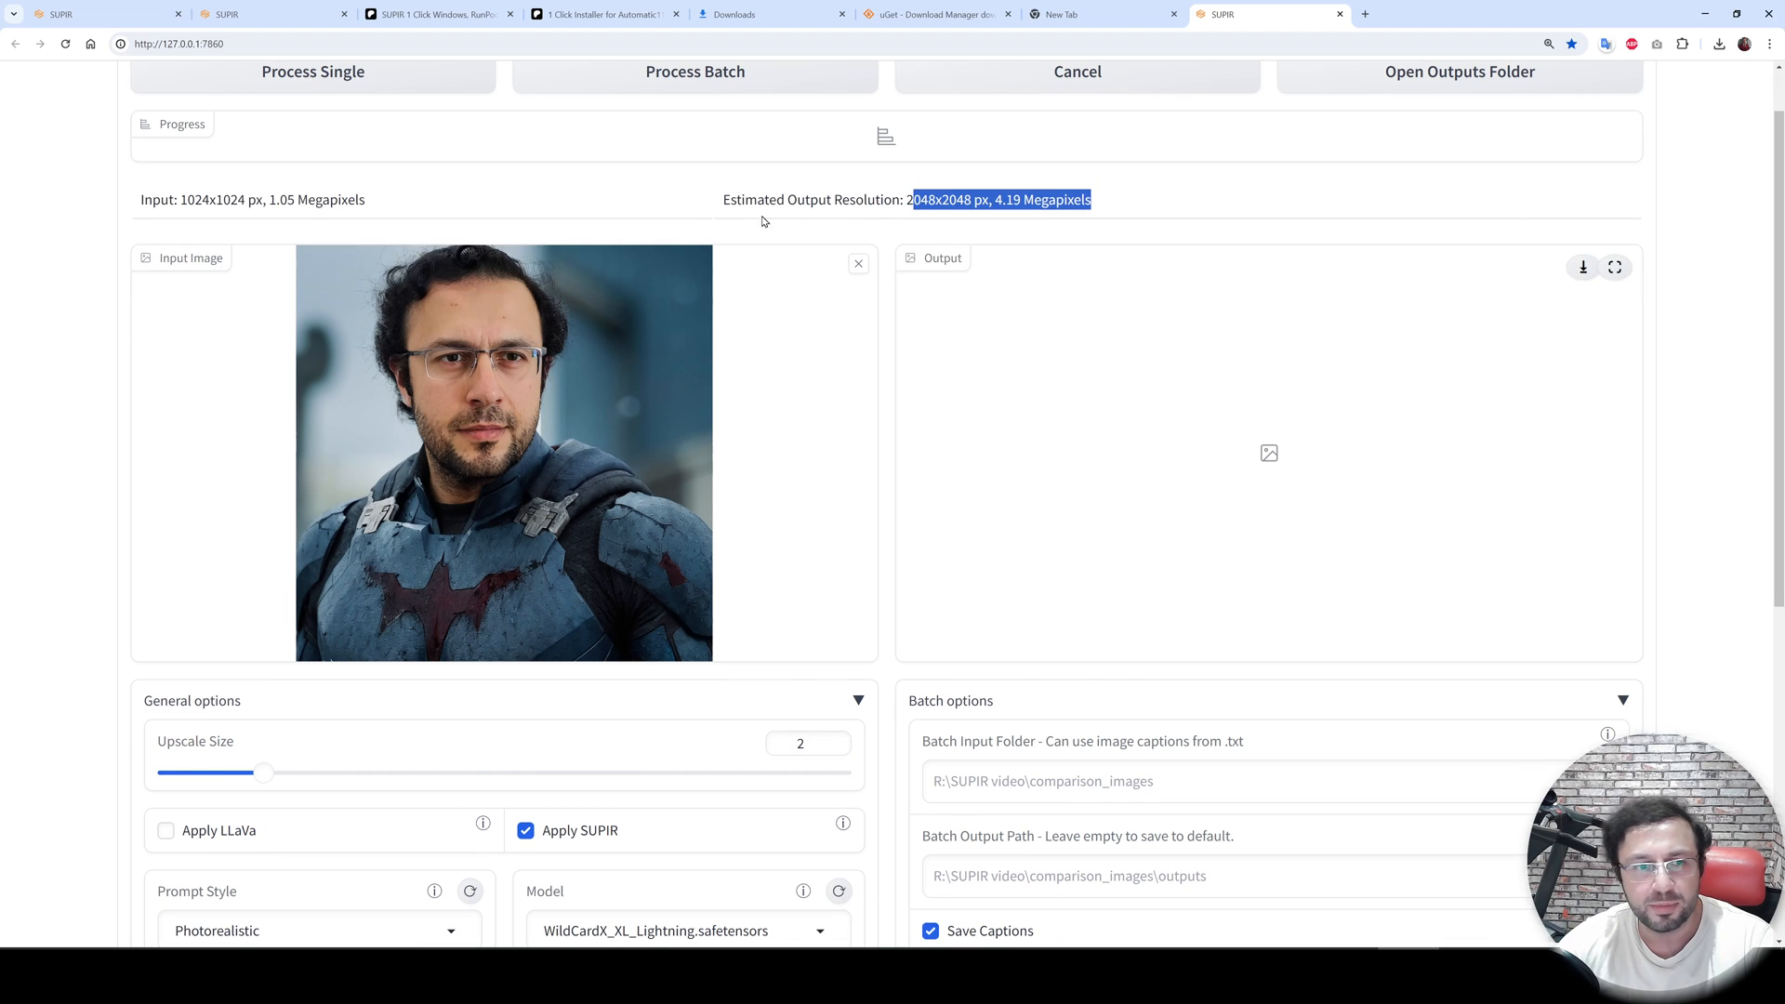
- Enable the Apply LLaVa option
{"action": "scroll", "coordinate": [561, 537], "scroll_direction": "down", "scroll_amount": 3}
{"action": "left_click", "coordinate": [220, 832]}
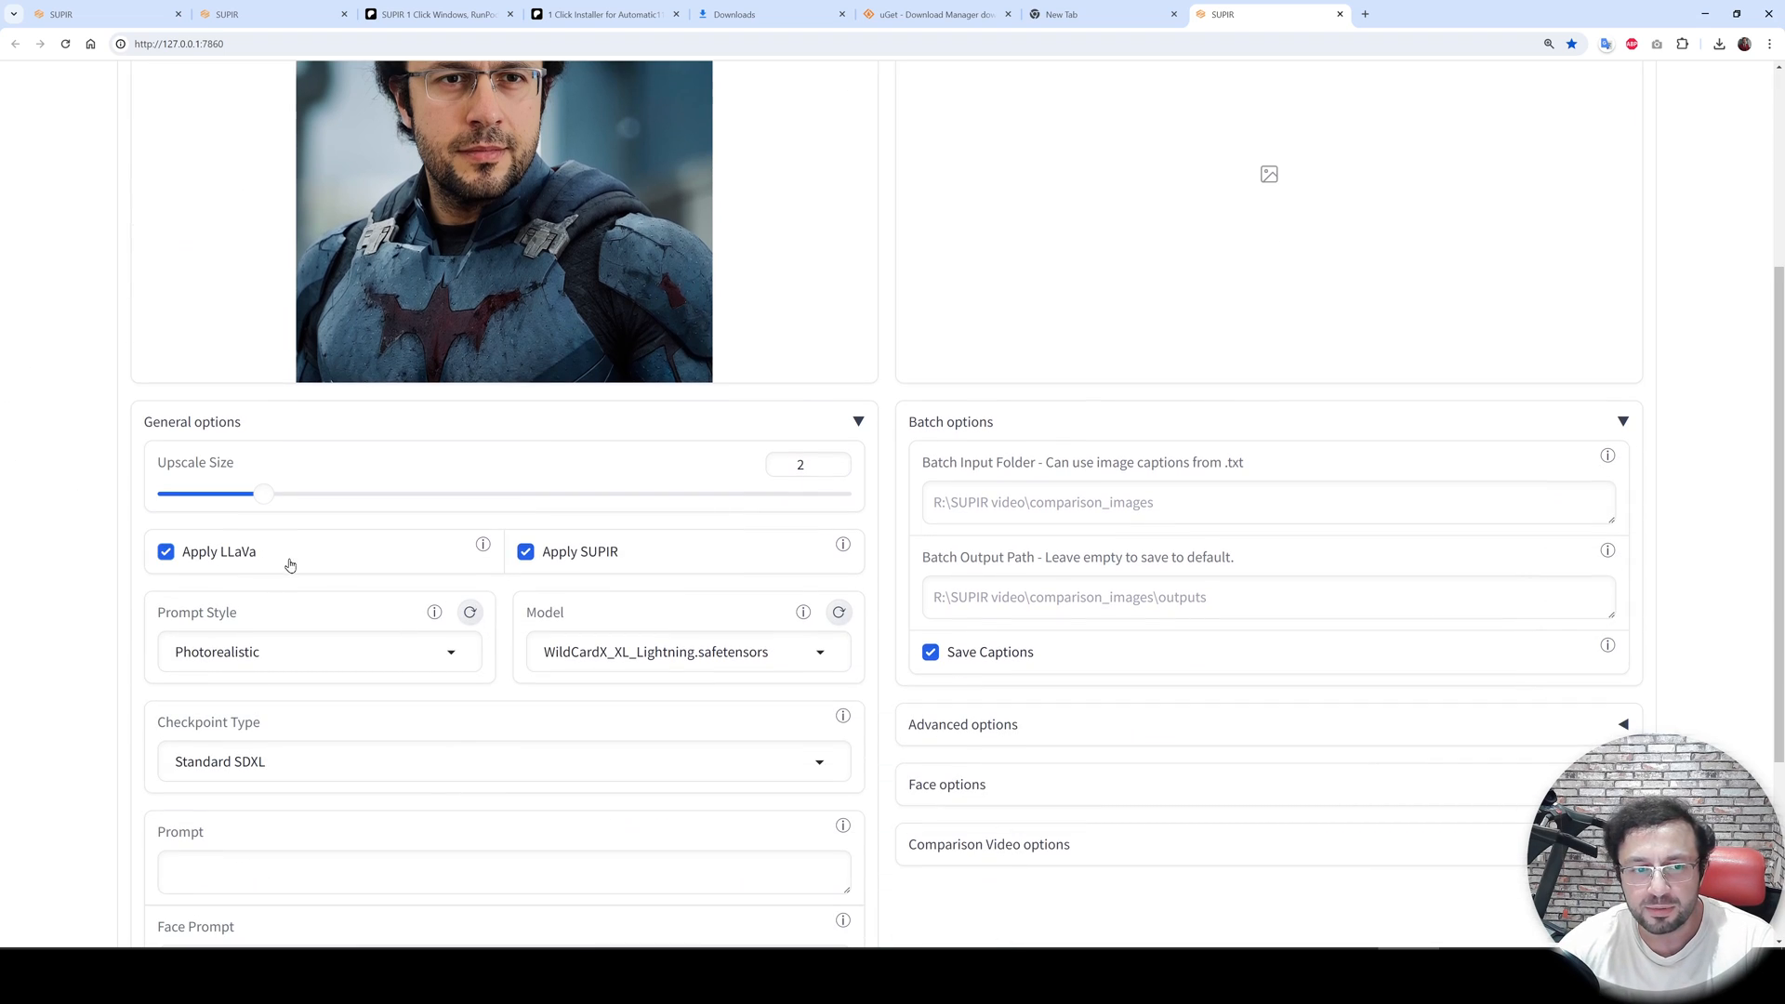
{"action": "scroll", "coordinate": [452, 609], "scroll_direction": "up", "scroll_amount": 3}
{"action": "scroll", "coordinate": [470, 607], "scroll_direction": "up", "scroll_amount": 1}
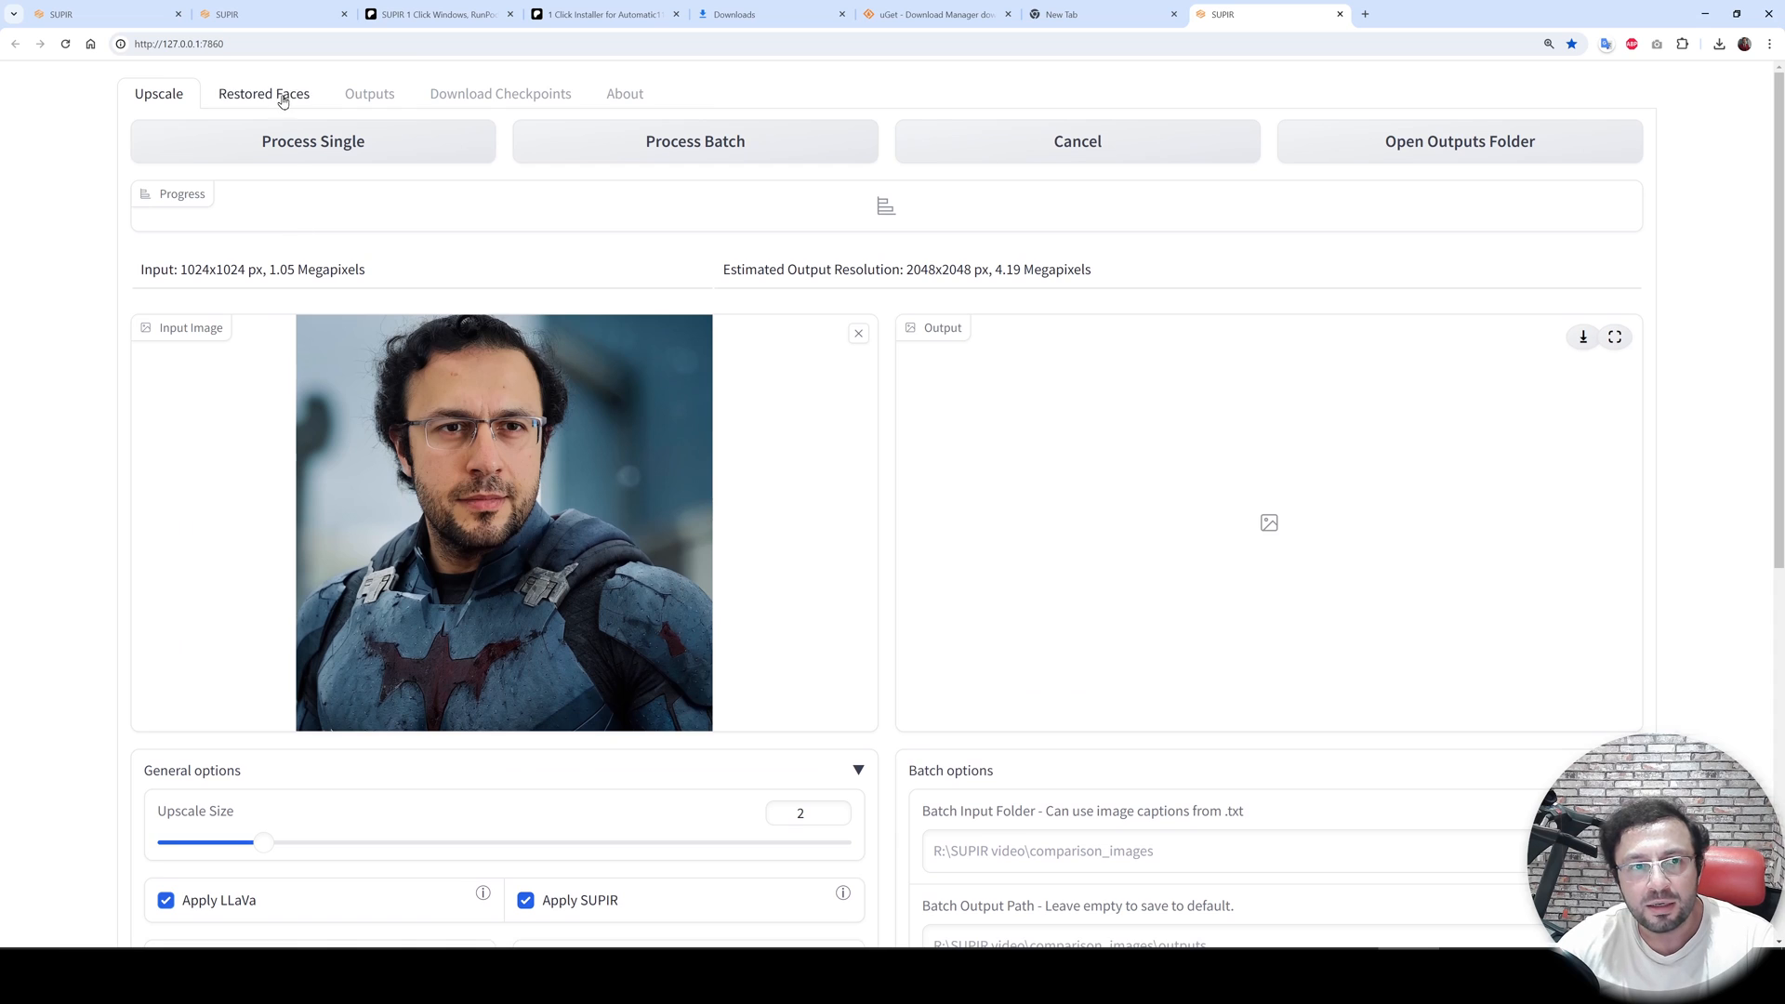
{"action": "scroll", "coordinate": [396, 372], "scroll_direction": "down", "scroll_amount": 6}
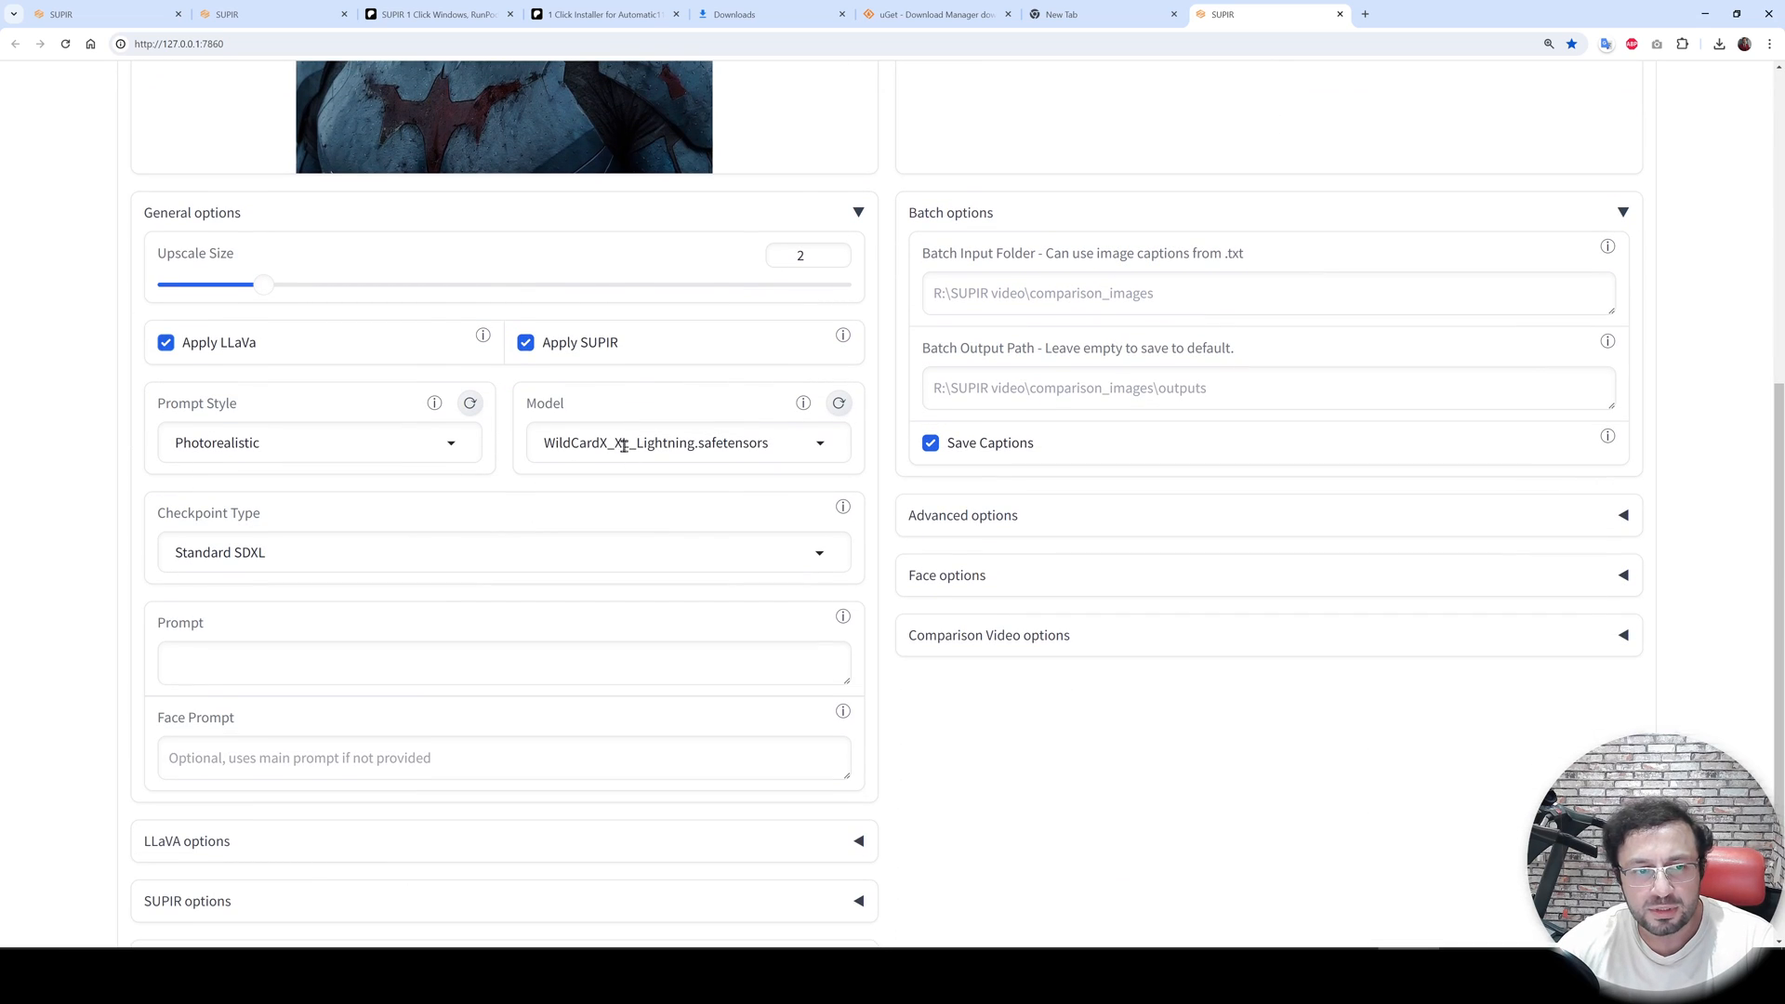
- Open the Model list and refresh the available checkpoints
{"action": "left_click", "coordinate": [623, 444]}
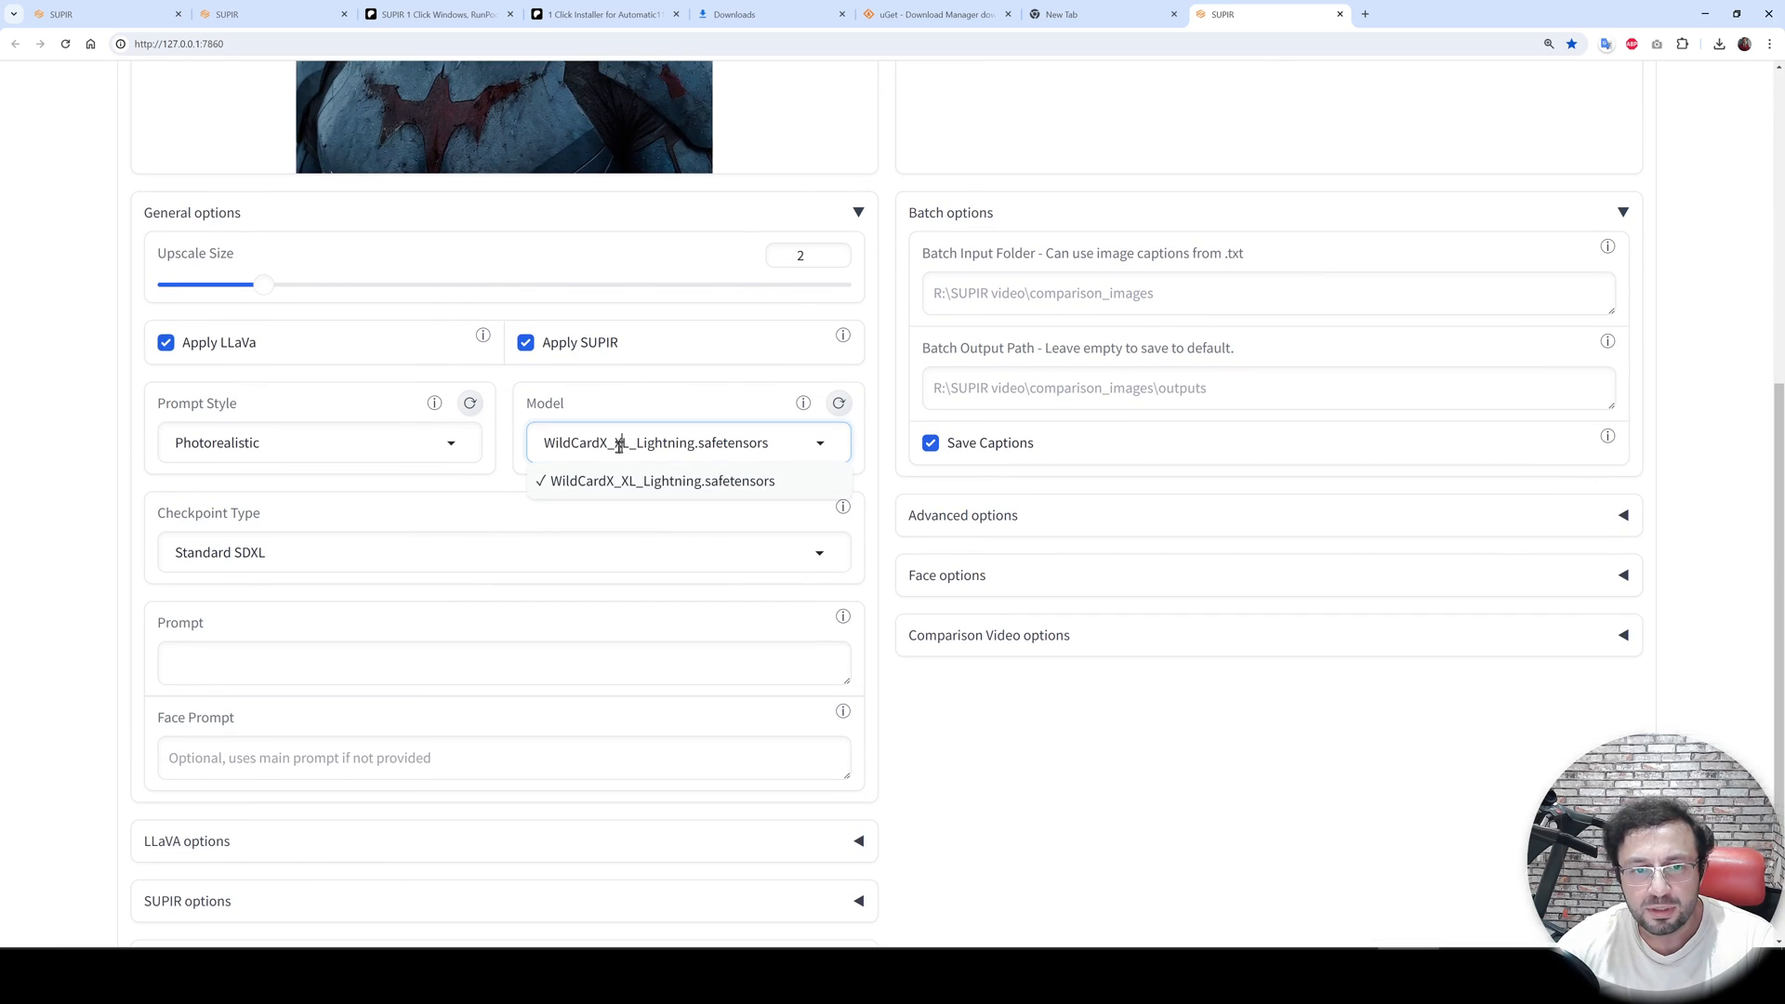
{"action": "left_click", "coordinate": [838, 403]}
{"action": "left_click", "coordinate": [737, 448]}
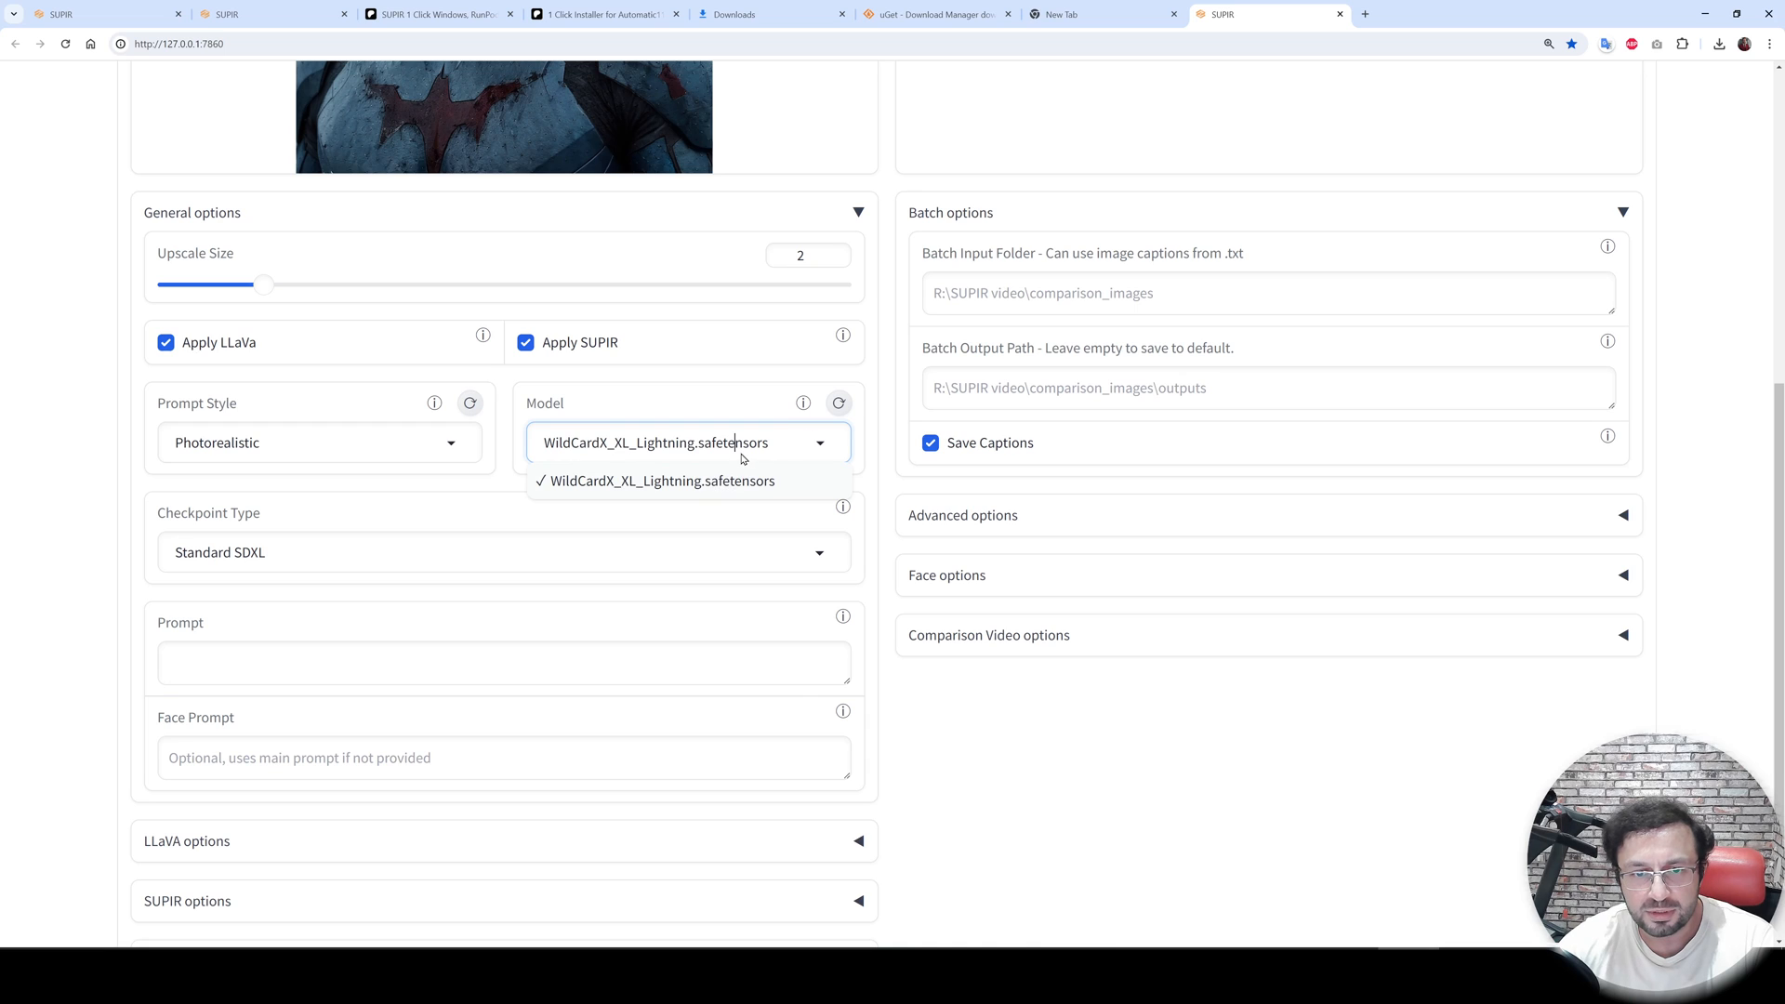
{"action": "left_click", "coordinate": [9, 456]}
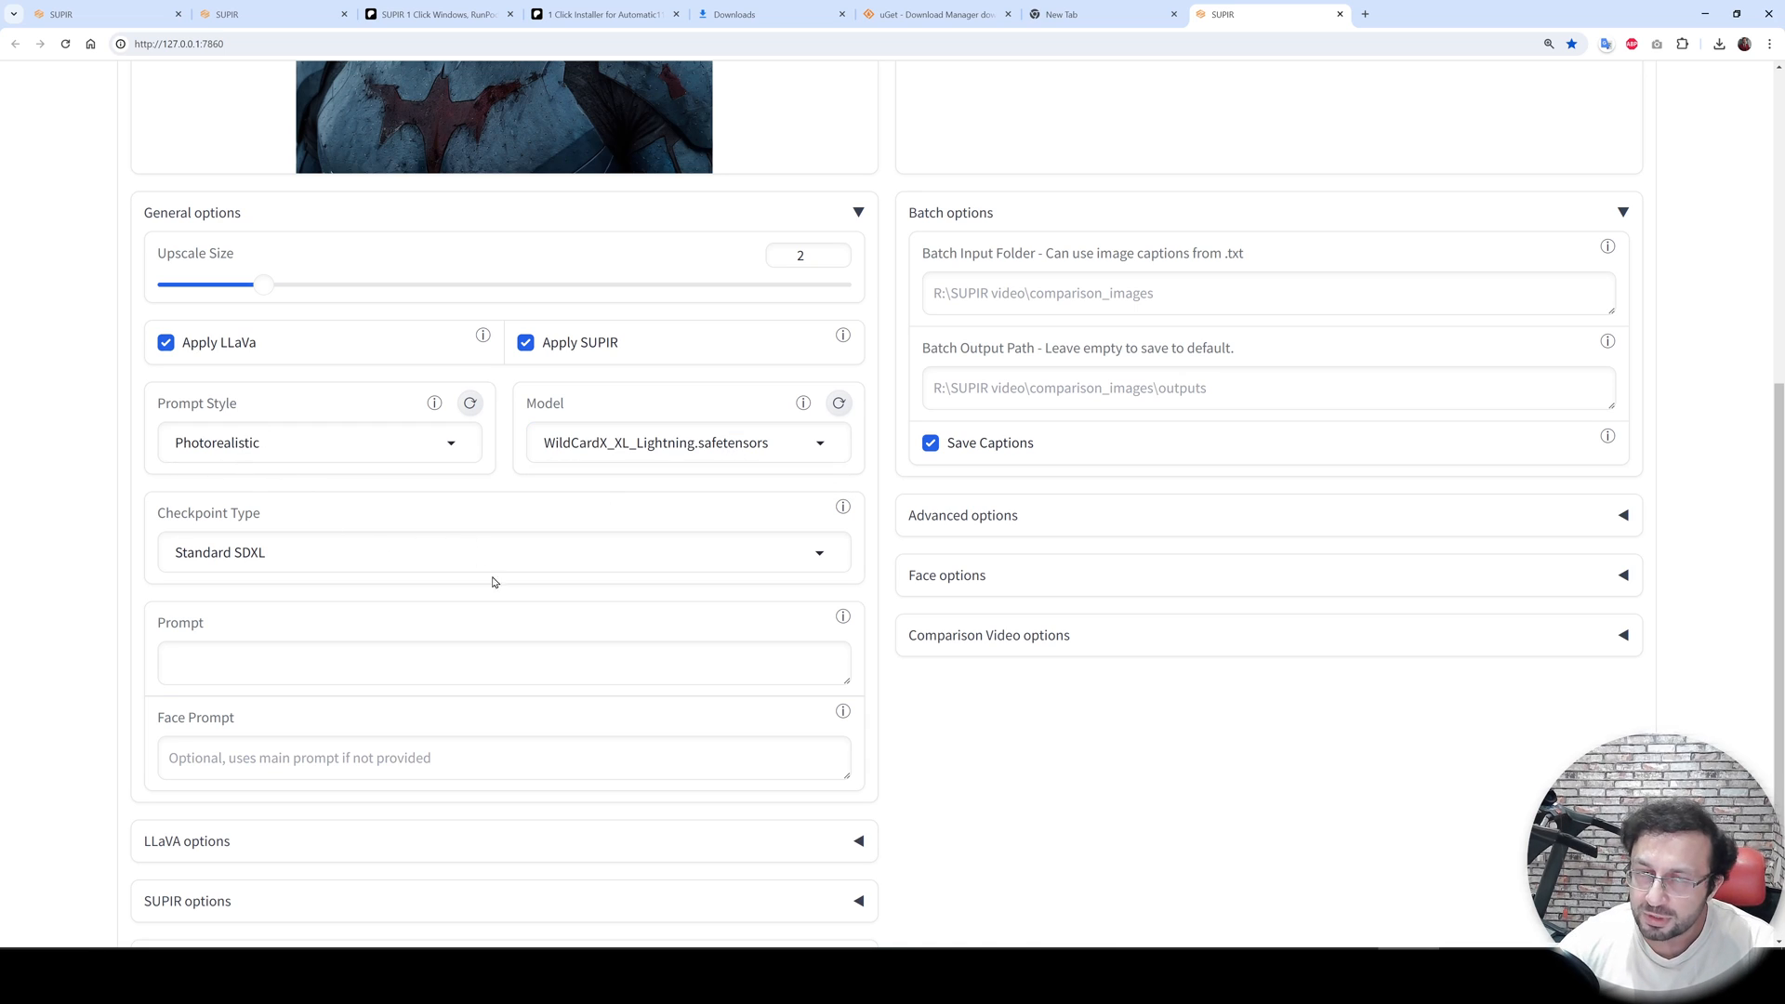
- Open the Download Checkpoints tab and review the models offered for download
{"action": "scroll", "coordinate": [625, 768], "scroll_direction": "up", "scroll_amount": 6}
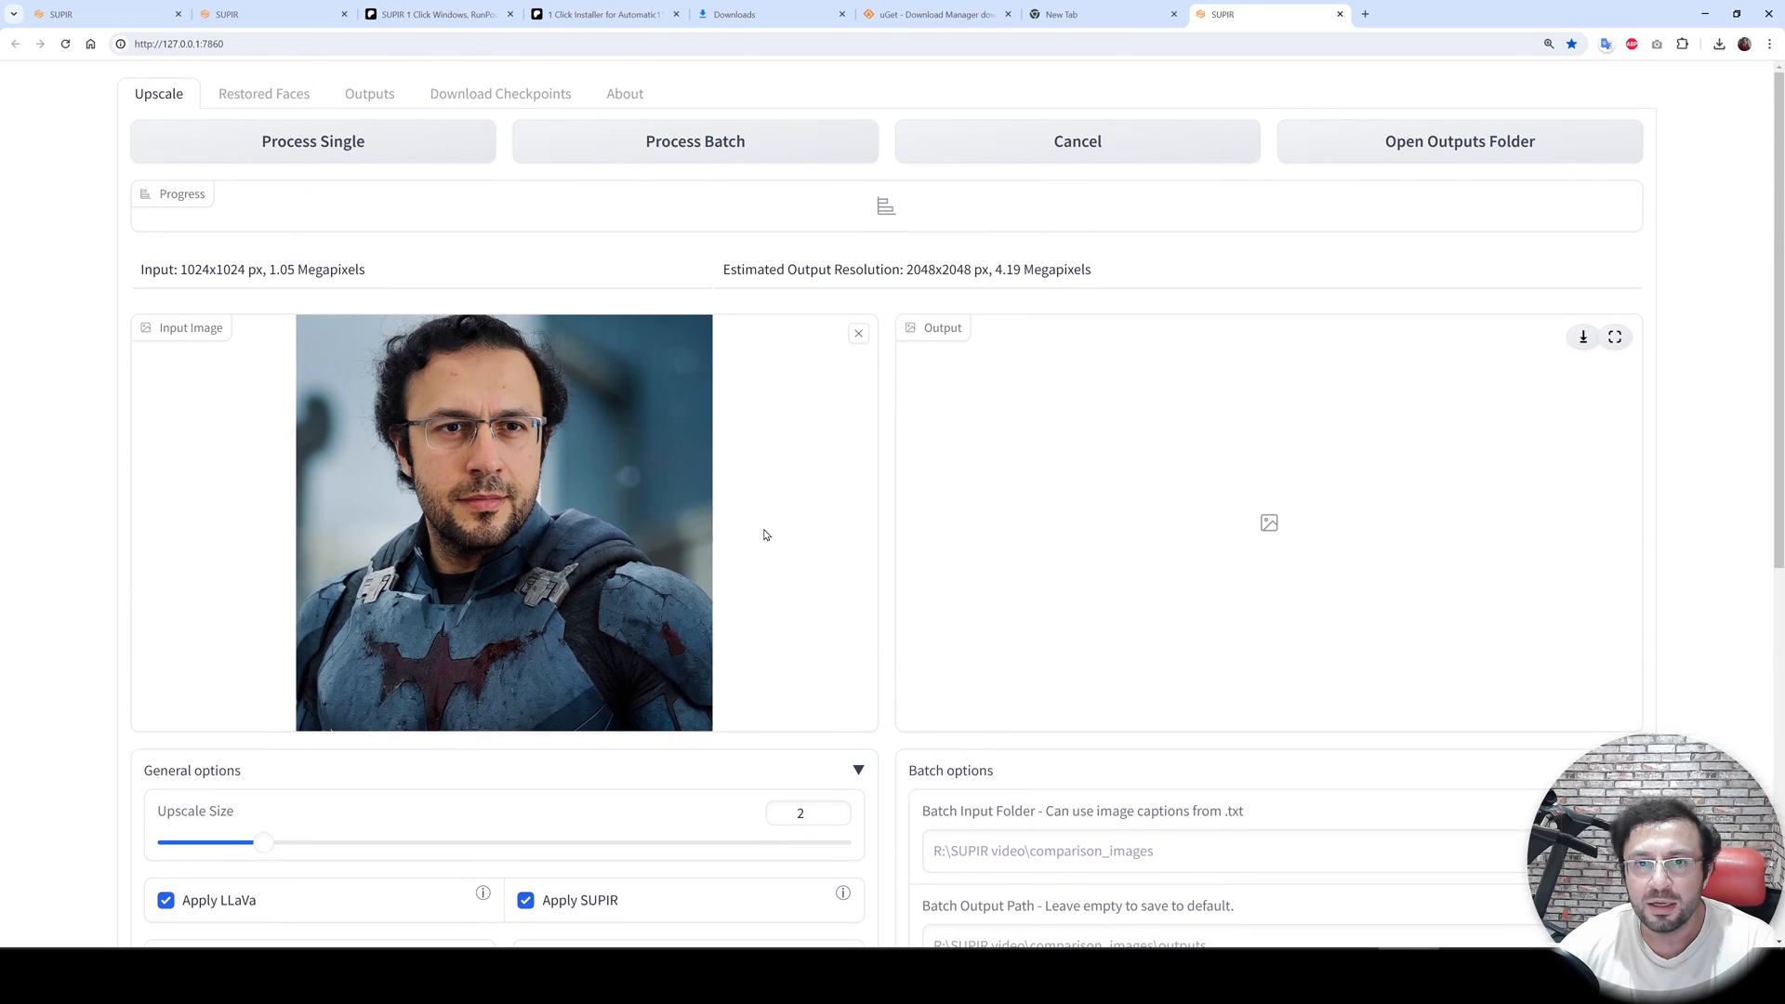
{"action": "left_click", "coordinate": [509, 103]}
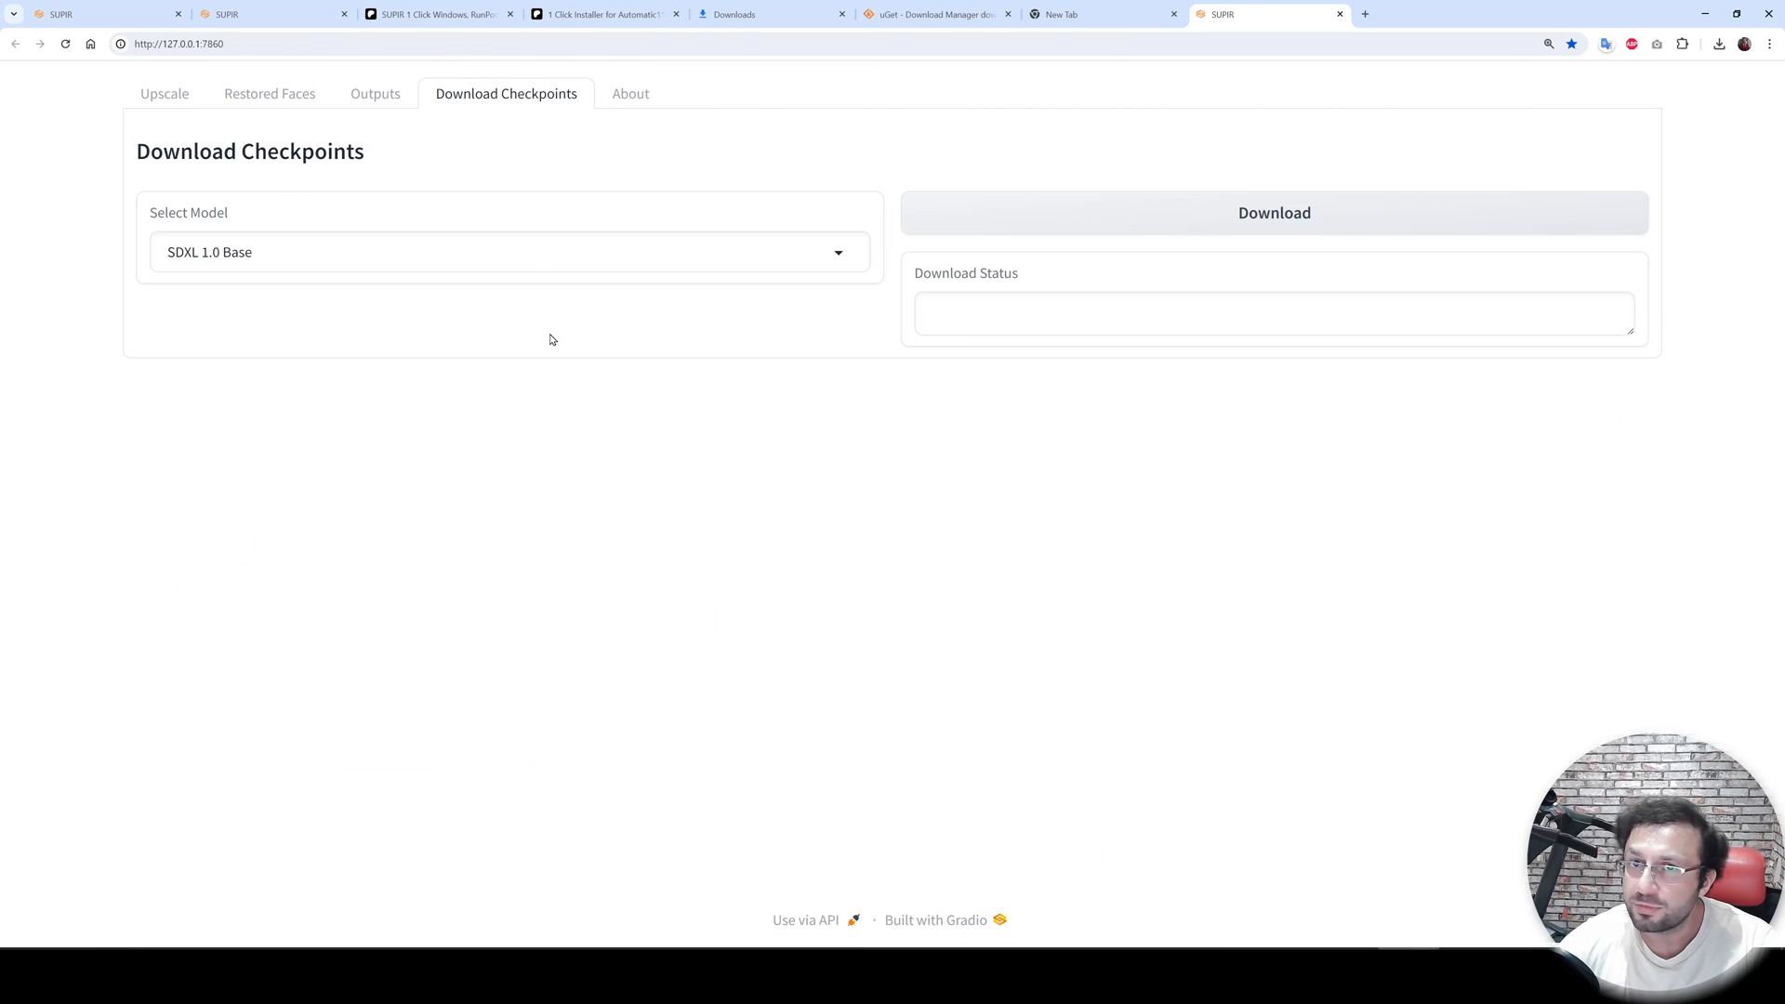
{"action": "left_click", "coordinate": [328, 247]}
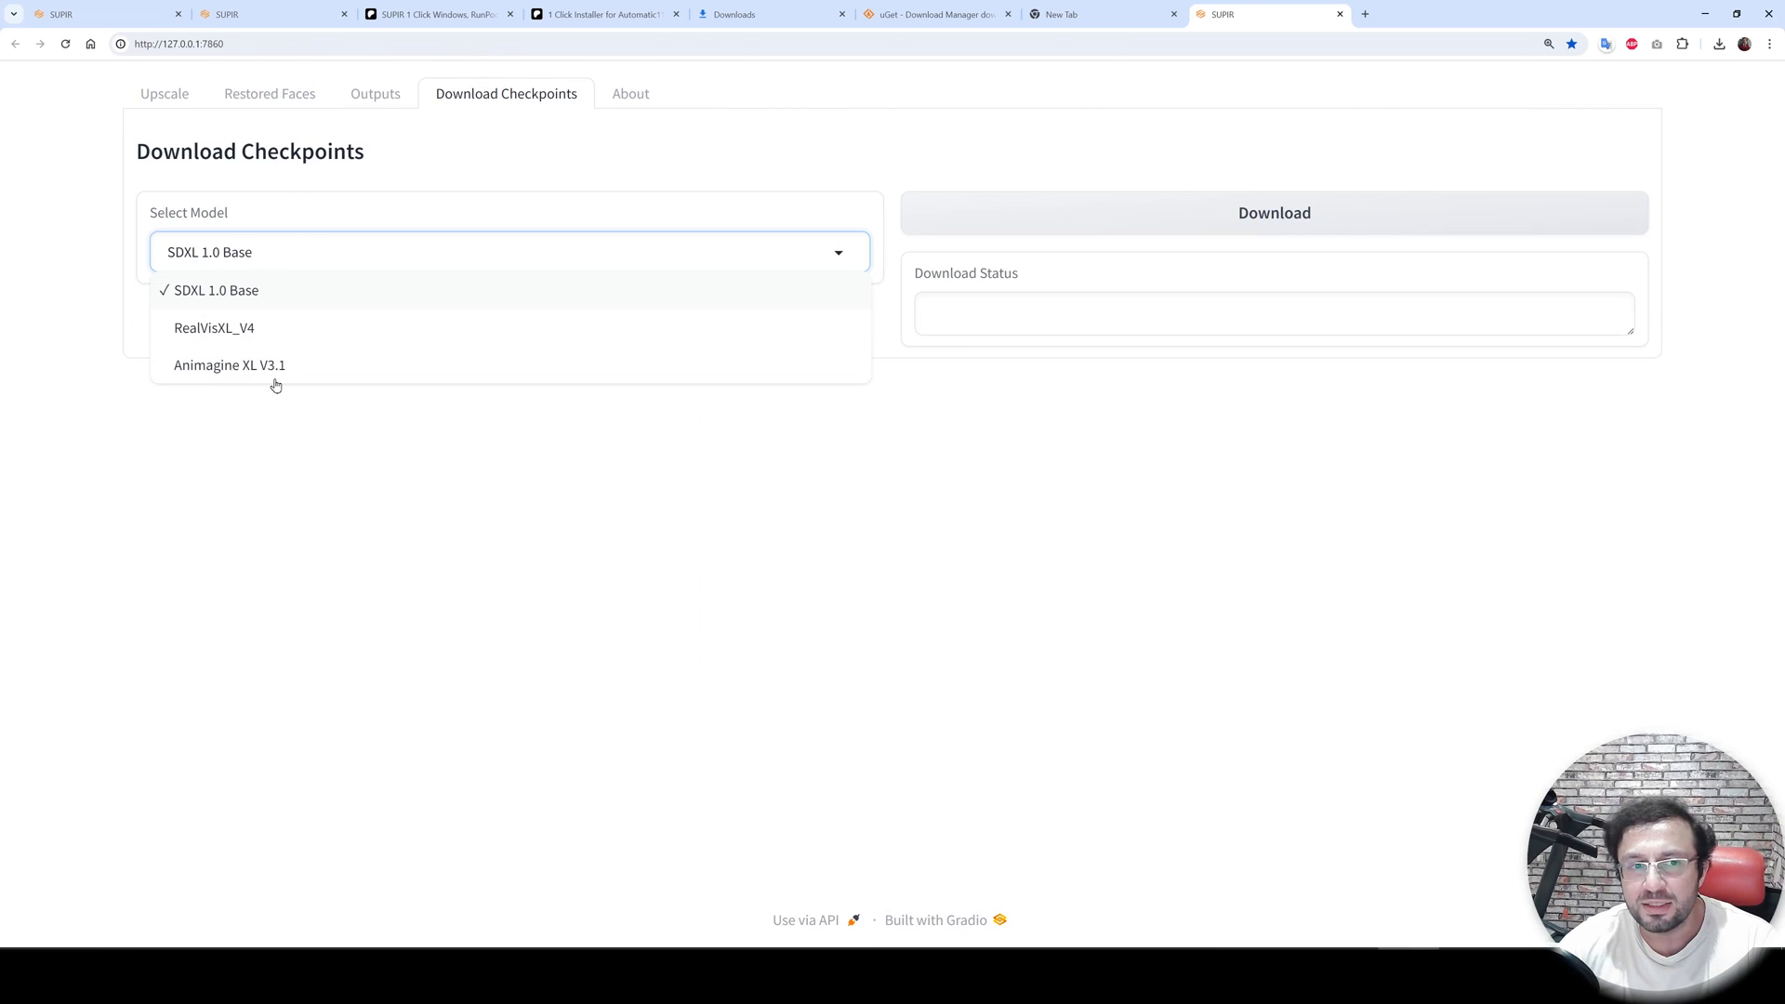
{"action": "left_click", "coordinate": [874, 491]}
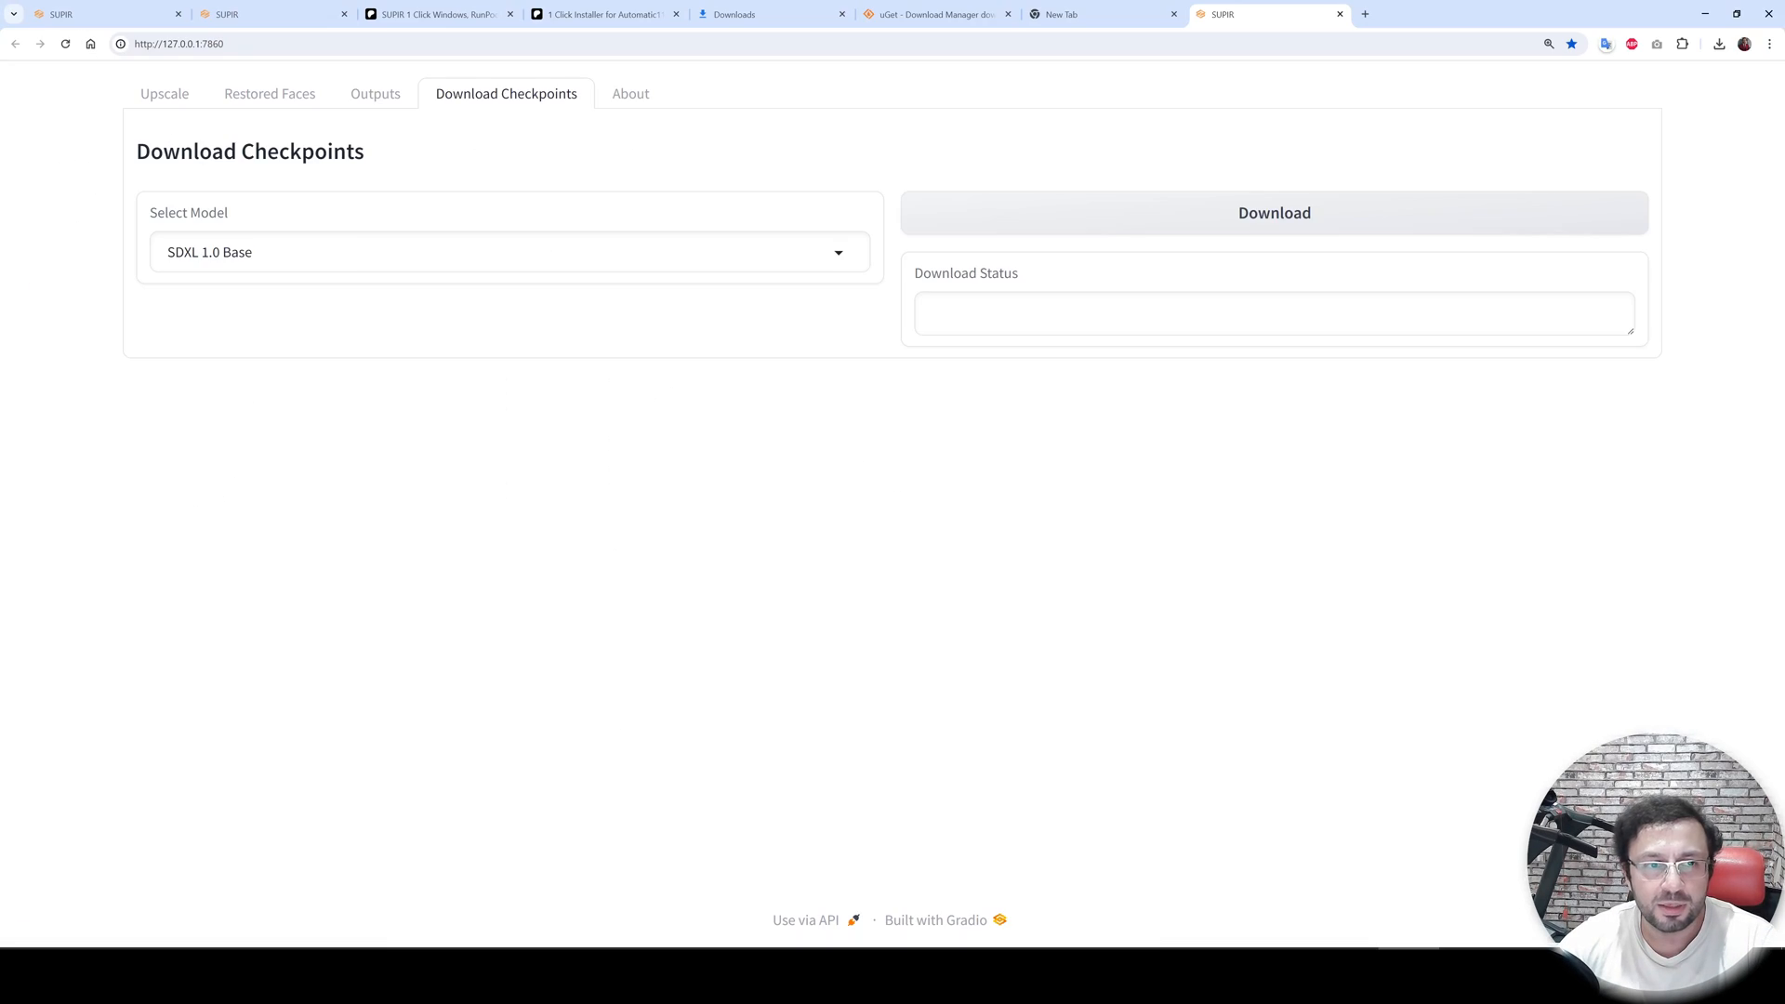
{"action": "left_click", "coordinate": [498, 880]}
- Browse the SECourses YouTube channel's videos list
{"action": "left_click", "coordinate": [183, 113]}
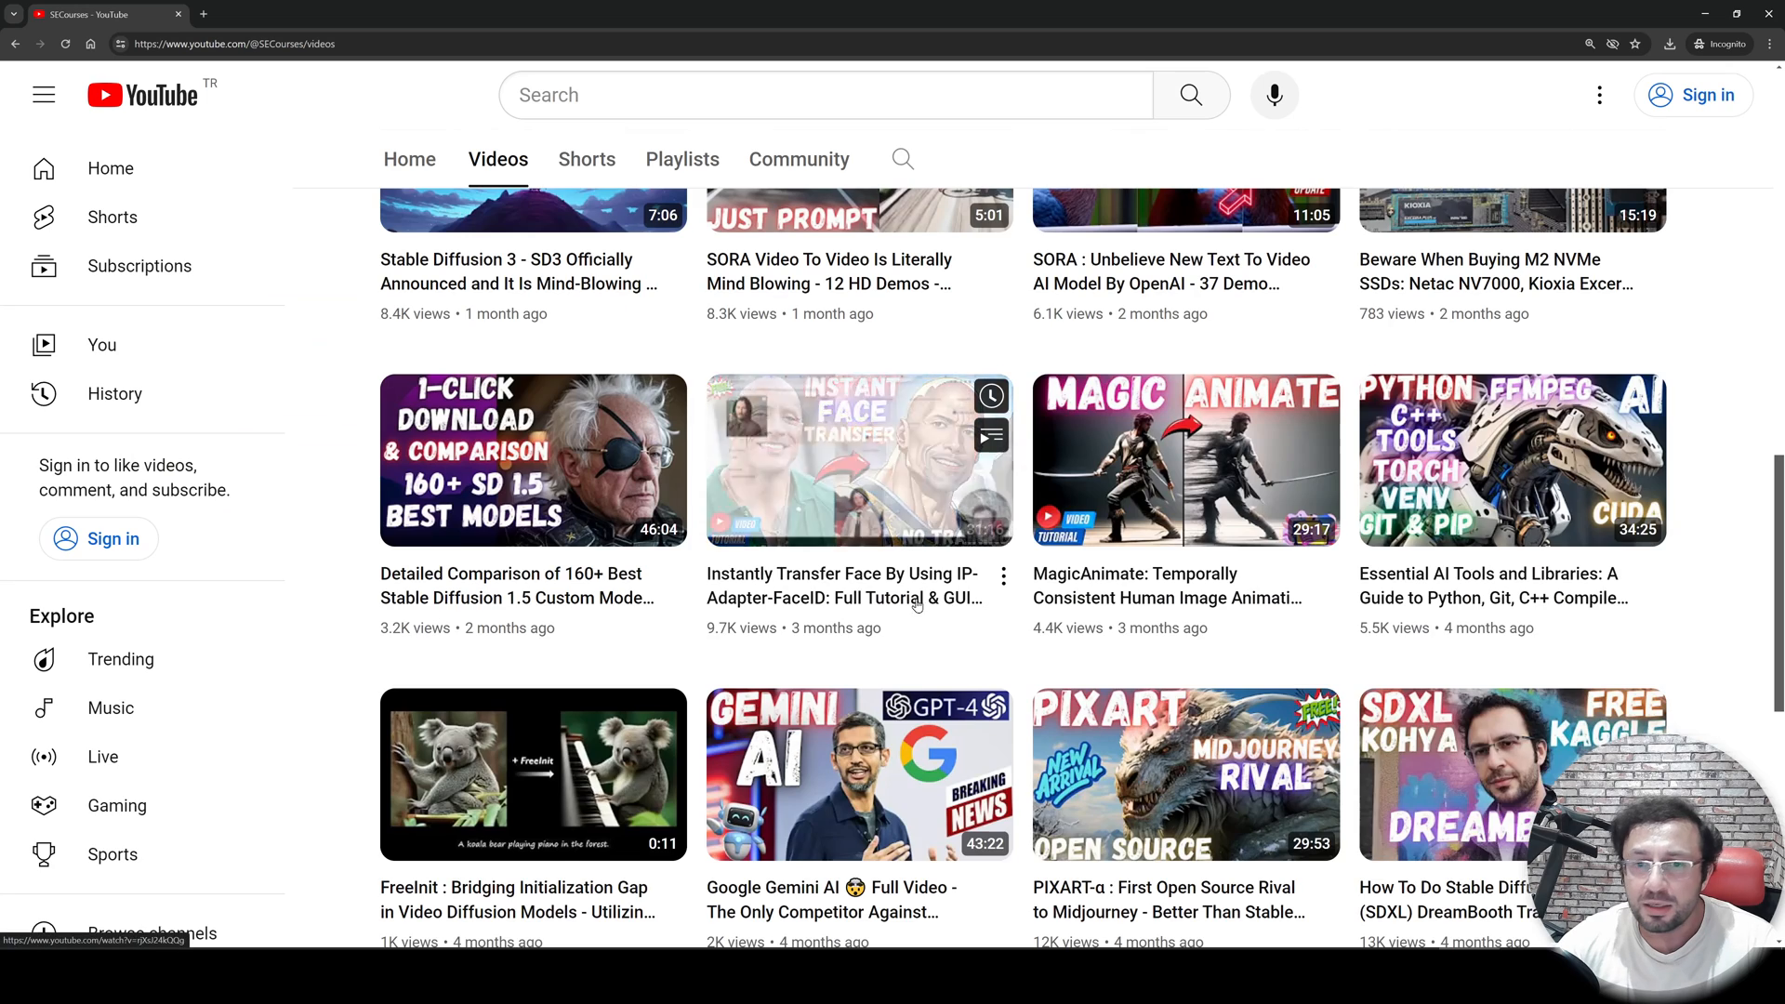
{"action": "scroll", "coordinate": [916, 606], "scroll_direction": "up", "scroll_amount": 10}
{"action": "scroll", "coordinate": [1151, 543], "scroll_direction": "down", "scroll_amount": 1}
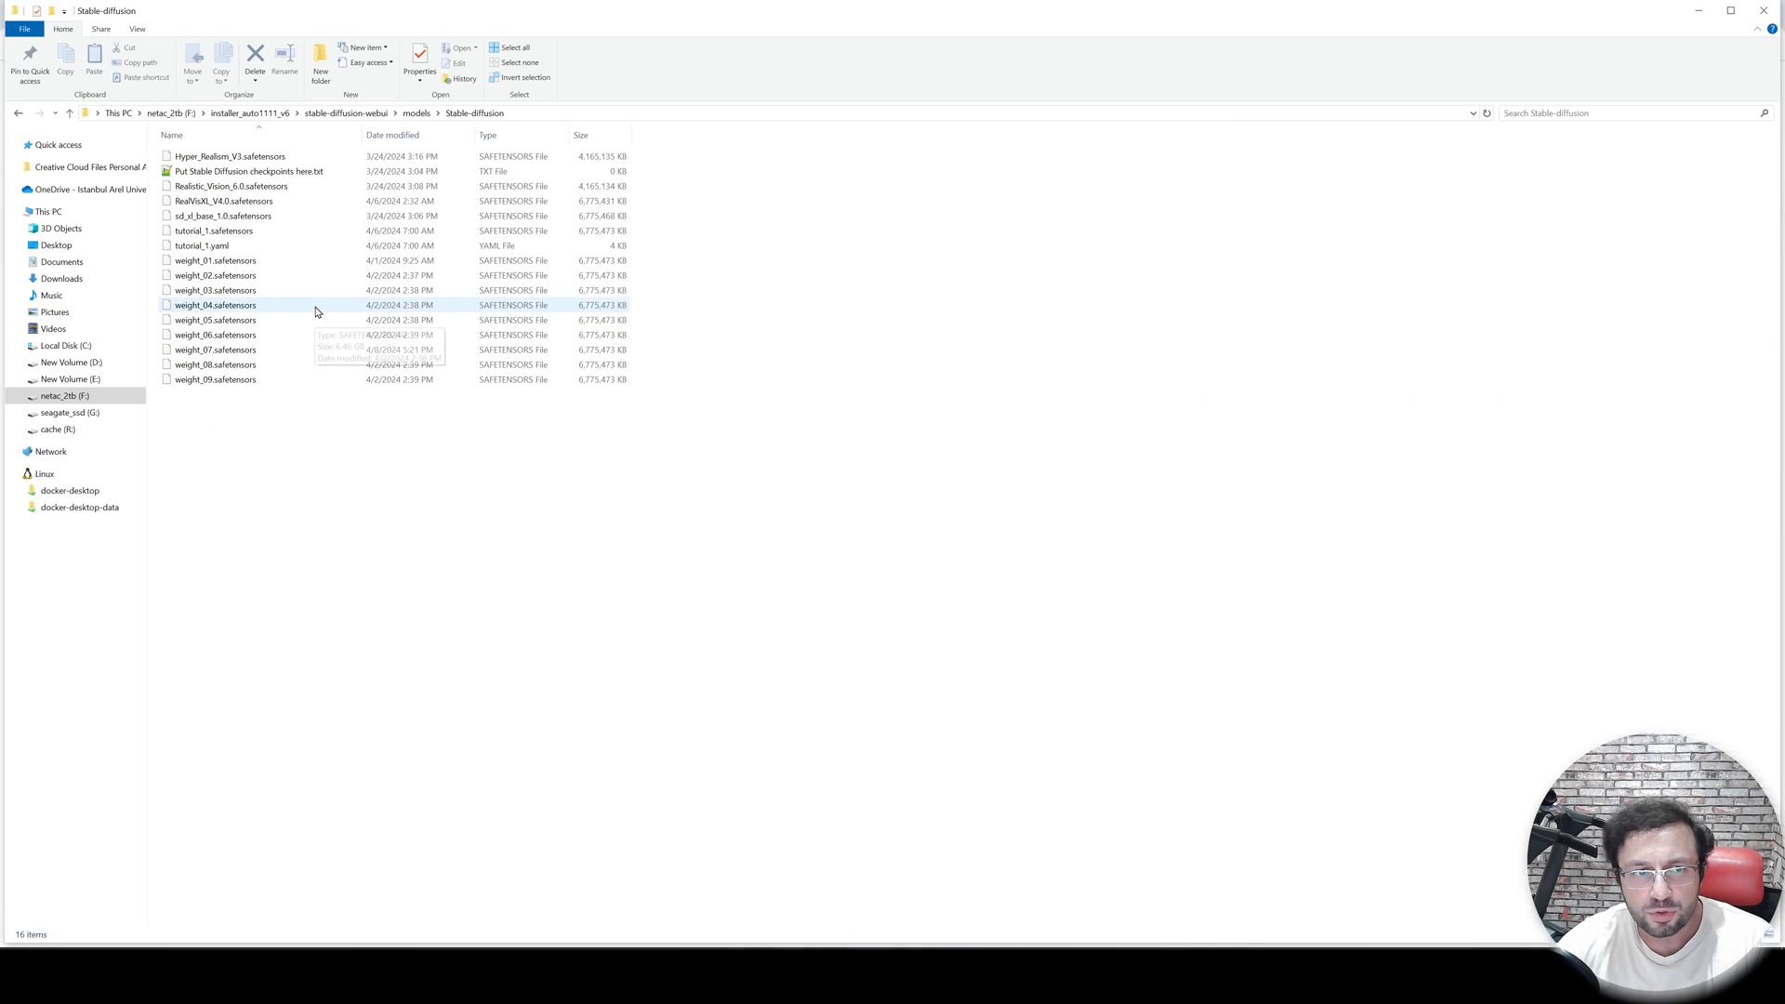
- Copy weight_07.safetensors into the SUPIR_v46\SUPIR\models\checkpoints folder
{"action": "left_click", "coordinate": [219, 351]}
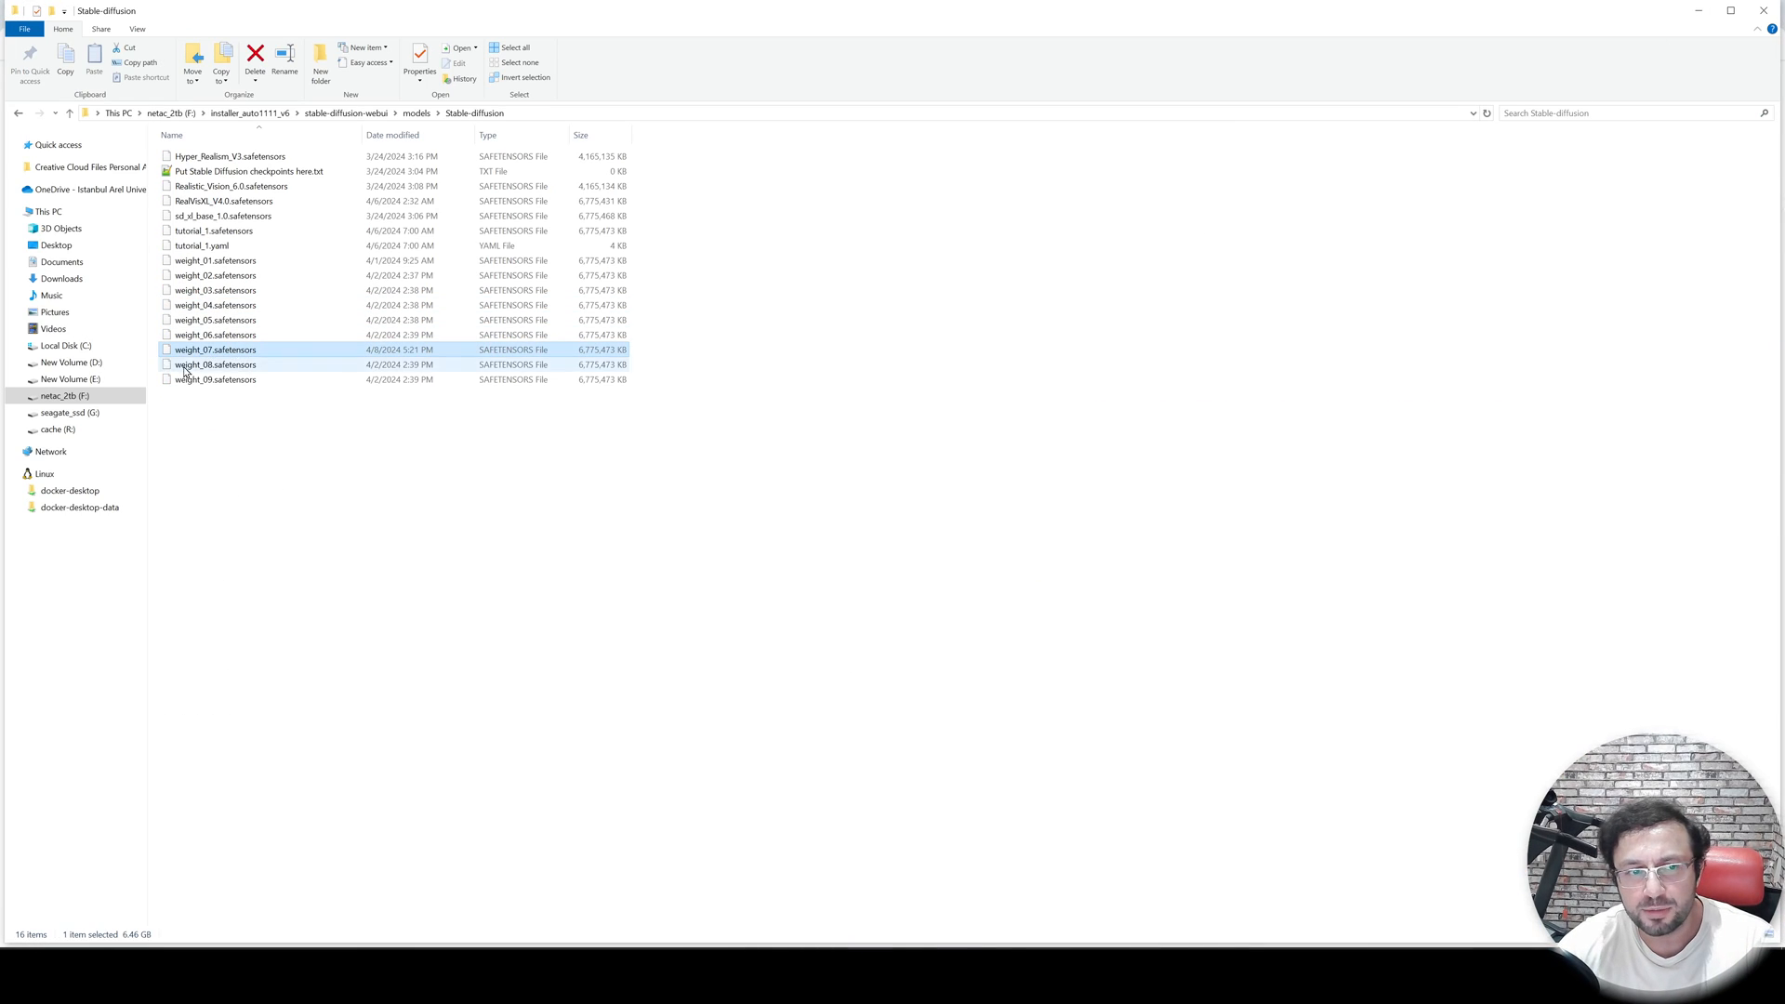
{"action": "left_click", "coordinate": [249, 114]}
{"action": "left_click", "coordinate": [185, 119]}
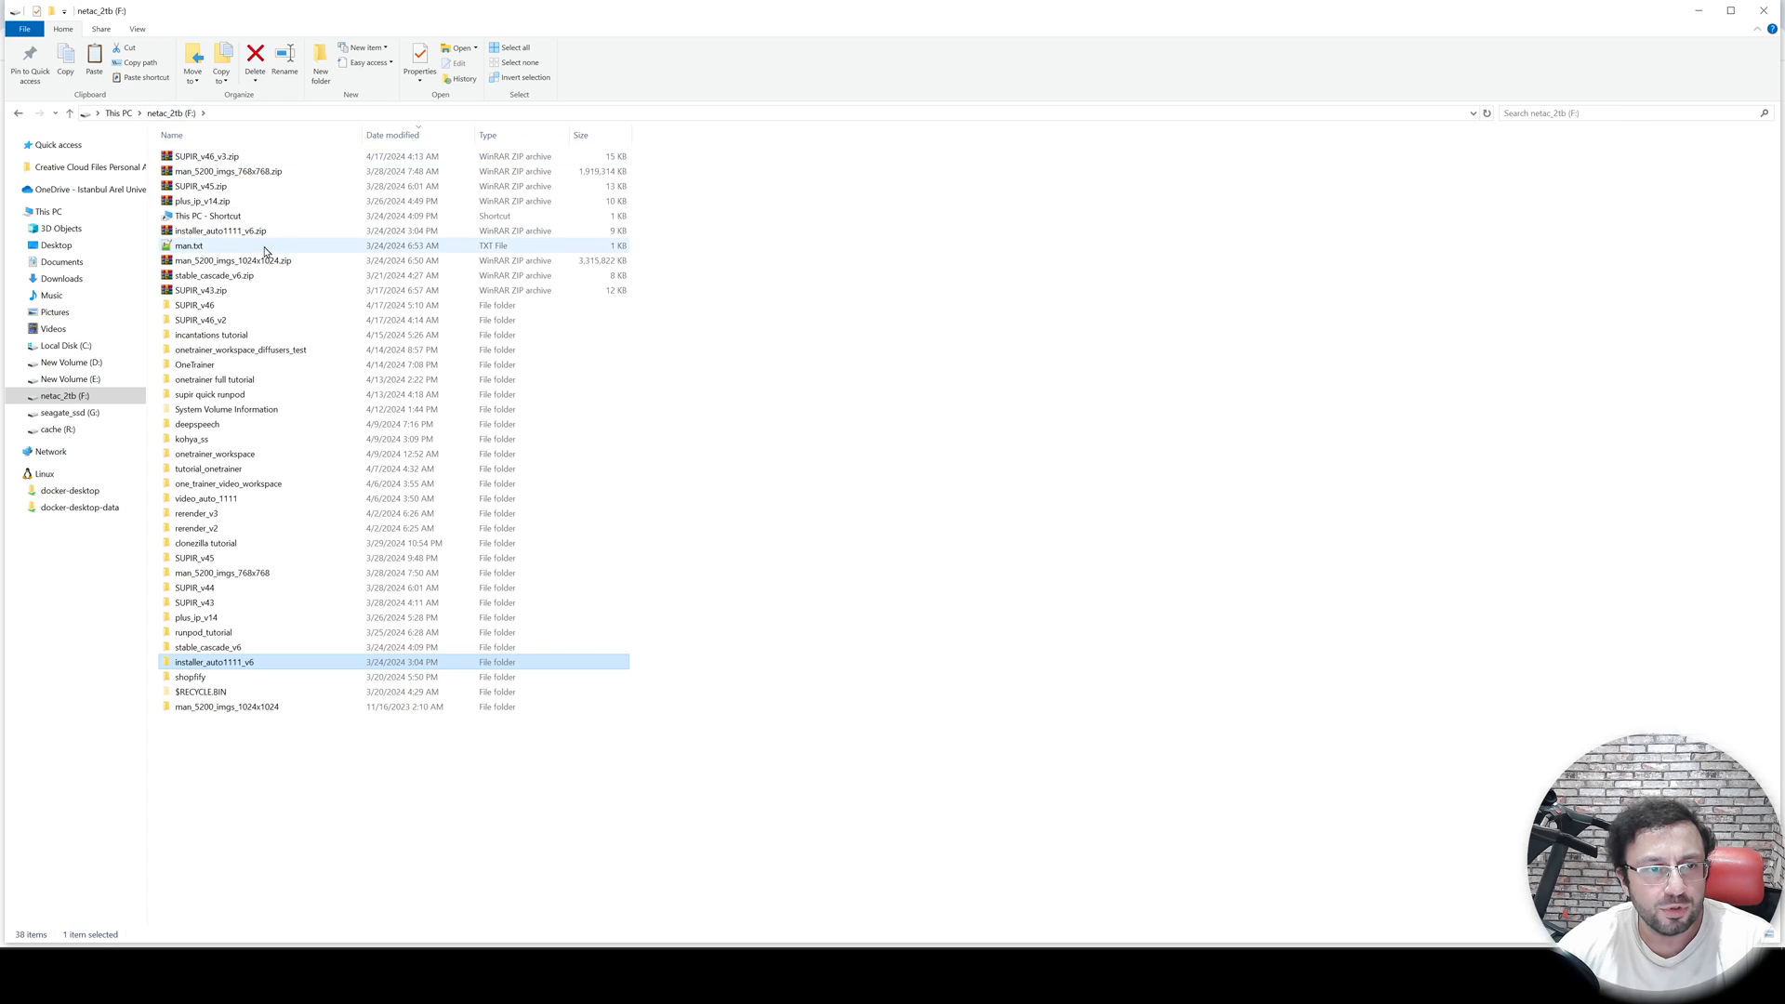
{"action": "double_click", "coordinate": [219, 306]}
{"action": "double_click", "coordinate": [239, 172]}
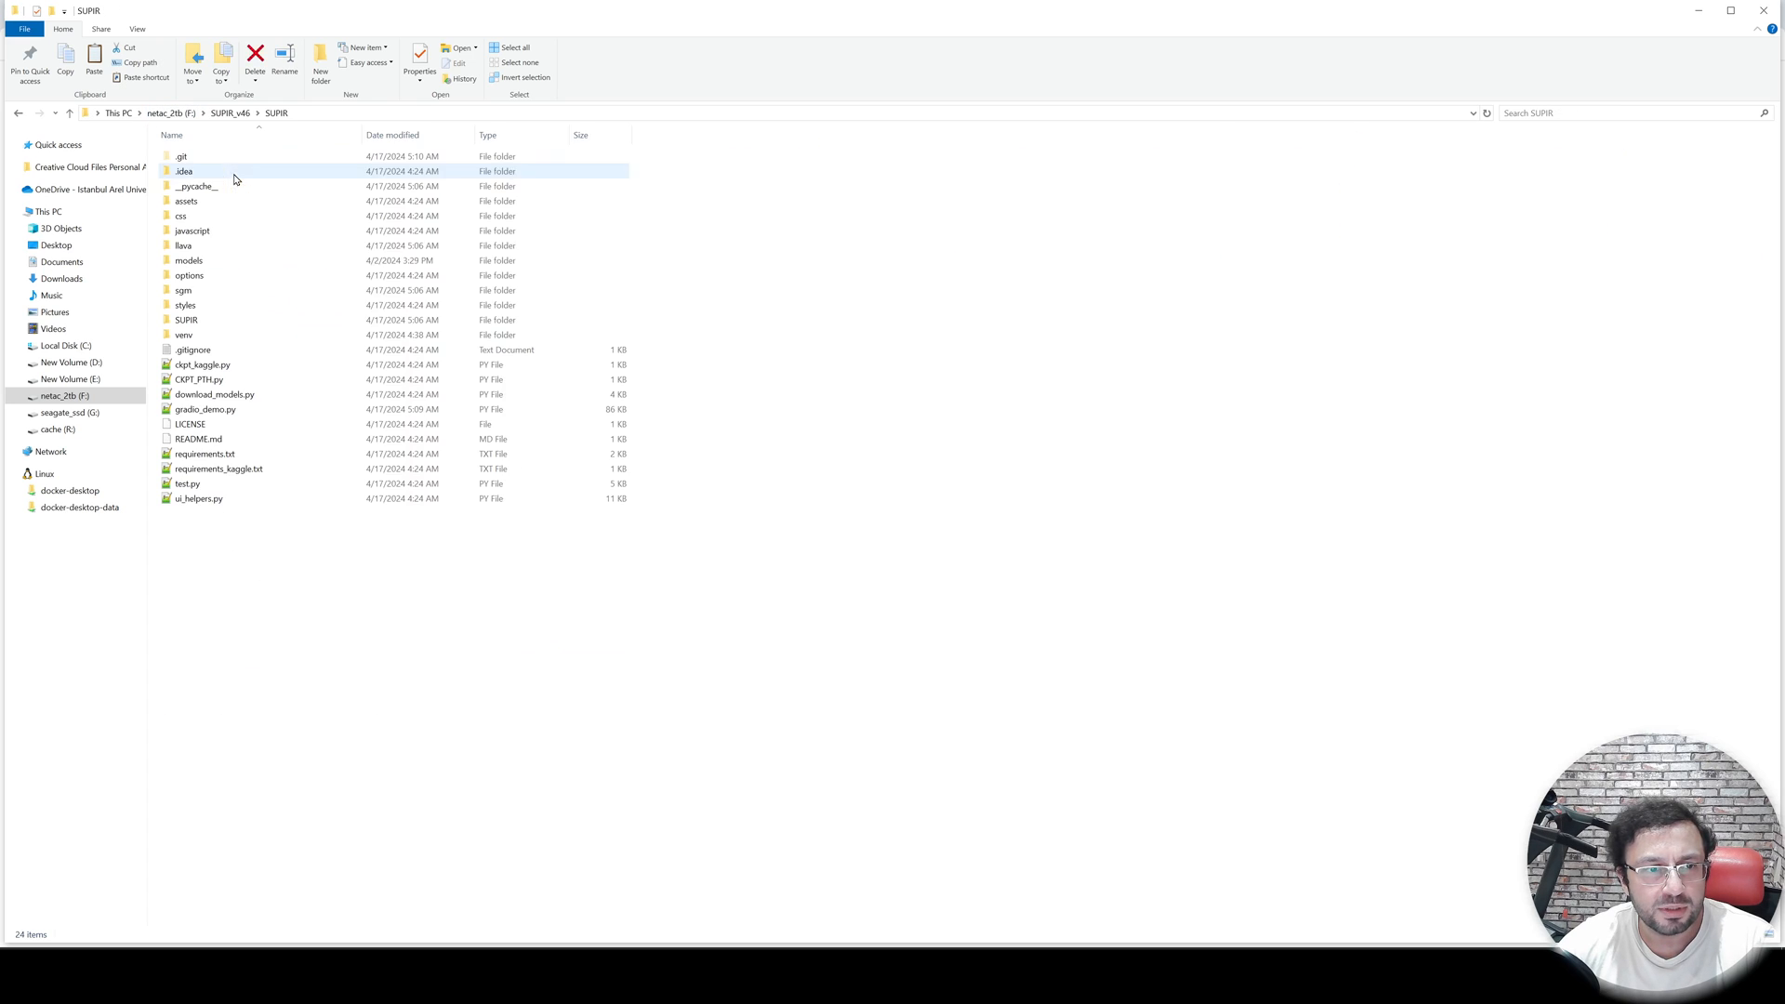
{"action": "double_click", "coordinate": [214, 266]}
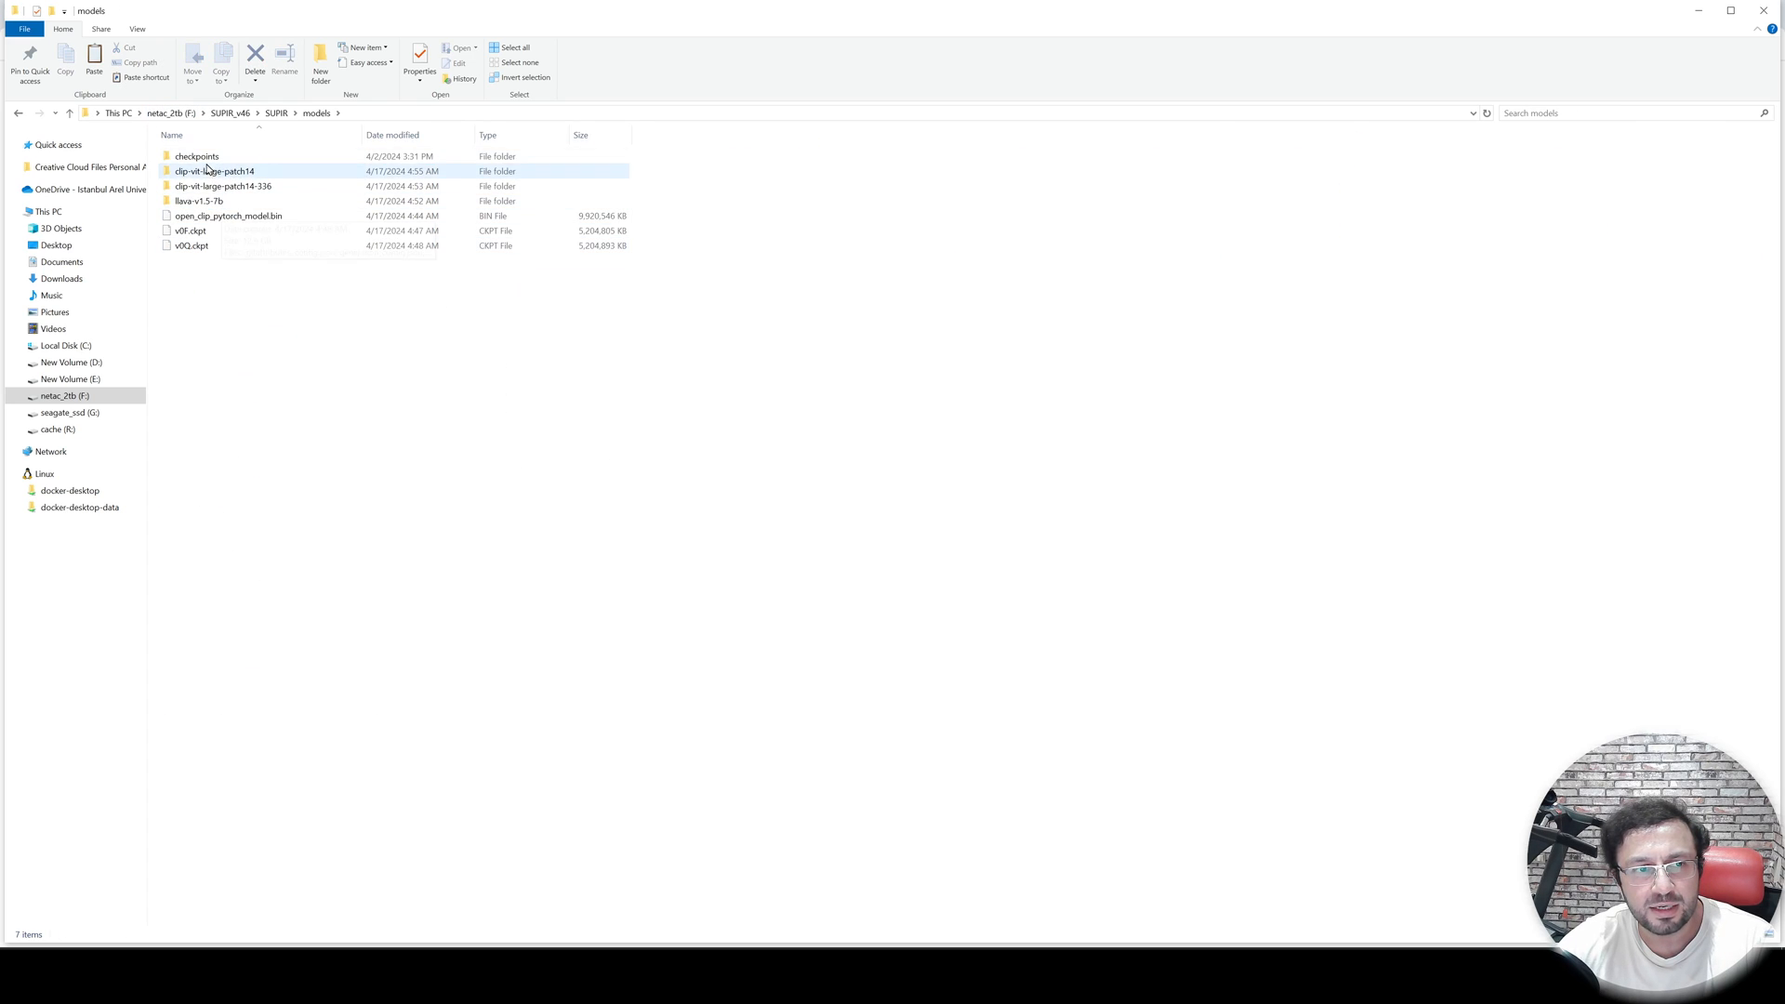
{"action": "double_click", "coordinate": [200, 157]}
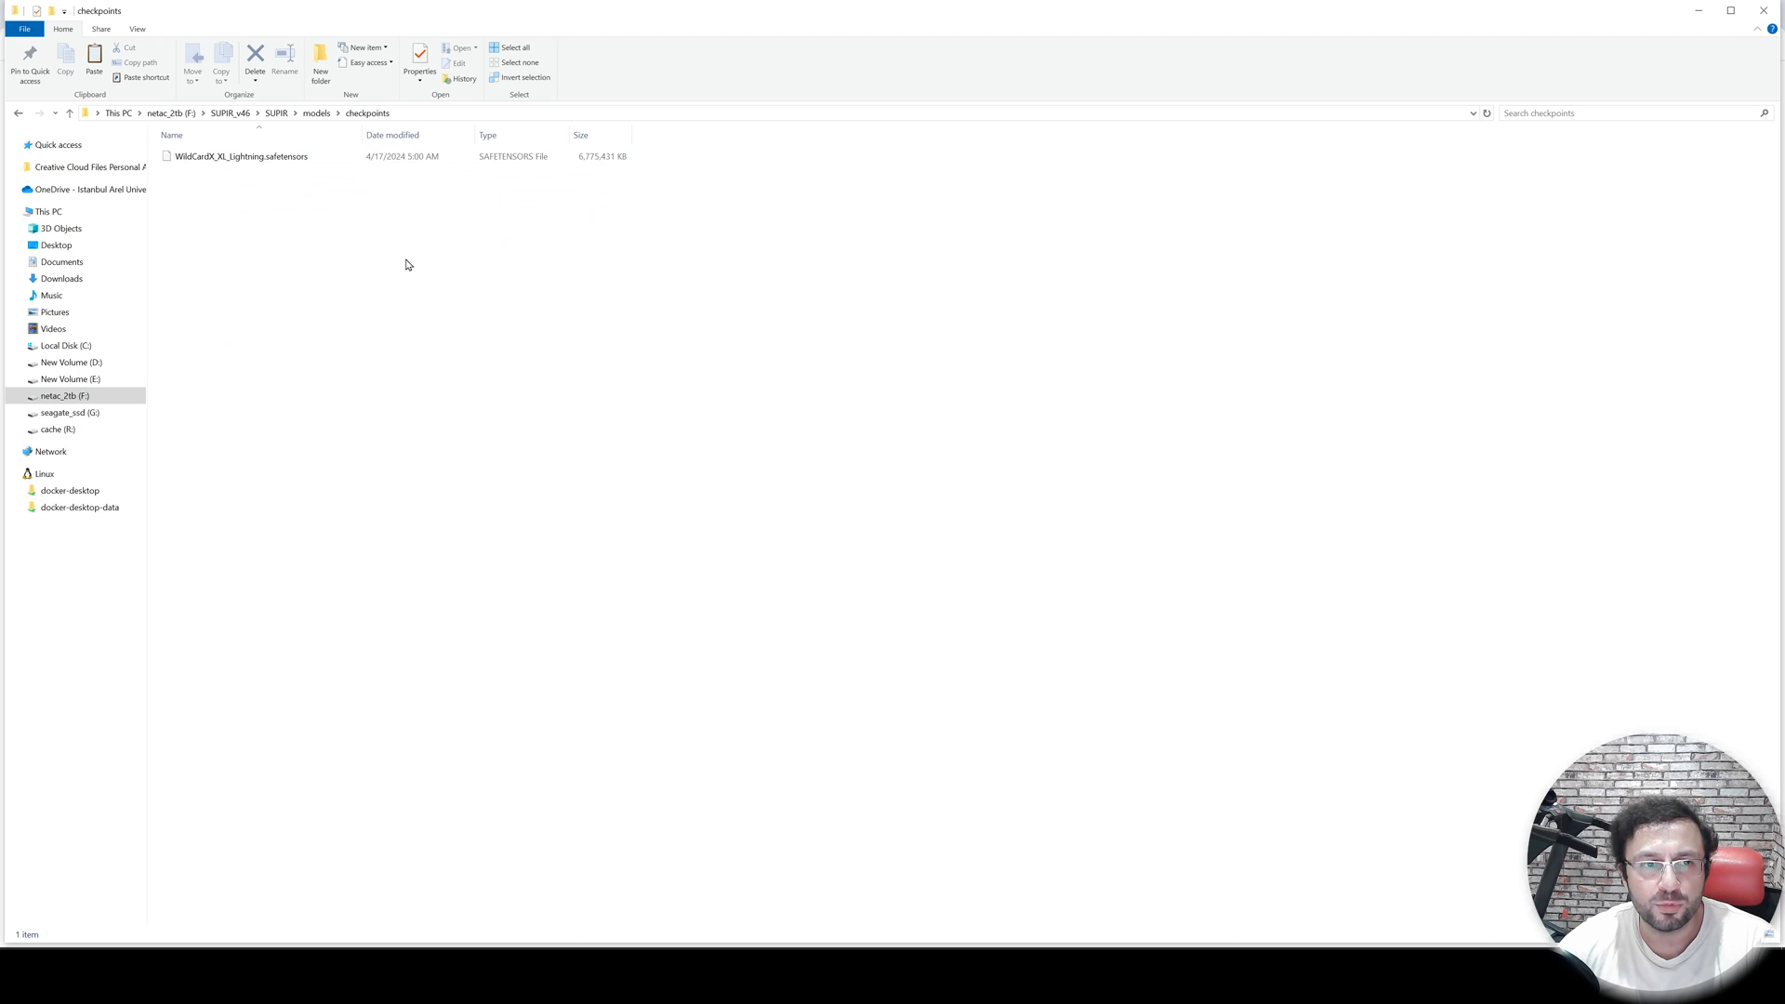
{"action": "key", "text": "ctrl+v"}
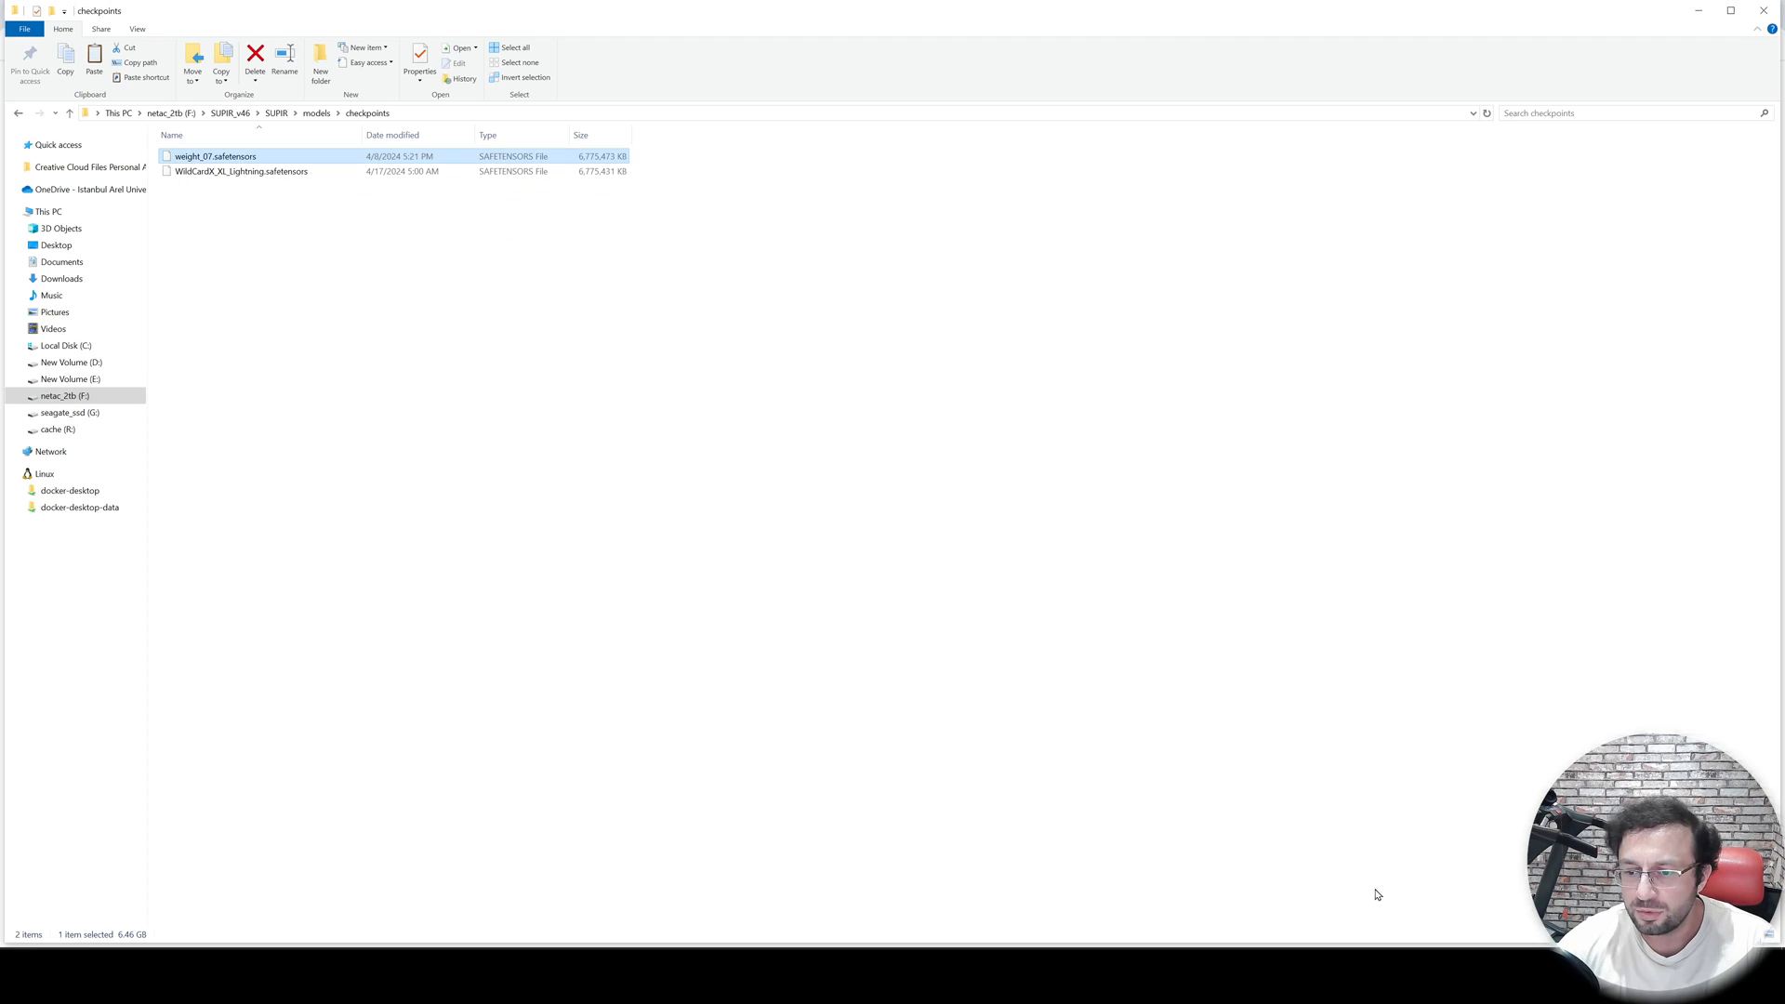
- Refresh the model list in the web UI and select weight_07.safetensors as the Model
{"action": "left_click", "coordinate": [1409, 974]}
{"action": "left_click", "coordinate": [167, 94]}
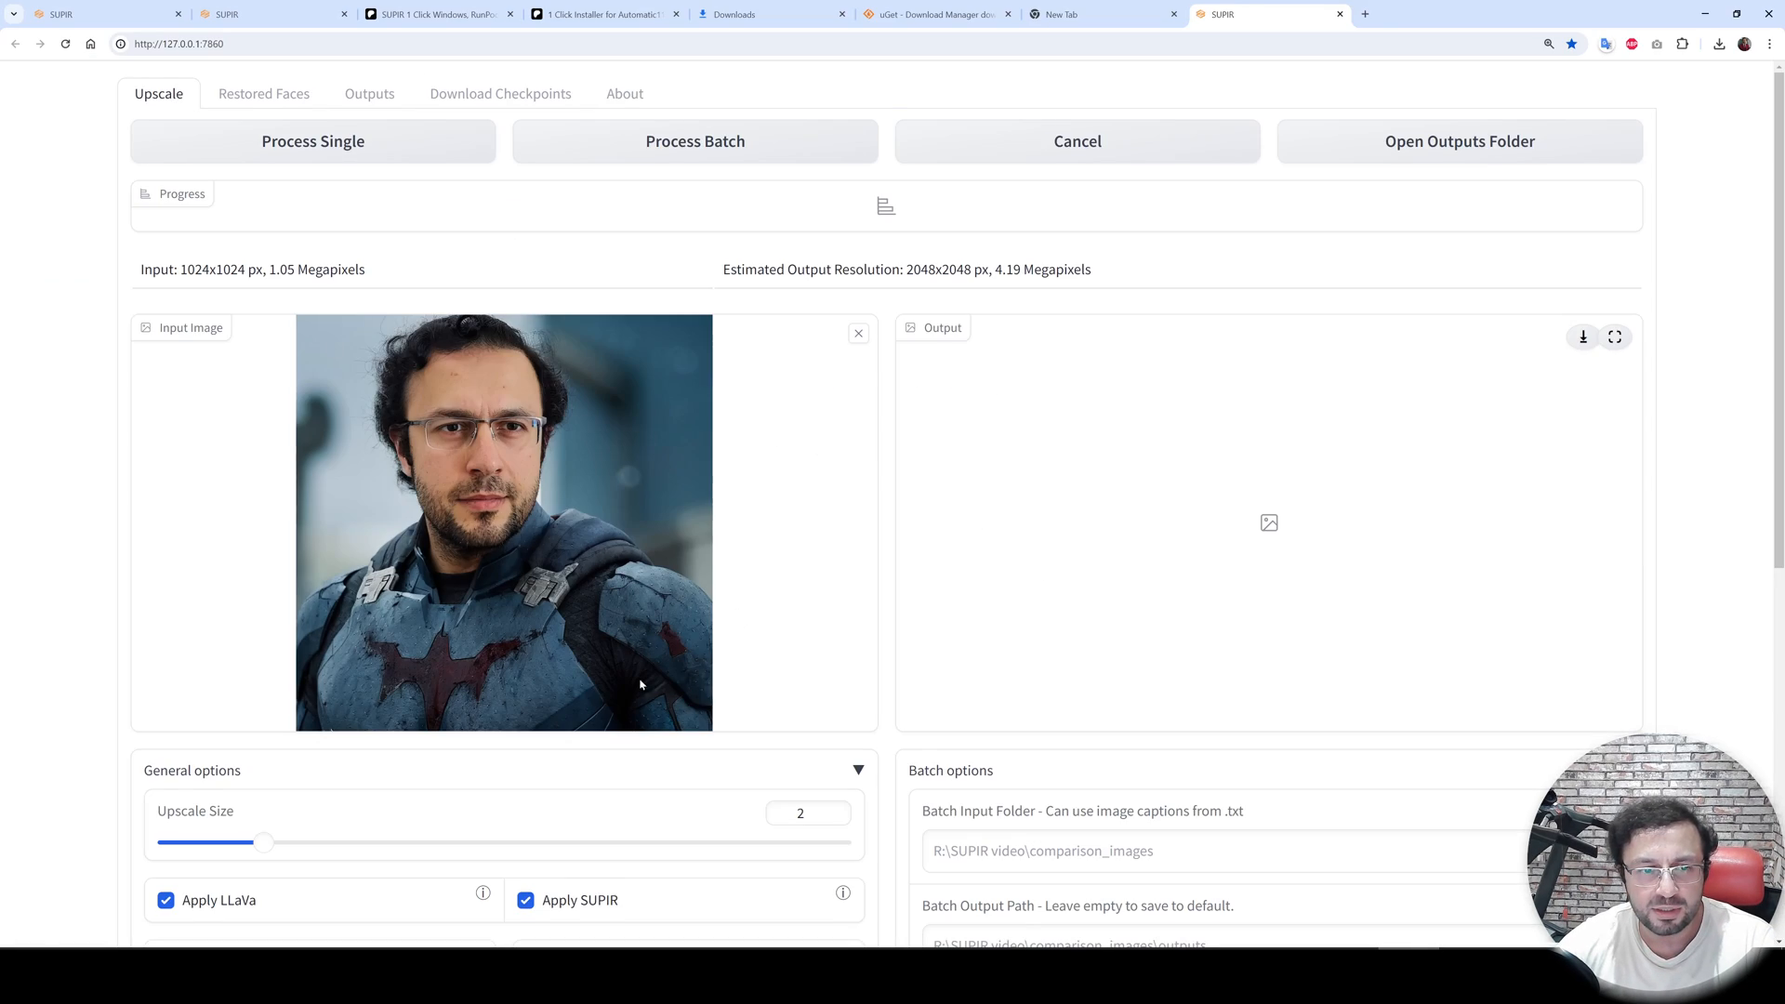
{"action": "scroll", "coordinate": [828, 470], "scroll_direction": "down", "scroll_amount": 5}
{"action": "left_click", "coordinate": [840, 405]}
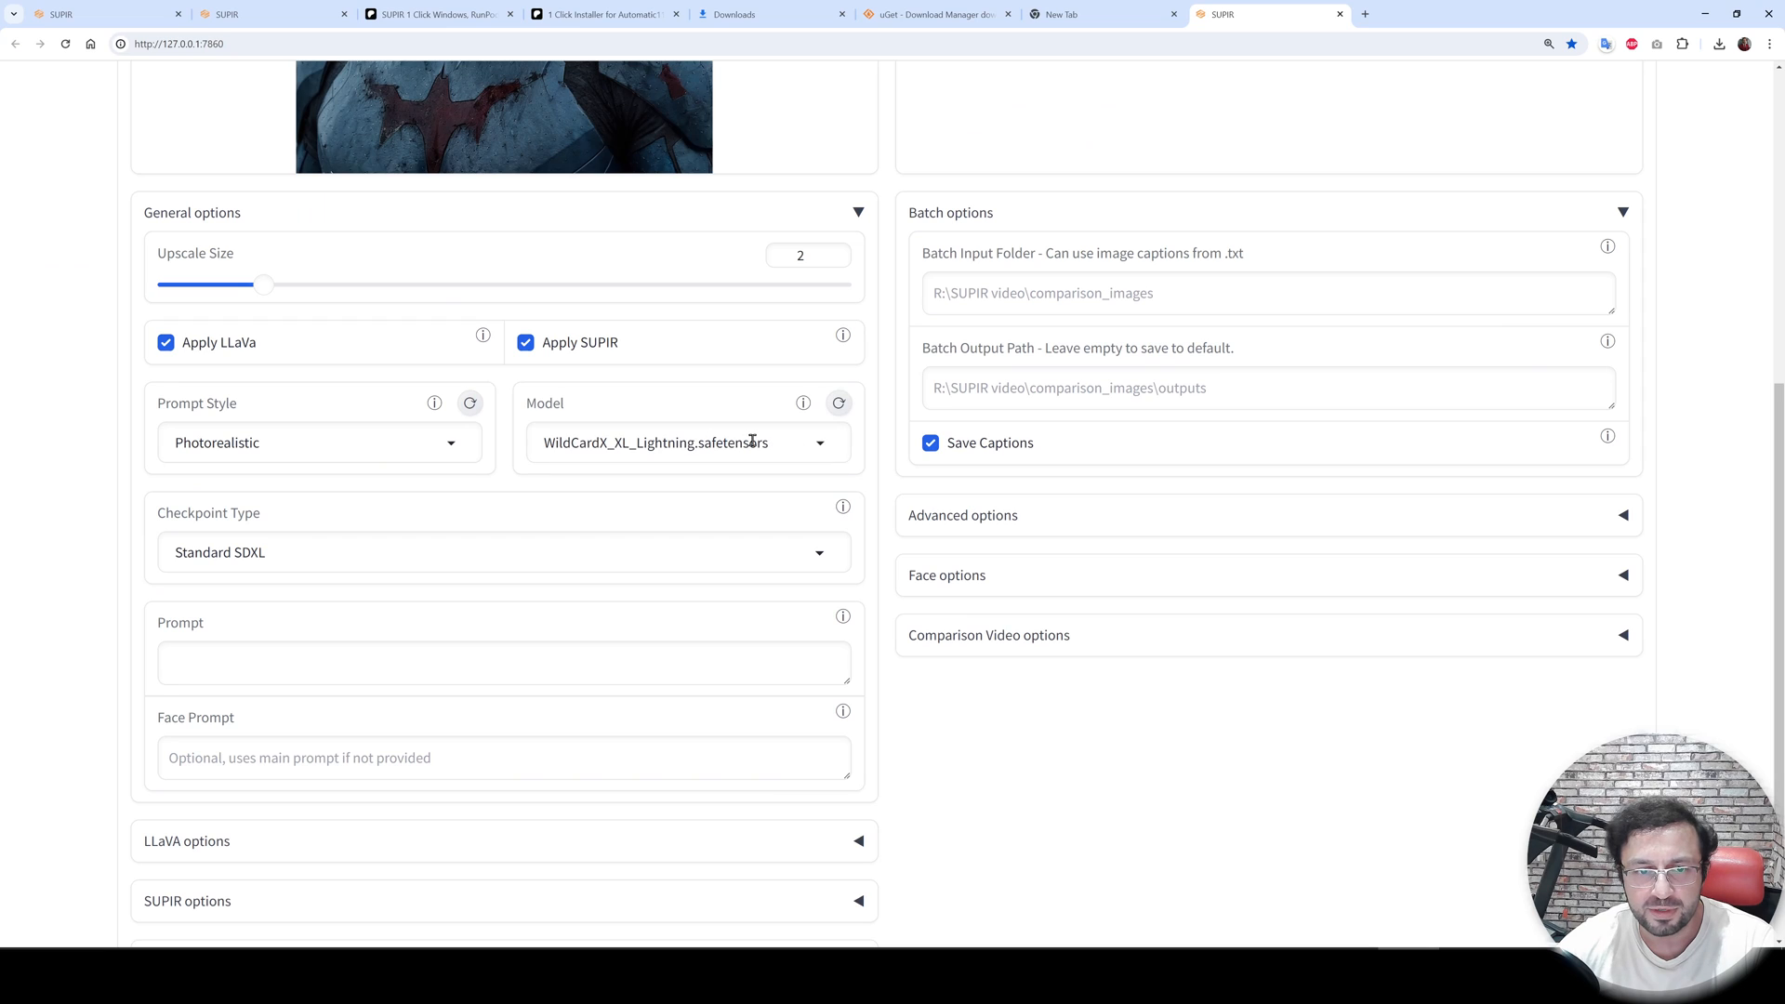
{"action": "left_click", "coordinate": [753, 442]}
{"action": "left_click", "coordinate": [613, 518]}
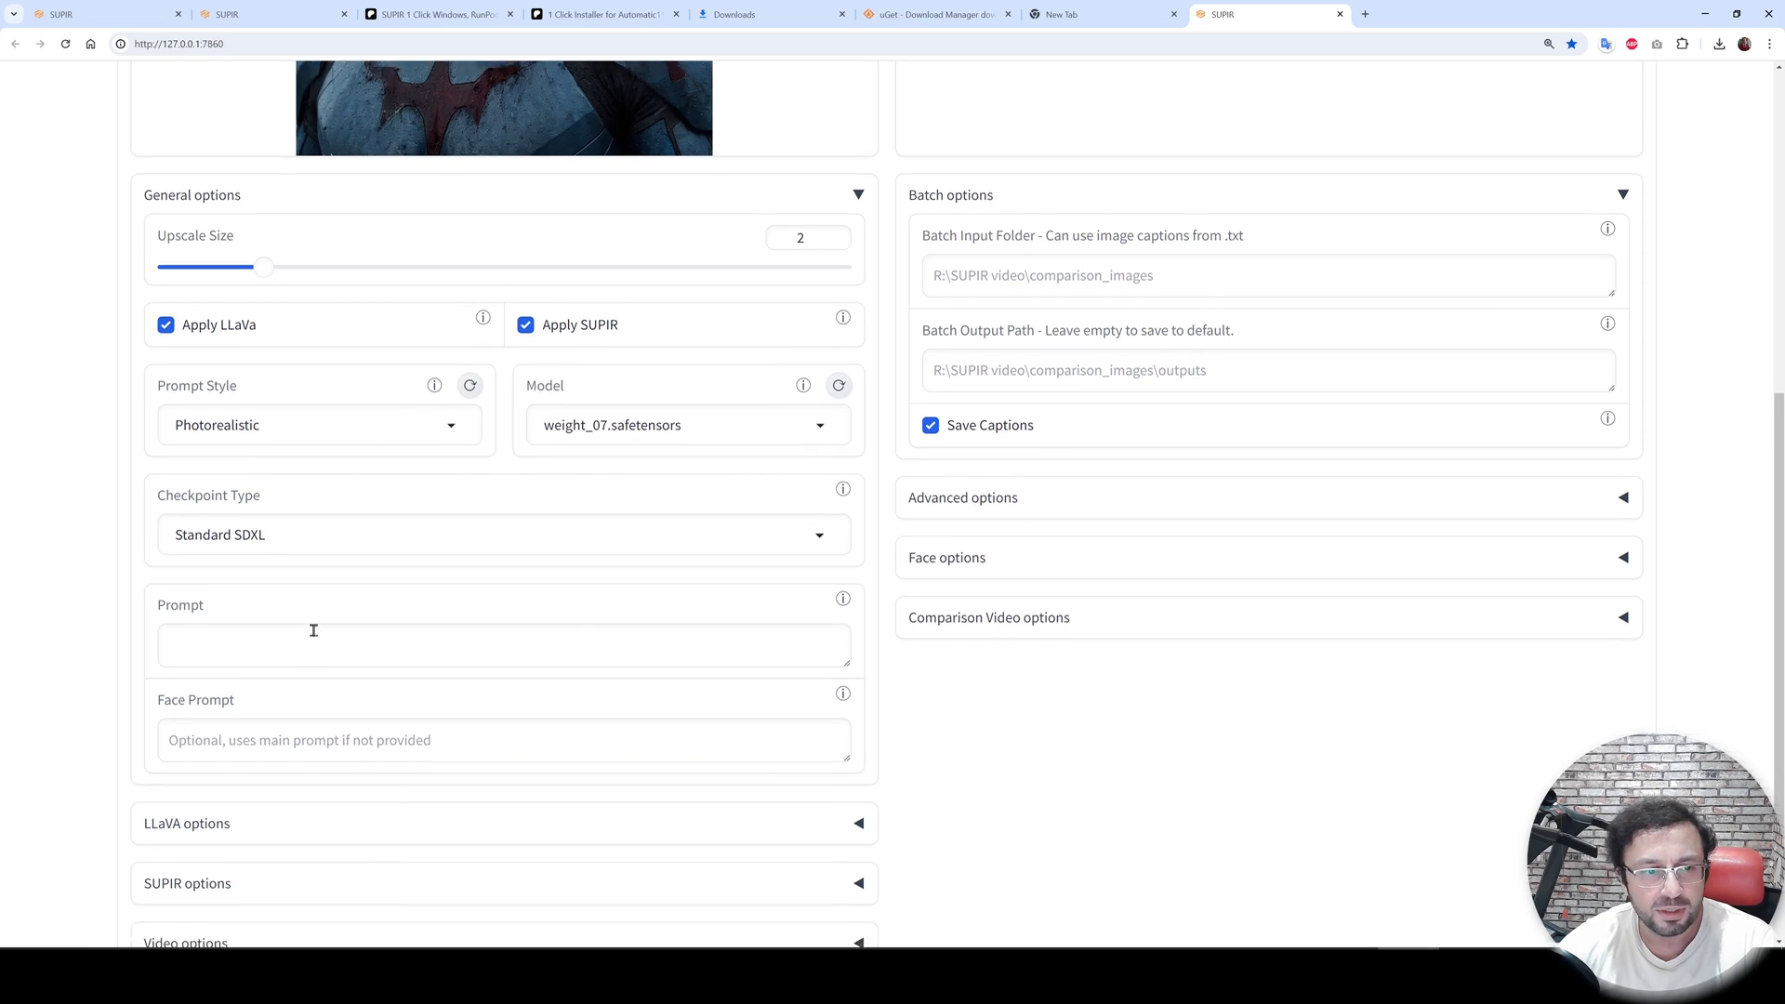
- Enter the prompt "photo of ohwx man"
{"action": "scroll", "coordinate": [441, 476], "scroll_direction": "up", "scroll_amount": 4}
{"action": "scroll", "coordinate": [440, 476], "scroll_direction": "down", "scroll_amount": 4}
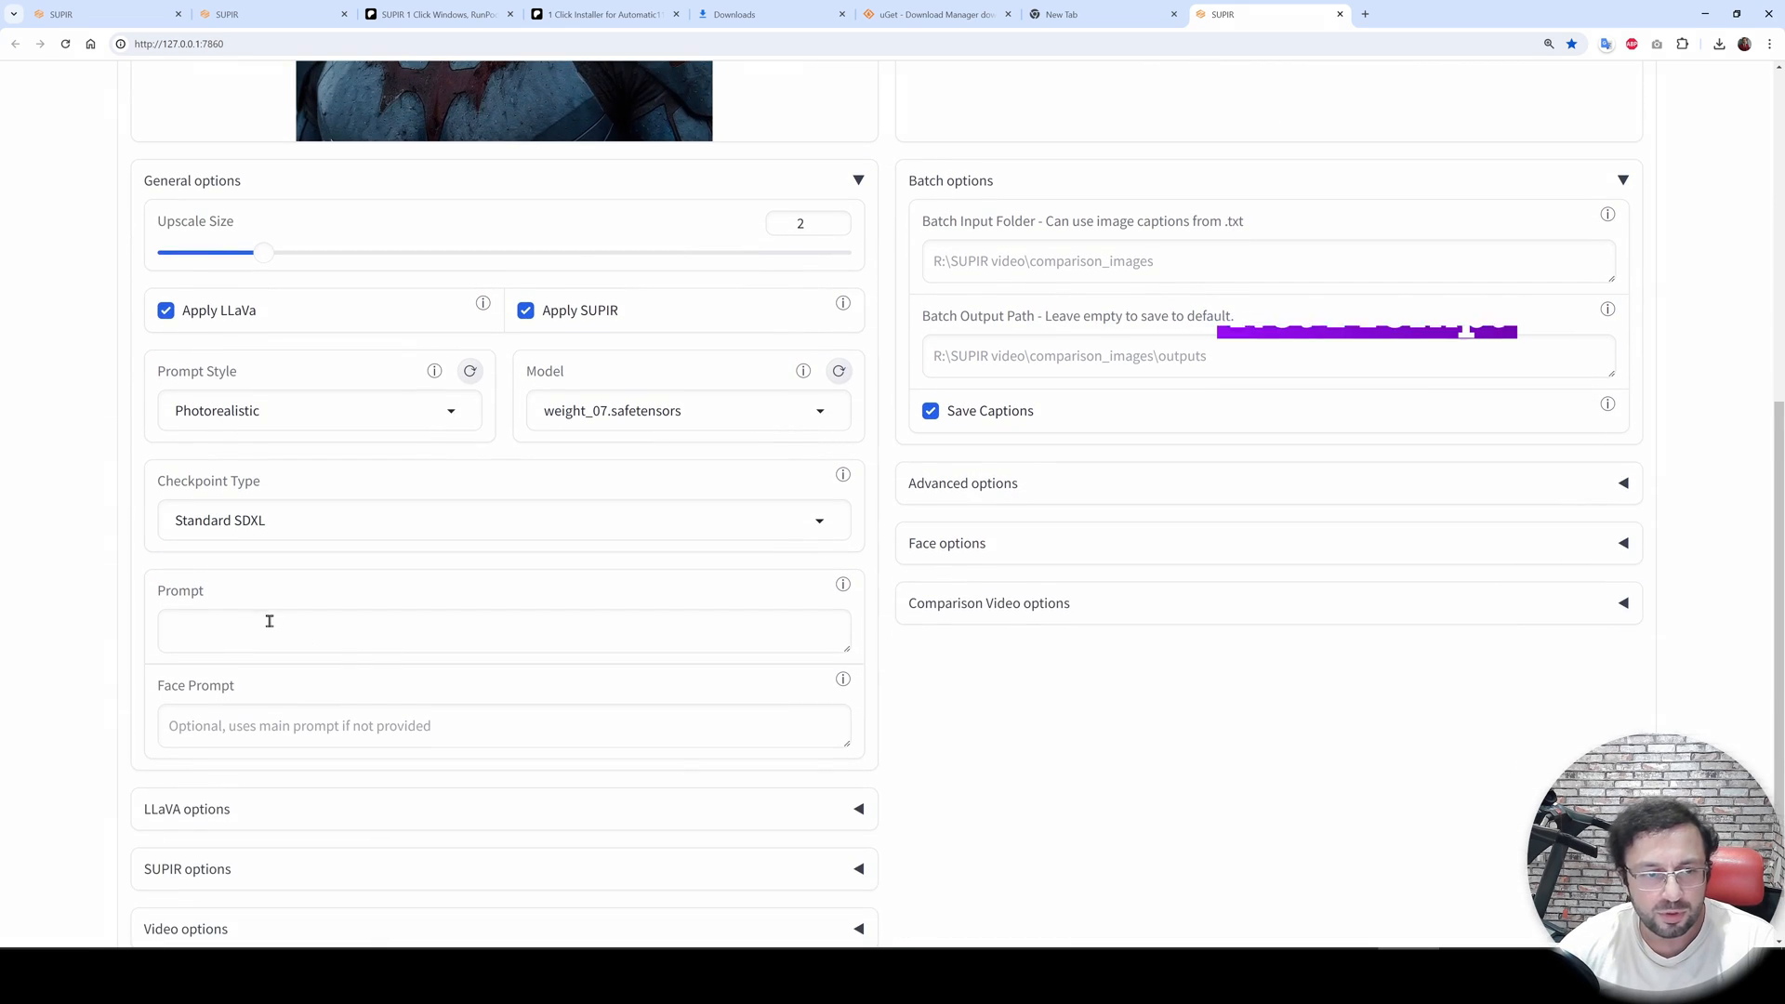
{"action": "left_click", "coordinate": [223, 639]}
{"action": "scroll", "coordinate": [263, 575], "scroll_direction": "up", "scroll_amount": 5}
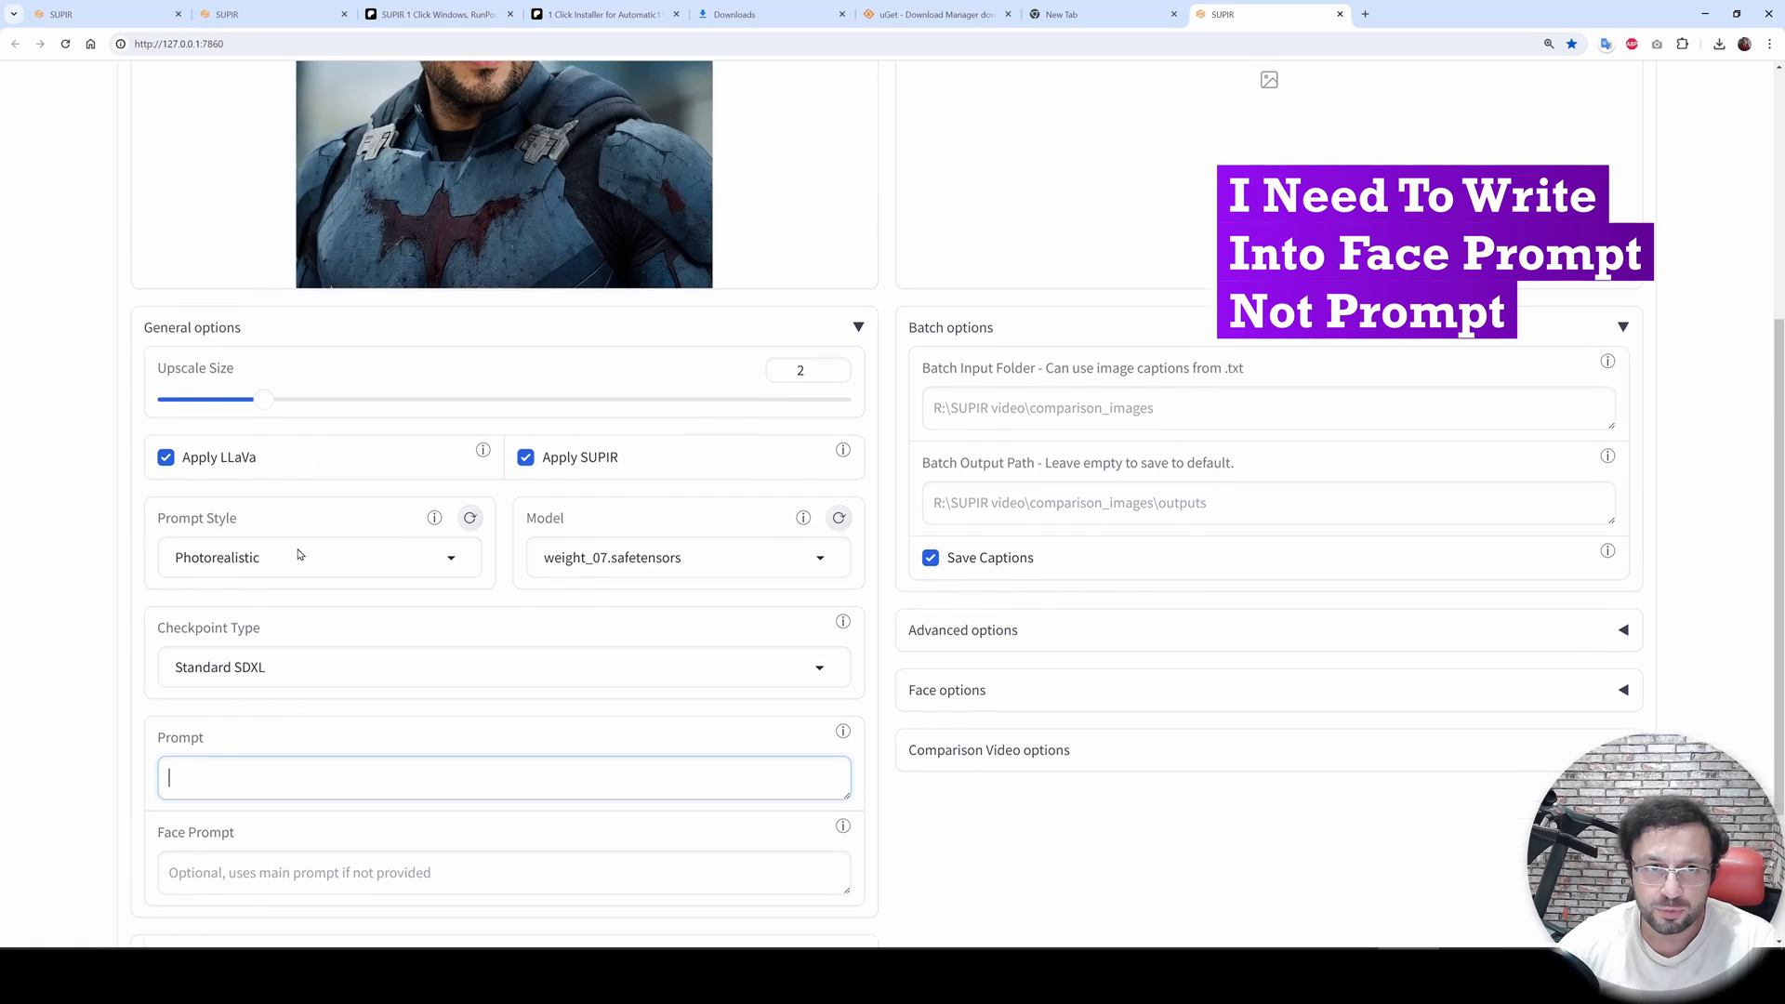
{"action": "scroll", "coordinate": [410, 538], "scroll_direction": "down", "scroll_amount": 5}
{"action": "type", "text": "photo"}
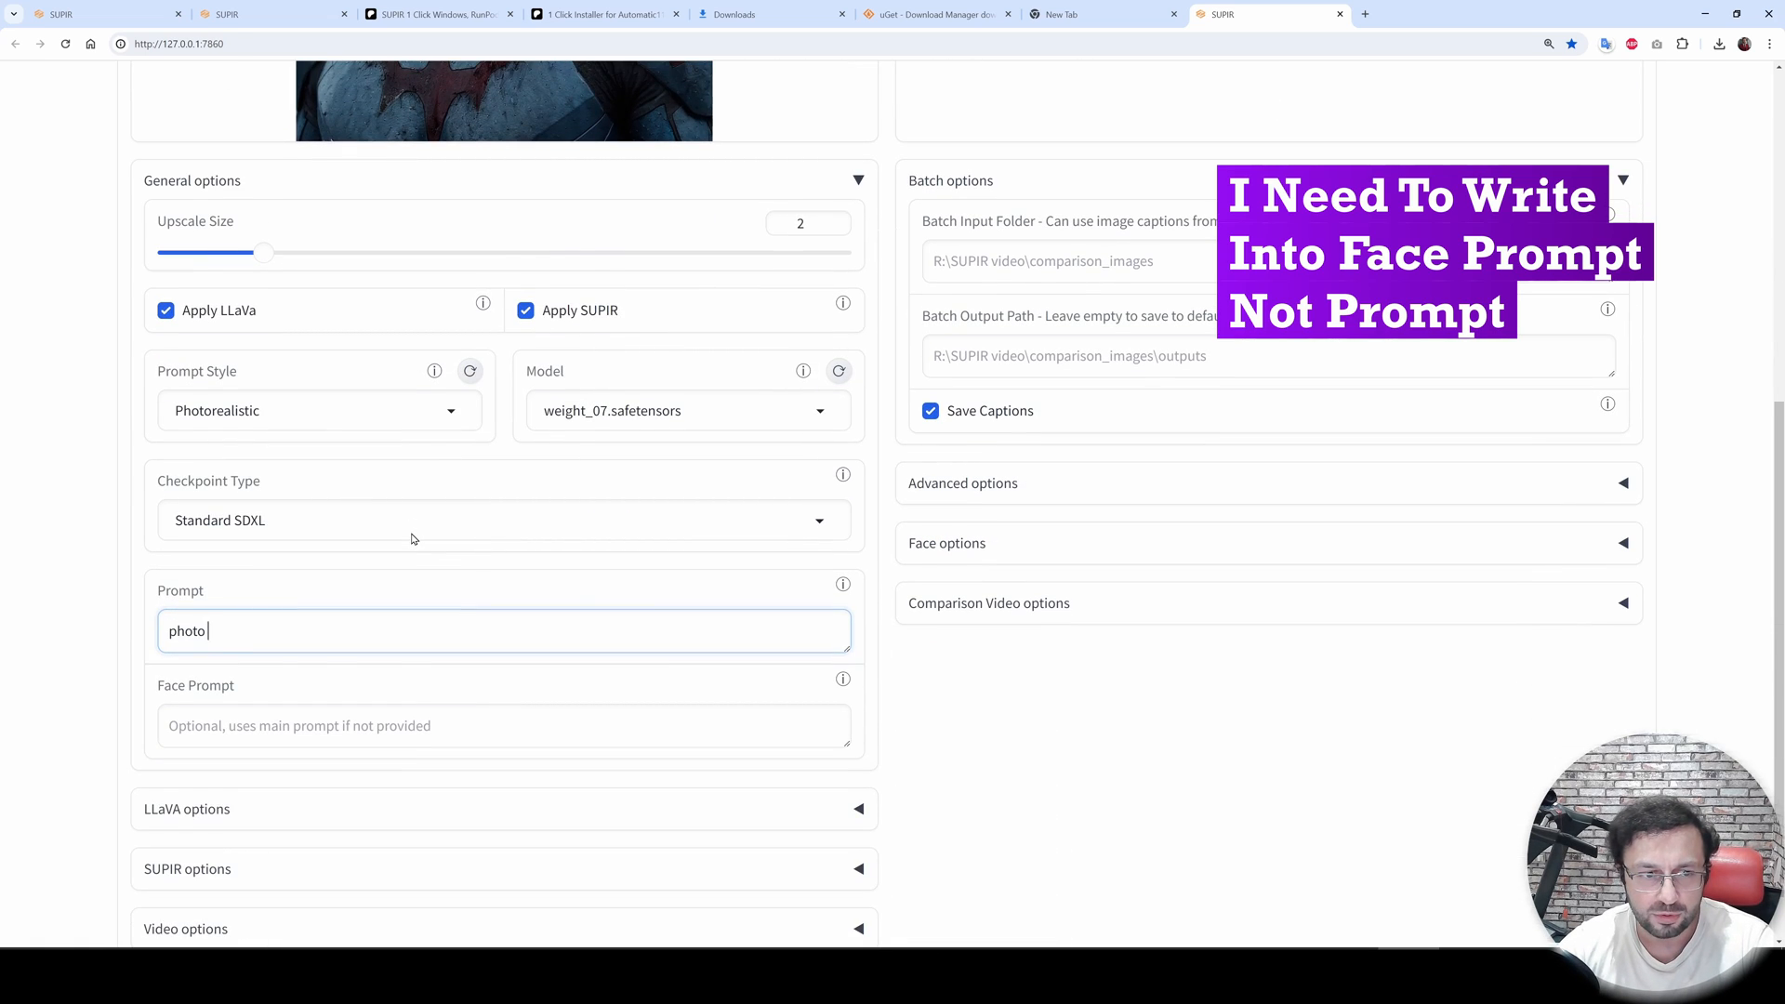
{"action": "type", "text": " of ohwx man"}
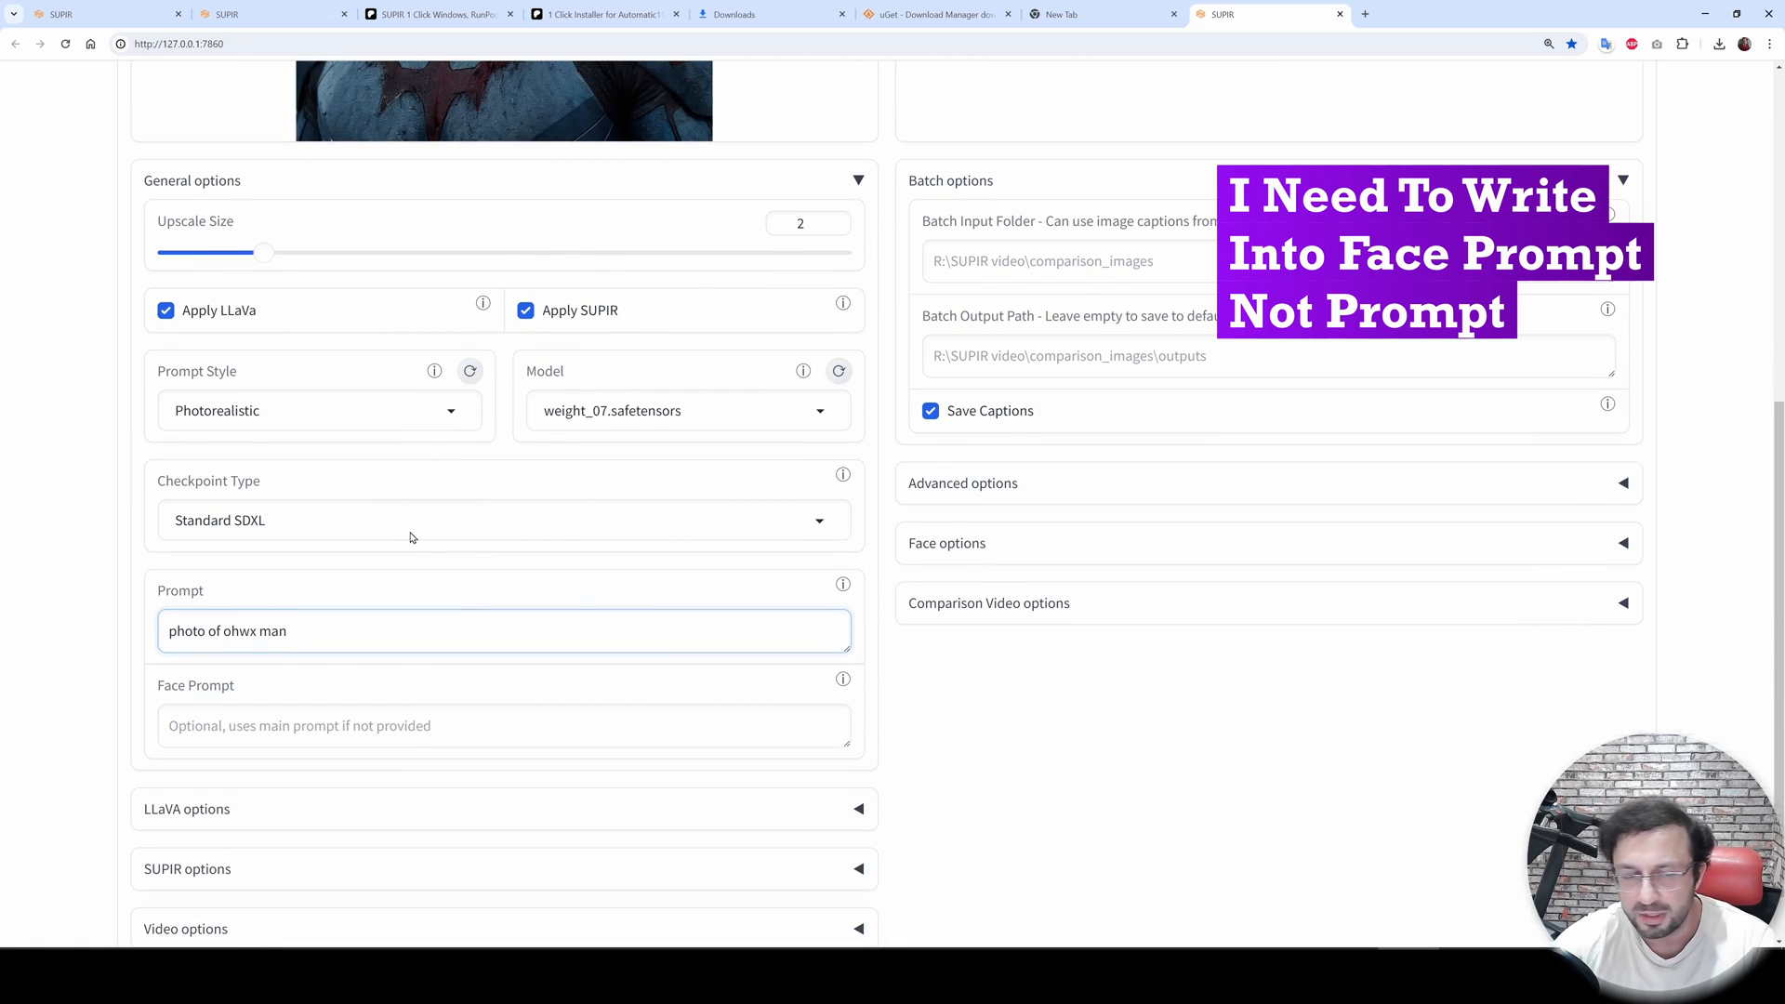
- Expand Face options and enable both BG restoration and Face restoration
{"action": "scroll", "coordinate": [952, 657], "scroll_direction": "down", "scroll_amount": 1}
{"action": "left_click", "coordinate": [1068, 476]}
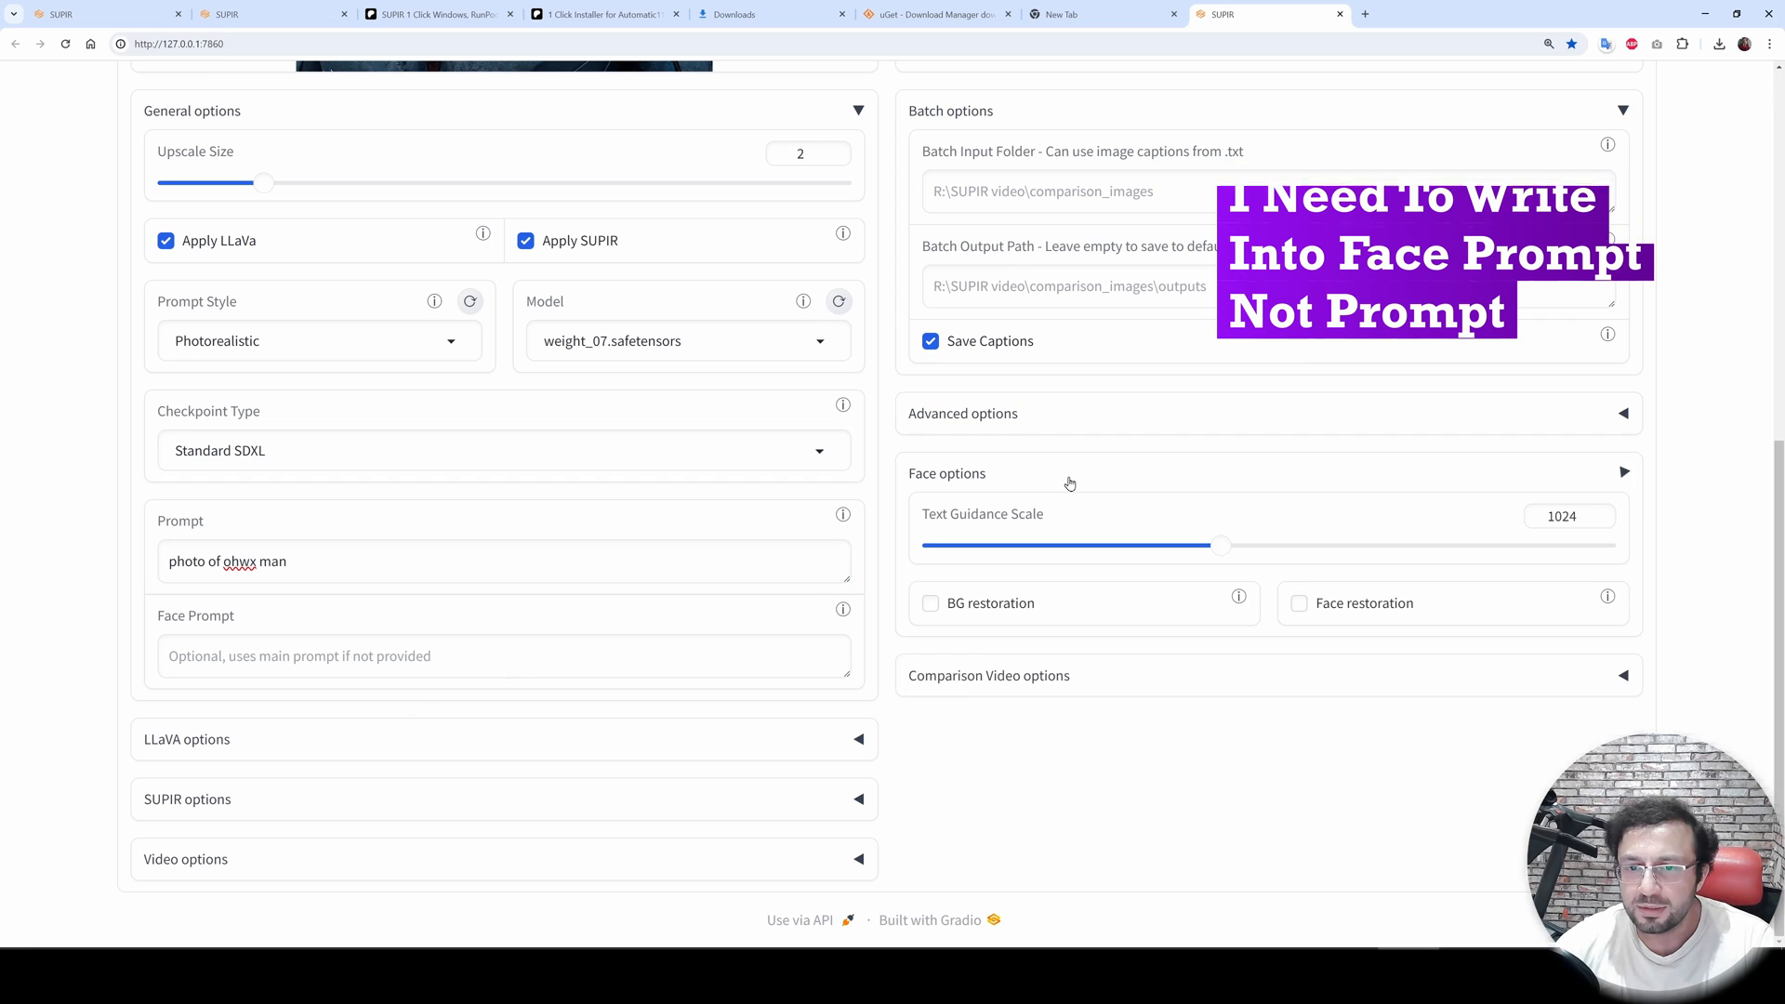
{"action": "left_click", "coordinate": [991, 606]}
{"action": "left_click", "coordinate": [1379, 609]}
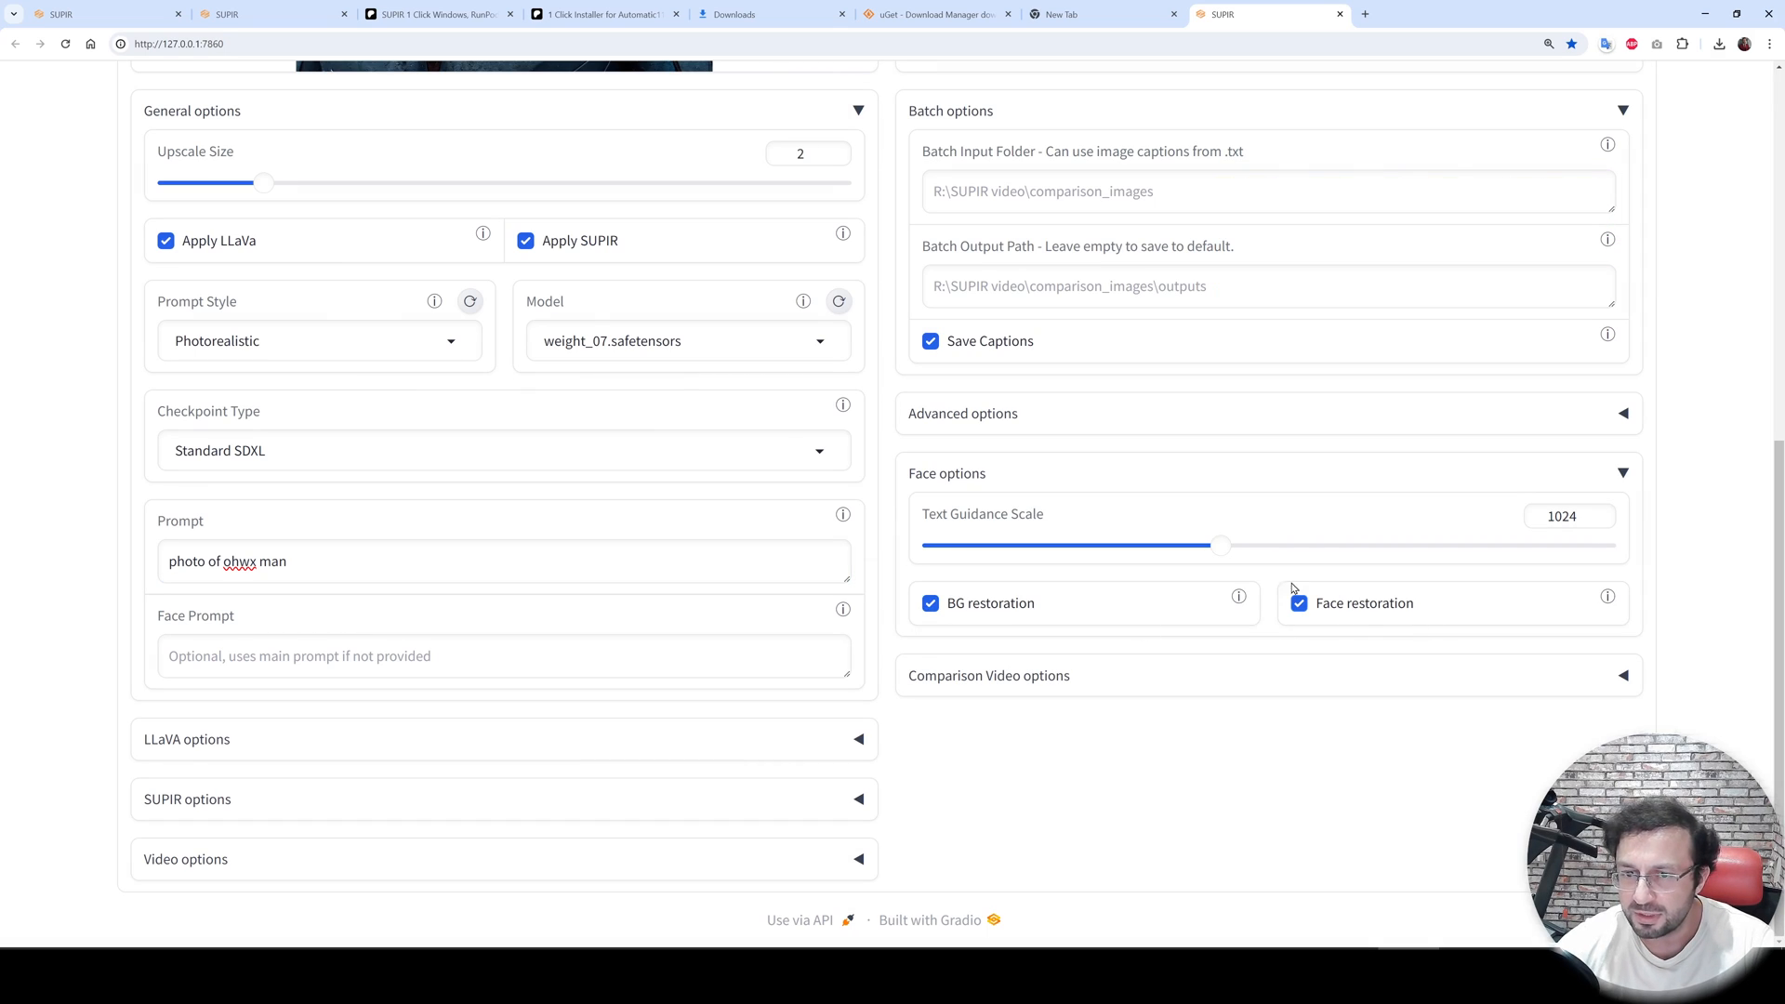
- Expand the Advanced, LLaVA and SUPIR options sections to review their settings
{"action": "left_click", "coordinate": [978, 426]}
{"action": "scroll", "coordinate": [427, 669], "scroll_direction": "down", "scroll_amount": 3}
{"action": "left_click", "coordinate": [268, 483]}
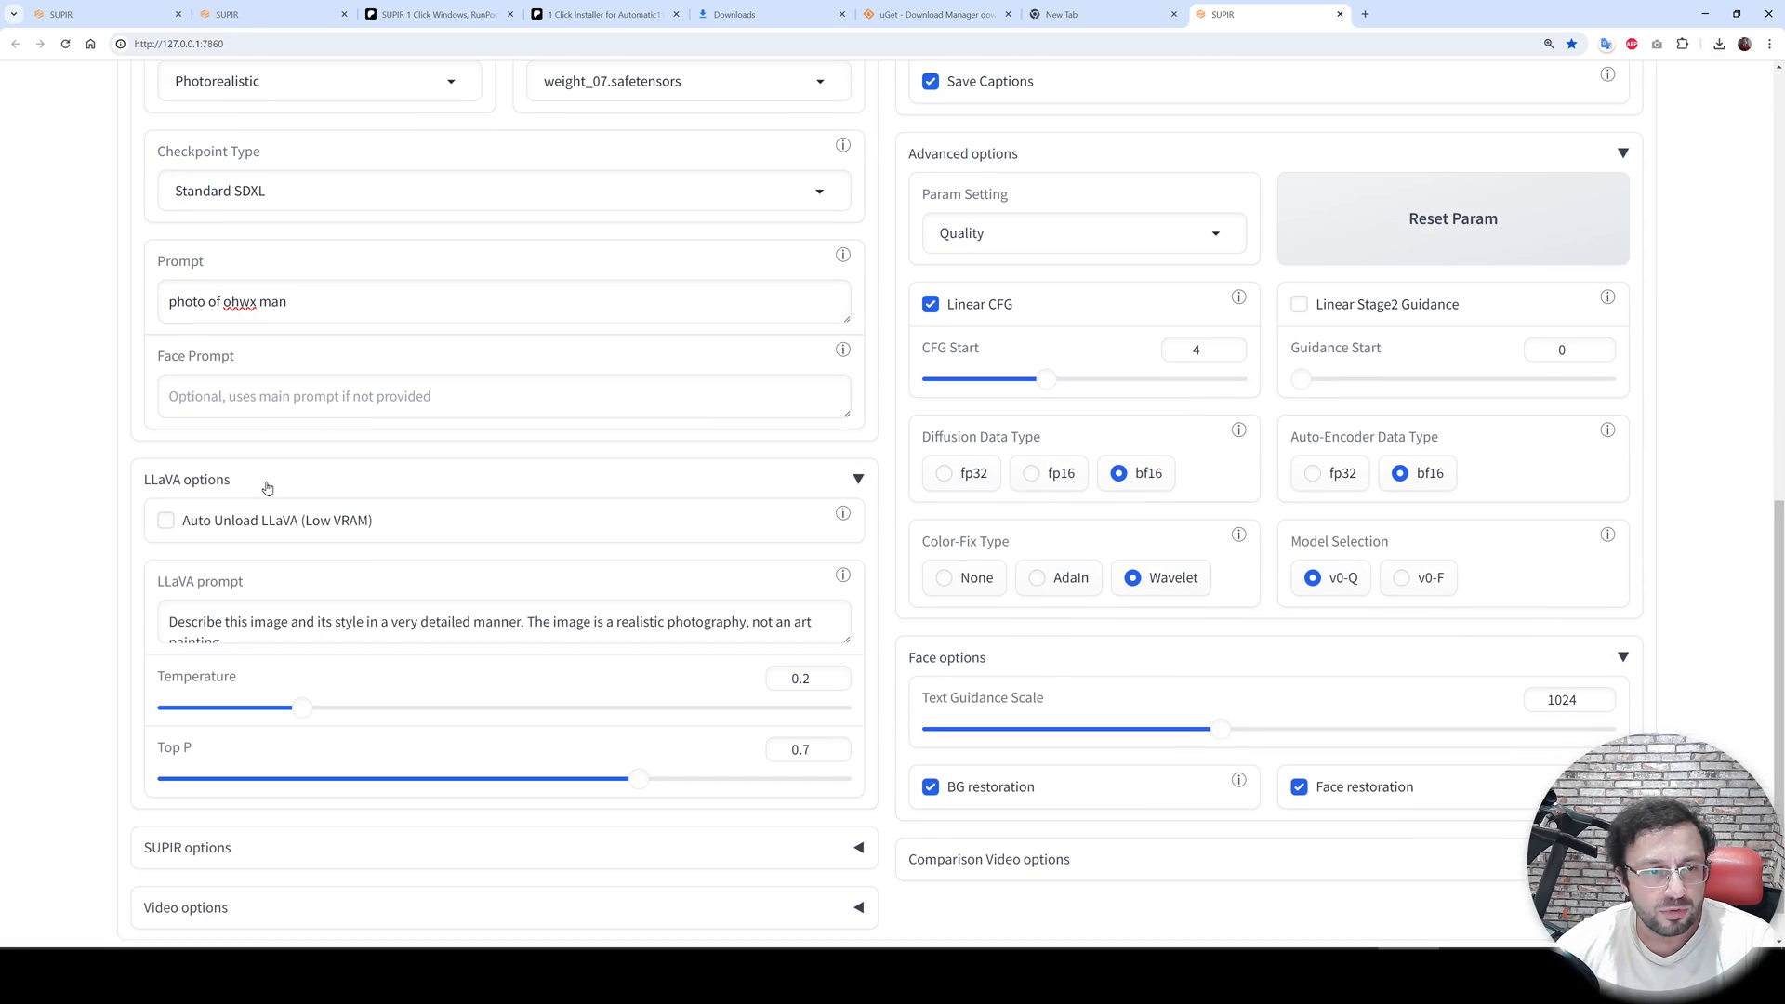
{"action": "scroll", "coordinate": [251, 484], "scroll_direction": "down", "scroll_amount": 1}
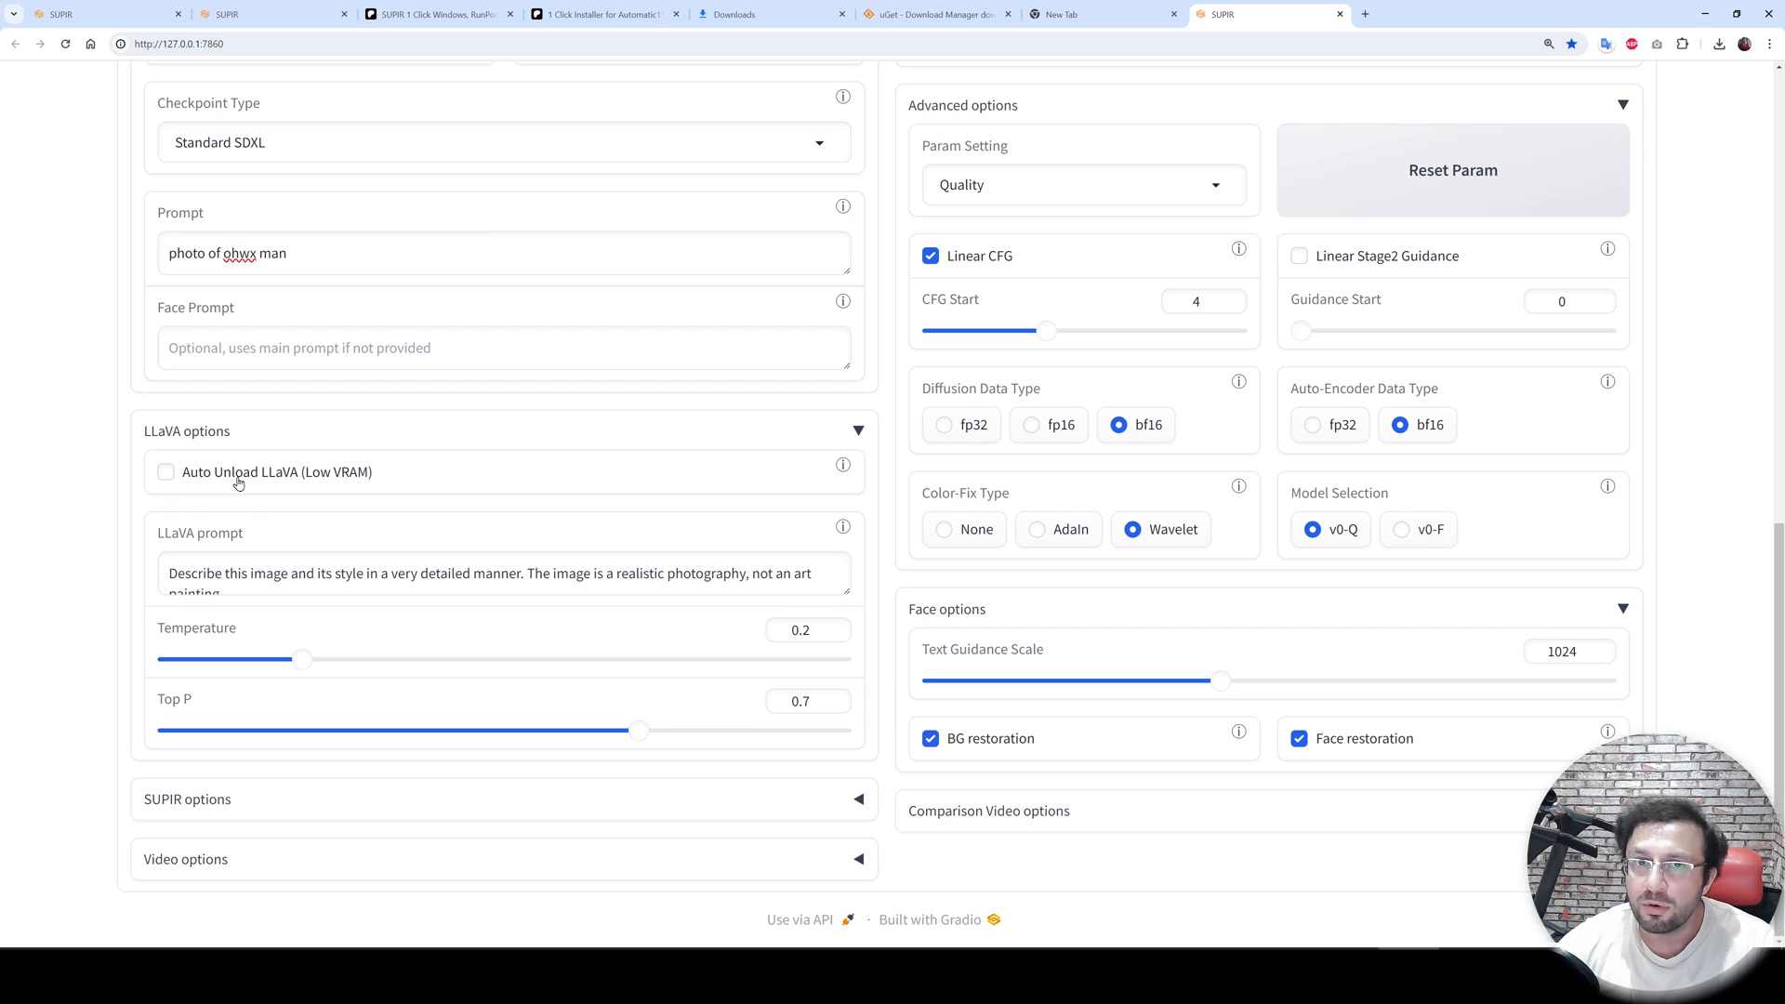
{"action": "scroll", "coordinate": [239, 576], "scroll_direction": "down", "scroll_amount": 1}
{"action": "left_click", "coordinate": [192, 800]}
{"action": "scroll", "coordinate": [372, 725], "scroll_direction": "down", "scroll_amount": 5}
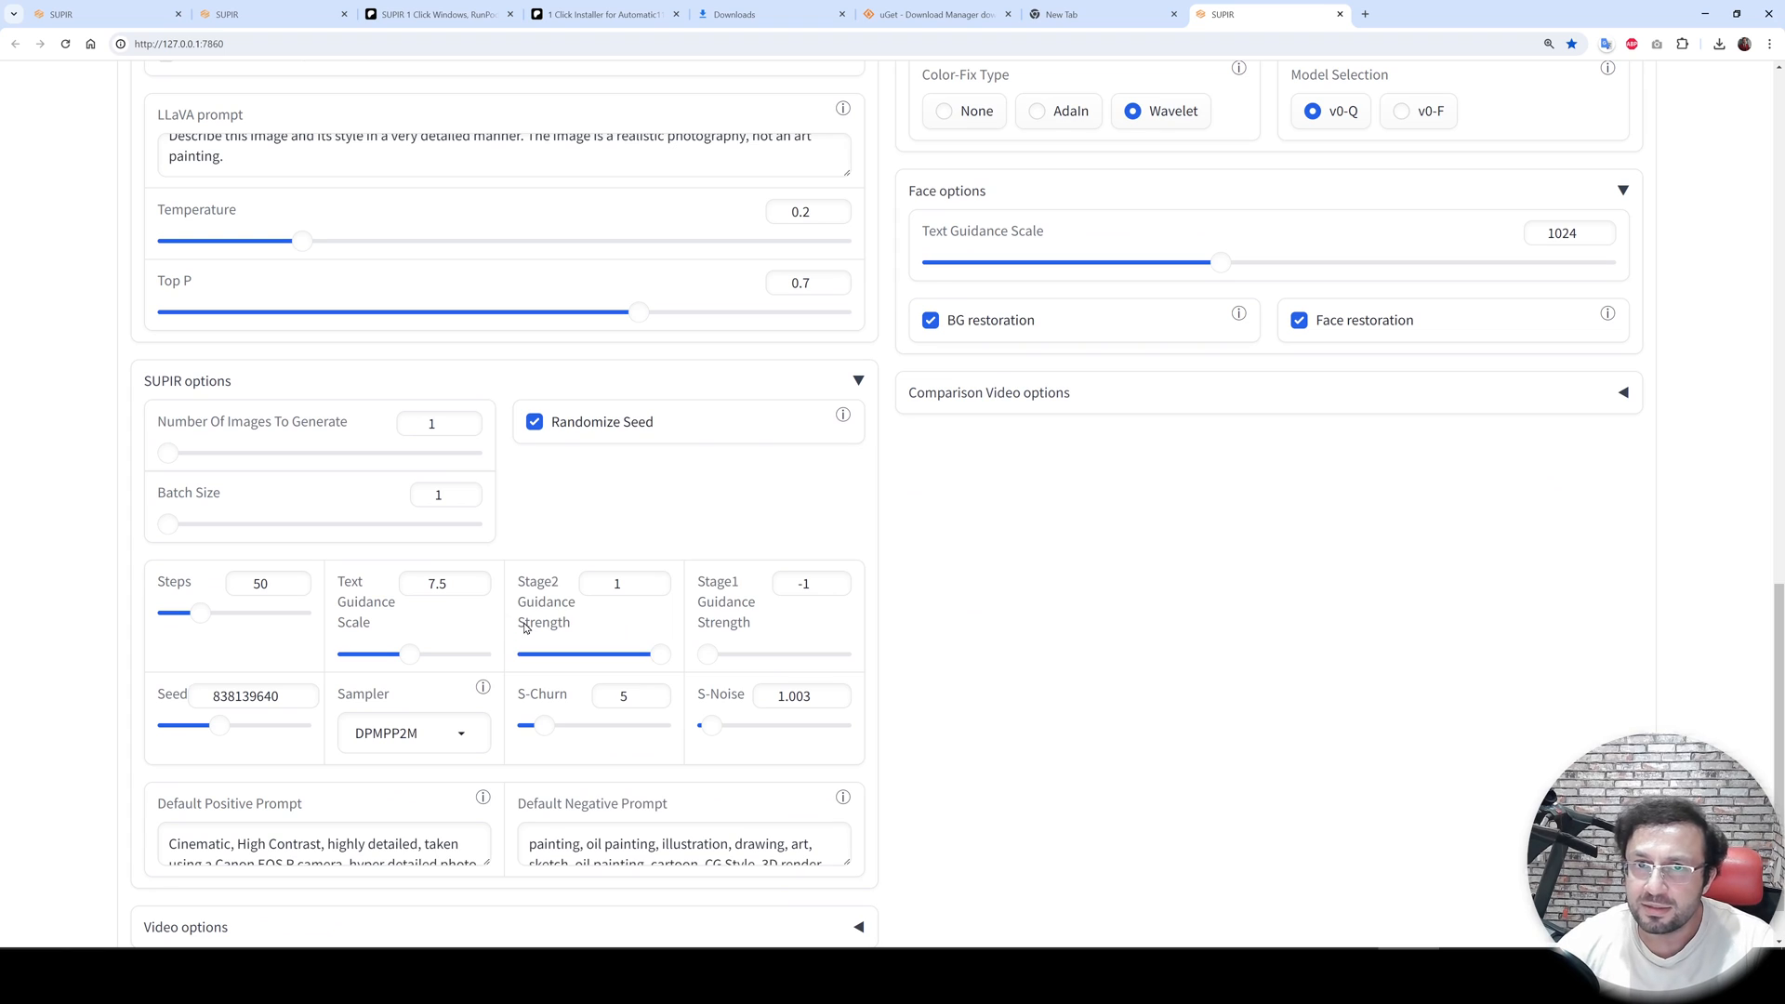
- Set the SUPIR Text Guidance Scale to 5
{"action": "double_click", "coordinate": [420, 587]}
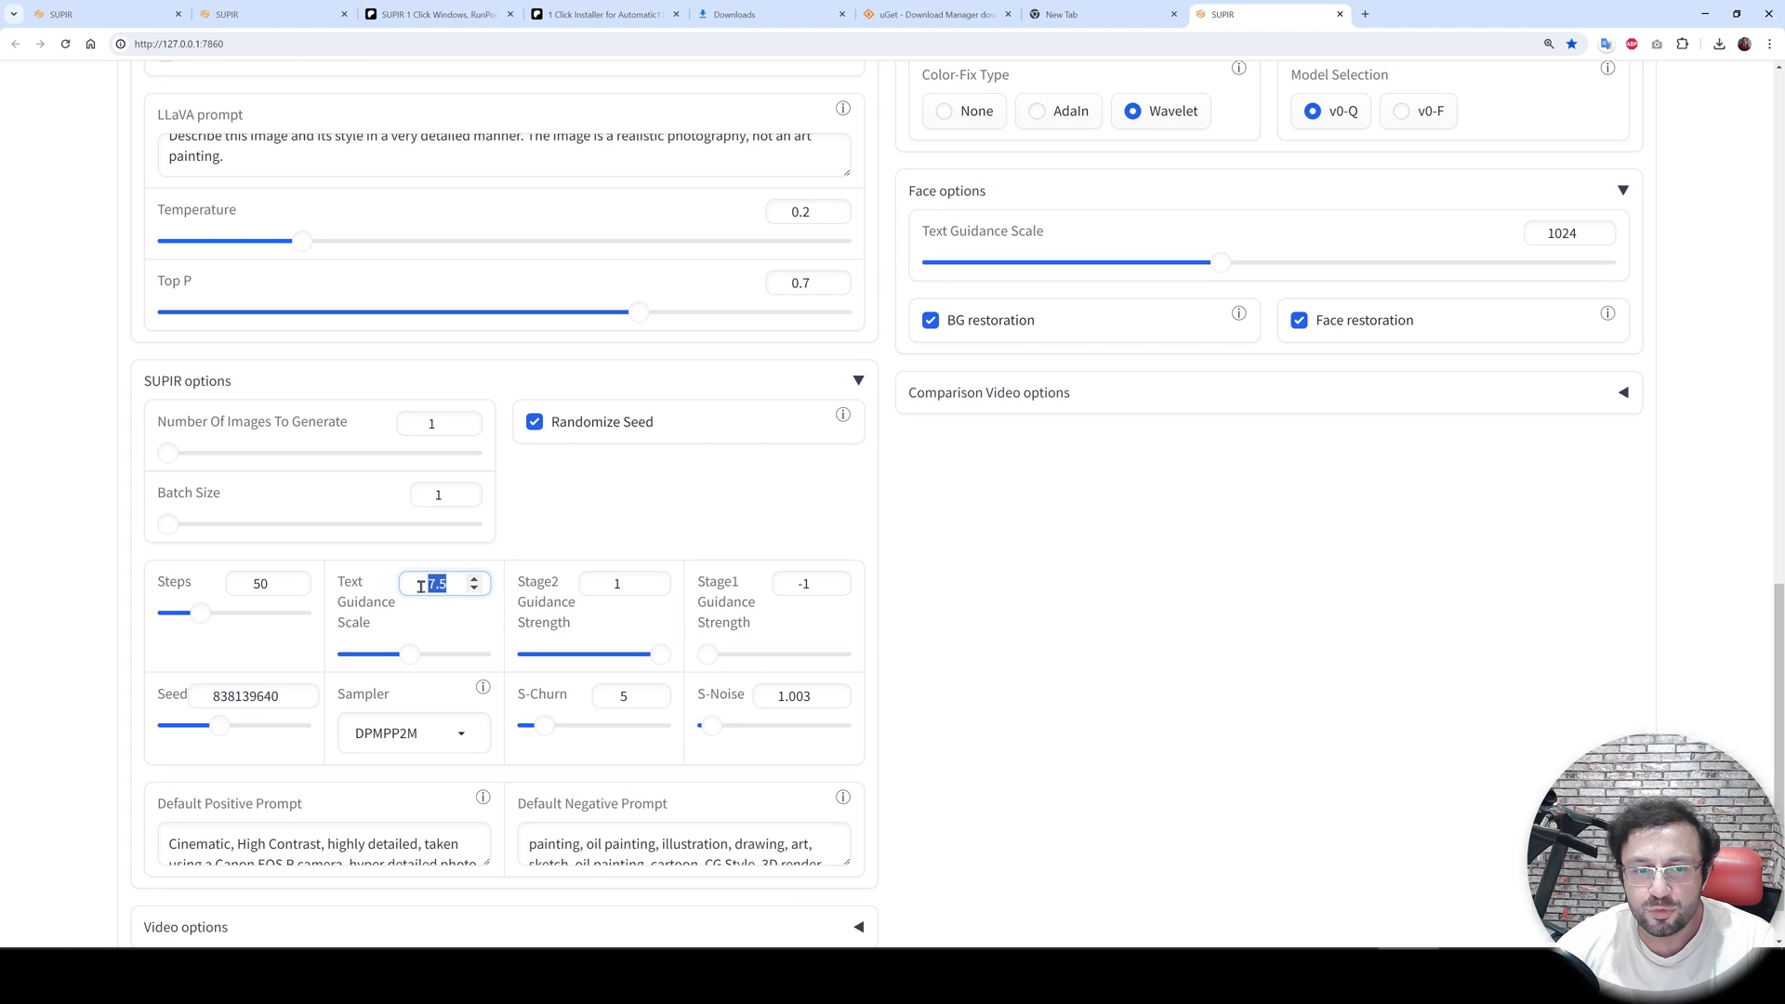
{"action": "scroll", "coordinate": [713, 732], "scroll_direction": "up", "scroll_amount": 3}
{"action": "scroll", "coordinate": [721, 738], "scroll_direction": "up", "scroll_amount": 3}
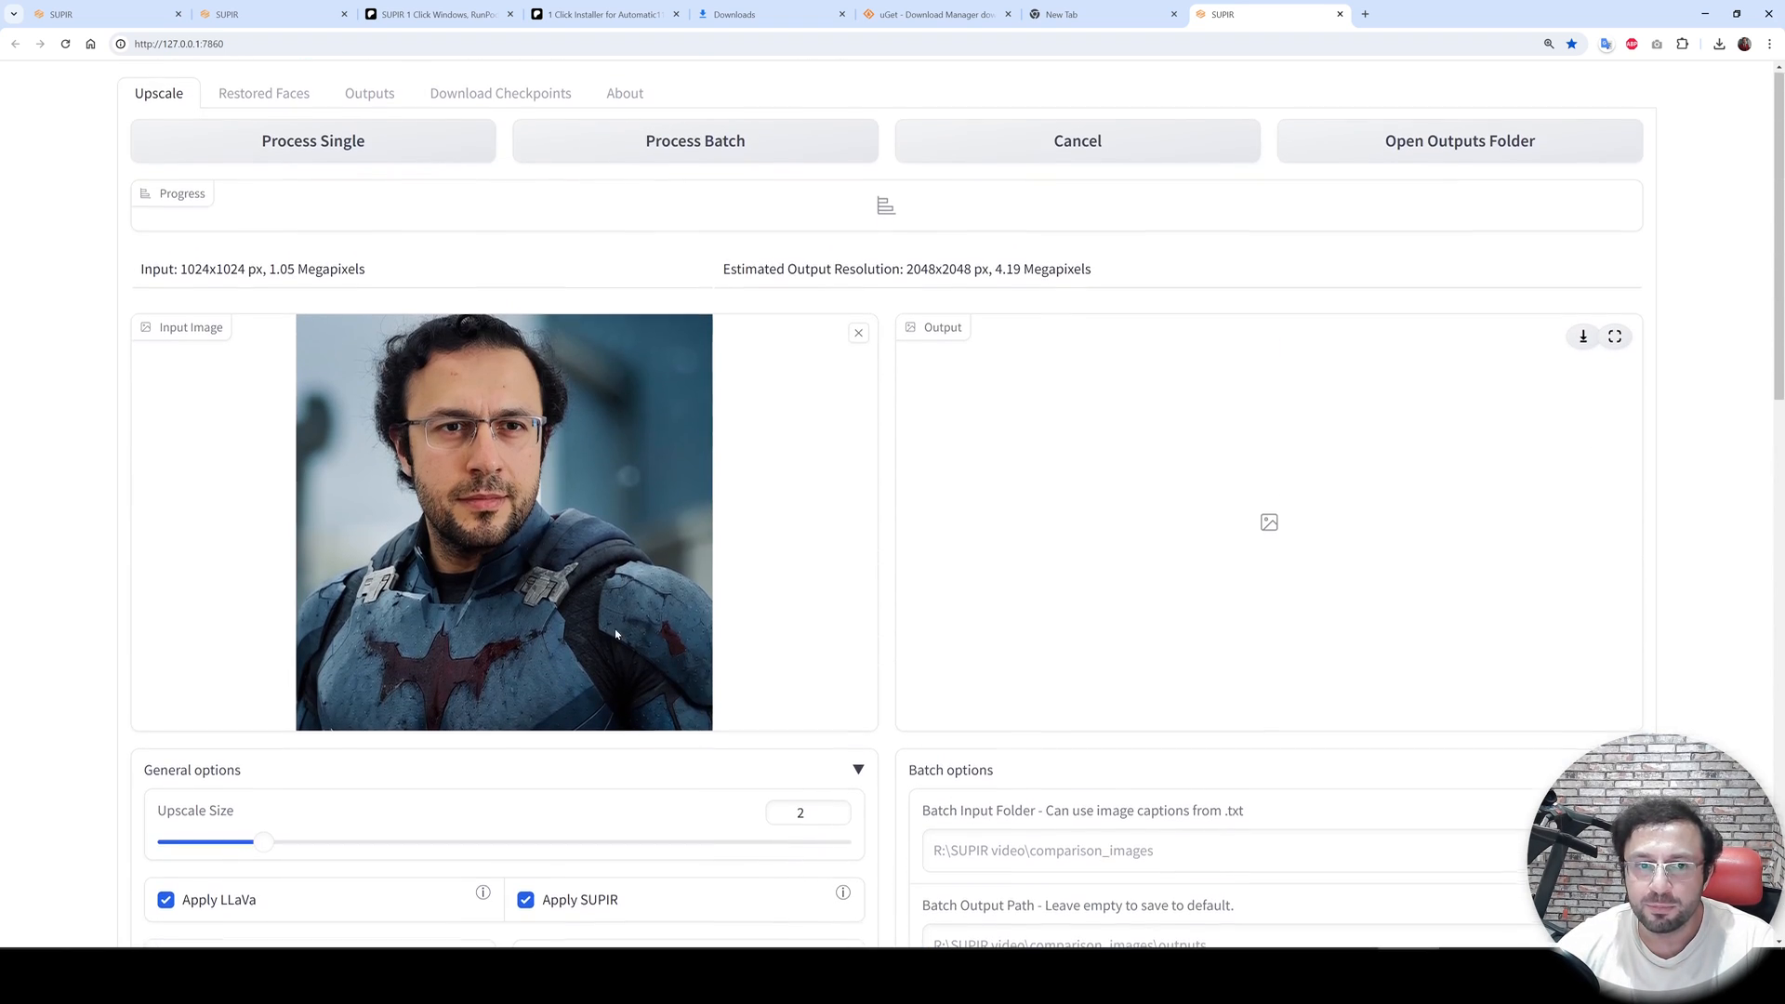
{"action": "scroll", "coordinate": [615, 577], "scroll_direction": "down", "scroll_amount": 15}
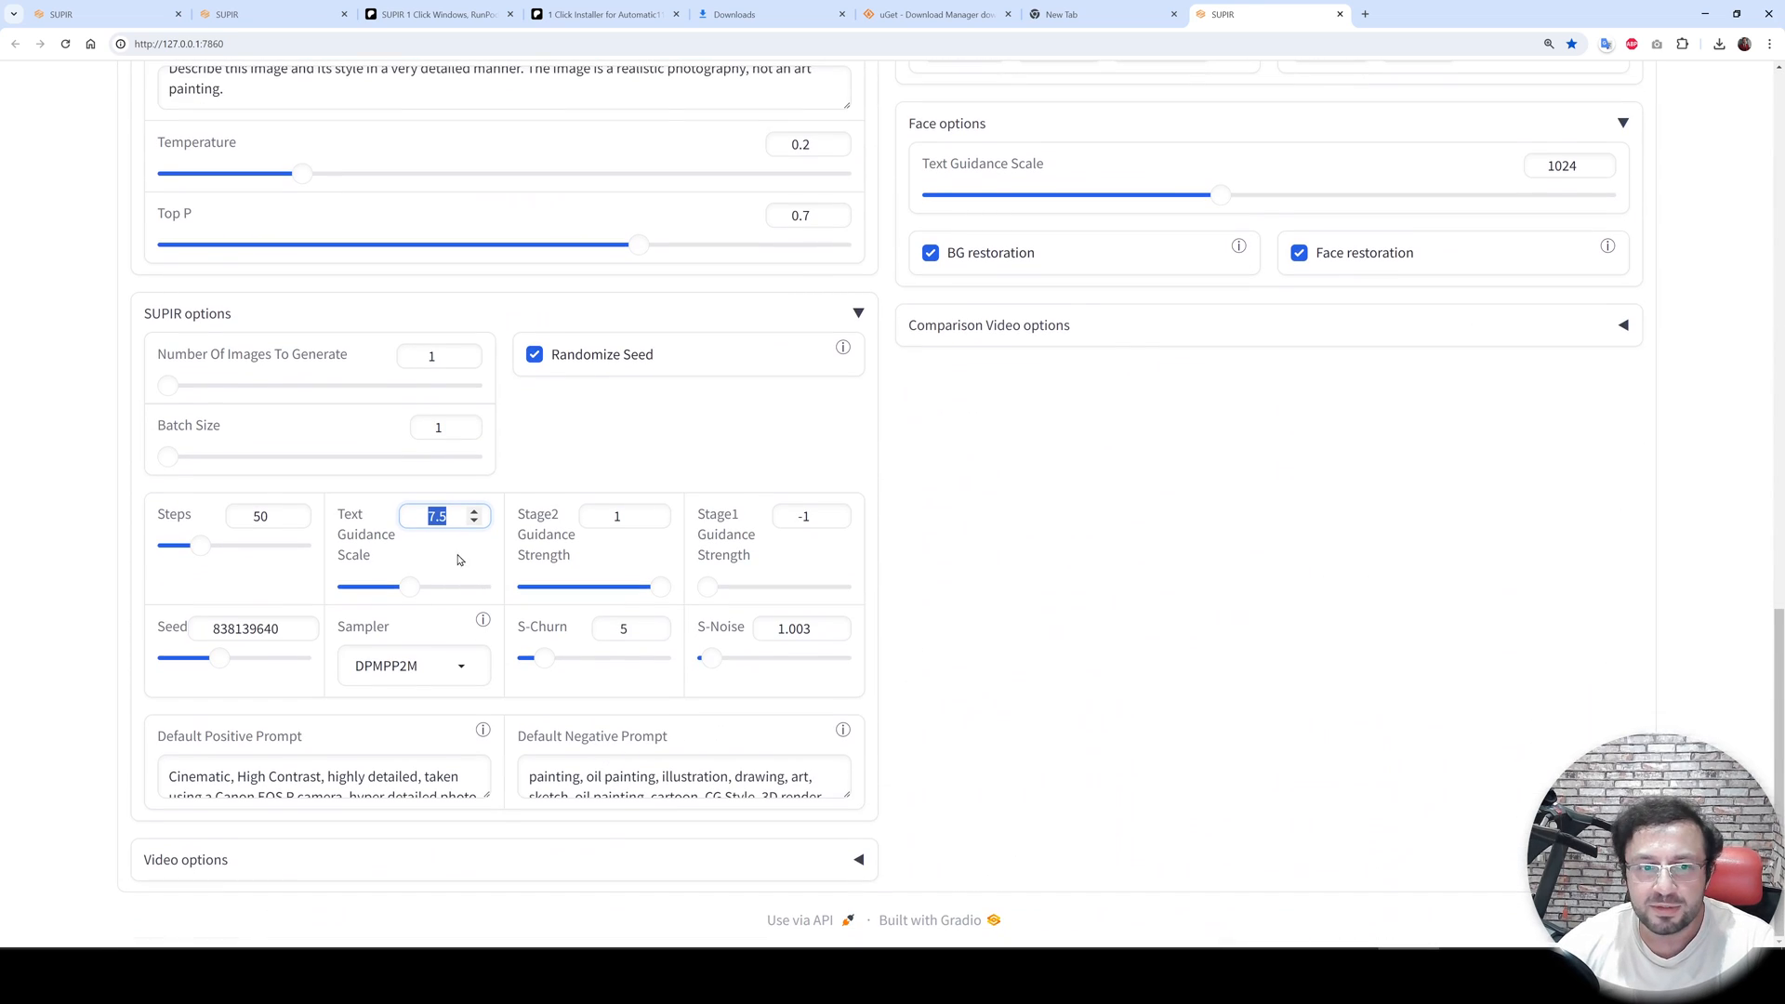
{"action": "type", "text": "5"}
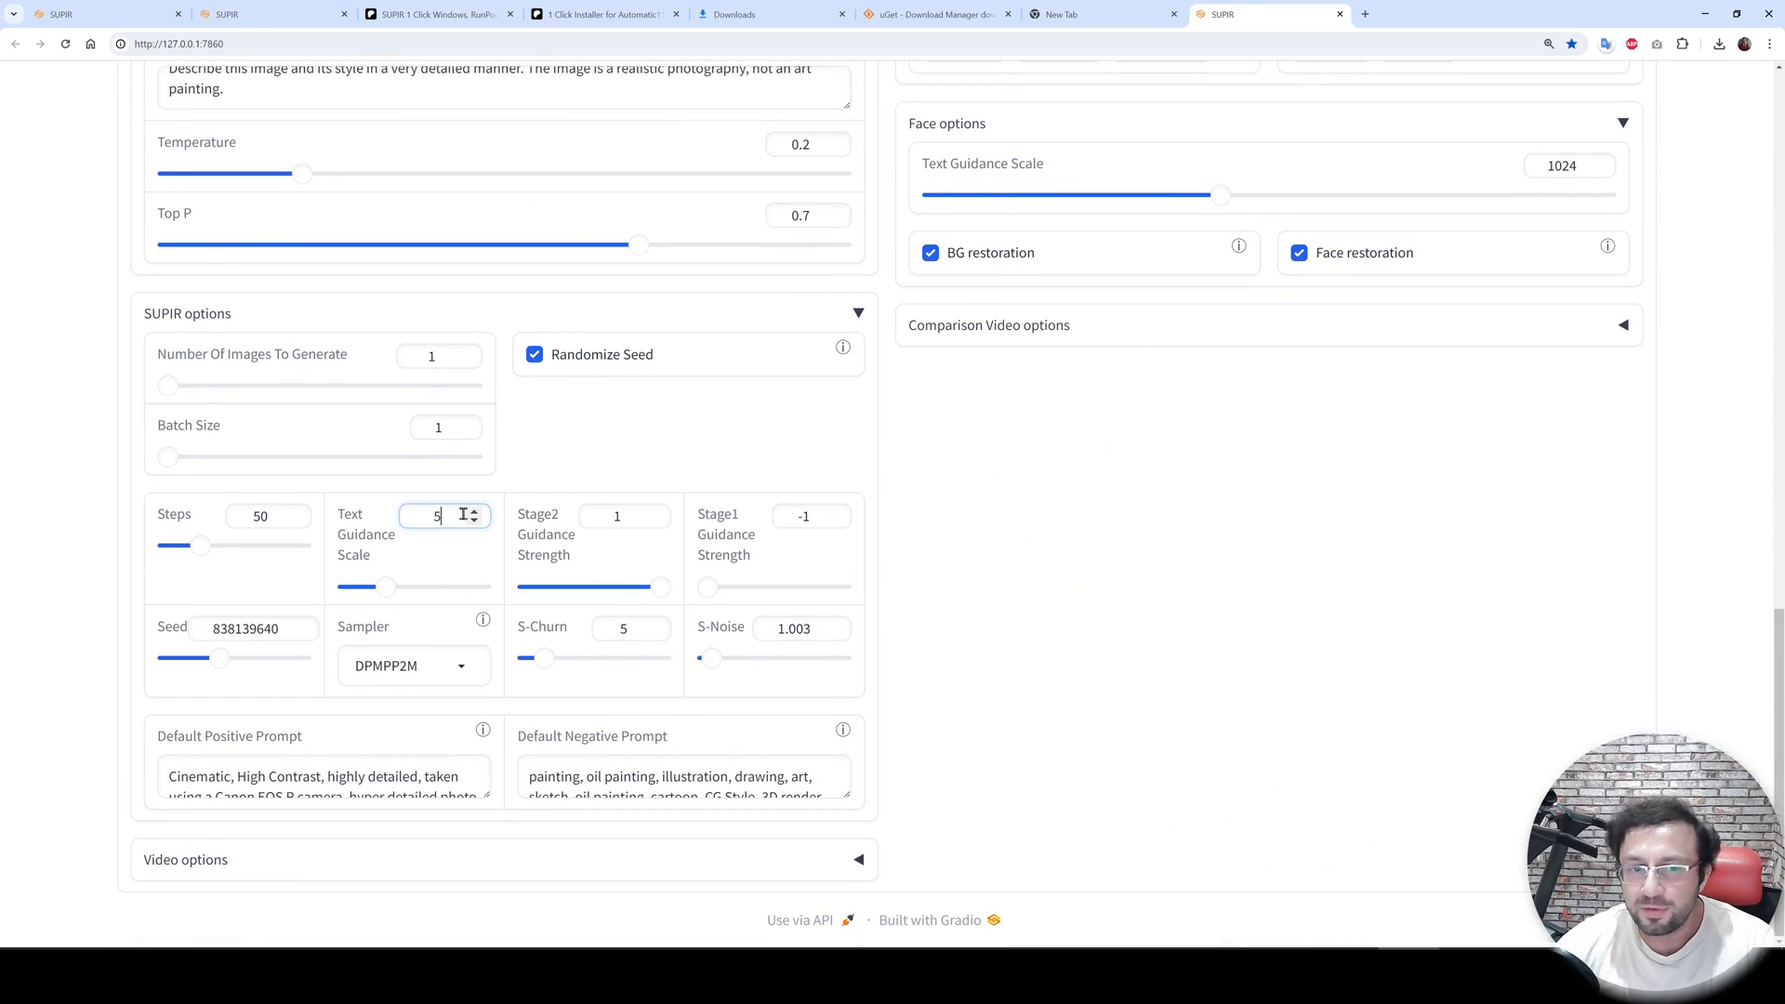
{"action": "left_click", "coordinate": [416, 856]}
- Switch the Prompt Style to Artistic
{"action": "scroll", "coordinate": [247, 458], "scroll_direction": "up", "scroll_amount": 10}
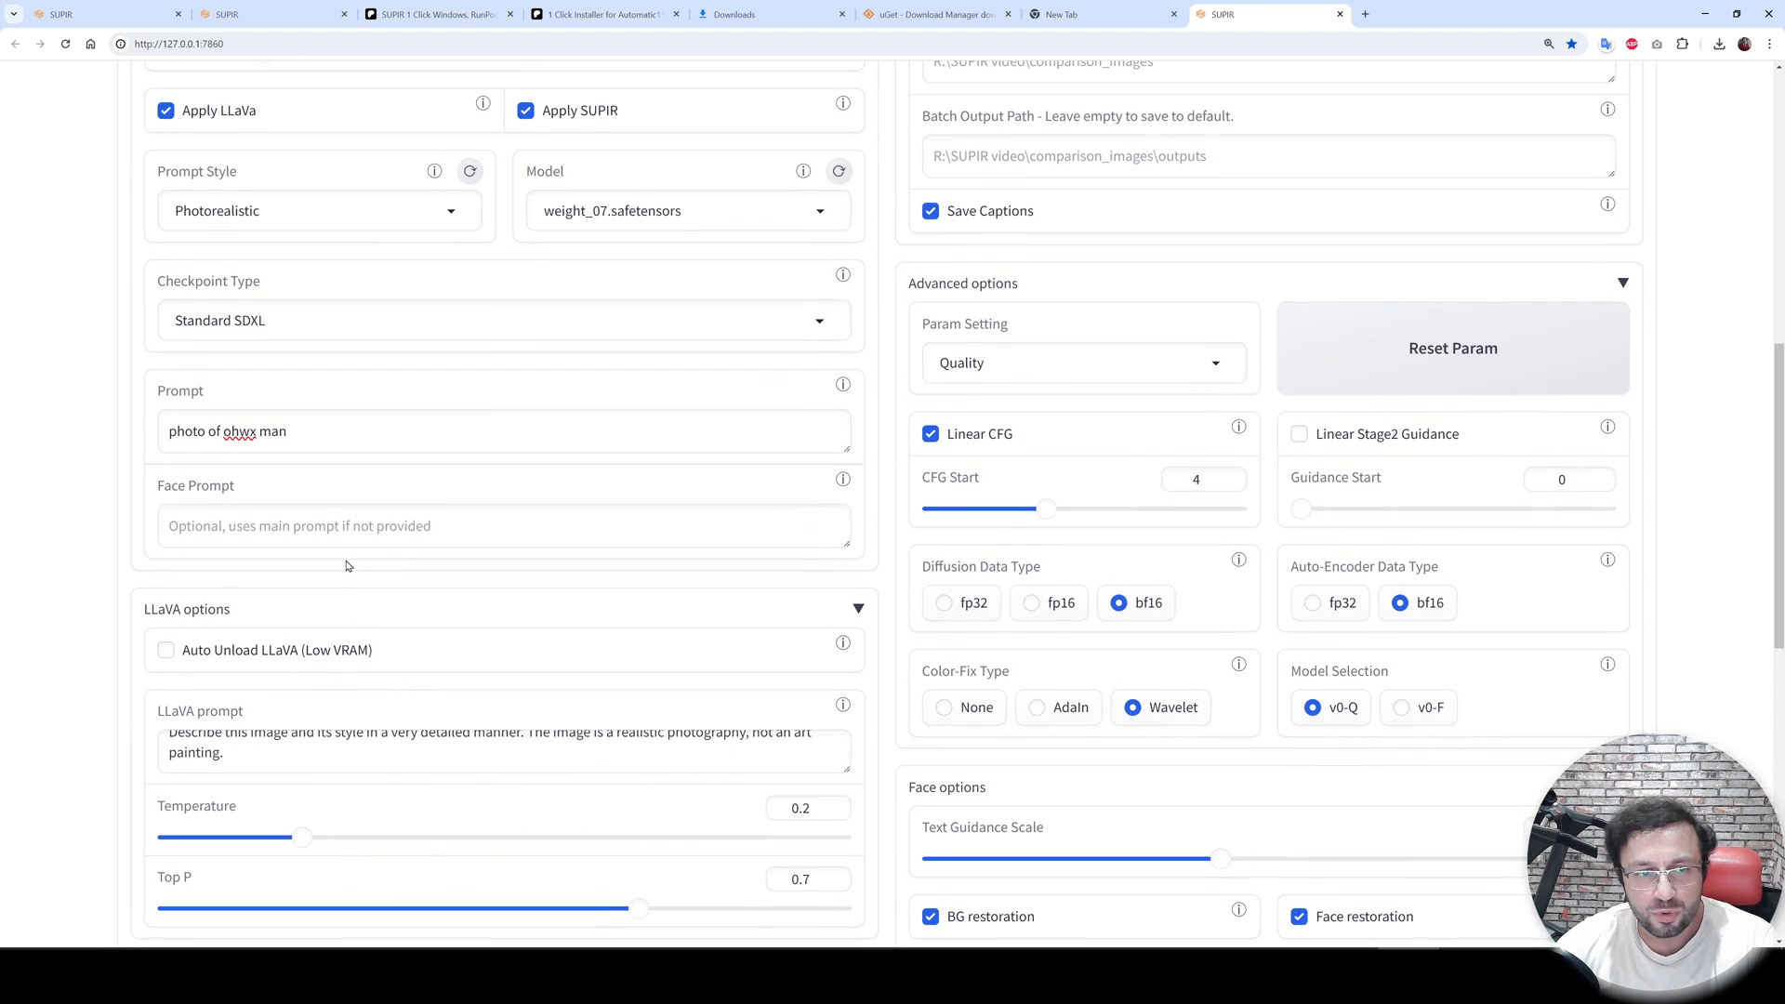
{"action": "left_click", "coordinate": [239, 390]}
{"action": "left_click", "coordinate": [236, 389]}
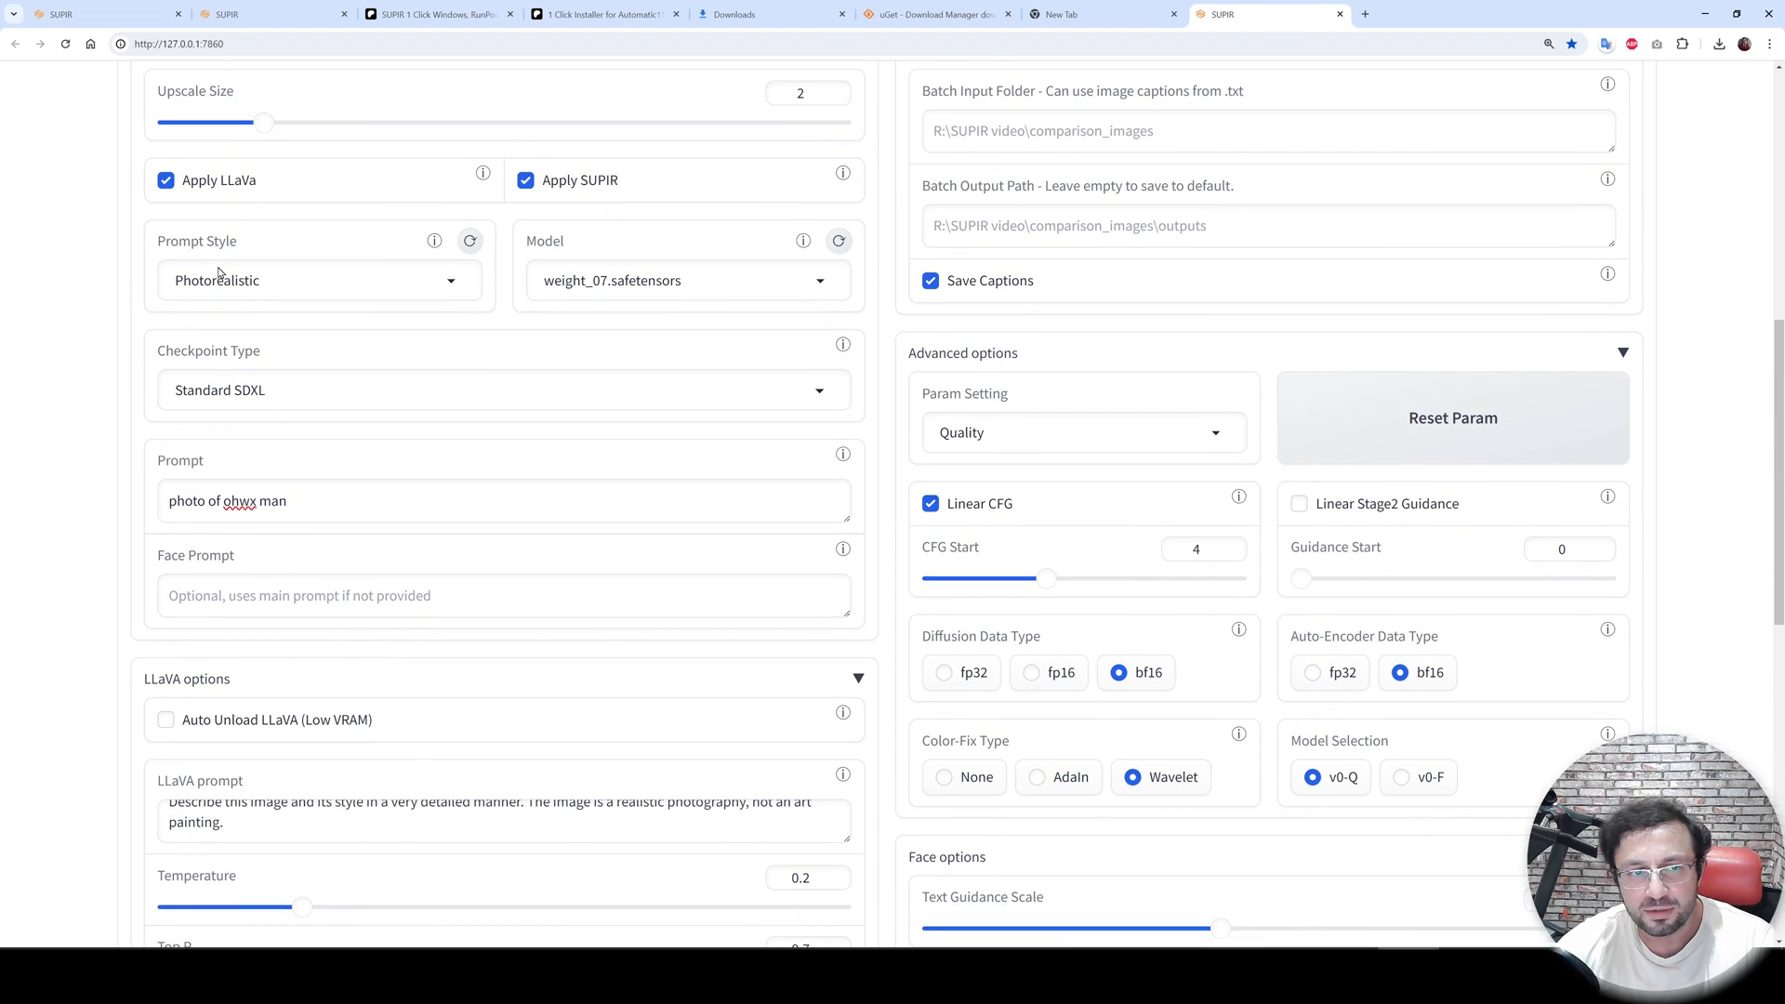
{"action": "left_click", "coordinate": [240, 280]}
{"action": "left_click", "coordinate": [221, 357]}
- Examine the LLaVA prompt and the default positive and negative prompts for the Artistic style
{"action": "scroll", "coordinate": [263, 398], "scroll_direction": "down", "scroll_amount": 7}
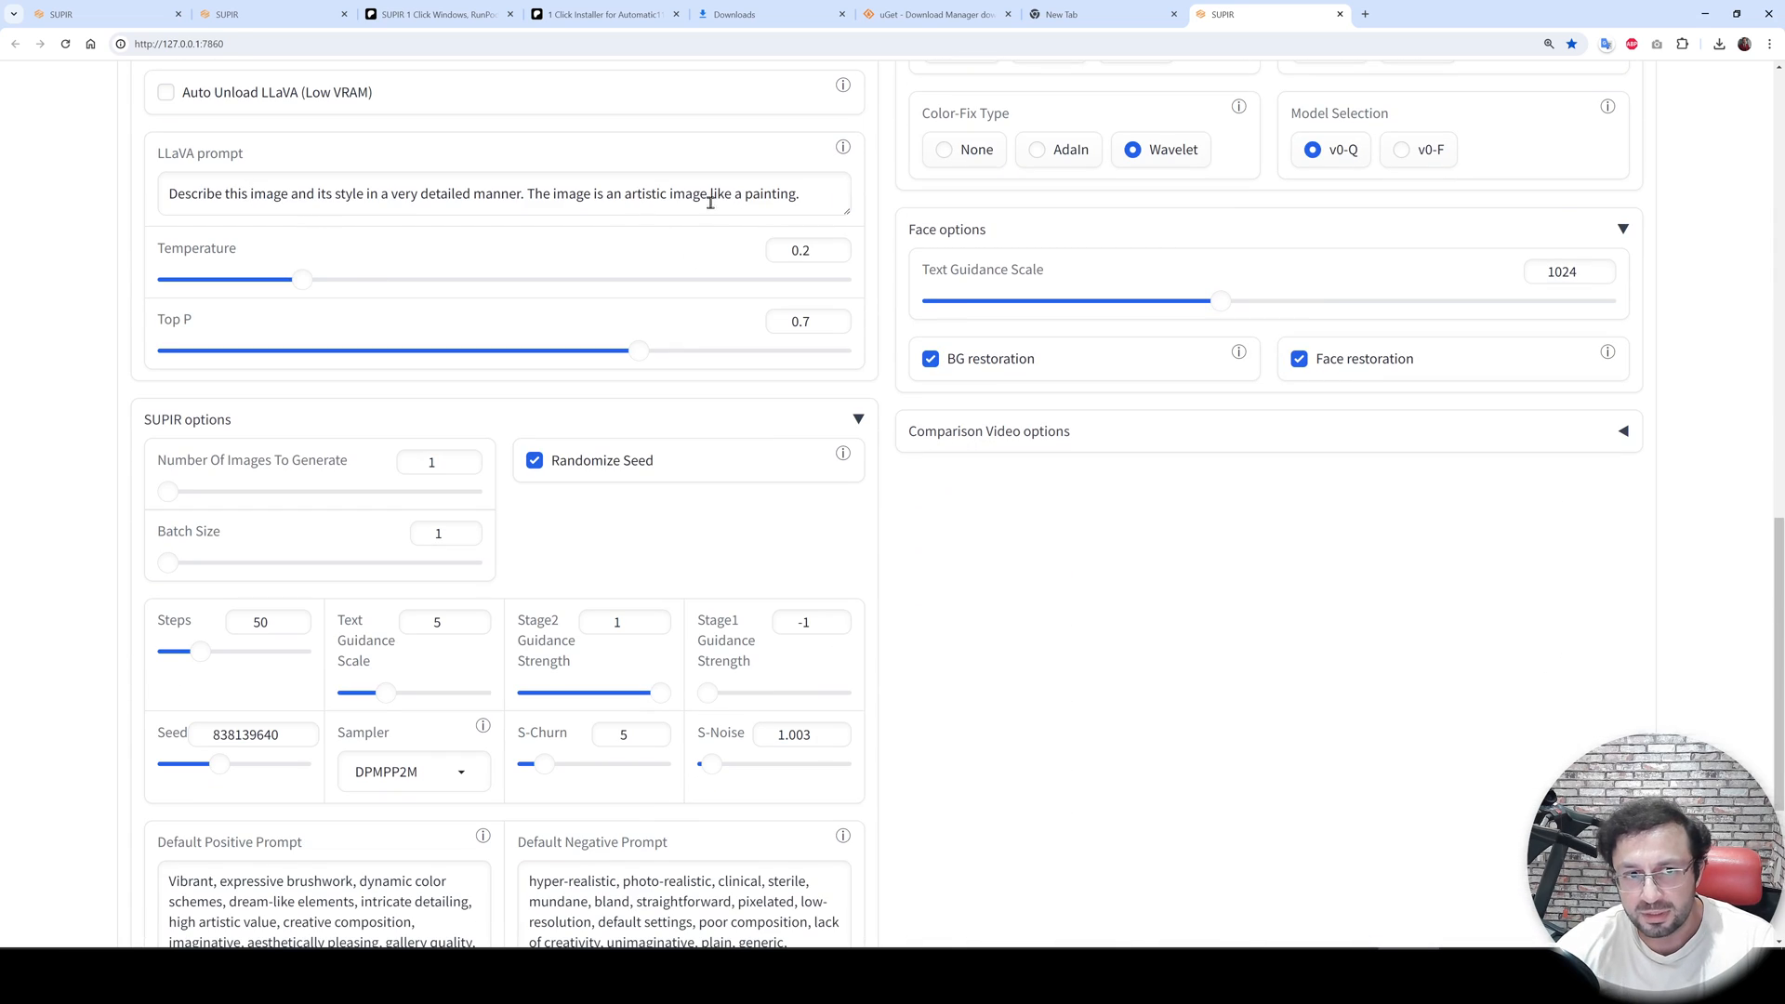
{"action": "scroll", "coordinate": [441, 605], "scroll_direction": "down", "scroll_amount": 3}
{"action": "scroll", "coordinate": [442, 605], "scroll_direction": "down", "scroll_amount": 1}
{"action": "left_click_drag", "start_coordinate": [409, 614], "coordinate": [152, 498]}
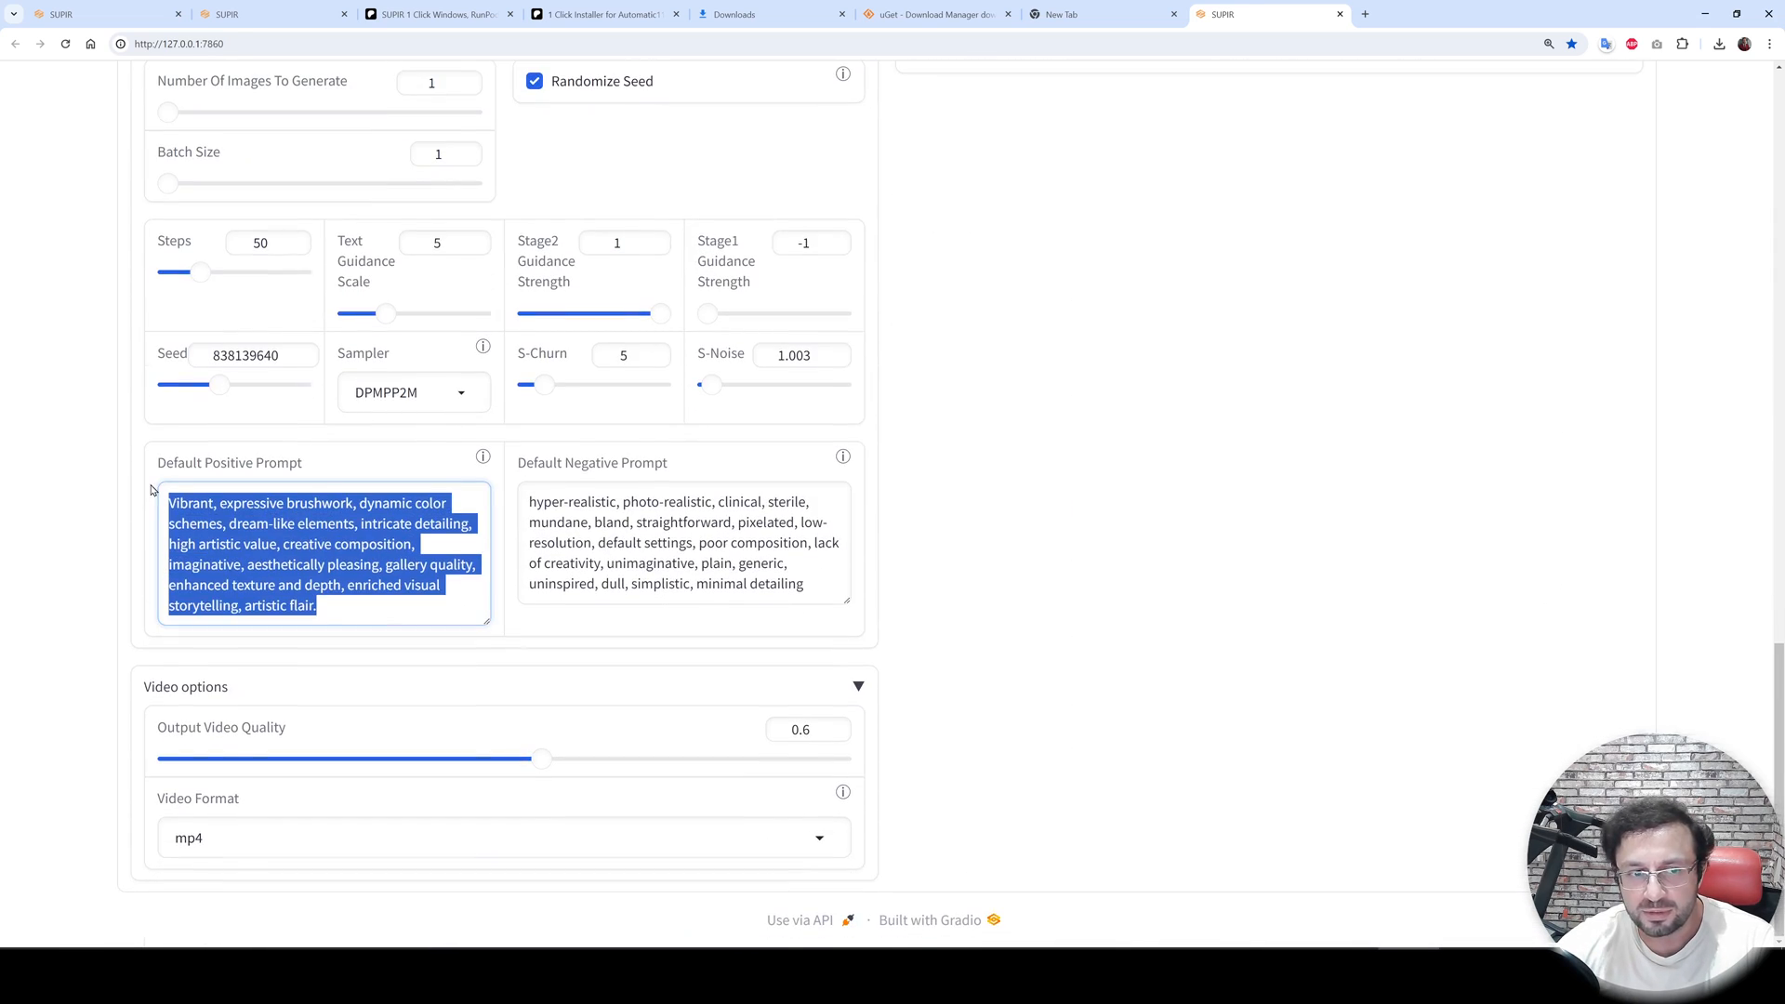
{"action": "left_click", "coordinate": [674, 545]}
{"action": "left_click_drag", "start_coordinate": [788, 583], "coordinate": [558, 523]}
{"action": "scroll", "coordinate": [654, 638], "scroll_direction": "up", "scroll_amount": 7}
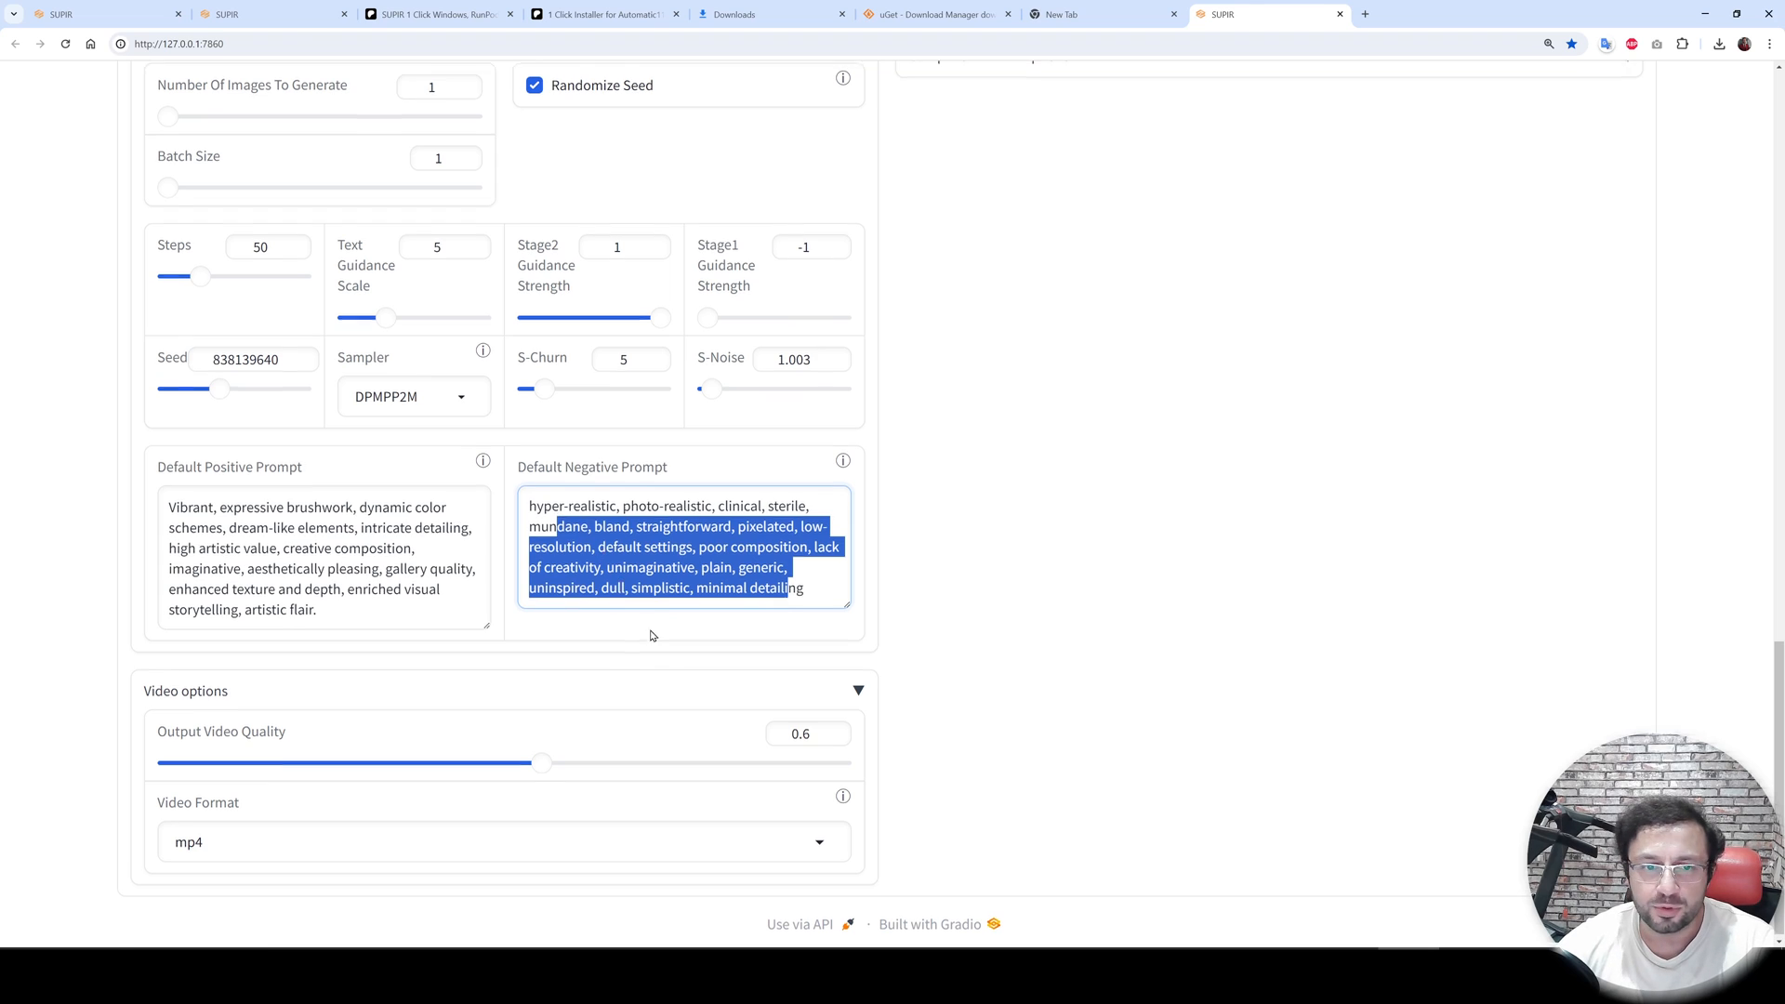
{"action": "scroll", "coordinate": [447, 607], "scroll_direction": "up", "scroll_amount": 4}
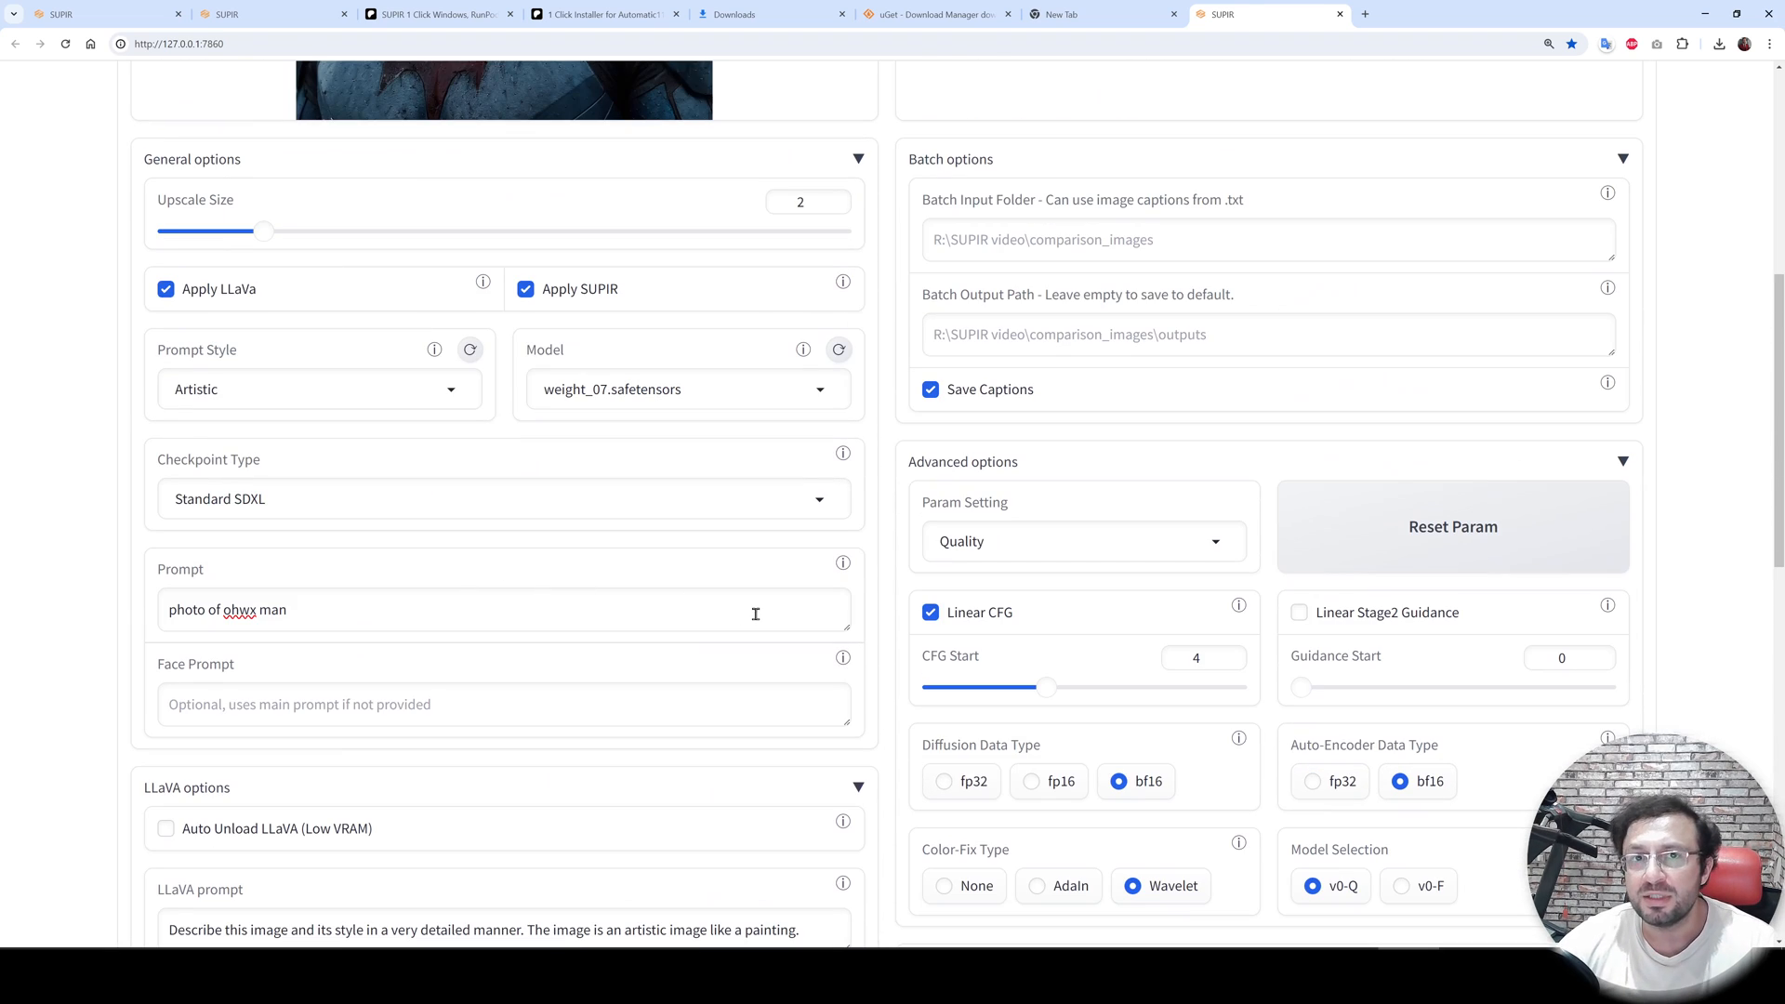
- Check the Checkpoint Type choices and set the Prompt Style back to Photorealistic
{"action": "left_click", "coordinate": [276, 504]}
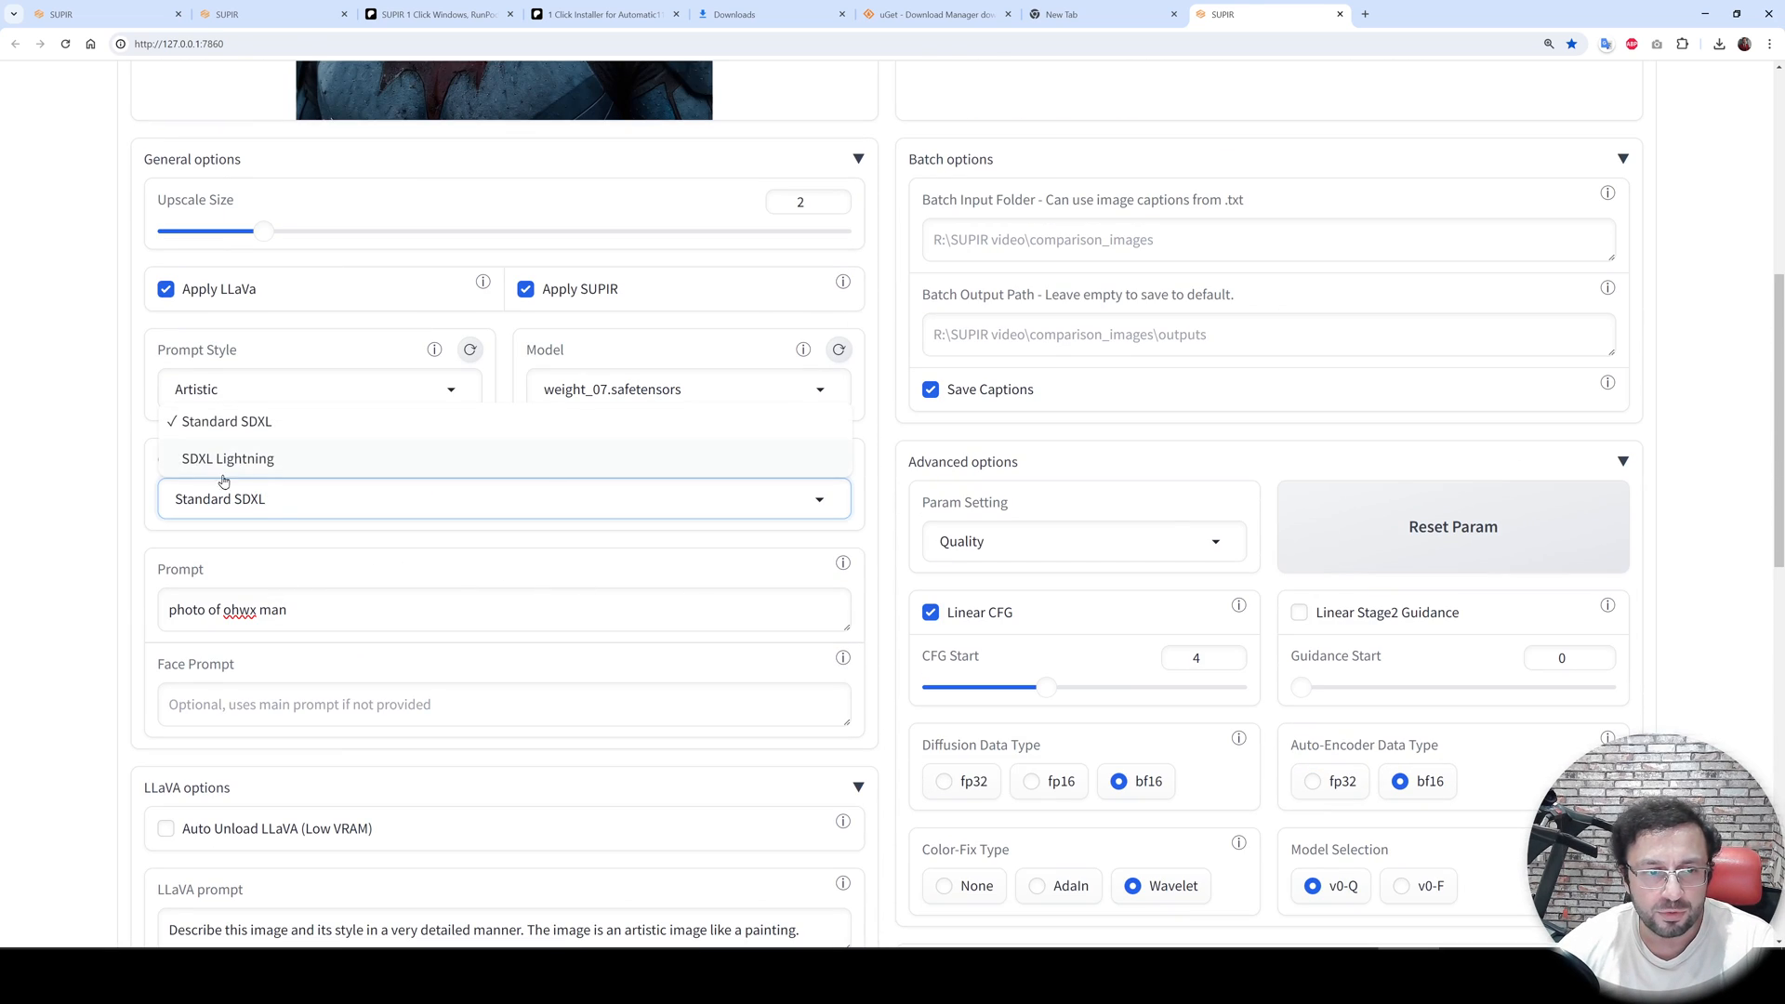
{"action": "left_click", "coordinate": [6, 525]}
{"action": "scroll", "coordinate": [120, 632], "scroll_direction": "down", "scroll_amount": 3}
{"action": "scroll", "coordinate": [387, 697], "scroll_direction": "down", "scroll_amount": 1}
{"action": "scroll", "coordinate": [326, 558], "scroll_direction": "up", "scroll_amount": 3}
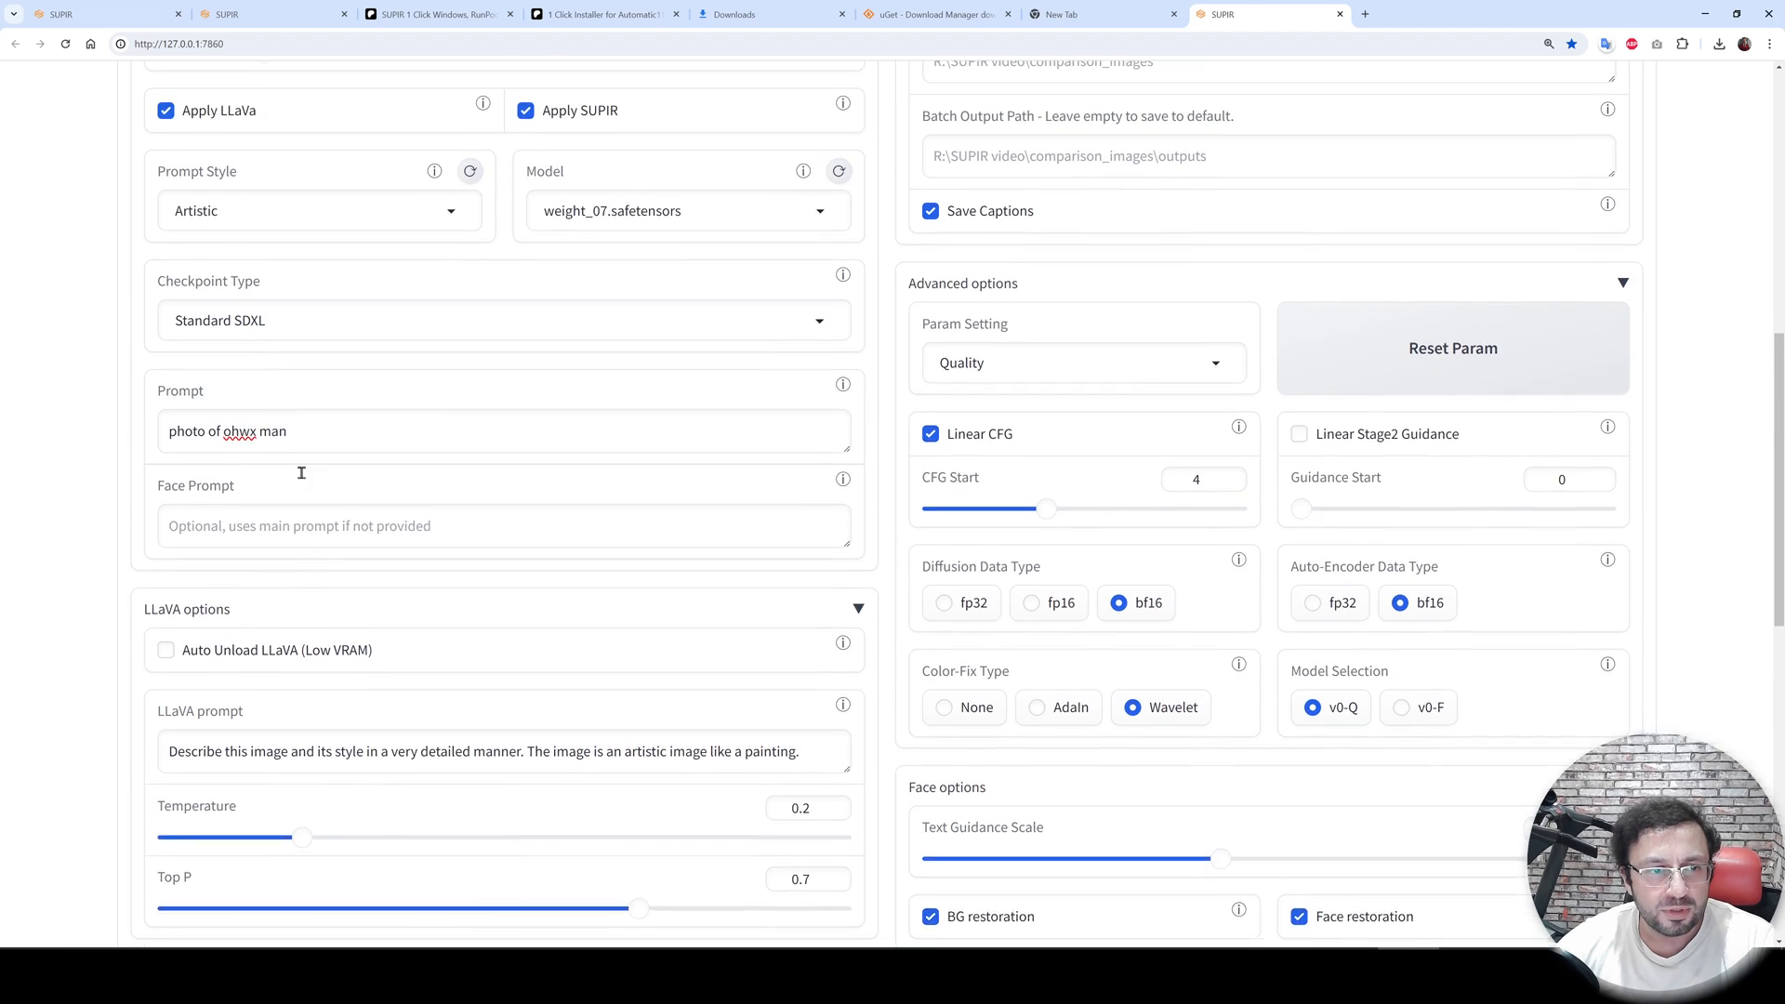
{"action": "left_click", "coordinate": [248, 358]}
{"action": "left_click", "coordinate": [32, 417]}
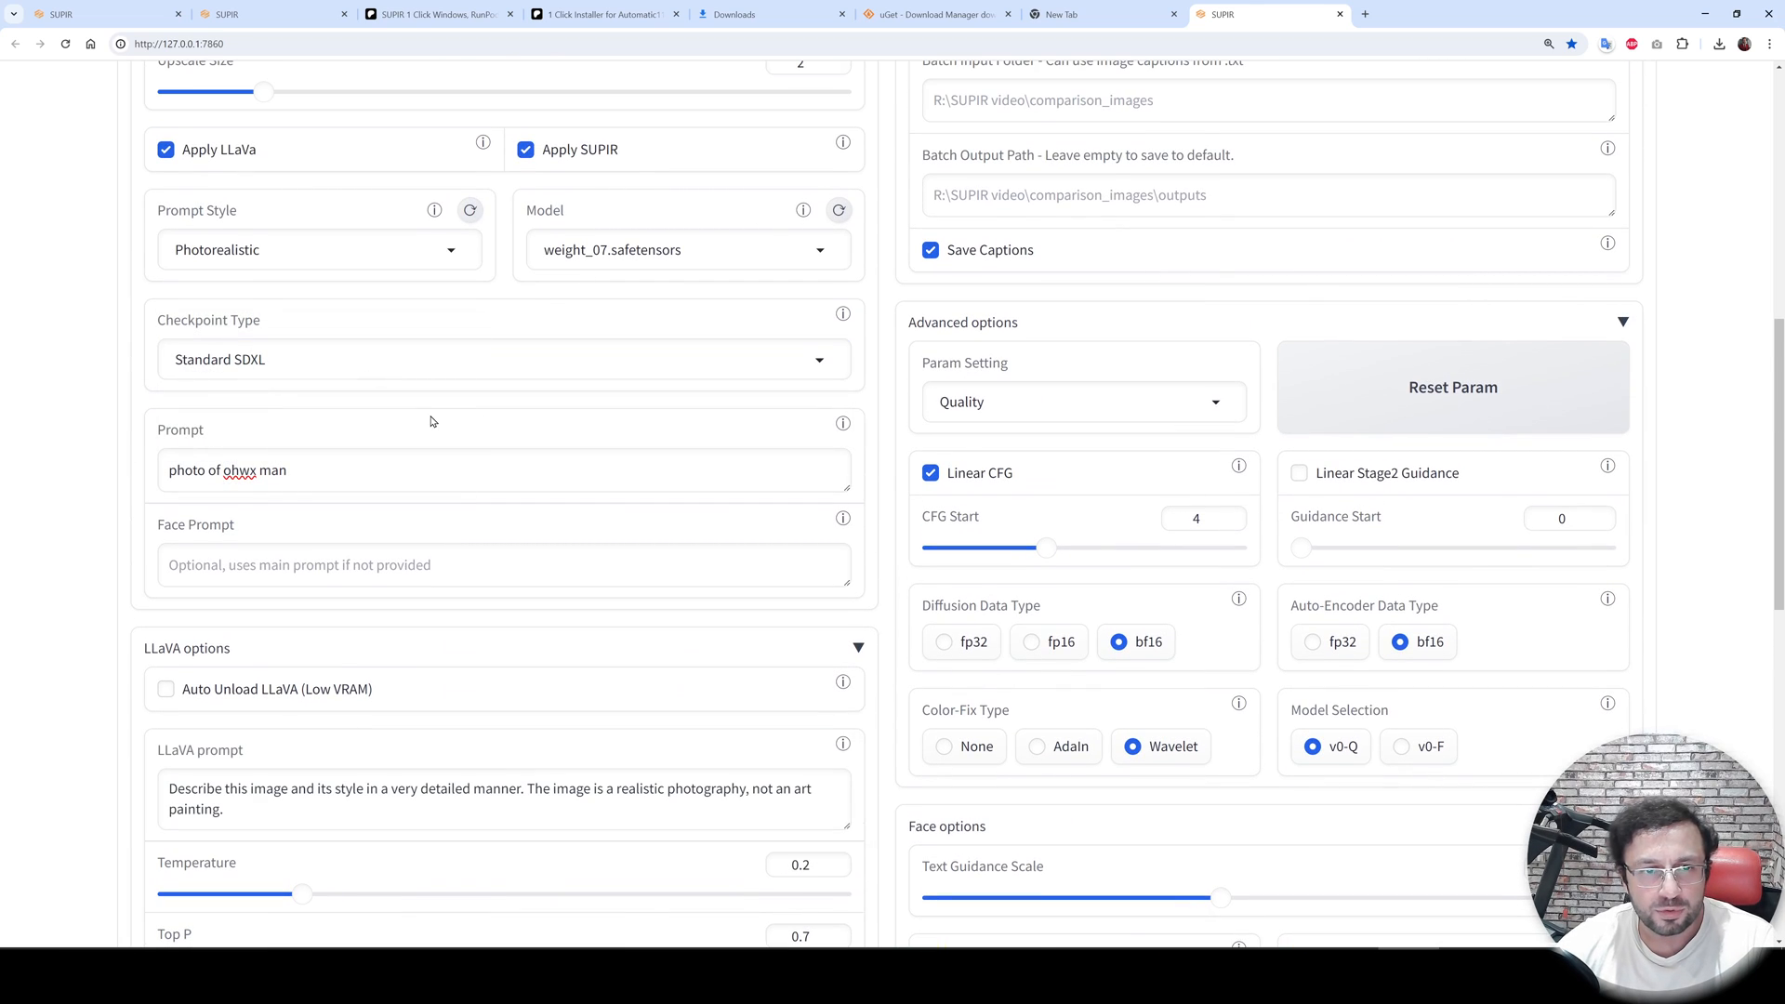
- Inspect the Batch Input Folder and Batch Output Path fields and the batch processing controls
{"action": "scroll", "coordinate": [1028, 526], "scroll_direction": "up", "scroll_amount": 6}
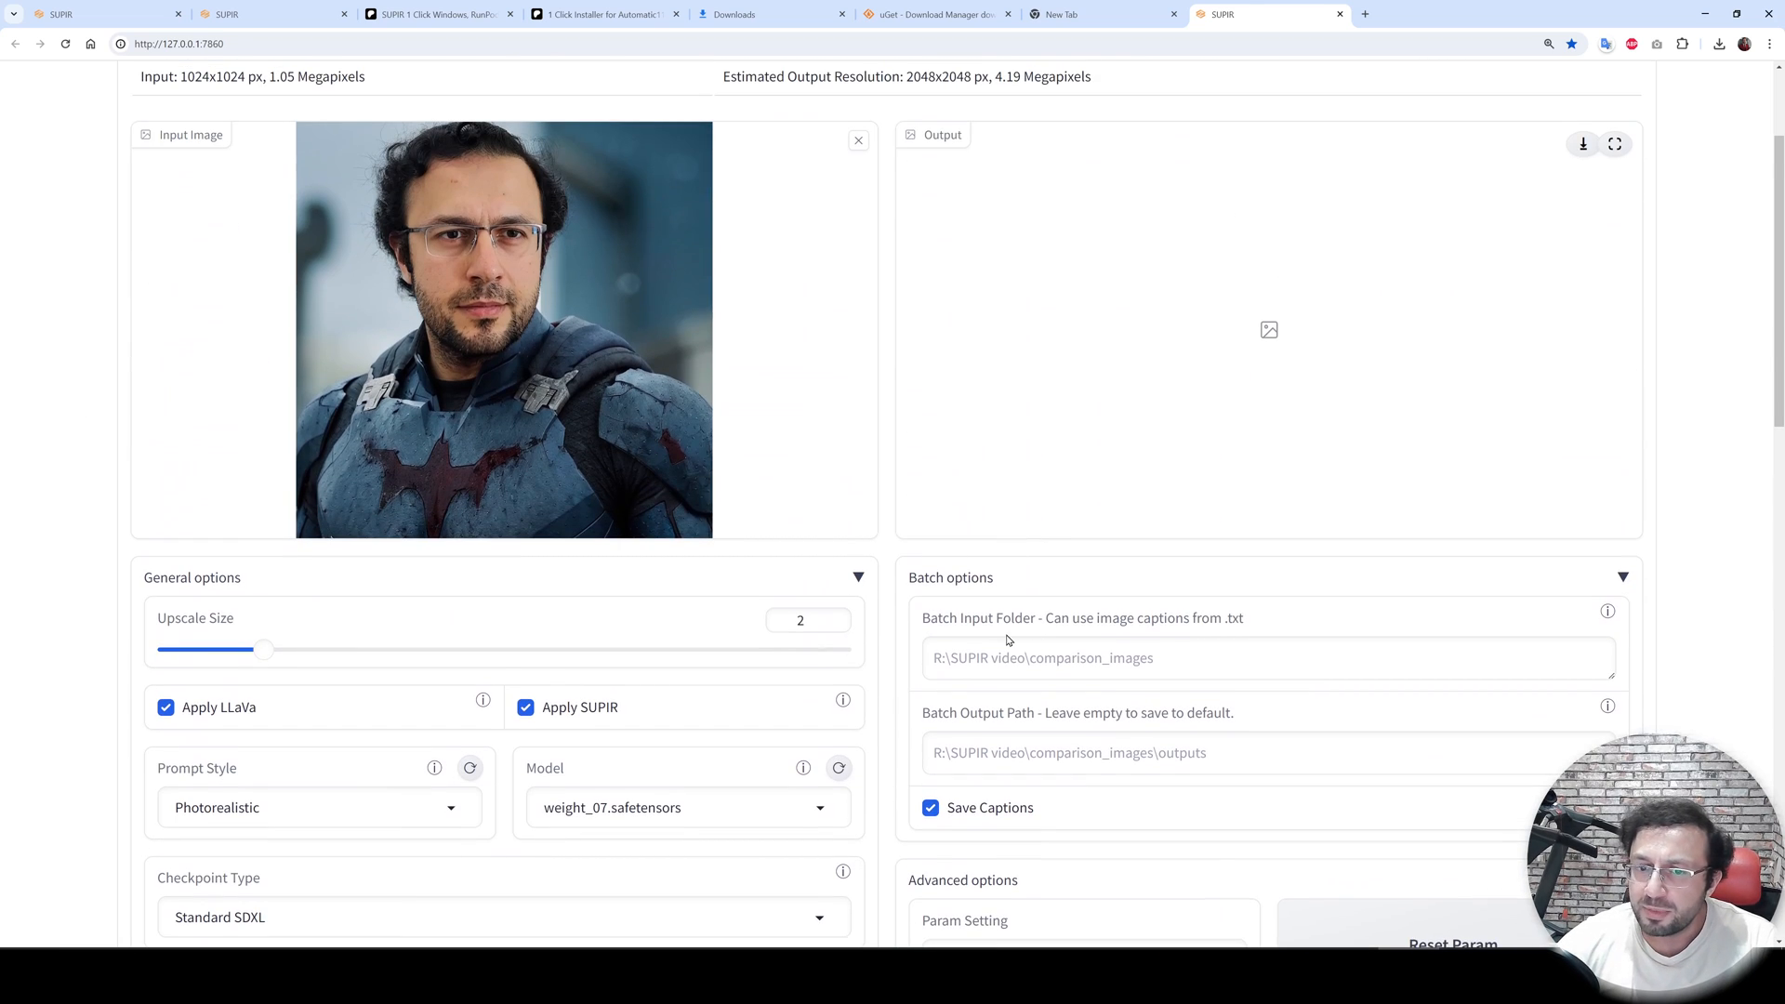
{"action": "left_click", "coordinate": [1064, 671]}
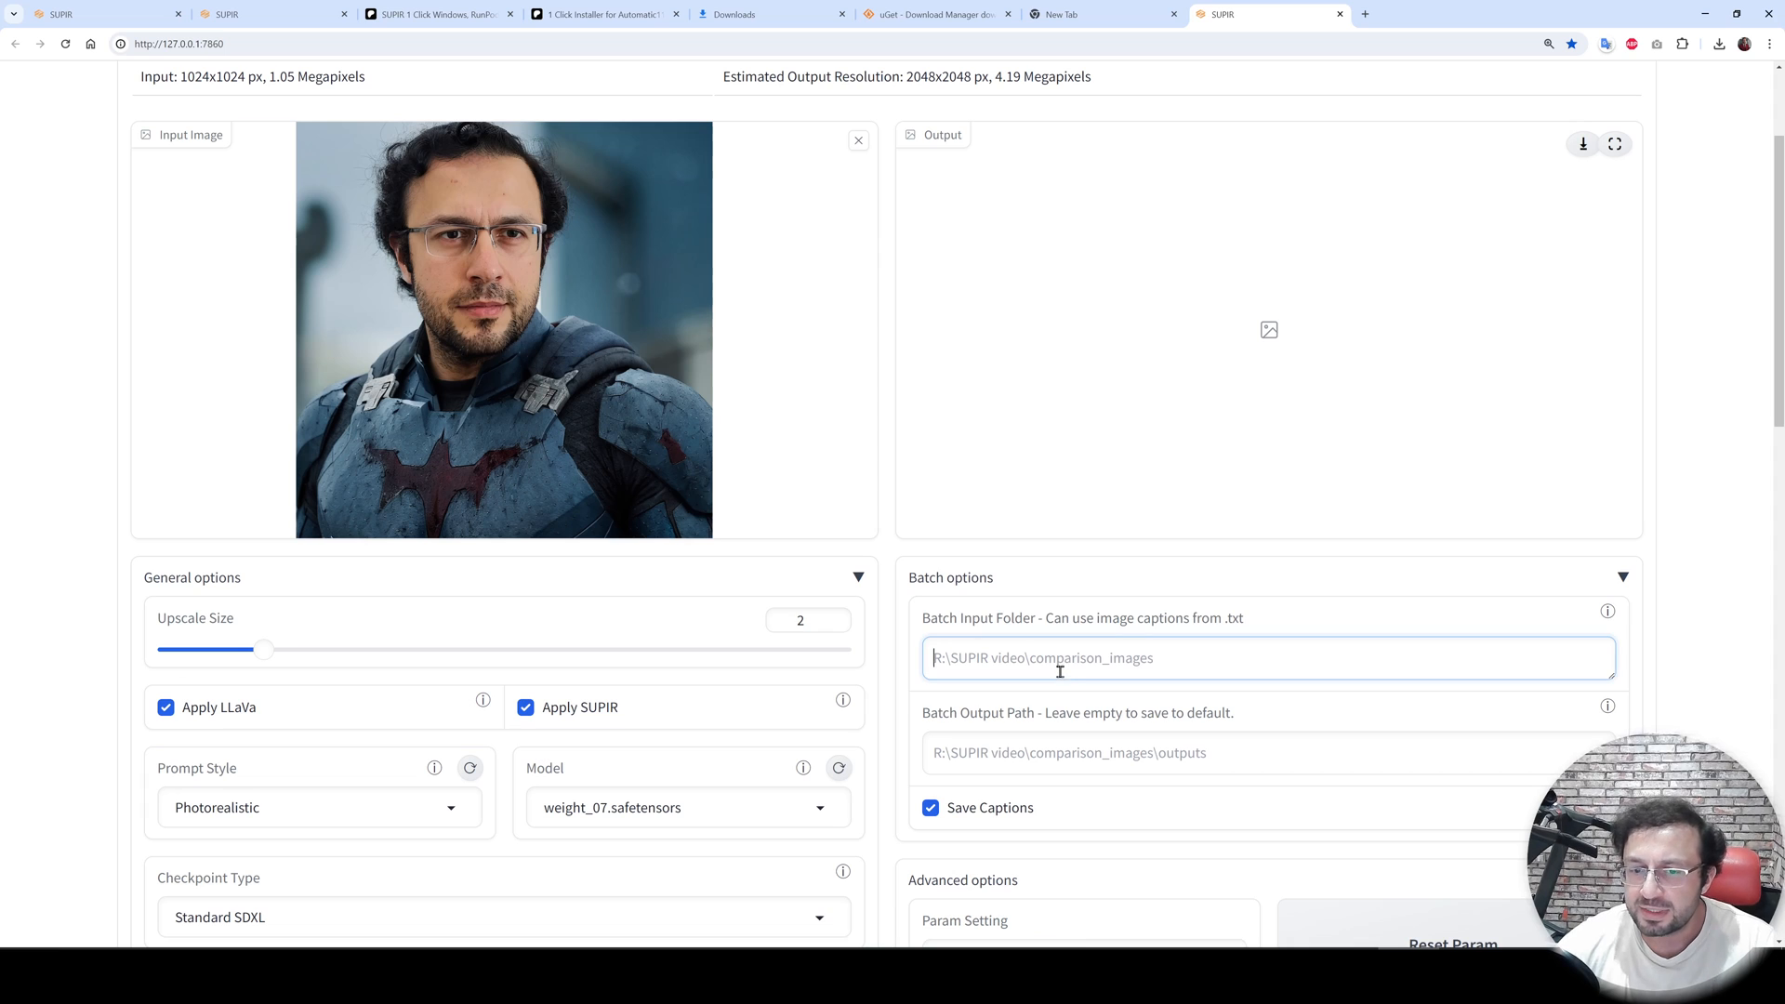
{"action": "left_click", "coordinate": [1071, 760]}
{"action": "scroll", "coordinate": [1044, 742], "scroll_direction": "up", "scroll_amount": 2}
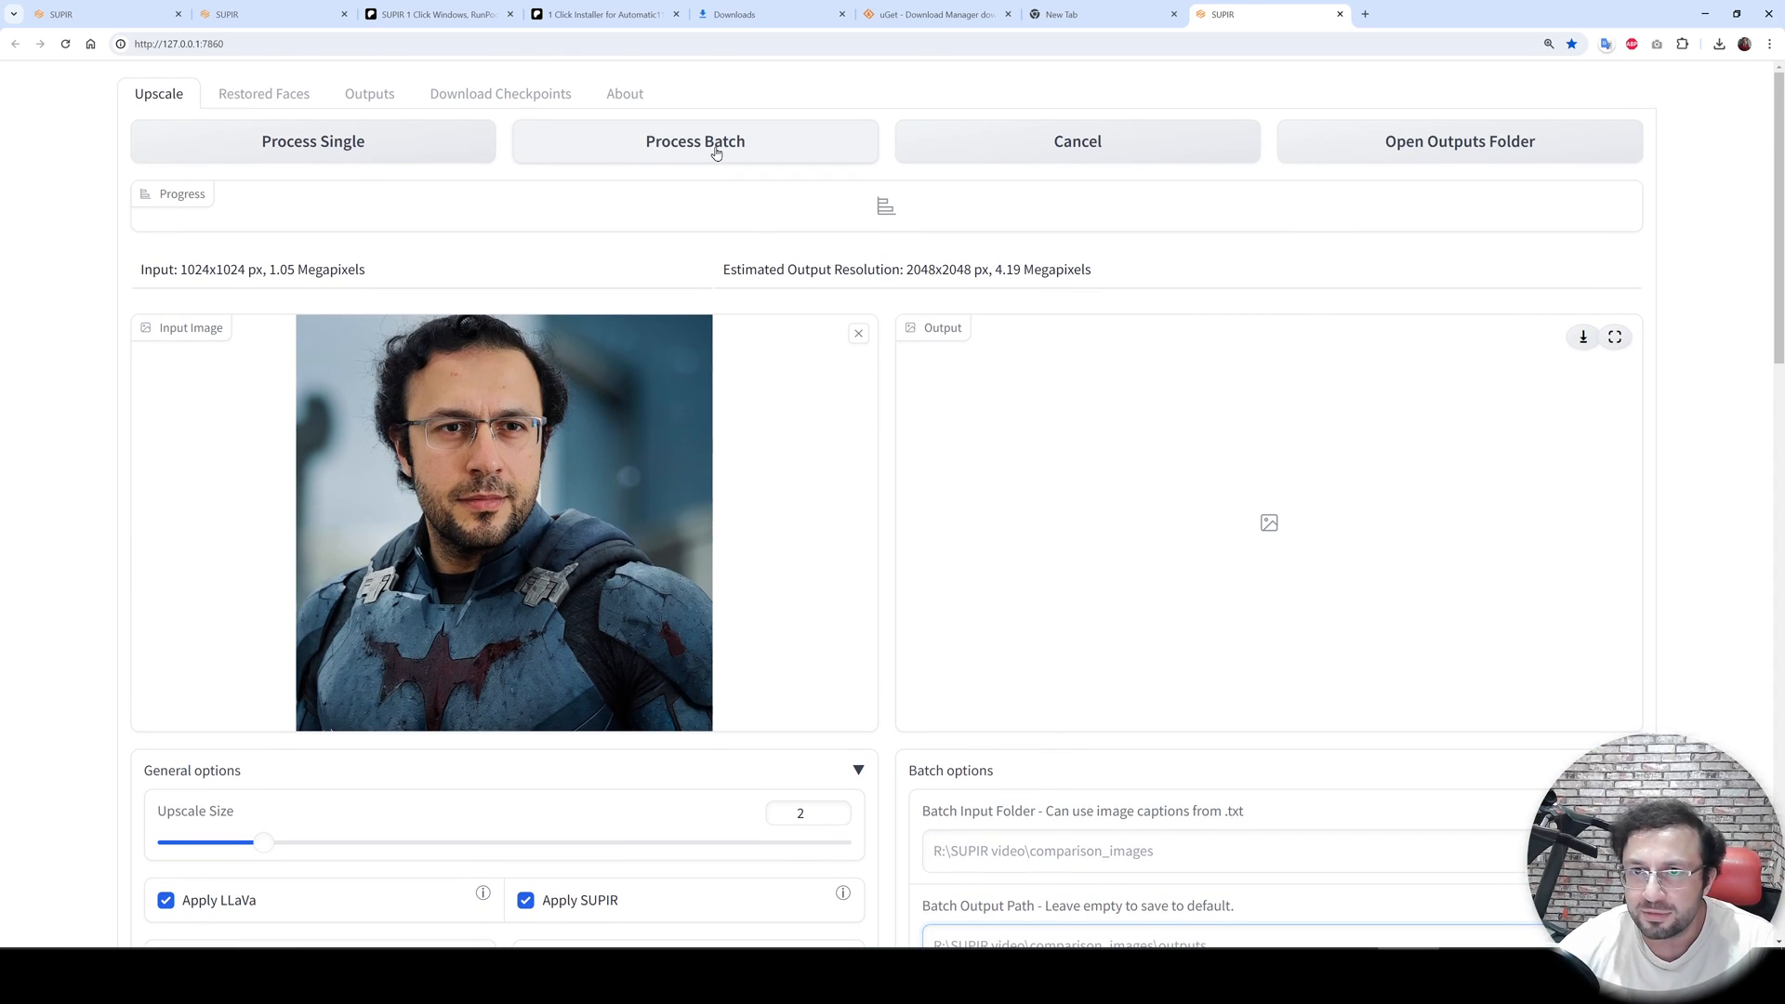
{"action": "scroll", "coordinate": [705, 298], "scroll_direction": "down", "scroll_amount": 6}
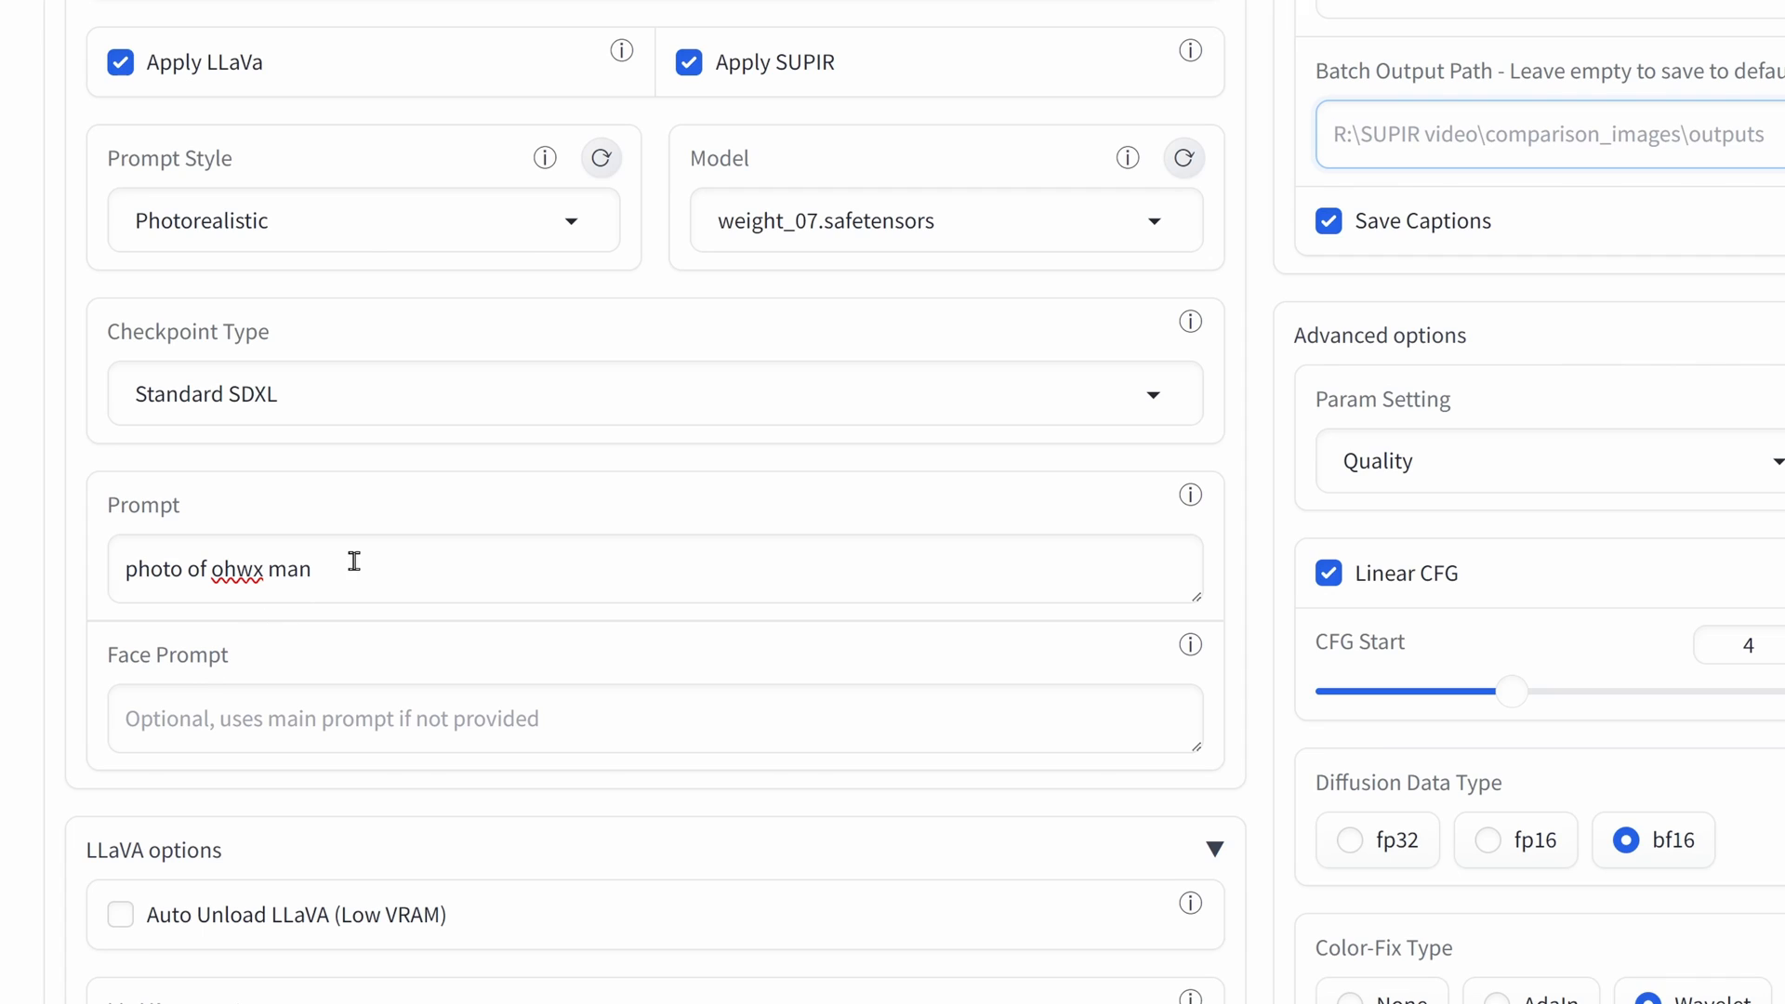
- Move the text "photo of ohwx man" out of the Prompt field and into the Face Prompt field
{"action": "left_click_drag", "start_coordinate": [354, 563], "coordinate": [73, 566]}
{"action": "key", "text": "ctrl+x"}
{"action": "left_click", "coordinate": [251, 716]}
{"action": "key", "text": "ctrl+v"}
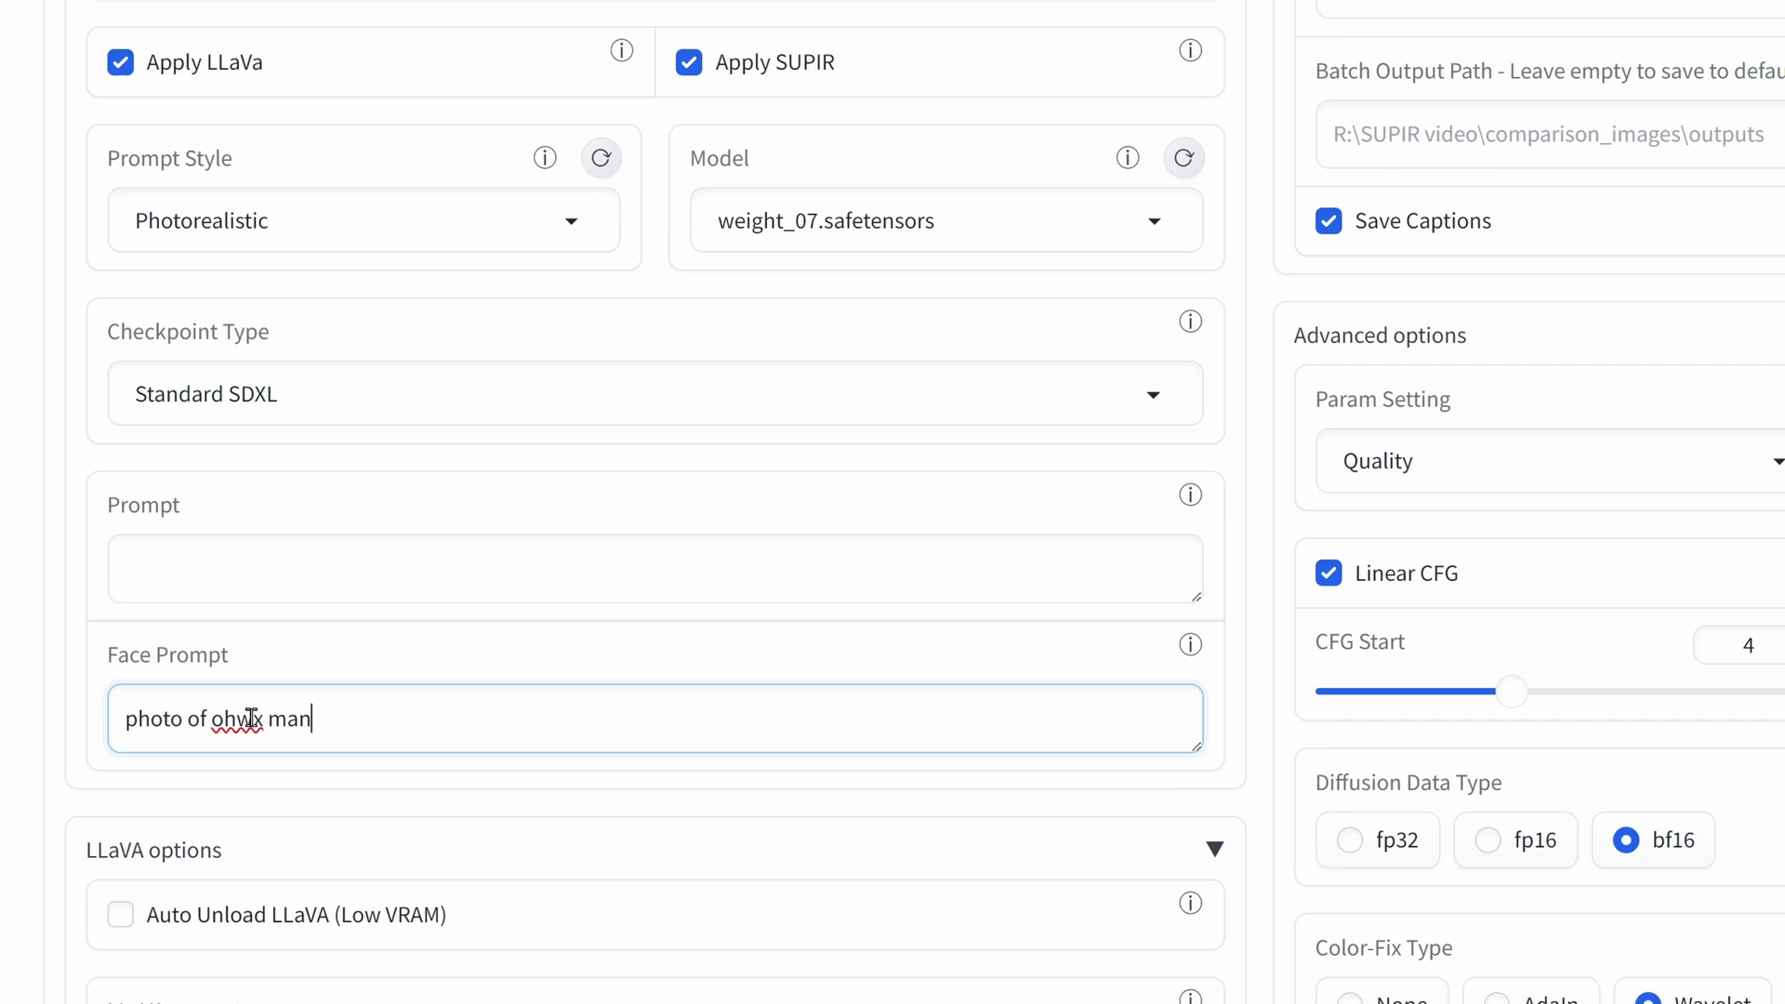
- Review the upscale settings across the page, from the general options down to the video options
{"action": "scroll", "coordinate": [775, 474], "scroll_direction": "up", "scroll_amount": 3}
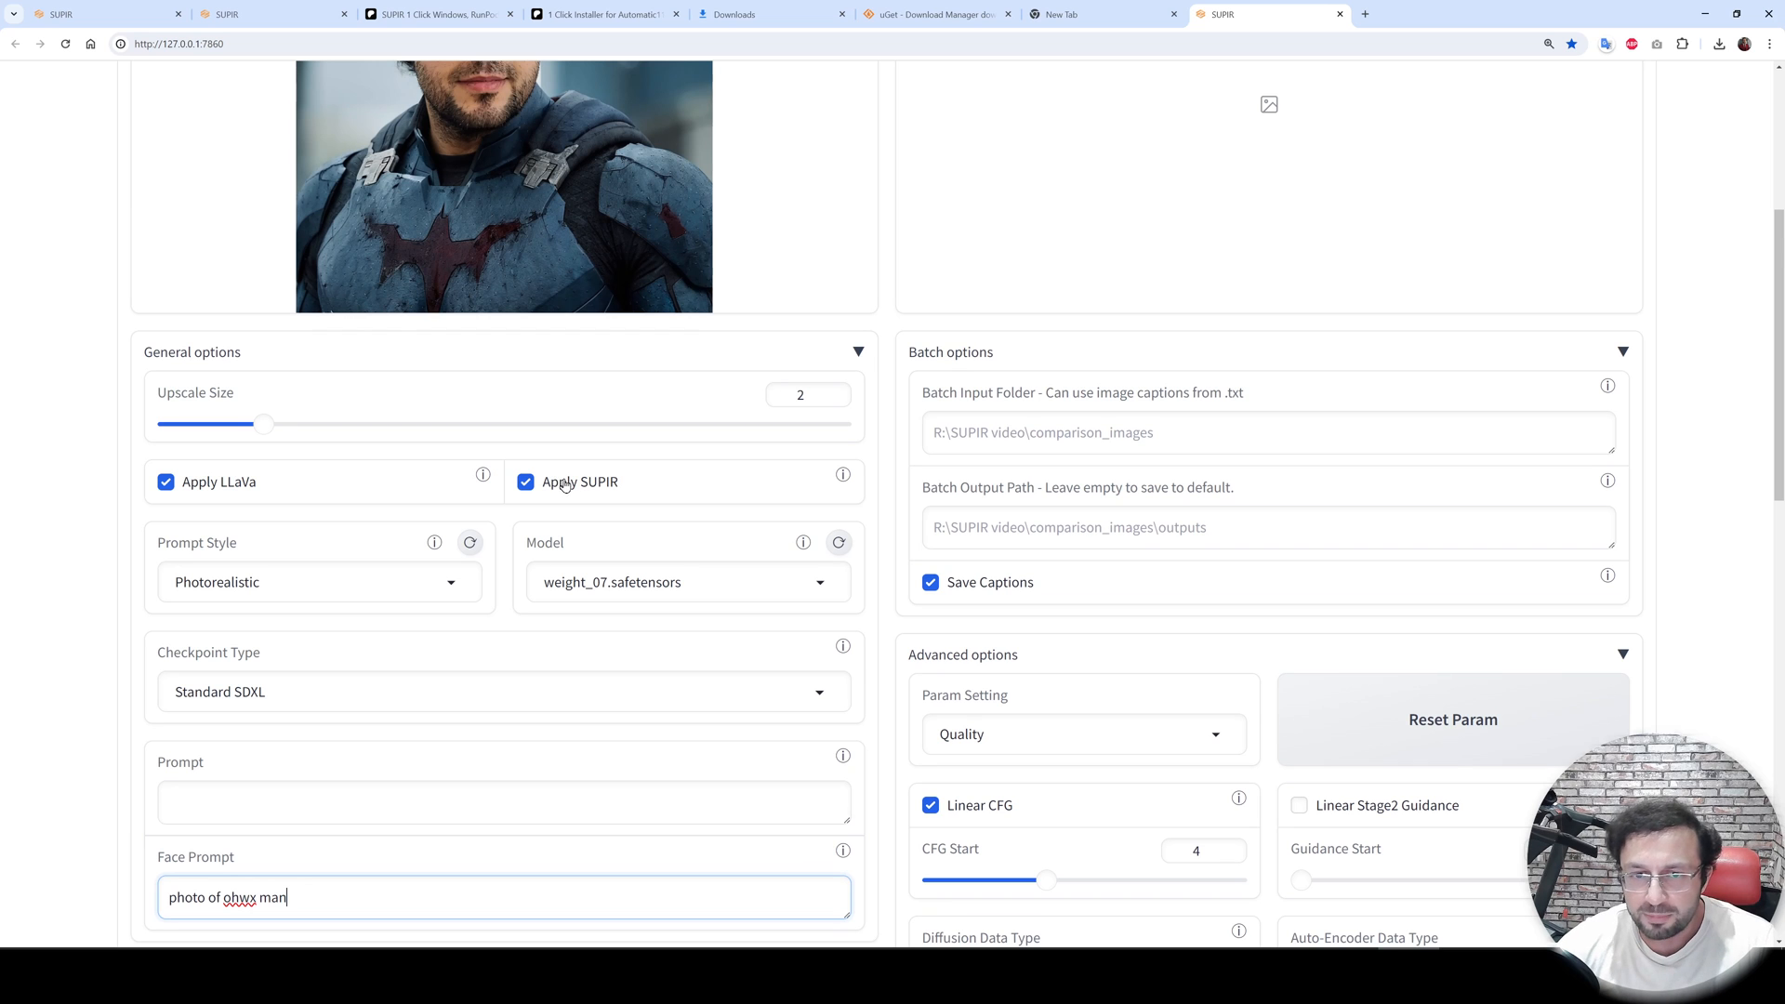
{"action": "scroll", "coordinate": [785, 302], "scroll_direction": "up", "scroll_amount": 3}
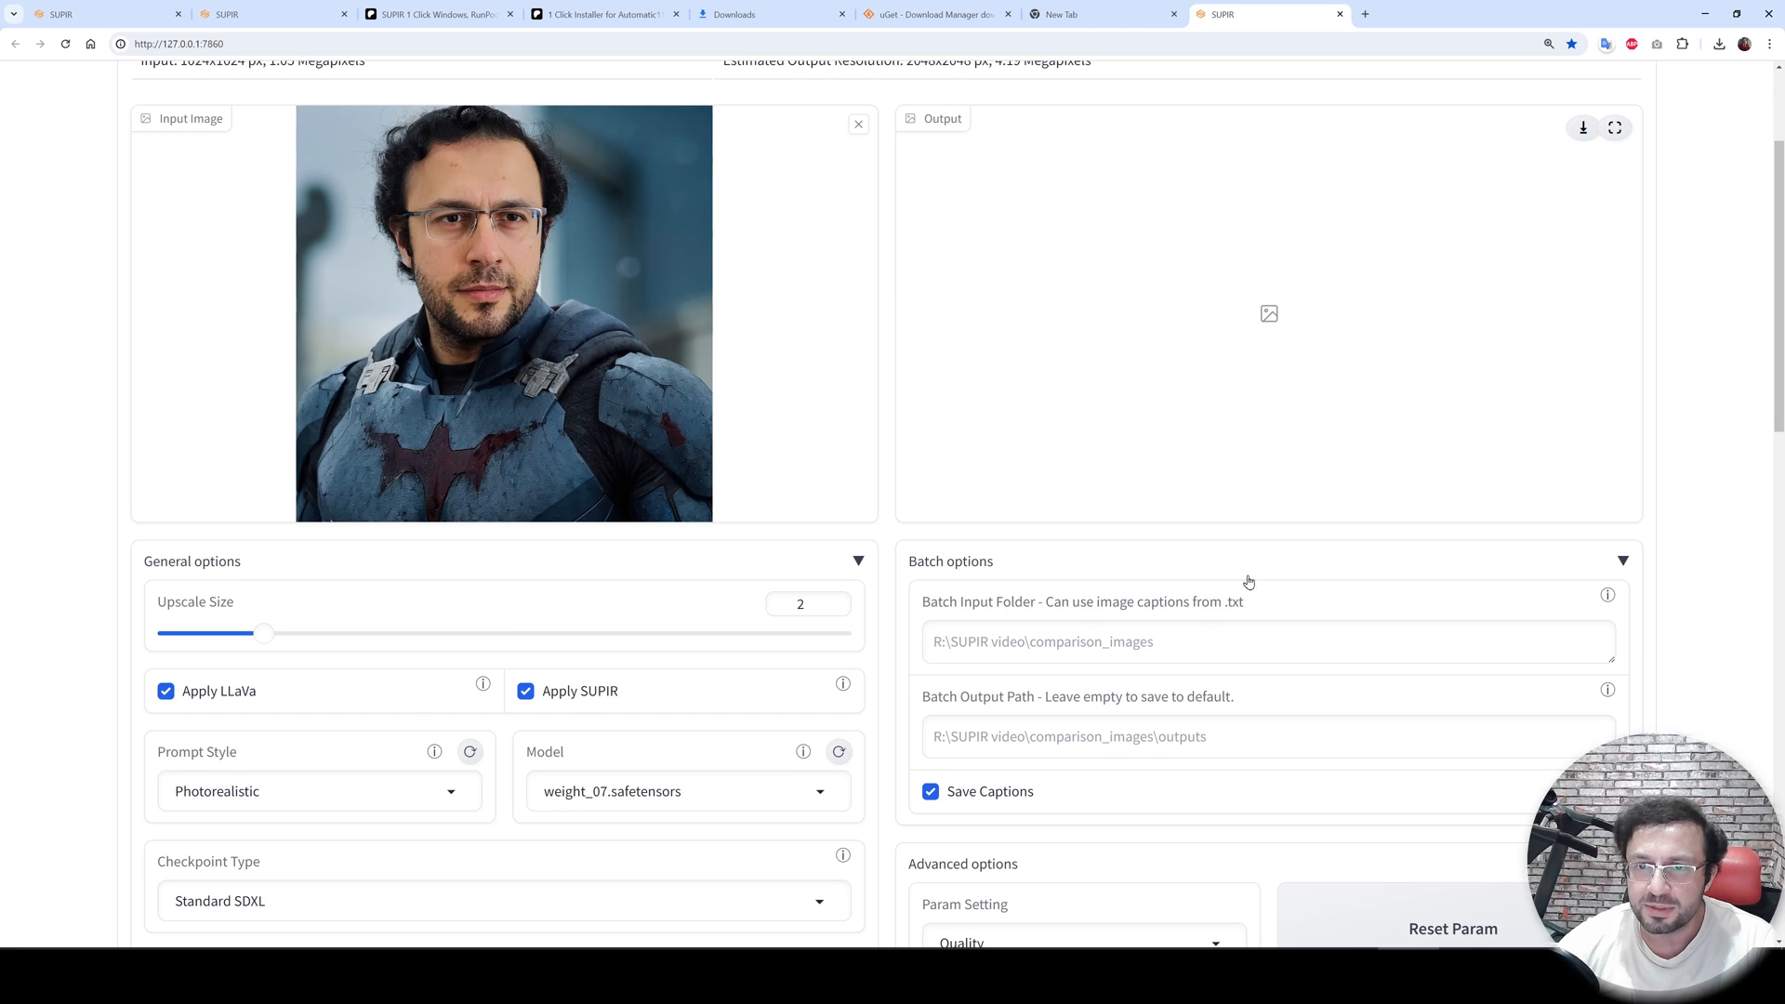
{"action": "scroll", "coordinate": [1248, 582], "scroll_direction": "down", "scroll_amount": 7}
{"action": "scroll", "coordinate": [974, 288], "scroll_direction": "up", "scroll_amount": 1}
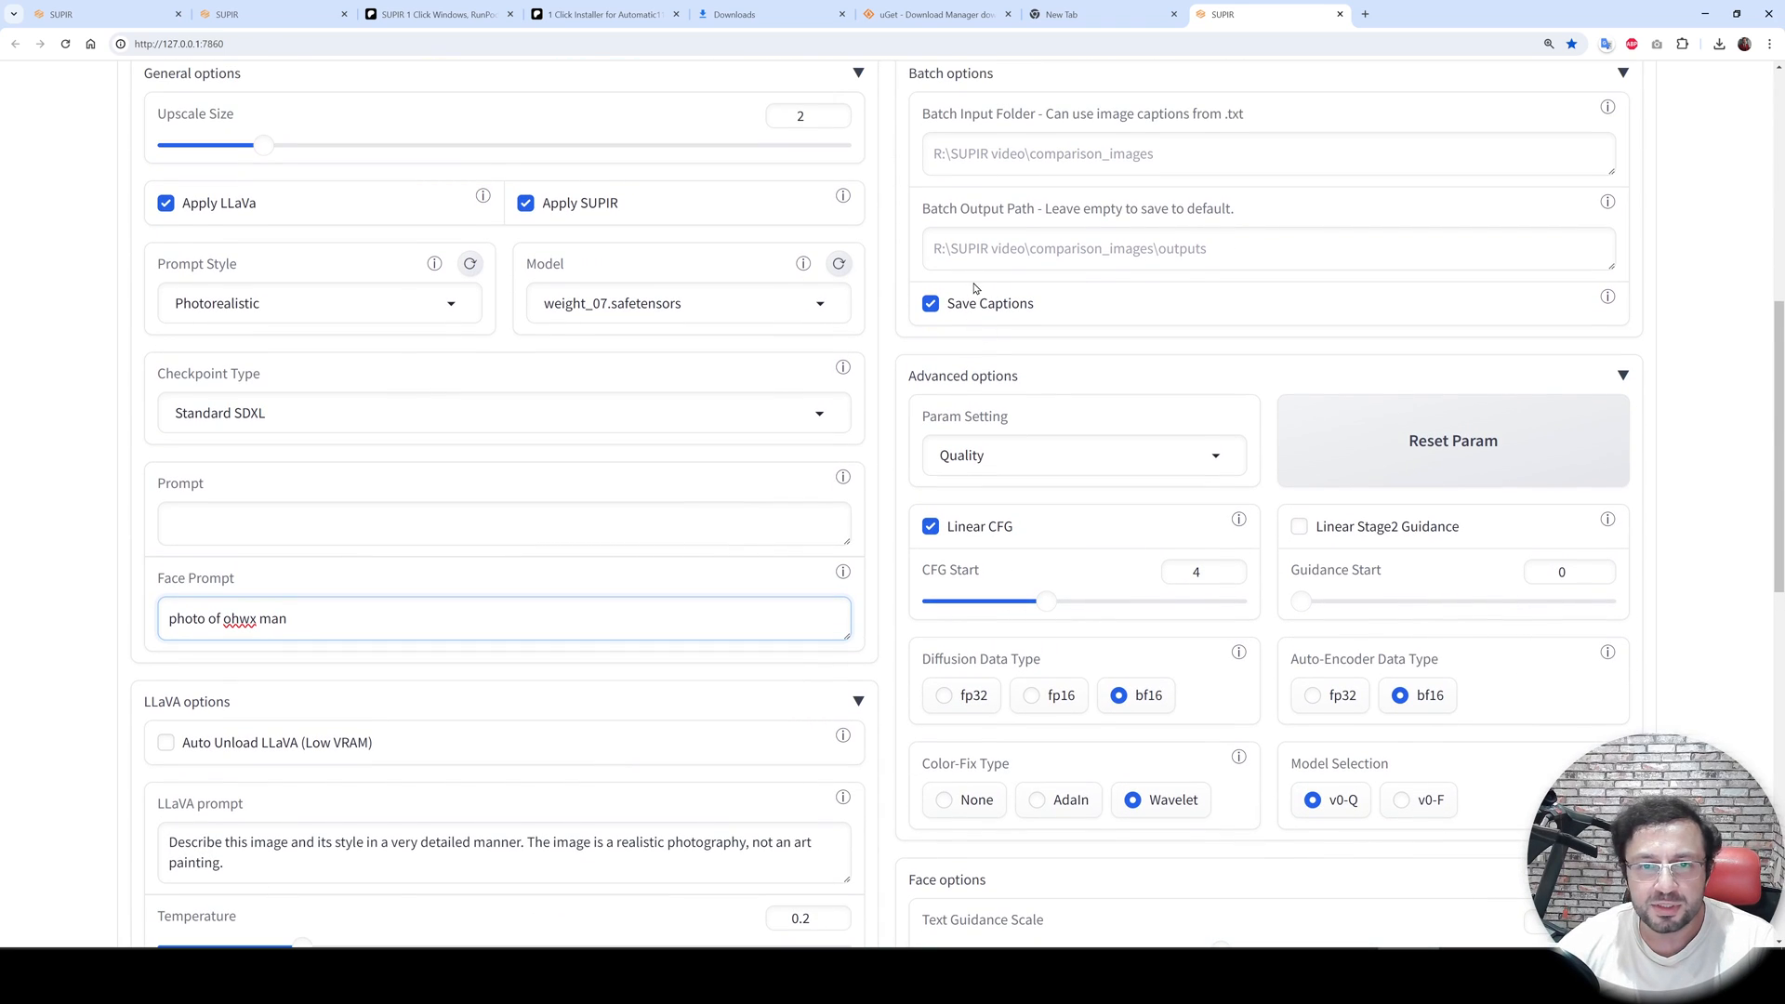
{"action": "scroll", "coordinate": [750, 375], "scroll_direction": "up", "scroll_amount": 3}
{"action": "scroll", "coordinate": [1044, 660], "scroll_direction": "down", "scroll_amount": 14}
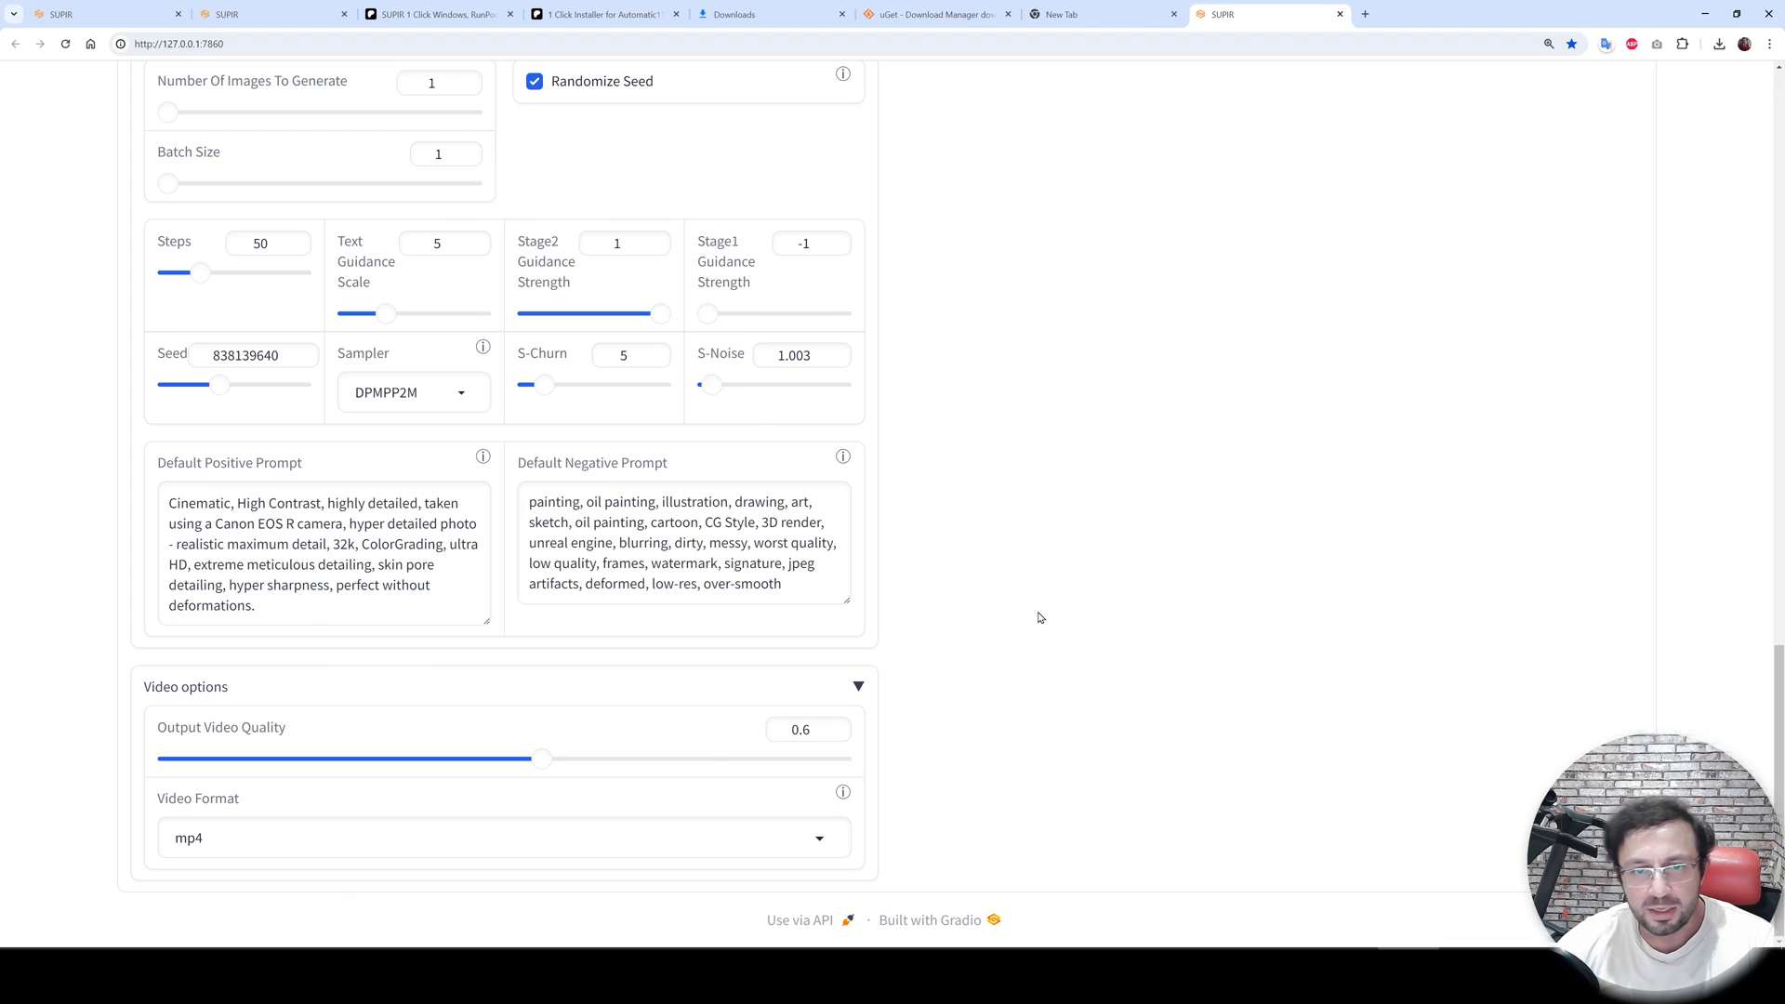
{"action": "scroll", "coordinate": [1039, 618], "scroll_direction": "up", "scroll_amount": 12}
{"action": "scroll", "coordinate": [1044, 617], "scroll_direction": "down", "scroll_amount": 6}
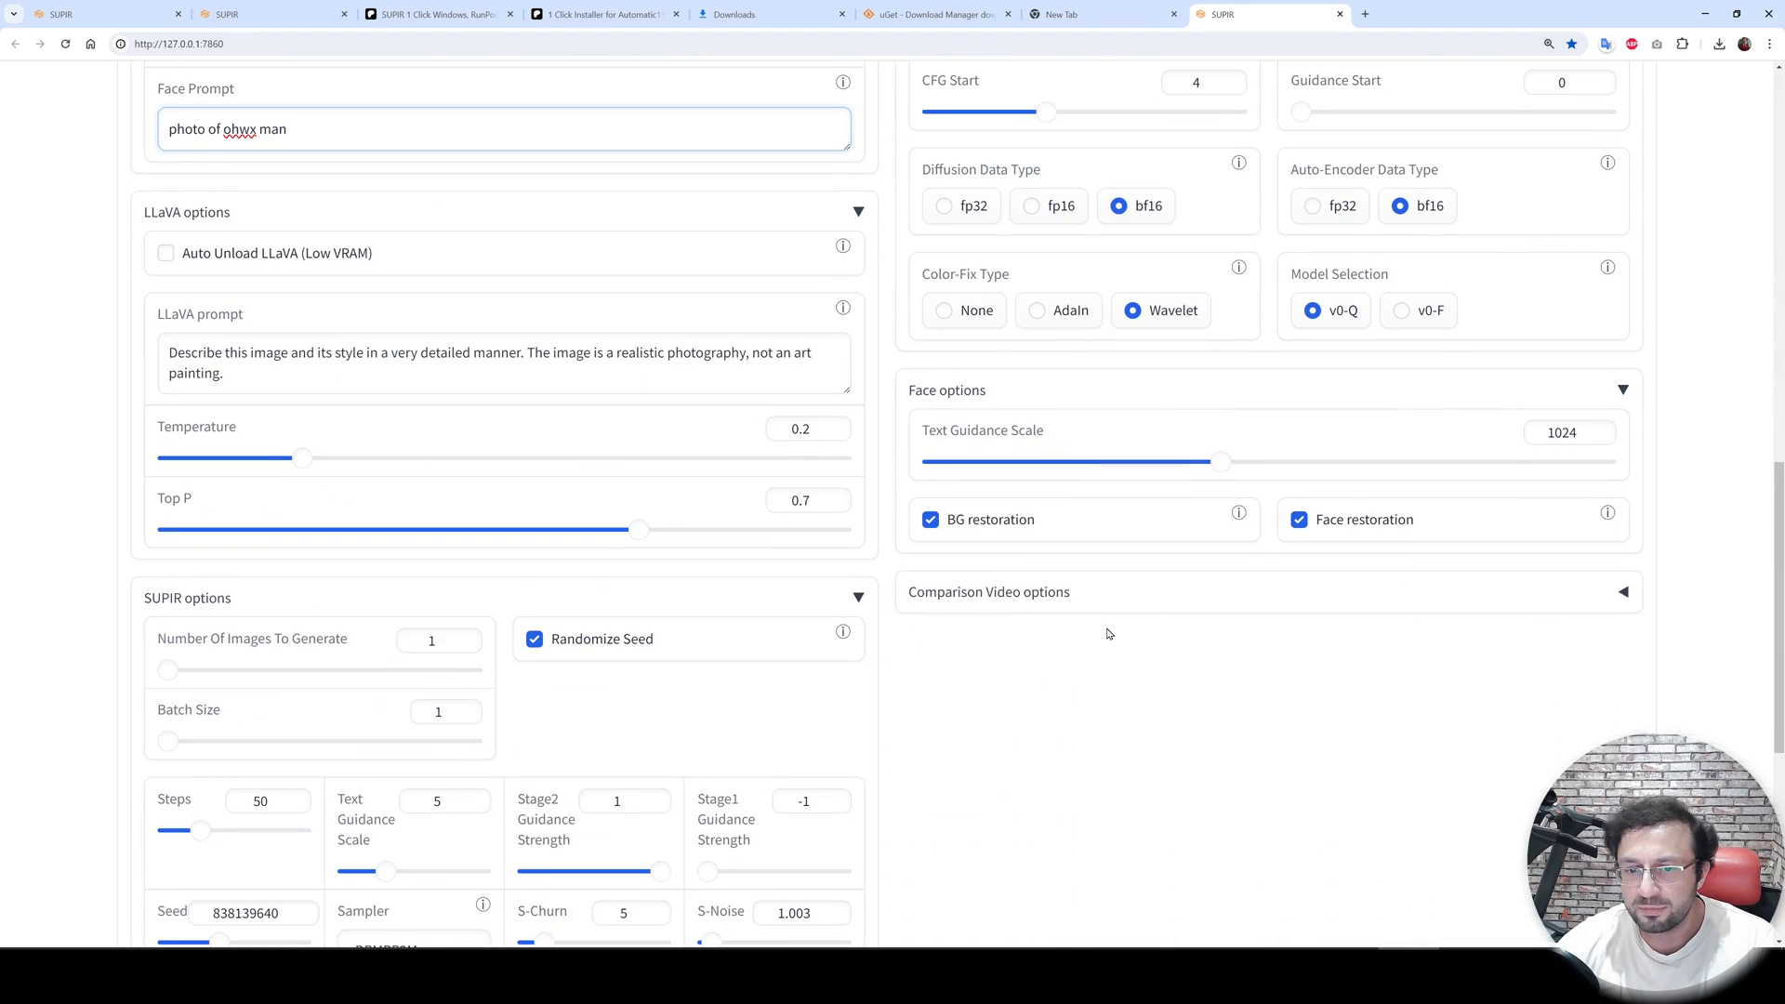
- Expand the Comparison Video options and set the video Width and Height to 2048 each
{"action": "left_click", "coordinate": [1011, 595]}
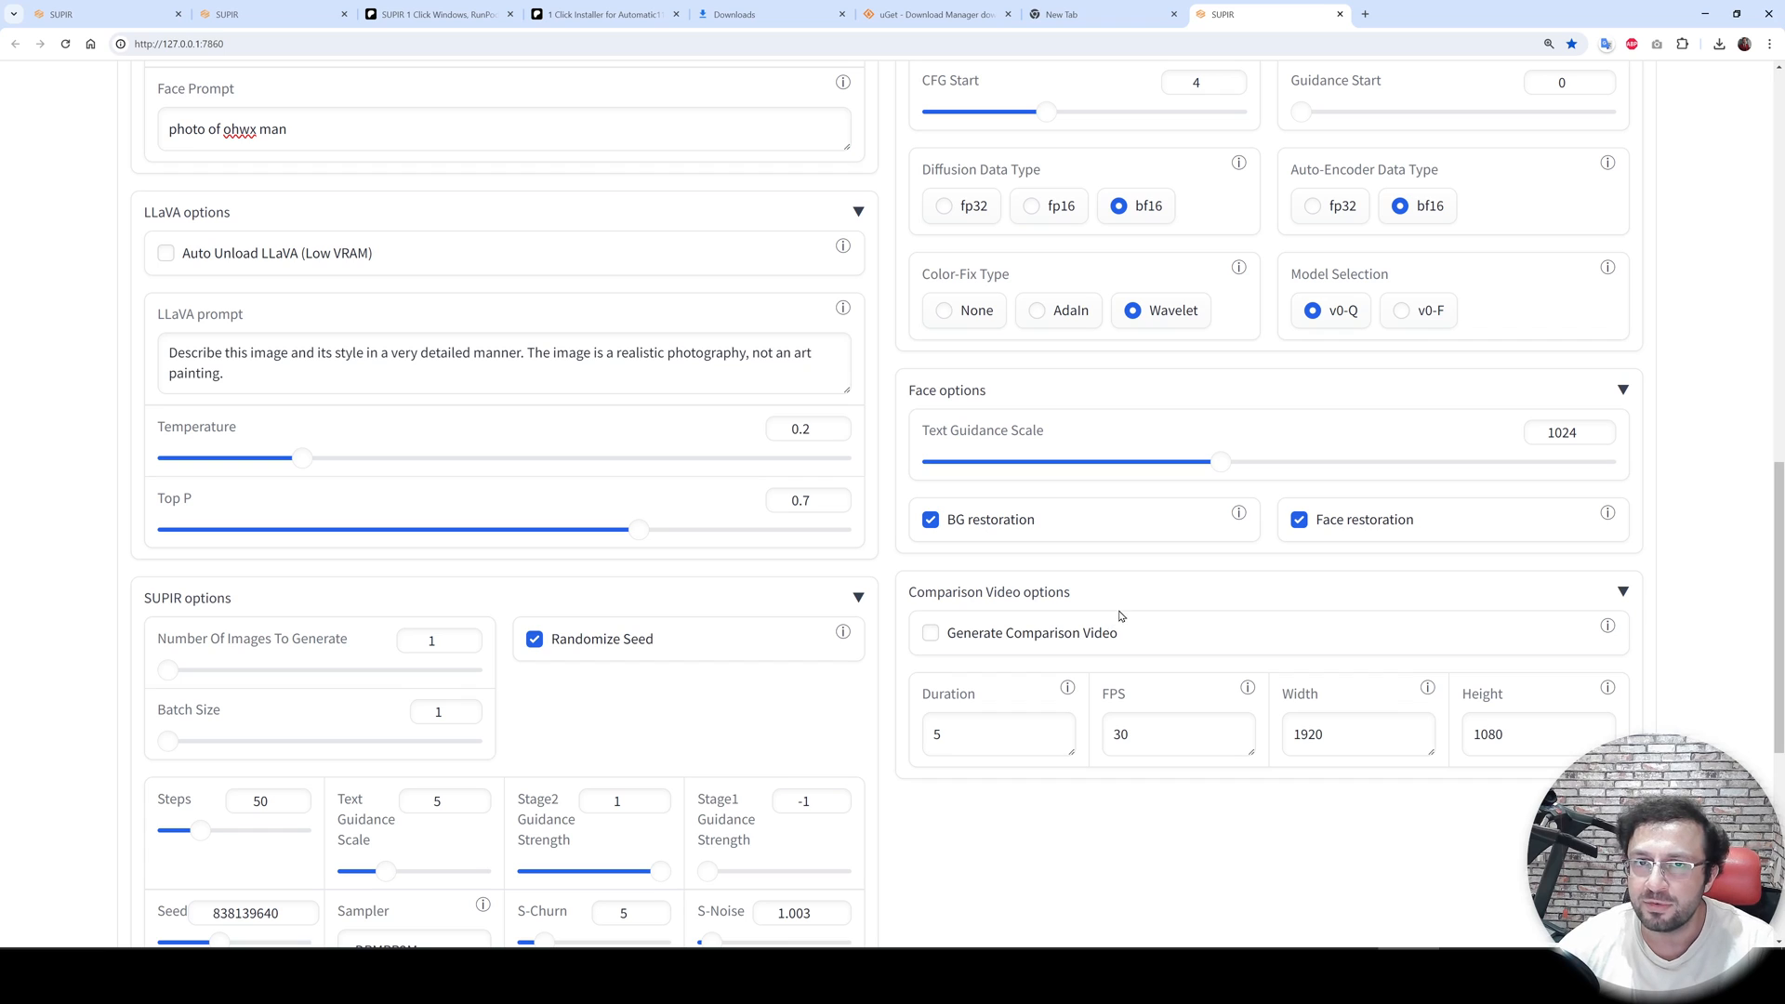
{"action": "scroll", "coordinate": [1120, 616], "scroll_direction": "up", "scroll_amount": 12}
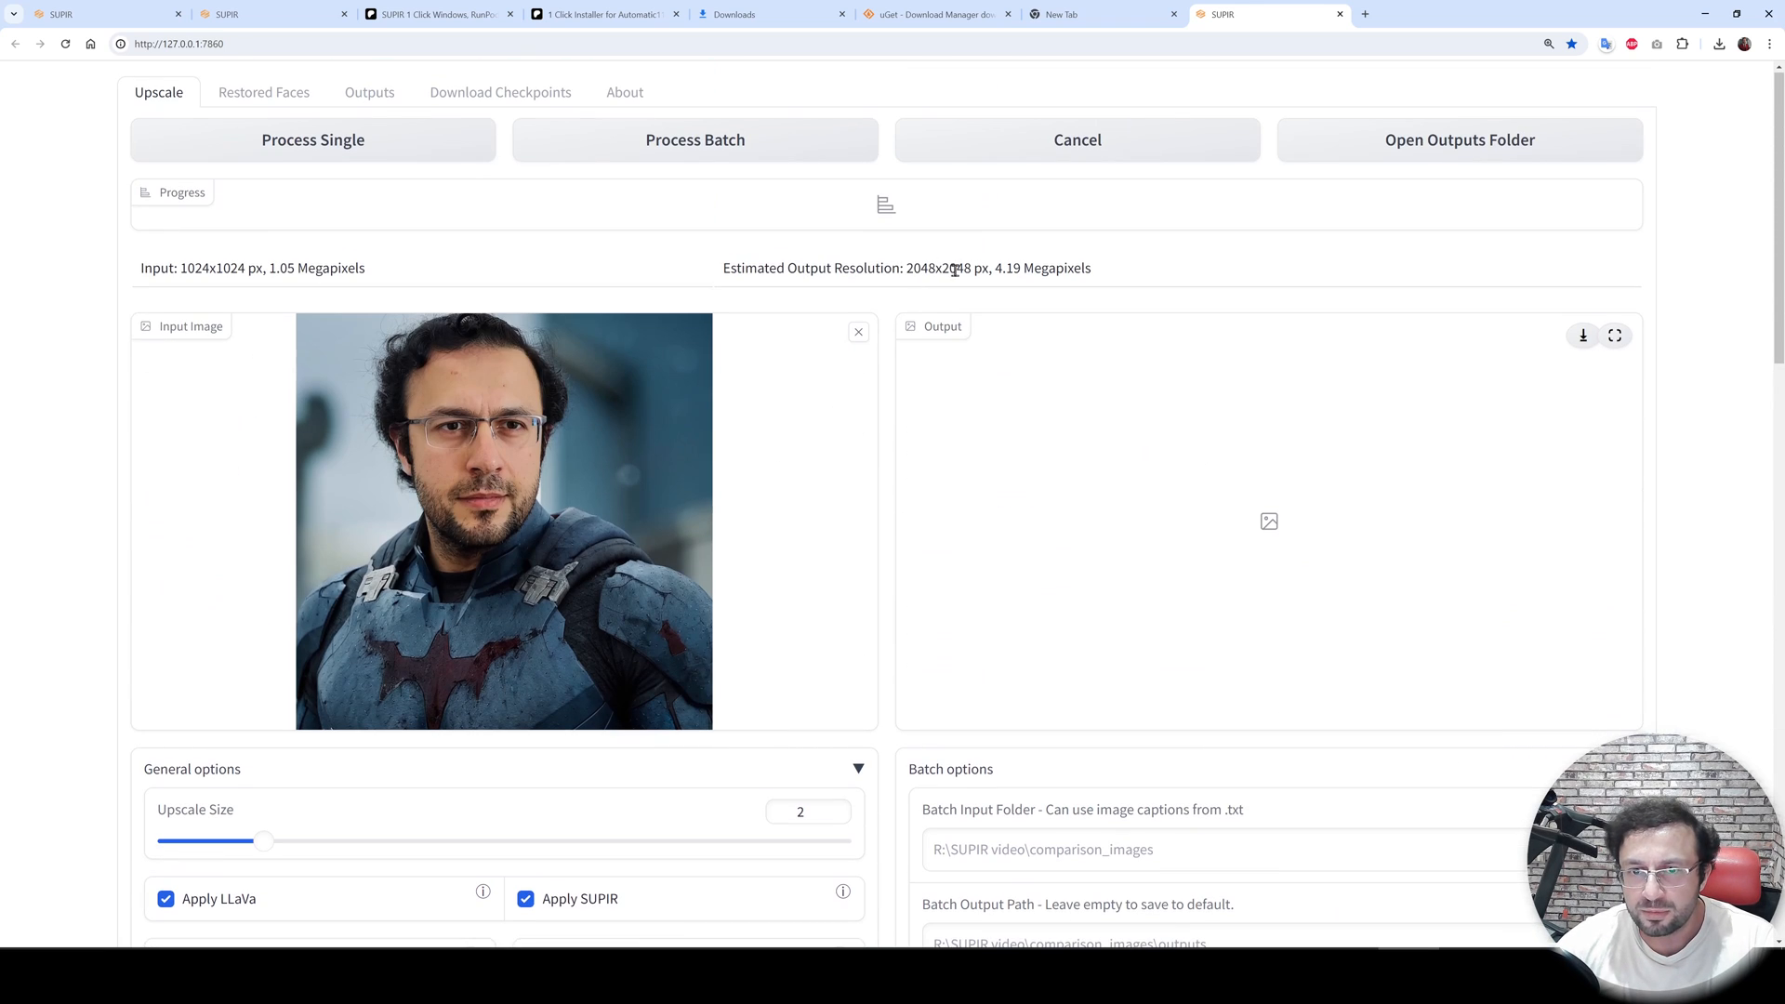
{"action": "scroll", "coordinate": [1075, 685], "scroll_direction": "down", "scroll_amount": 12}
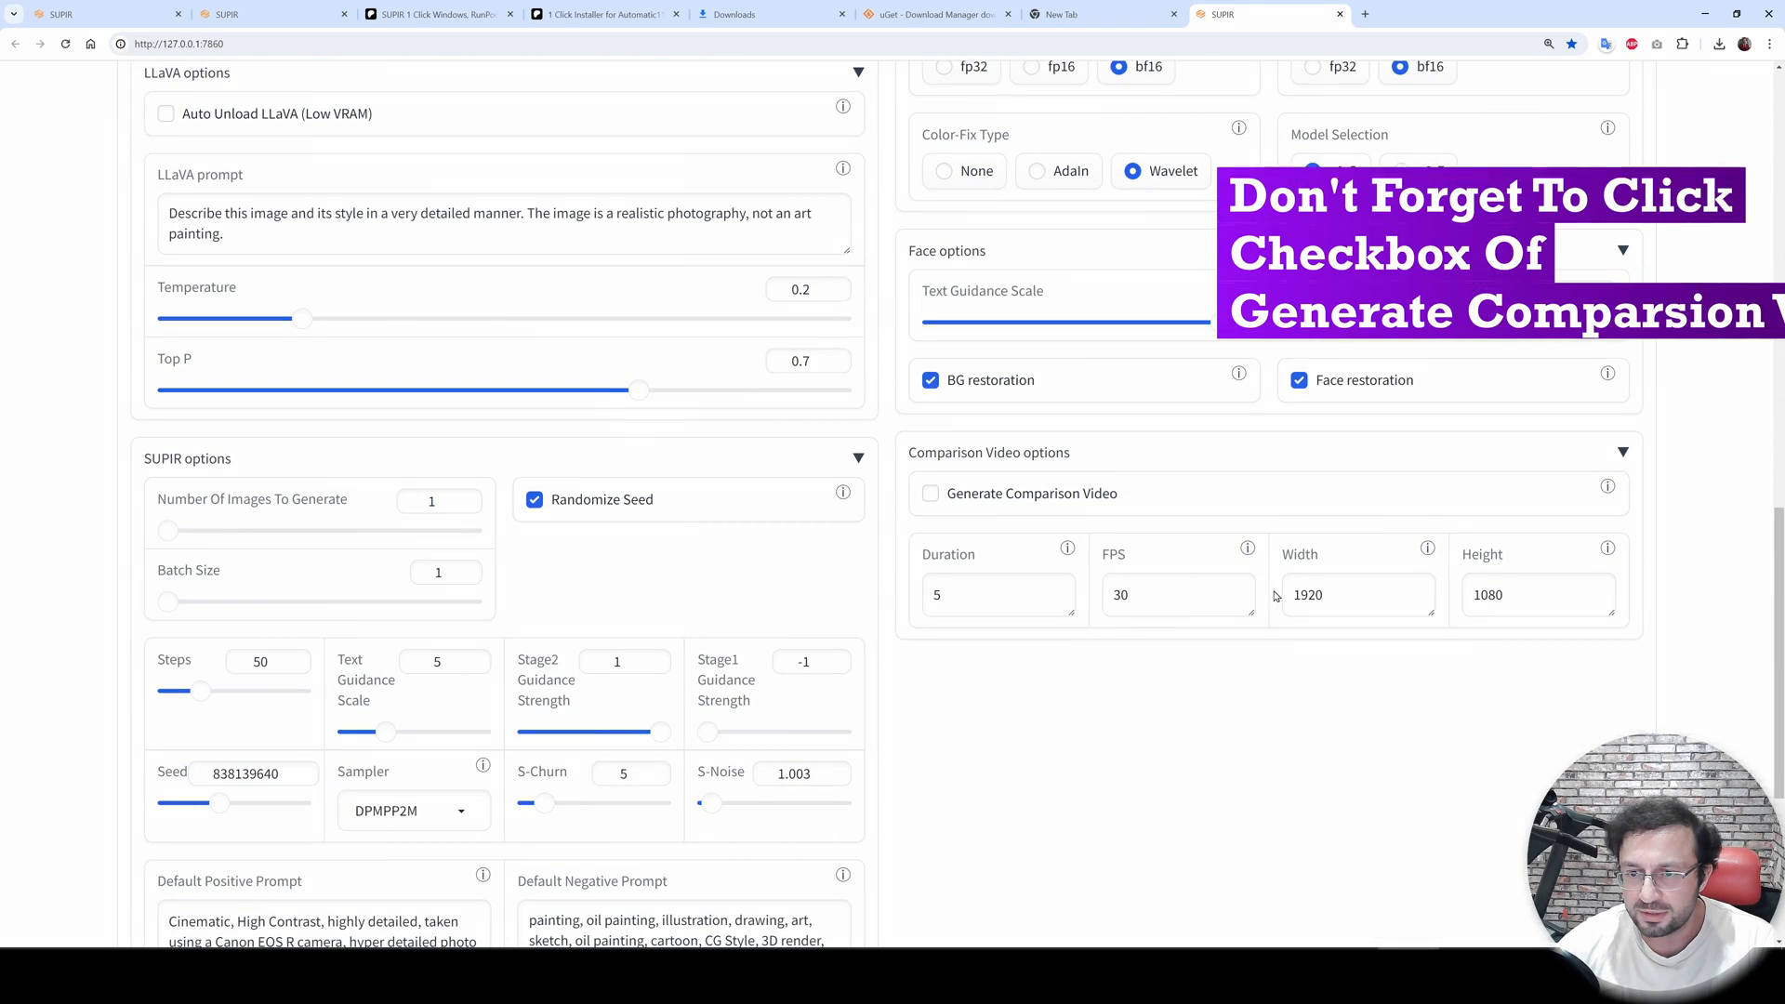
{"action": "double_click", "coordinate": [1292, 595]}
{"action": "type", "text": "204"}
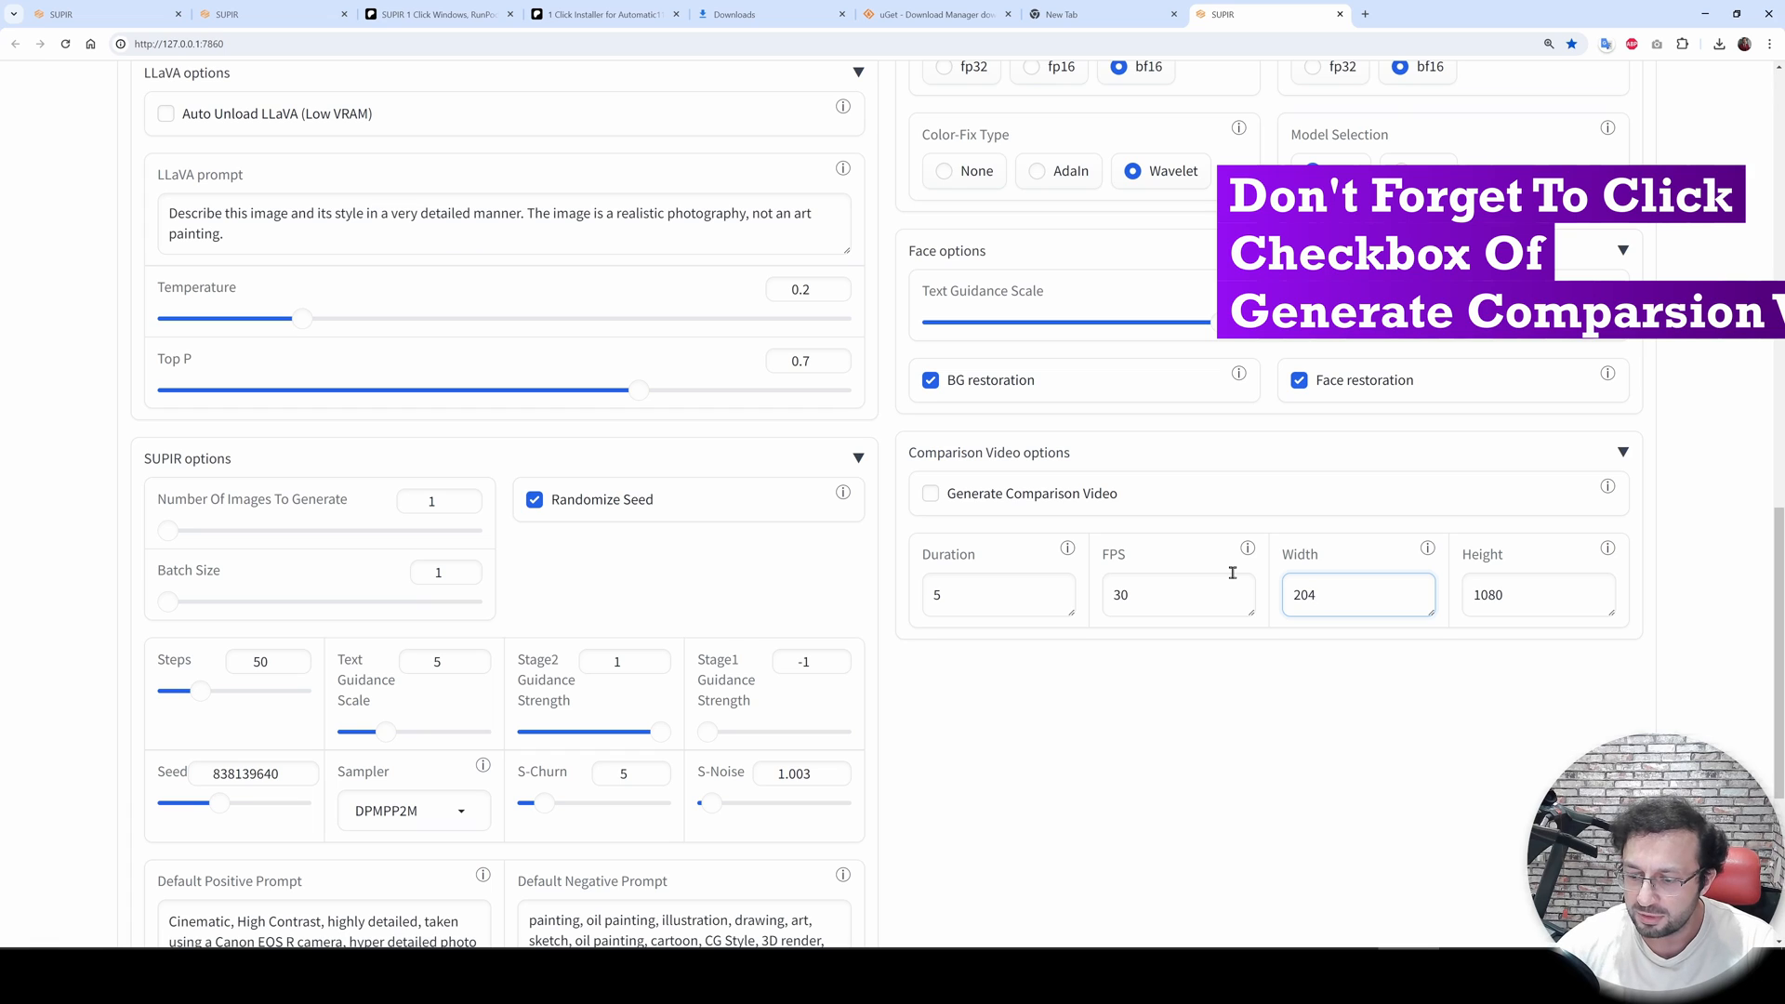
{"action": "type", "text": "8"}
{"action": "key", "text": "Tab"}
{"action": "type", "text": "2048"}
- Start processing the single input image and switch to the console window to follow its progress
{"action": "scroll", "coordinate": [1147, 557], "scroll_direction": "up", "scroll_amount": 8}
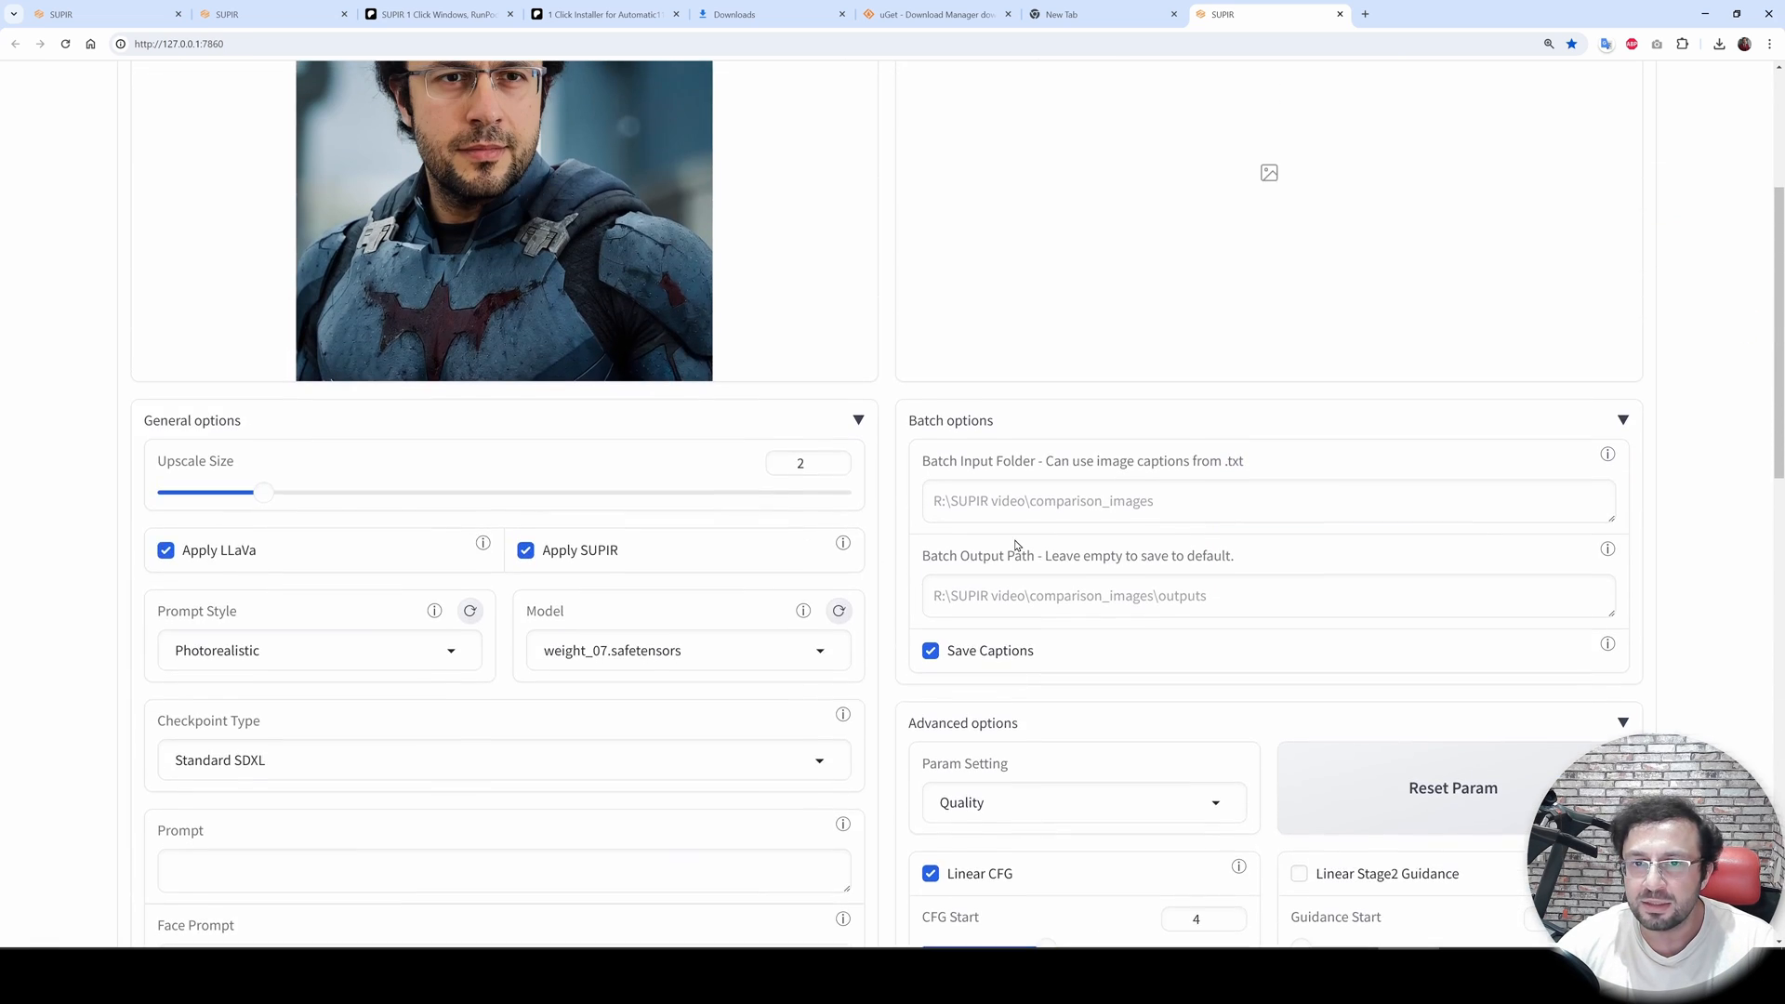
{"action": "scroll", "coordinate": [1016, 546], "scroll_direction": "up", "scroll_amount": 4}
{"action": "left_click", "coordinate": [367, 153]}
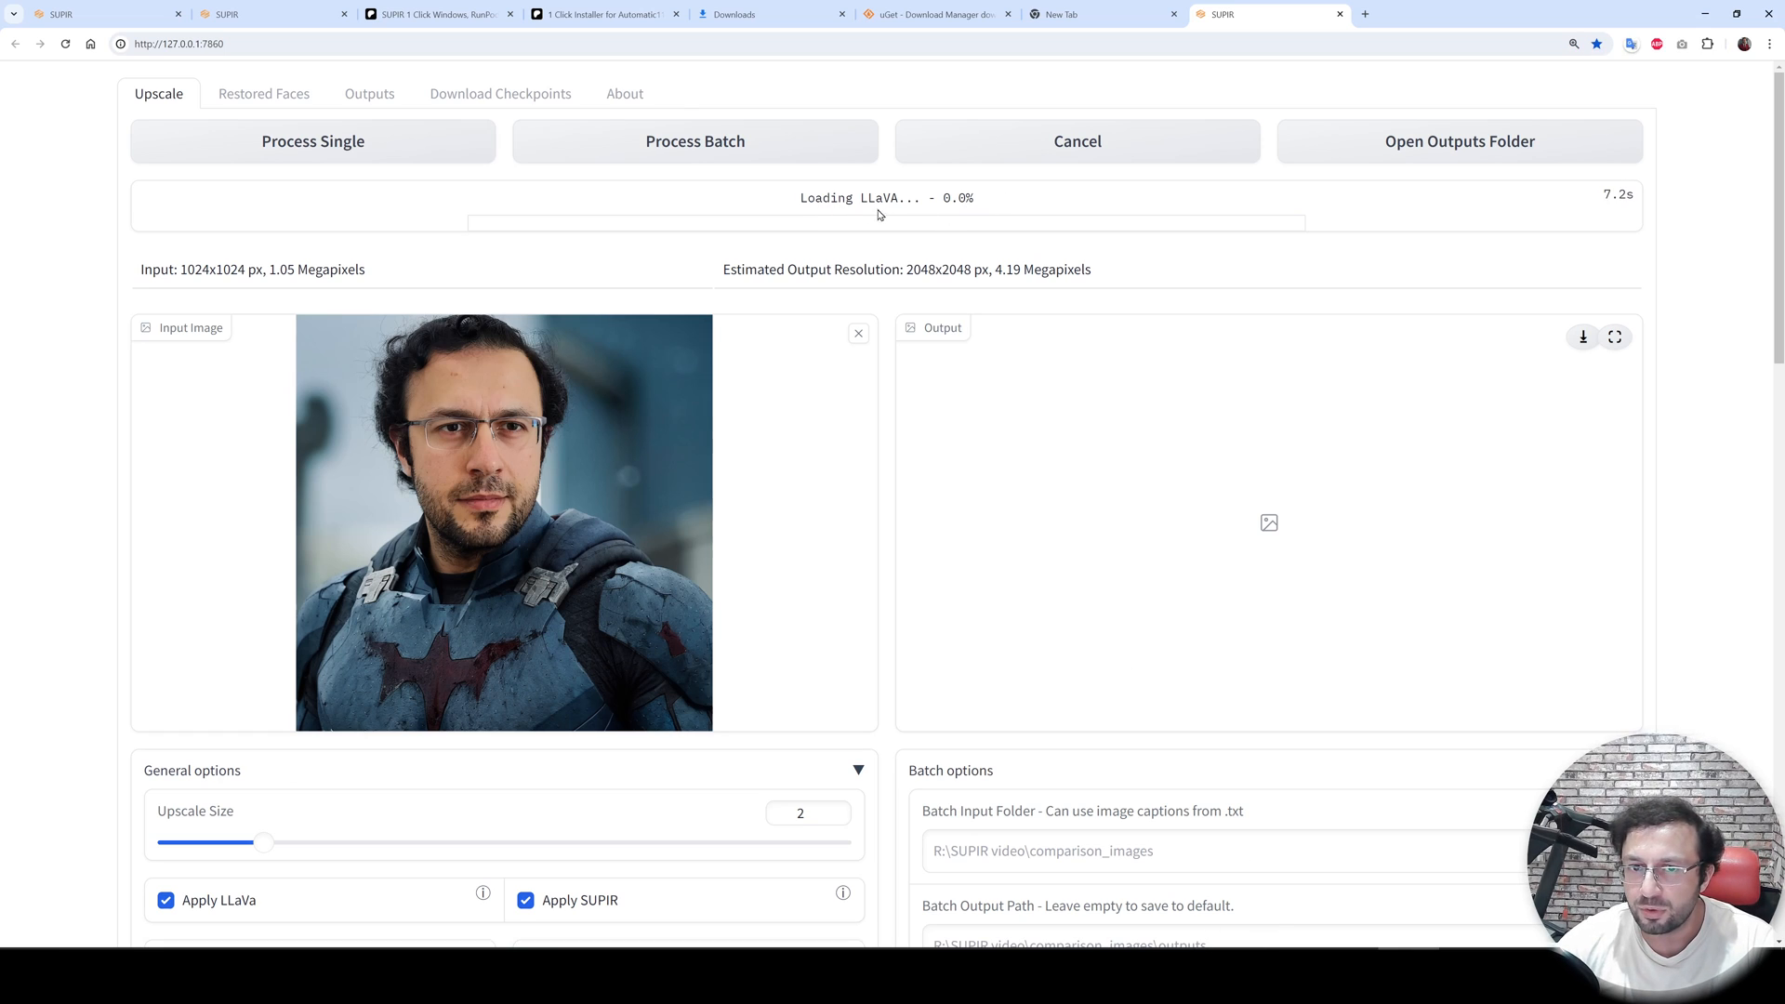
{"action": "key", "text": "alt+Tab"}
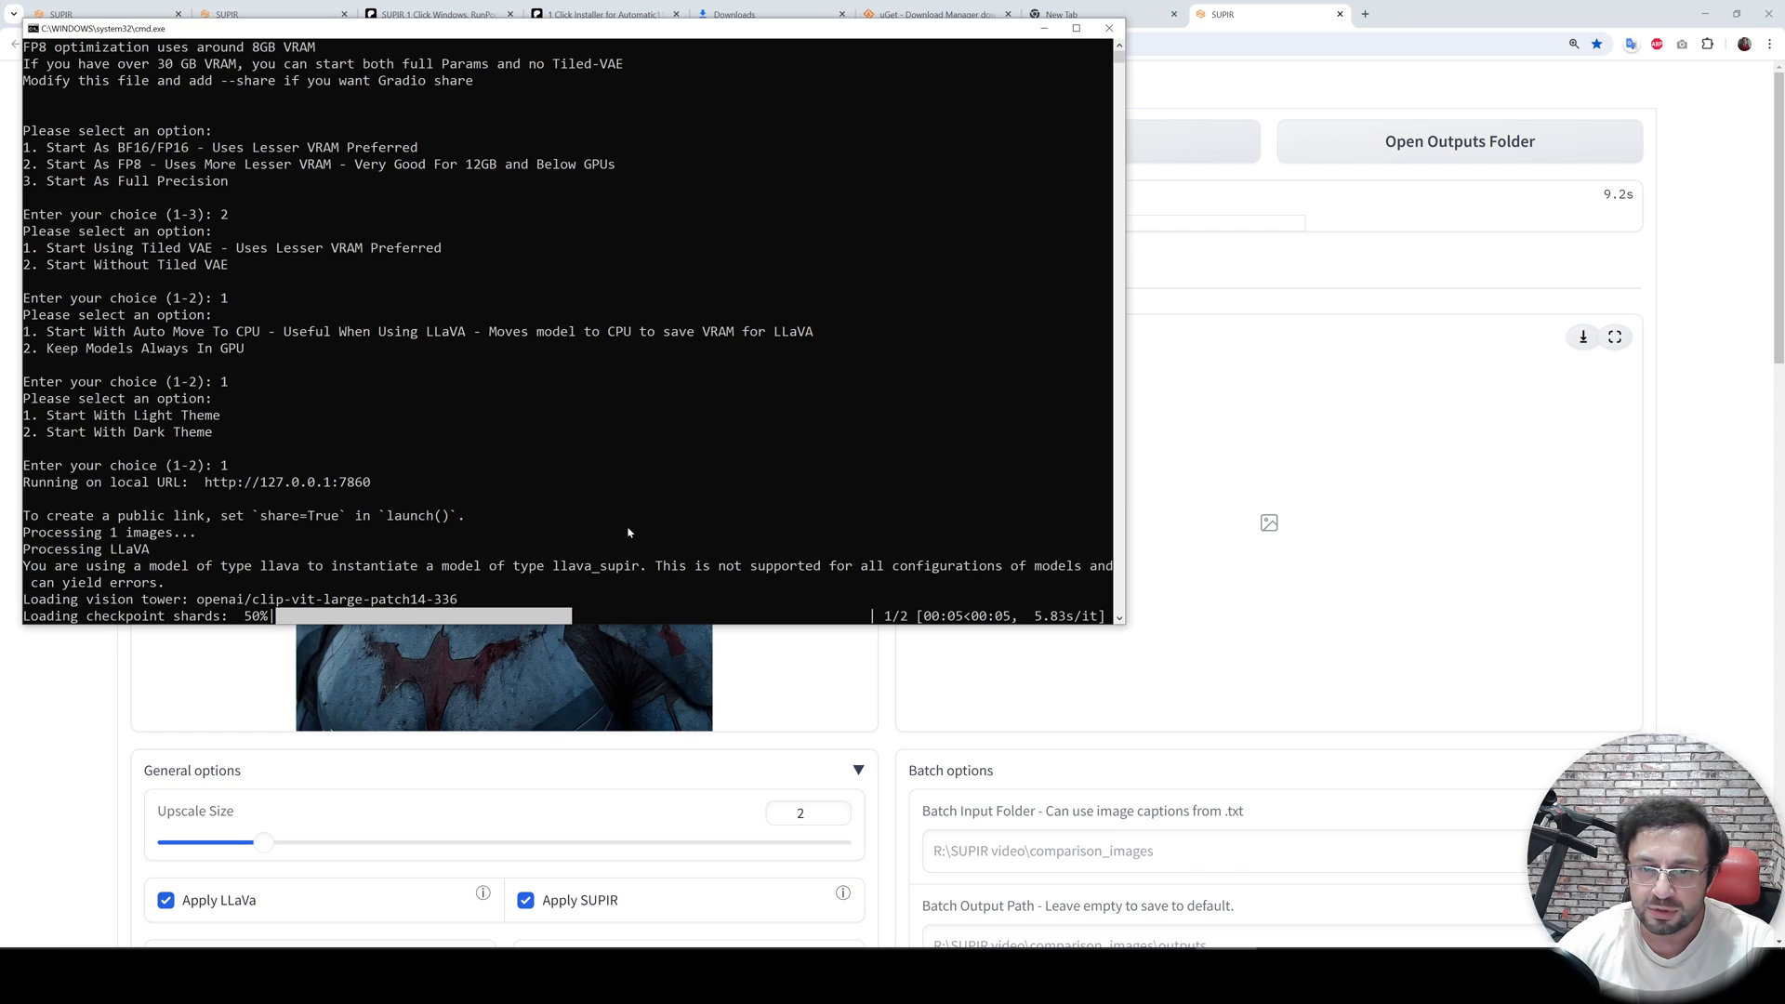
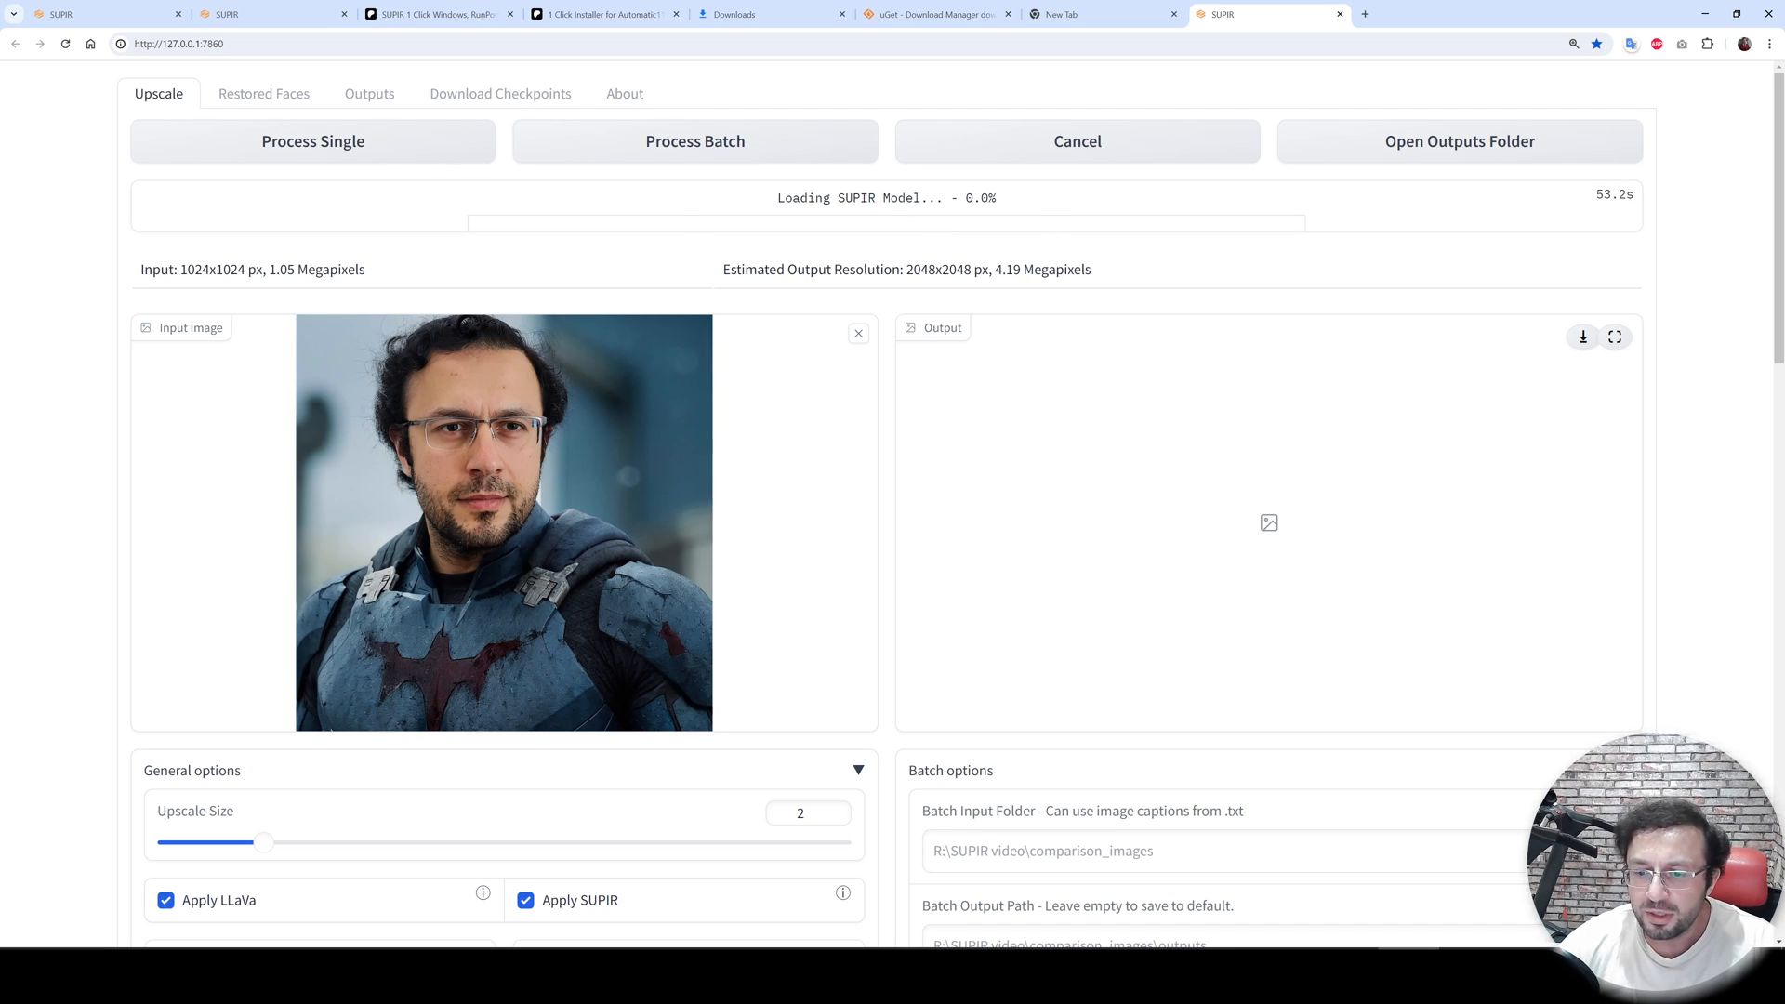
- Open Task Manager and check the system memory usage while the SUPIR model loads
{"action": "left_click", "coordinate": [1408, 974]}
{"action": "left_click_drag", "start_coordinate": [788, 472], "coordinate": [784, 373]}
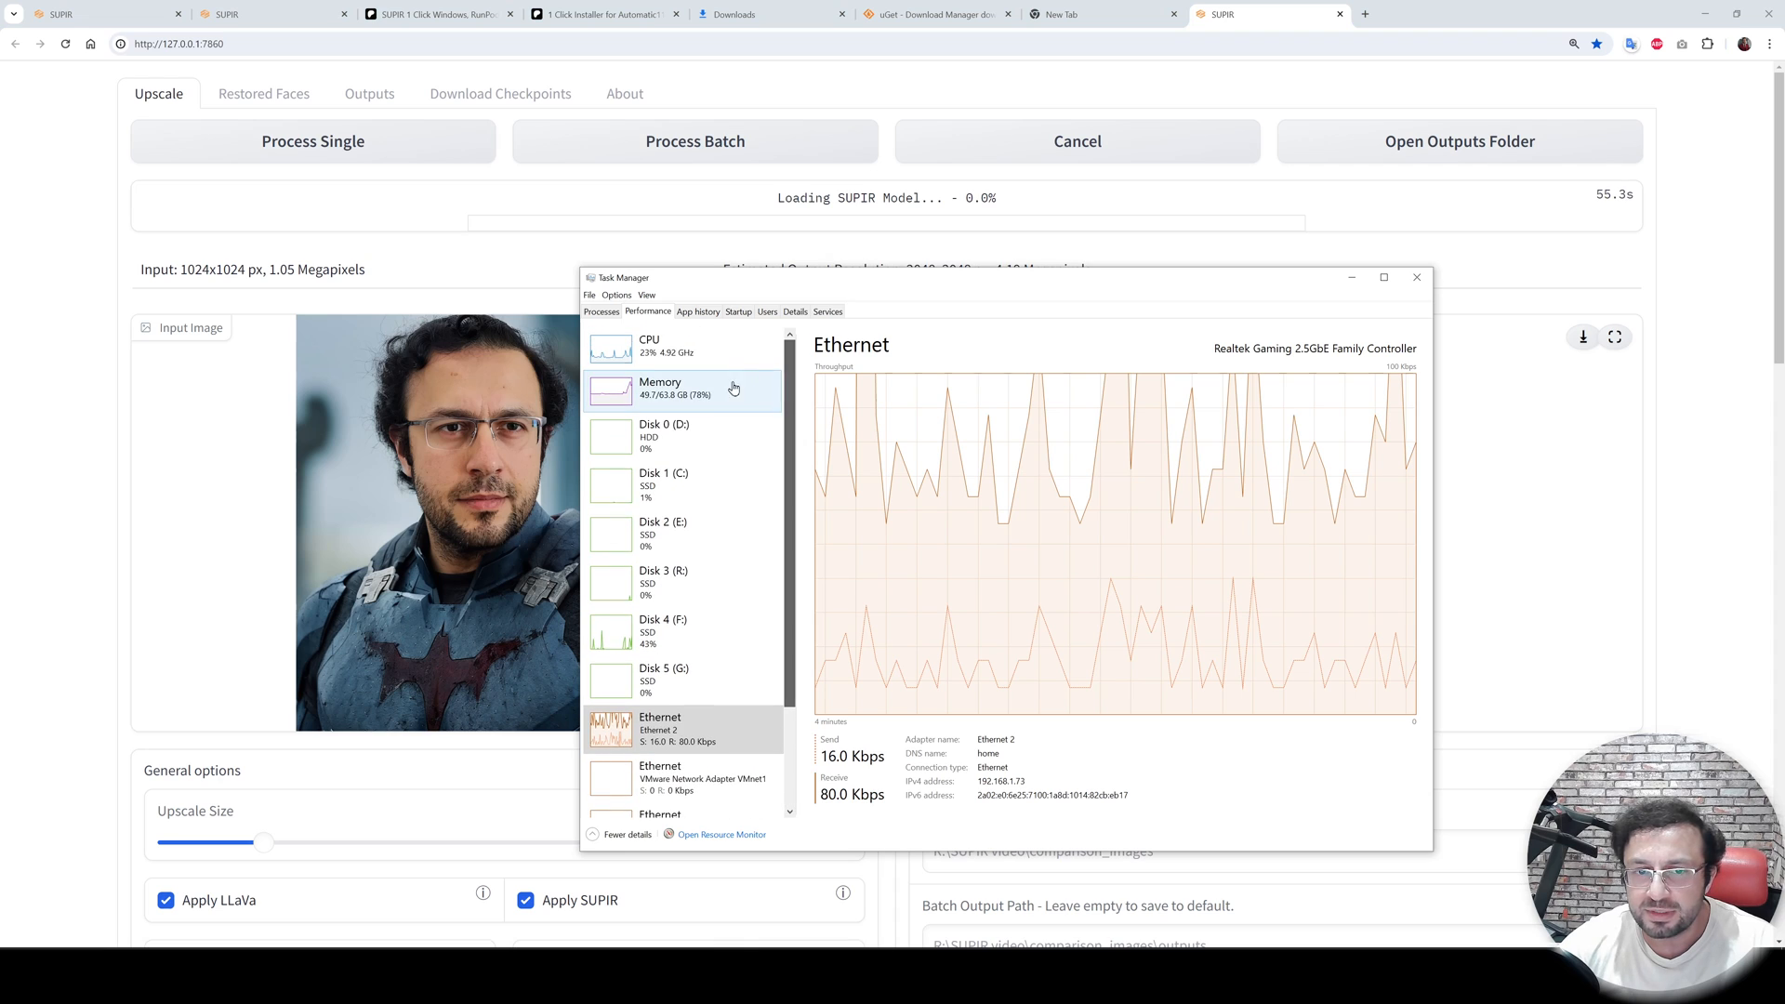
{"action": "left_click", "coordinate": [734, 388]}
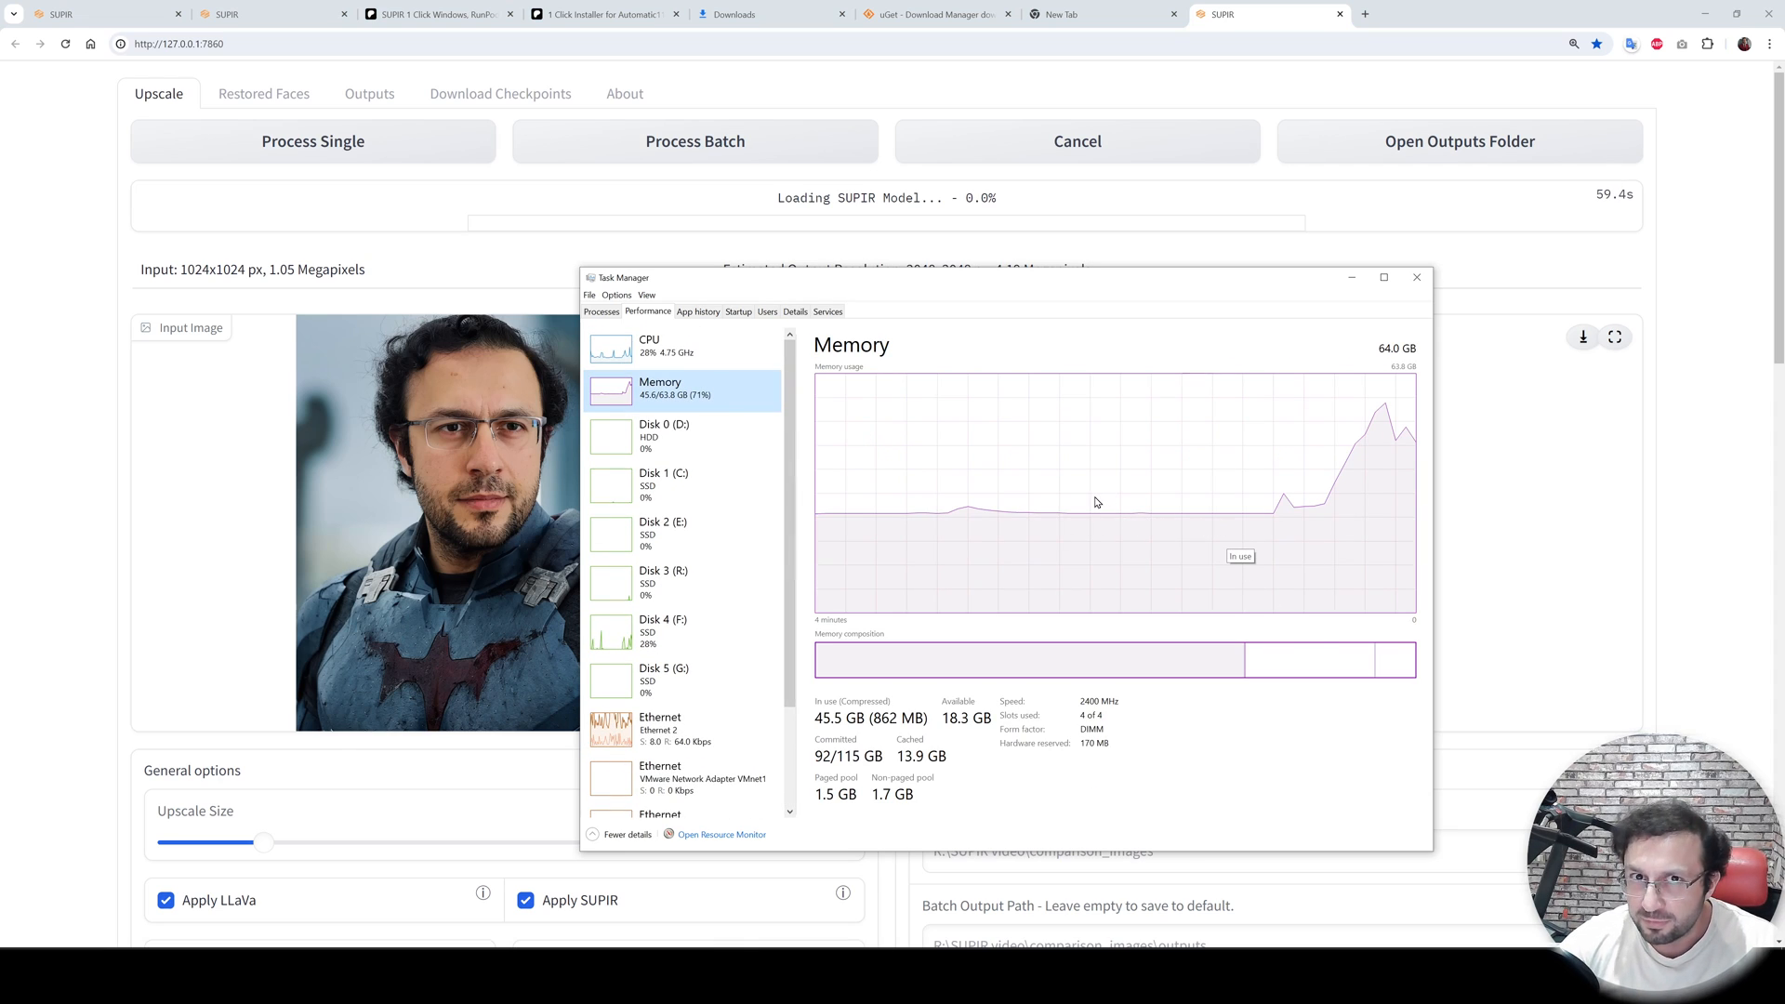
- Open the Virtual Memory settings through Control Panel's System advanced performance options
{"action": "key", "text": "super"}
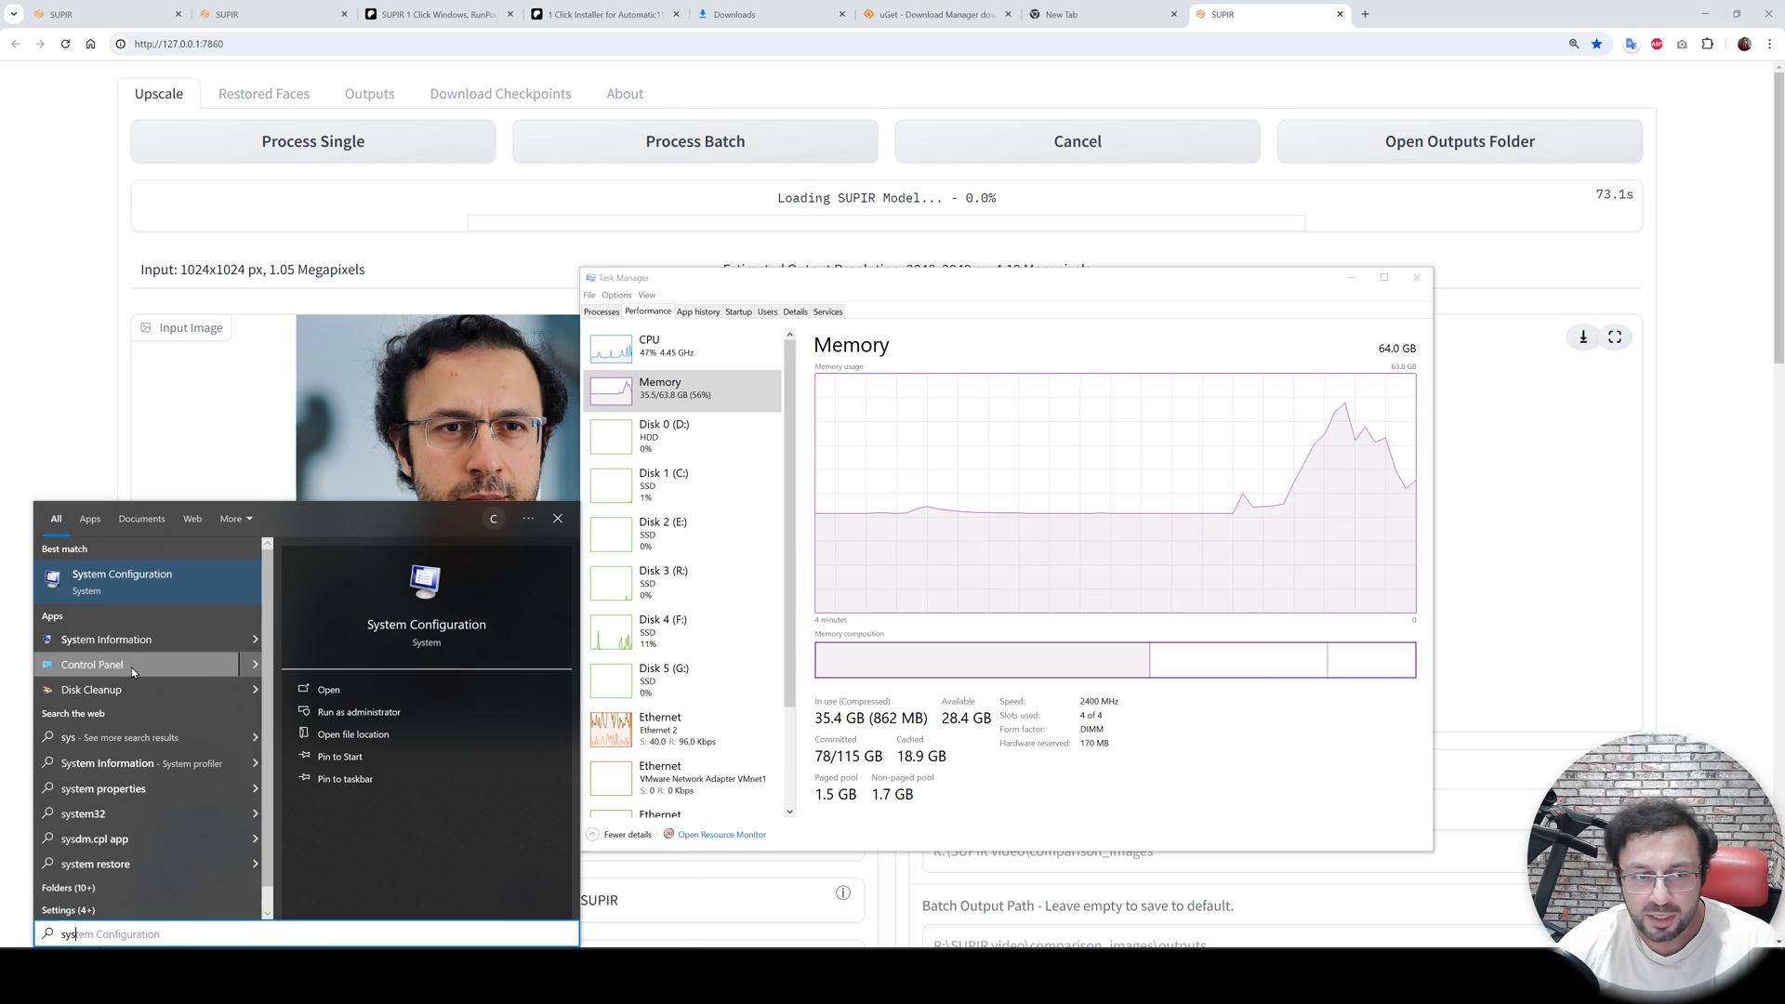
{"action": "left_click", "coordinate": [131, 666]}
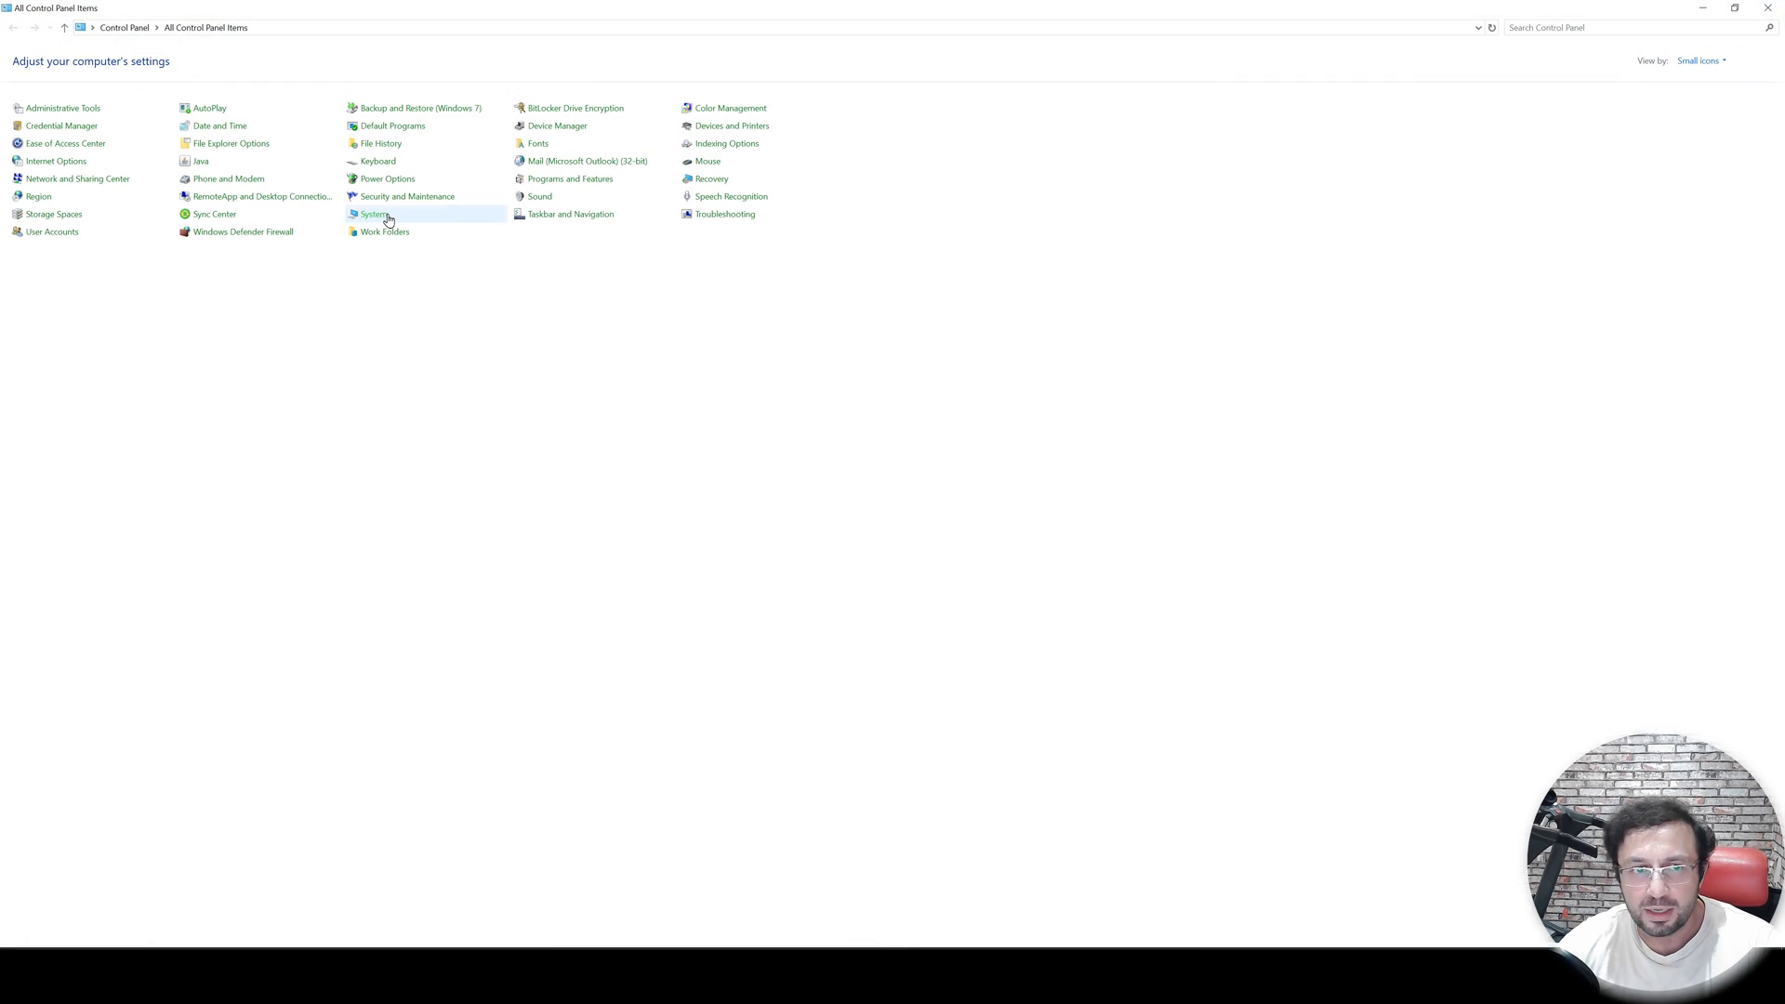
{"action": "left_click", "coordinate": [374, 215]}
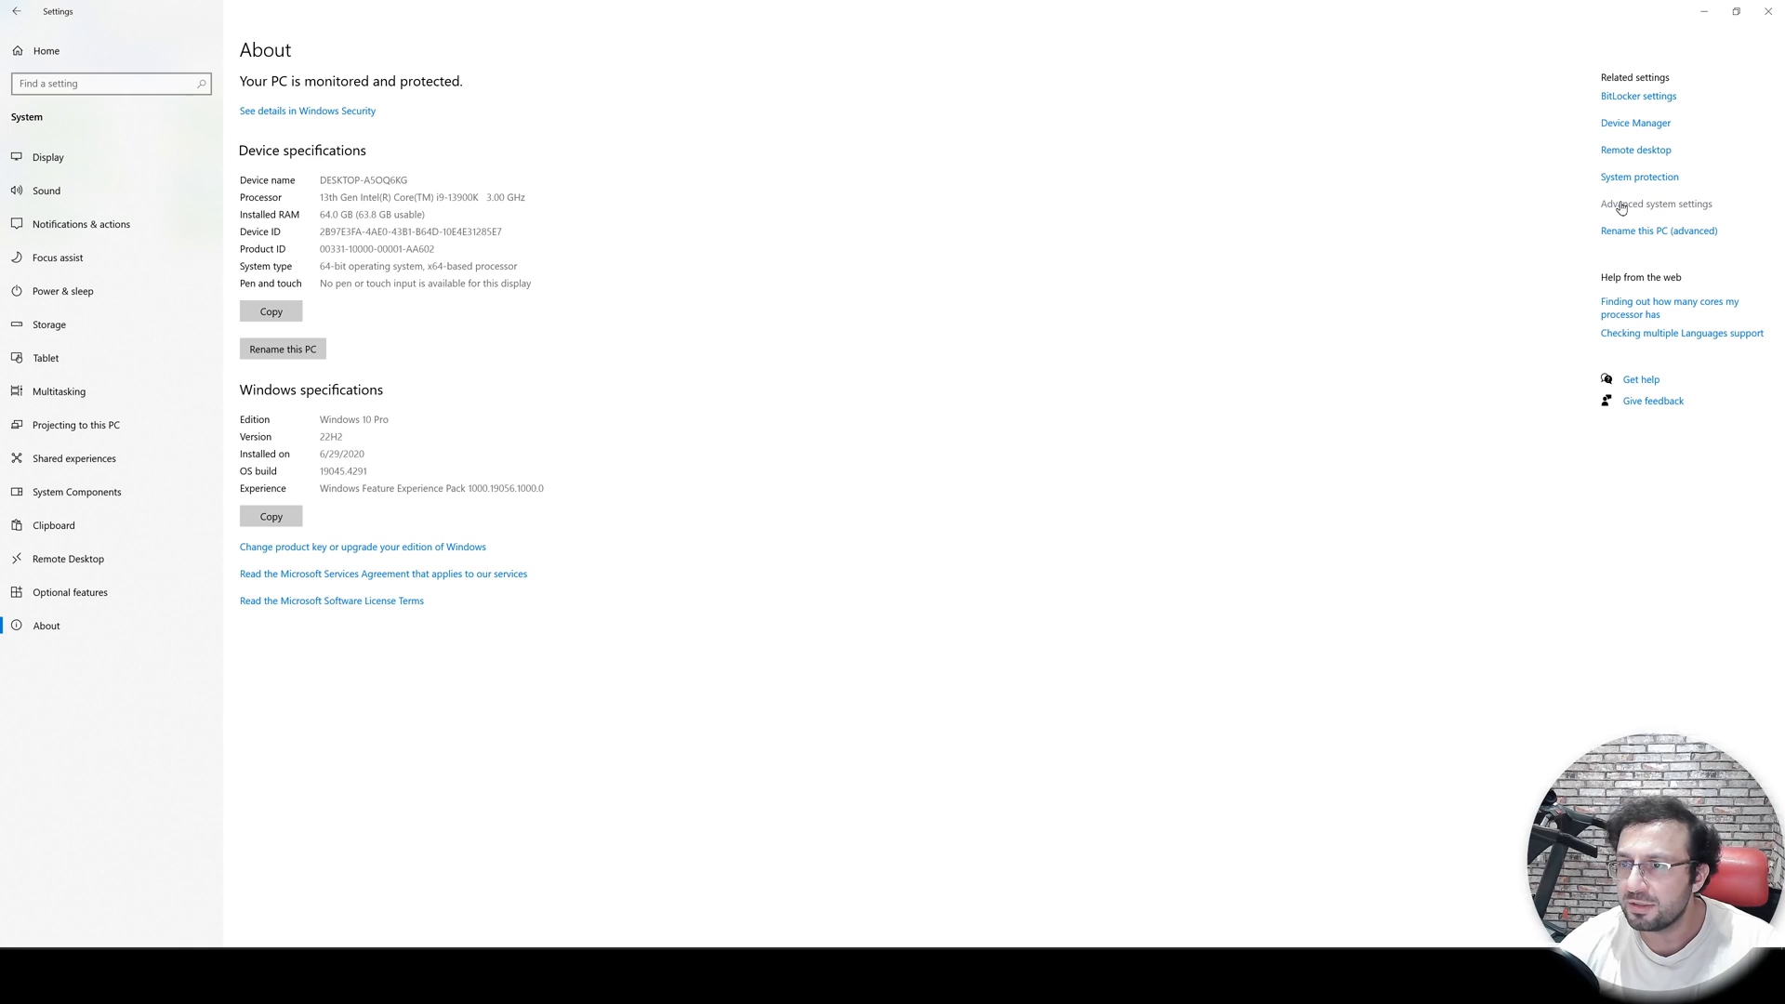
{"action": "left_click", "coordinate": [1621, 205]}
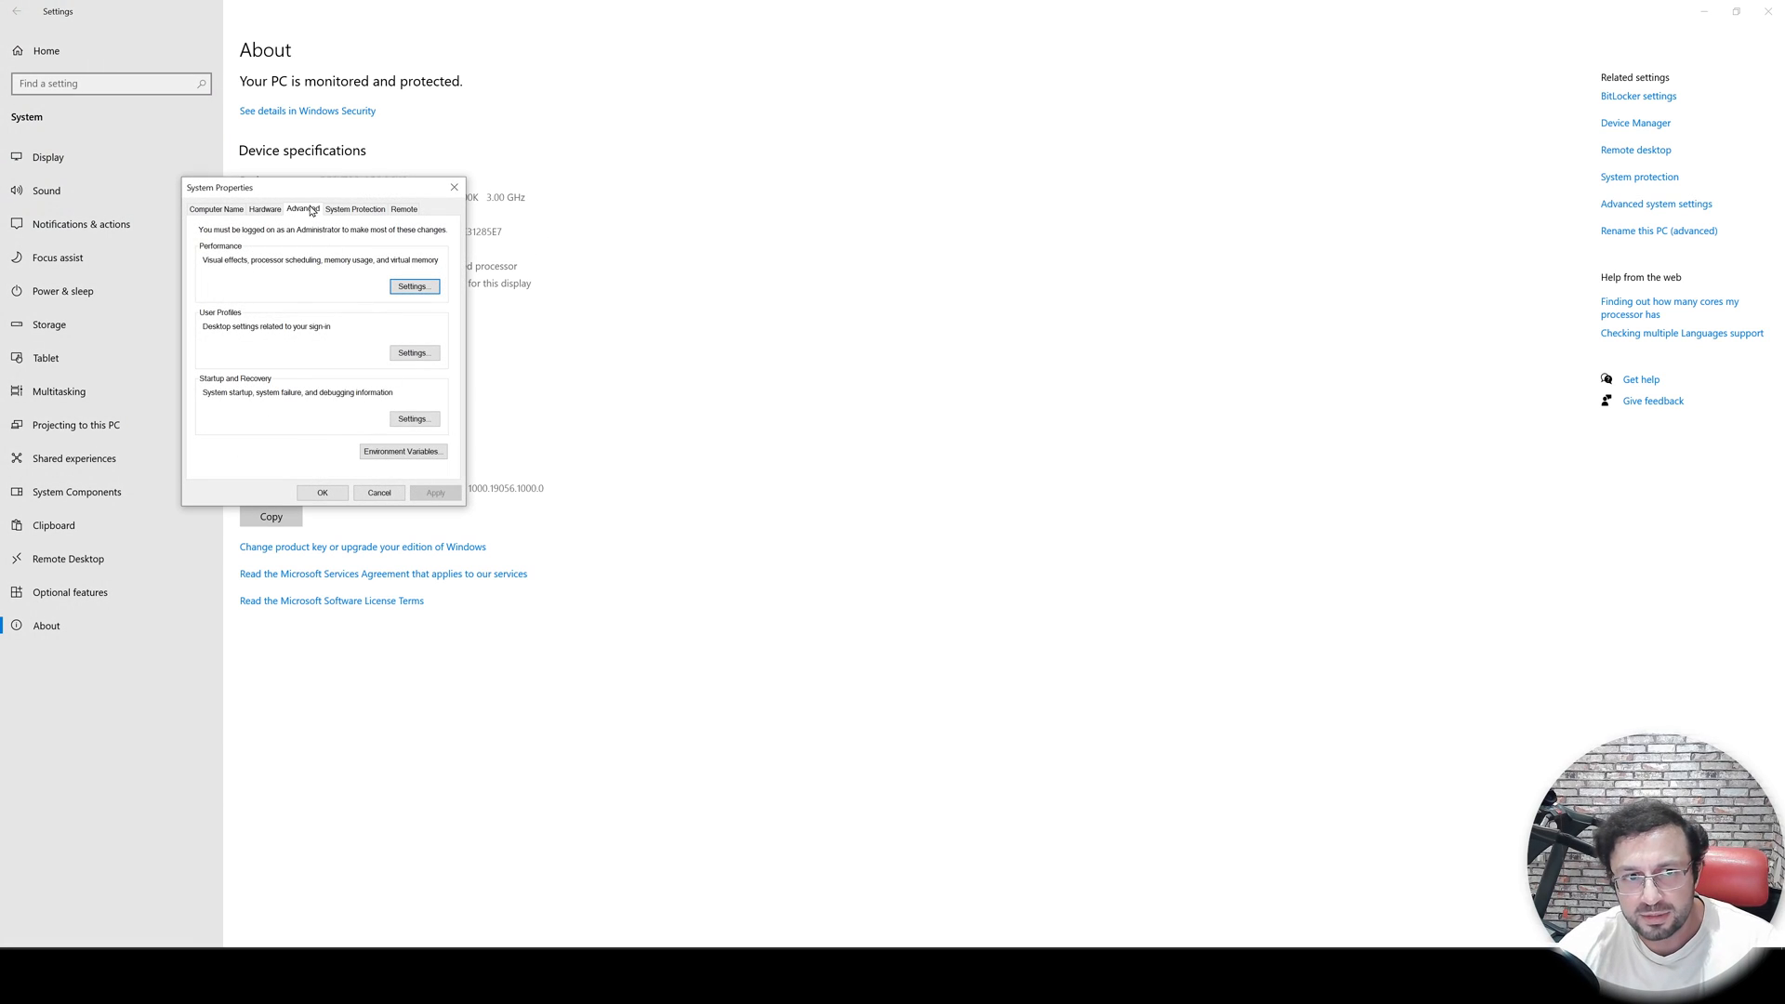
{"action": "left_click", "coordinate": [422, 289]}
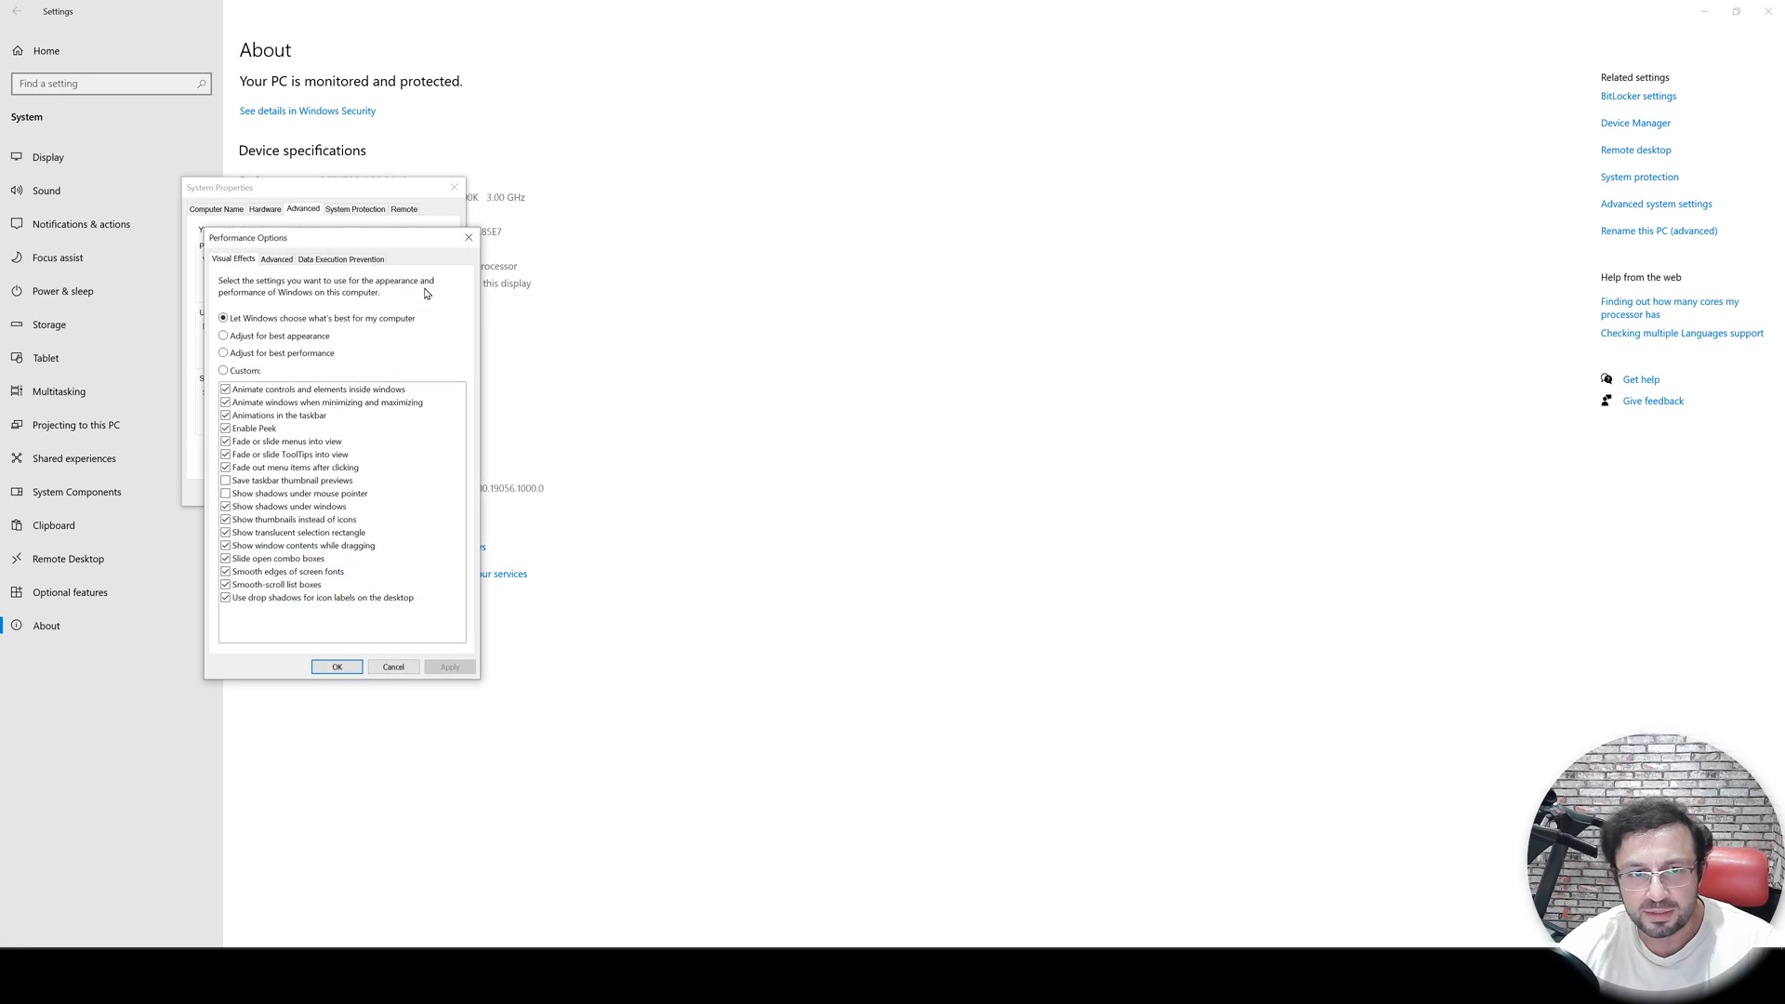
{"action": "left_click_drag", "start_coordinate": [355, 243], "coordinate": [677, 190]}
{"action": "left_click", "coordinate": [598, 208]}
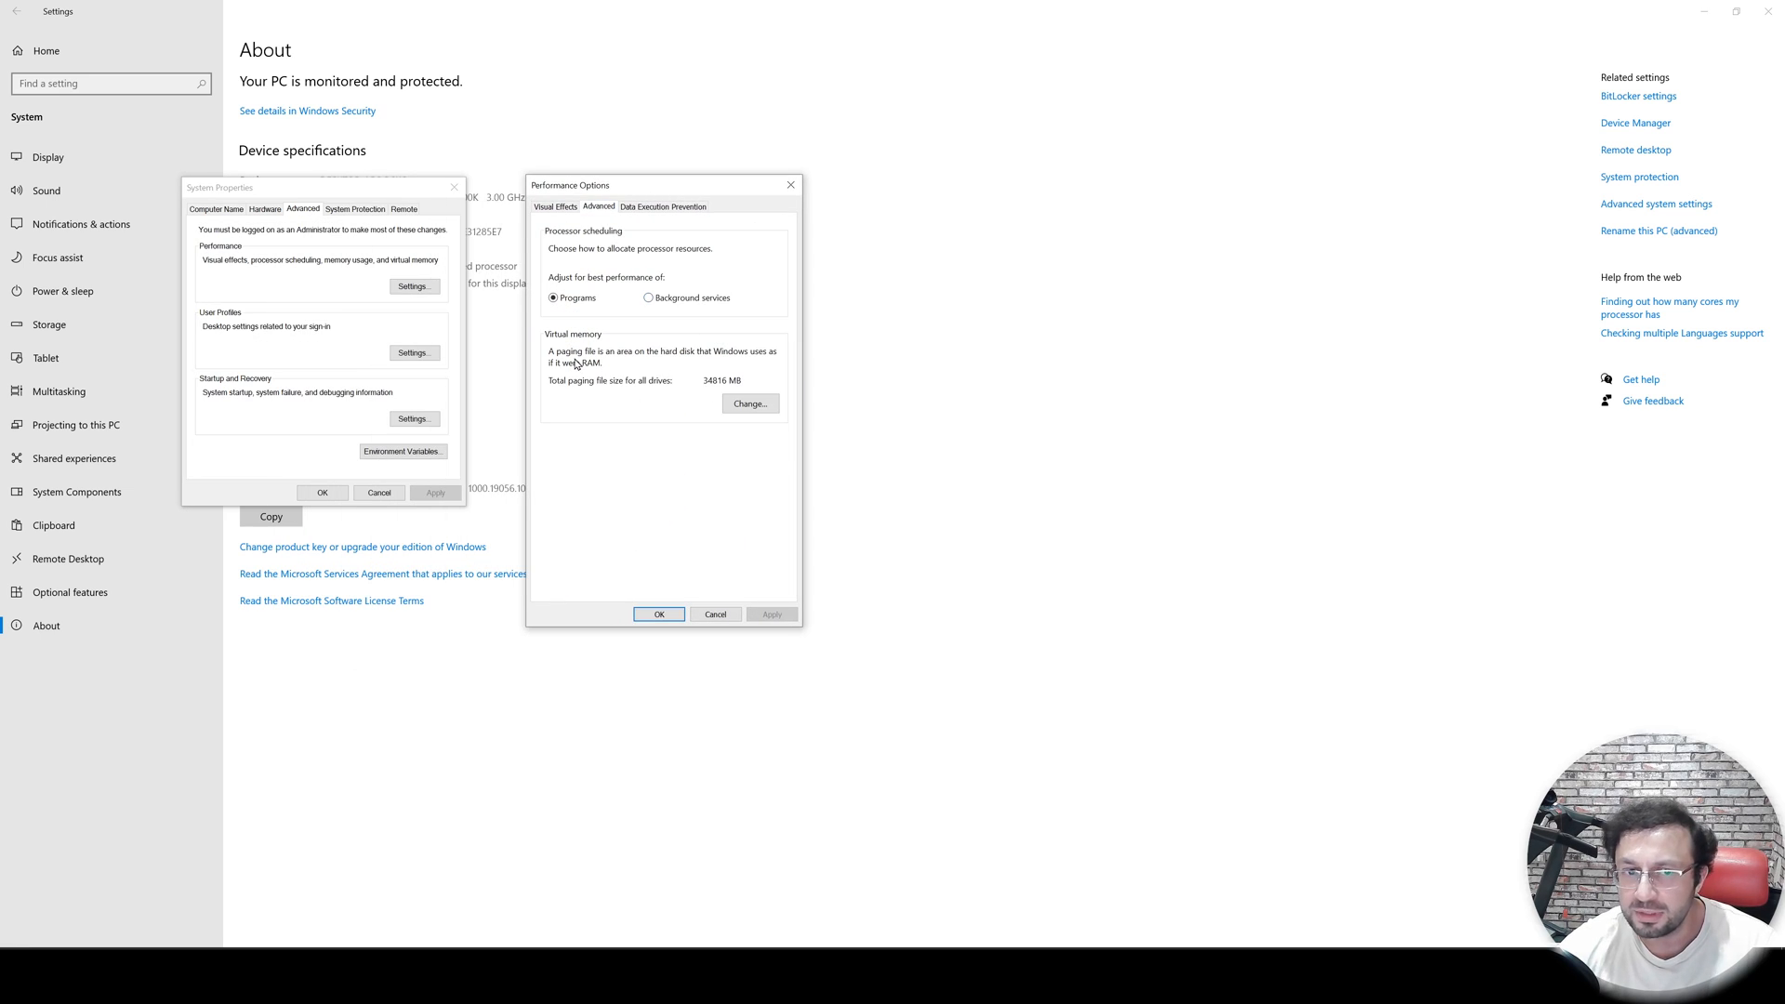
{"action": "left_click", "coordinate": [736, 405]}
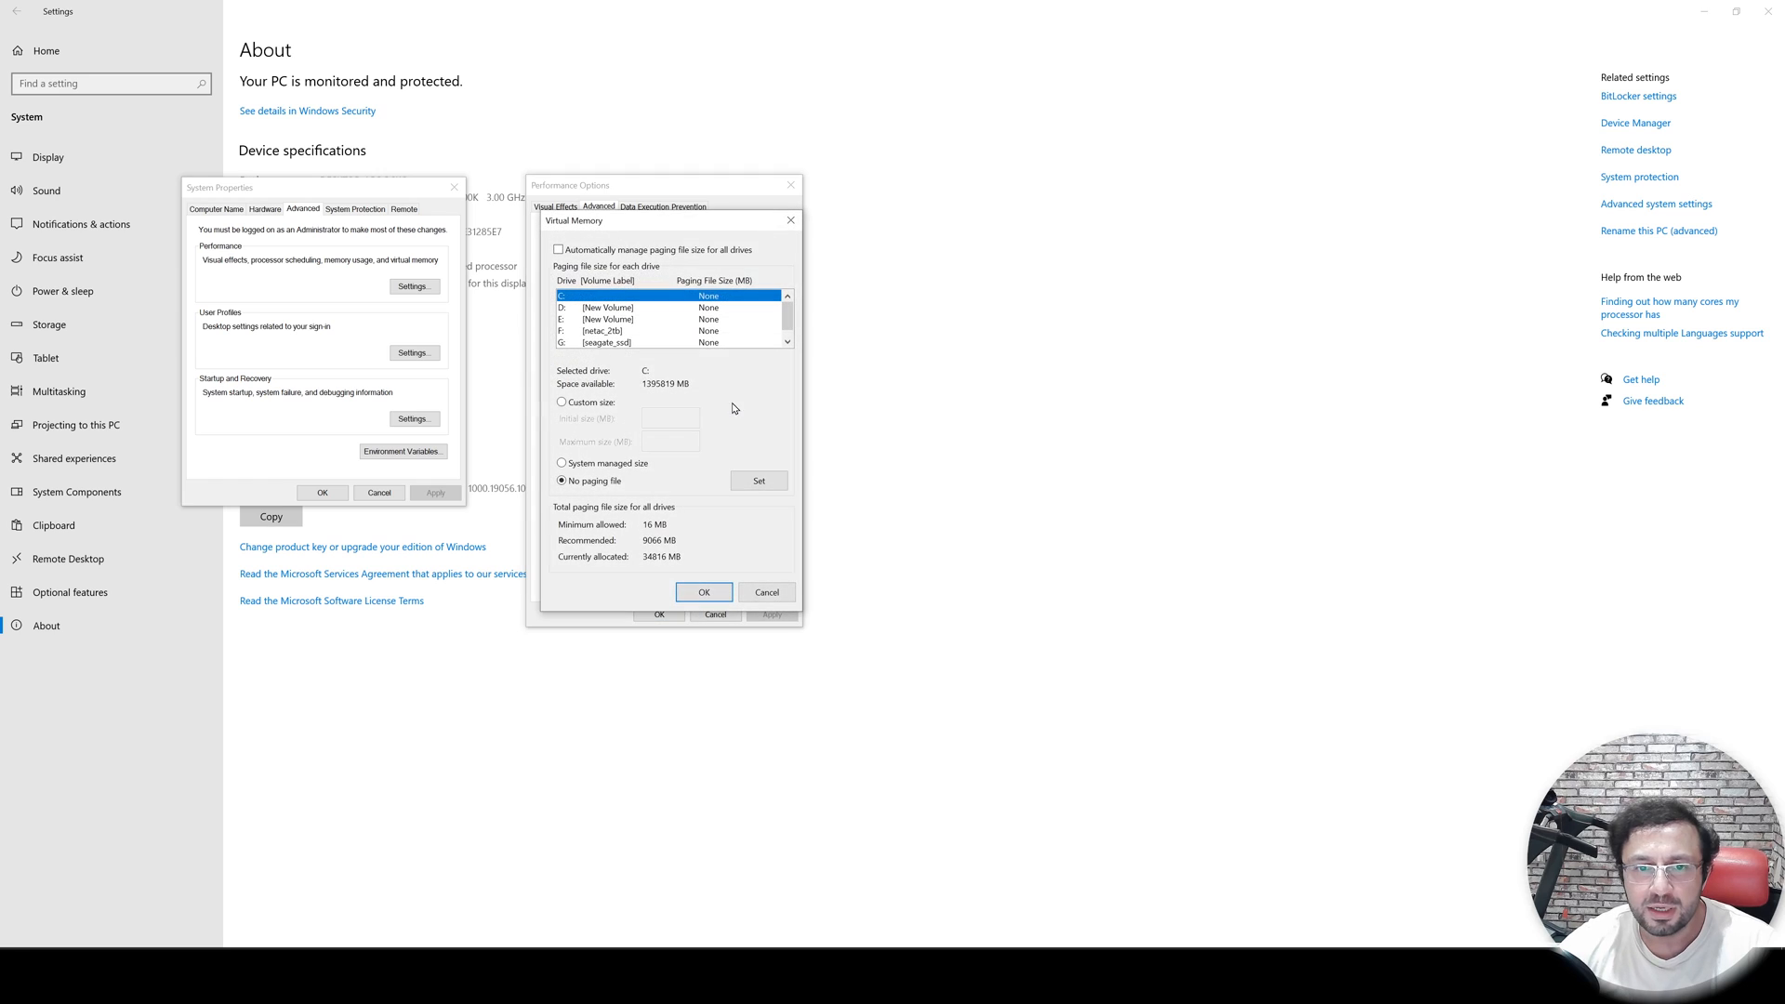
- Give the R: cache drive a custom paging file of 50000 MB initial and maximum size, then cancel the dialog
{"action": "left_click_drag", "start_coordinate": [679, 221], "coordinate": [964, 213]}
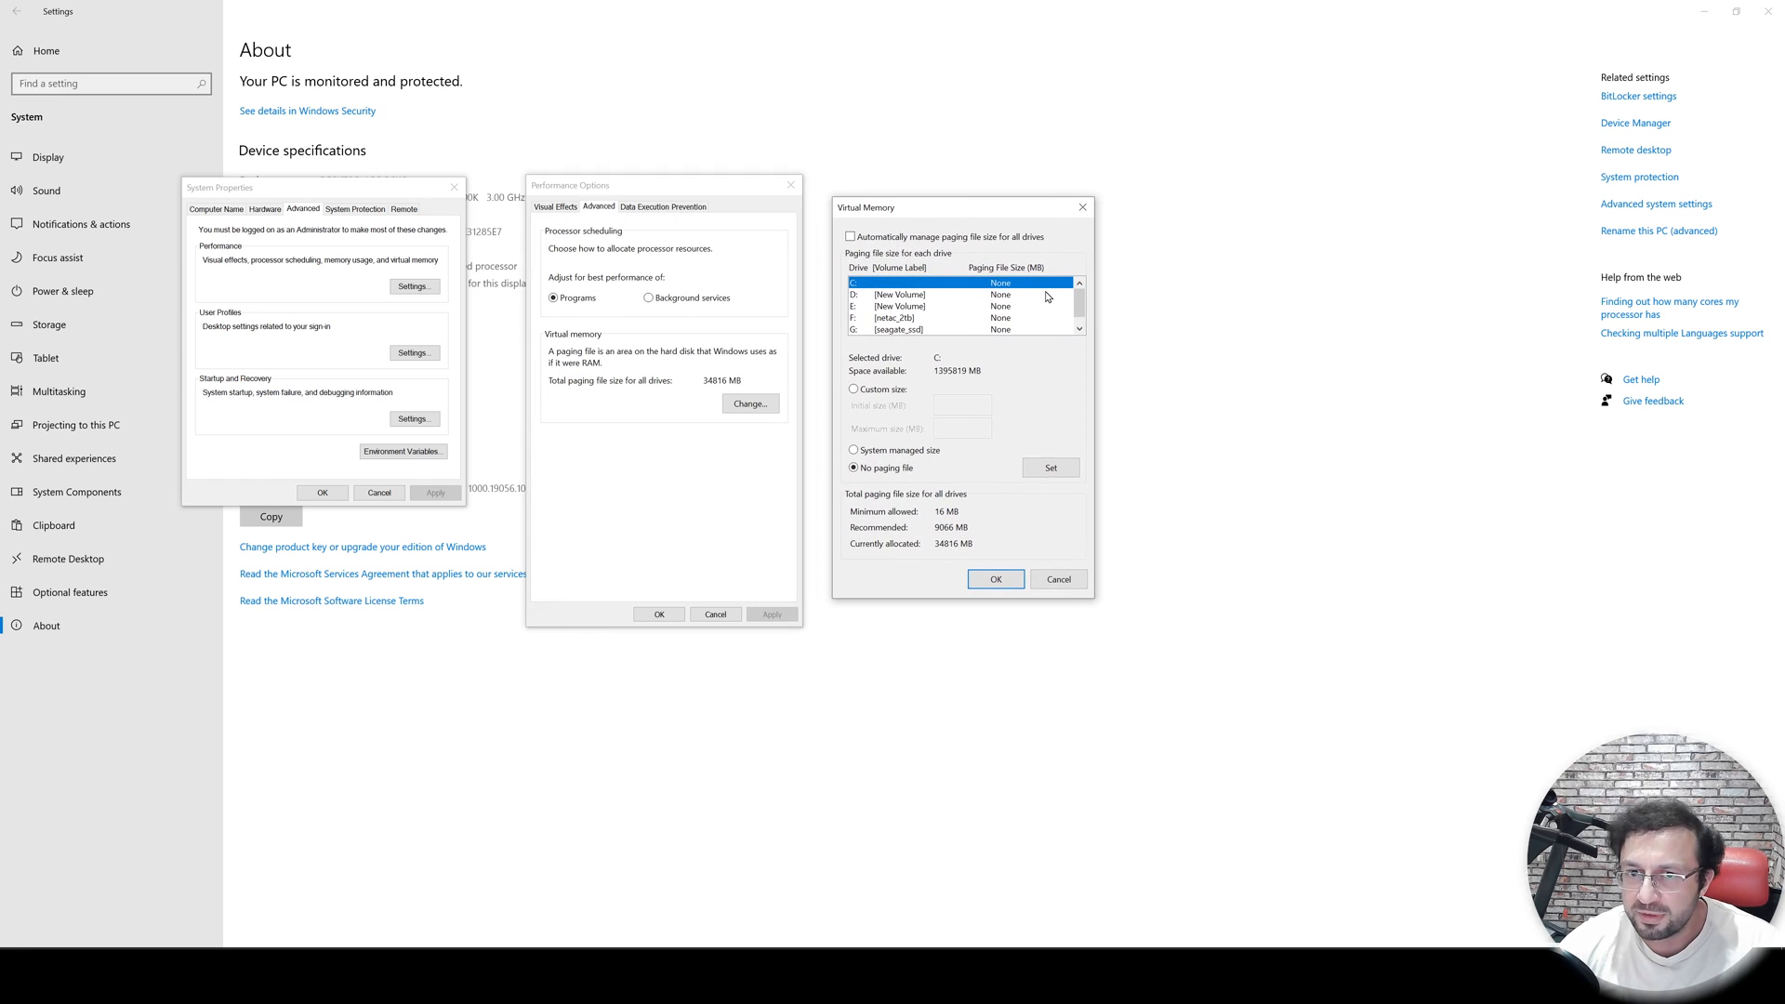
{"action": "left_click_drag", "start_coordinate": [1080, 309], "coordinate": [1081, 318]}
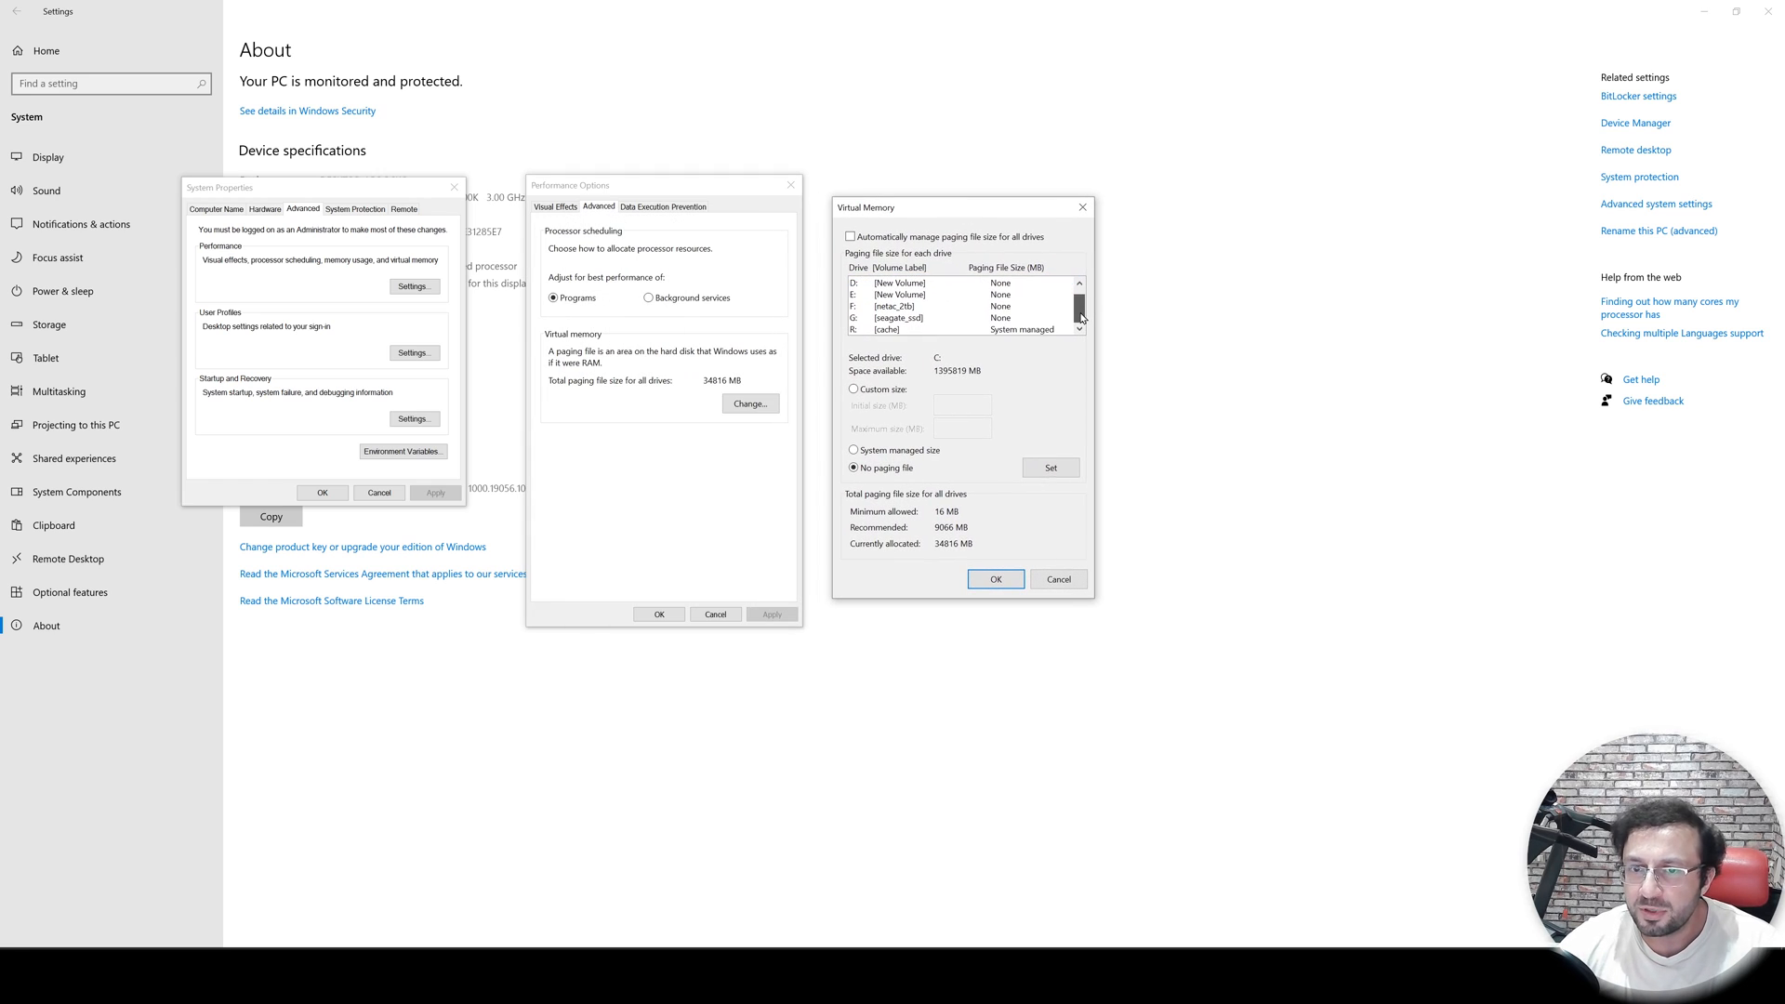
{"action": "left_click", "coordinate": [1030, 331]}
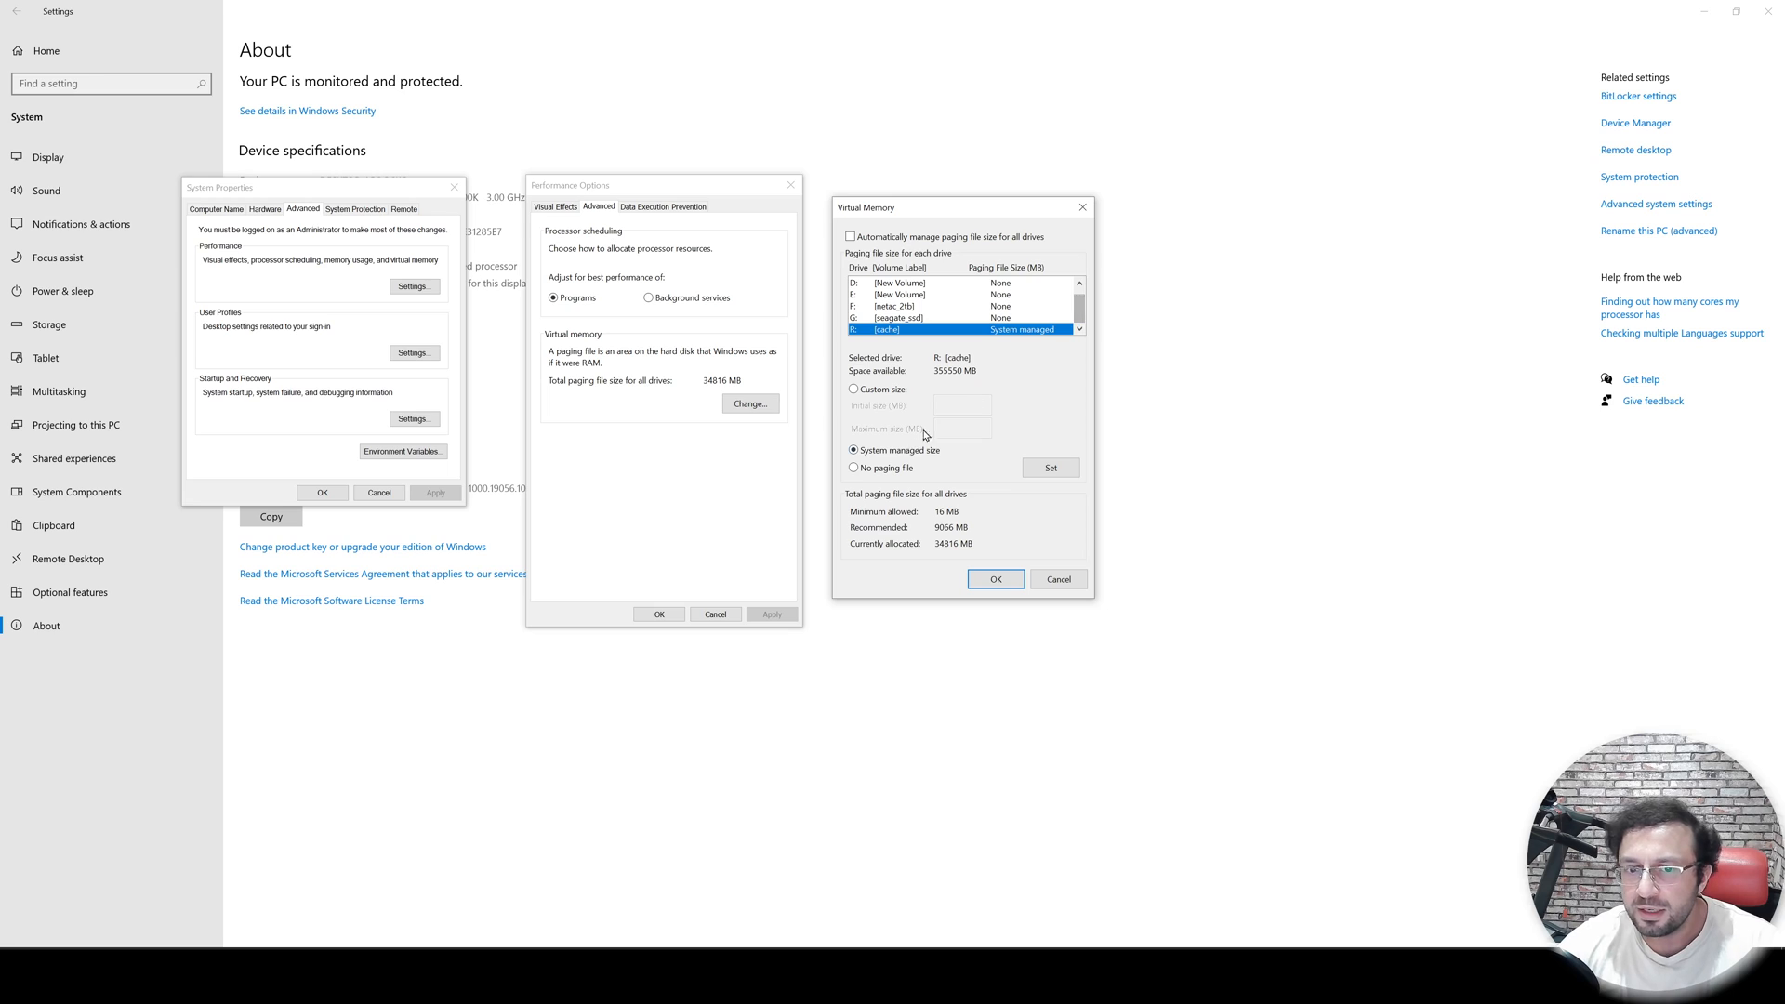
{"action": "left_click", "coordinate": [853, 388]}
{"action": "left_click", "coordinate": [957, 406]}
{"action": "type", "text": "50000"}
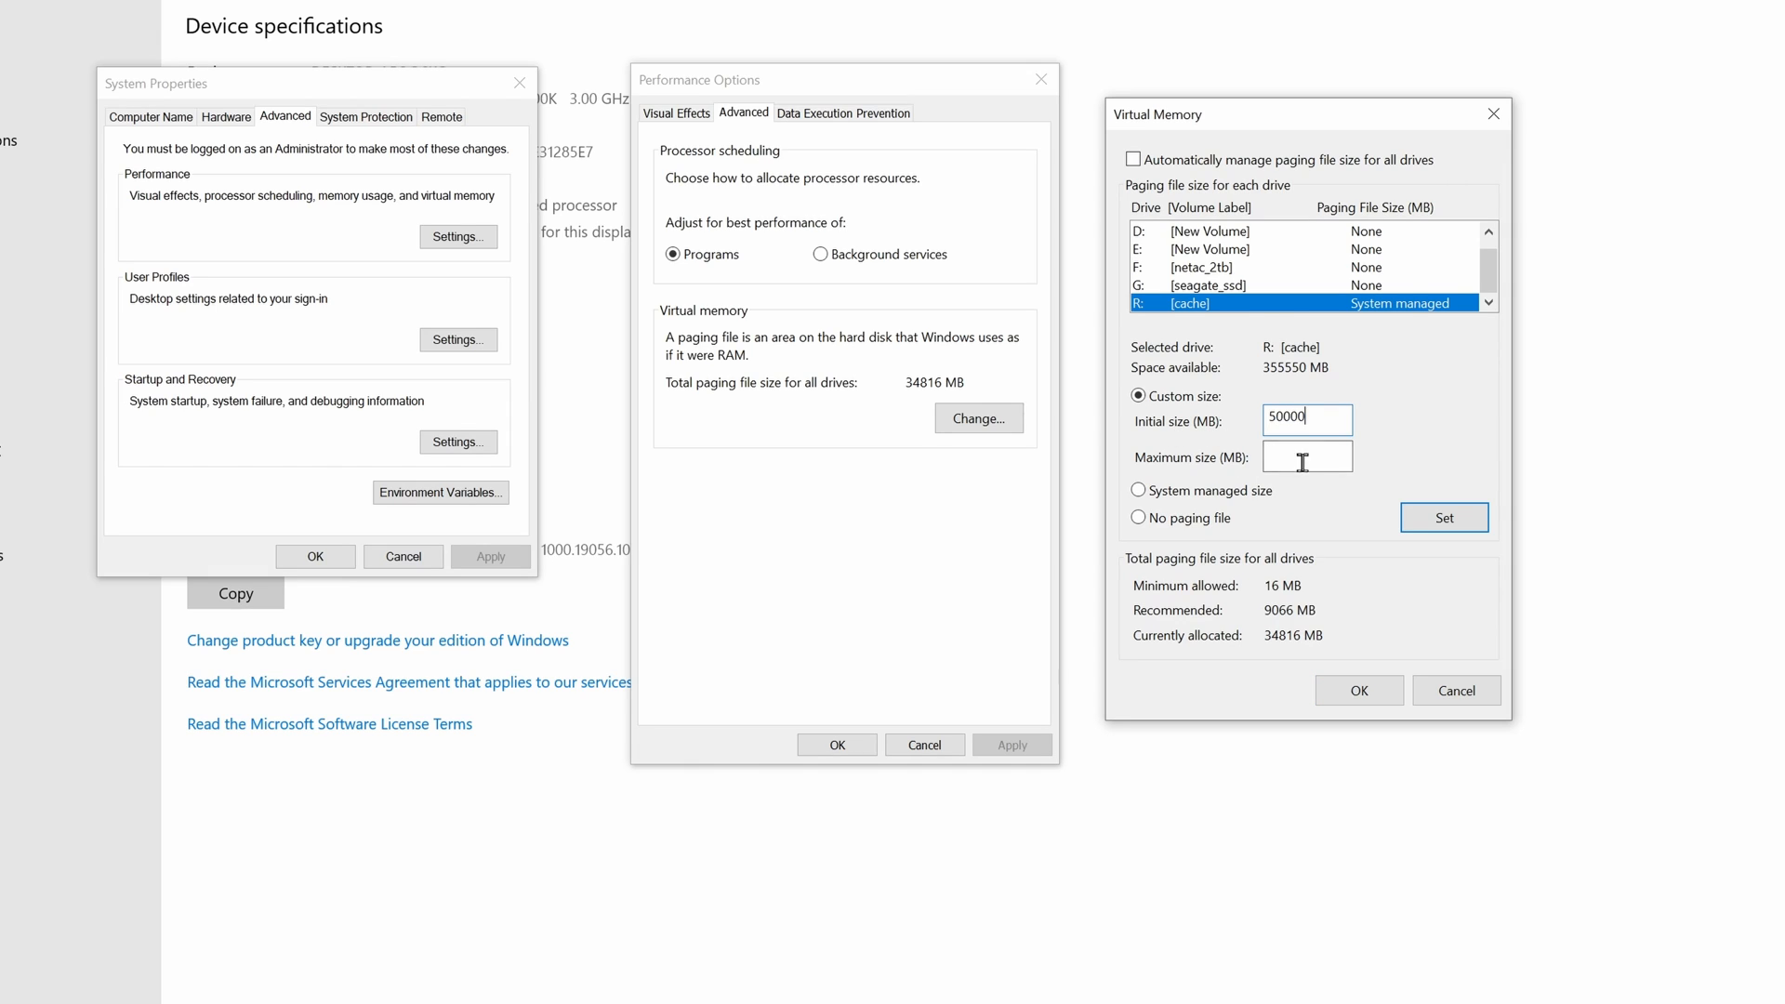
{"action": "left_click", "coordinate": [1303, 462]}
{"action": "type", "text": "50000"}
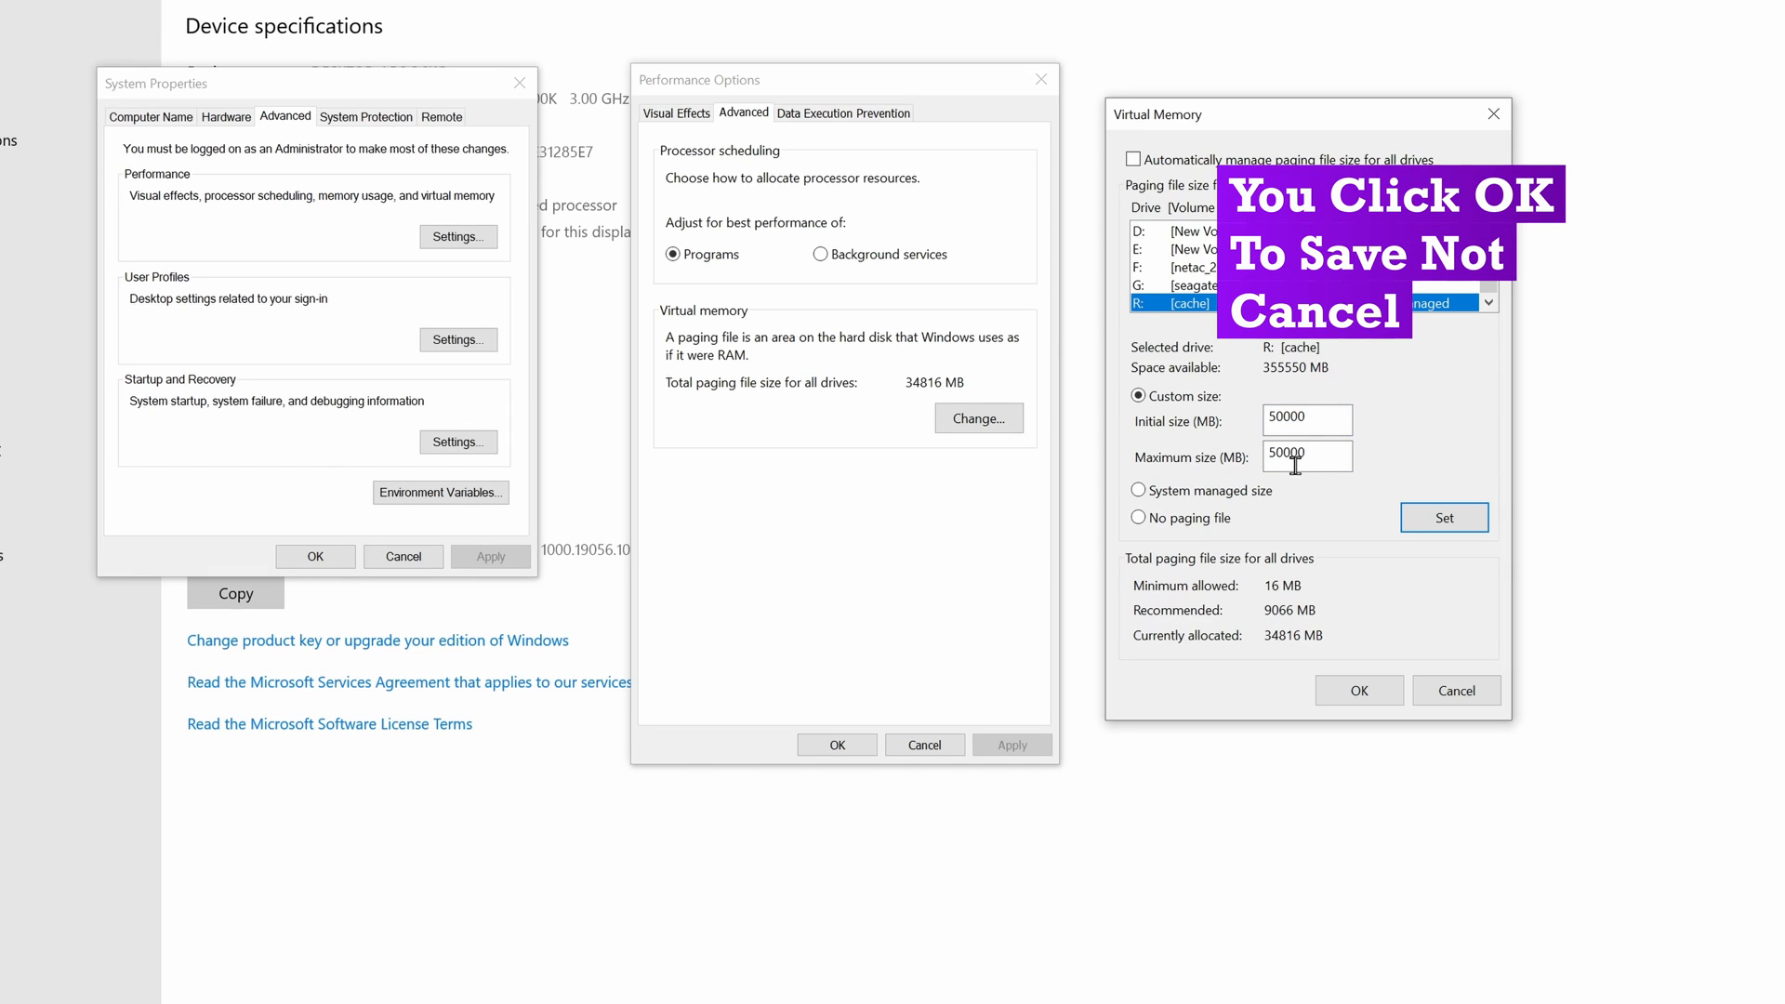
{"action": "left_click", "coordinate": [1457, 690]}
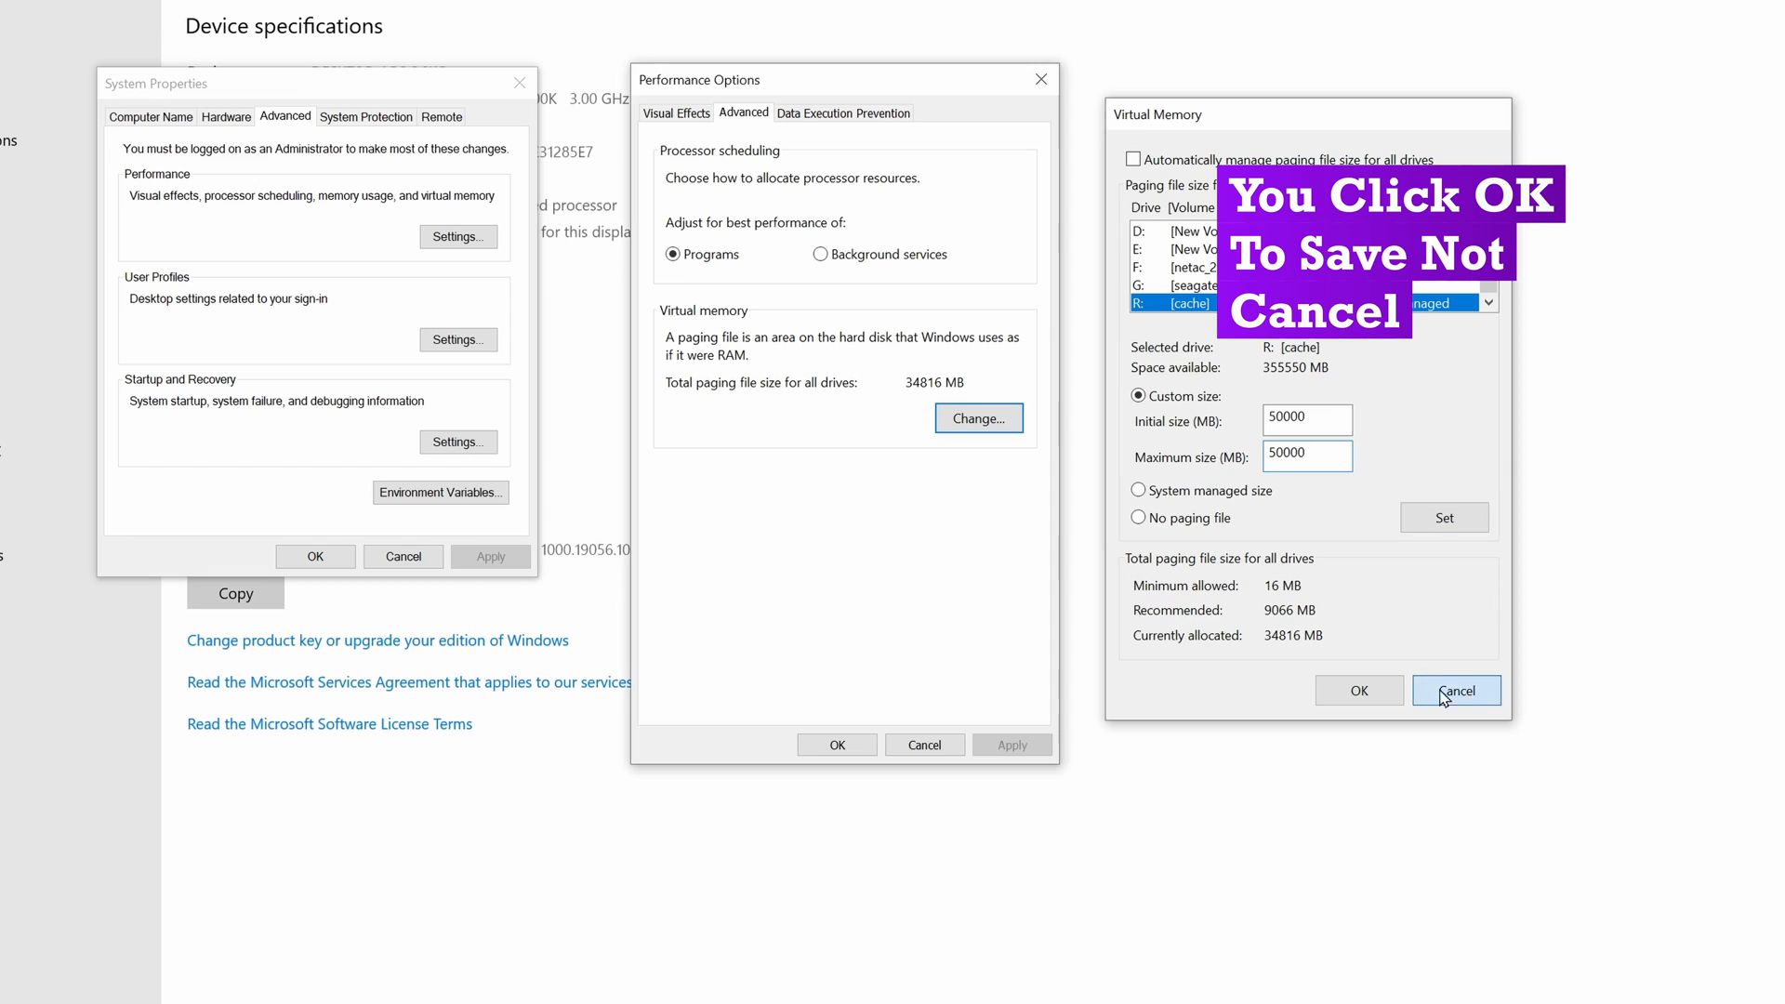
- Cancel the Performance Options and System Properties dialogs and minimize the Settings window
{"action": "left_click", "coordinate": [924, 745]}
{"action": "left_click", "coordinate": [427, 557]}
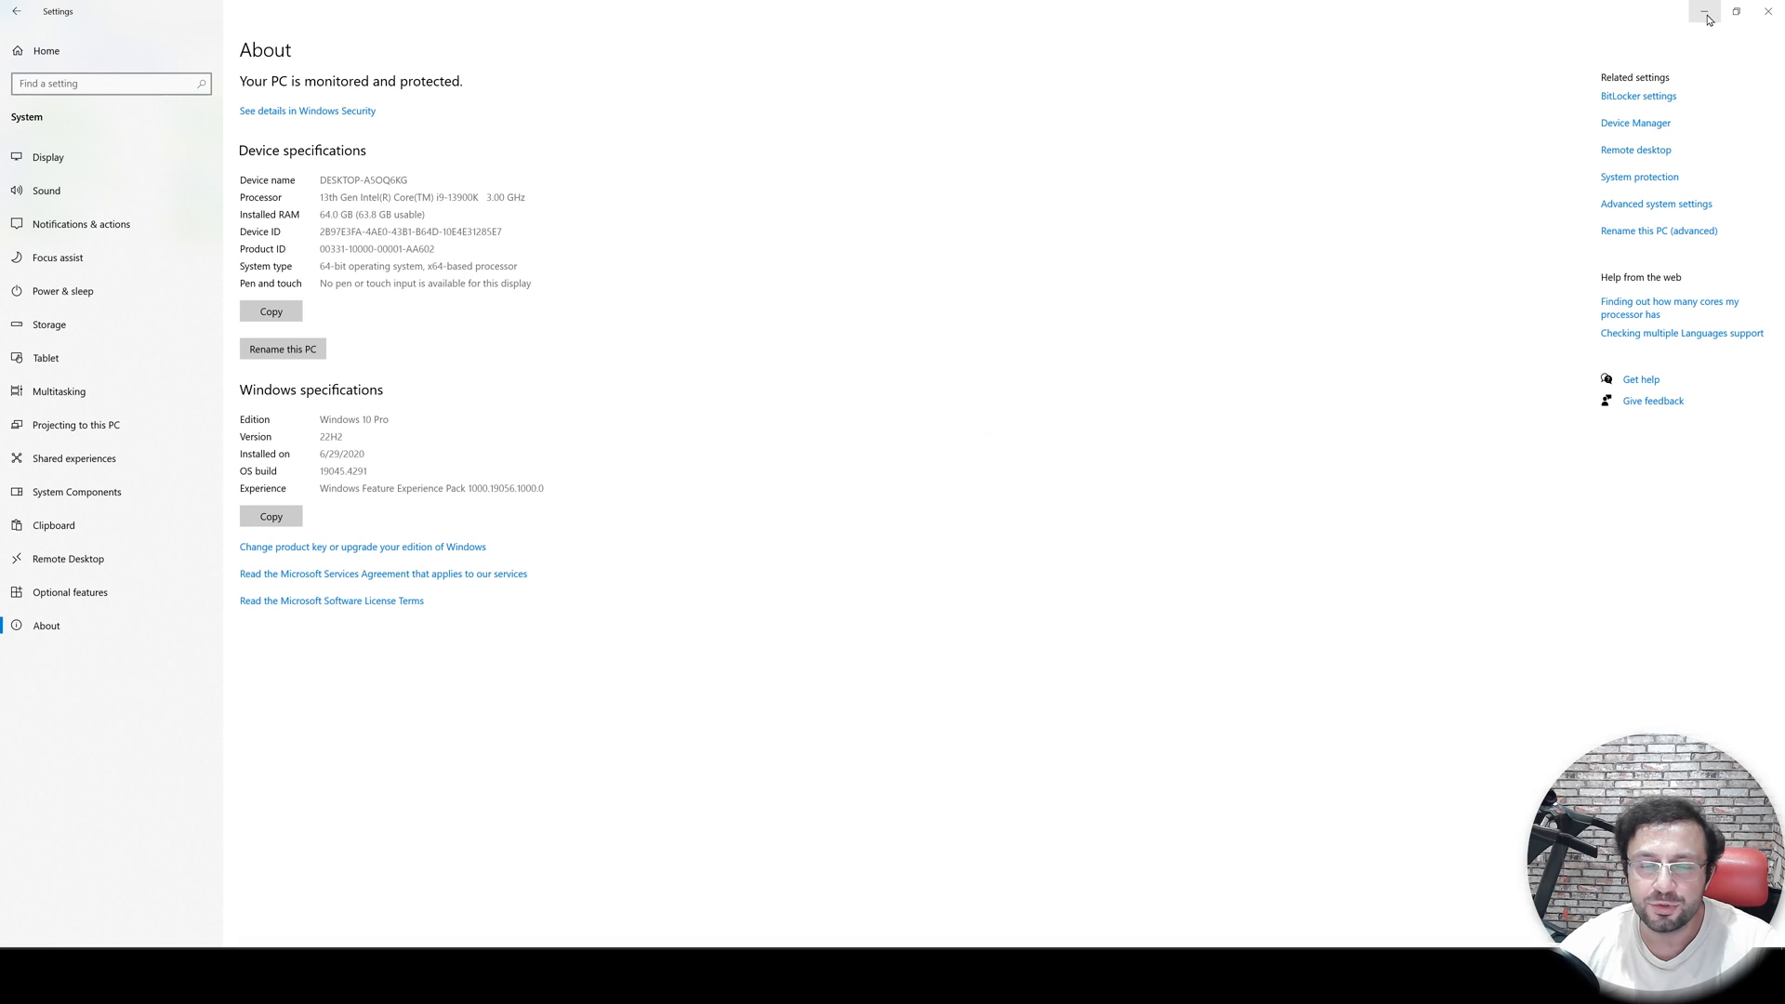
{"action": "left_click", "coordinate": [1705, 15]}
- Switch between the browser, the console and Task Manager to follow the upscaling progress
{"action": "key", "text": "alt+Tab"}
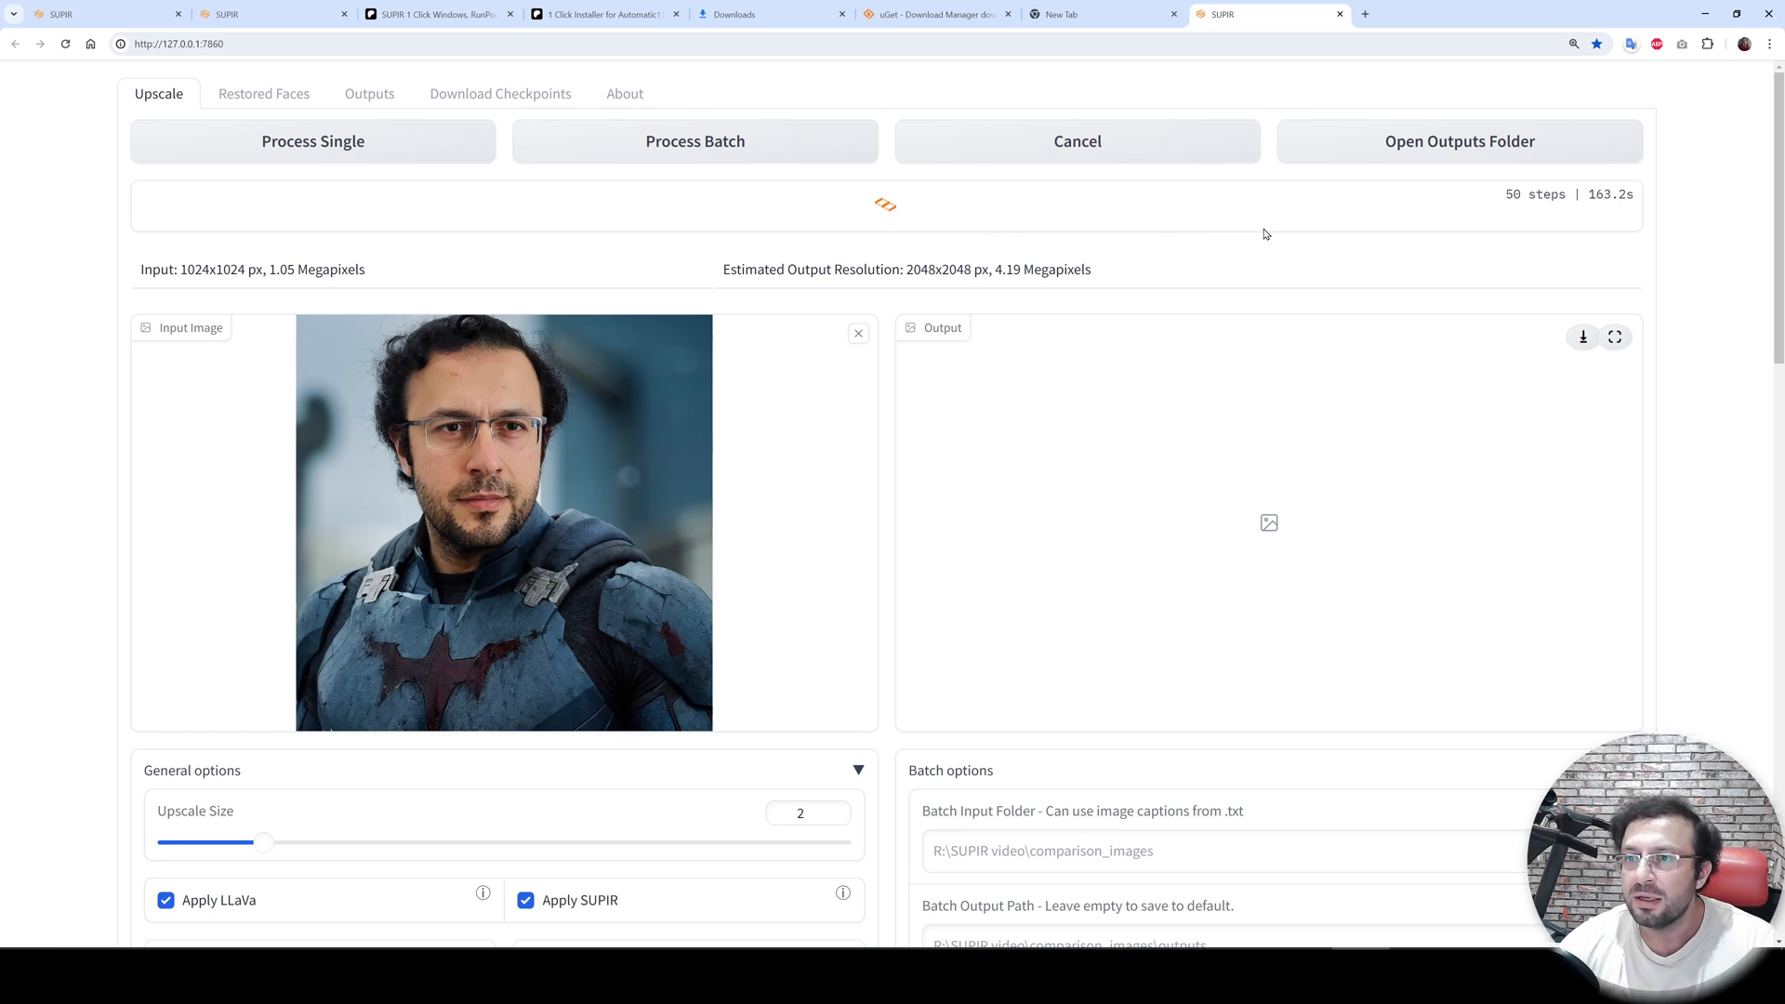
{"action": "key", "text": "alt+Tab"}
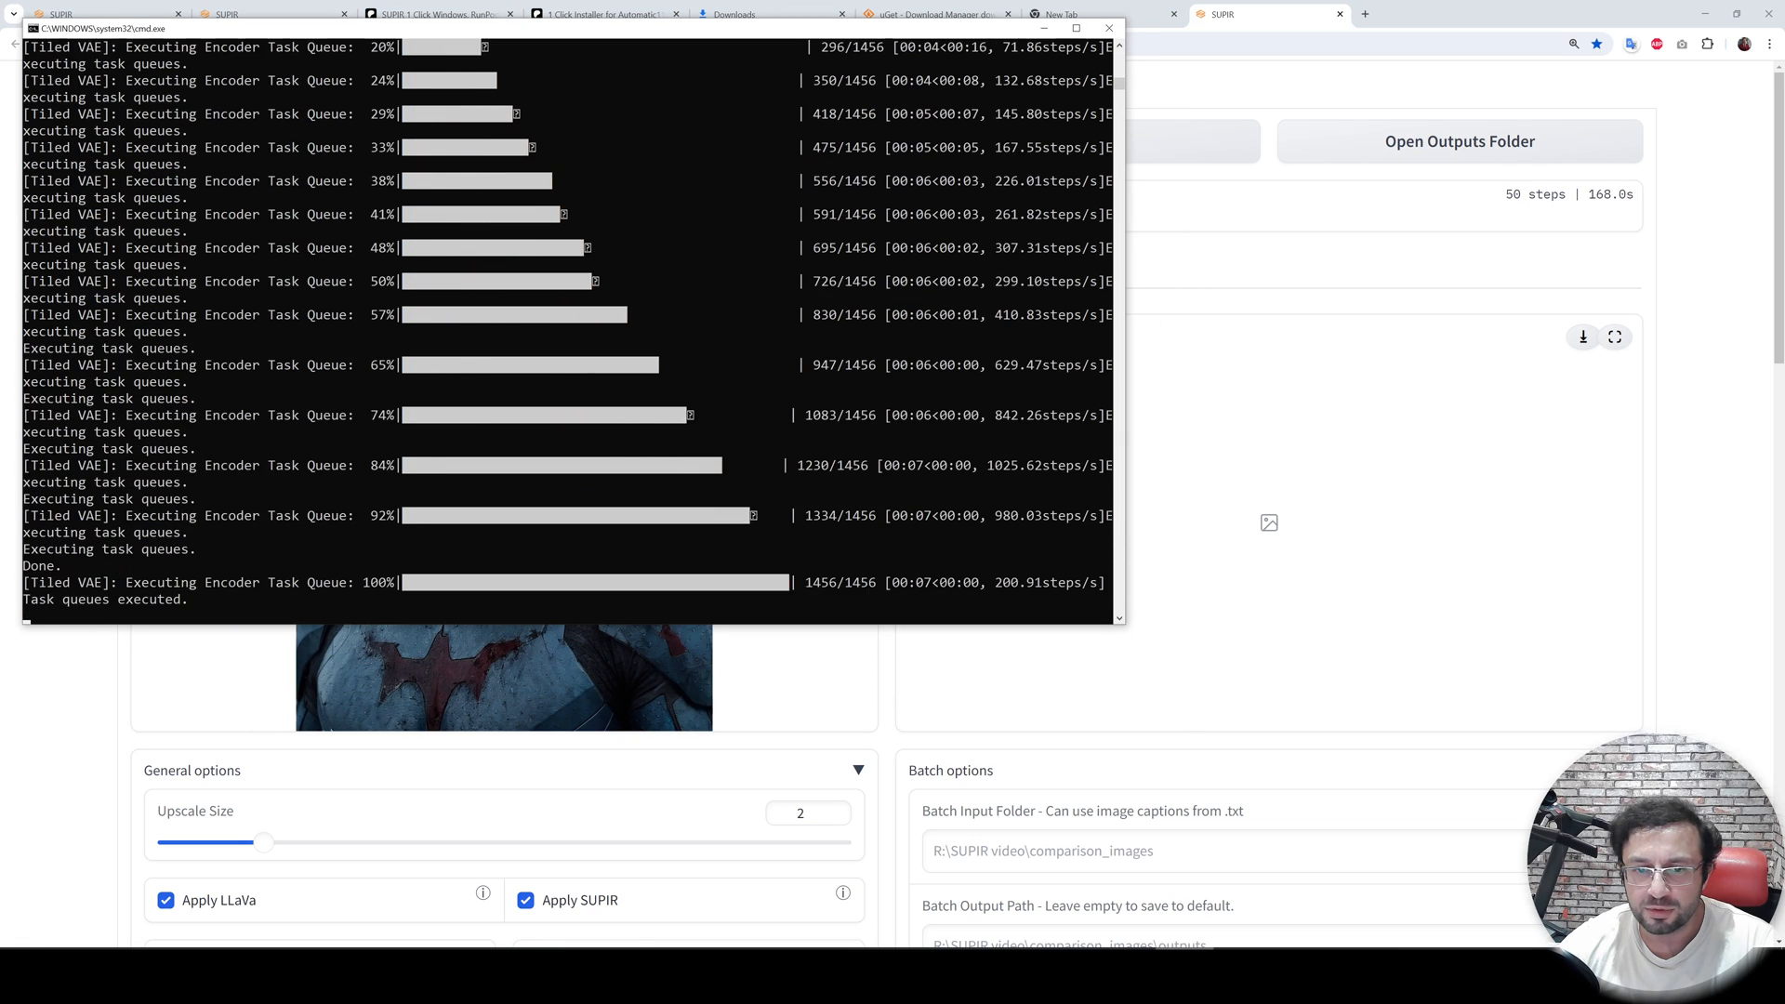
{"action": "key", "text": "alt+Tab"}
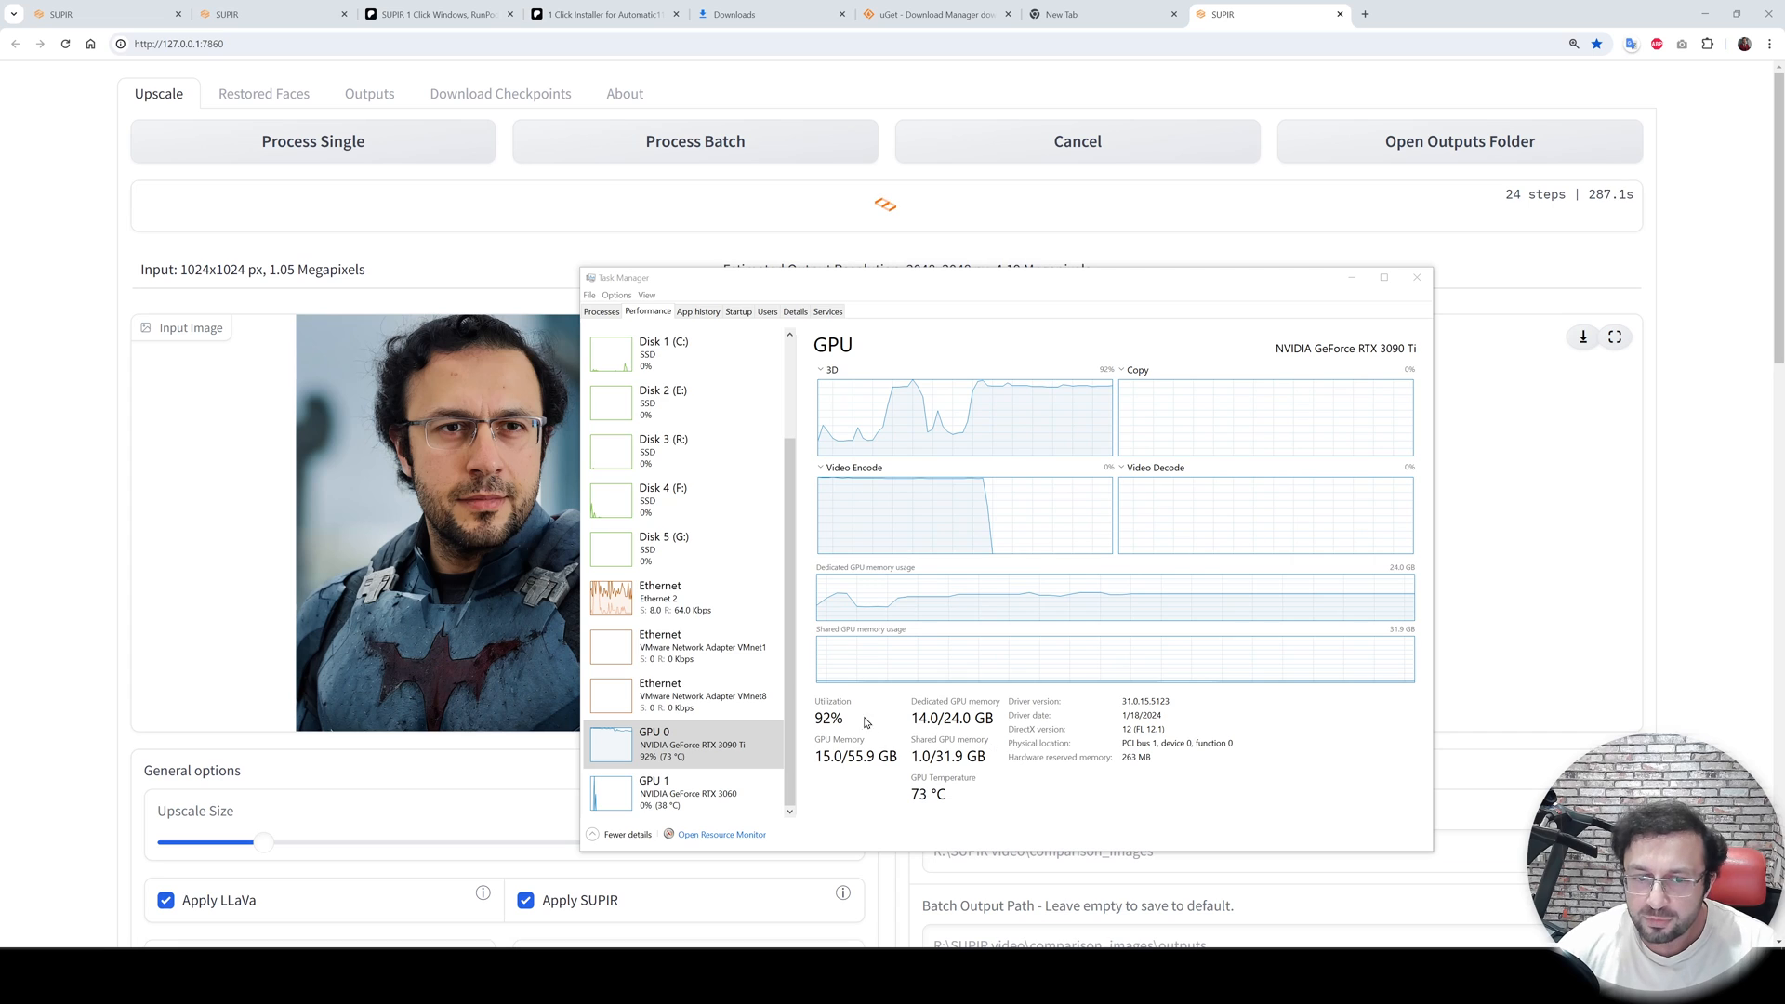
- Reopen Task Manager and check the GPU 0 utilization and memory on the Performance page, then minimize it
{"action": "left_click", "coordinate": [1417, 277]}
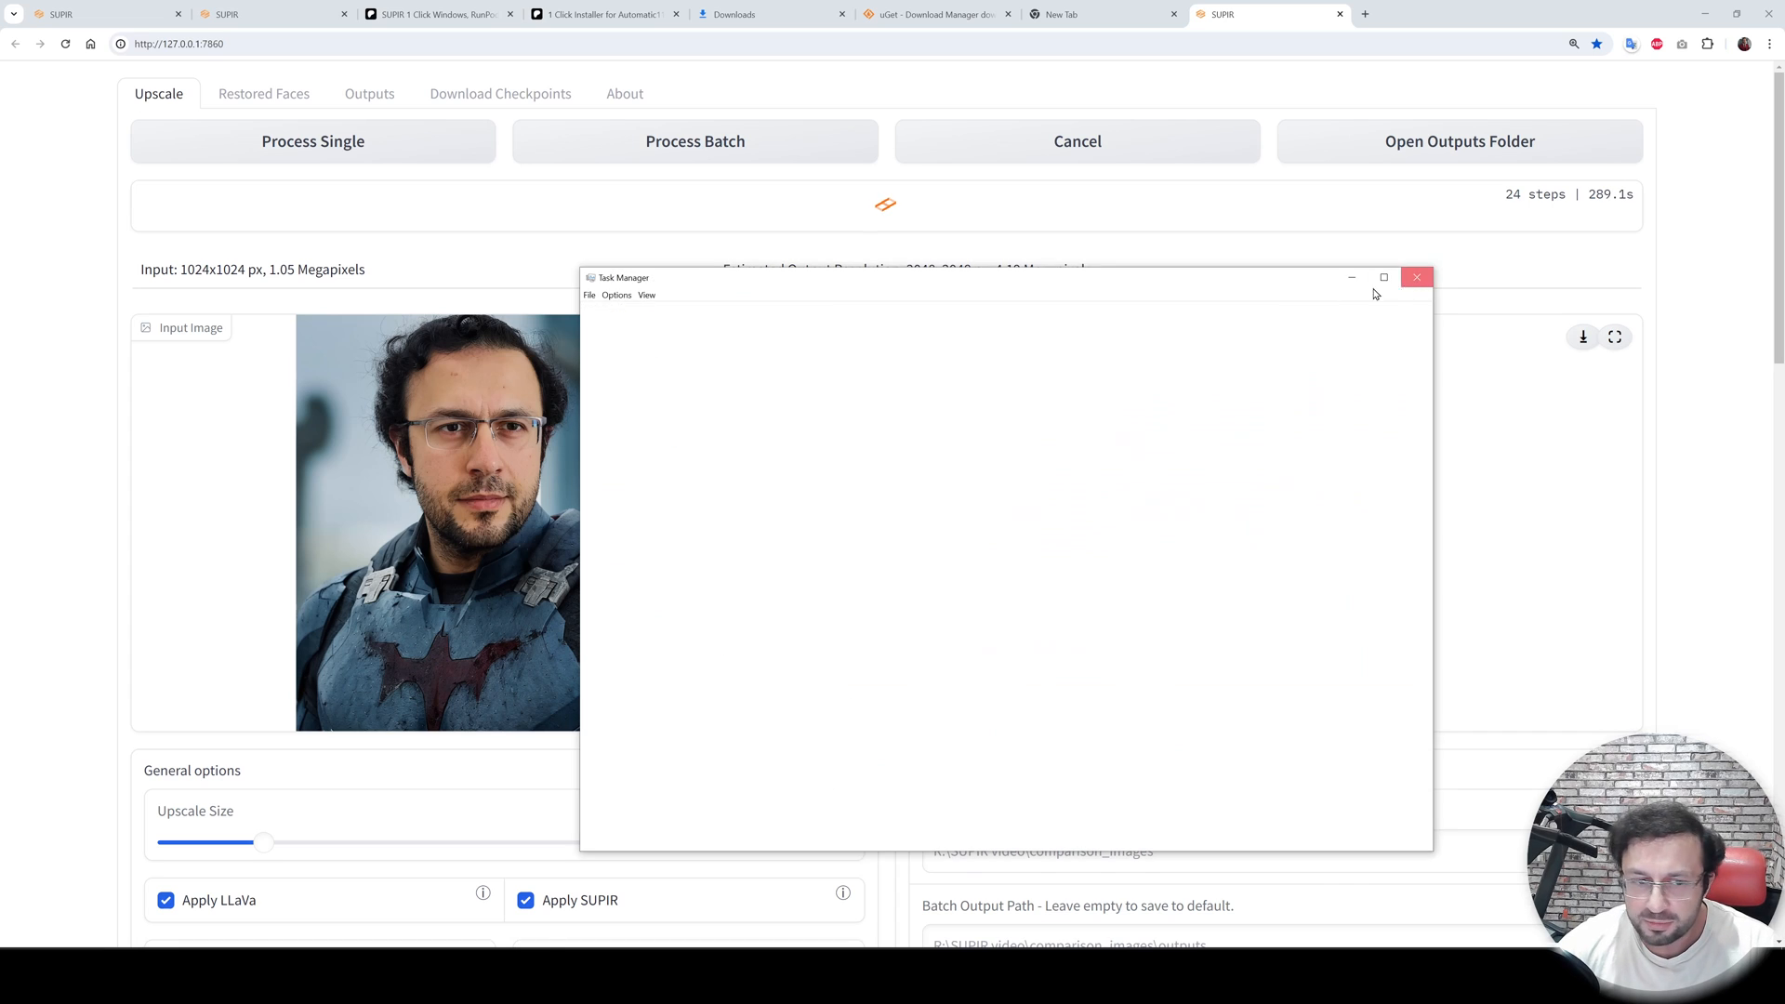
{"action": "right_click", "coordinate": [19, 978]}
{"action": "left_click", "coordinate": [51, 845]}
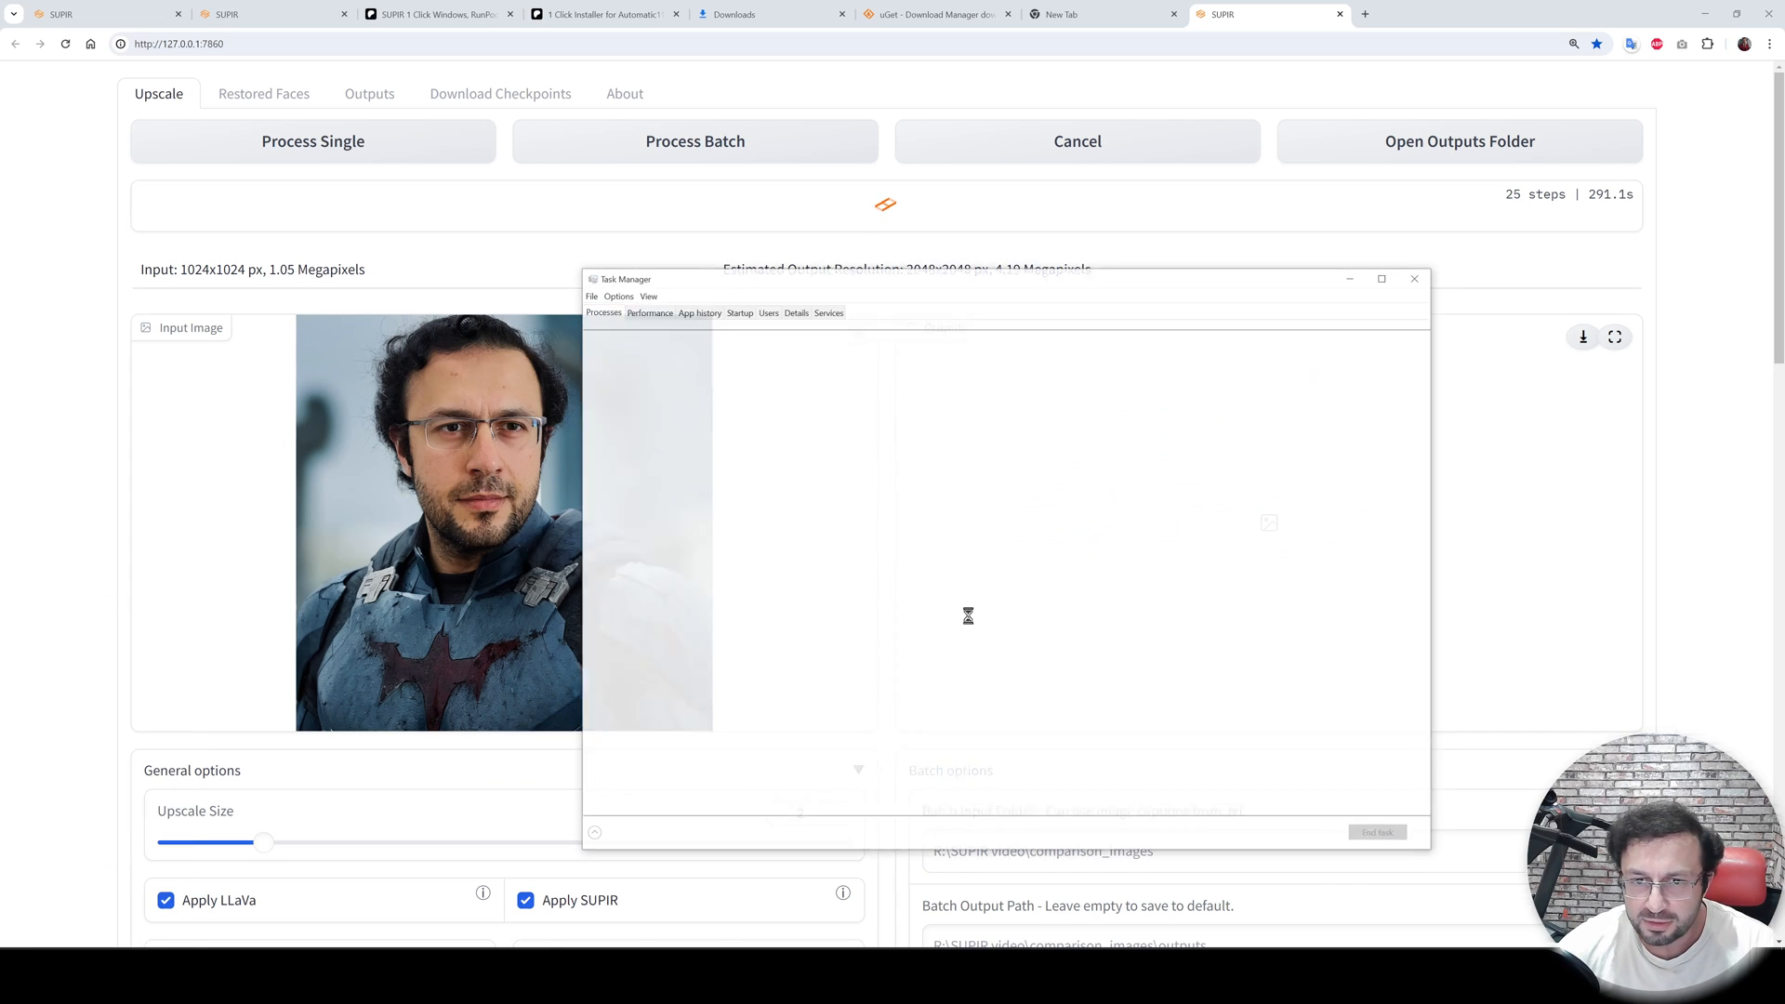
{"action": "left_click", "coordinate": [646, 315]}
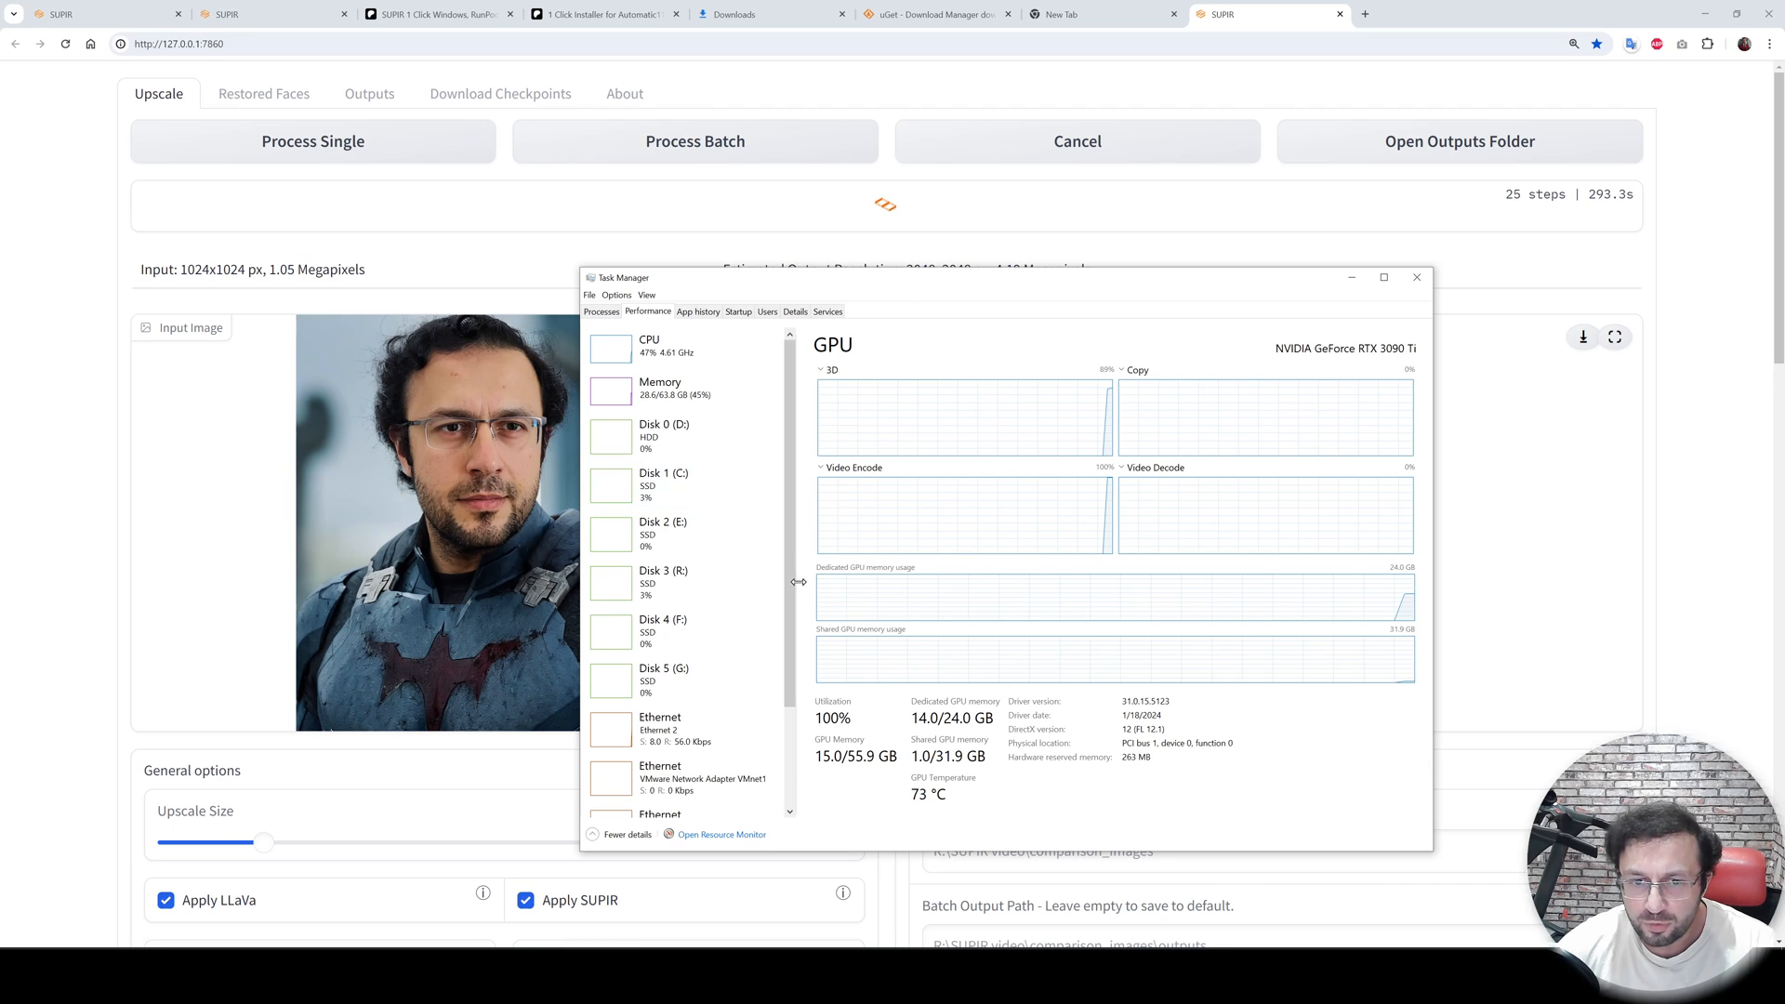
{"action": "scroll", "coordinate": [672, 651], "scroll_direction": "down", "scroll_amount": 5}
{"action": "left_click", "coordinate": [672, 753]}
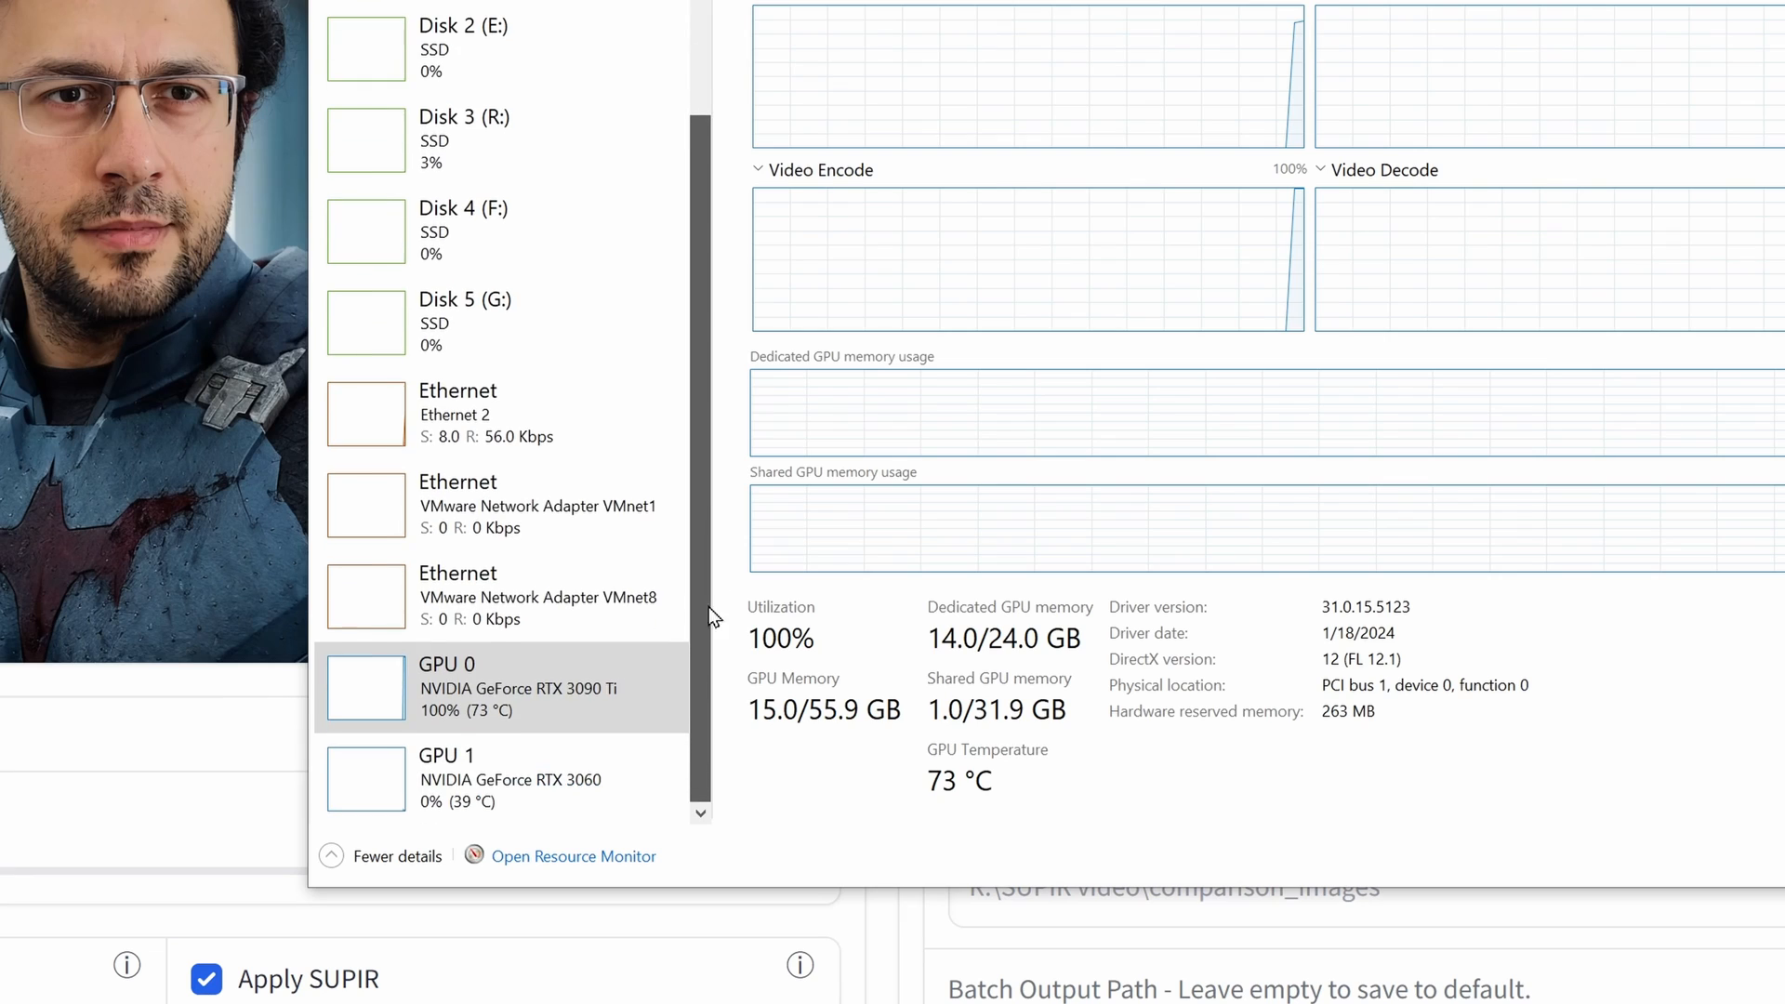
{"action": "left_click", "coordinate": [548, 700]}
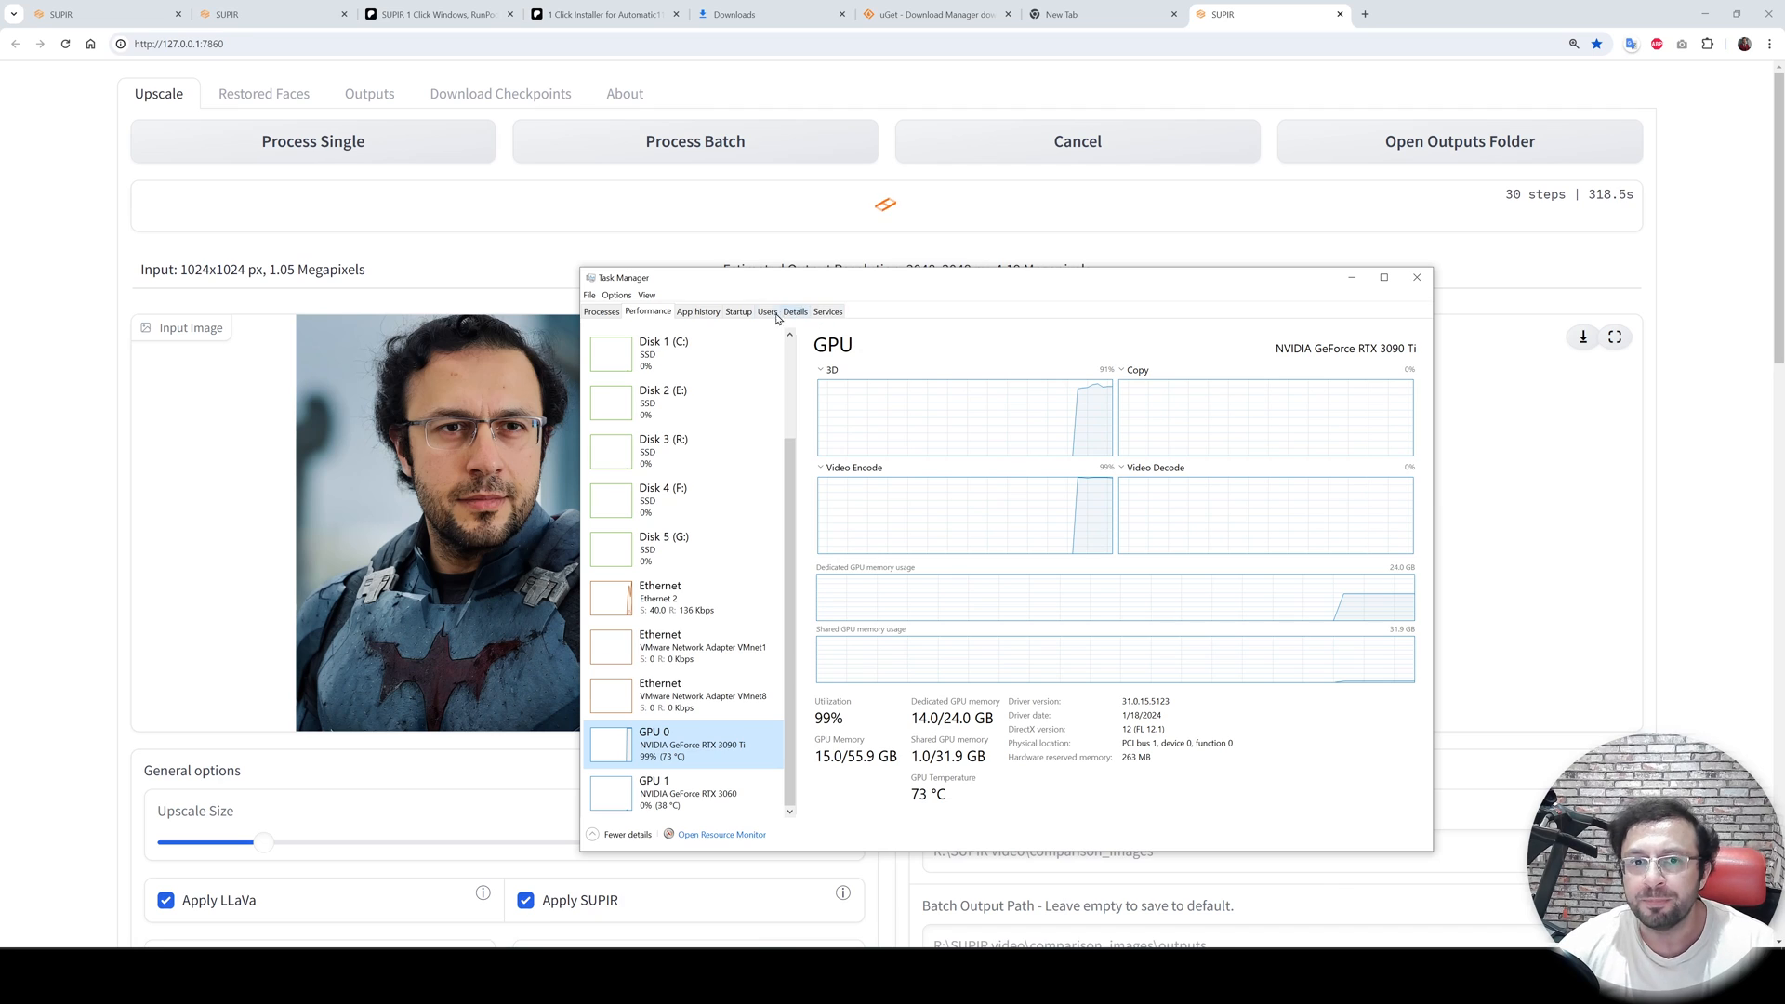
{"action": "left_click", "coordinate": [739, 313]}
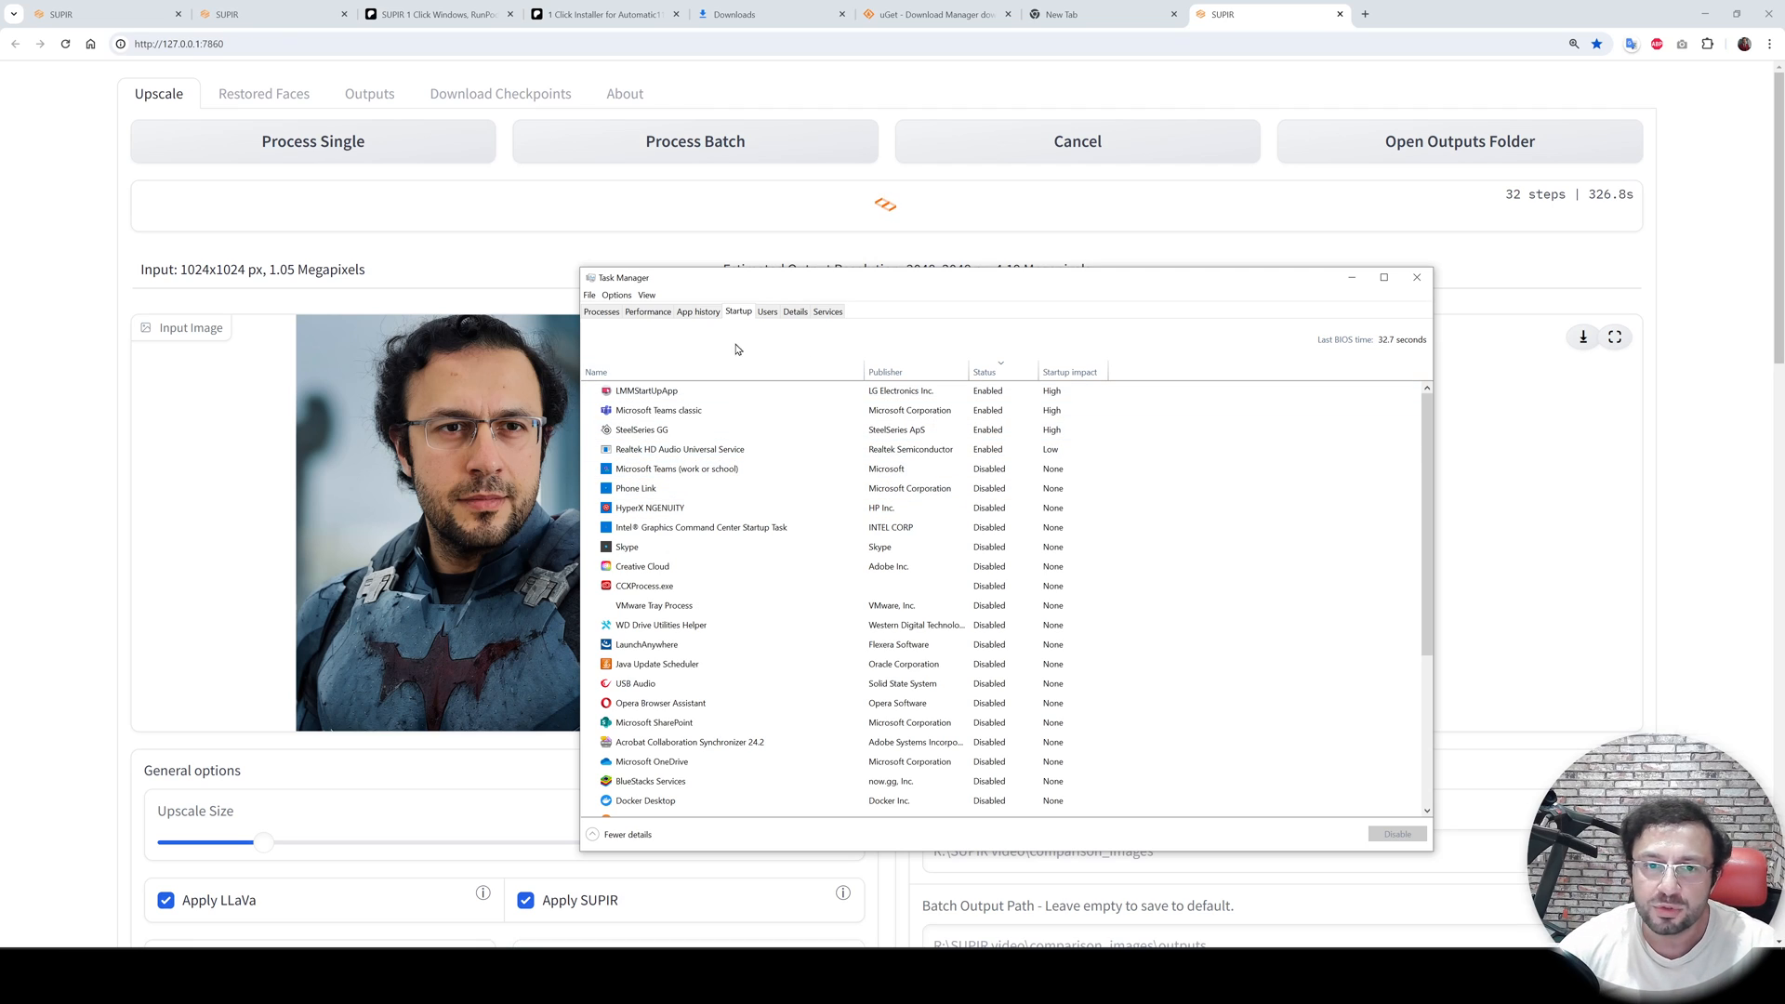
{"action": "left_click", "coordinate": [657, 312]}
{"action": "left_click", "coordinate": [1351, 277]}
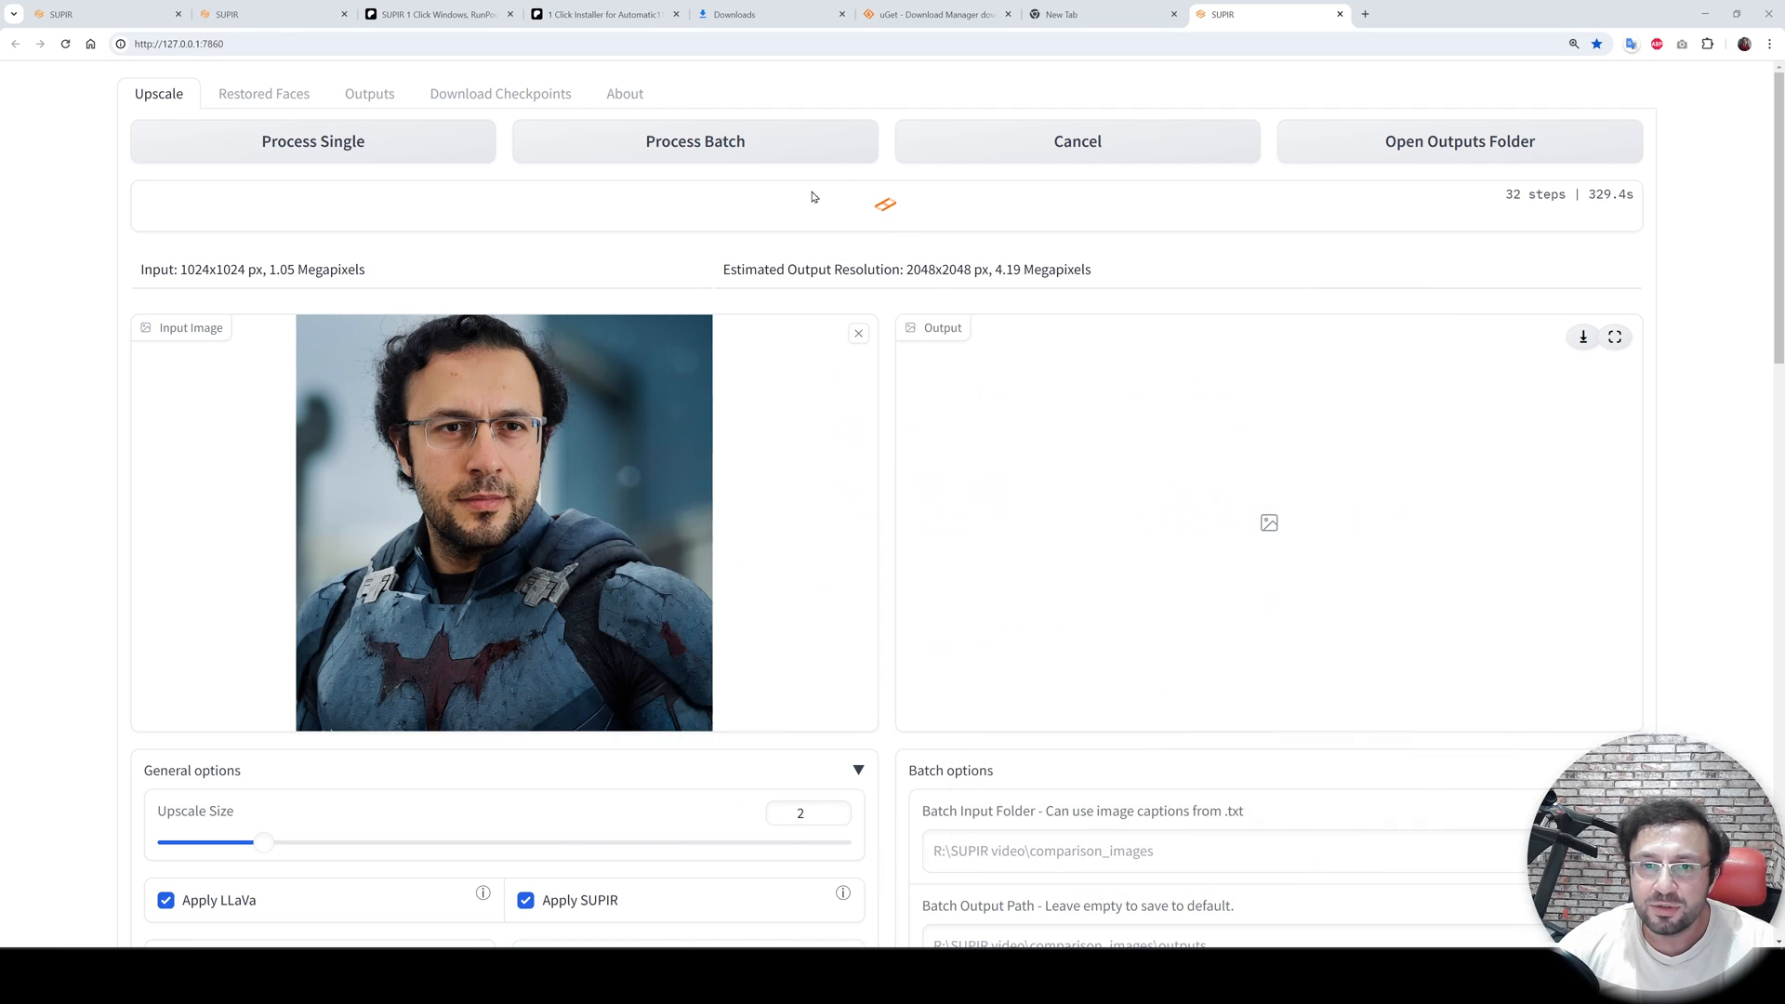
- Inspect the upscaled output in full screen, moving the comparison slider across the face
{"action": "left_click_drag", "start_coordinate": [1093, 273], "coordinate": [803, 288]}
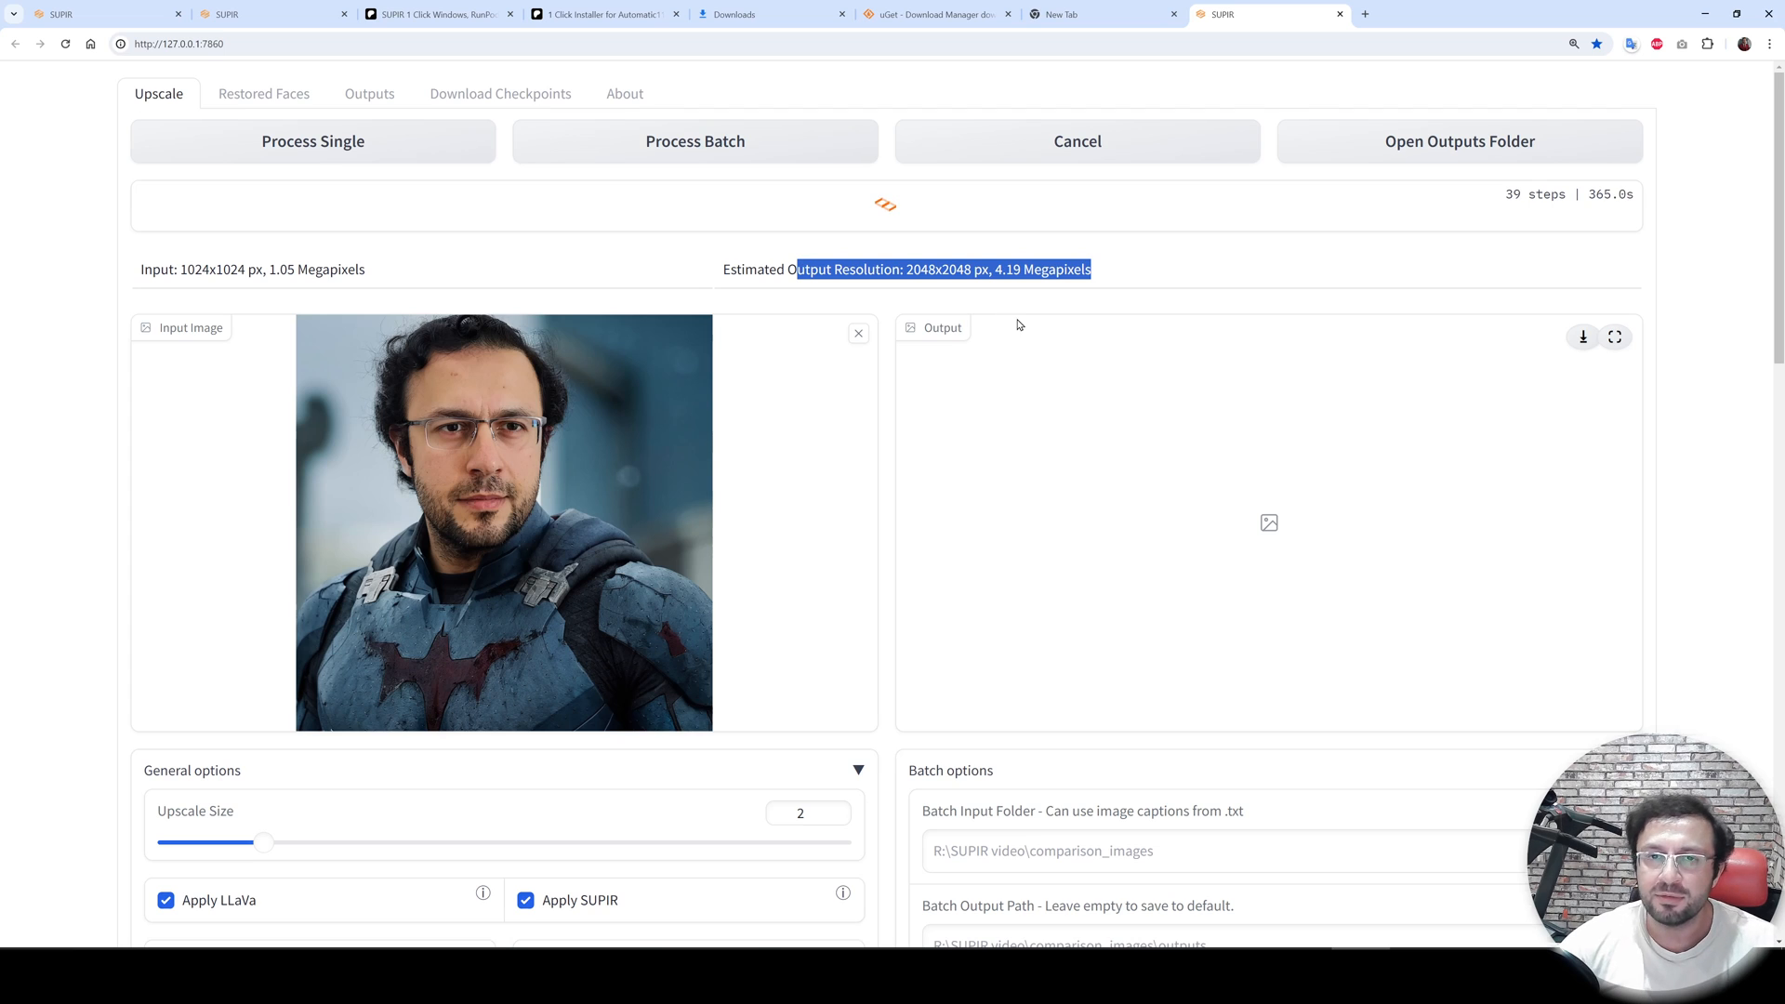
{"action": "left_click_drag", "start_coordinate": [1220, 450], "coordinate": [1187, 450]}
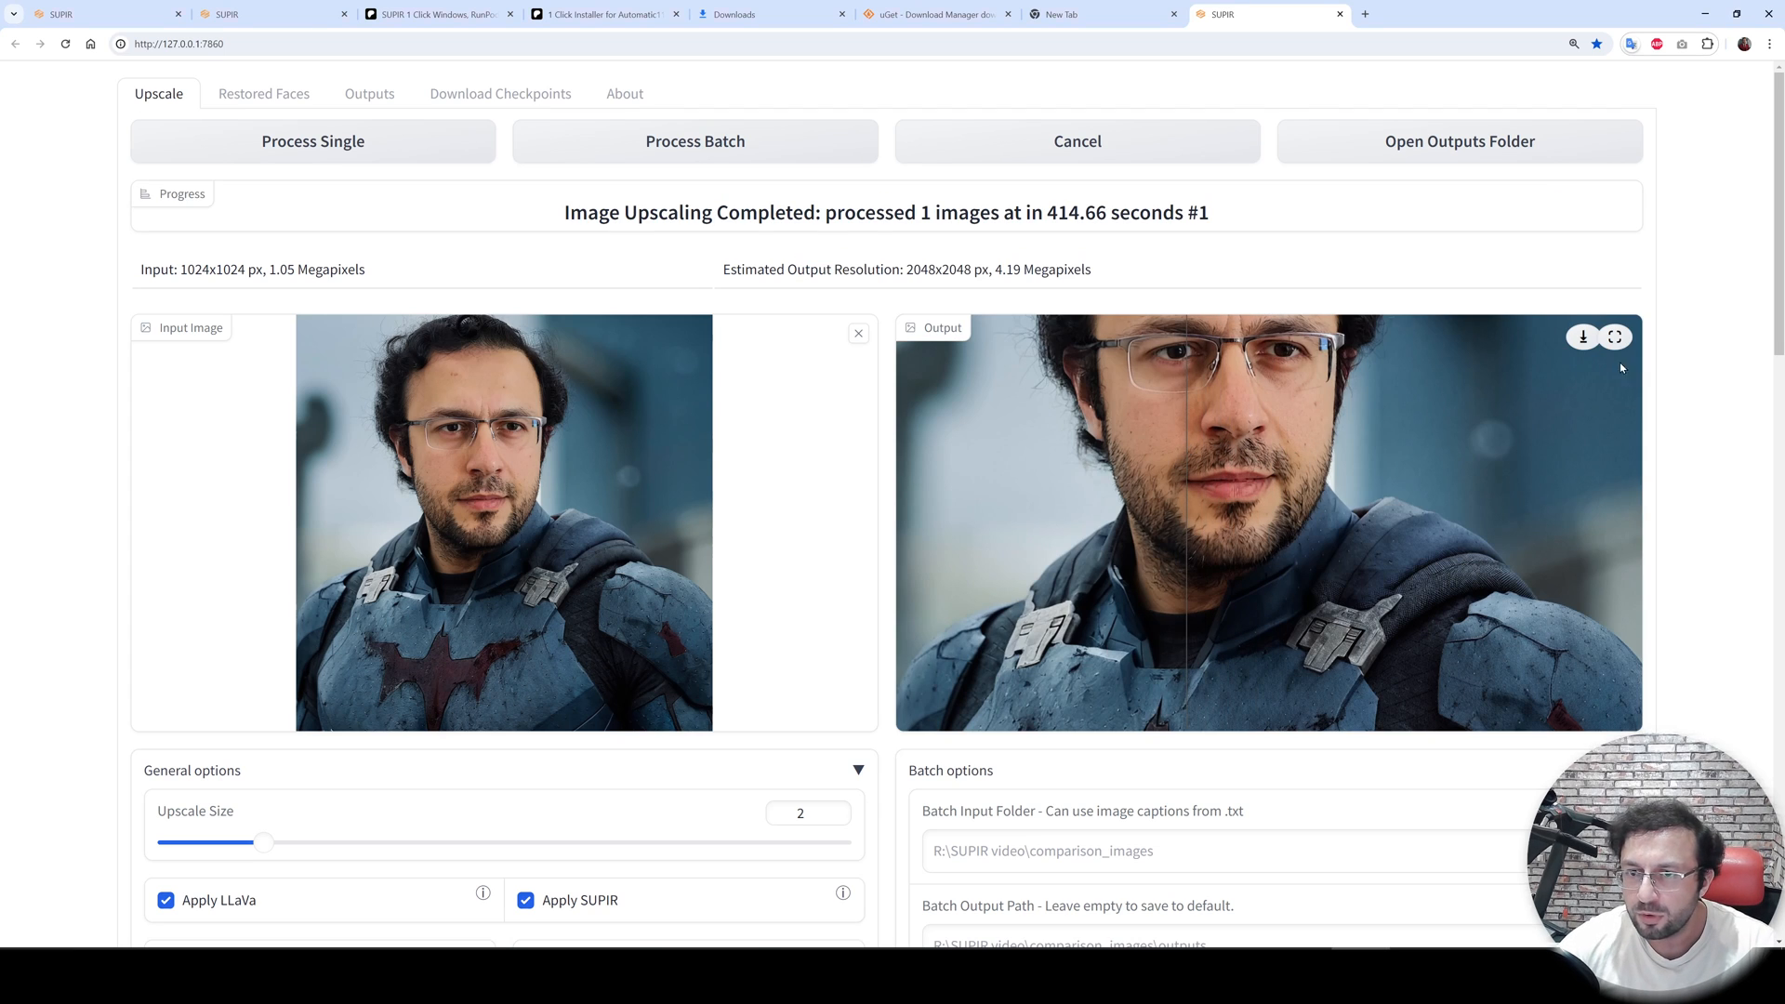
{"action": "left_click", "coordinate": [1615, 337]}
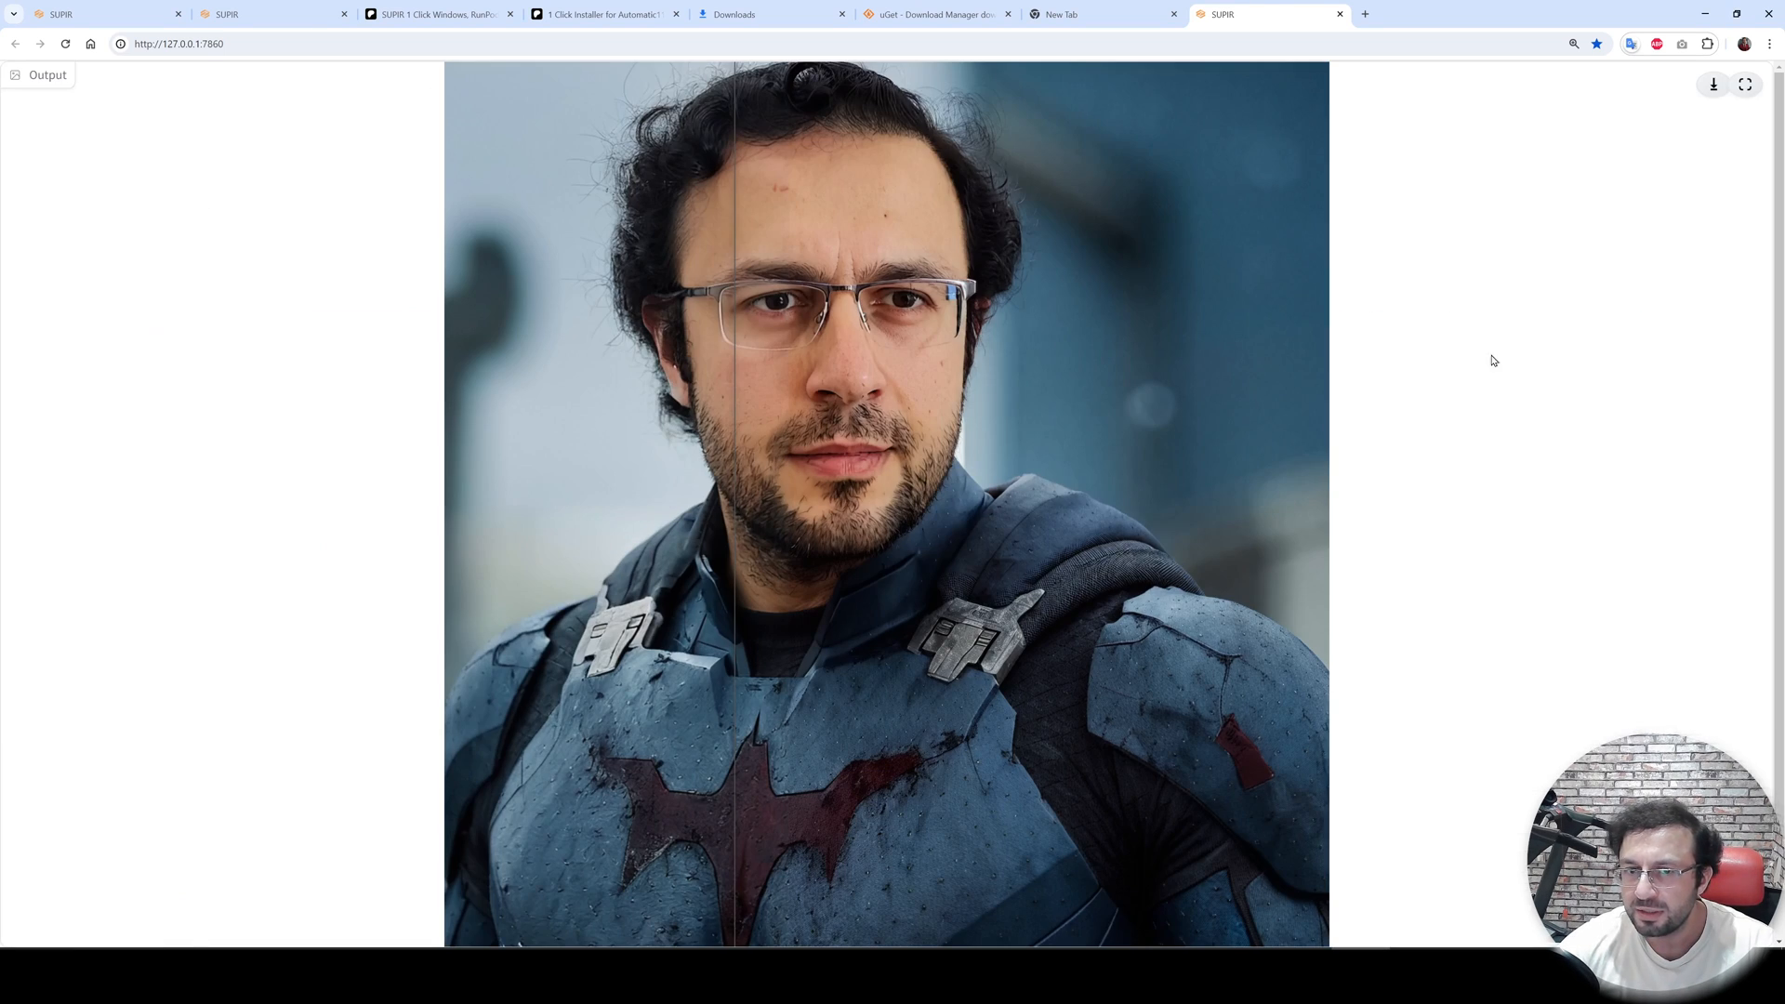
{"action": "left_click_drag", "start_coordinate": [889, 433], "coordinate": [530, 271]}
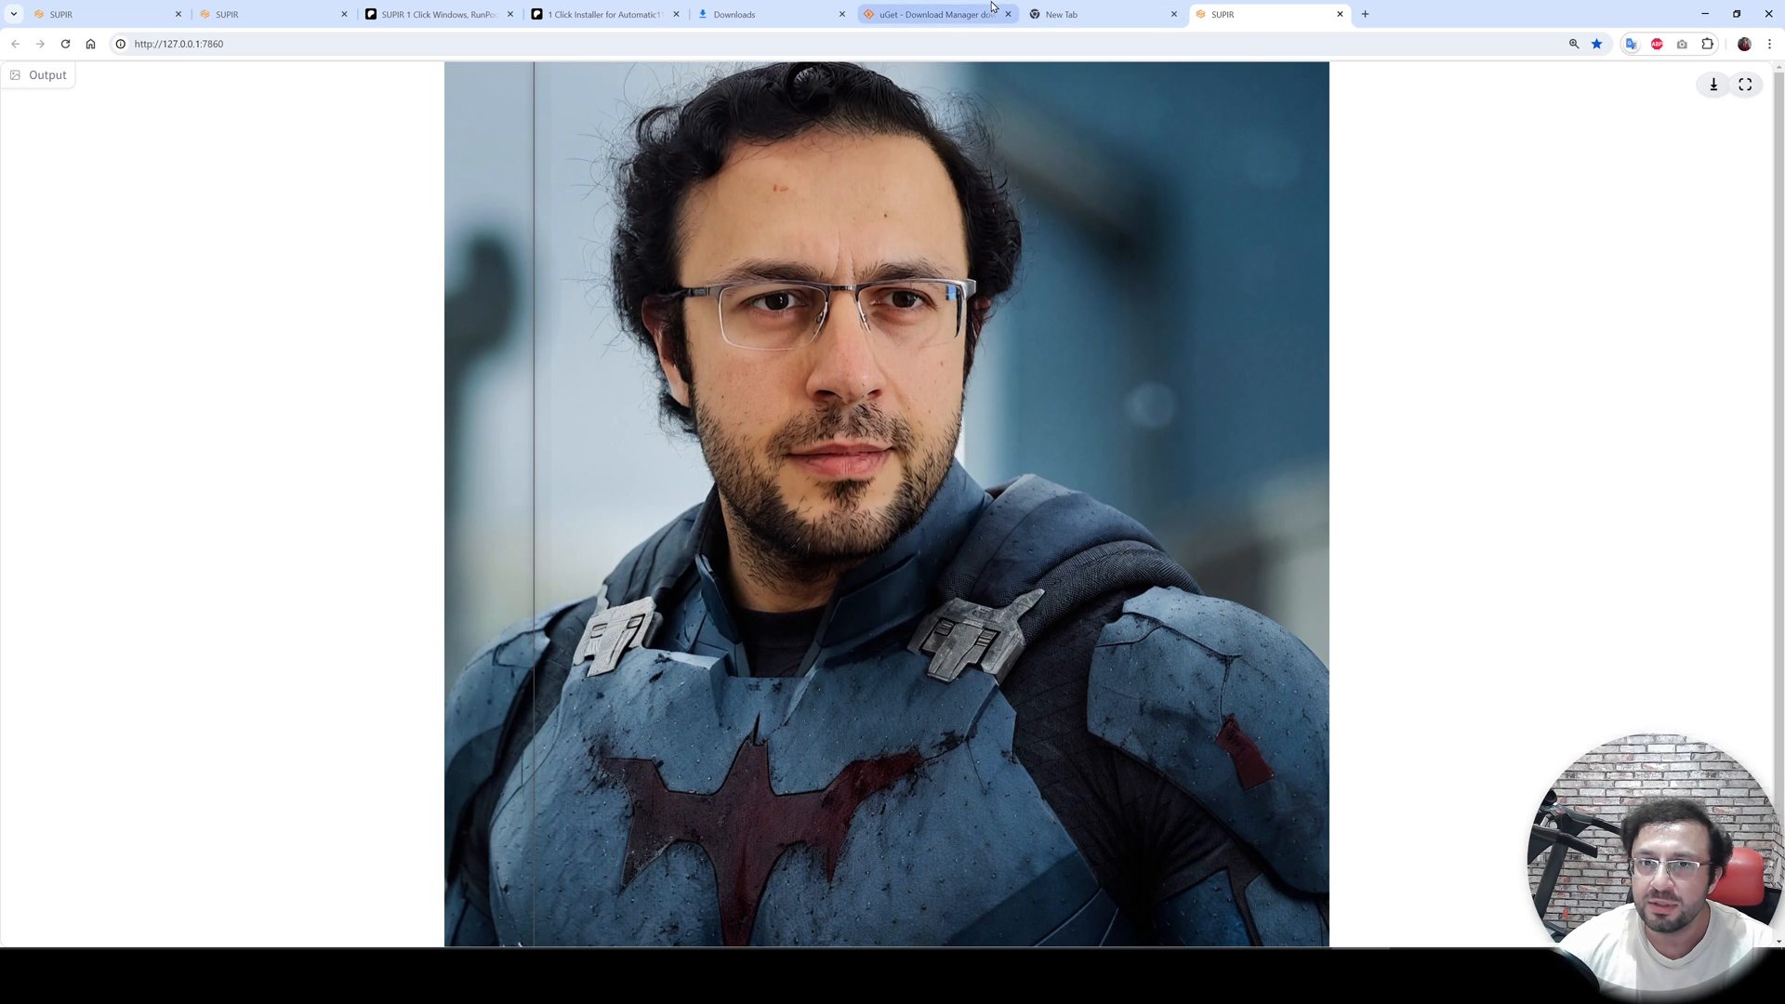
{"action": "left_click", "coordinate": [1745, 85]}
{"action": "left_click_drag", "start_coordinate": [1019, 566], "coordinate": [1107, 571]}
{"action": "scroll", "coordinate": [1183, 649], "scroll_direction": "down", "scroll_amount": 2}
{"action": "scroll", "coordinate": [1048, 571], "scroll_direction": "up", "scroll_amount": 2}
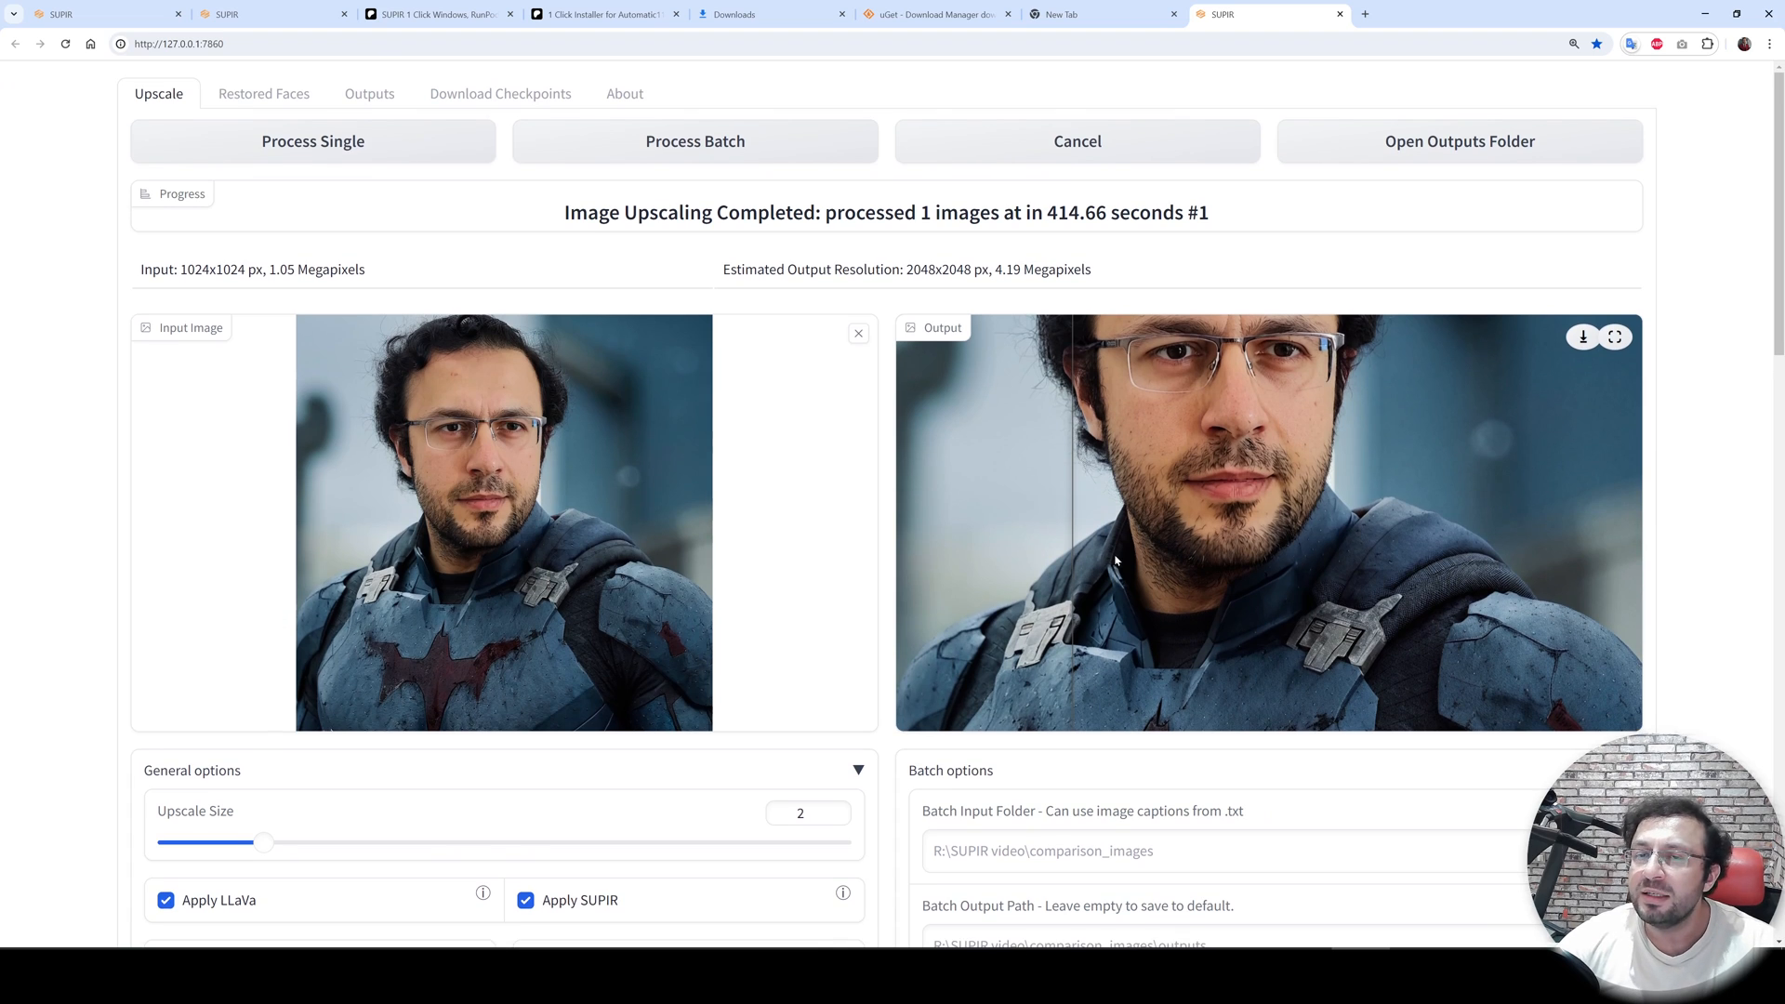
- Open the outputs folder and view the u9.txt file inside images_meta_data
{"action": "left_click", "coordinate": [1425, 152]}
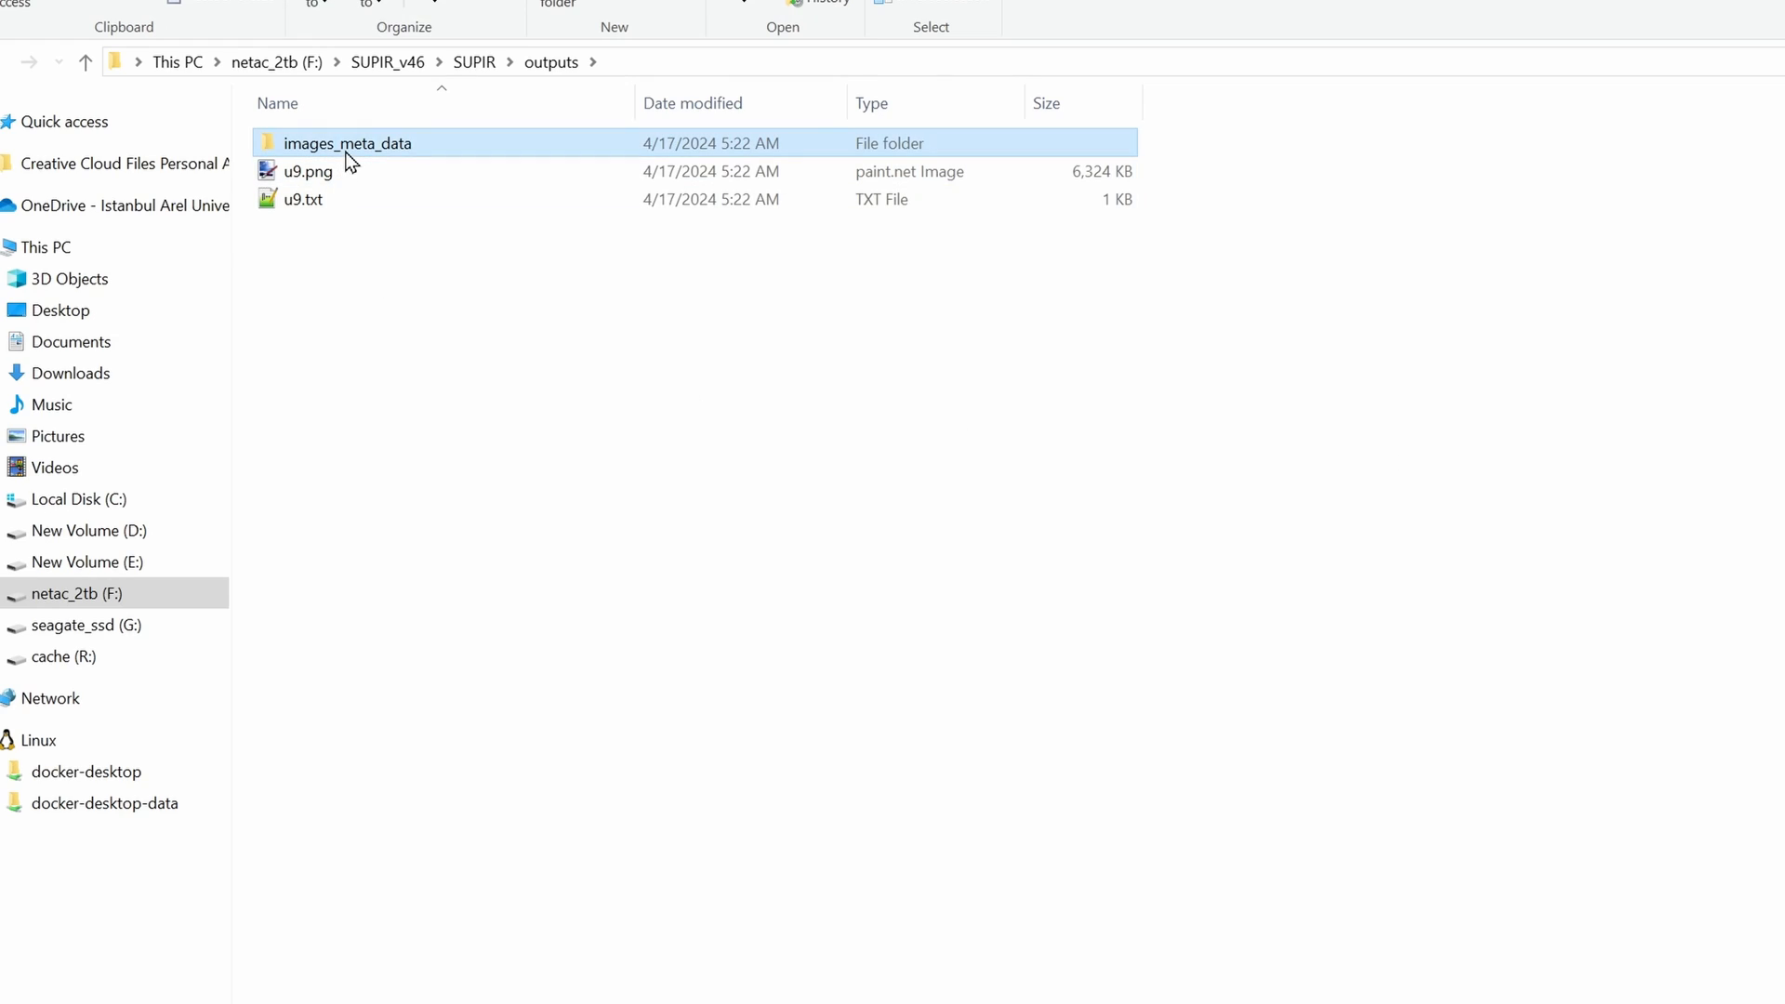
{"action": "double_click", "coordinate": [452, 148]}
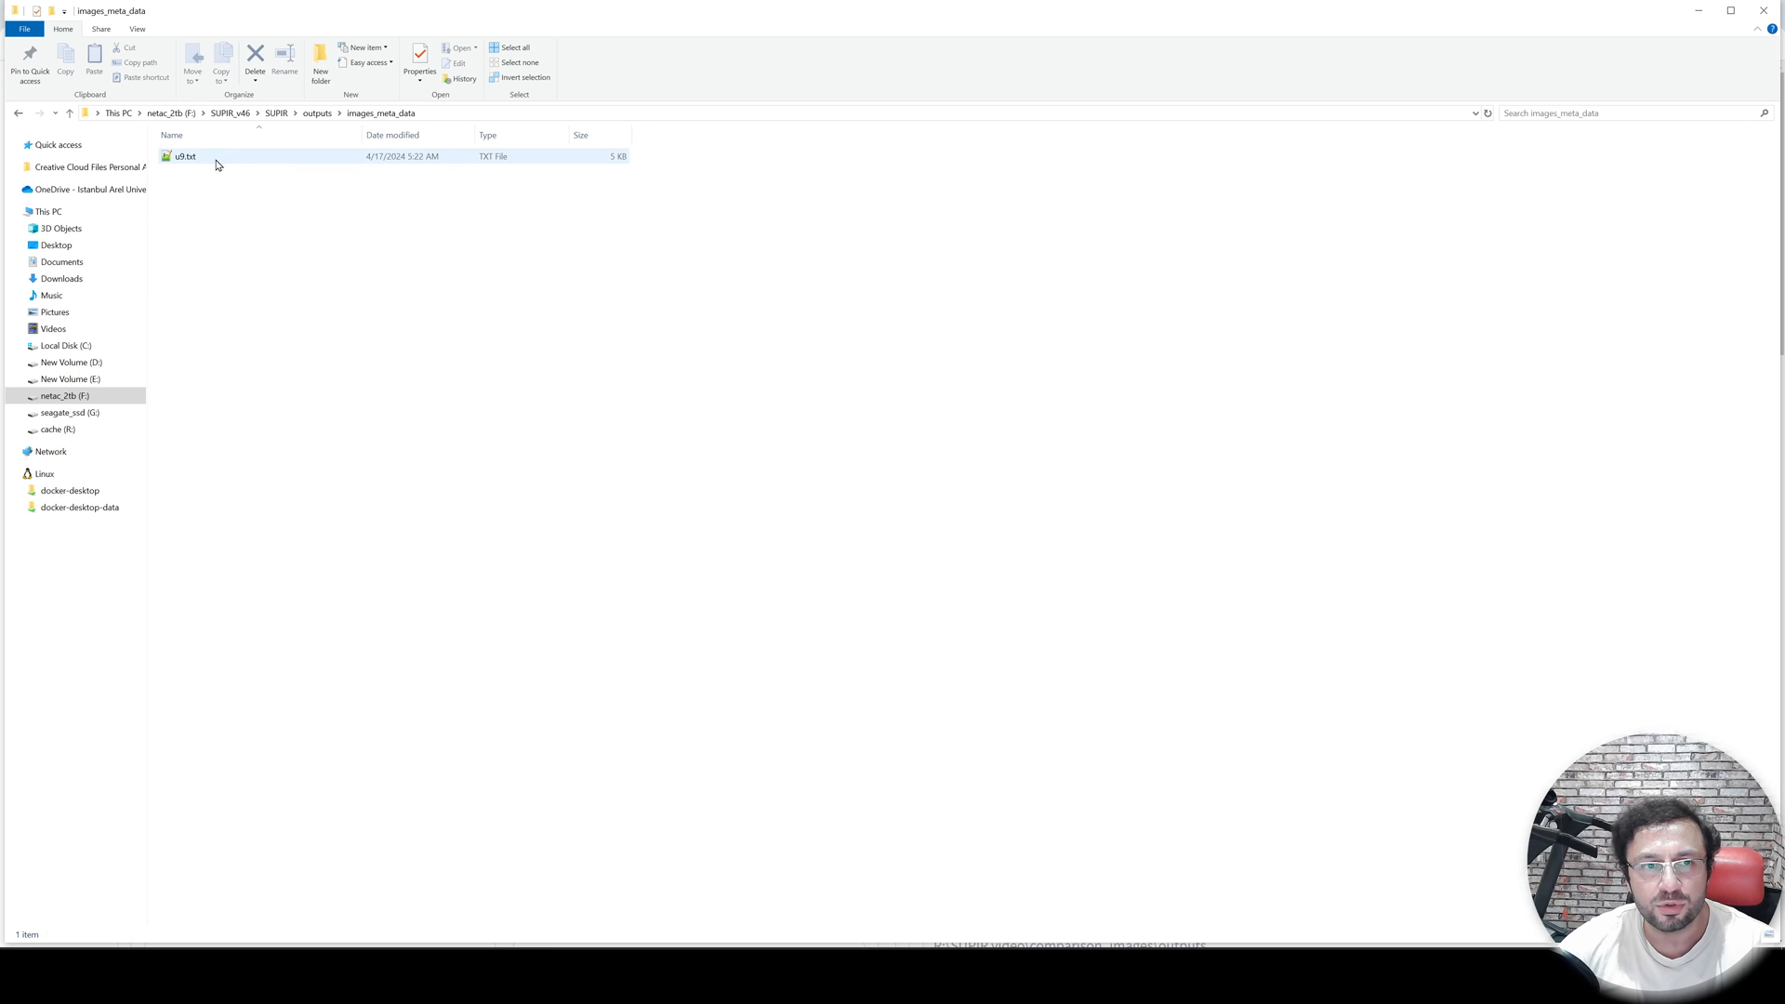
{"action": "double_click", "coordinate": [186, 156]}
{"action": "scroll", "coordinate": [666, 756], "scroll_direction": "down", "scroll_amount": 18}
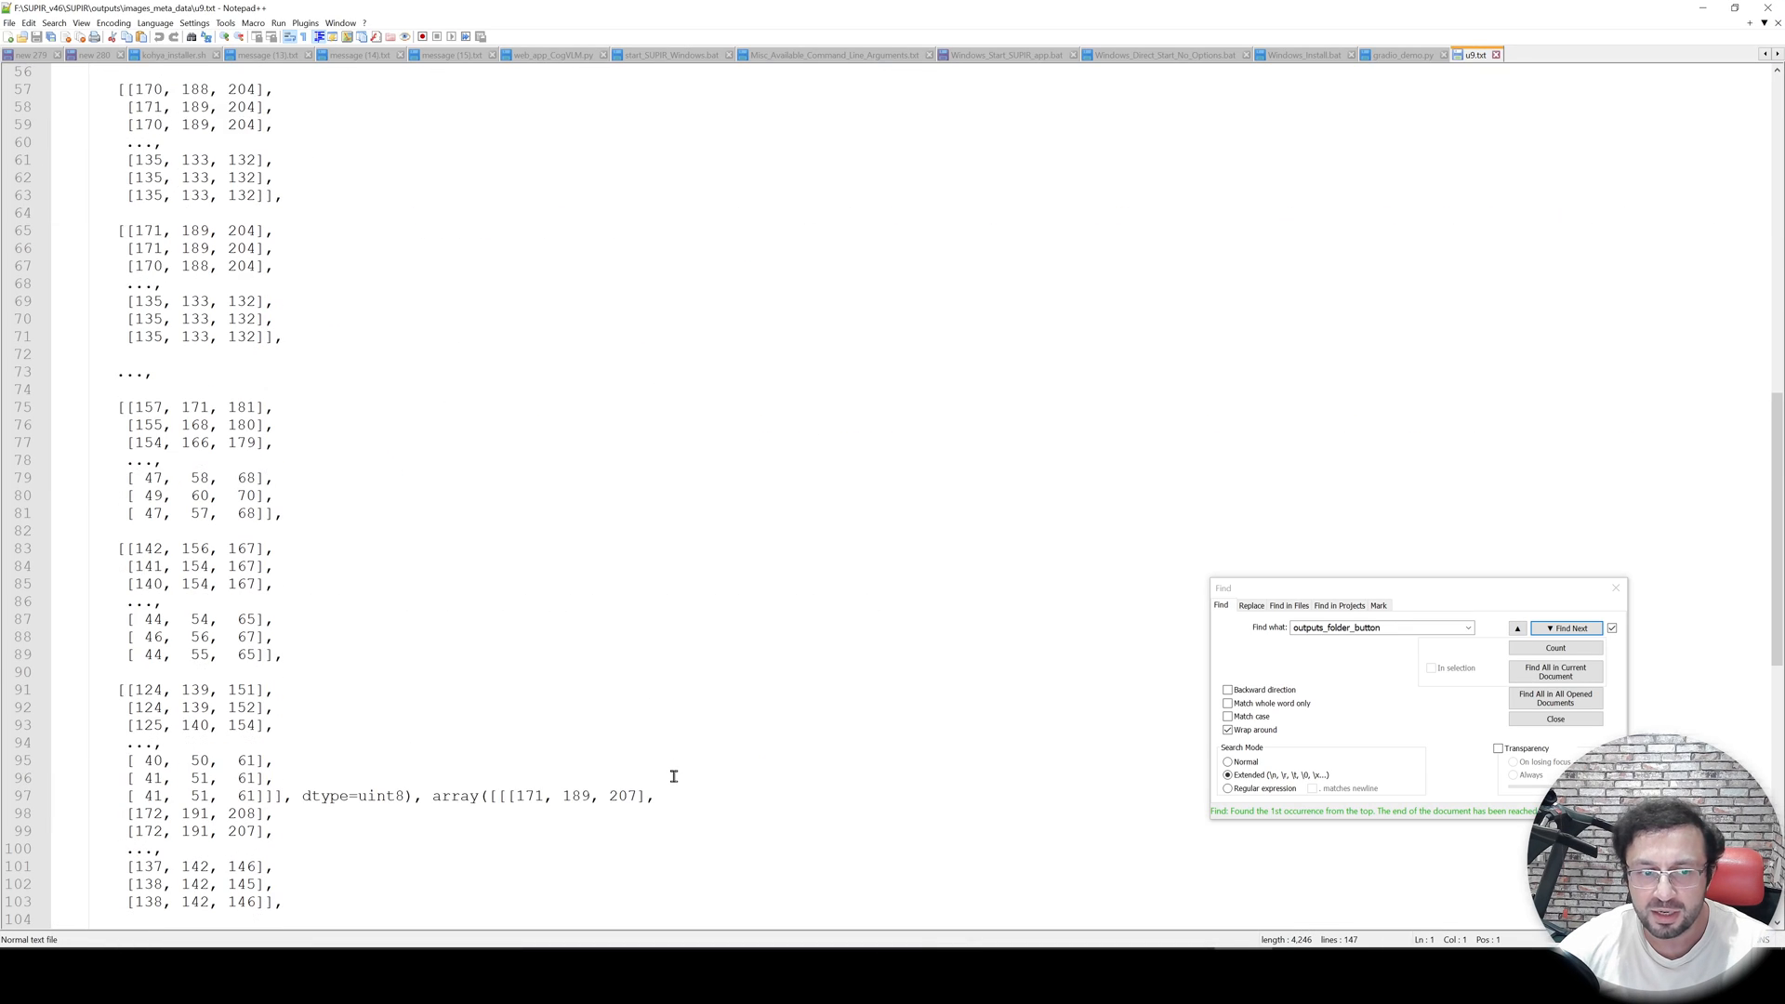
{"action": "scroll", "coordinate": [674, 776], "scroll_direction": "down", "scroll_amount": 5}
{"action": "left_click", "coordinate": [1702, 9]}
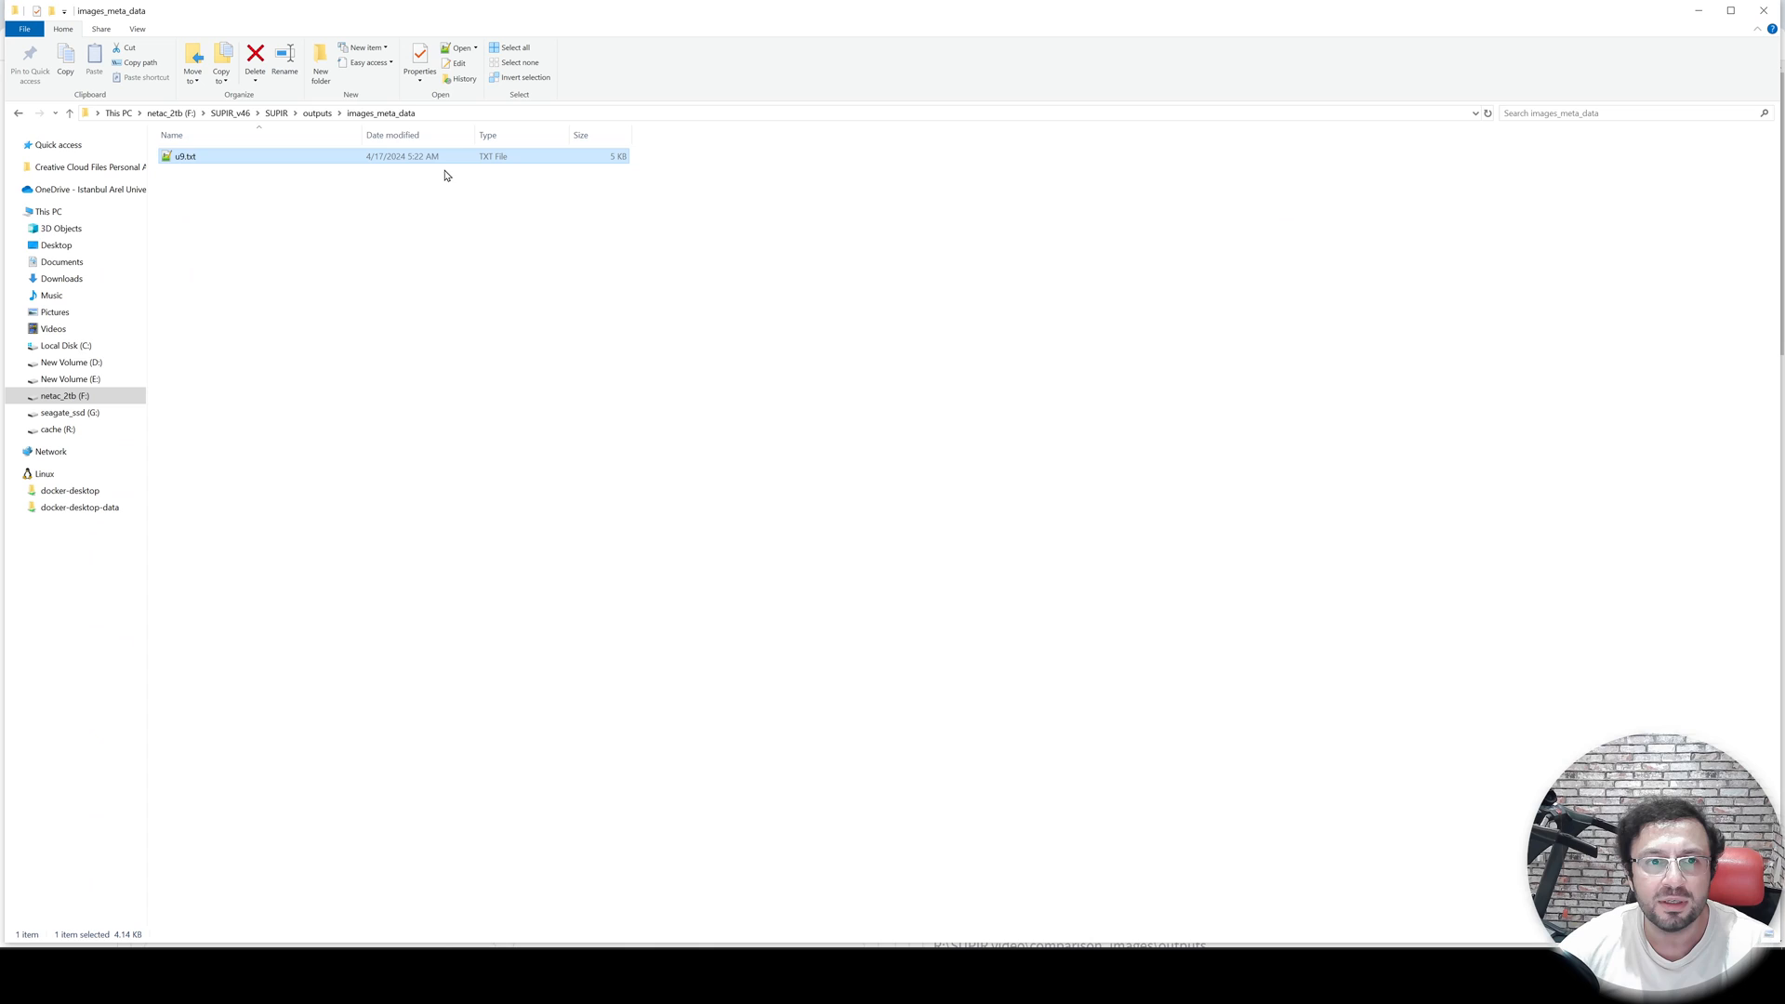
- Open u9.txt from the outputs folder and read the generated caption text
{"action": "left_click", "coordinate": [318, 114]}
{"action": "double_click", "coordinate": [198, 188]}
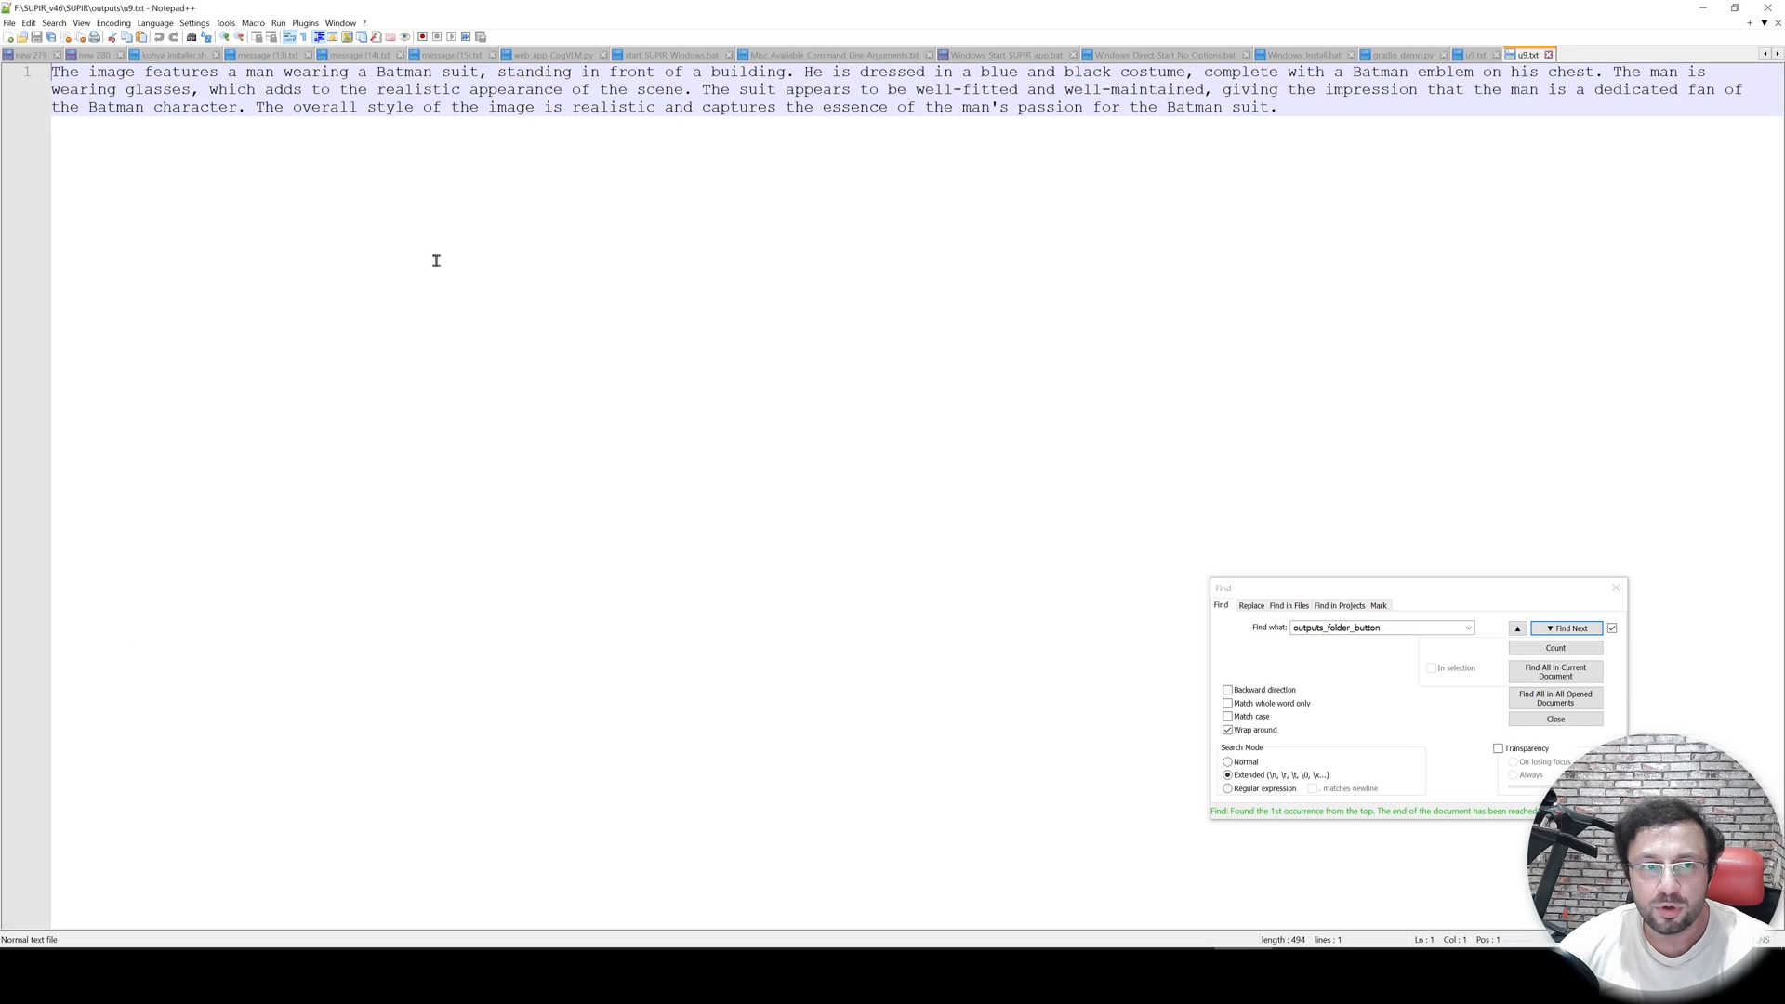
{"action": "left_click_drag", "start_coordinate": [1543, 154], "coordinate": [1167, 108]}
{"action": "key", "text": "ctrl+a"}
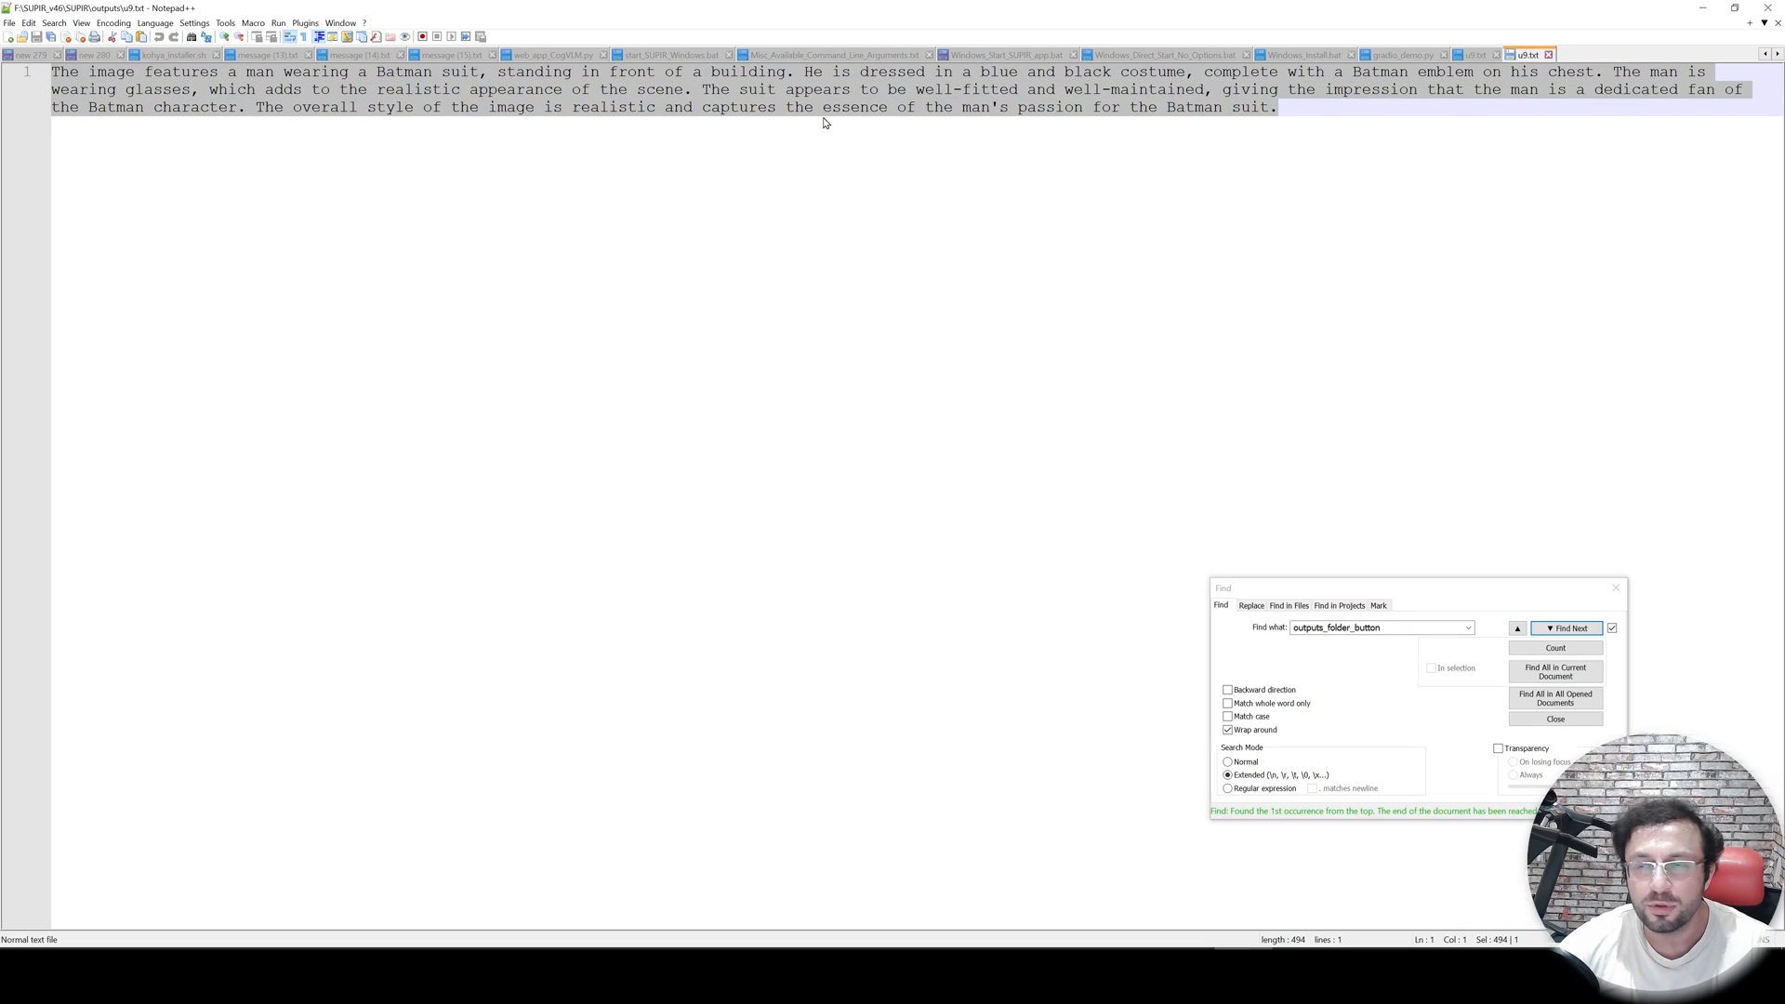
{"action": "left_click", "coordinate": [1702, 8]}
- Open the upscaled u9.png image in paint.net to view it
{"action": "left_click", "coordinate": [194, 175]}
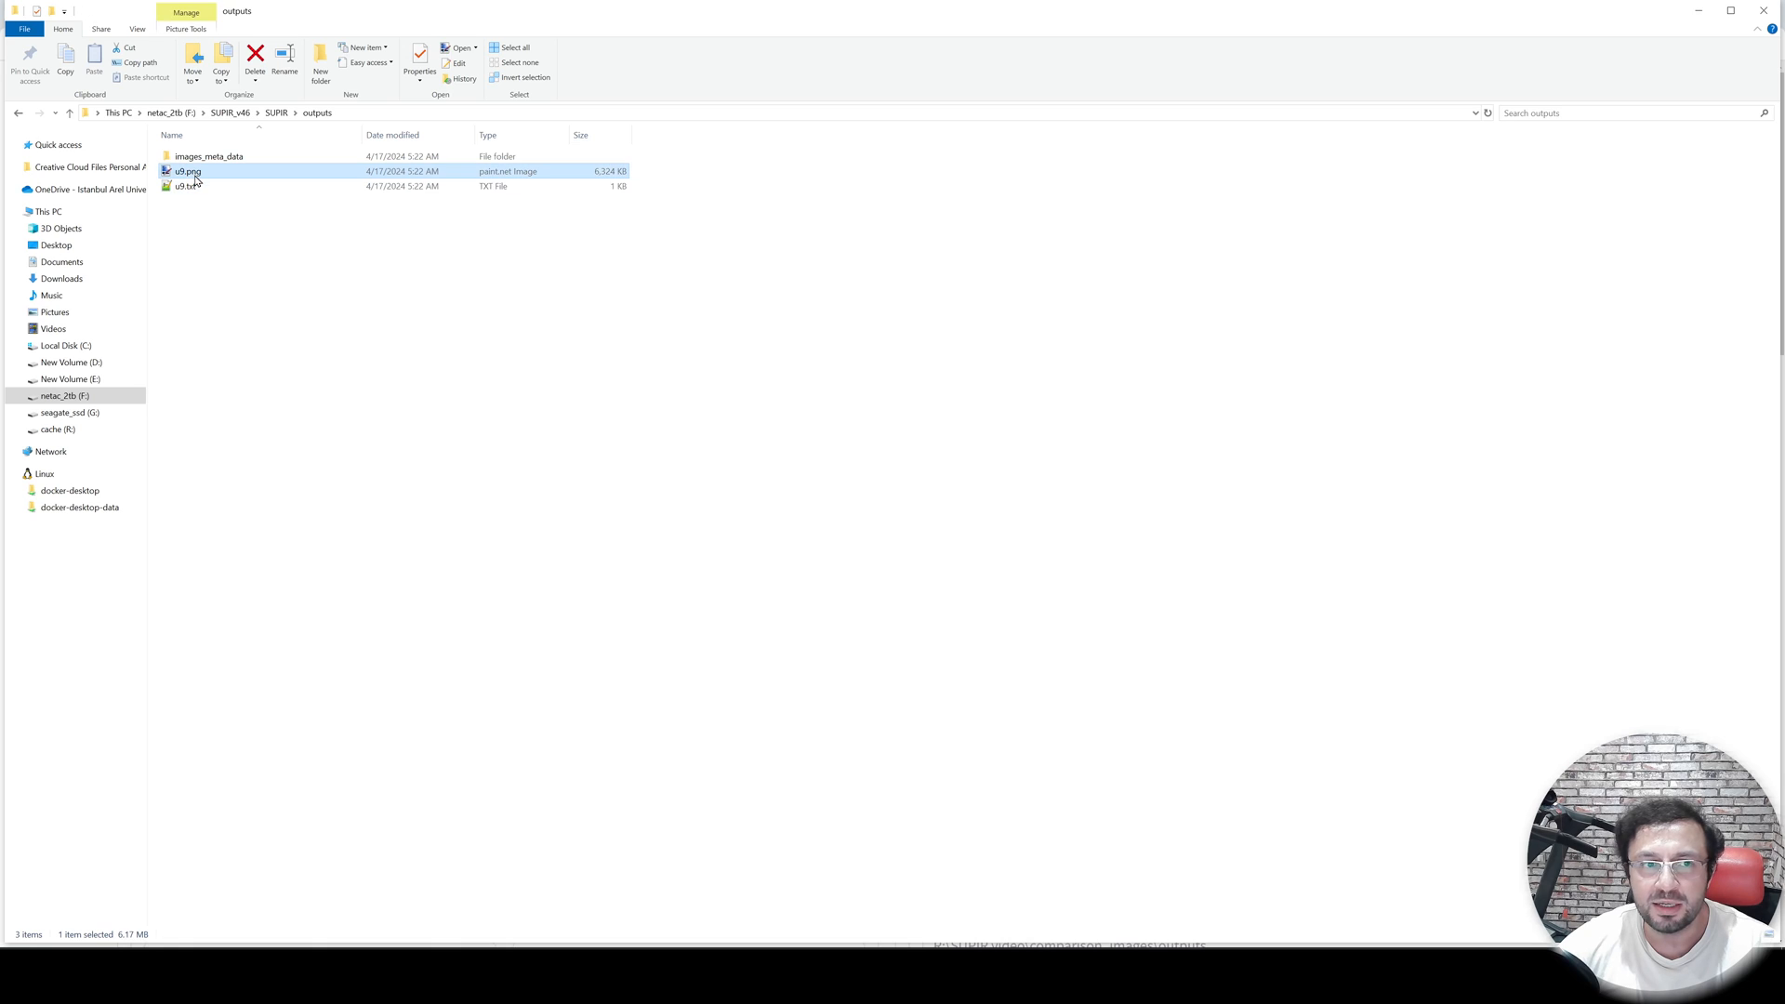
{"action": "double_click", "coordinate": [191, 175]}
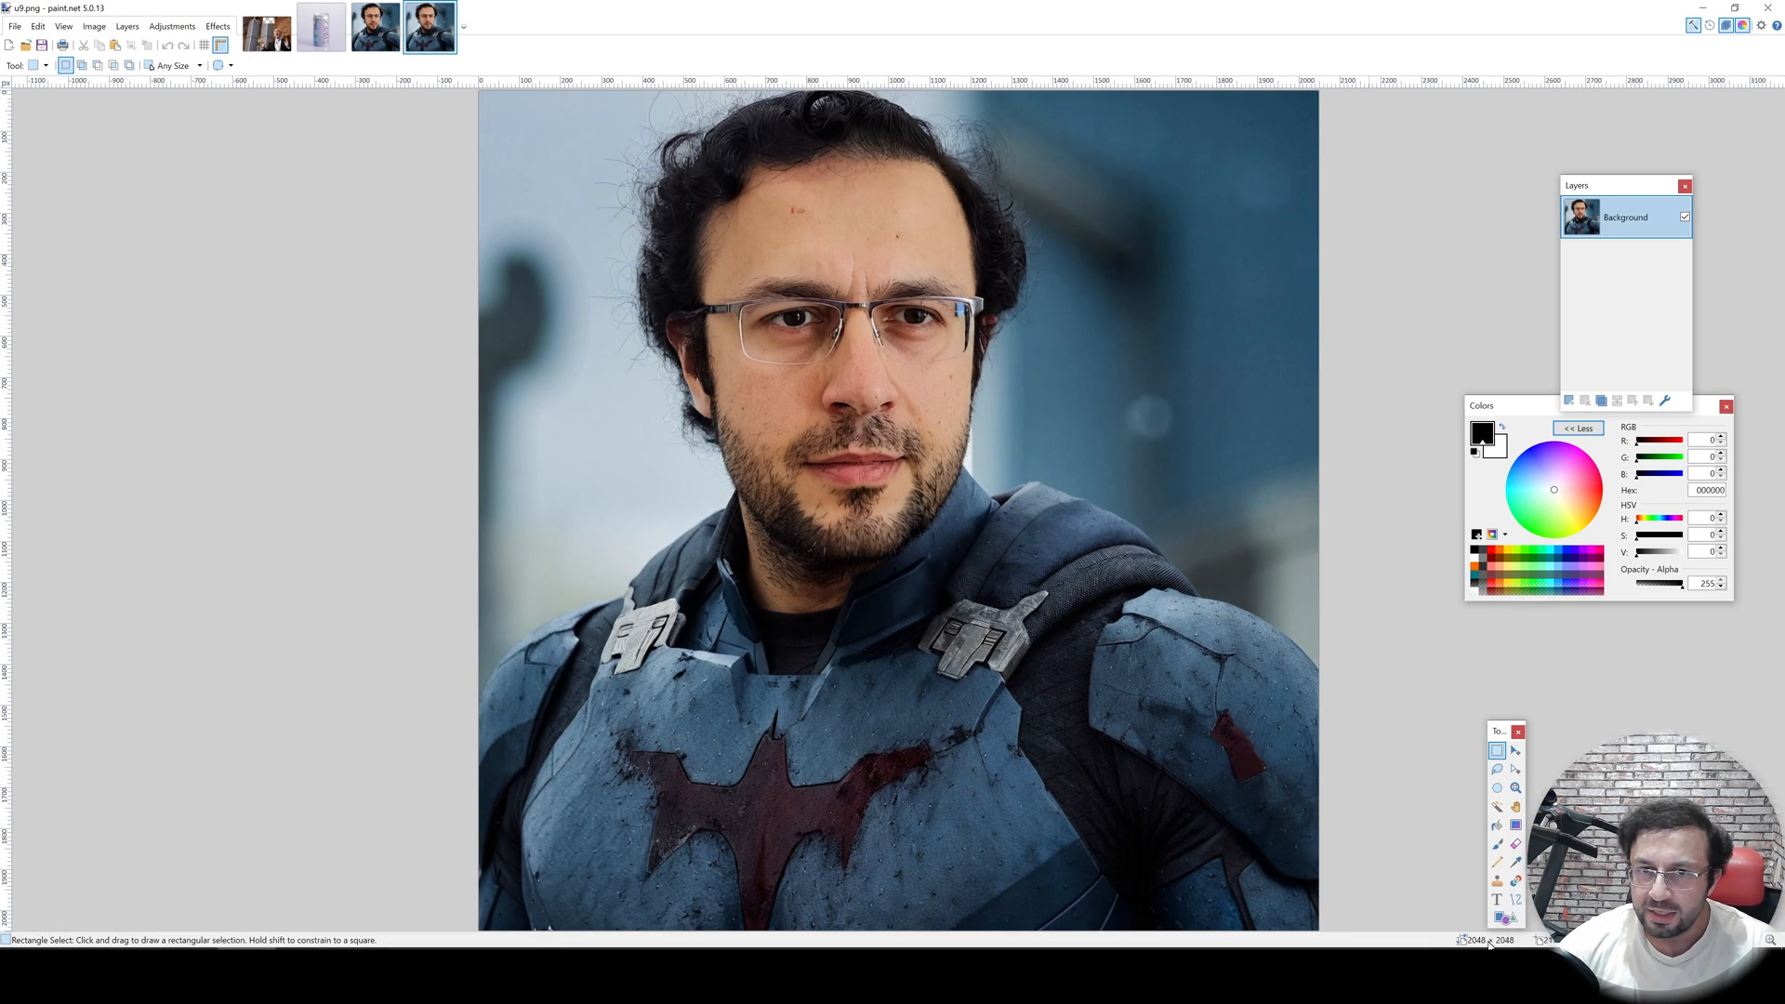
{"action": "left_click", "coordinate": [1701, 9]}
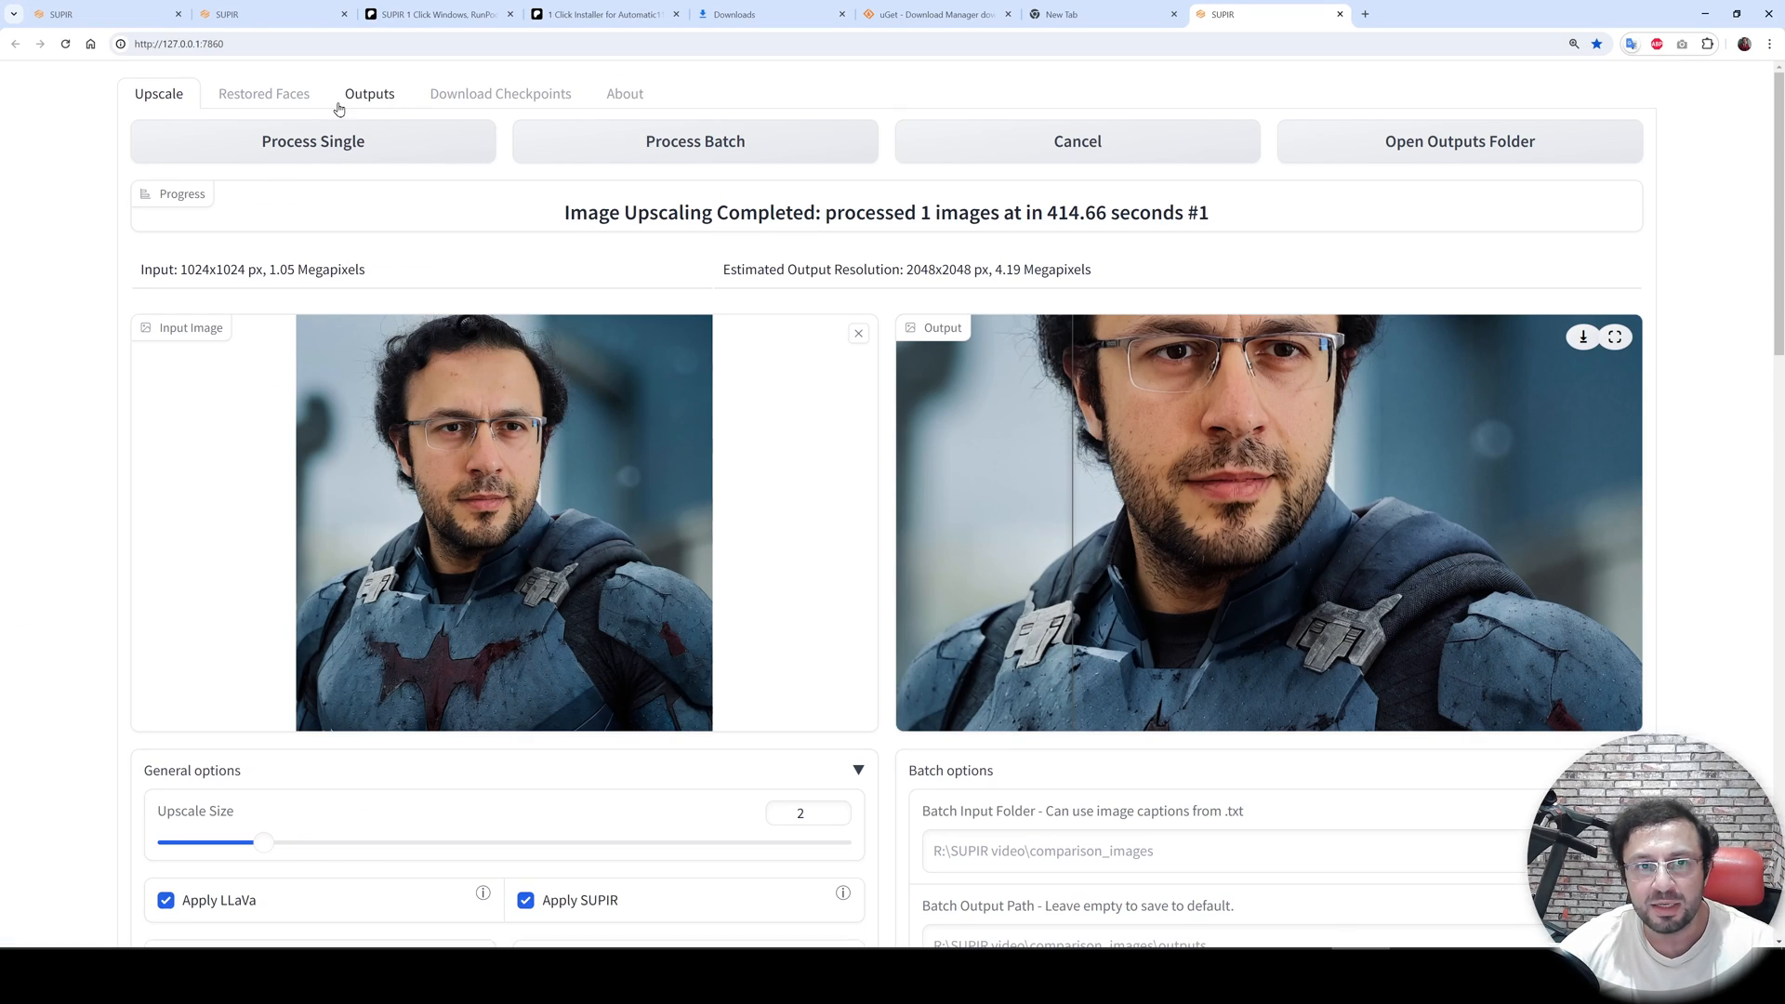
- Load u9.png into the Outputs tab and read through its image metadata
{"action": "left_click", "coordinate": [367, 102]}
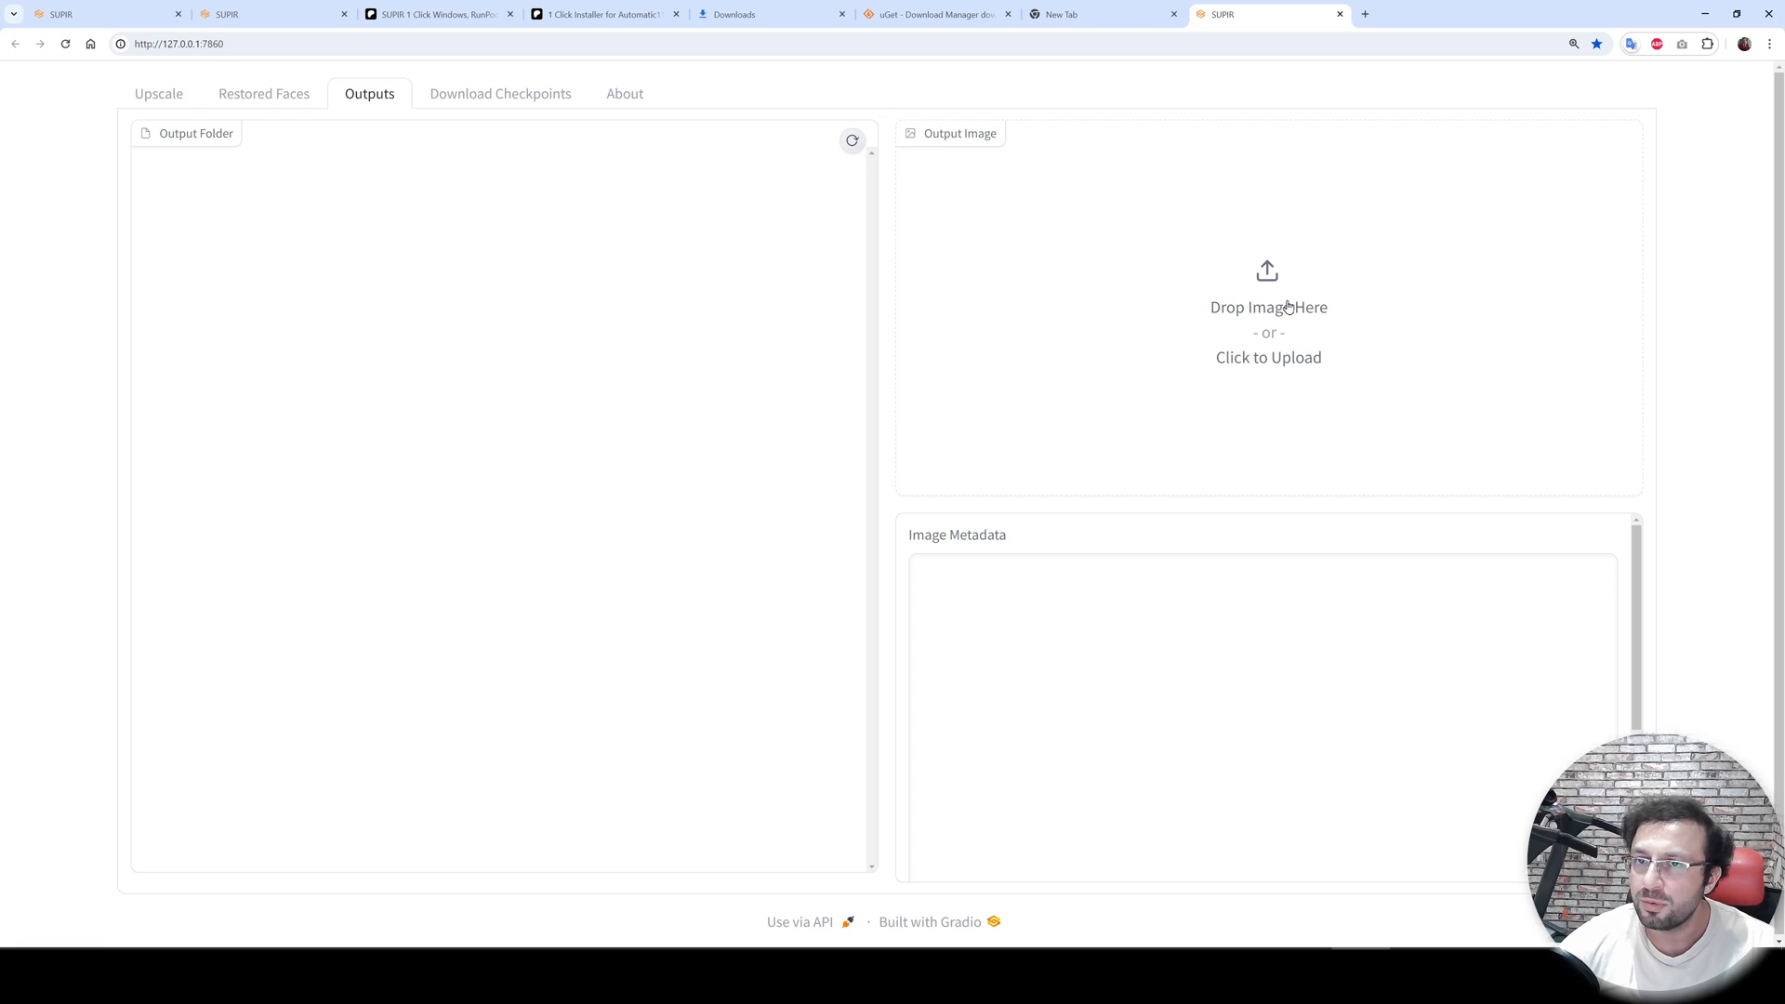
{"action": "left_click", "coordinate": [1360, 971]}
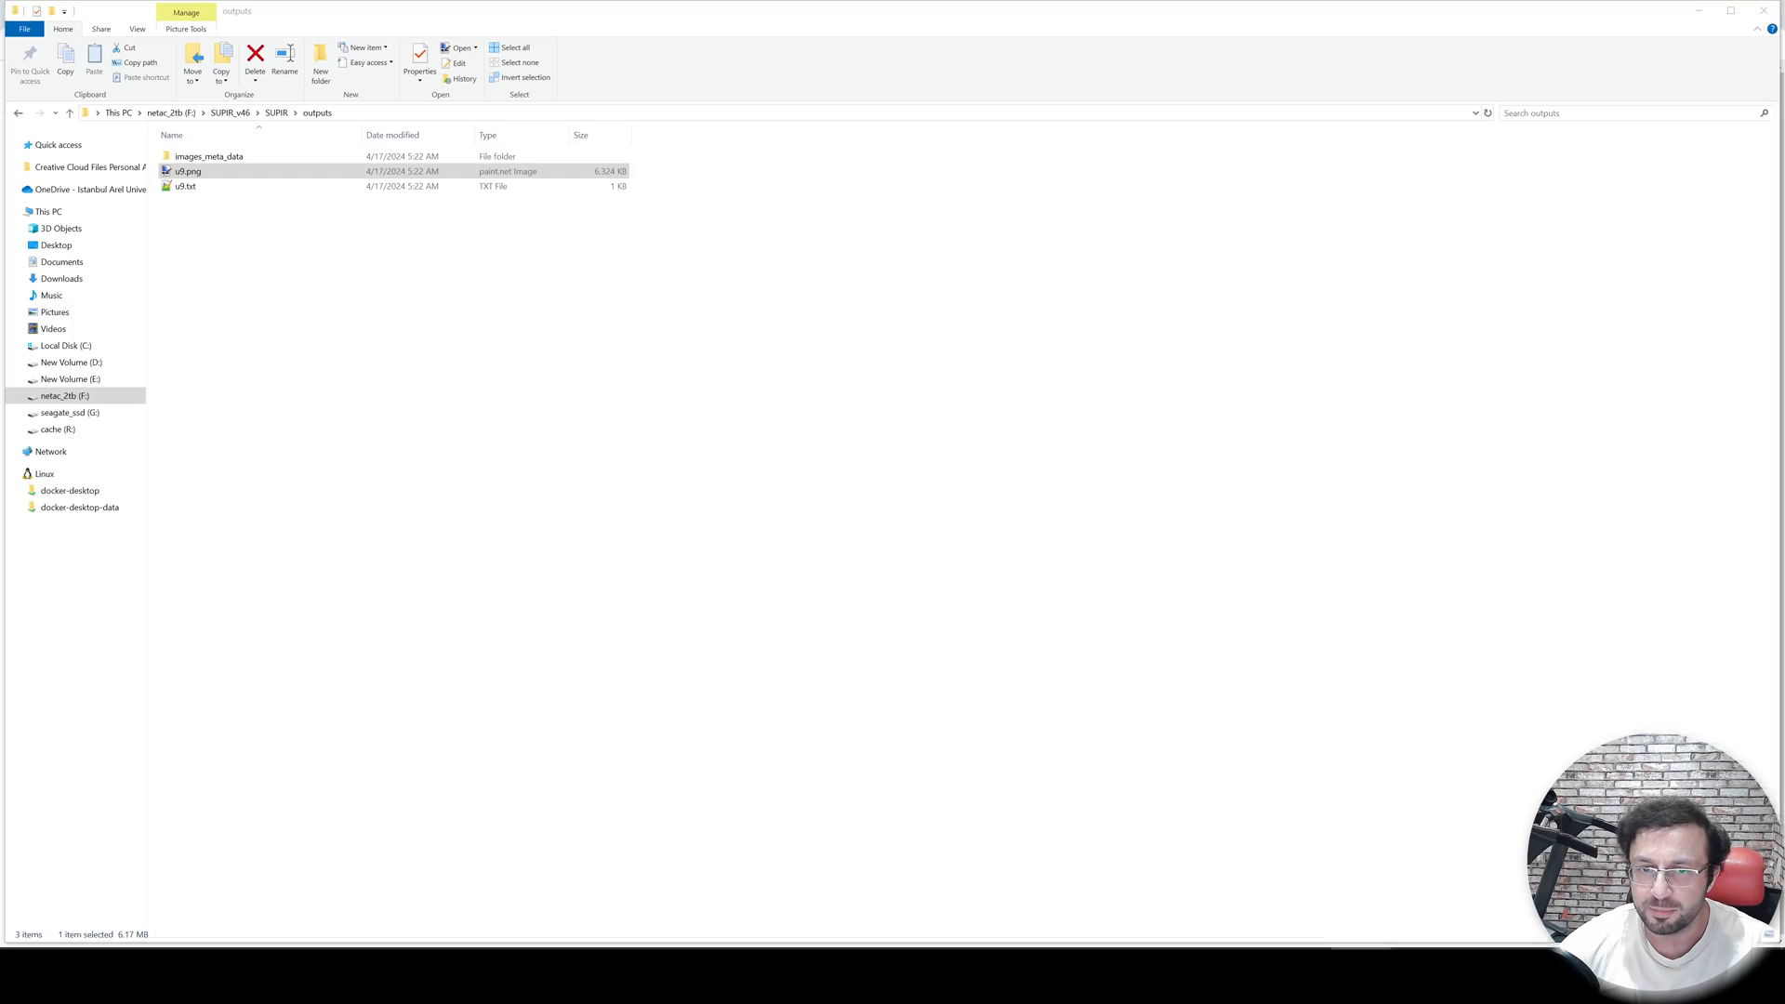
{"action": "left_click_drag", "start_coordinate": [196, 175], "coordinate": [1247, 343]}
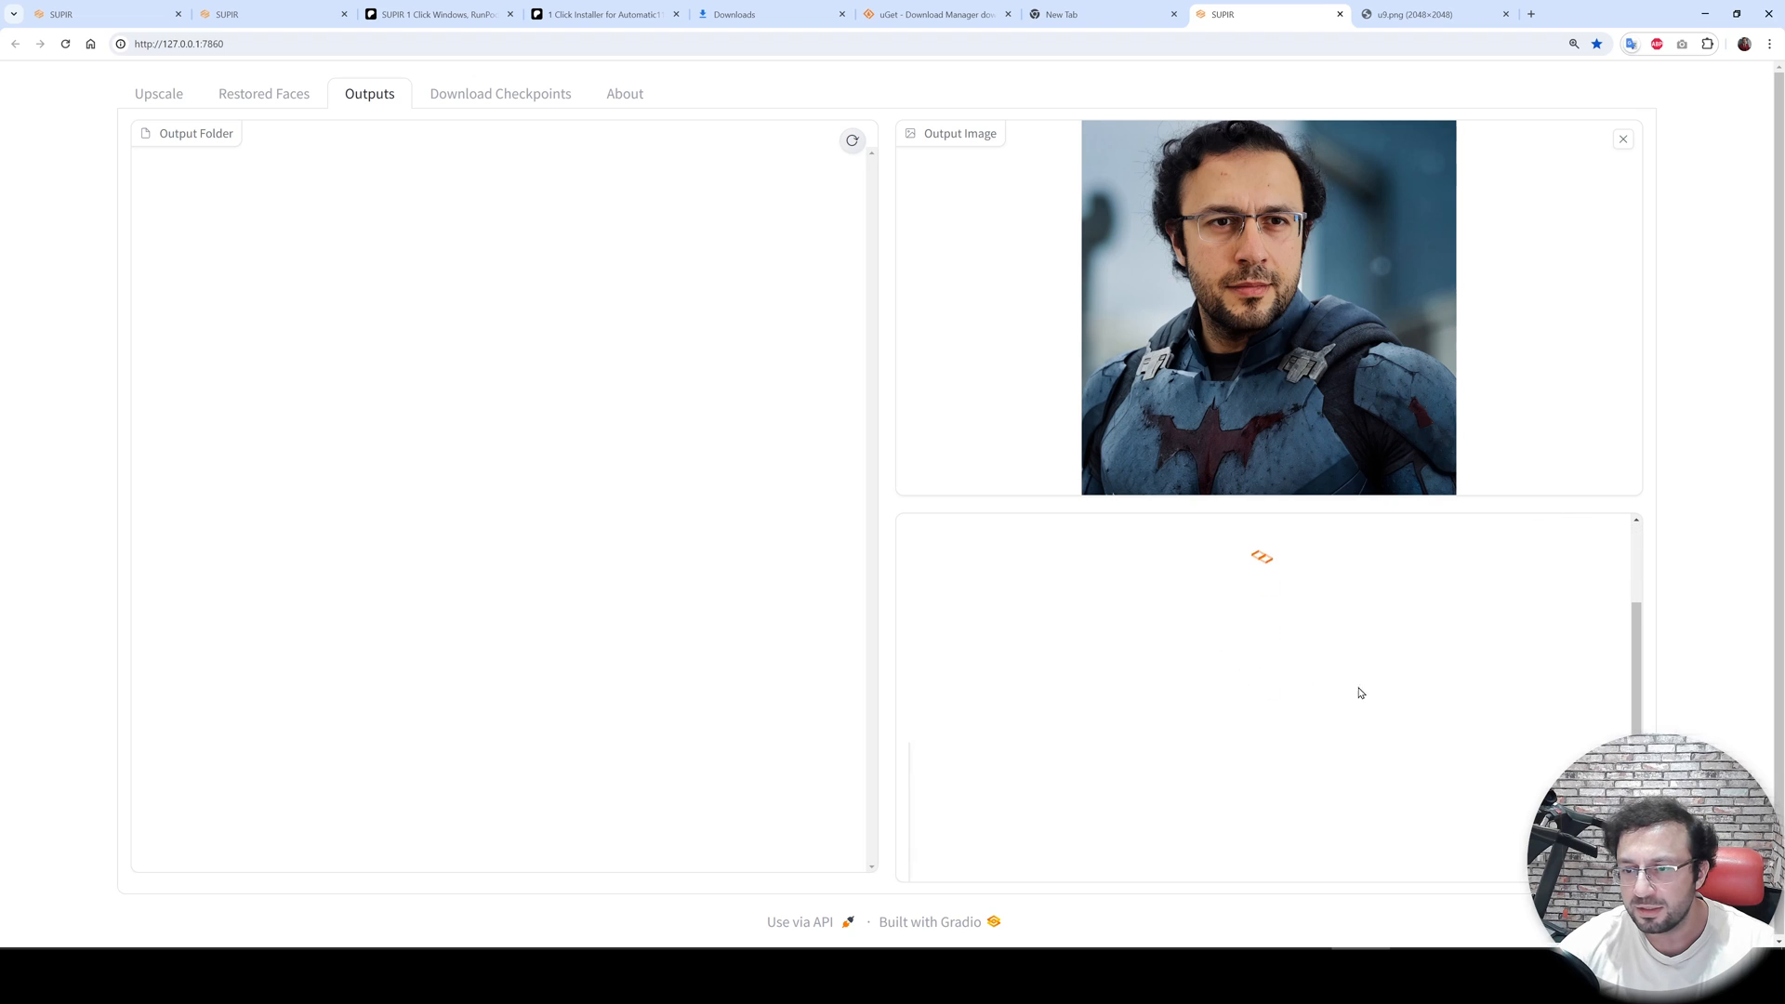
{"action": "left_click_drag", "start_coordinate": [1194, 563], "coordinate": [1023, 609]}
{"action": "left_click_drag", "start_coordinate": [1228, 585], "coordinate": [1041, 635]}
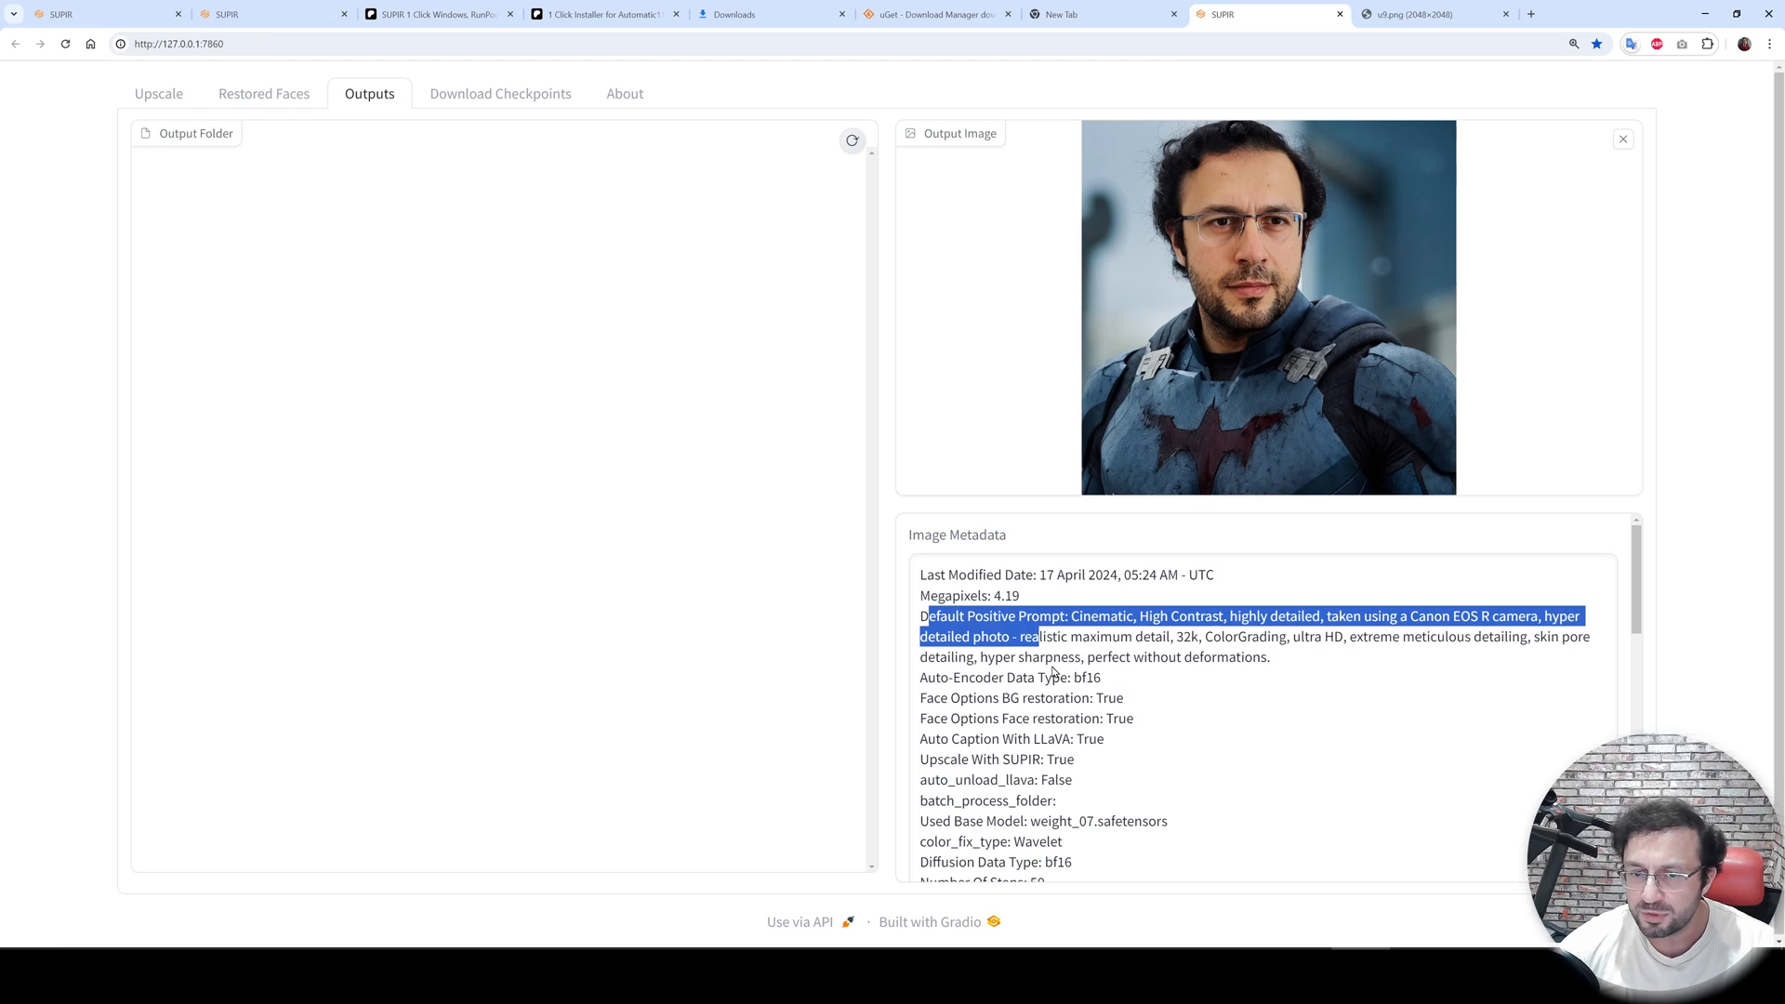
{"action": "scroll", "coordinate": [1023, 651], "scroll_direction": "down", "scroll_amount": 1}
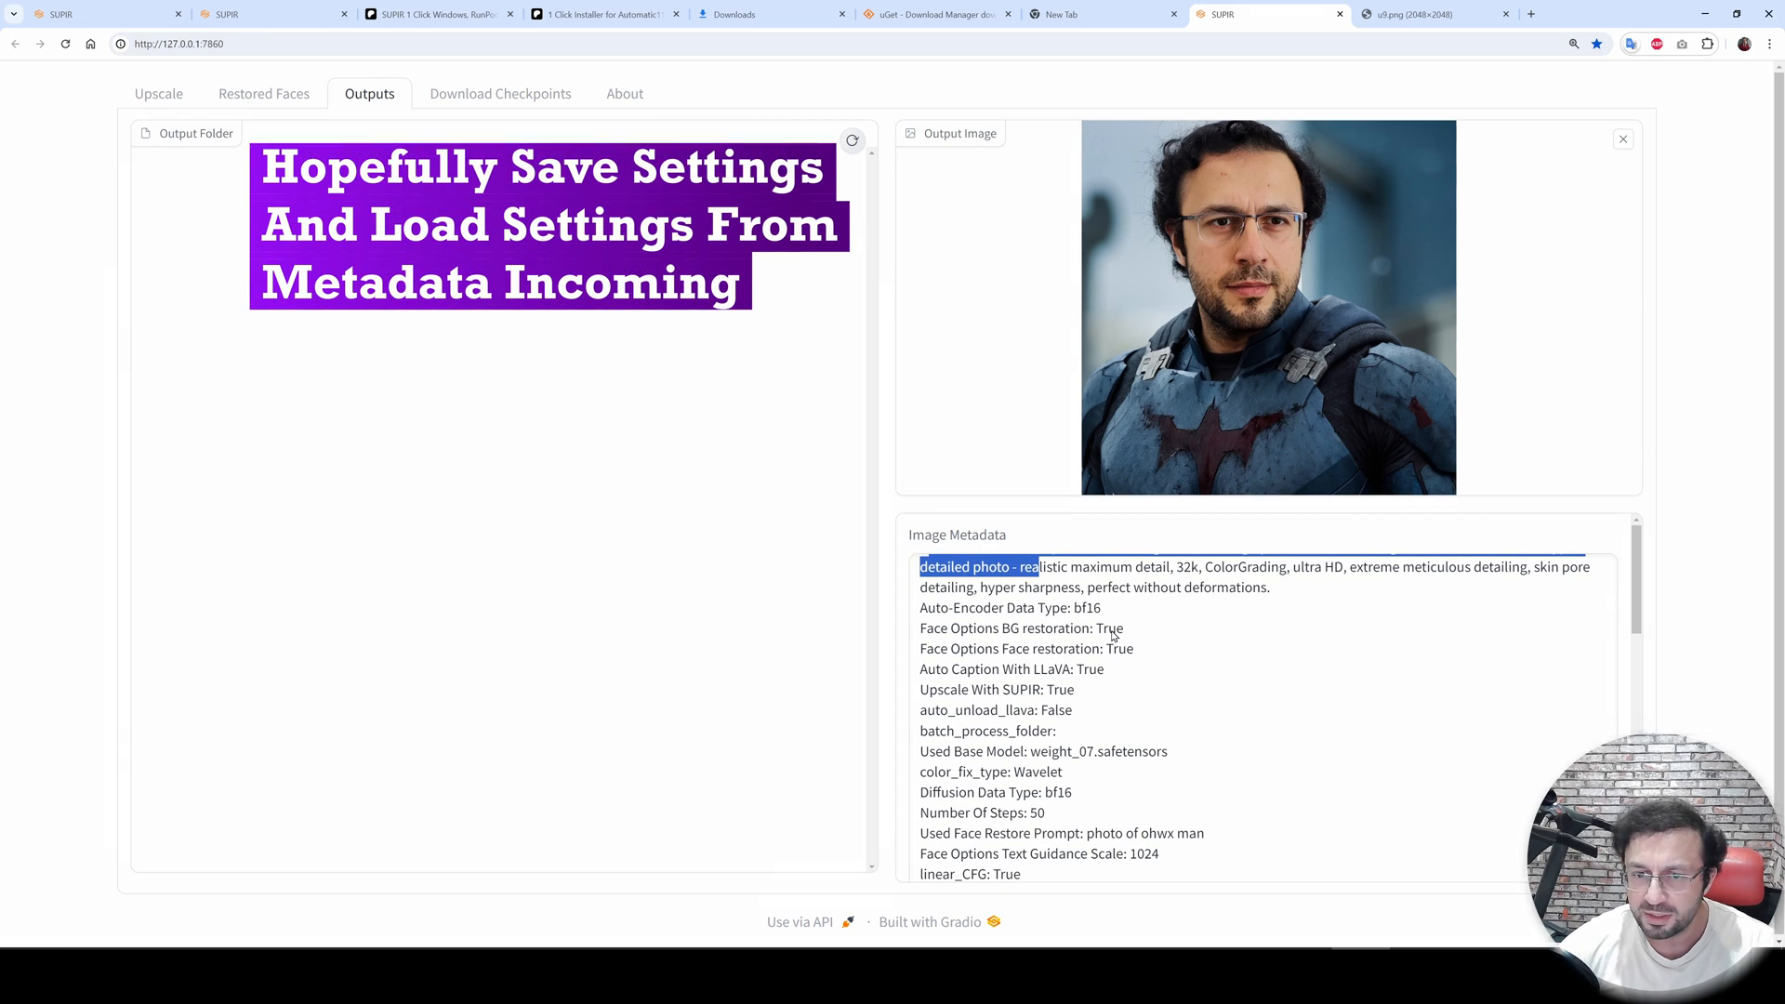
{"action": "scroll", "coordinate": [990, 637], "scroll_direction": "down", "scroll_amount": 1}
{"action": "scroll", "coordinate": [1182, 685], "scroll_direction": "down", "scroll_amount": 2}
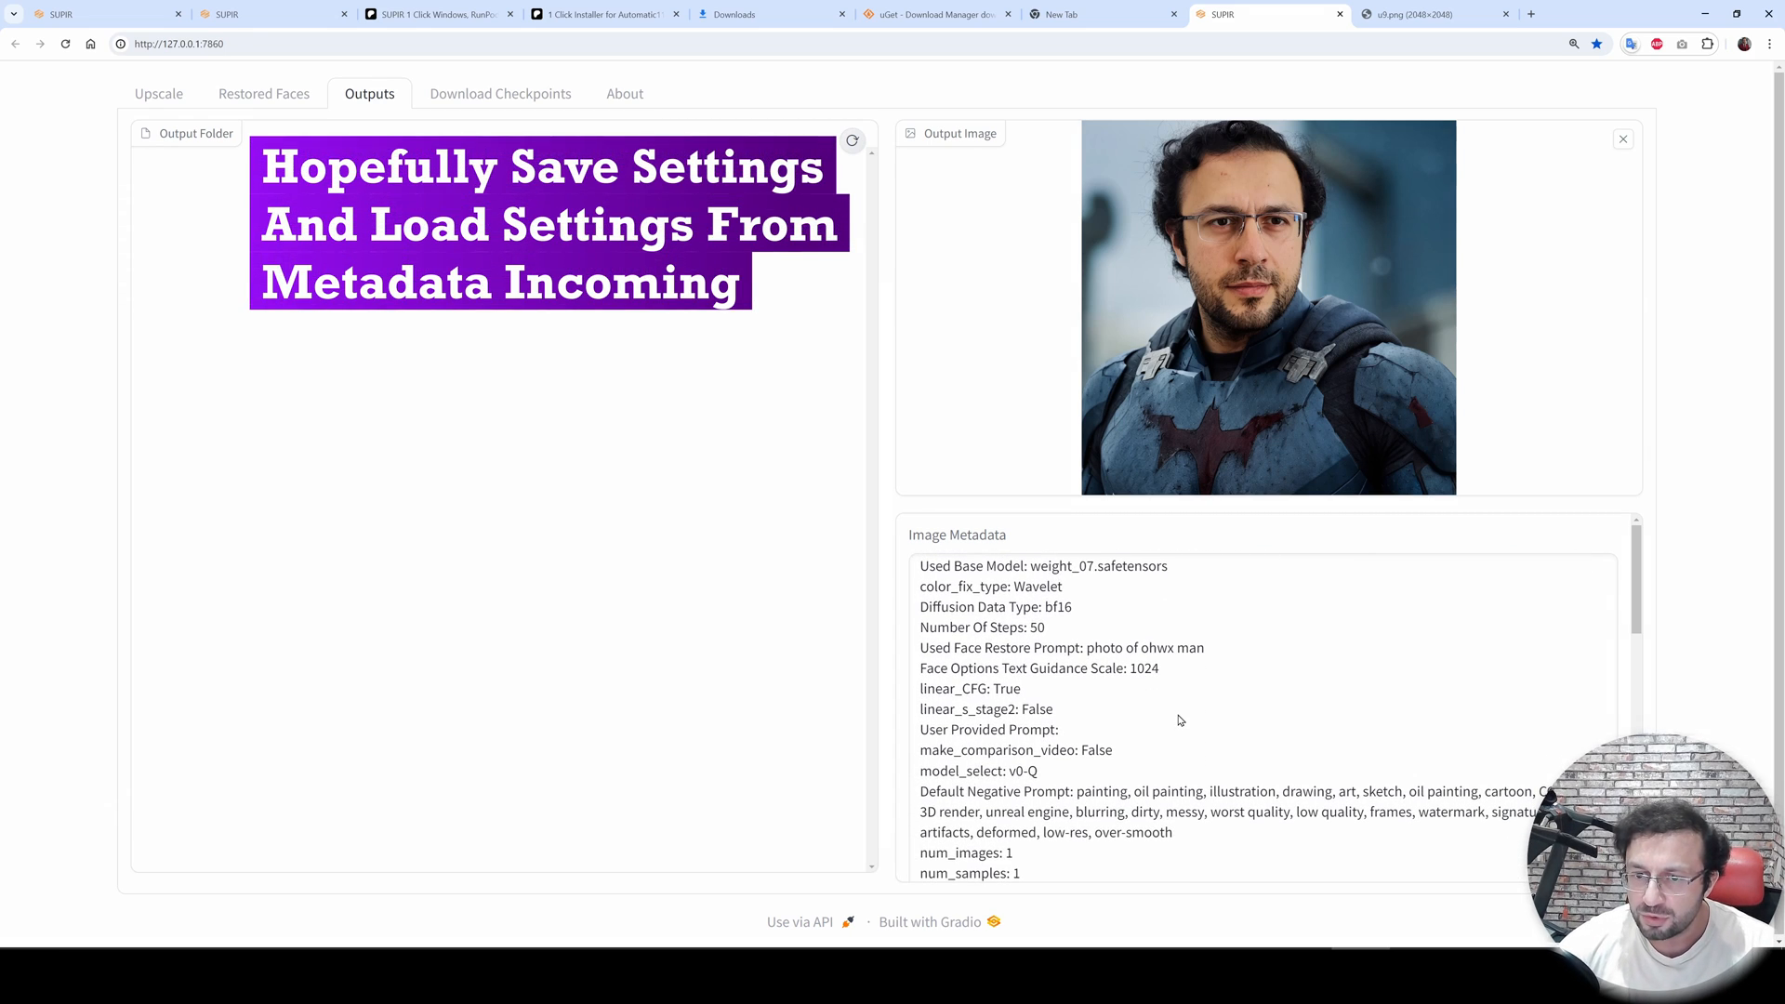
{"action": "scroll", "coordinate": [1176, 723], "scroll_direction": "down", "scroll_amount": 6}
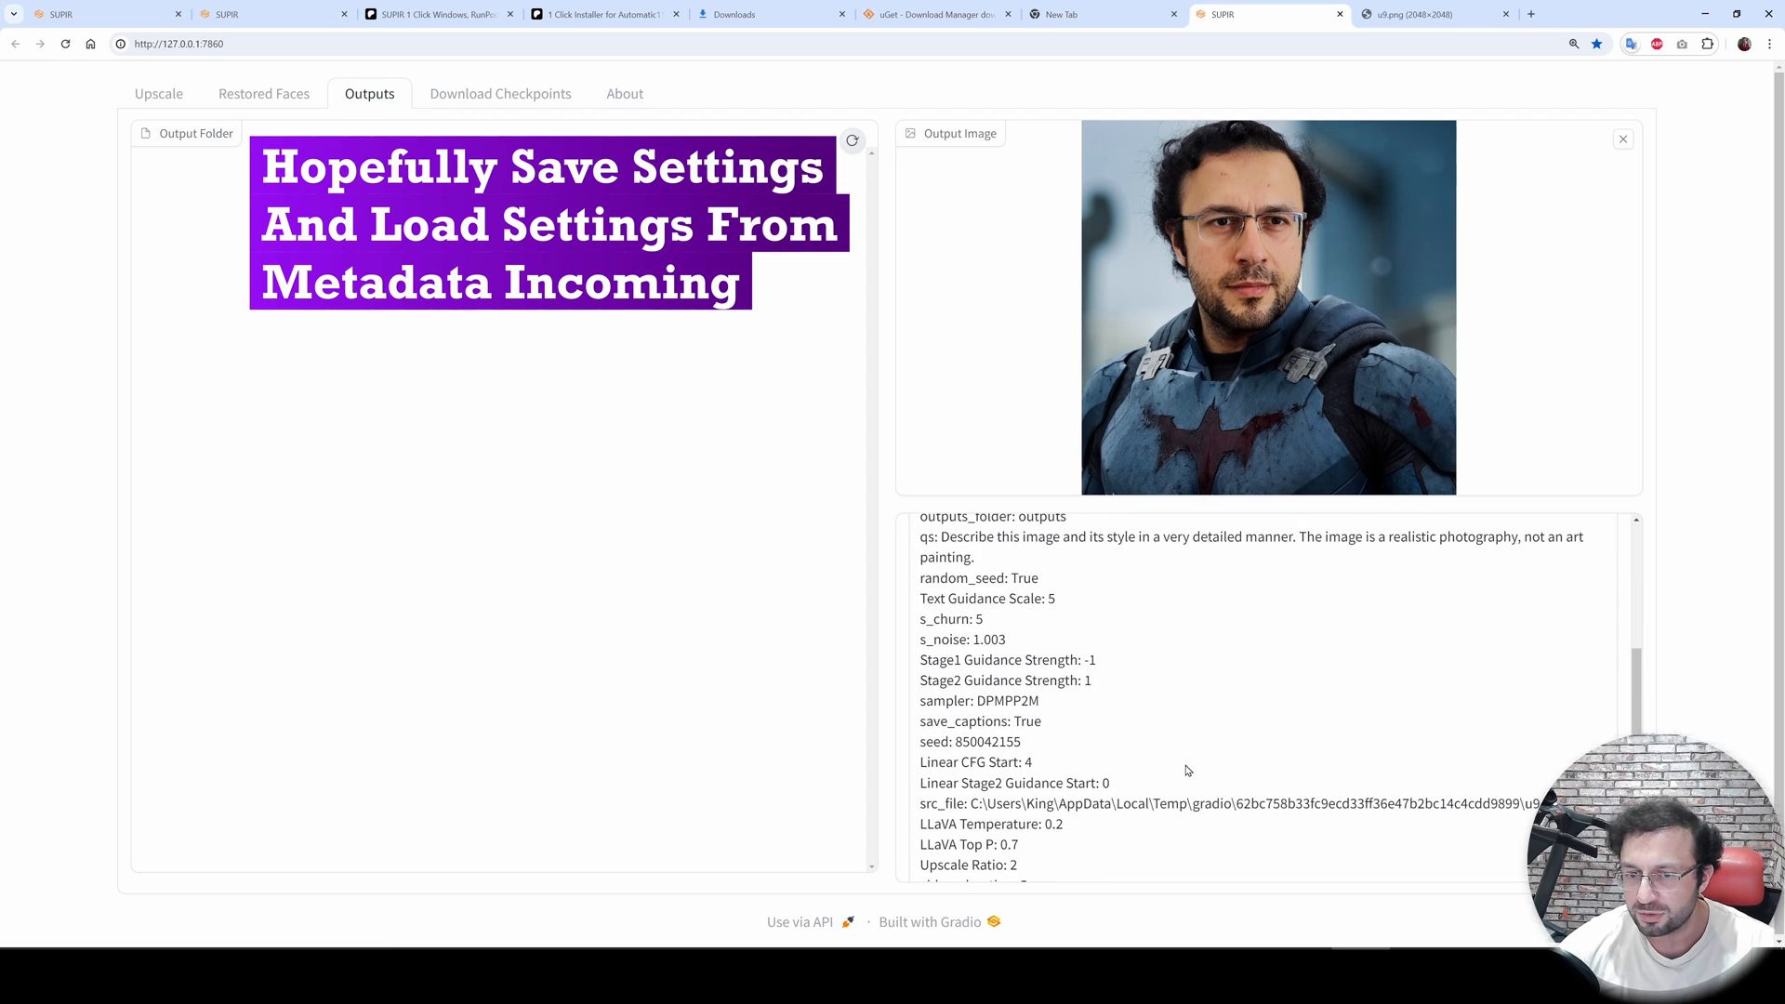
{"action": "scroll", "coordinate": [1199, 678], "scroll_direction": "down", "scroll_amount": 4}
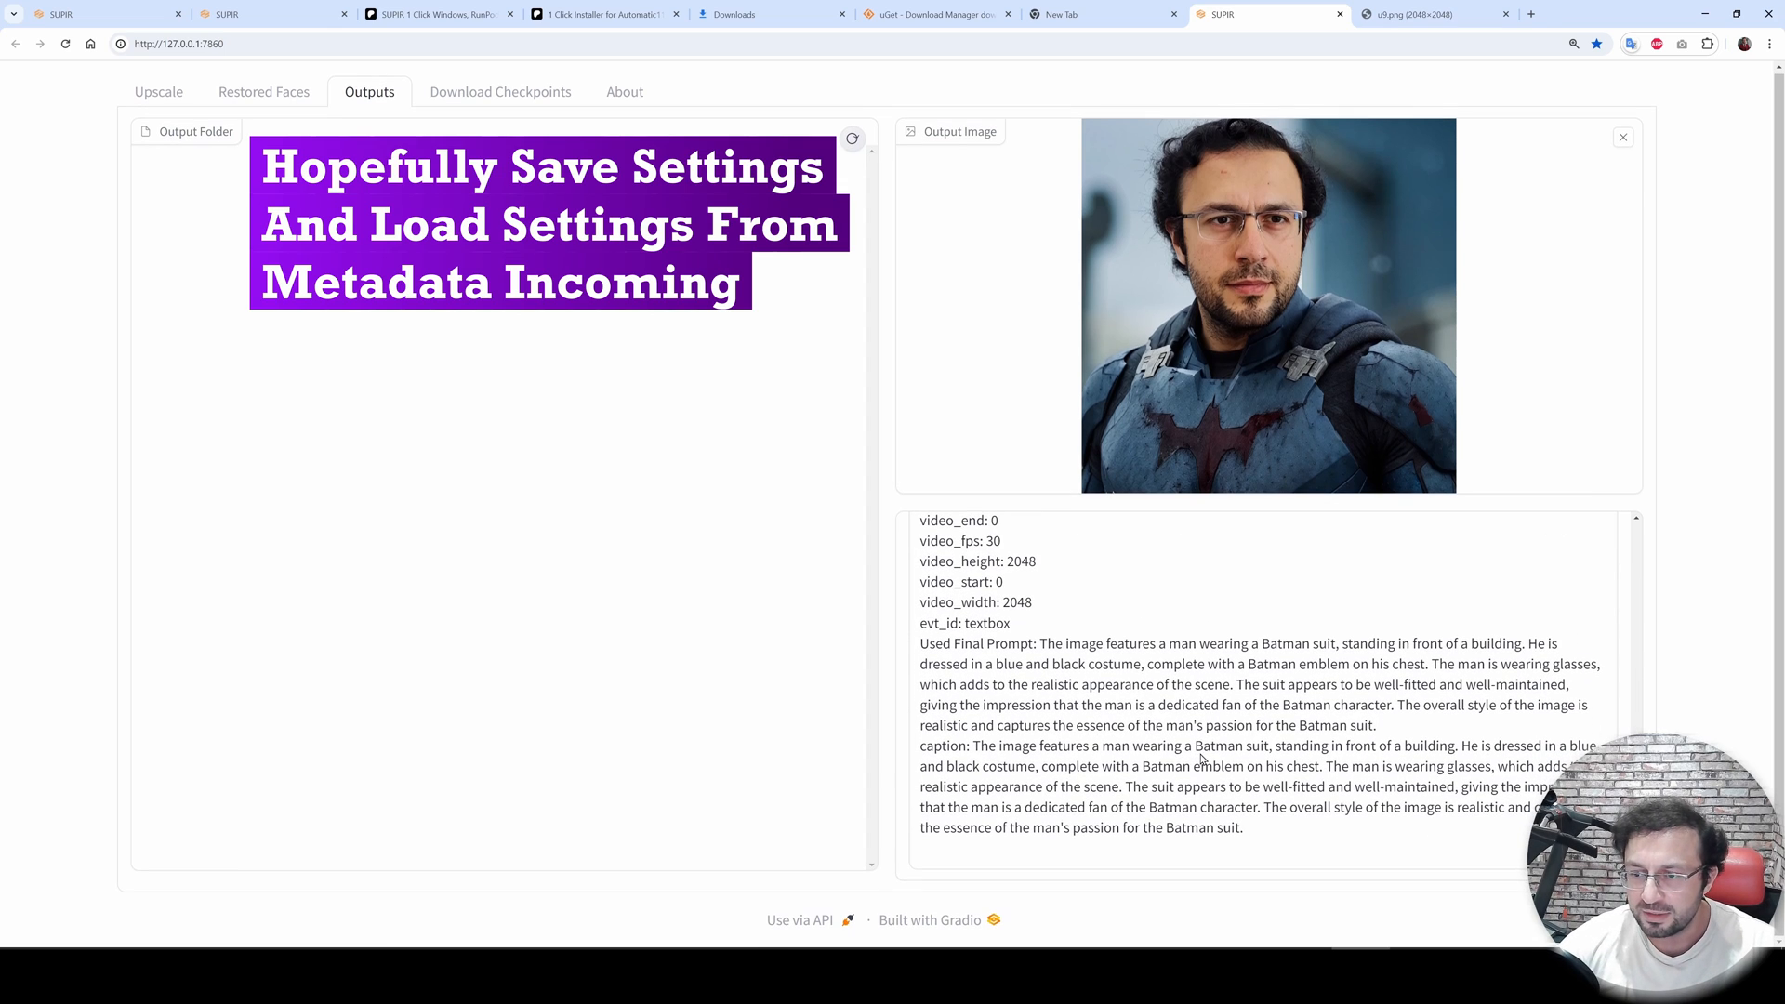
{"action": "scroll", "coordinate": [1213, 651], "scroll_direction": "up", "scroll_amount": 10}
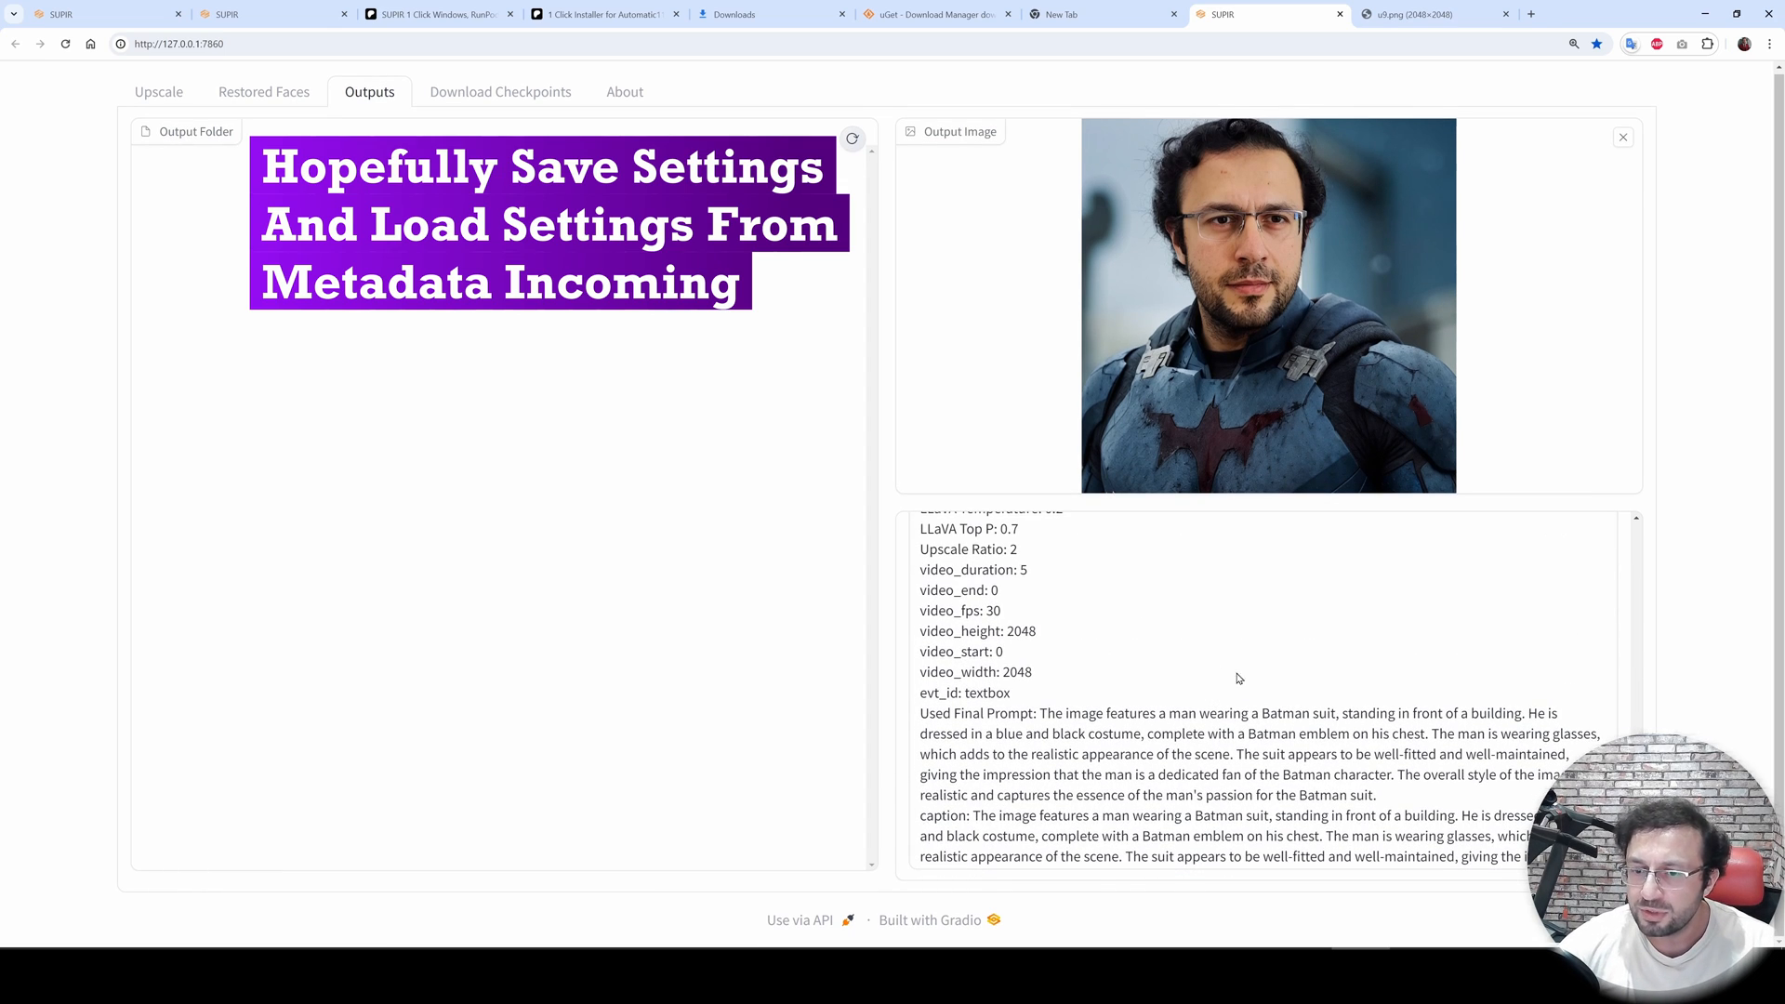
{"action": "scroll", "coordinate": [1644, 592], "scroll_direction": "up", "scroll_amount": 5}
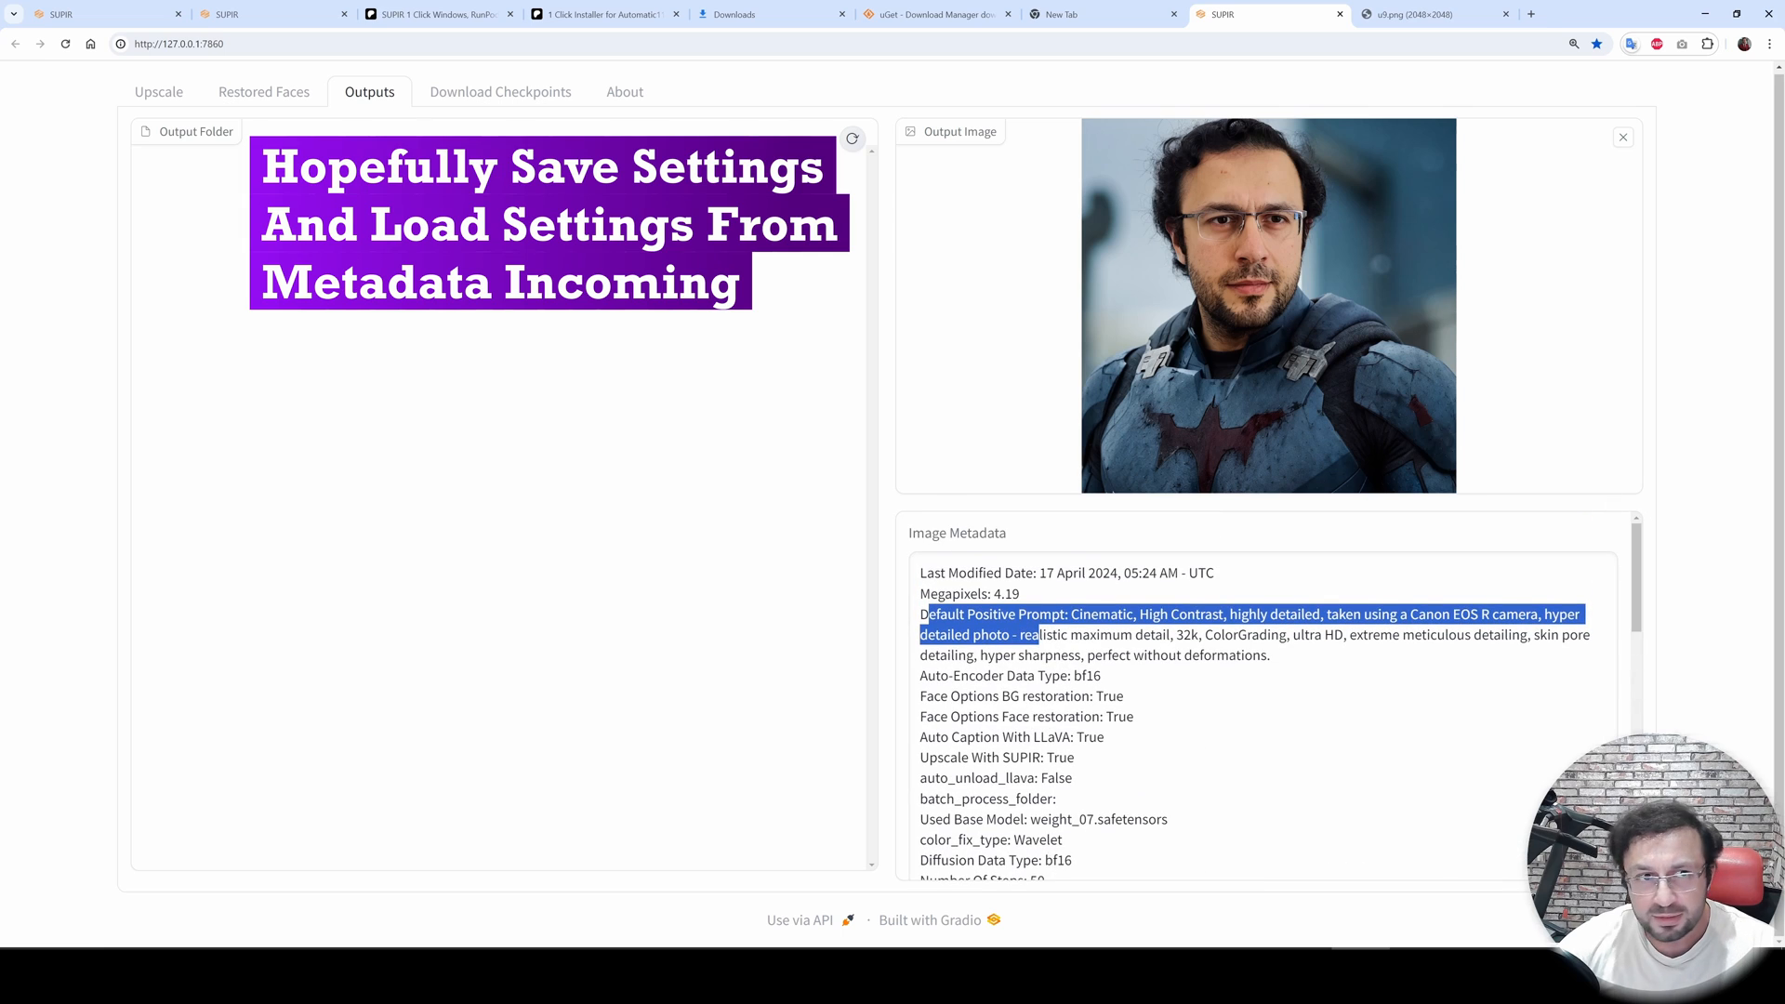
- Review the Upscale tab settings by switching tabs and scrolling through the options
{"action": "left_click", "coordinate": [156, 97]}
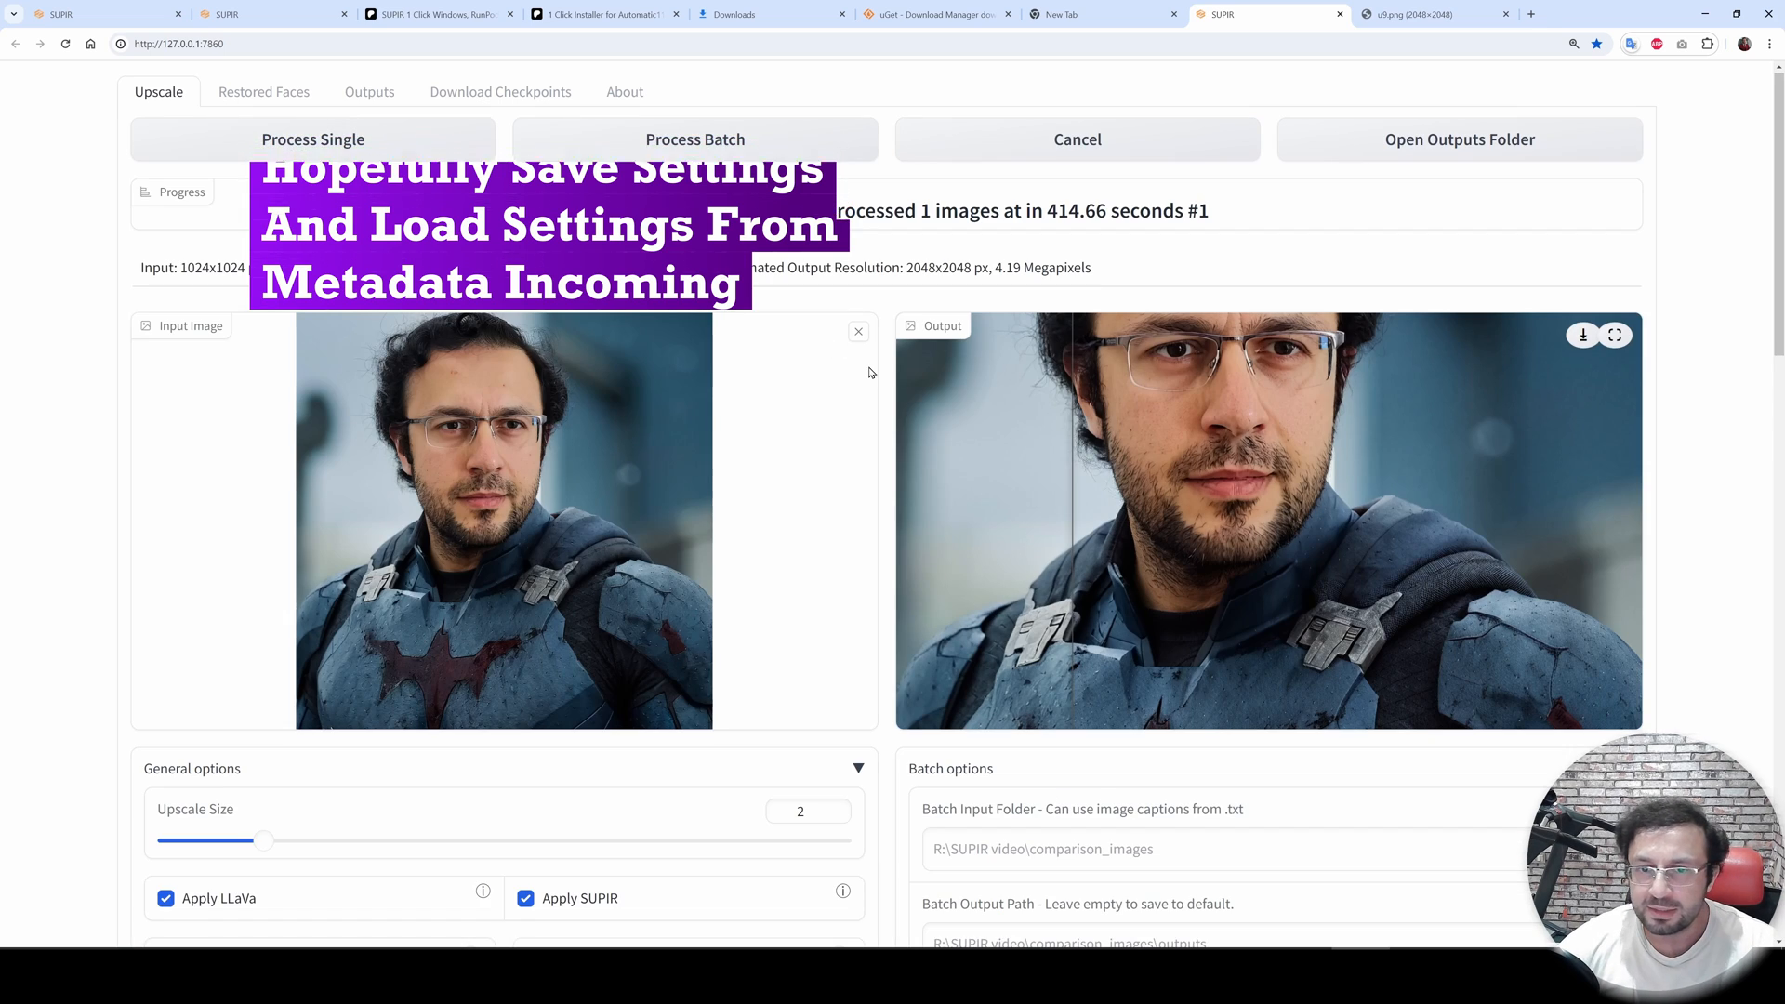
{"action": "scroll", "coordinate": [1208, 707], "scroll_direction": "down", "scroll_amount": 2}
{"action": "scroll", "coordinate": [1315, 750], "scroll_direction": "up", "scroll_amount": 2}
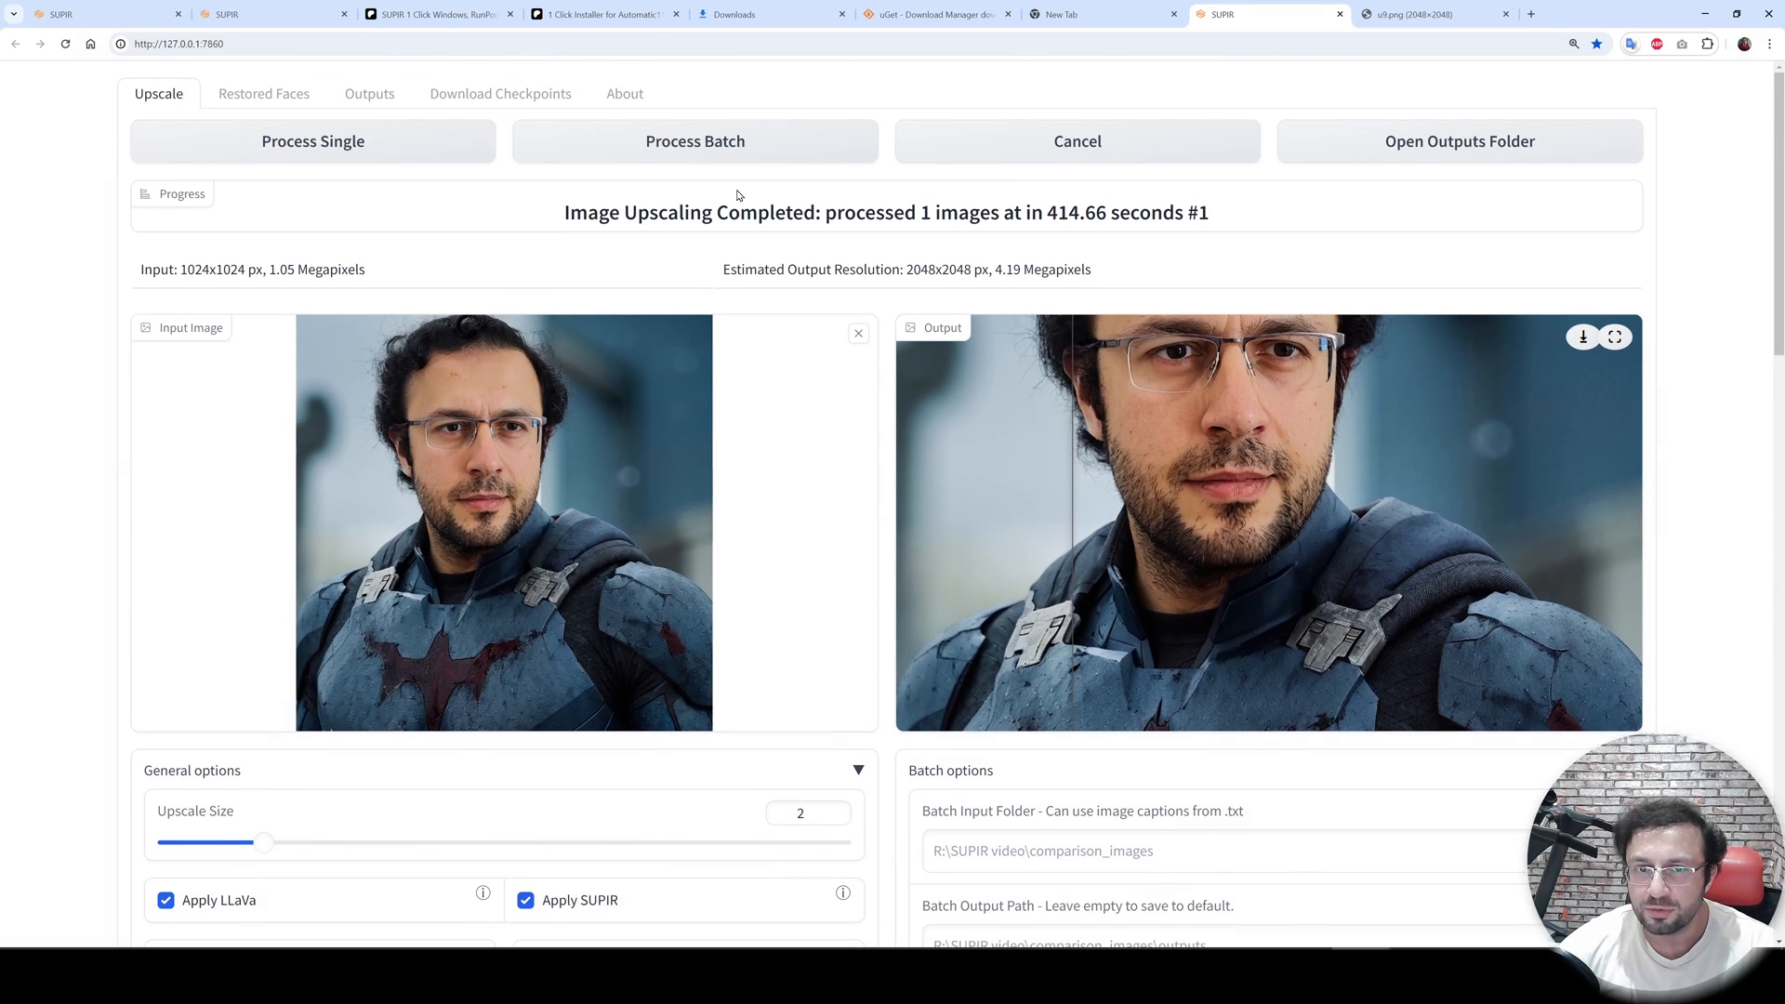
{"action": "left_click", "coordinate": [511, 95]}
{"action": "left_click", "coordinate": [369, 93]}
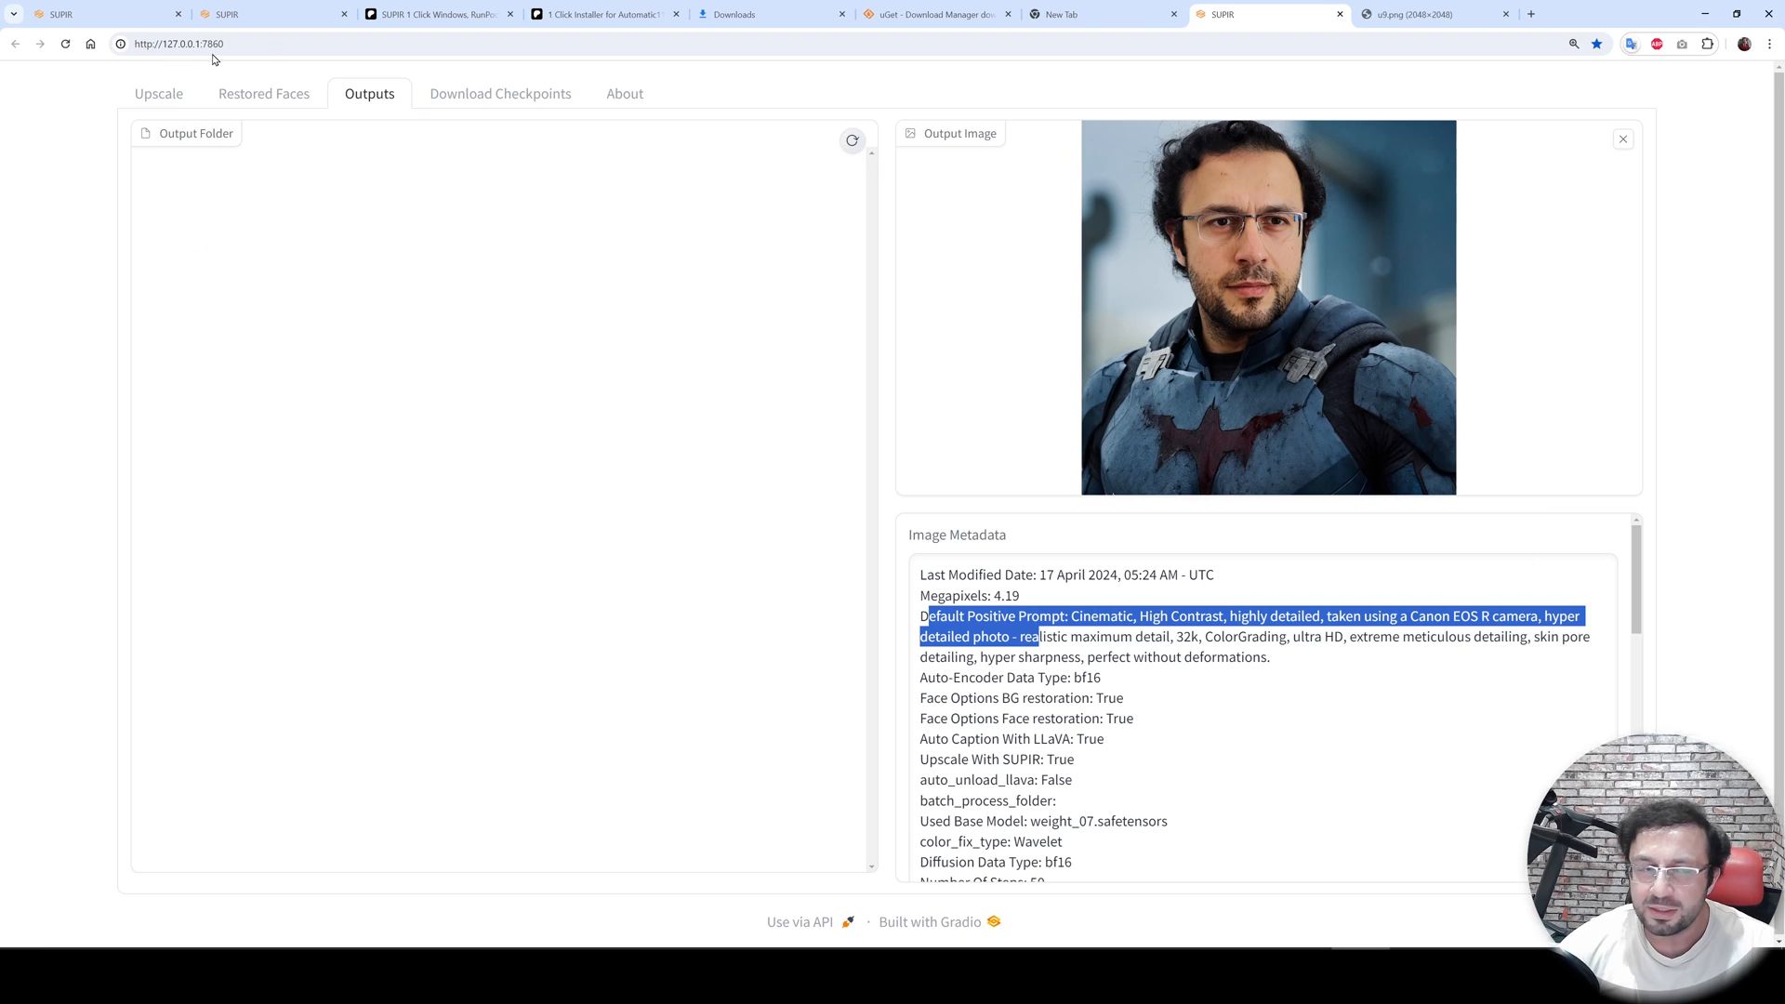
{"action": "left_click", "coordinate": [167, 94]}
{"action": "scroll", "coordinate": [1089, 751], "scroll_direction": "down", "scroll_amount": 8}
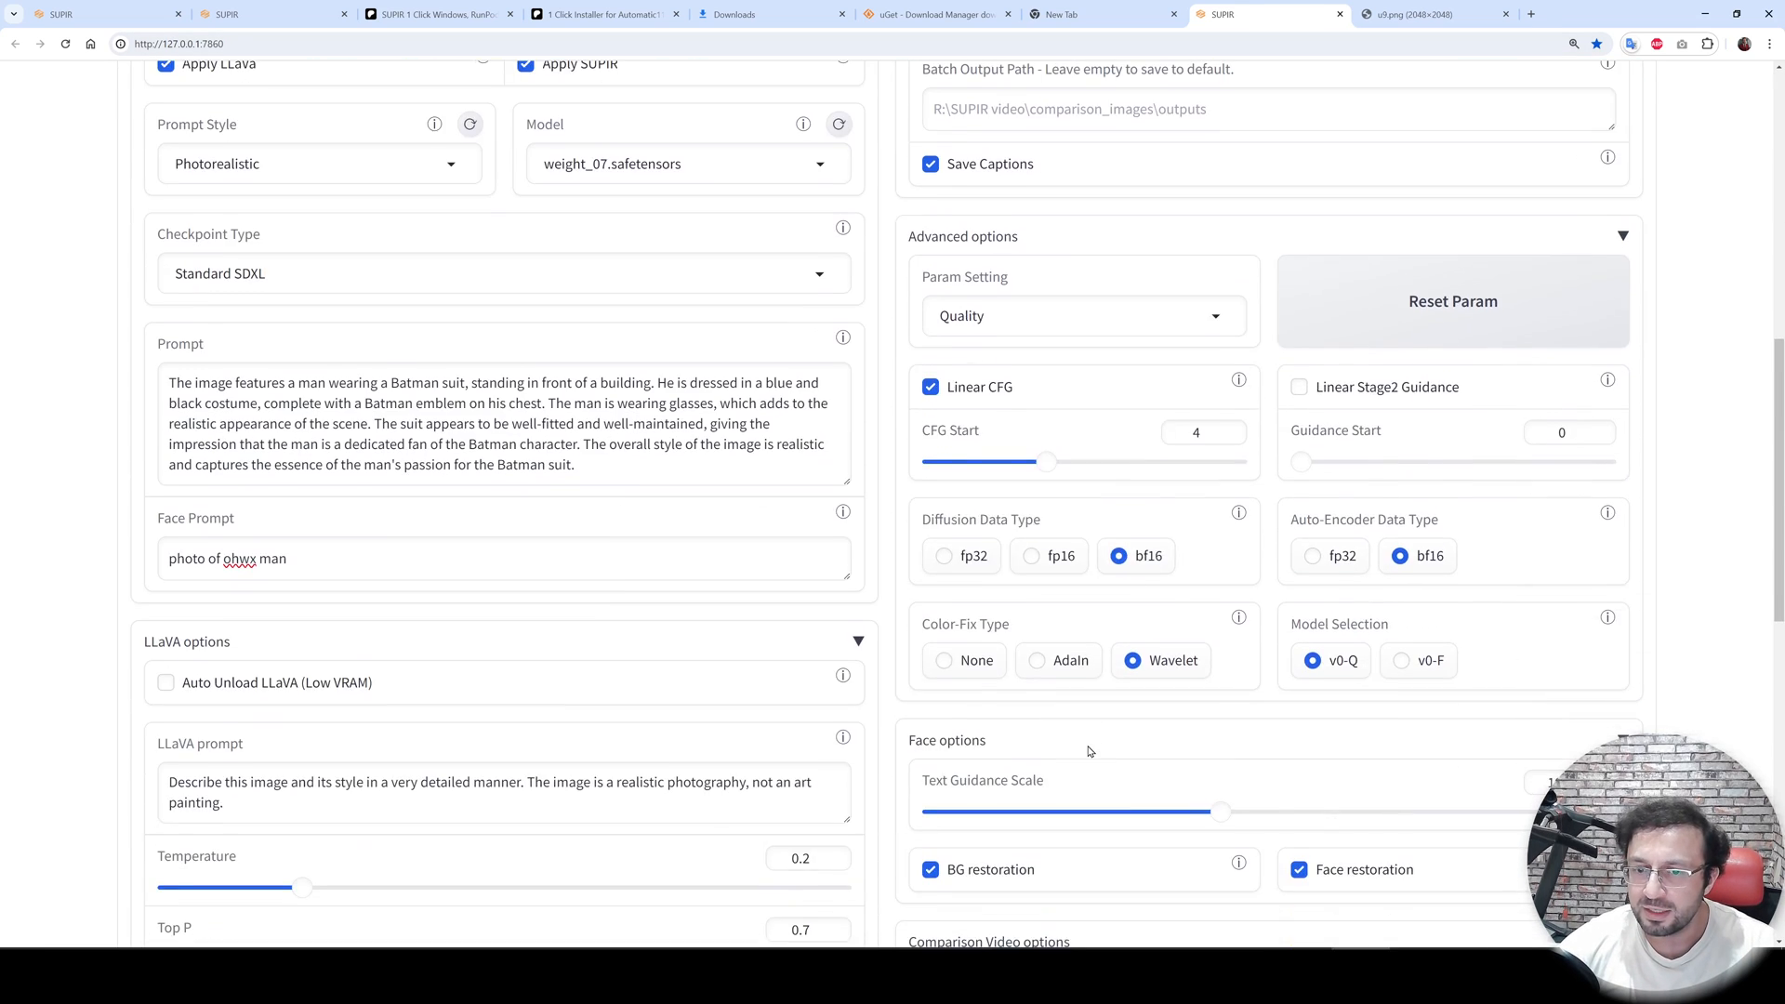
{"action": "scroll", "coordinate": [1078, 762], "scroll_direction": "down", "scroll_amount": 3}
{"action": "scroll", "coordinate": [1066, 781], "scroll_direction": "down", "scroll_amount": 3}
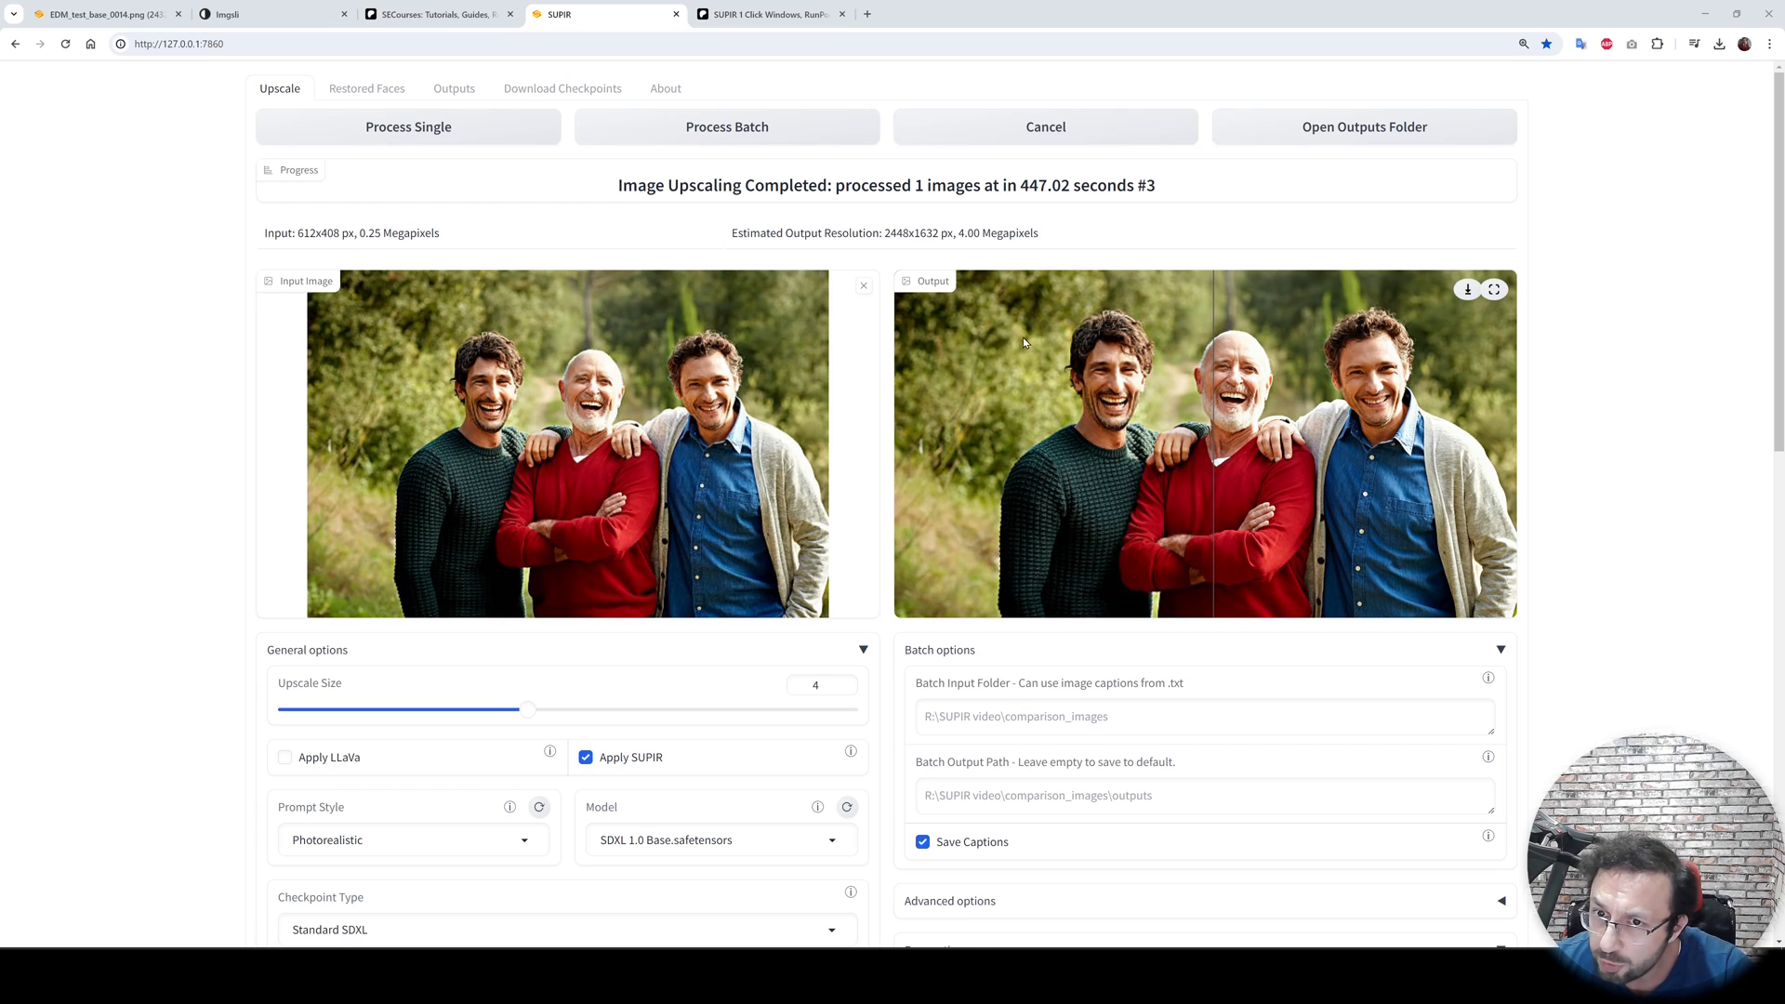
- Open the Sampler list in the SUPIR options to view the available samplers
{"action": "scroll", "coordinate": [1024, 343], "scroll_direction": "down", "scroll_amount": 5}
{"action": "scroll", "coordinate": [782, 595], "scroll_direction": "down", "scroll_amount": 7}
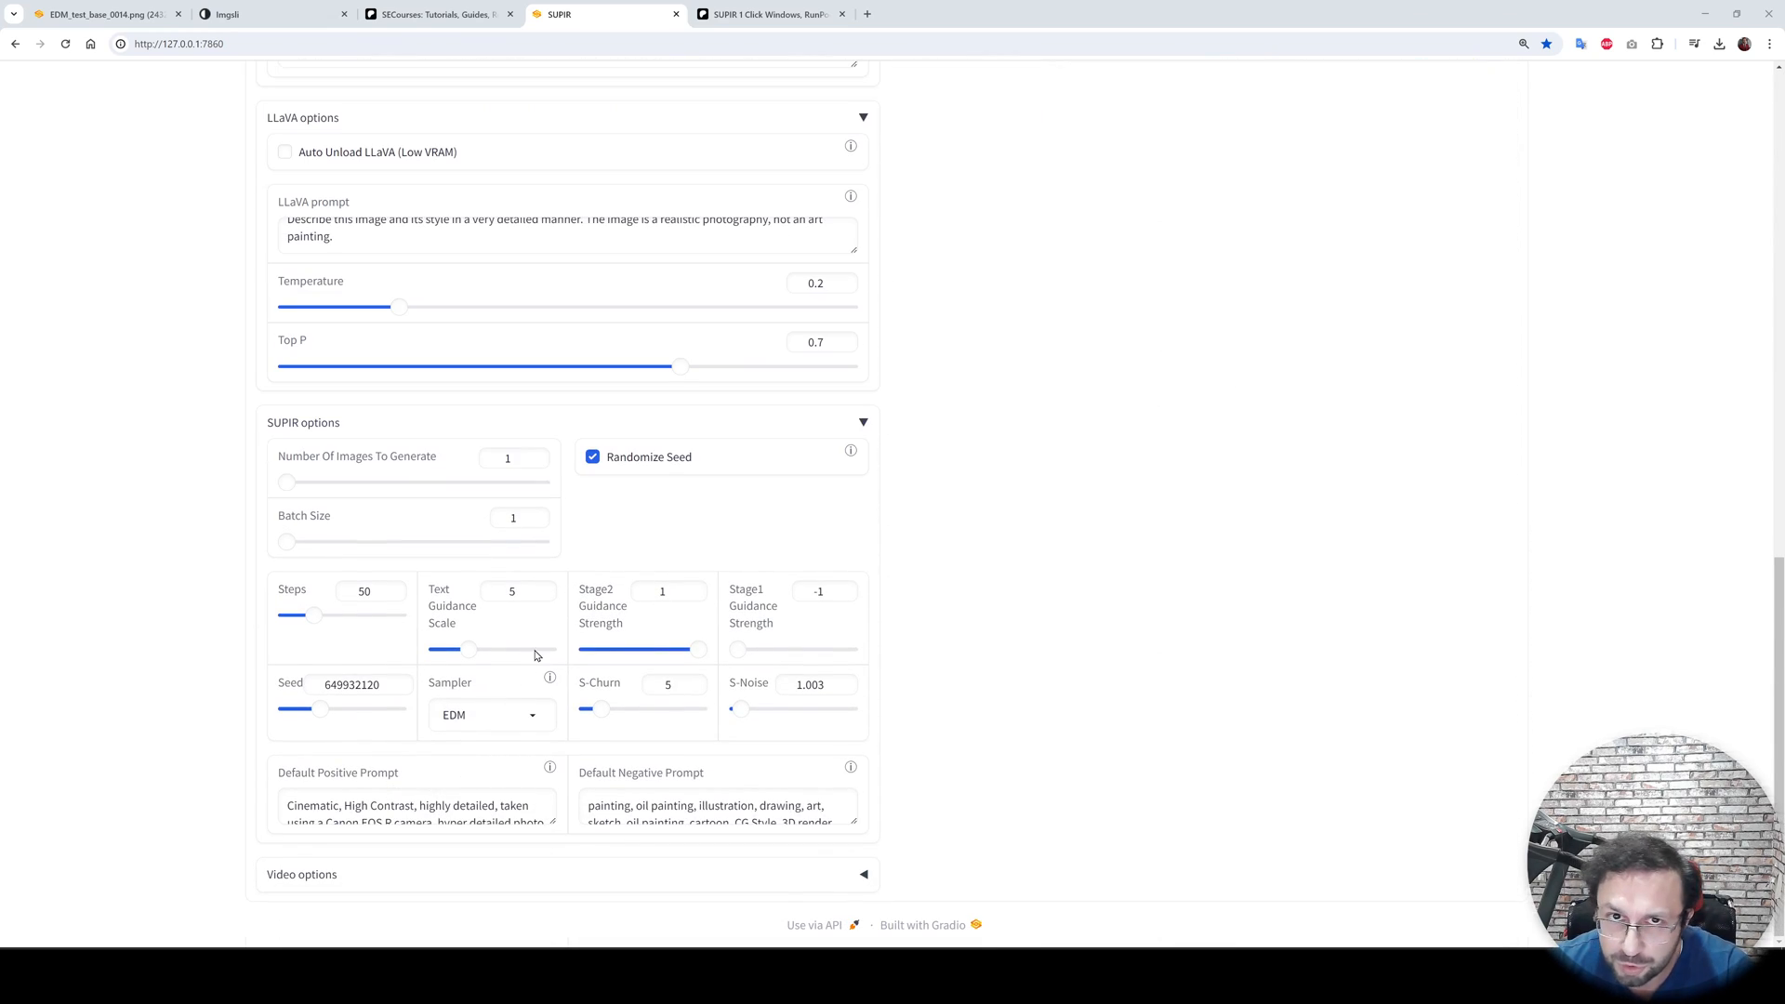
{"action": "left_click", "coordinate": [538, 719]}
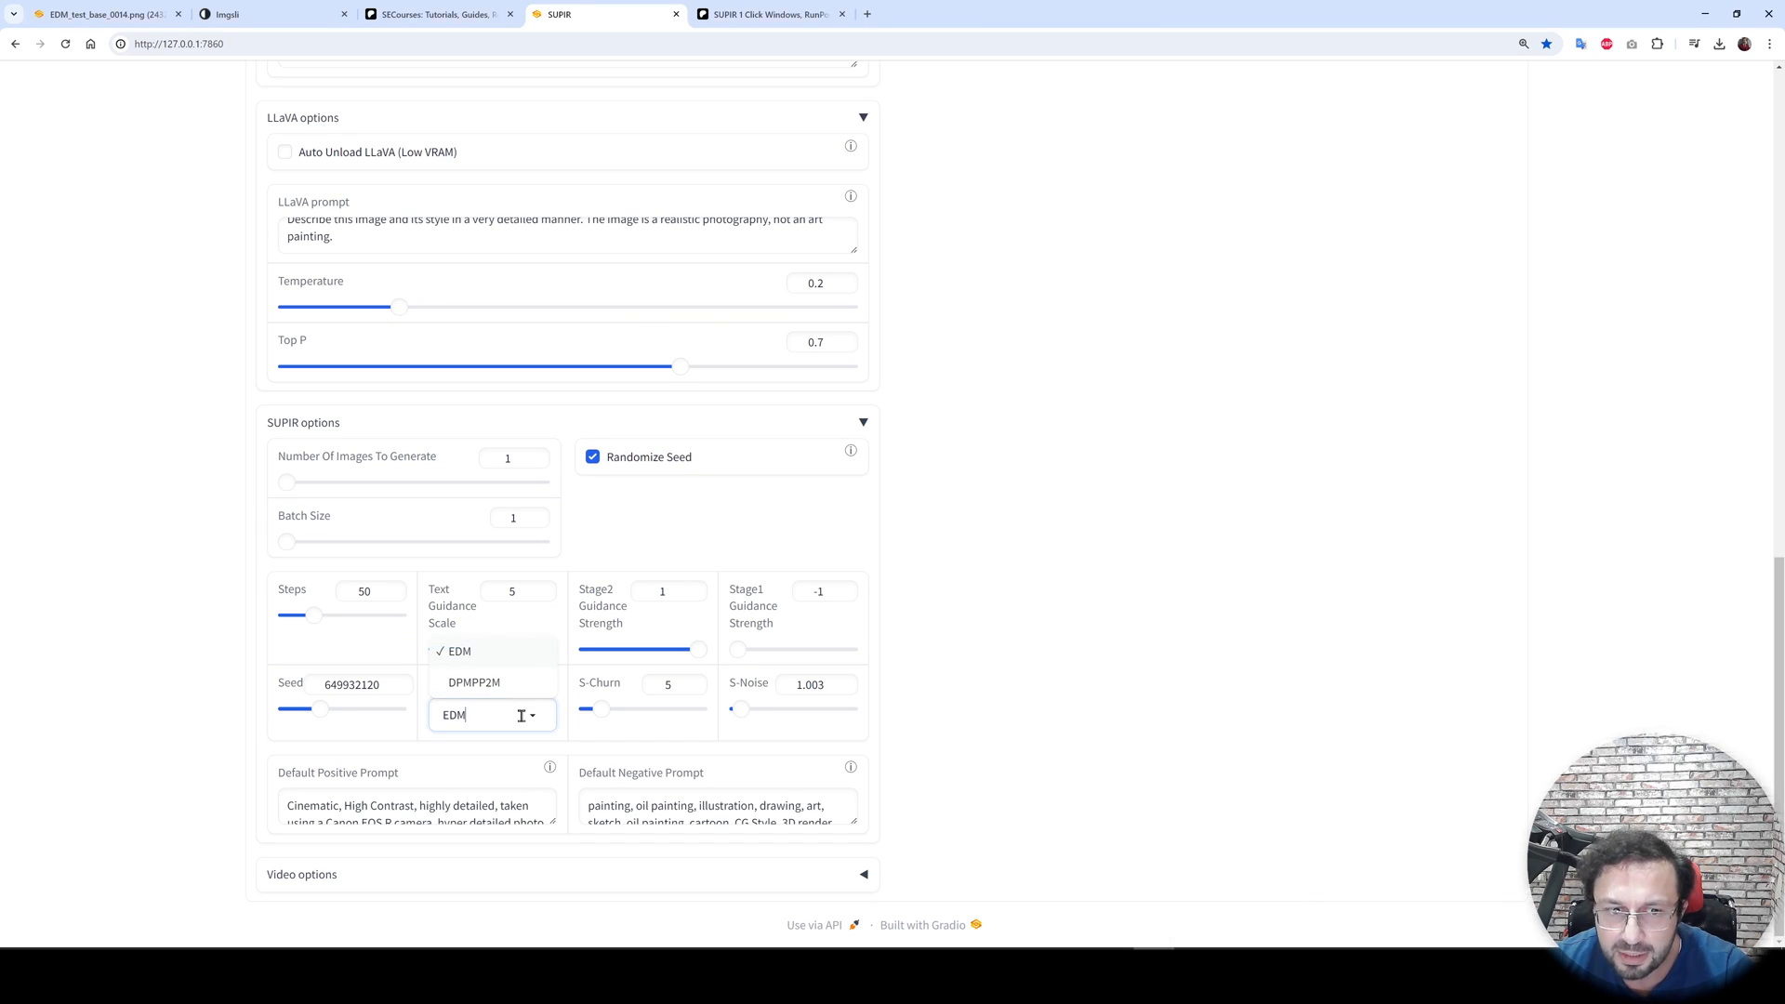
{"action": "left_click", "coordinate": [461, 608]}
- Open the SUPIR Sampler and Text CFG Comparison link in a new tab and zoom into the comparison
{"action": "left_click", "coordinate": [751, 16]}
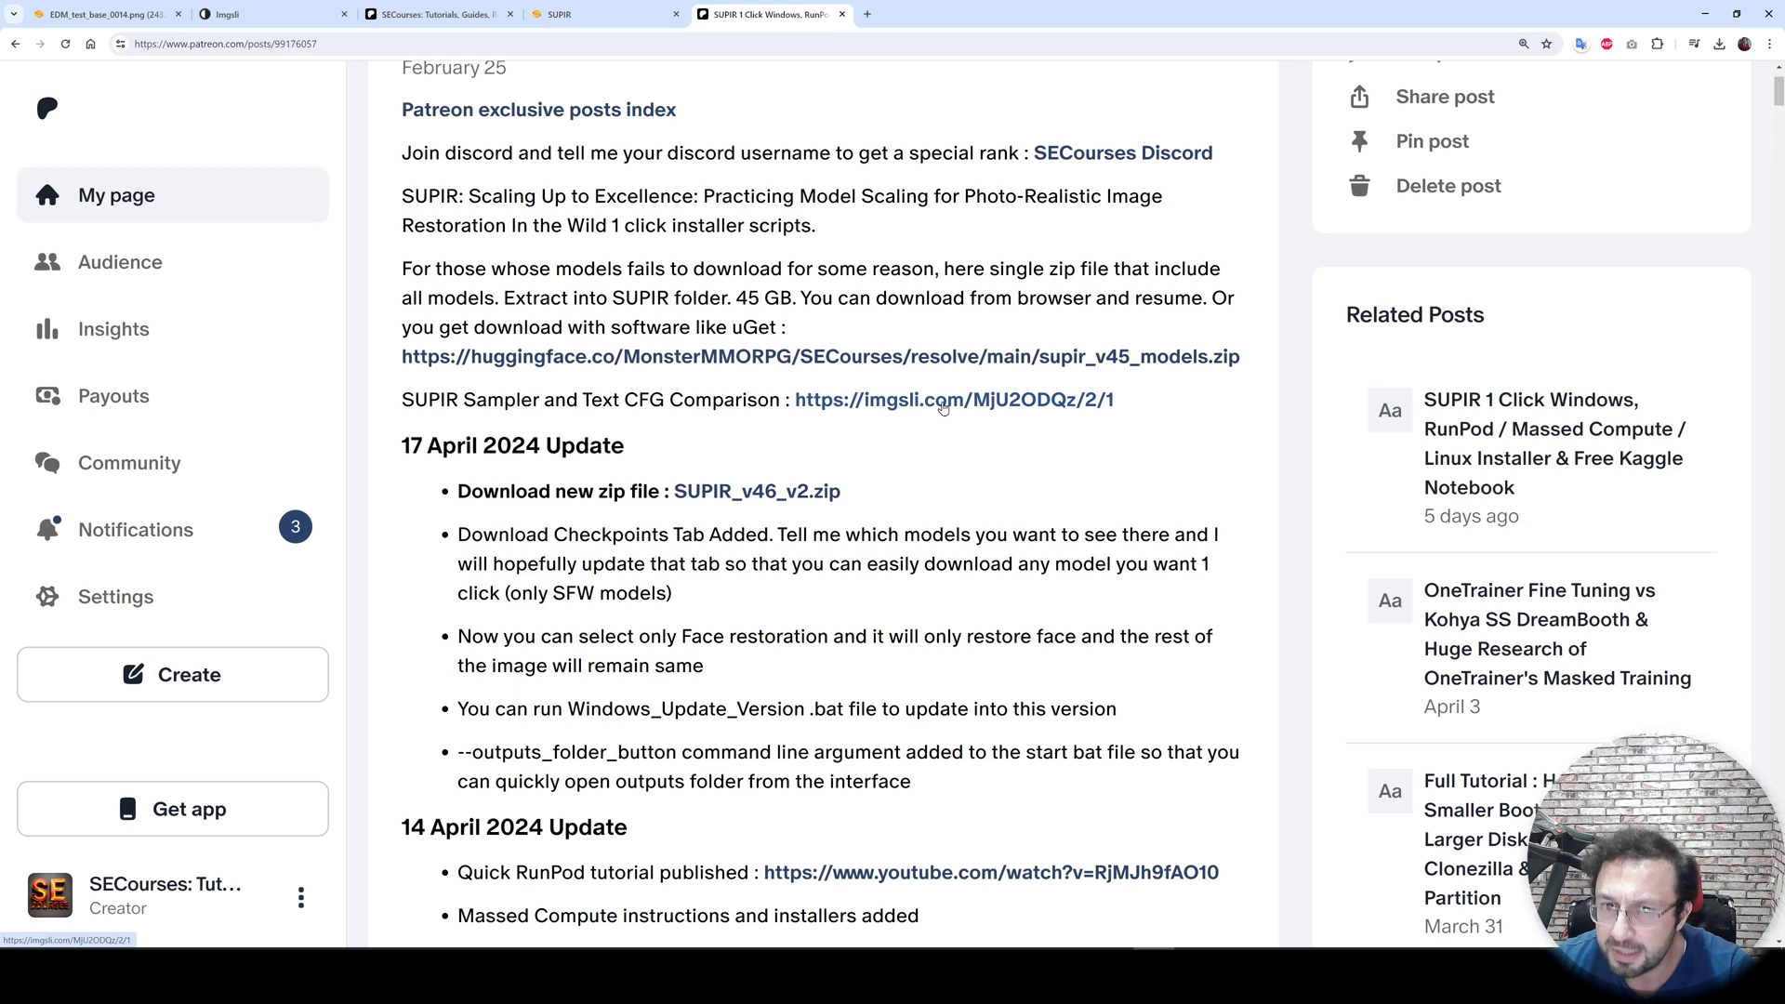
{"action": "middle_click", "coordinate": [942, 407]}
{"action": "left_click", "coordinate": [913, 15]}
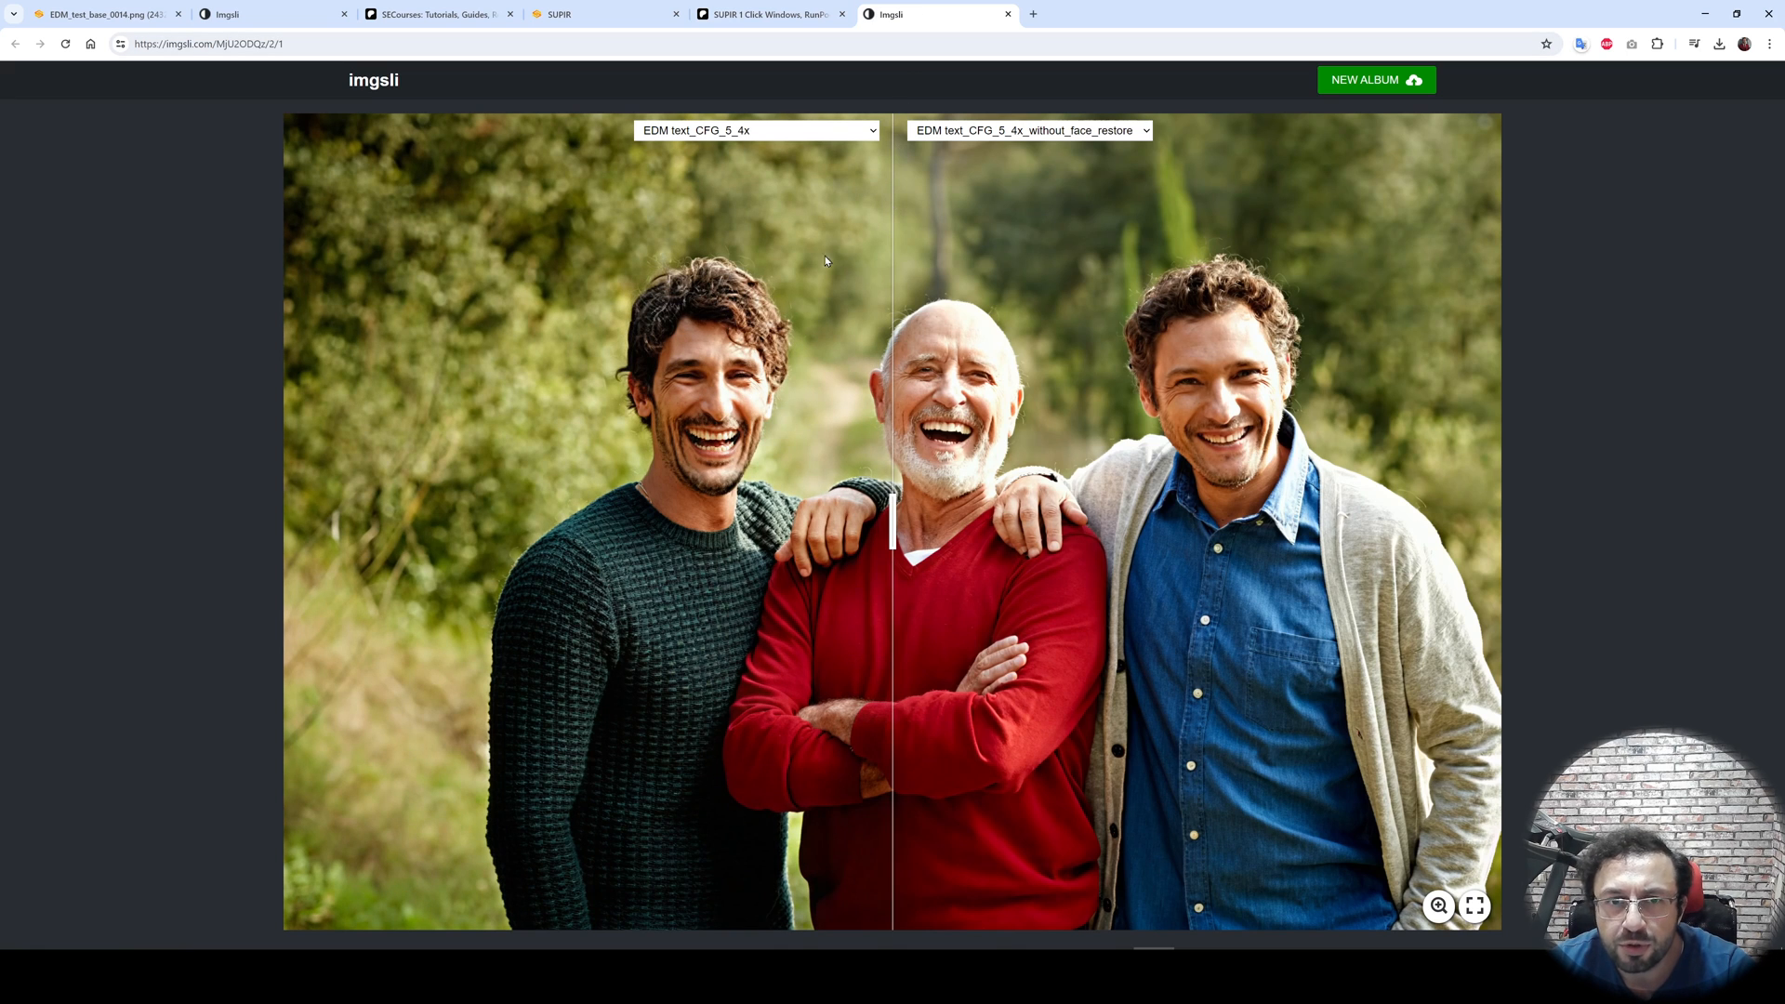
{"action": "left_click", "coordinate": [777, 10]}
{"action": "left_click", "coordinate": [952, 7]}
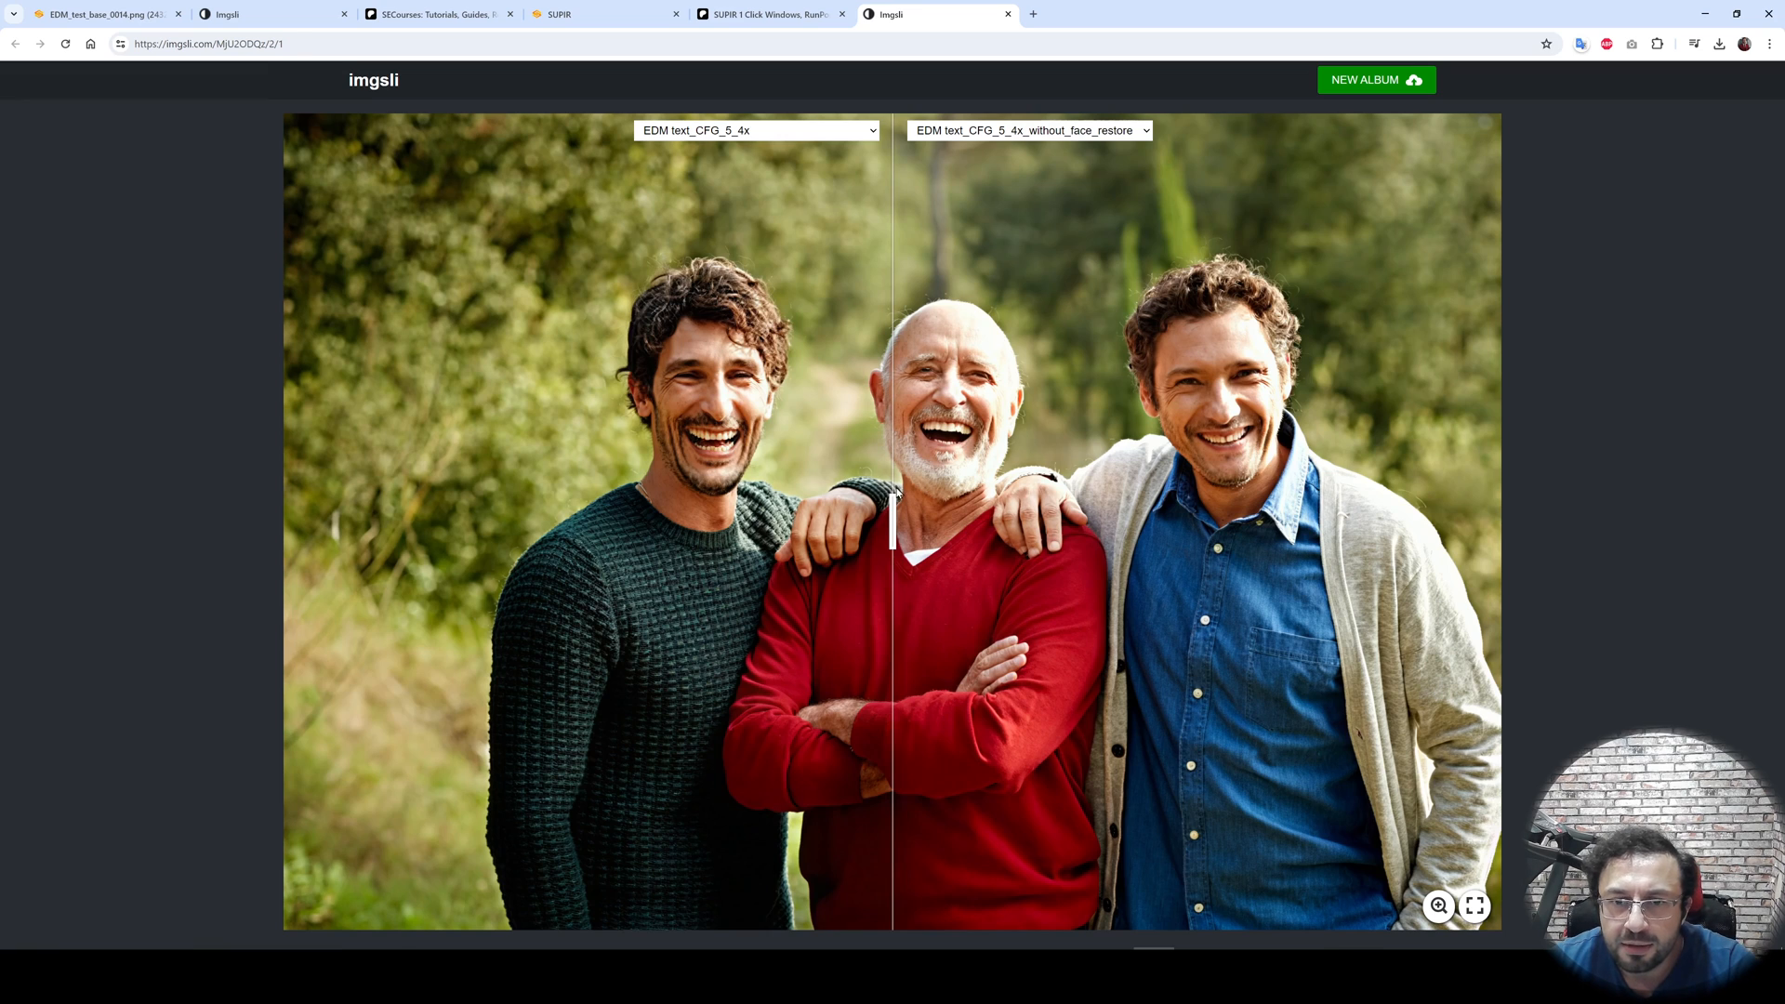
{"action": "scroll", "coordinate": [894, 493], "scroll_direction": "up", "scroll_amount": 2}
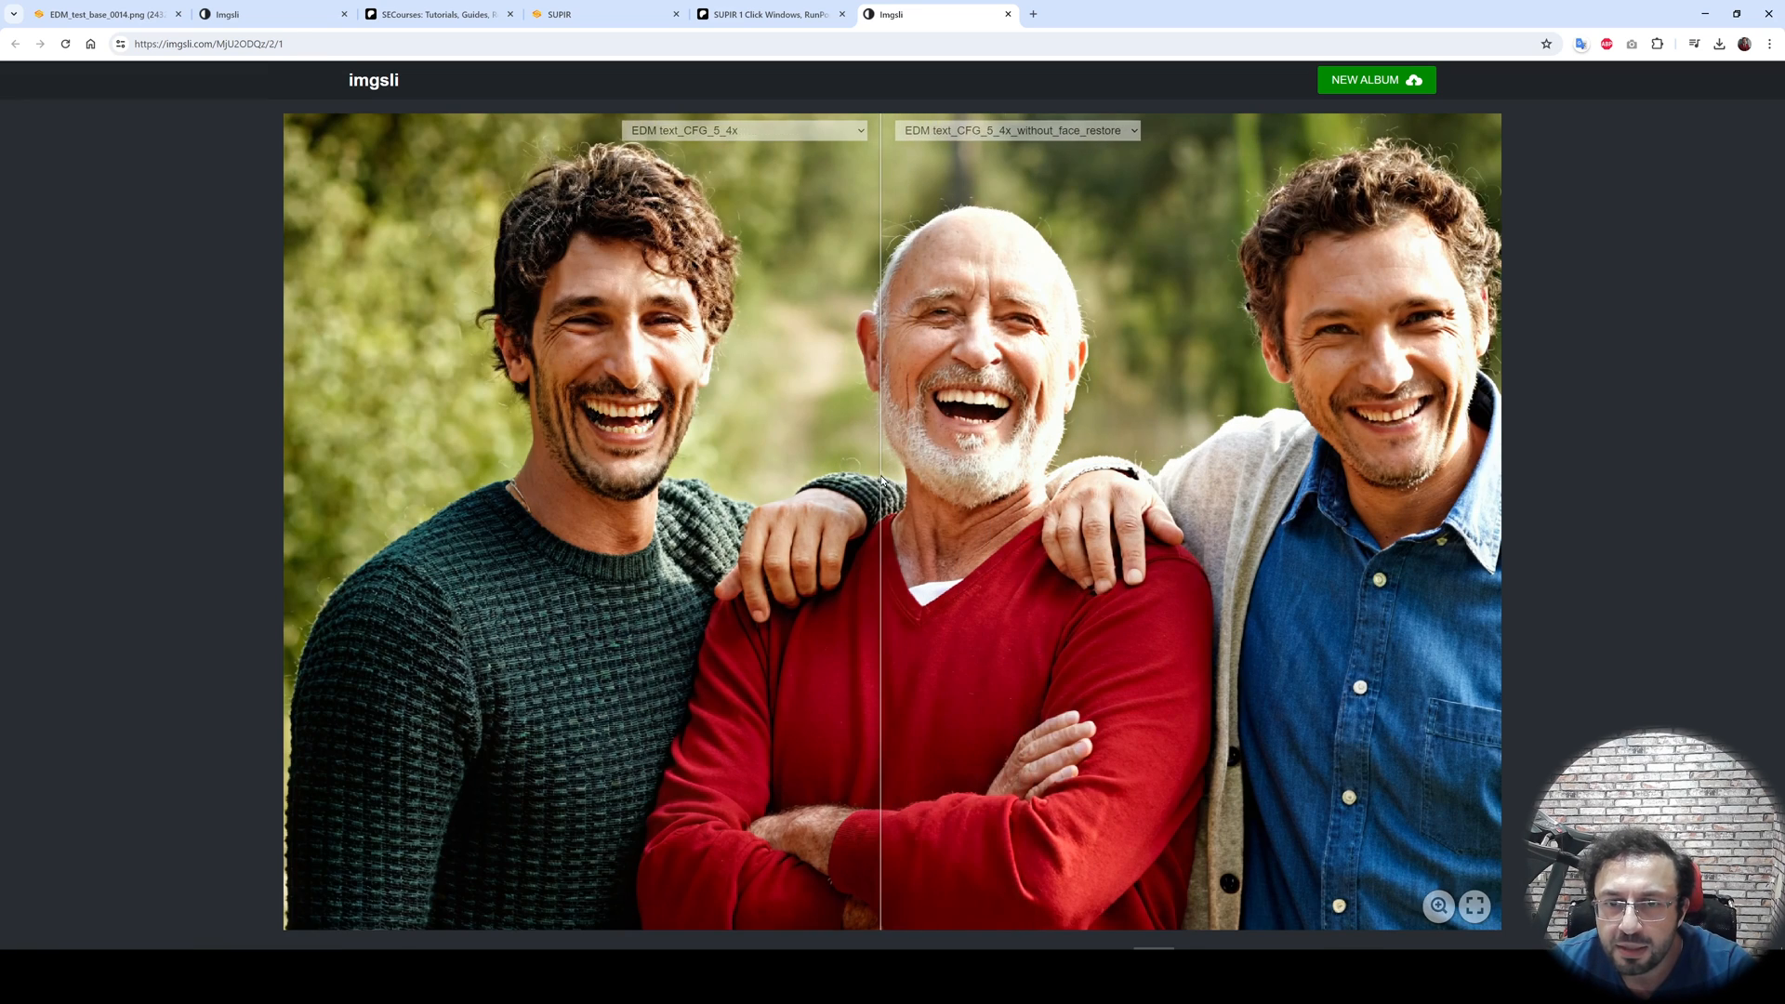
{"action": "scroll", "coordinate": [883, 484], "scroll_direction": "up", "scroll_amount": 1}
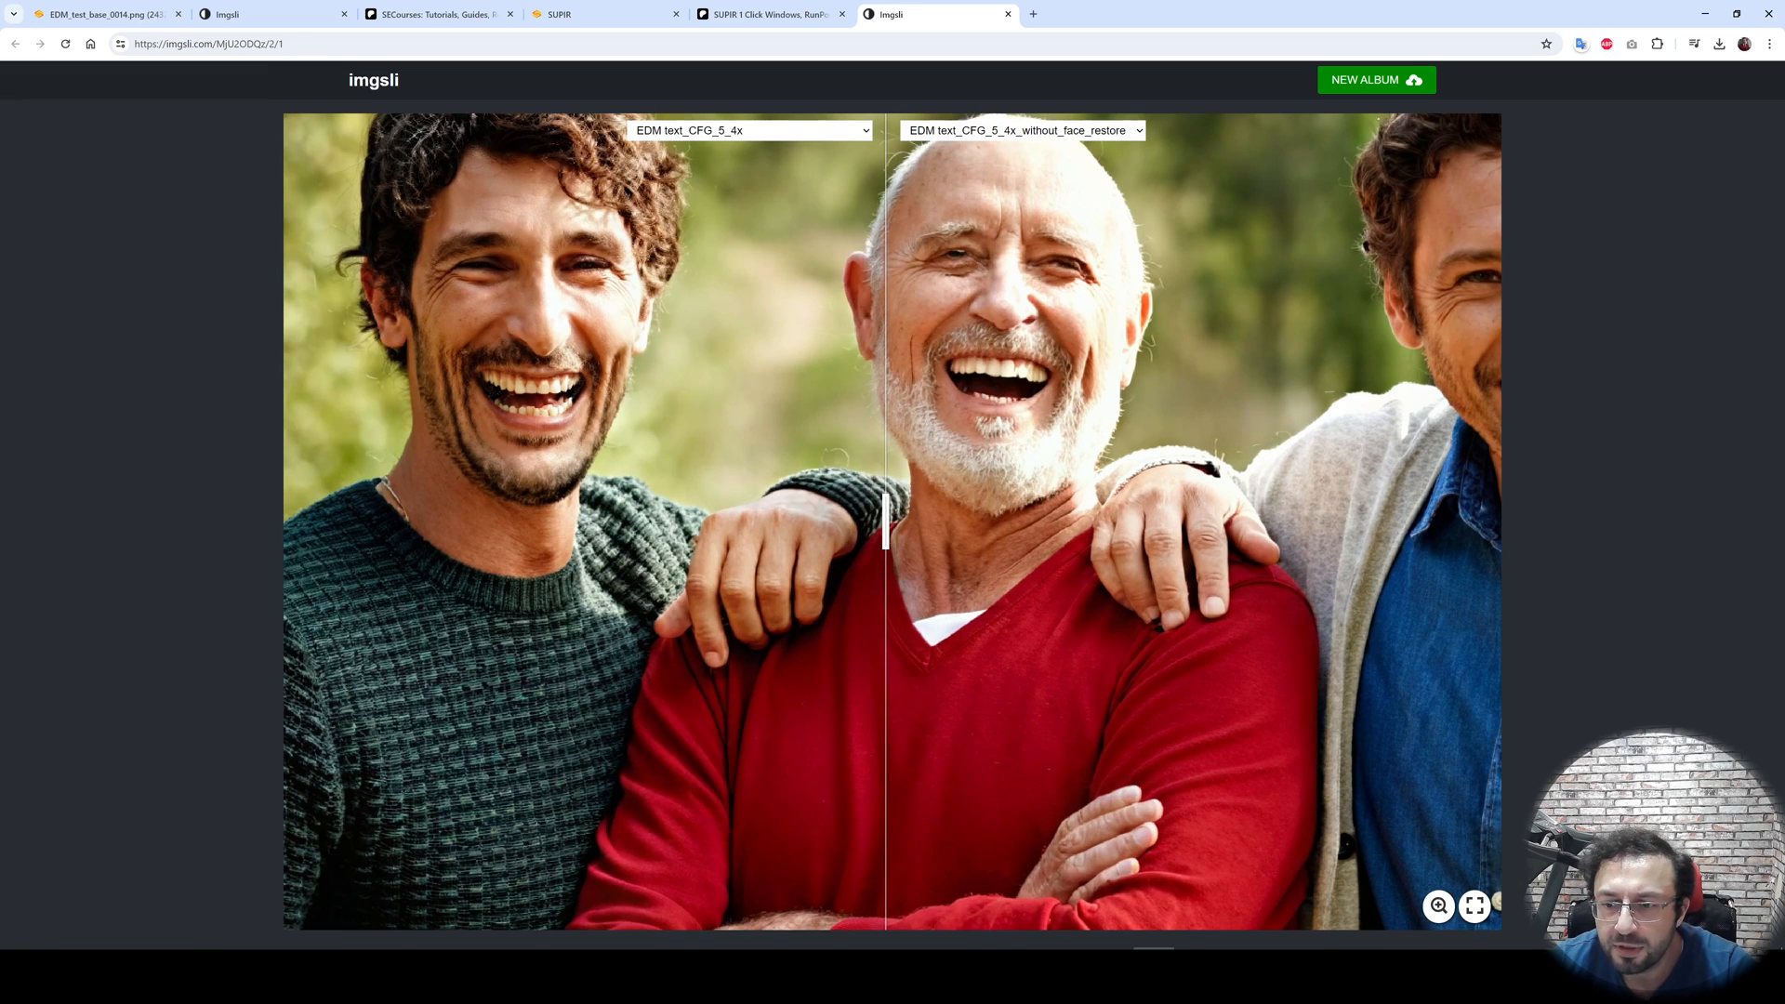